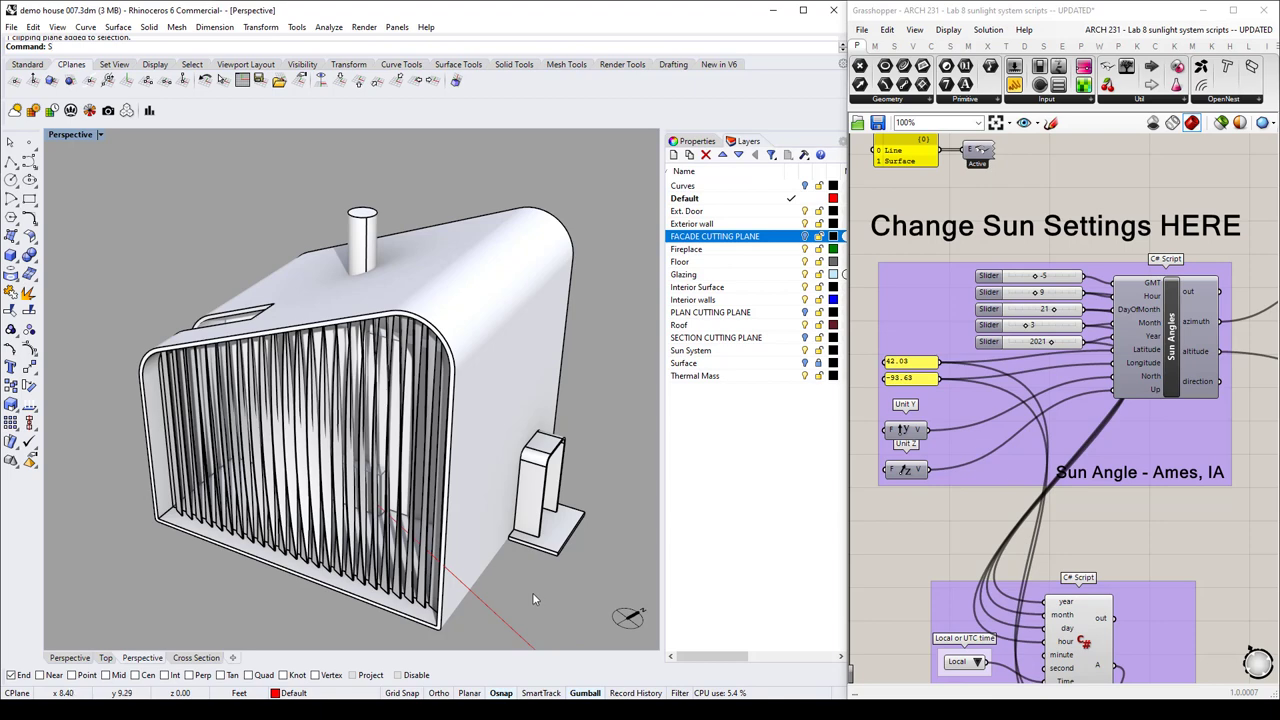
Orbit and zoom the Perspective view past the side wall, door and chimney to face the slatted facade.
right_click_drag(532, 598, 481, 482)
right_click_drag(512, 526, 200, 530)
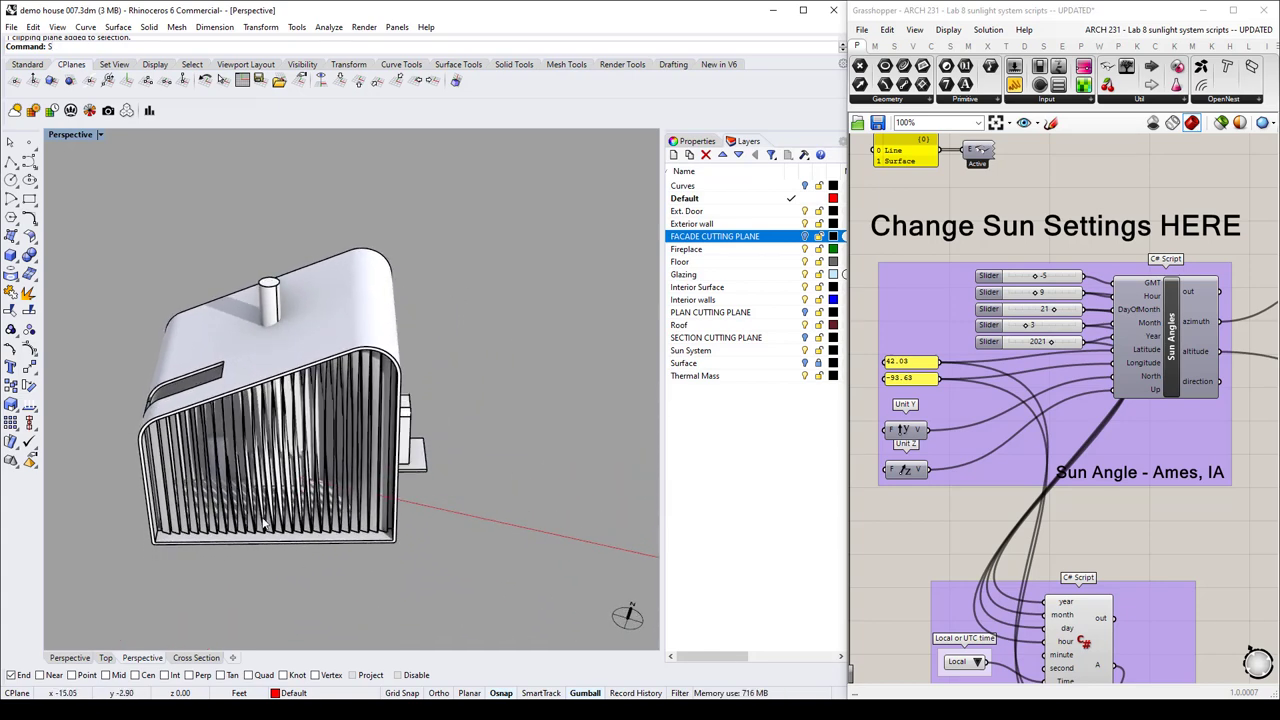
scroll(177, 521, "up", 3)
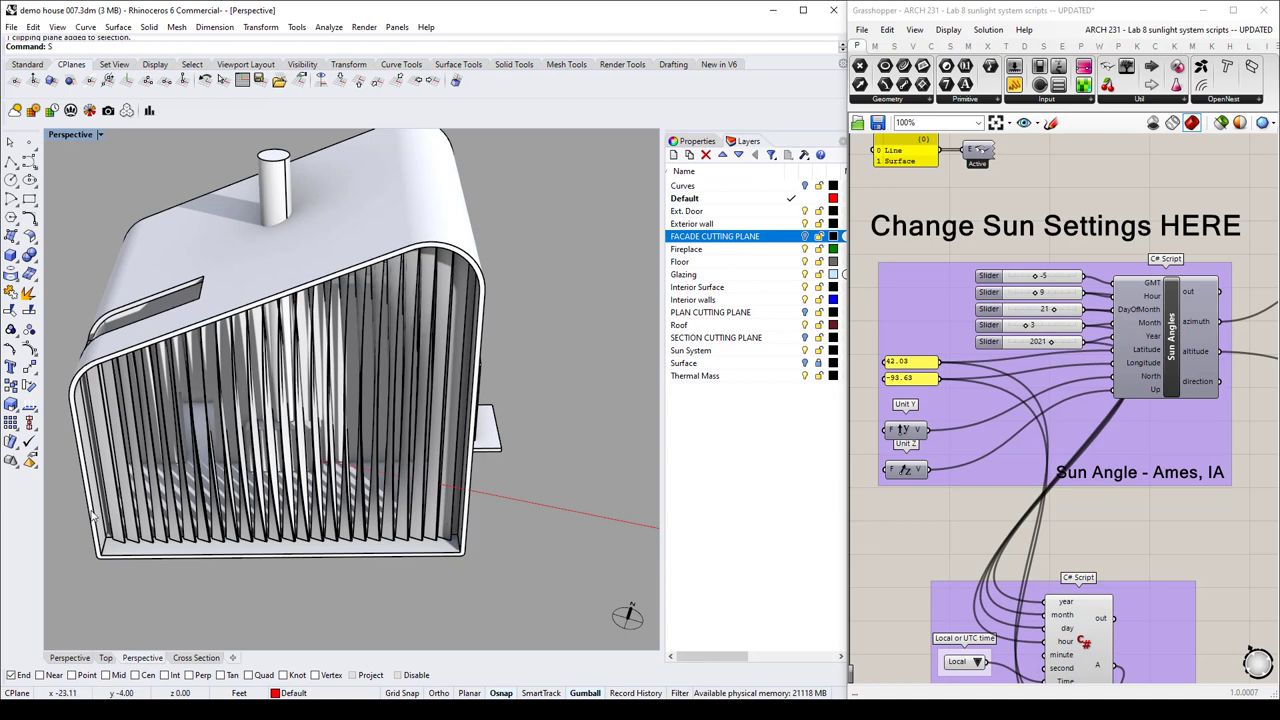
right_click_drag(186, 492, 360, 410)
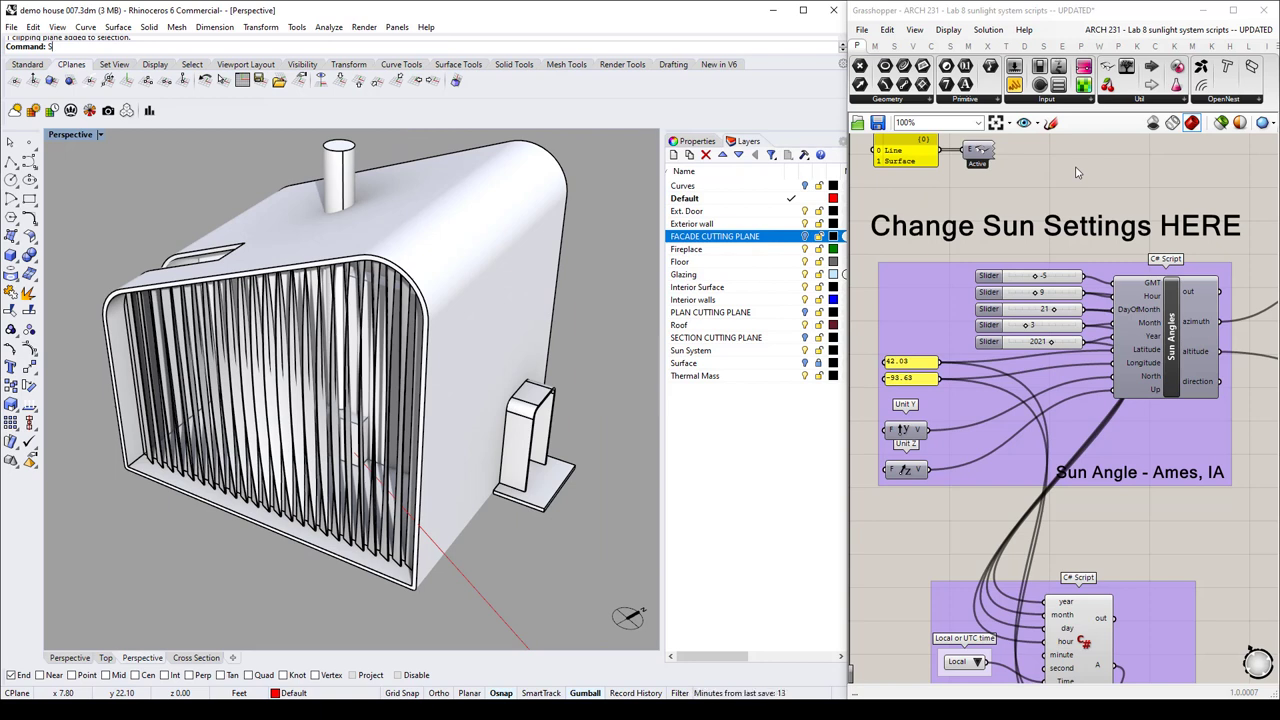
right_click_drag(620, 405, 621, 343)
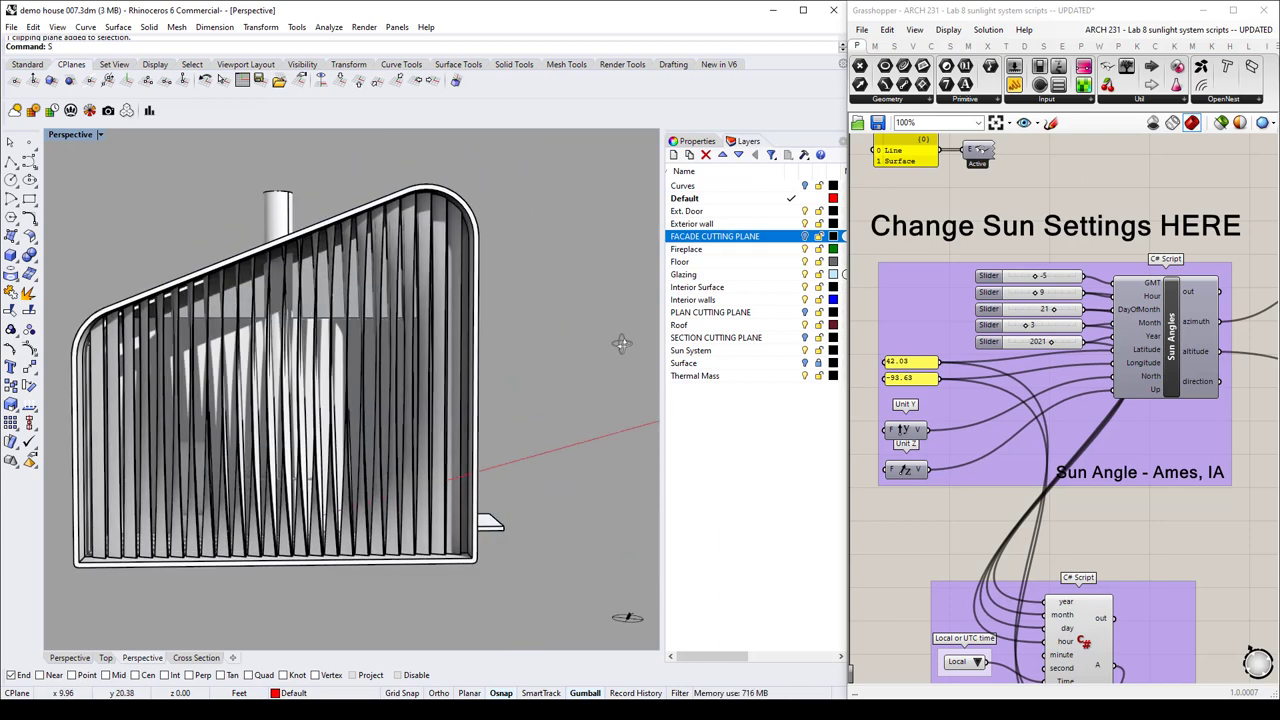
right_click_drag(621, 343, 612, 400)
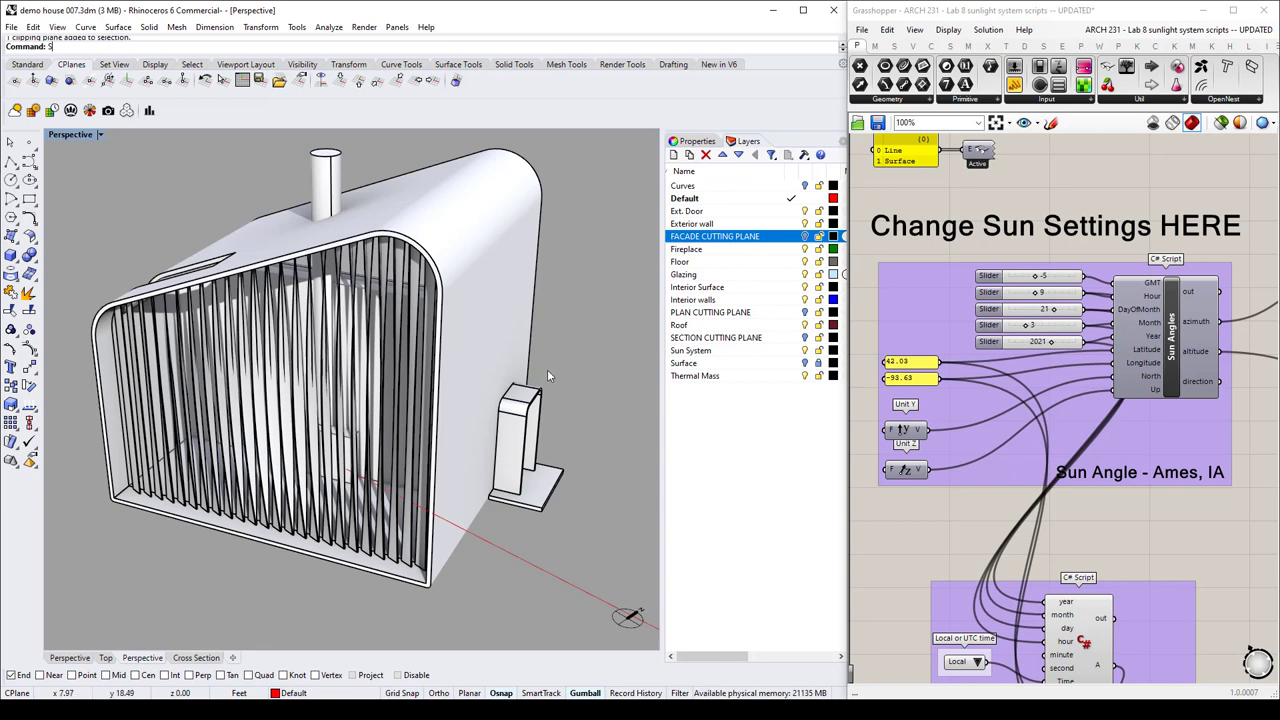
right_click_drag(548, 370, 575, 328)
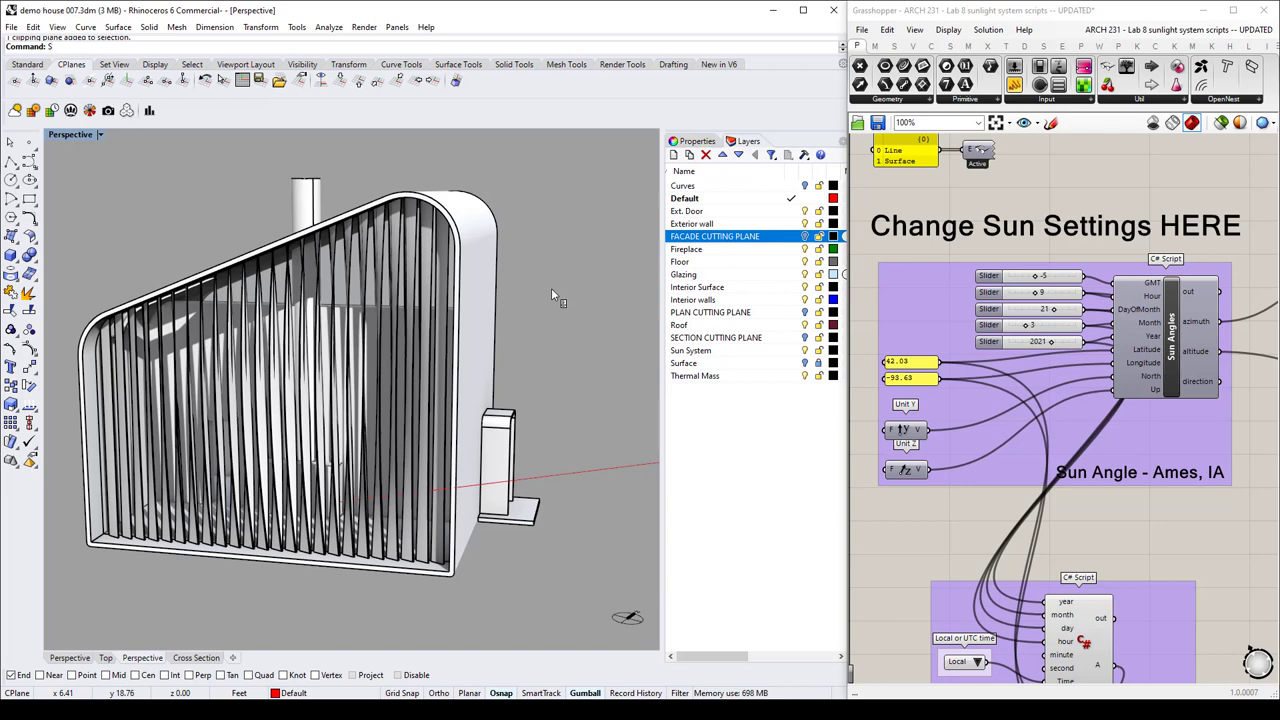
right_click_drag(551, 288, 537, 323)
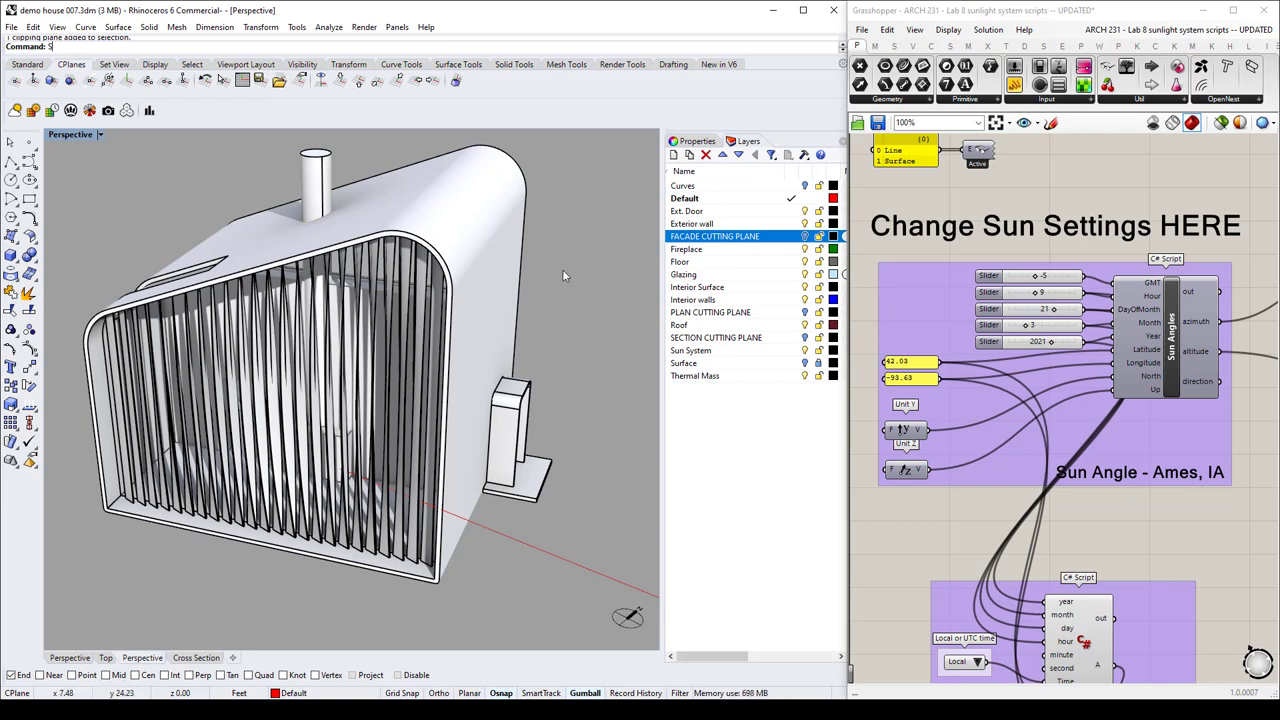
right_click_drag(562, 269, 488, 300)
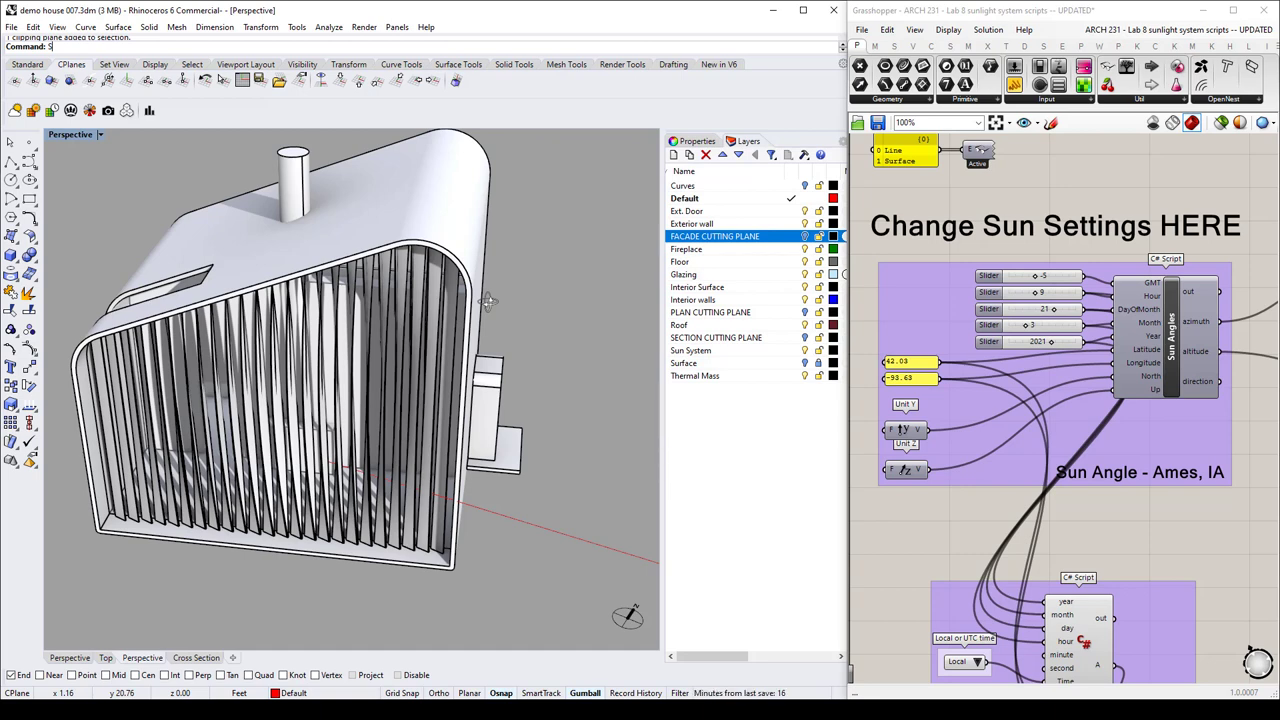
right_click_drag(520, 277, 499, 284)
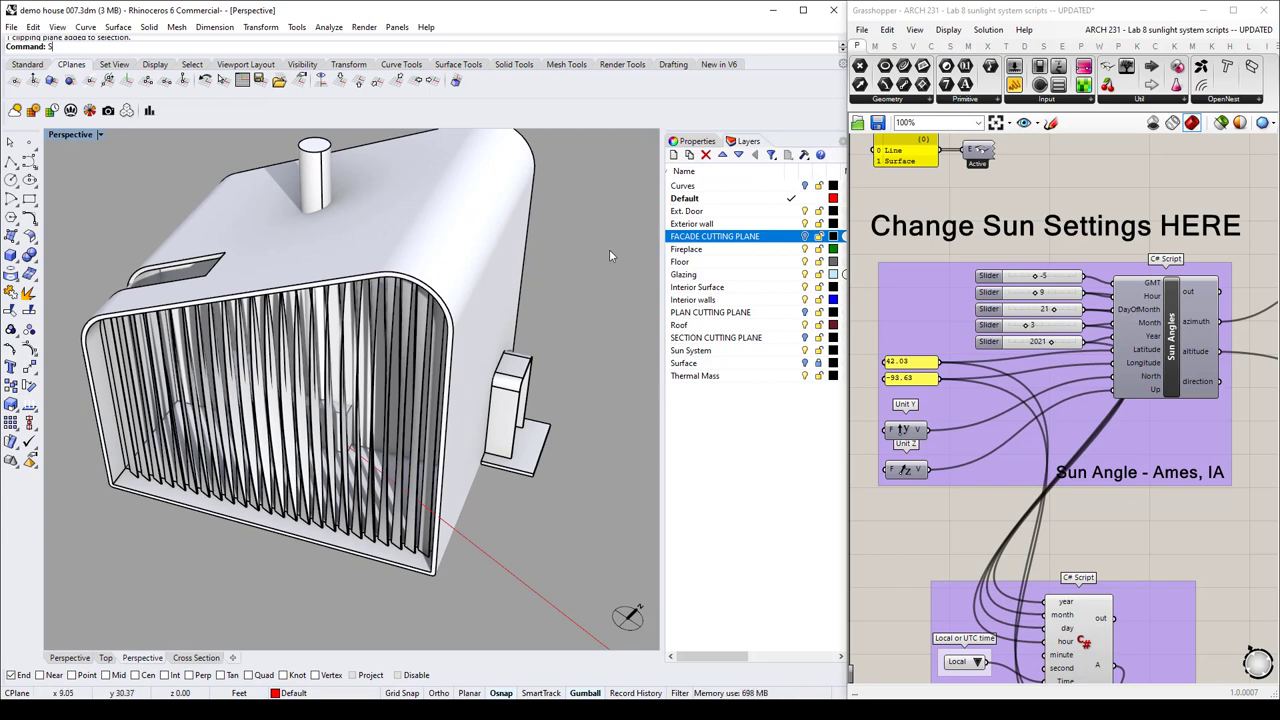
right_click_drag(618, 243, 617, 291, "shift")
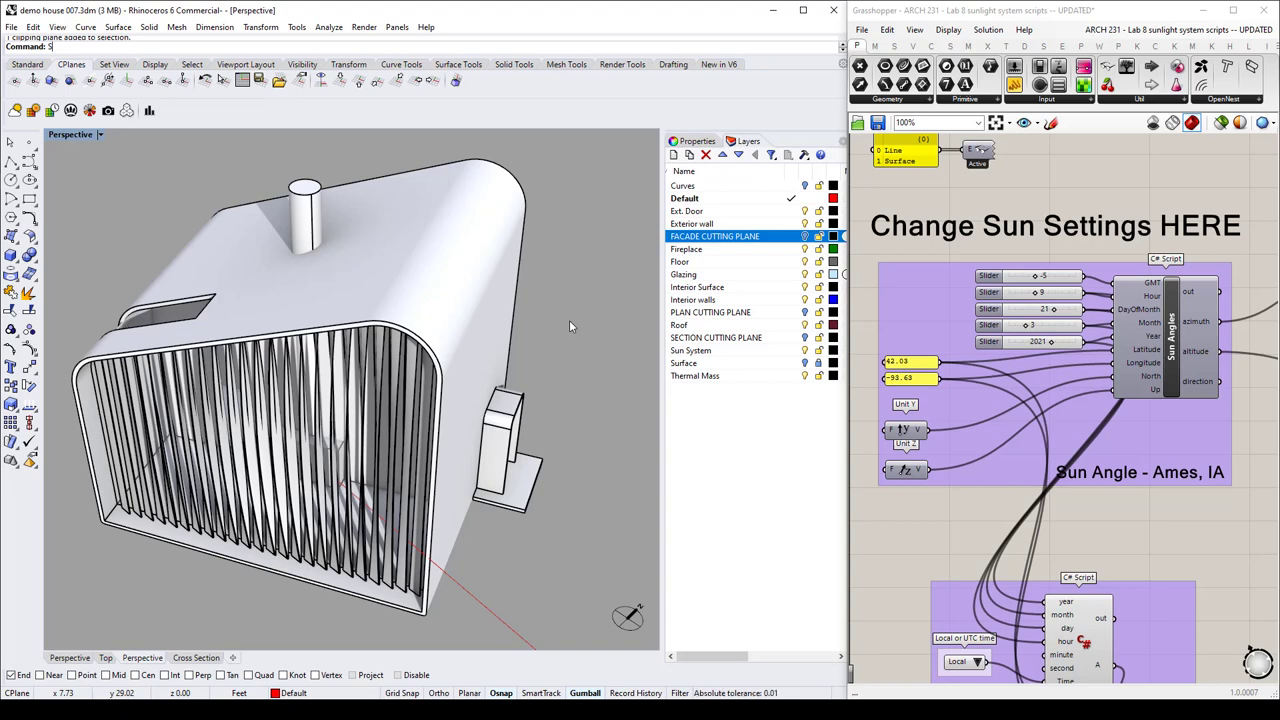
right_click_drag(573, 341, 500, 344)
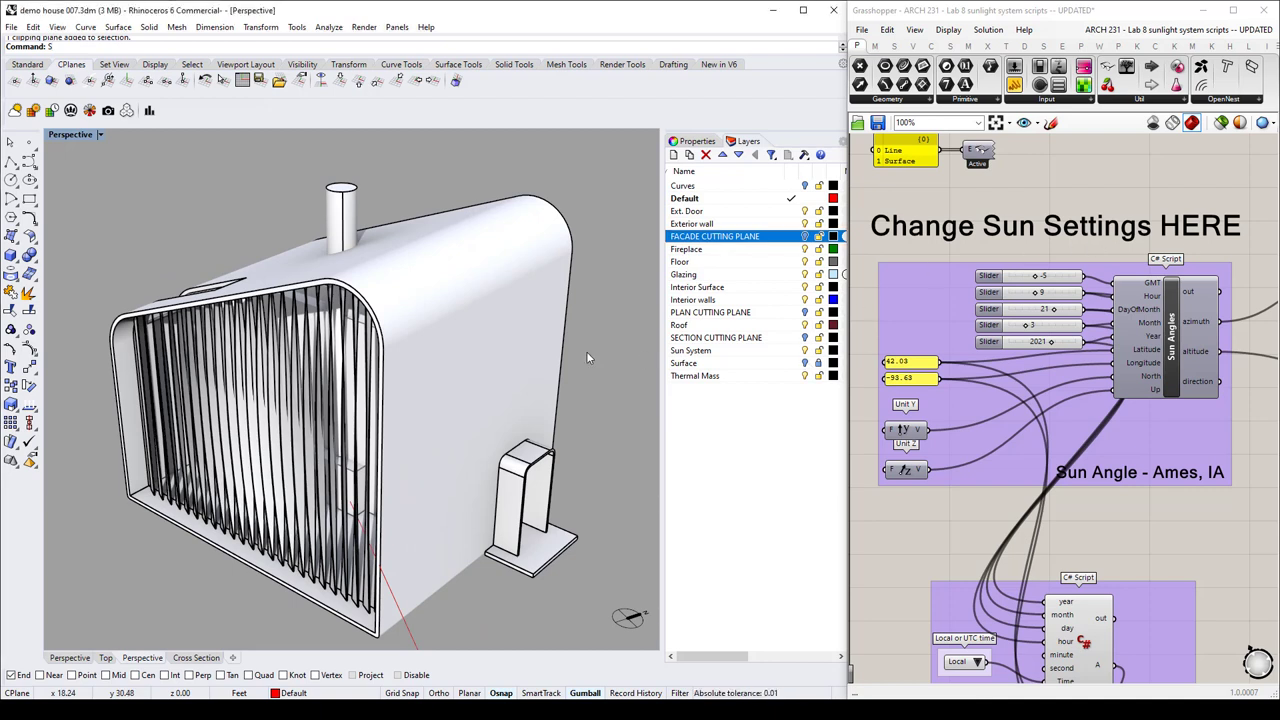
Switch the Perspective viewport to Ghosted display and hide the louvered facade layer.
left_click(99, 134)
left_click(103, 213)
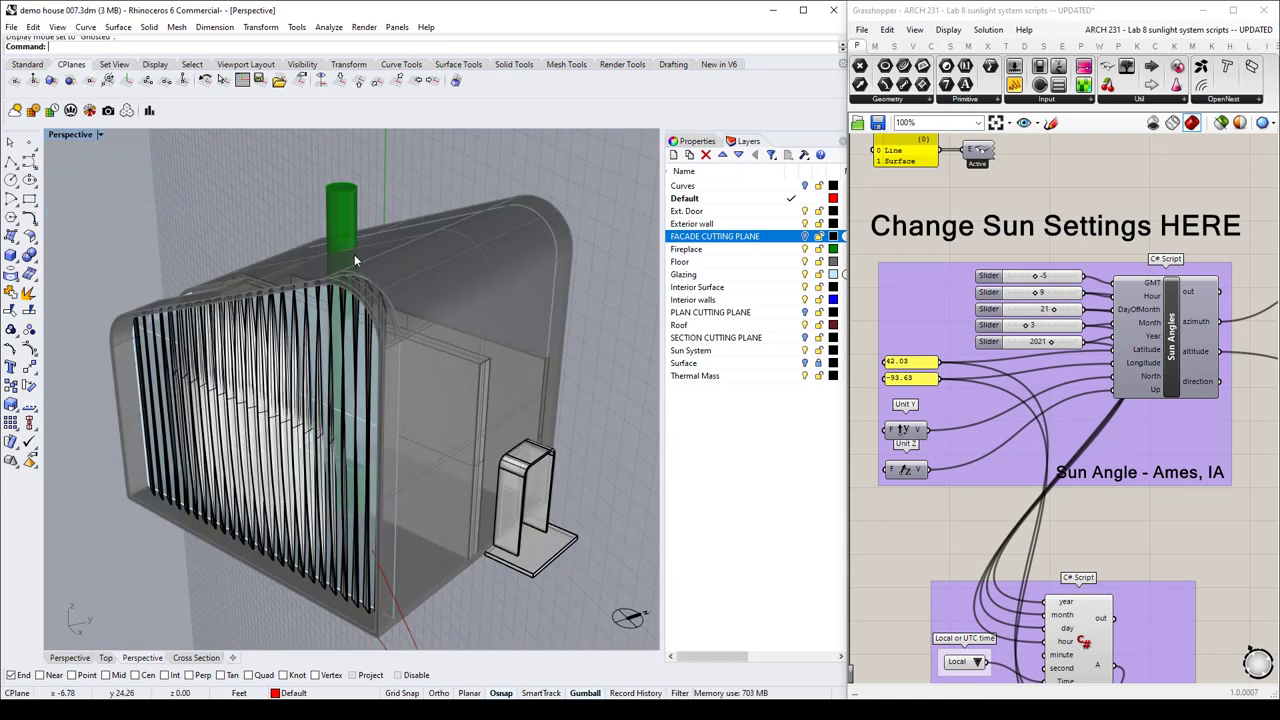
right_click_drag(530, 285, 650, 307)
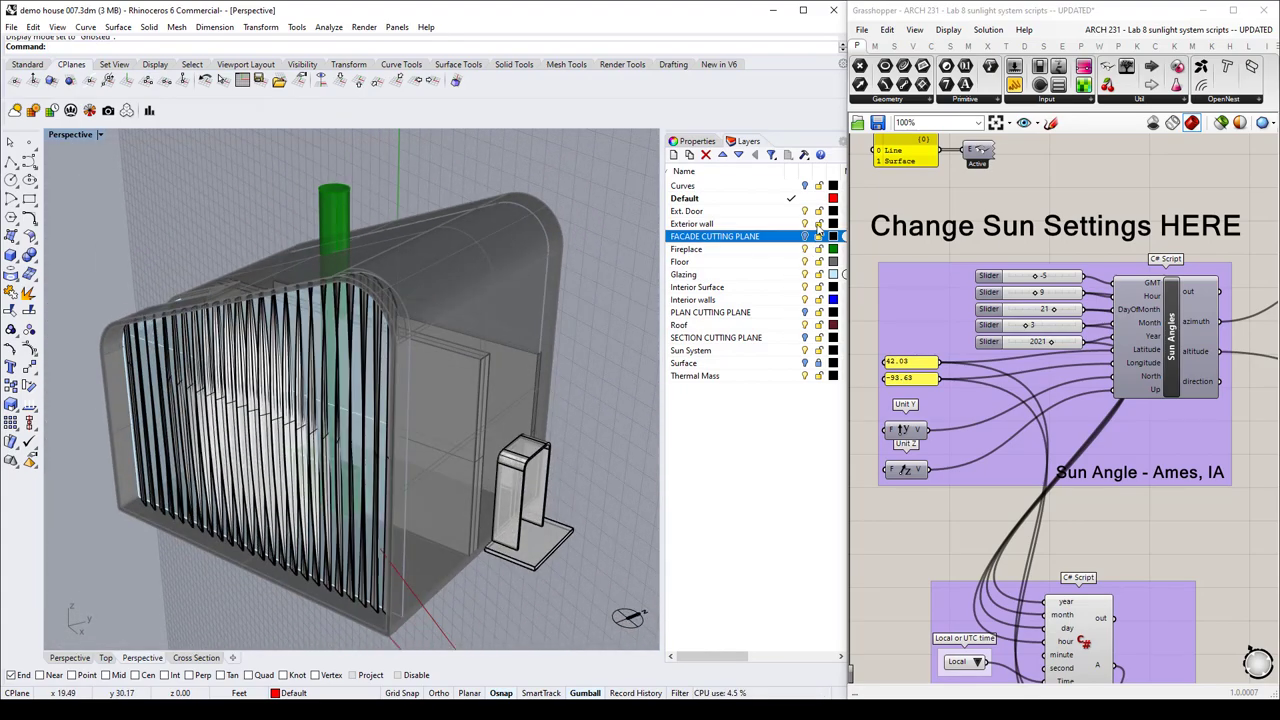
left_click(805, 350)
Orbit around the ghosted house's glazing and chimney side, then change to the Top view.
right_click_drag(560, 340, 348, 404)
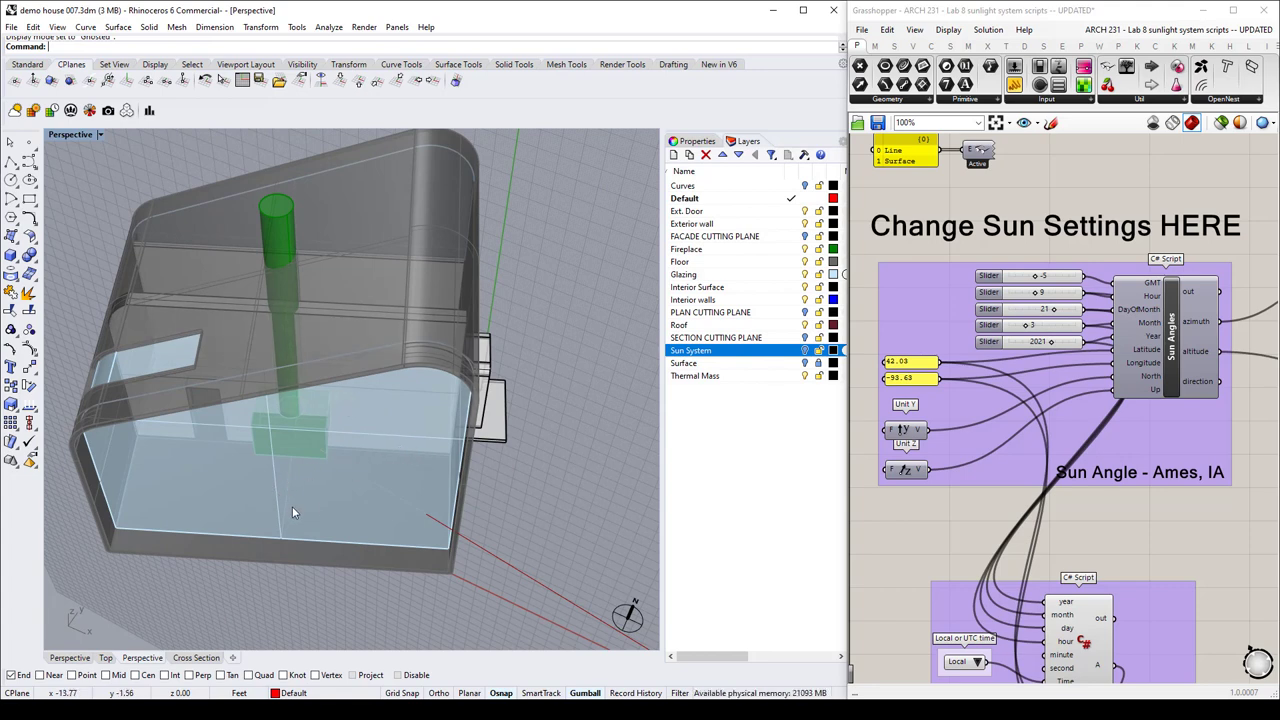
right_click_drag(292, 506, 440, 390)
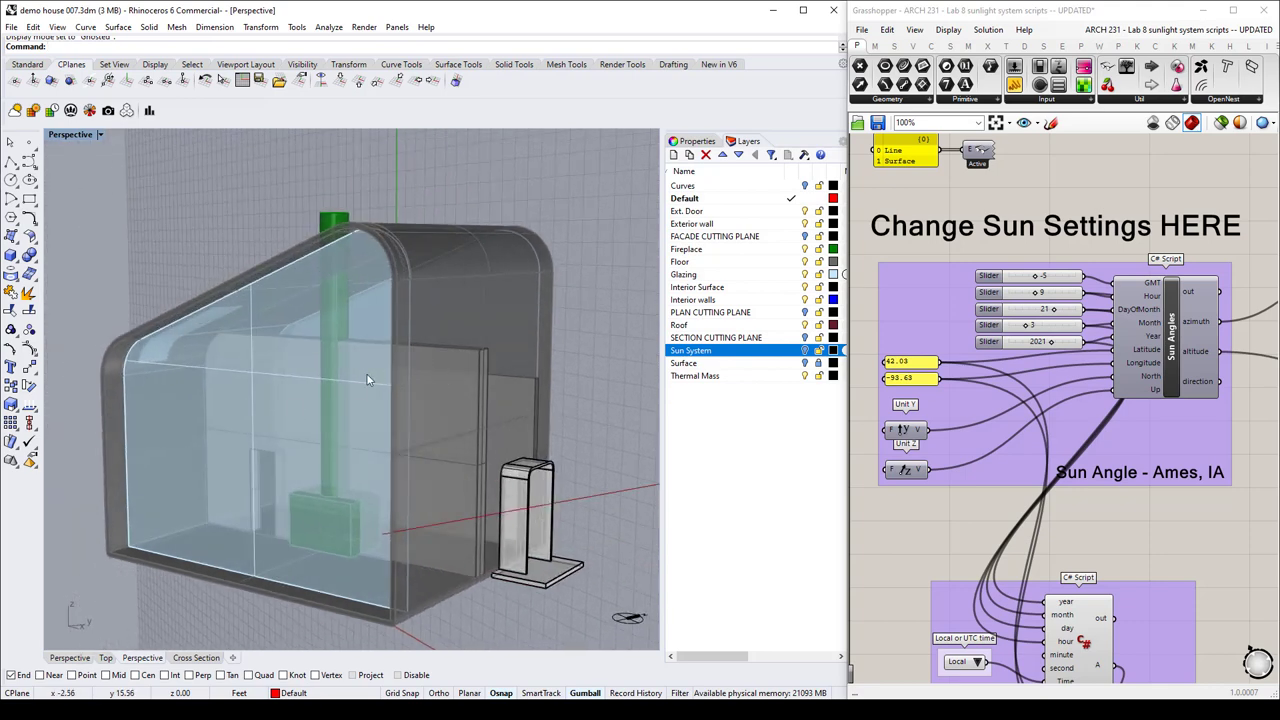
right_click_drag(303, 423, 365, 407)
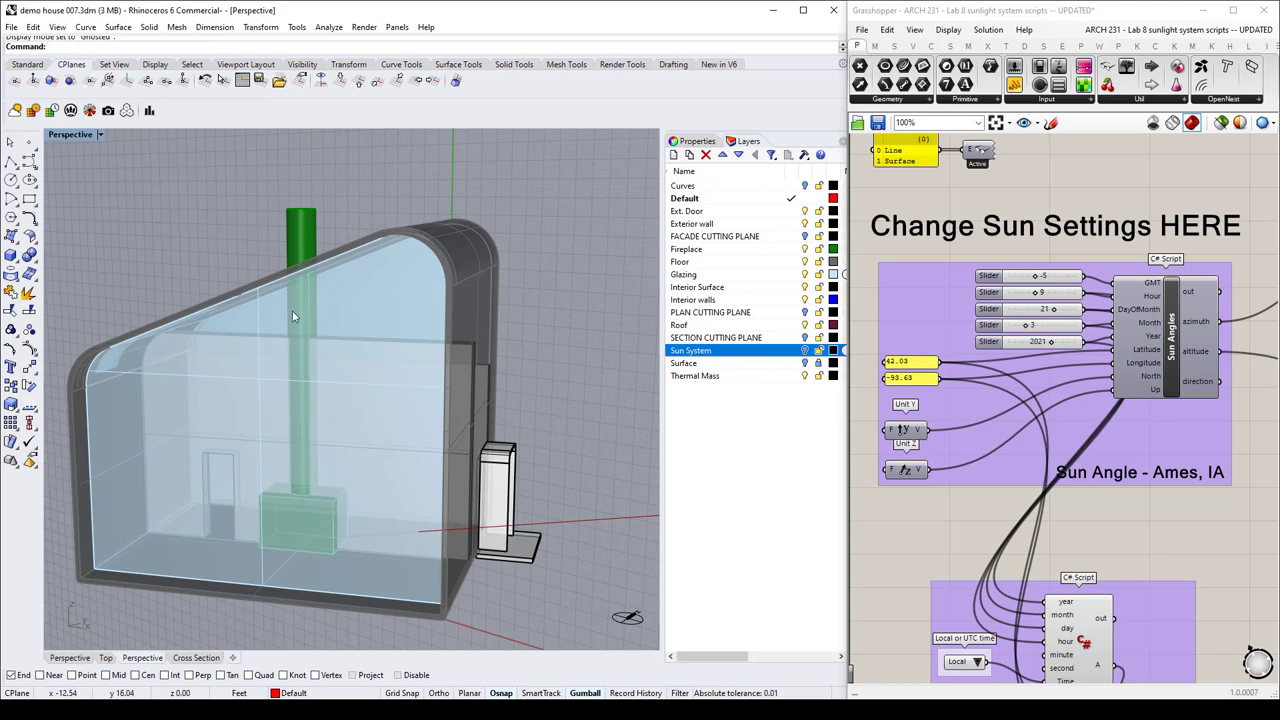
right_click_drag(359, 394, 444, 369)
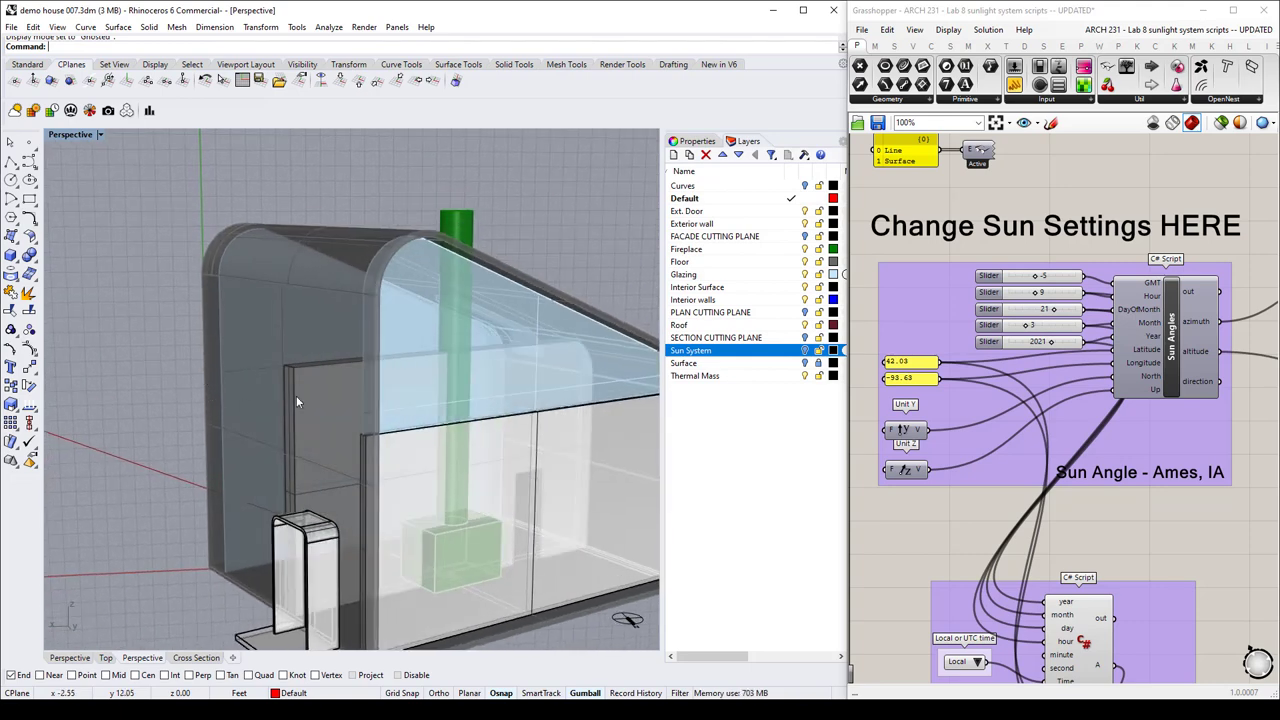
right_click_drag(540, 376, 312, 437)
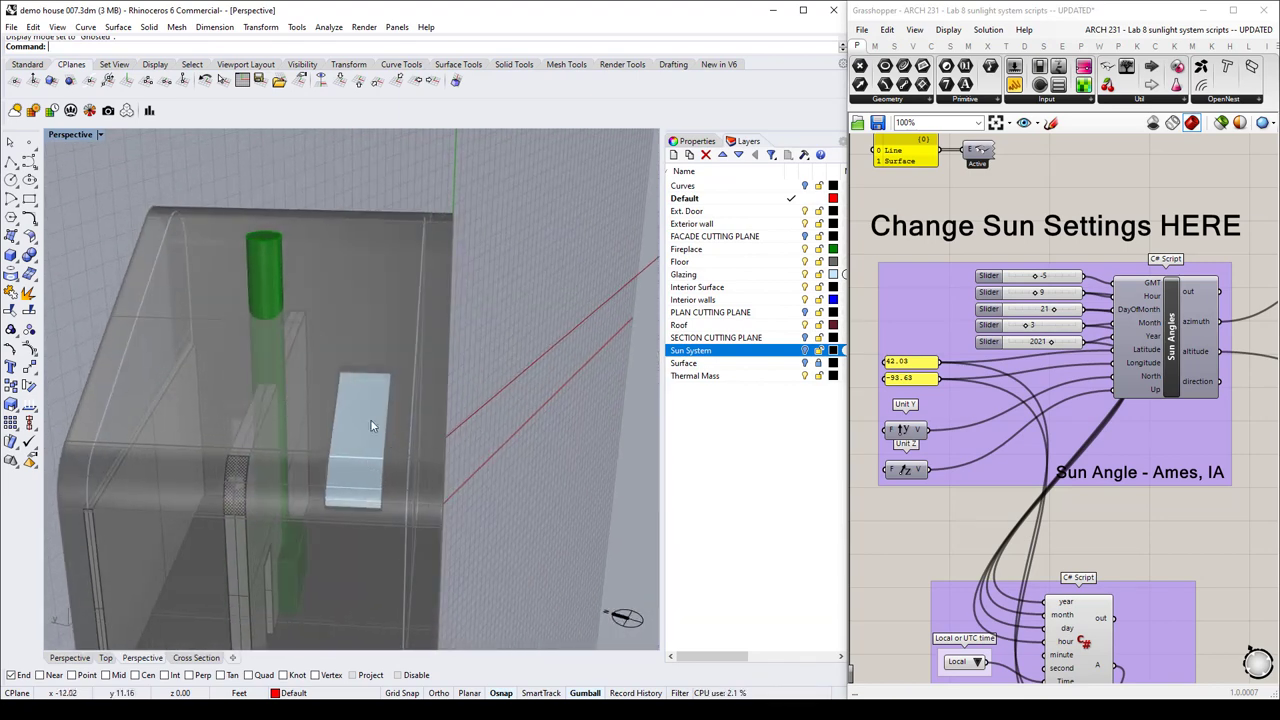
right_click_drag(396, 412, 292, 308)
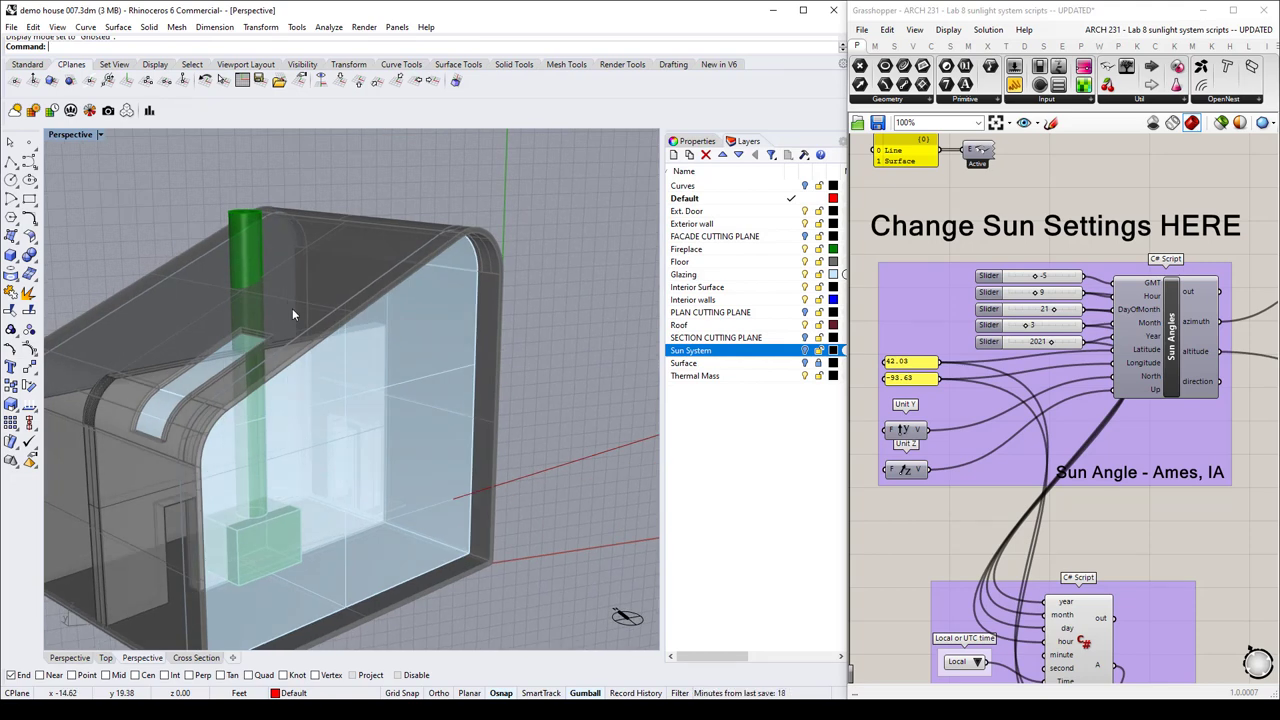
right_click_drag(407, 302, 275, 344)
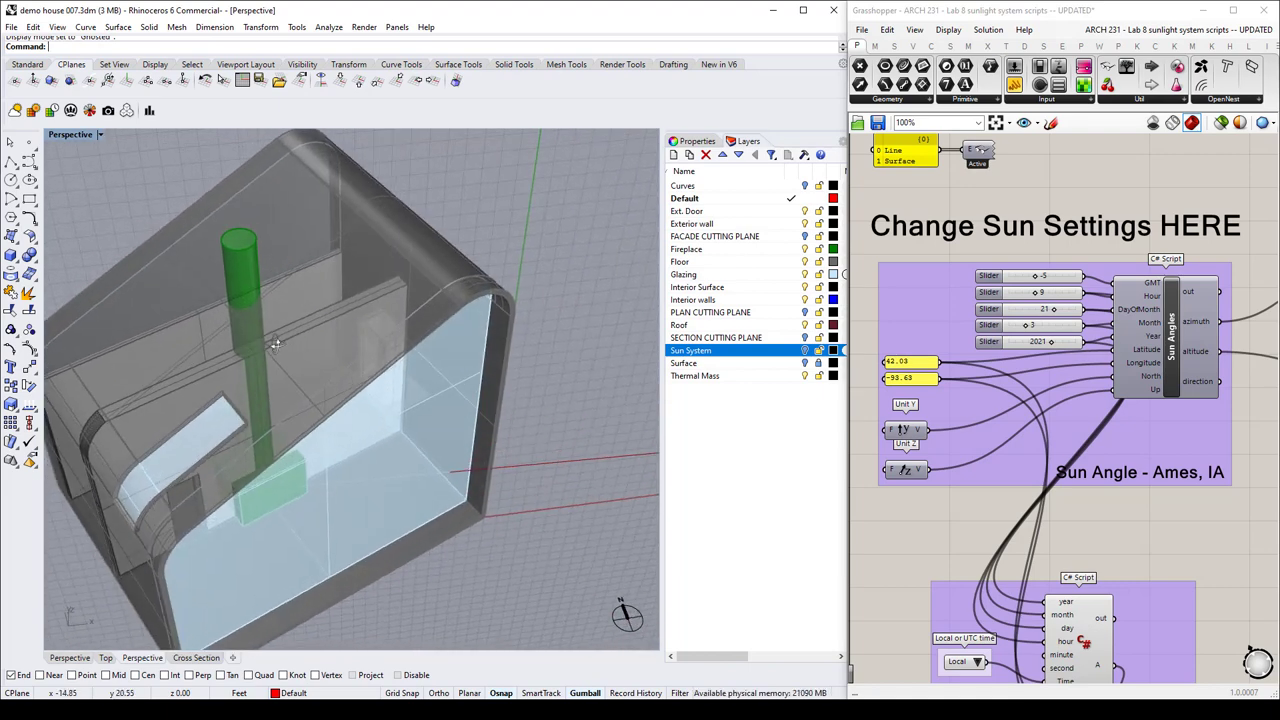
type("top")
key("Return")
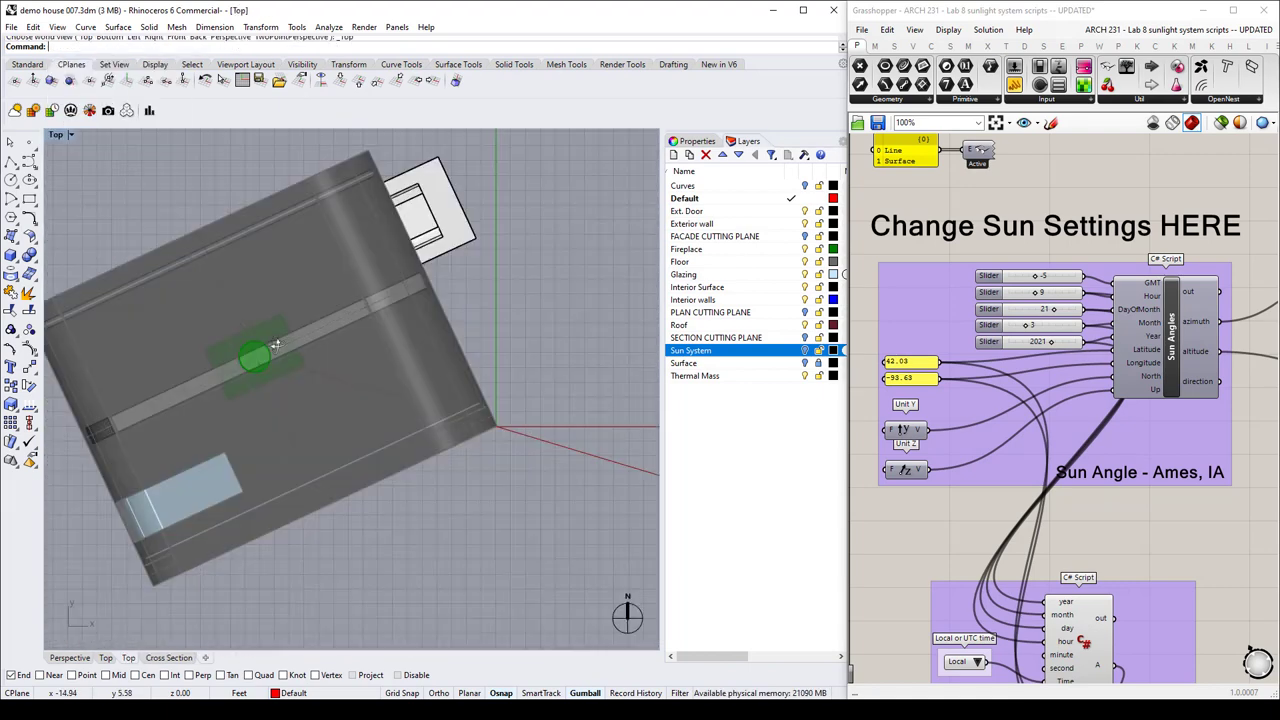
Zoom and pan the Top view, then set the viewport back to Perspective.
scroll(497, 299, "down", 2)
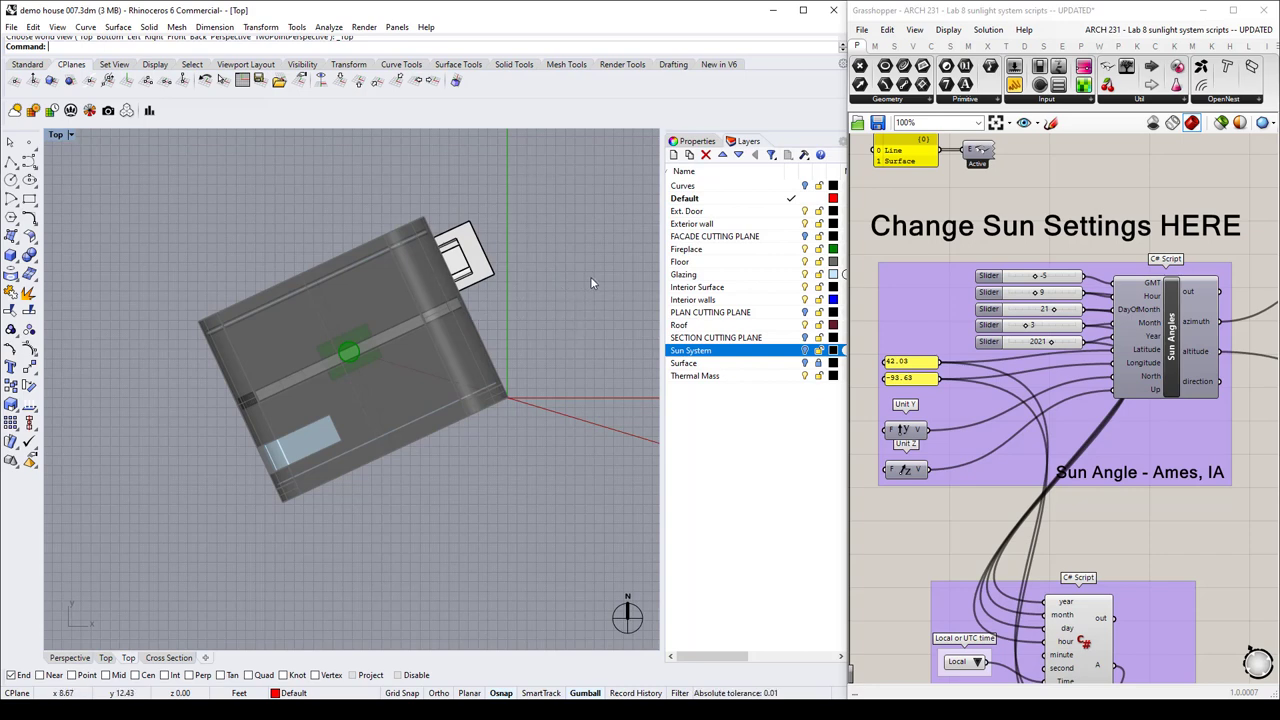
right_click_drag(590, 276, 483, 259)
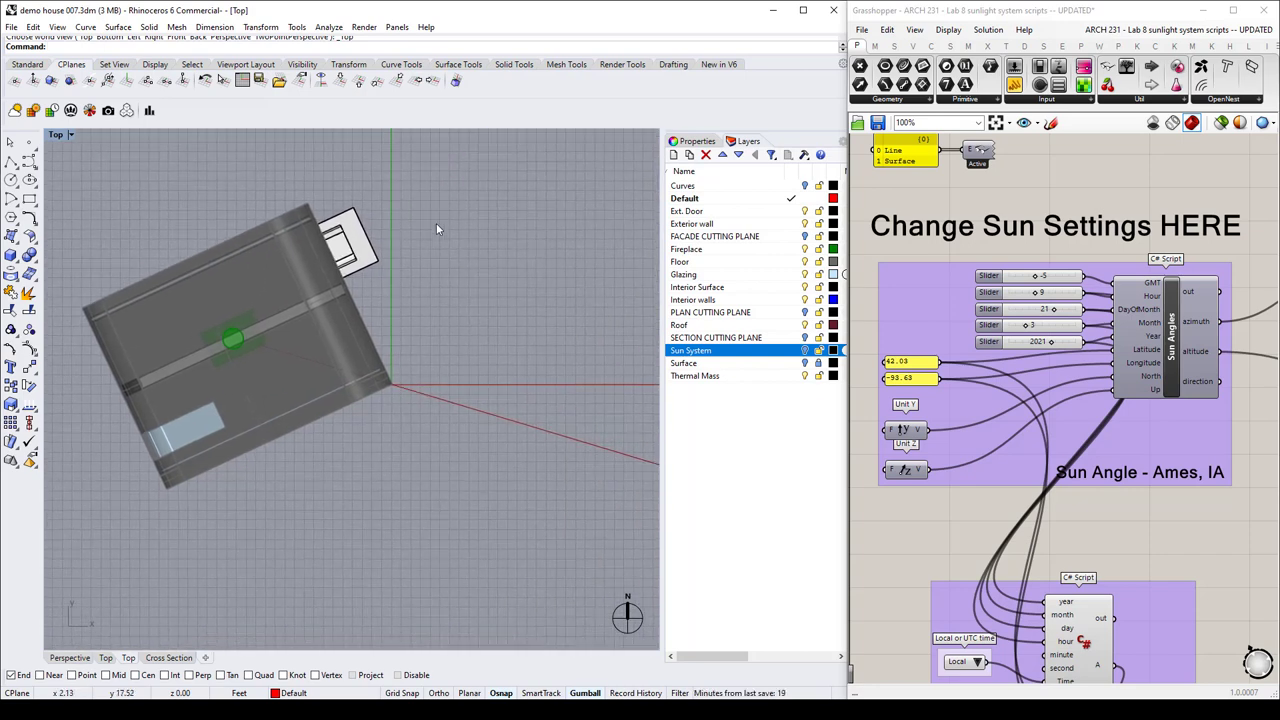
left_click(72, 135)
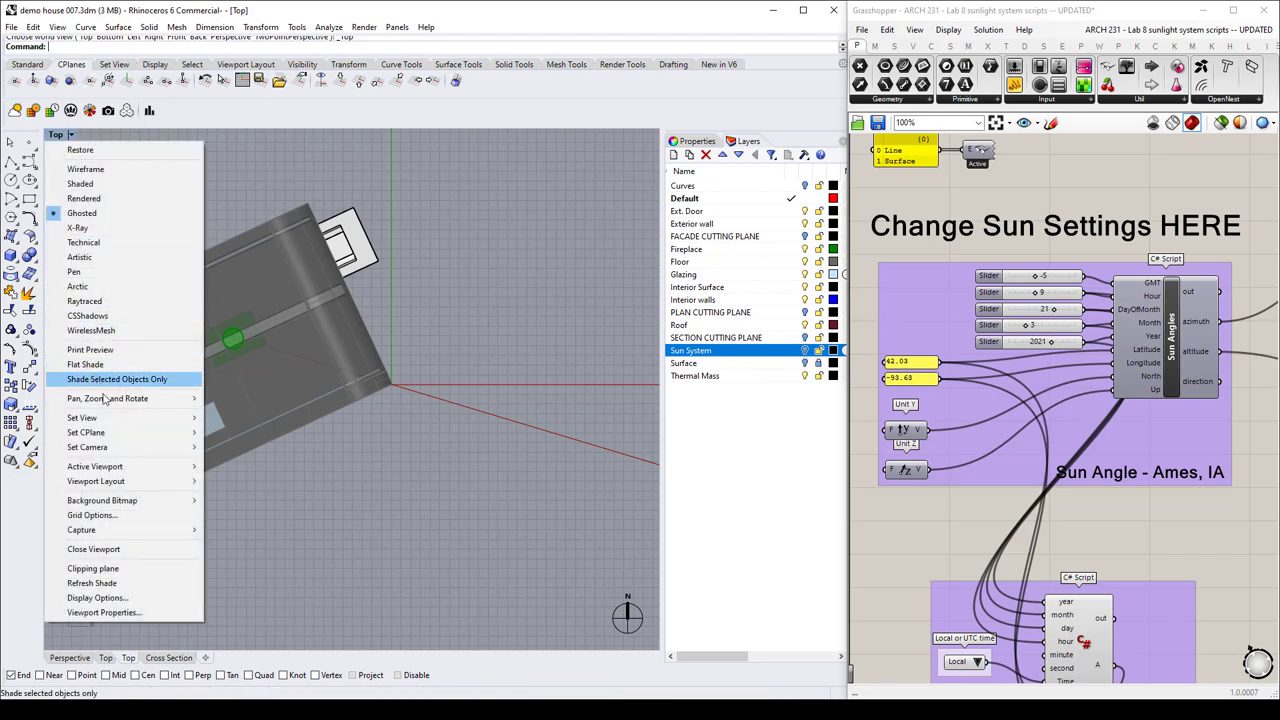
mouse_move(130, 418)
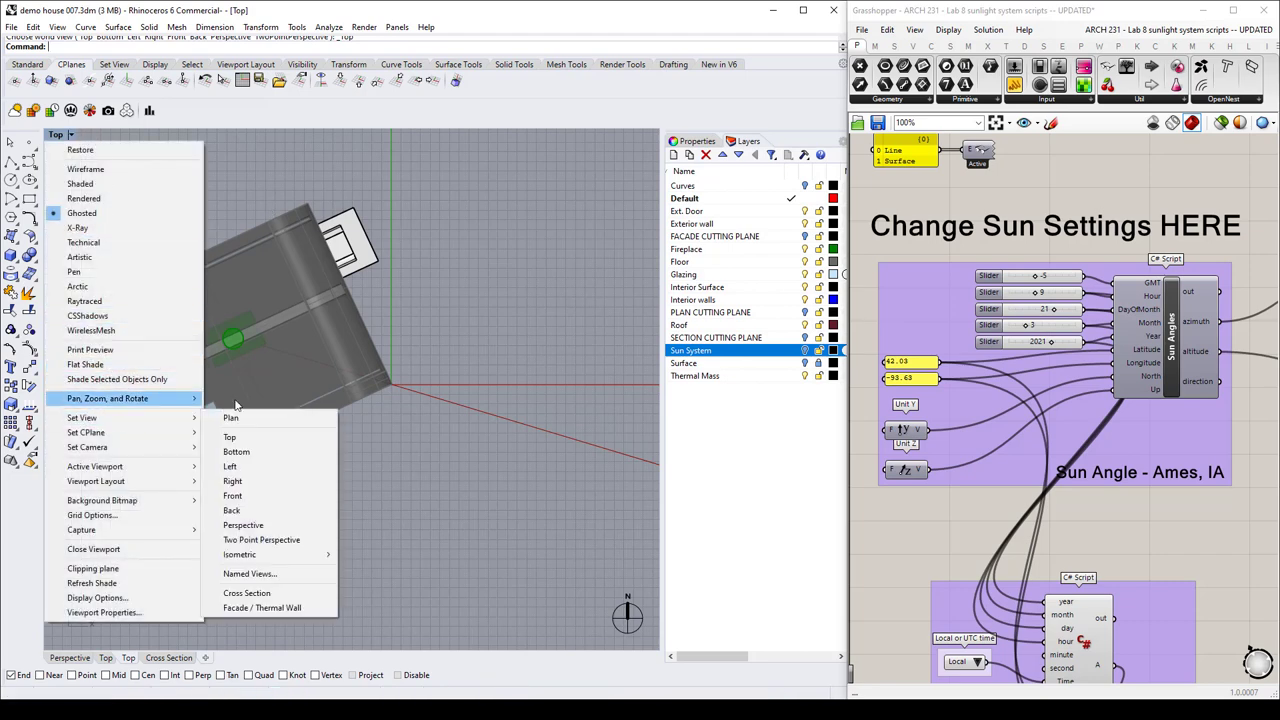
left_click(303, 530)
Orbit and zoom to a perspective side view of the ghosted house.
right_click_drag(506, 446, 435, 420)
scroll(472, 358, "up", 2)
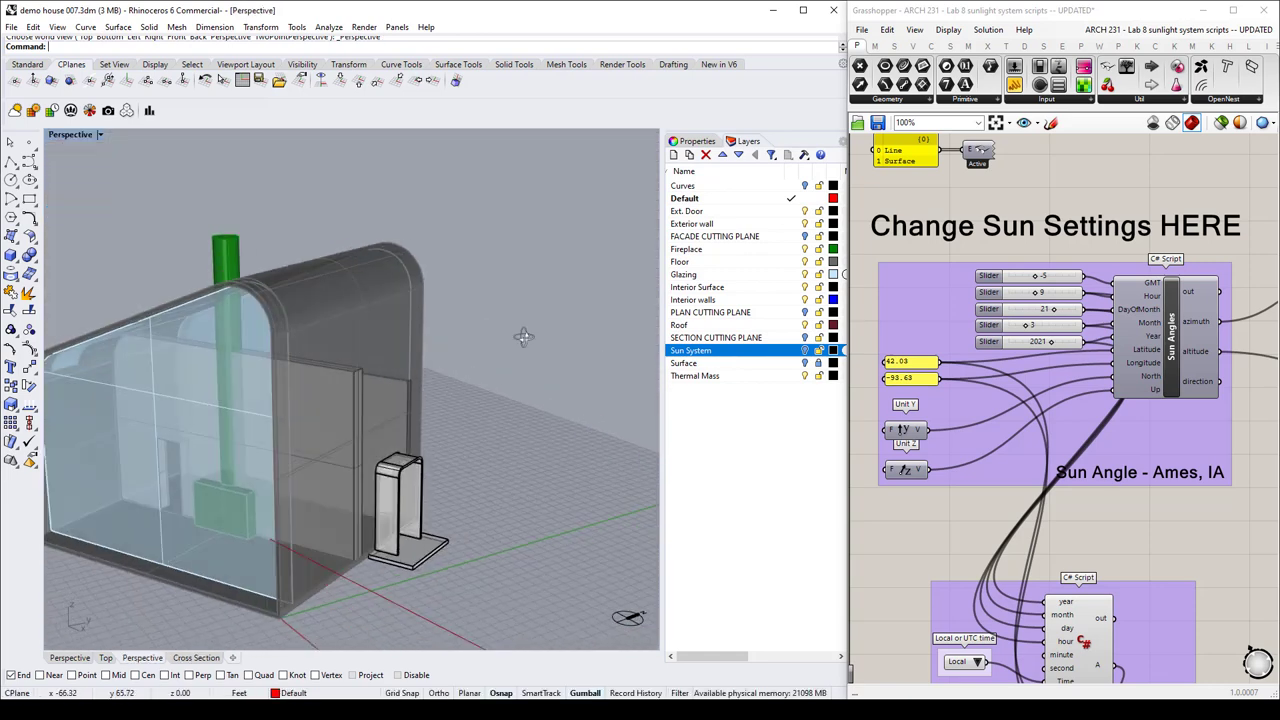
right_click_drag(523, 337, 621, 258)
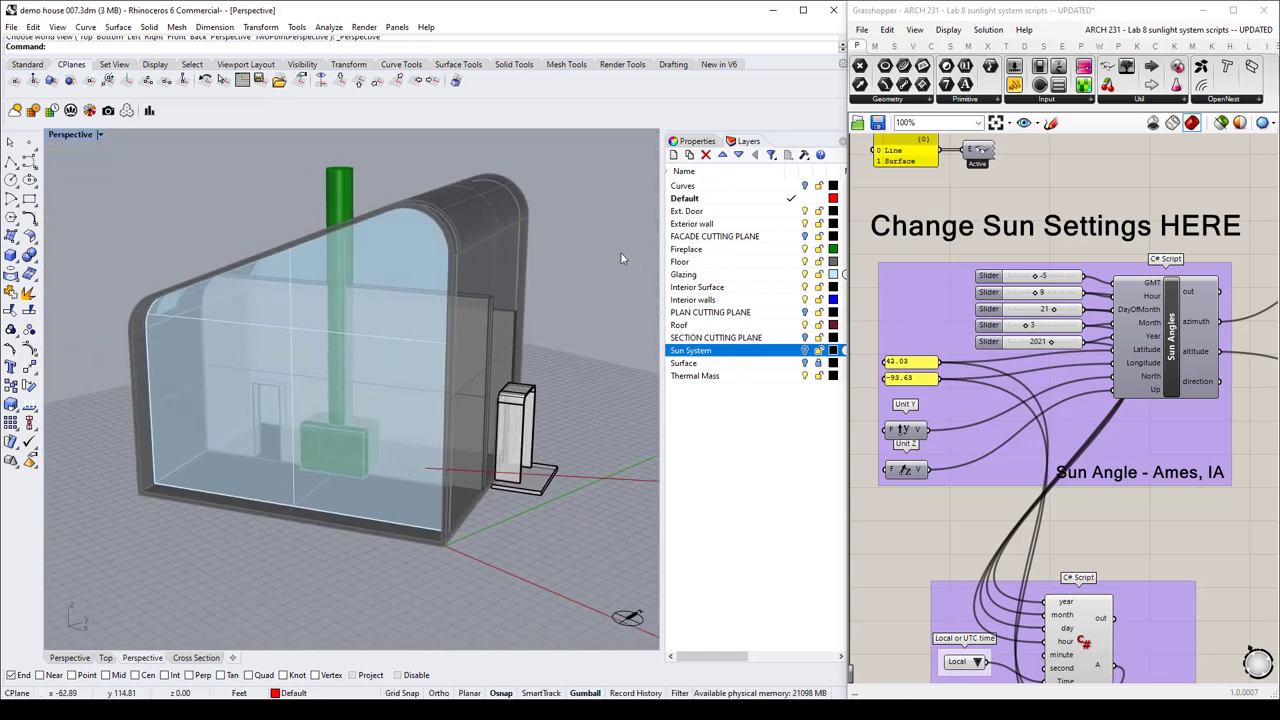
left_click(102, 141)
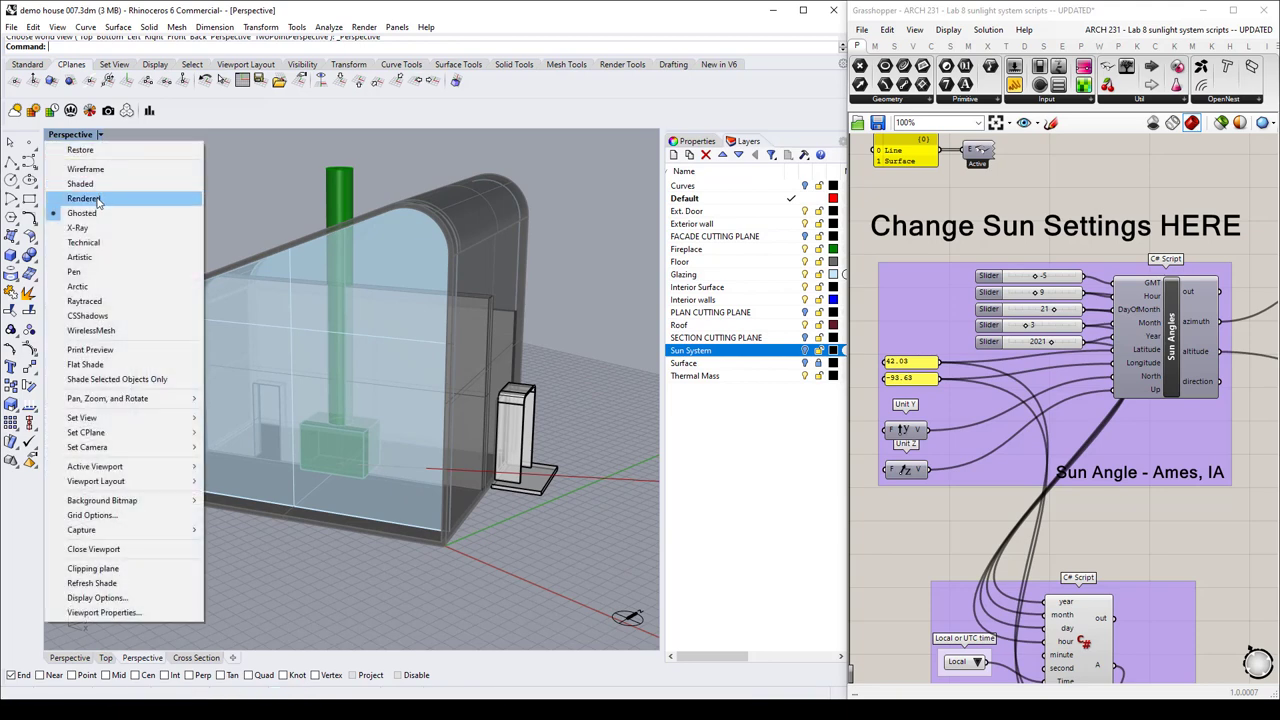
Switch the viewport to Rendered display and orbit closer to the cut-open house.
left_click(98, 200)
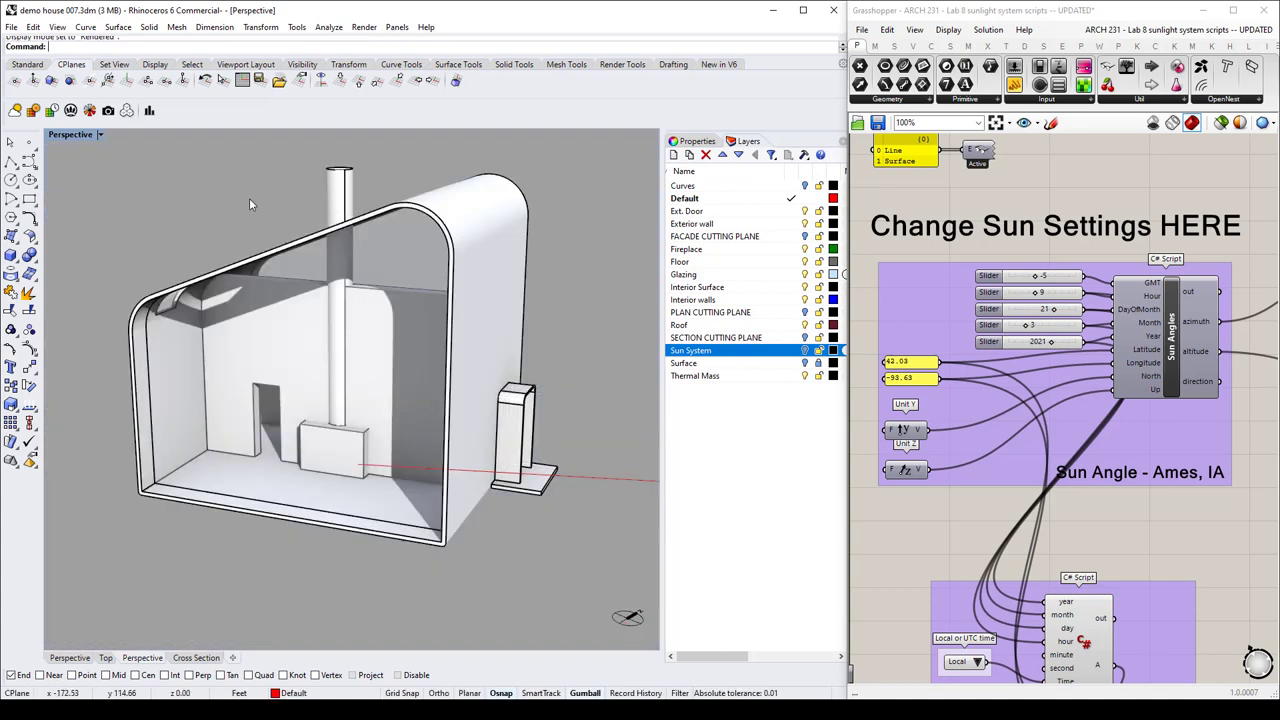
right_click_drag(249, 198, 206, 198)
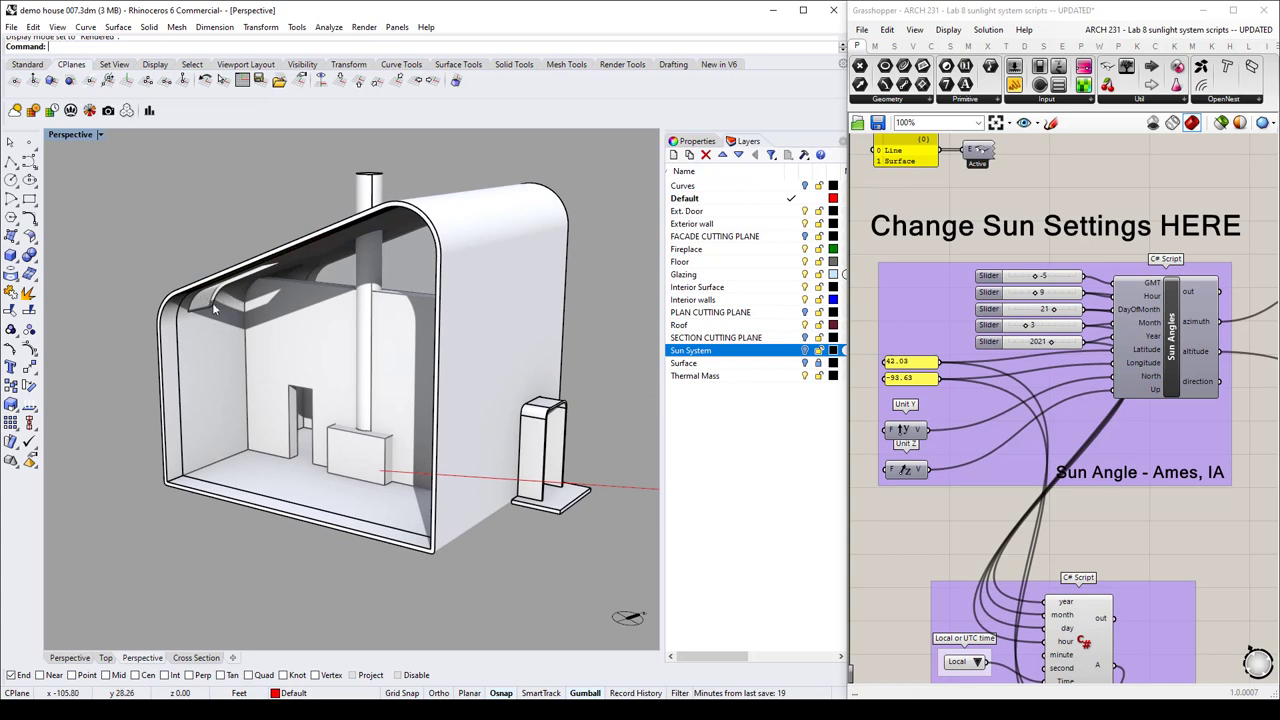
right_click_drag(333, 309, 437, 290)
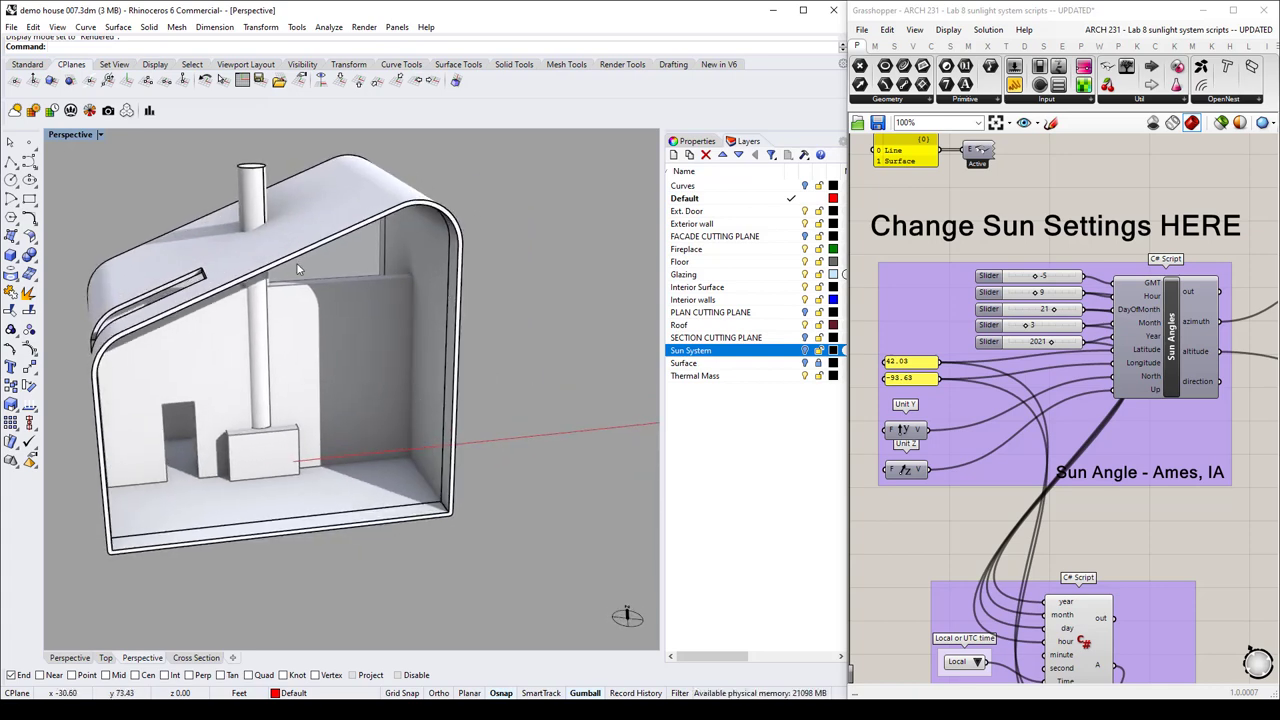
right_click_drag(296, 262, 323, 293)
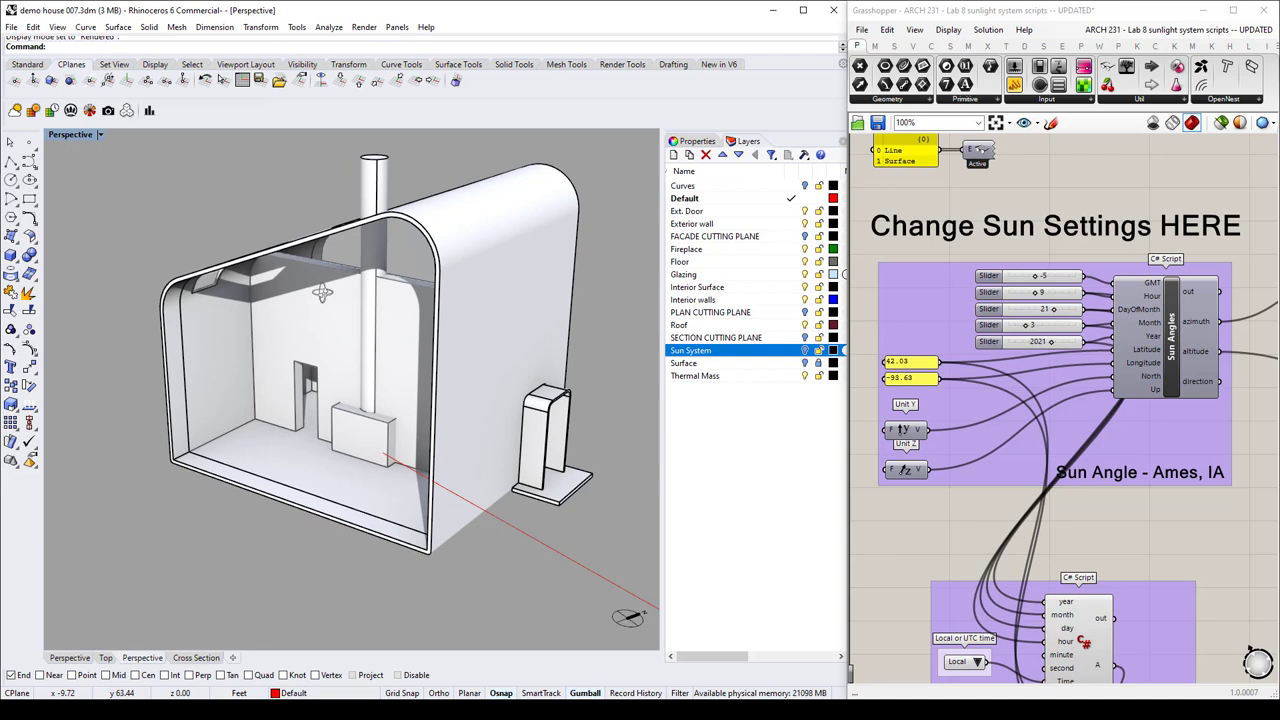
In Display Options, set the Rendered background to a solid White colour.
left_click(100, 134)
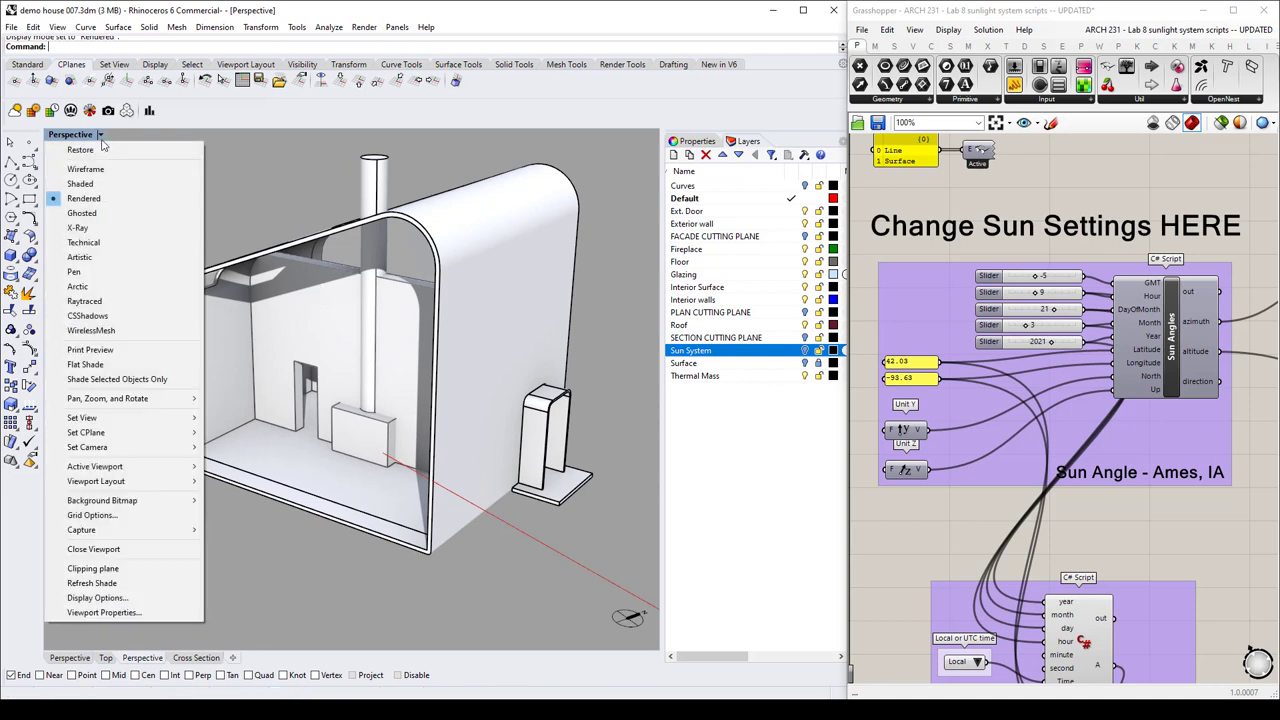
left_click(135, 598)
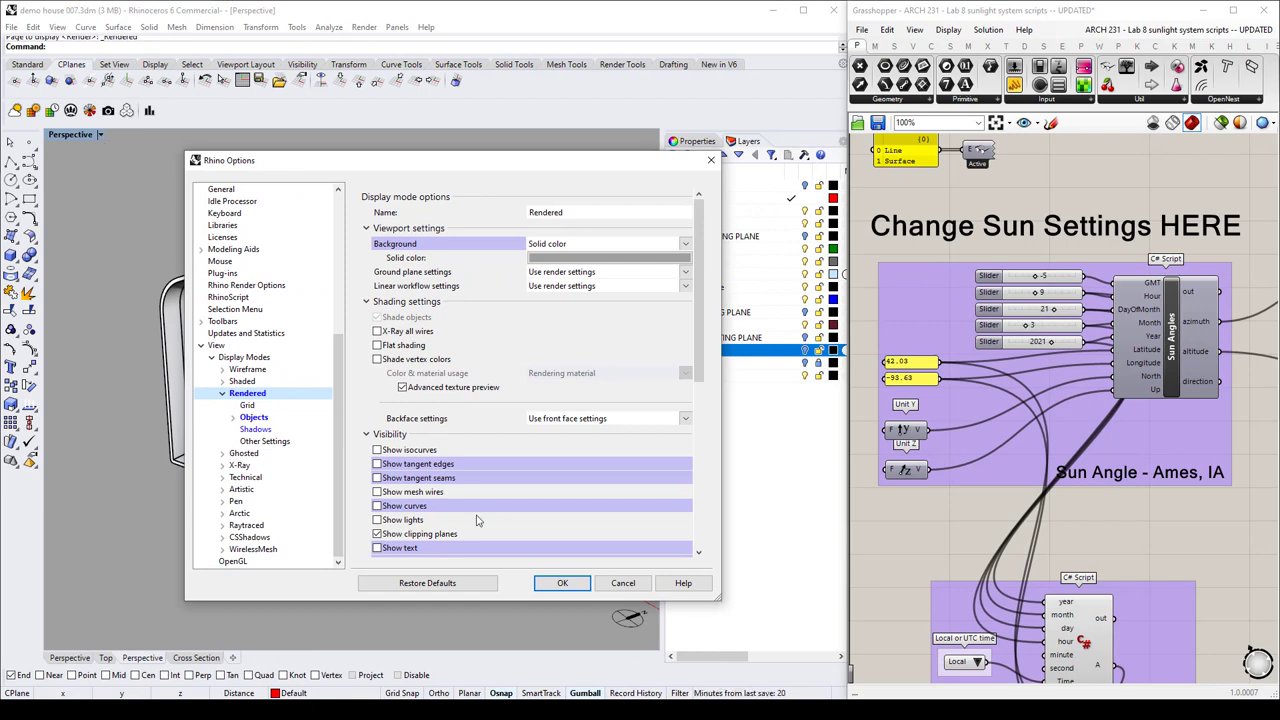
left_click(547, 248)
left_click(551, 254)
left_click(570, 258)
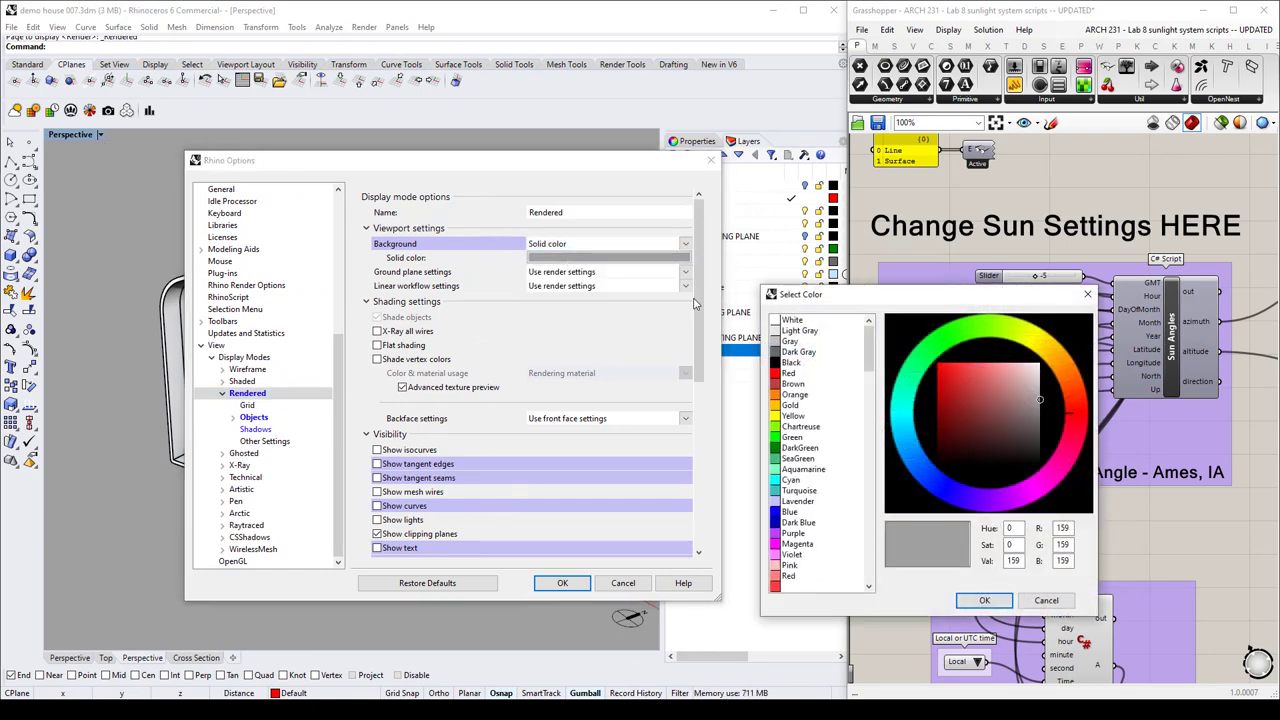
left_click(790, 319)
left_click(982, 601)
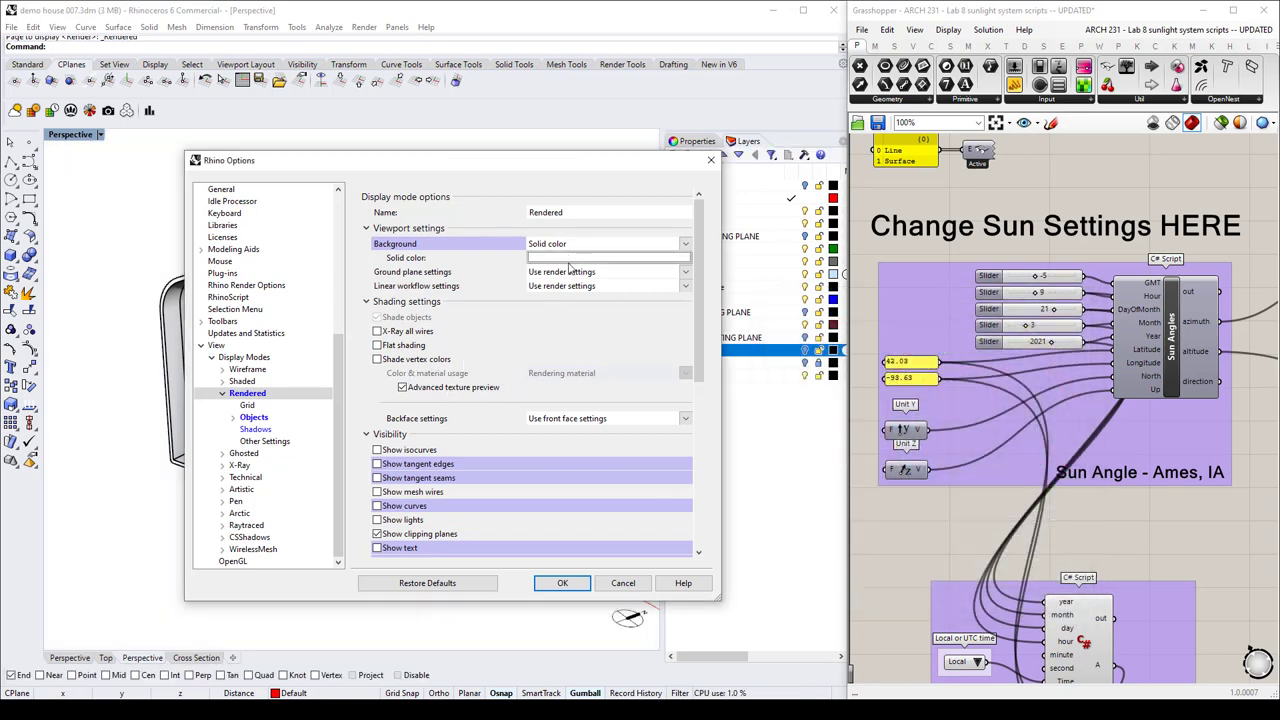
Set clipping plane fill and edge Color usage to Solid color.
scroll(528, 340, "down", 2)
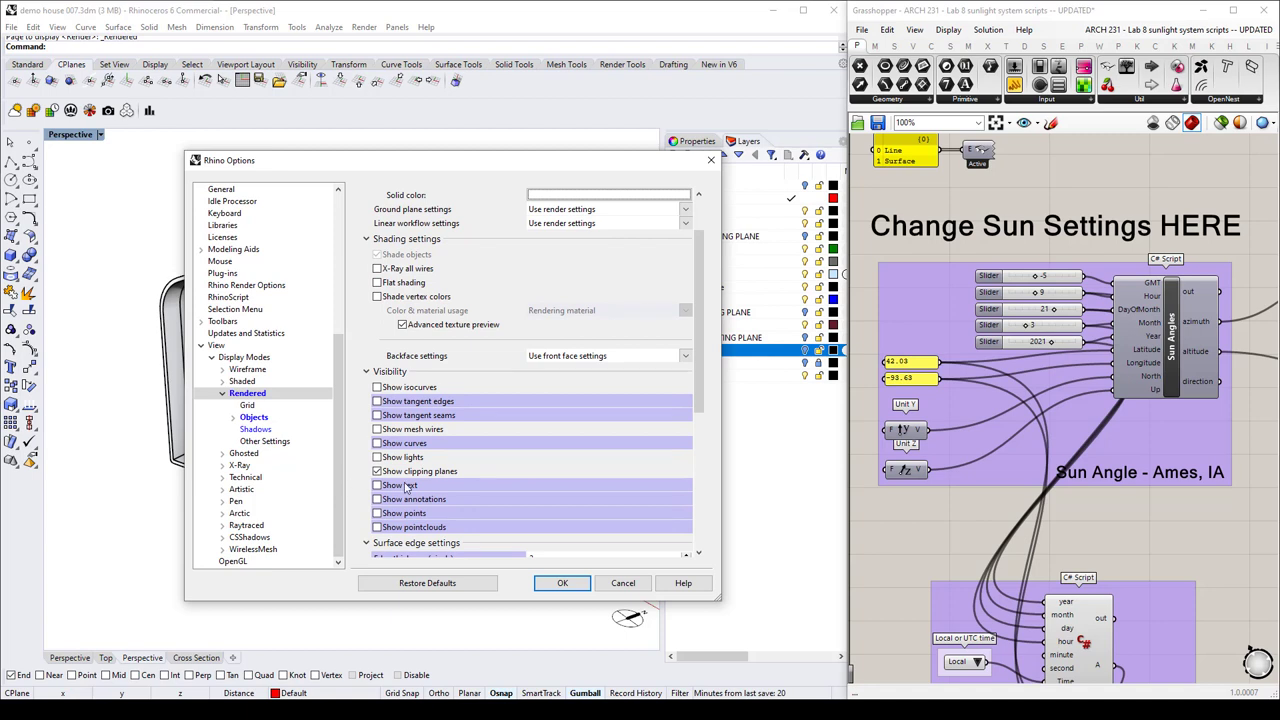
scroll(531, 507, "down", 2)
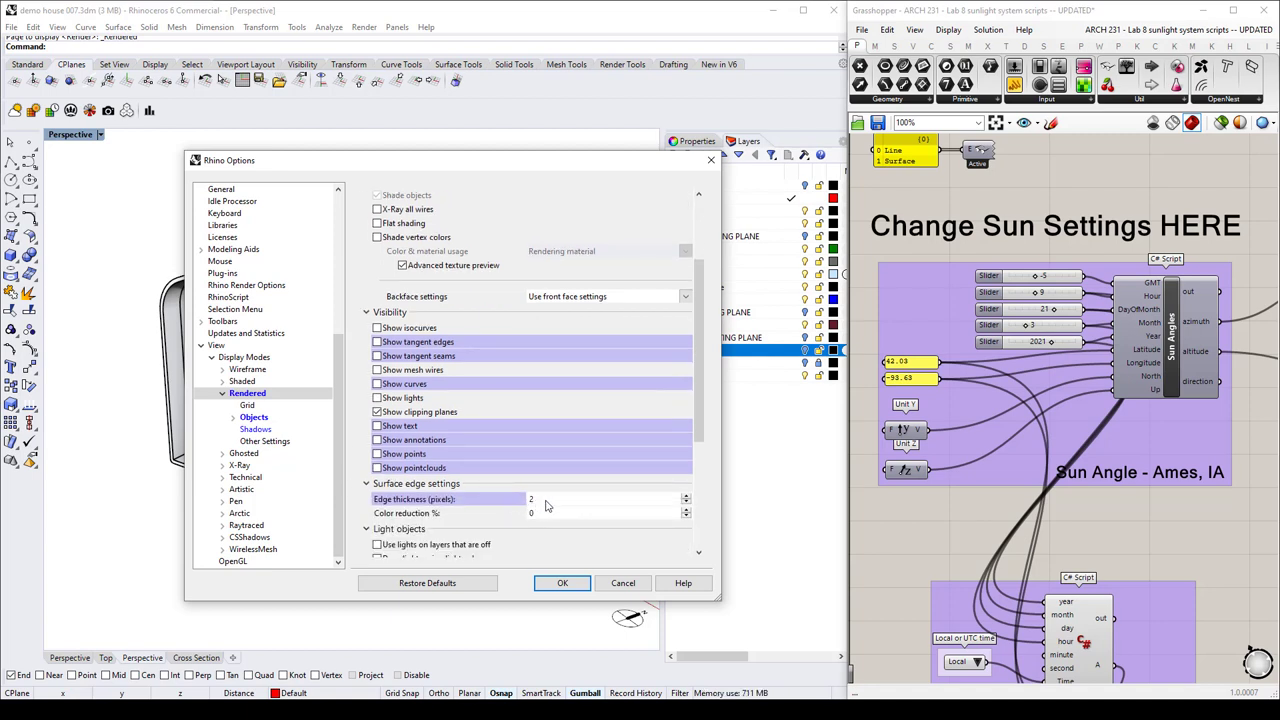
scroll(560, 514, "down", 1)
scroll(570, 514, "down", 1)
scroll(612, 488, "down", 2)
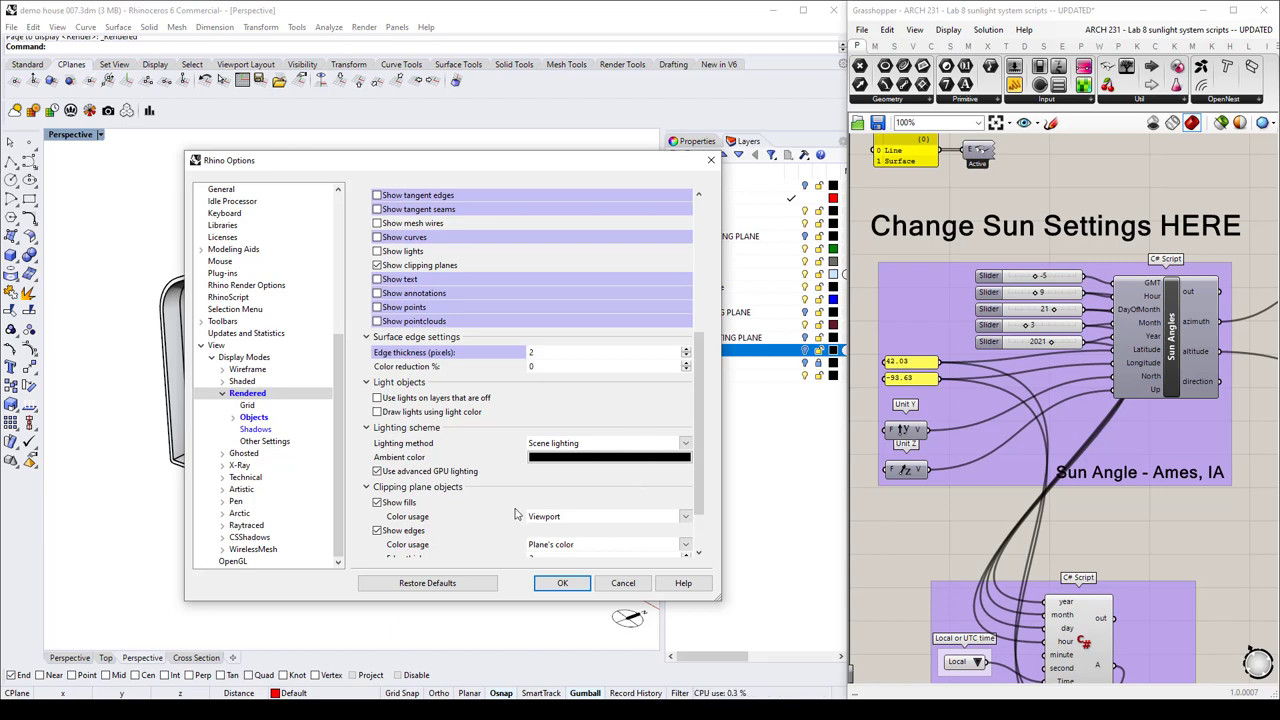
scroll(500, 452, "down", 2)
scroll(510, 458, "down", 1)
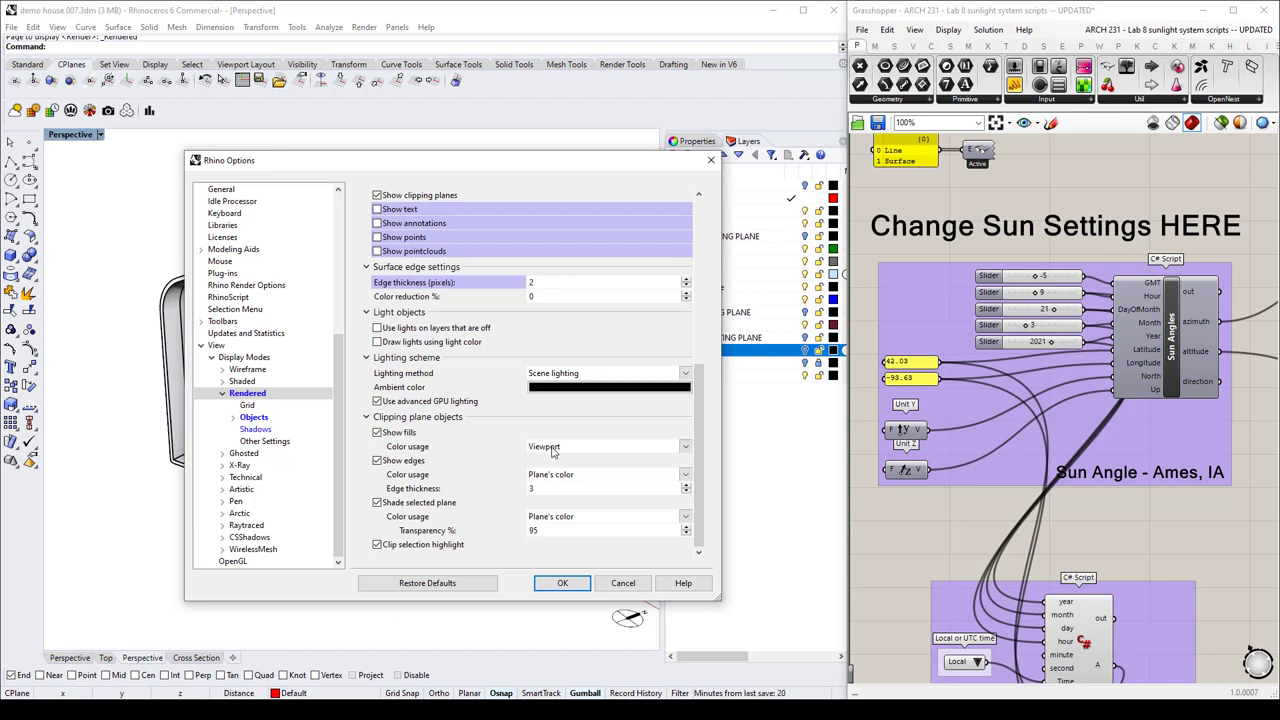
left_click(583, 450)
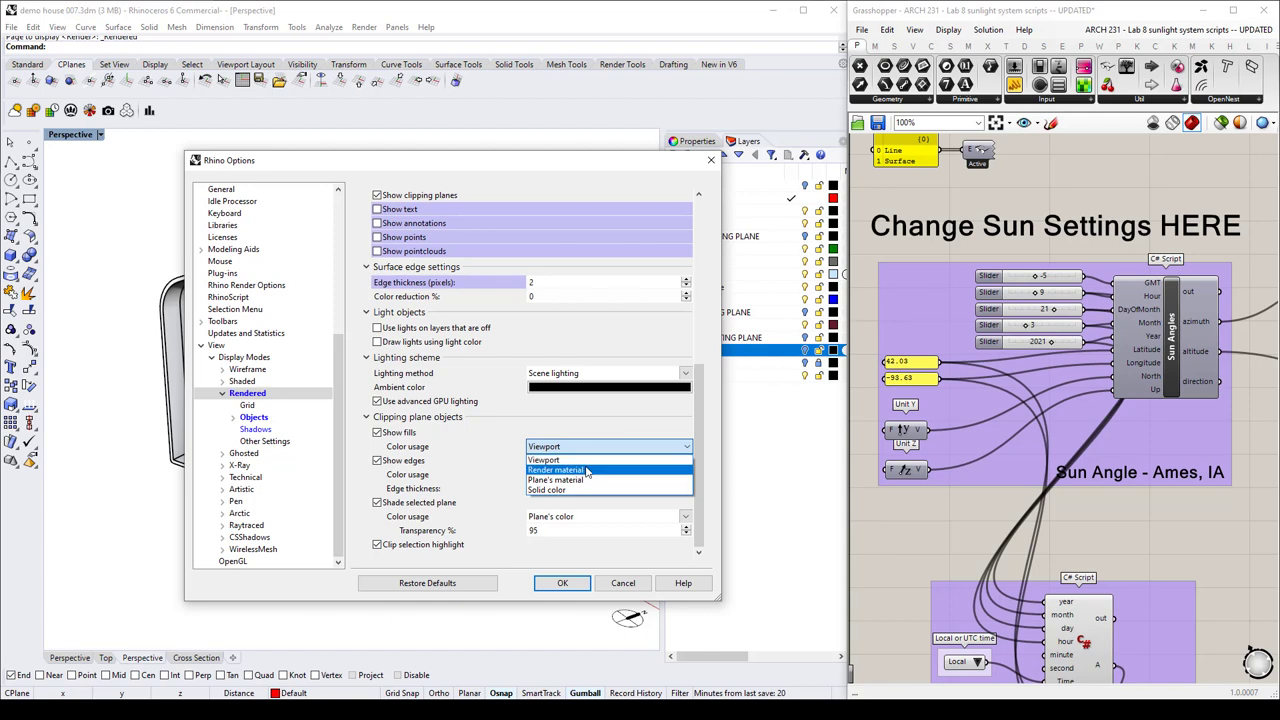
left_click(592, 490)
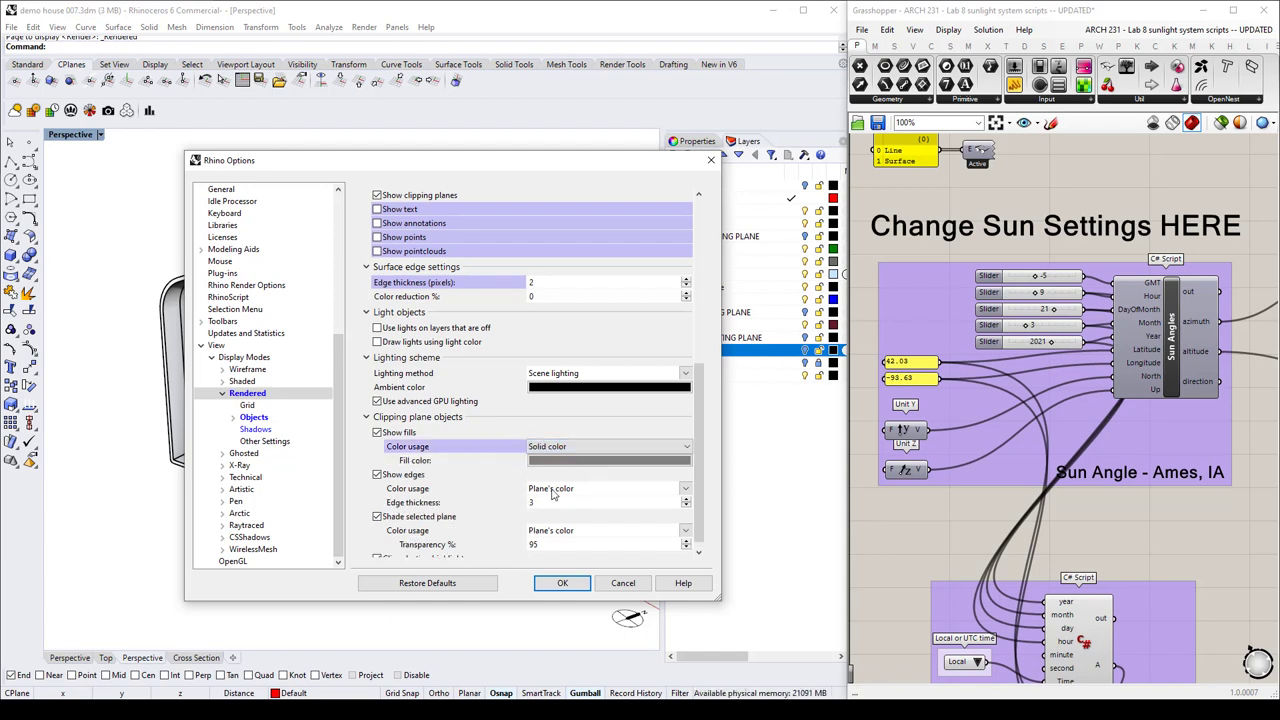
left_click(575, 497)
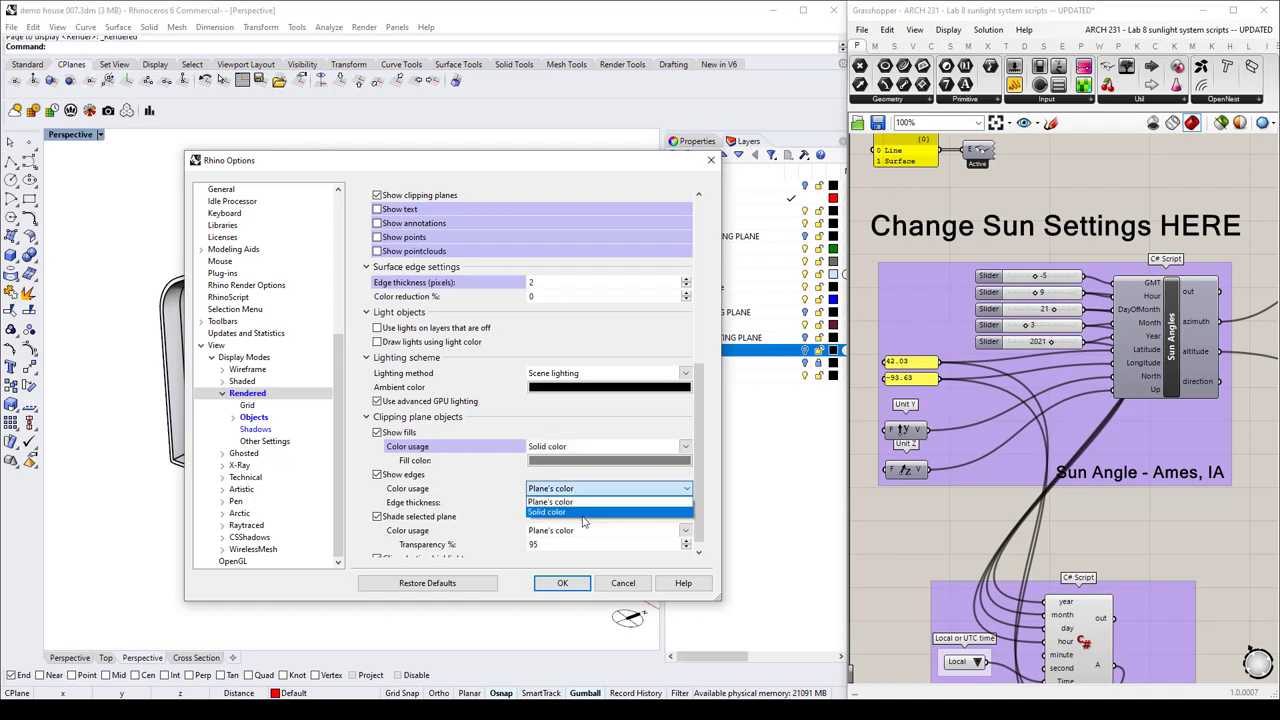
left_click(584, 514)
Show the Objects > Surfaces display settings for Rendered mode.
scroll(486, 530, "down", 1)
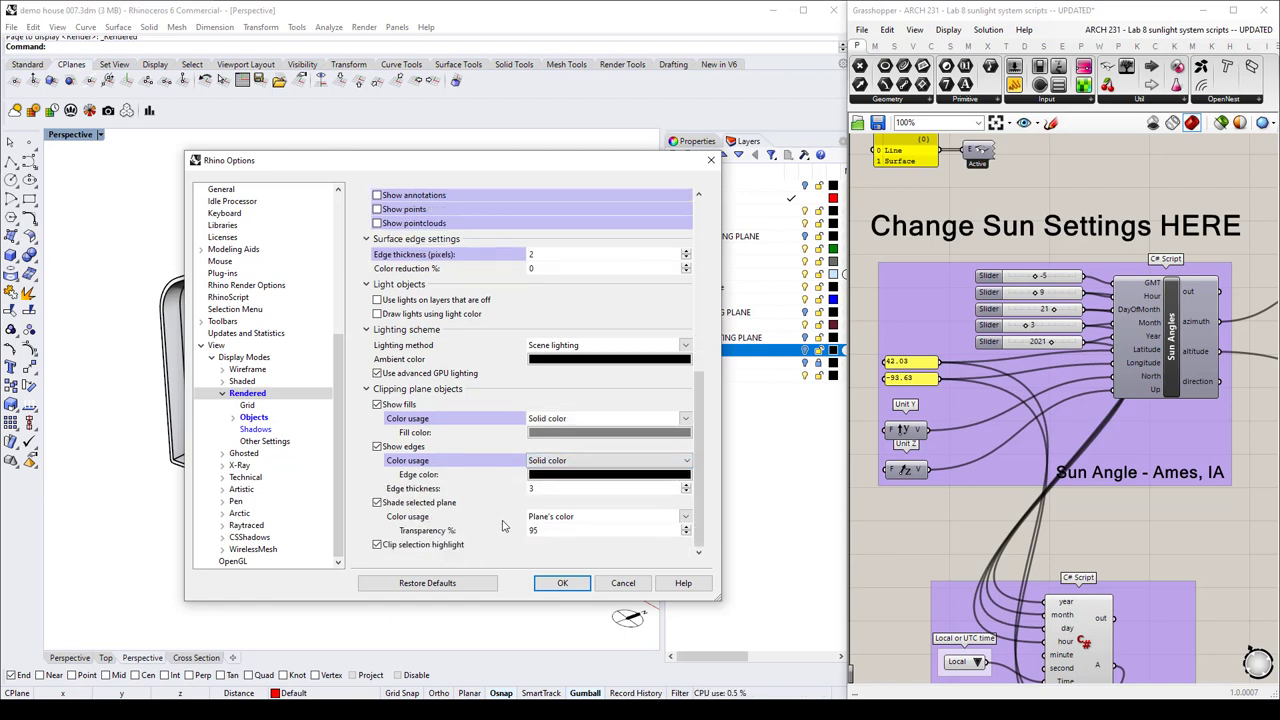
left_click(256, 418)
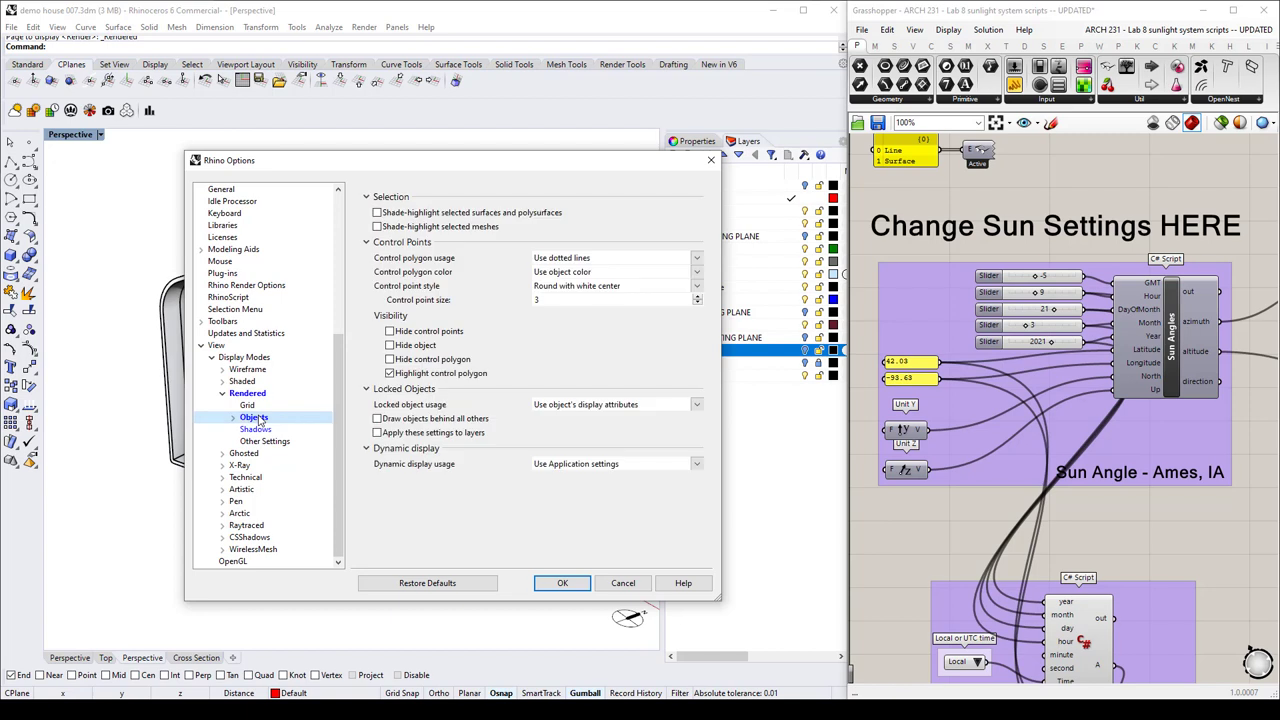
left_click(233, 417)
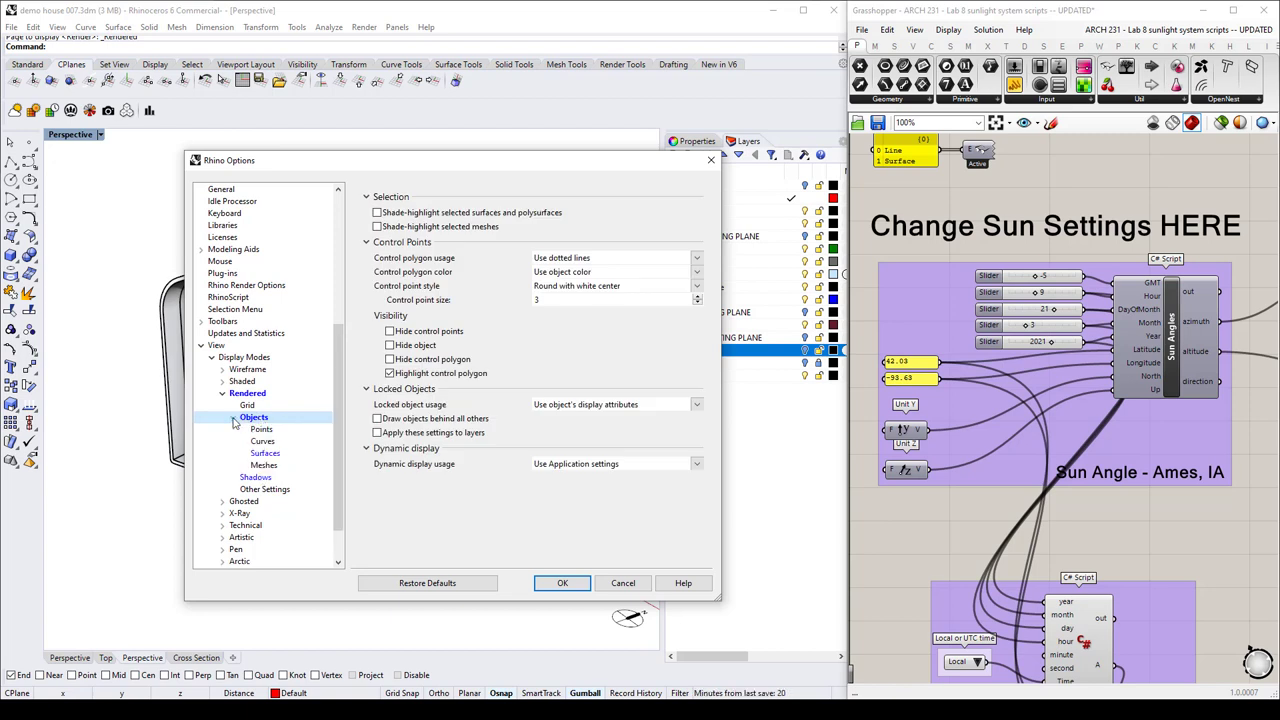
left_click(278, 454)
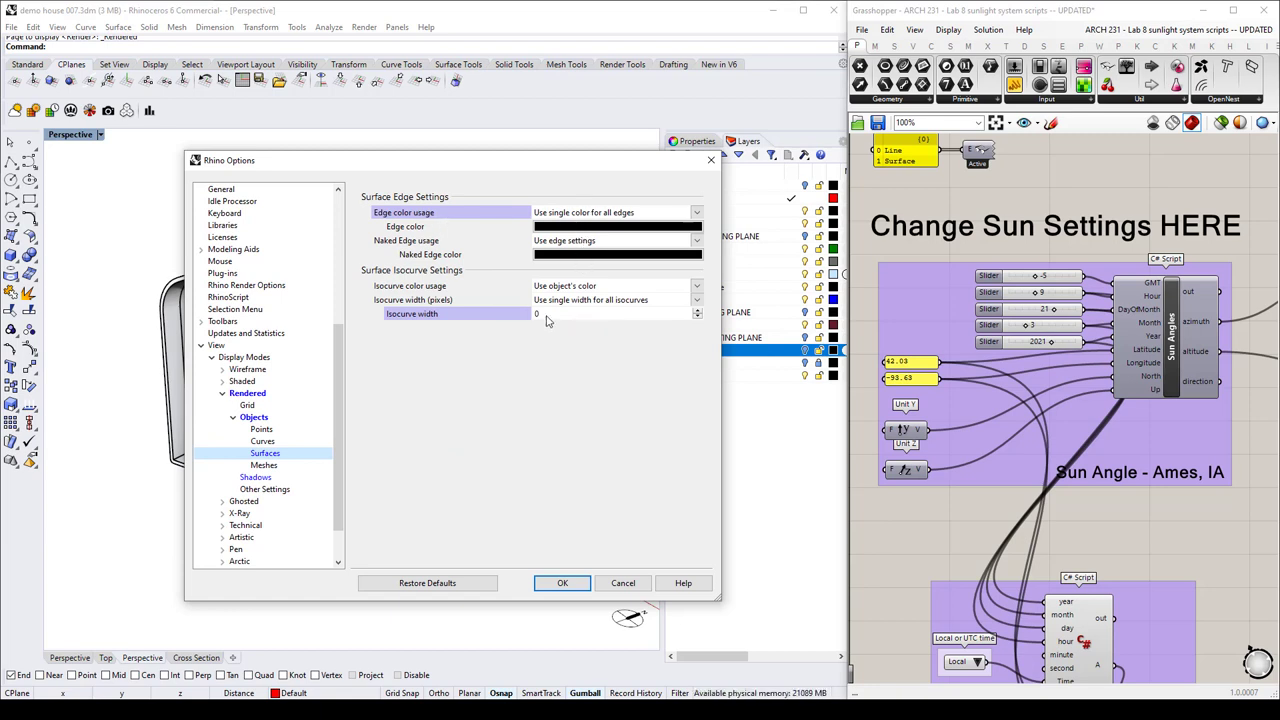
Lower the Rendered shadows' Soft Edge Quality toward None/Faster and close the options with OK.
left_click(256, 478)
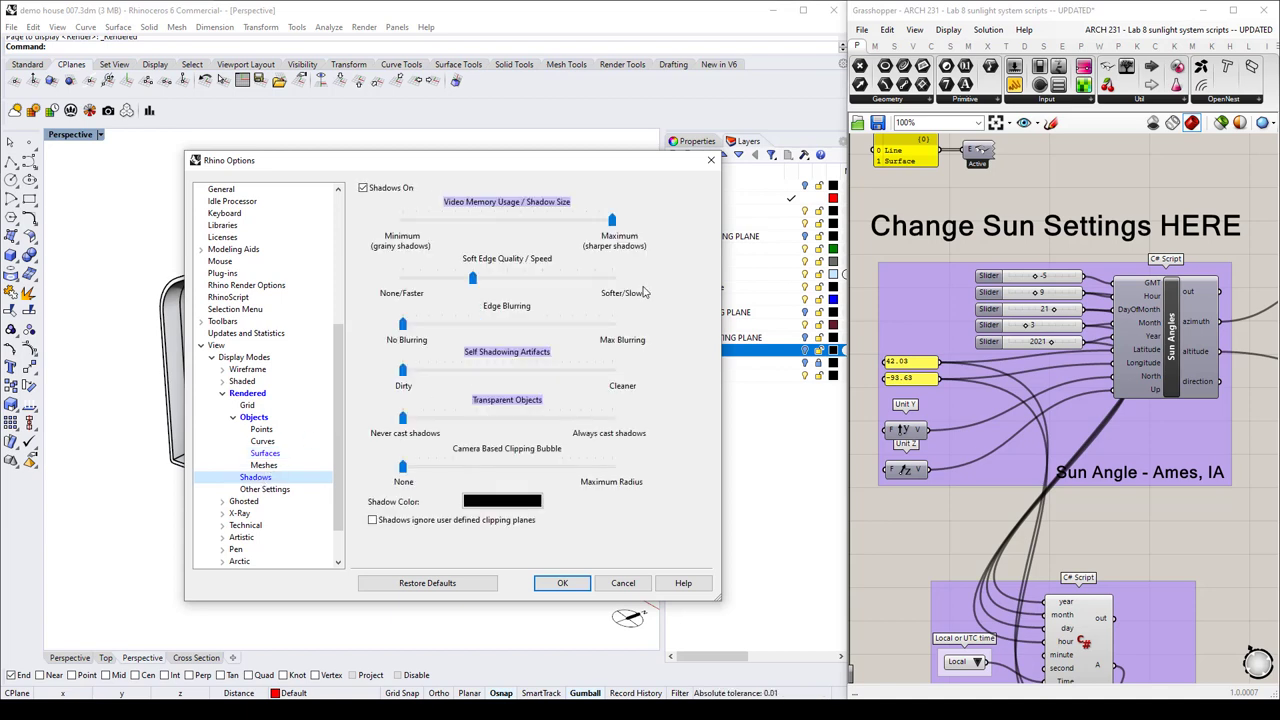
left_click_drag(615, 162, 994, 123)
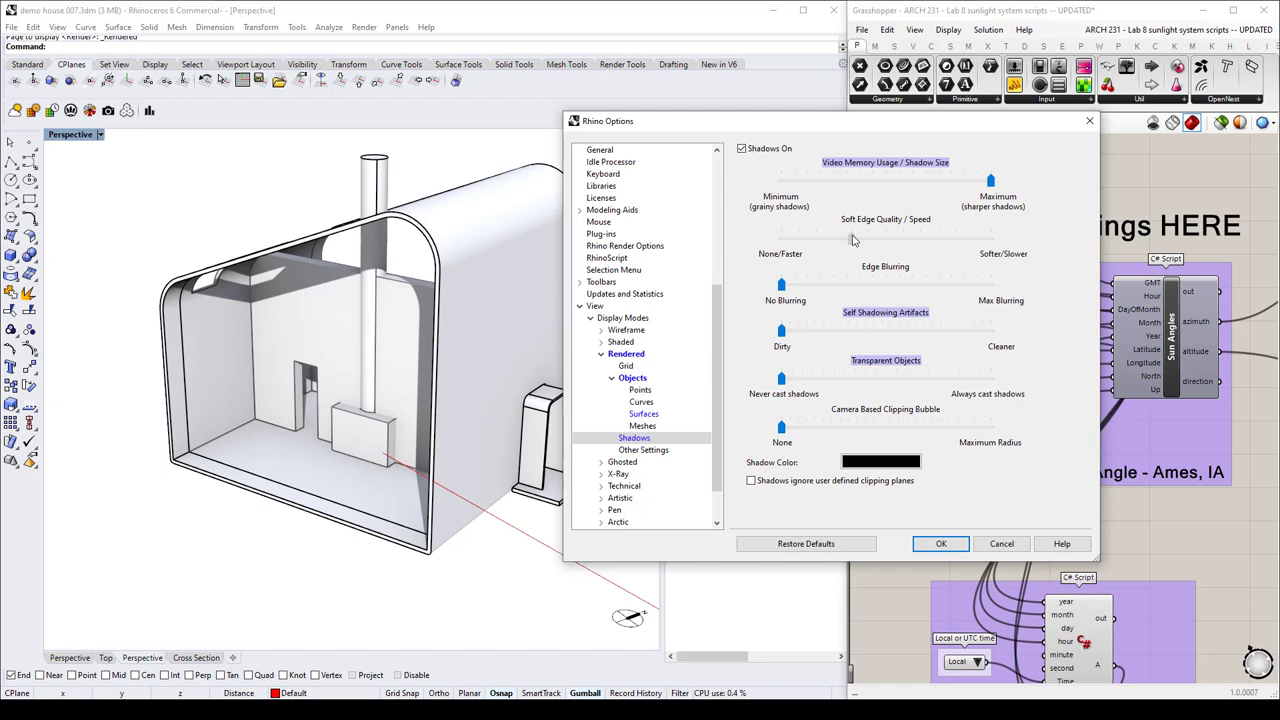
left_click_drag(852, 240, 812, 245)
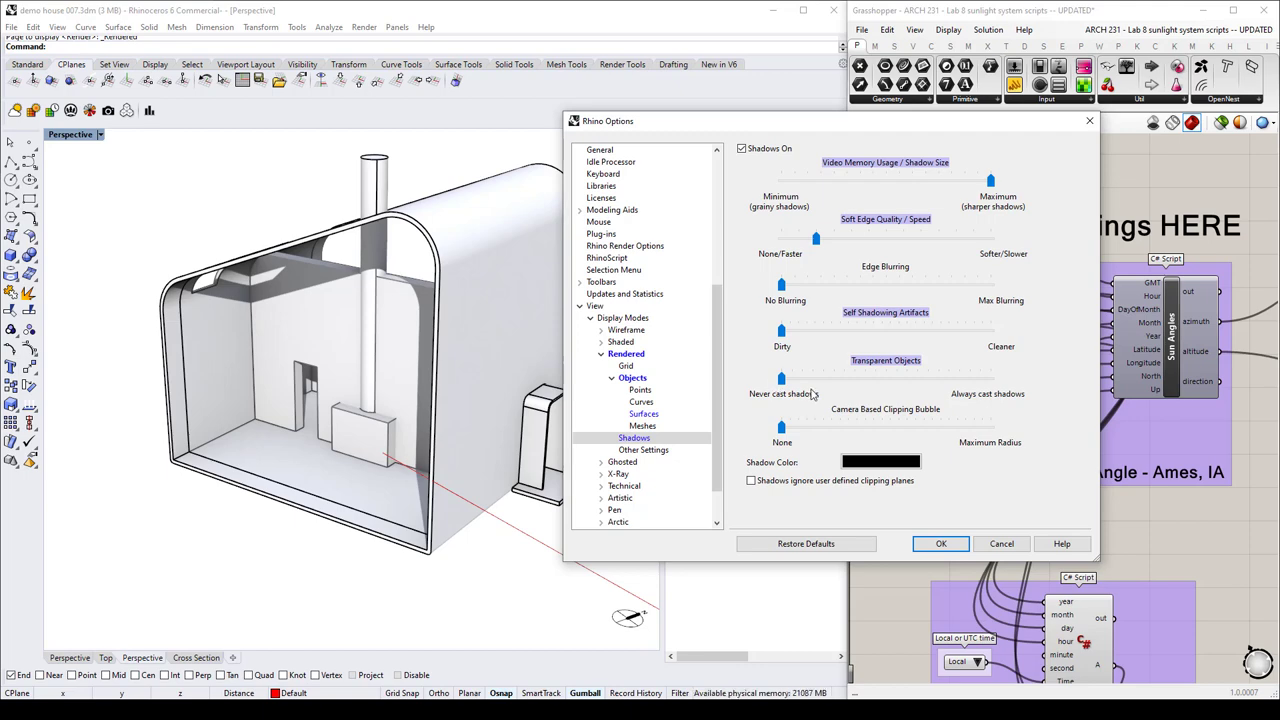
left_click(941, 545)
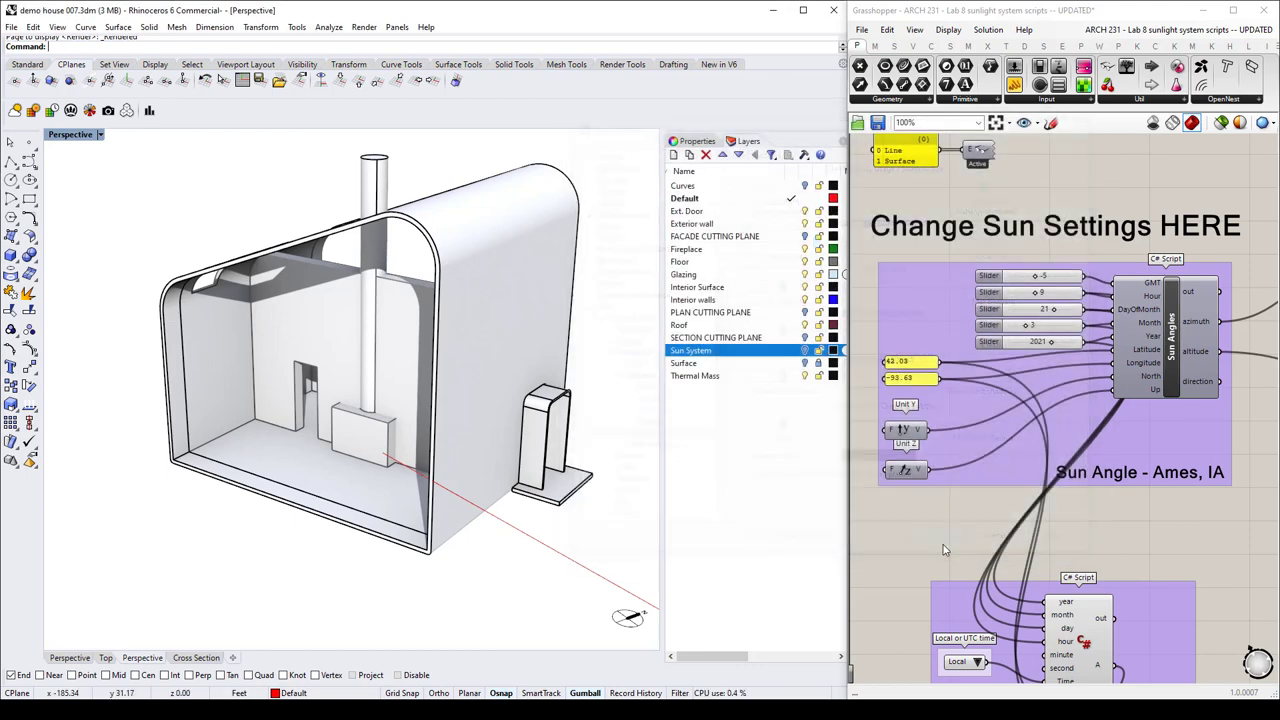
Turn on the Sun System layer's louver fins, then select and hide the house shell.
left_click(805, 350)
right_click_drag(468, 336, 383, 300)
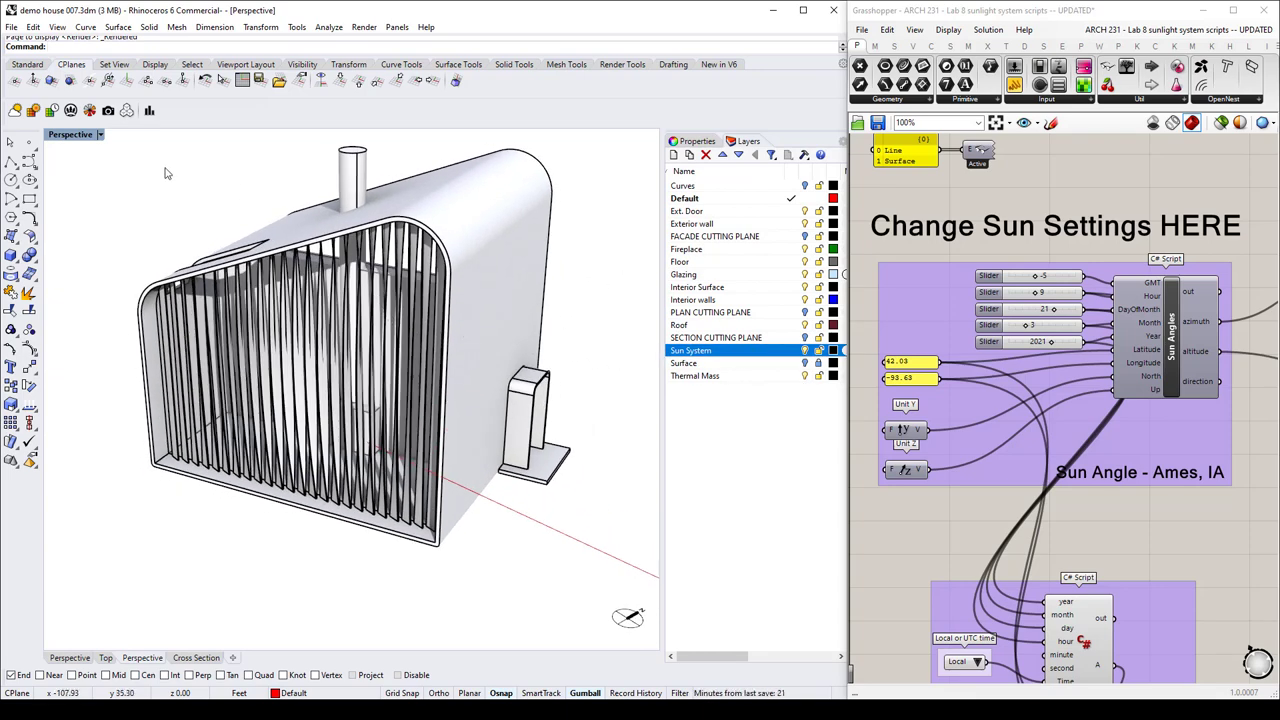
right_click_drag(411, 224, 440, 231)
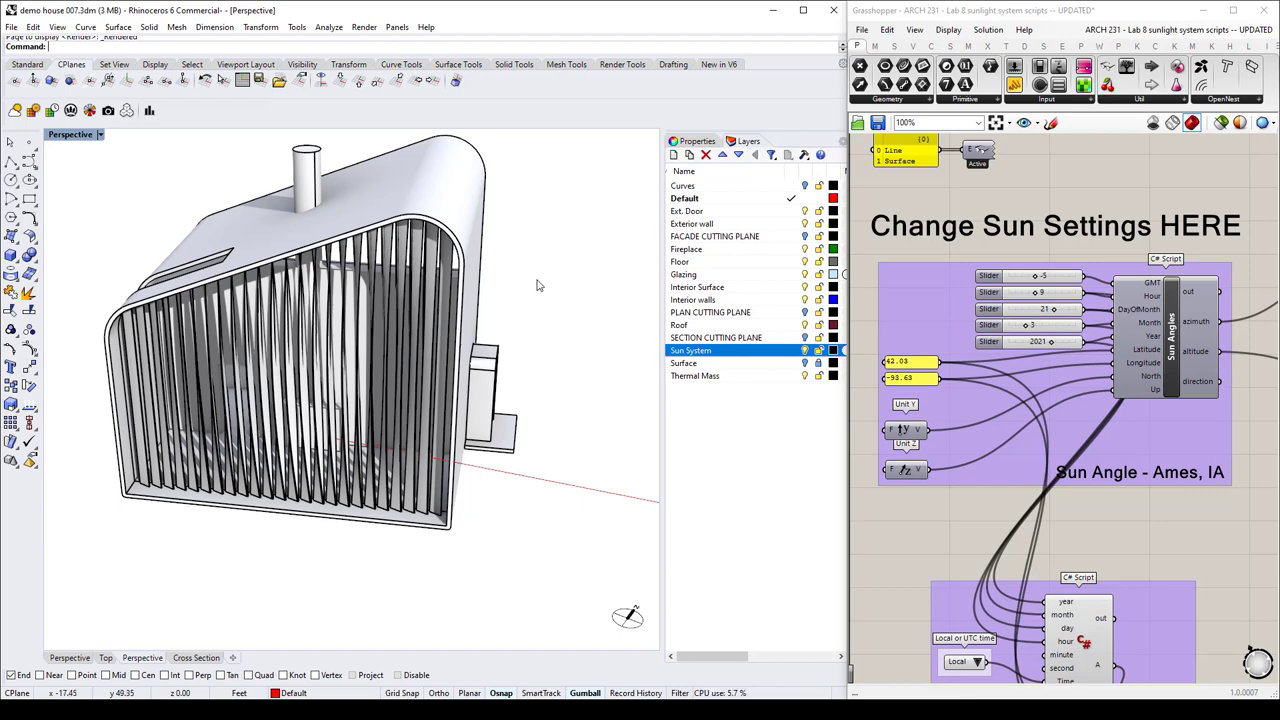
right_click_drag(515, 276, 562, 231)
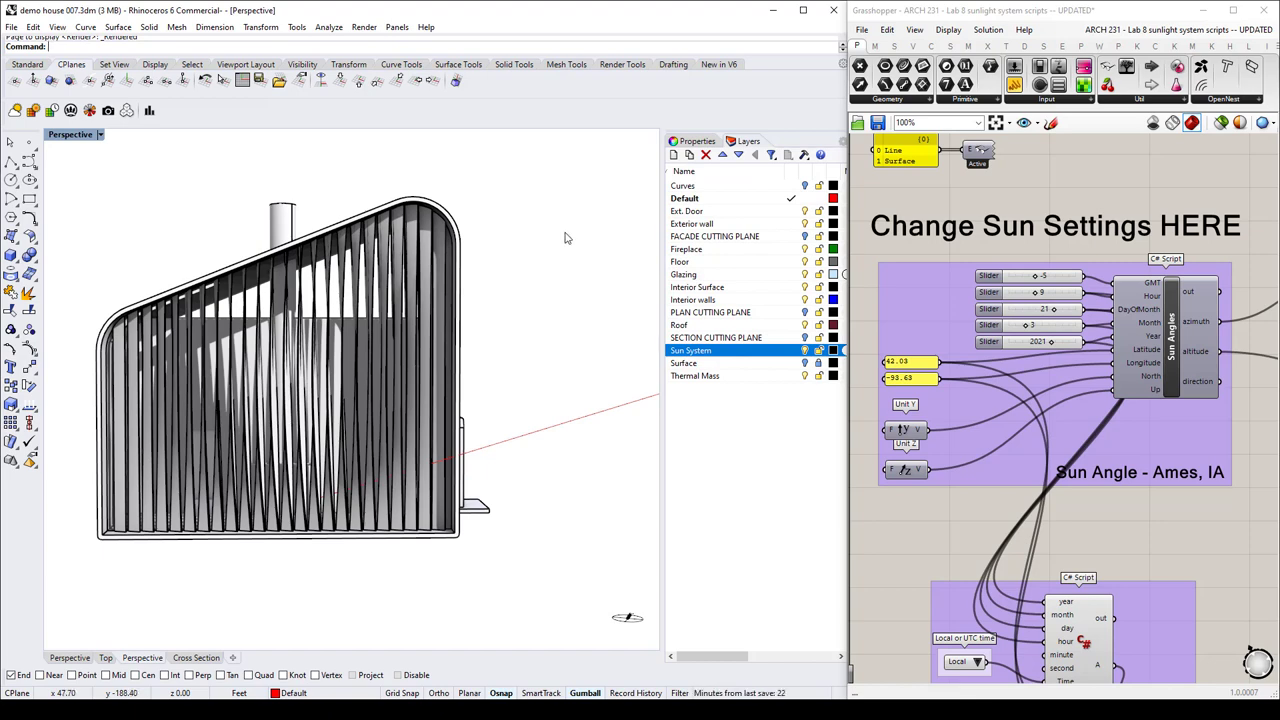
right_click_drag(565, 236, 479, 317)
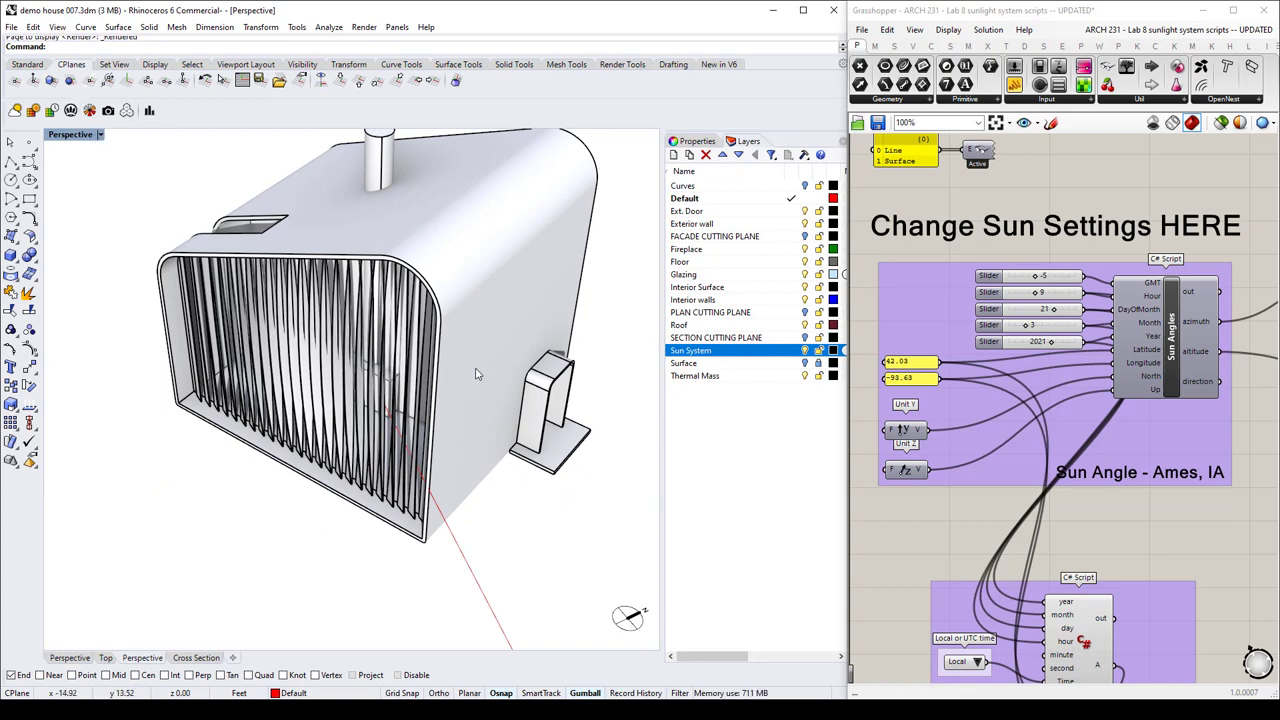
right_click_drag(546, 274, 514, 258)
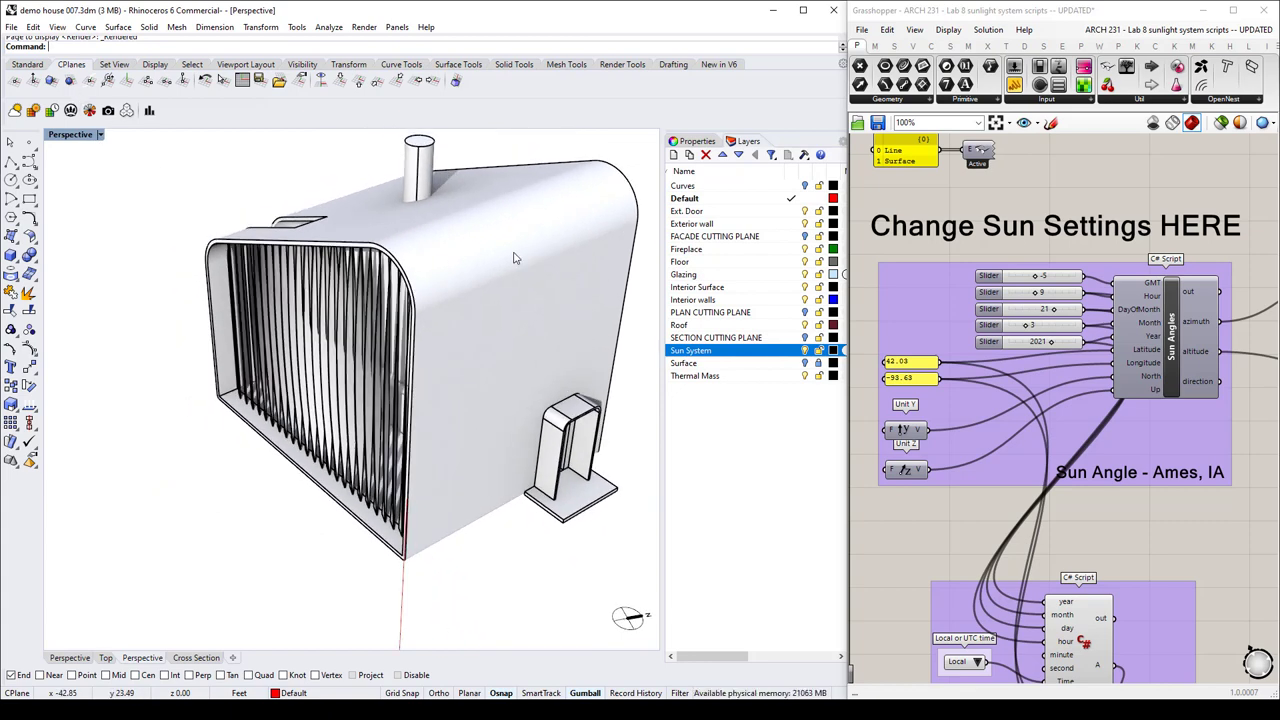
left_click(514, 258)
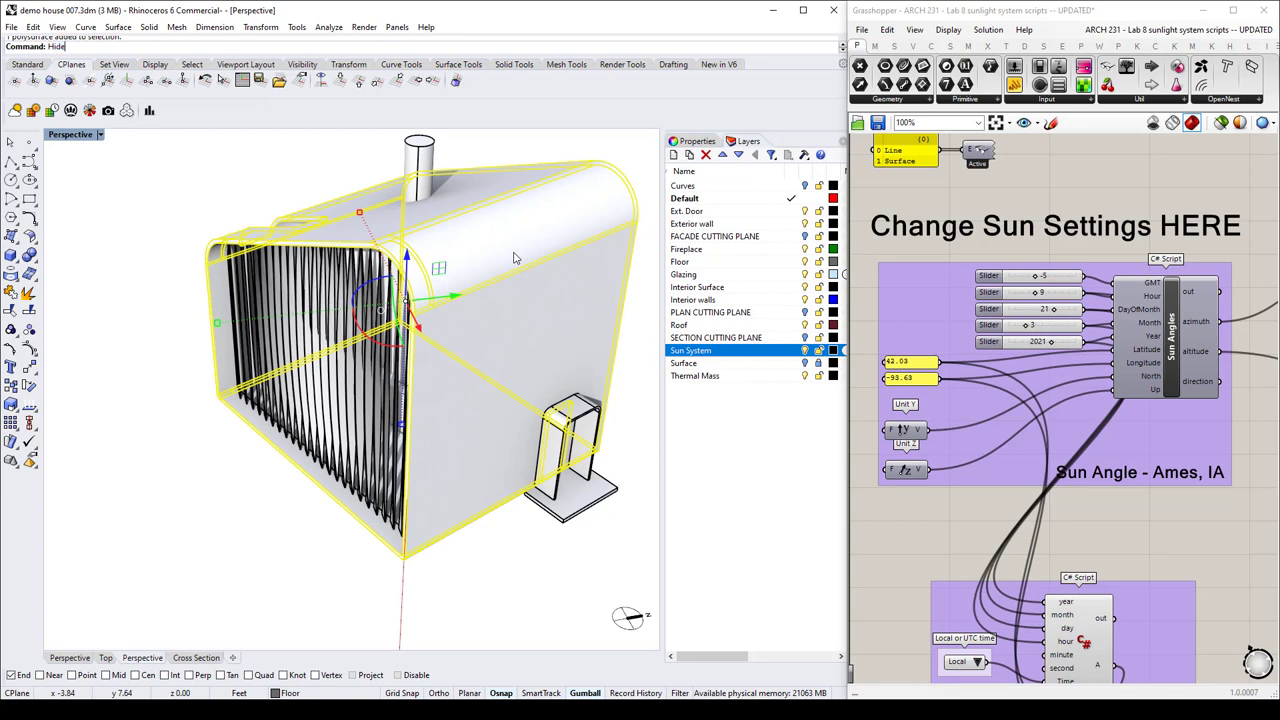
key("ctrl+h")
right_click_drag(514, 258, 488, 320)
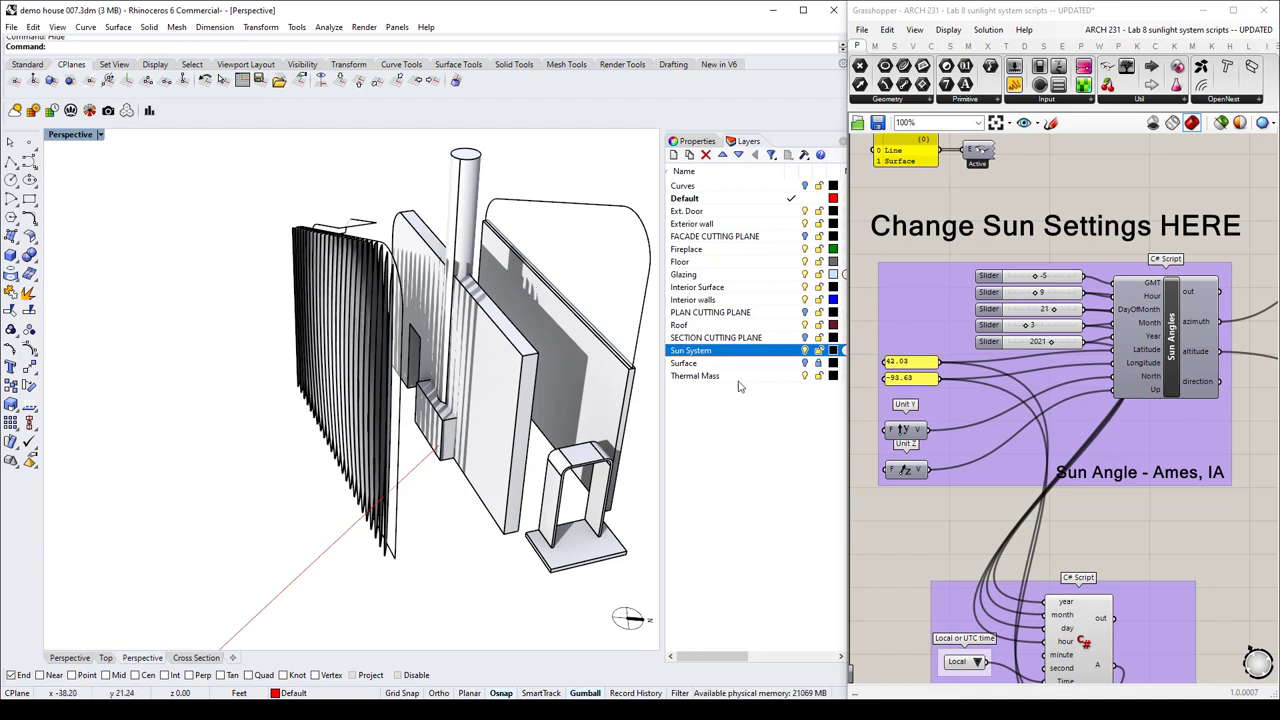
Turn off the Surface layer to hide the facade plane, then show the hidden shell again.
left_click(803, 364)
right_click_drag(450, 486, 505, 462)
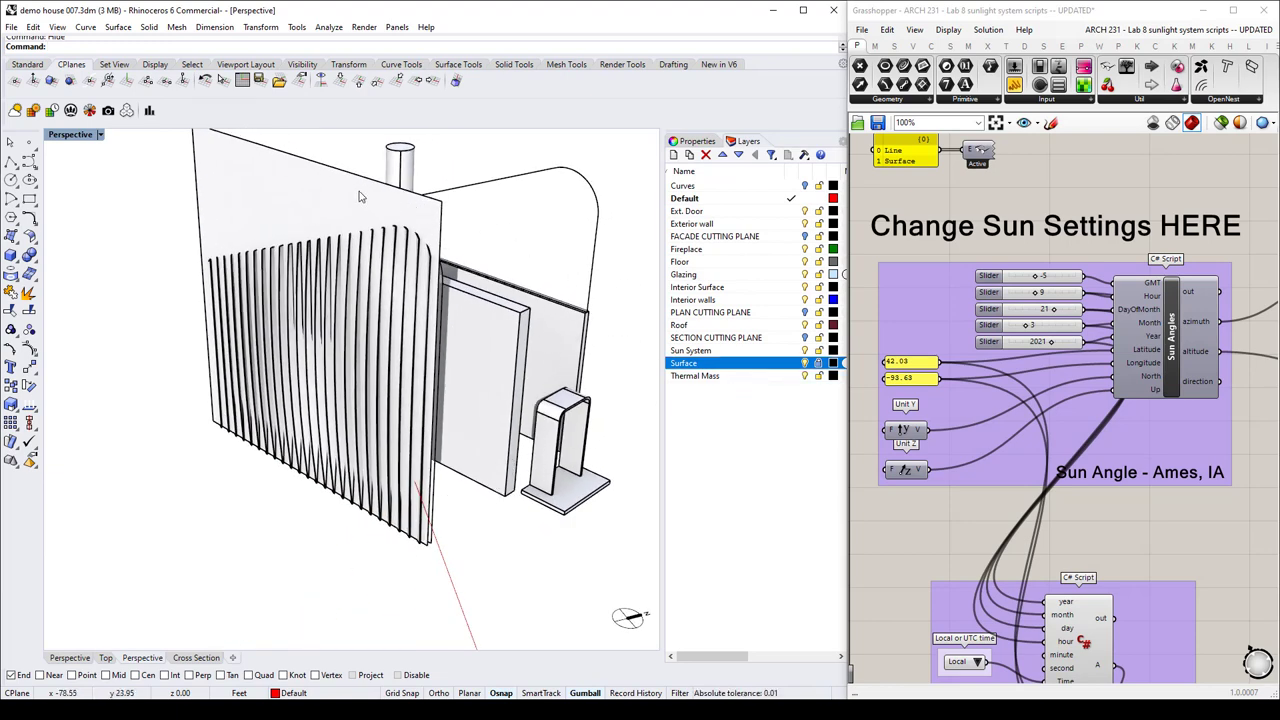
left_click(806, 363)
right_click_drag(490, 345, 466, 350)
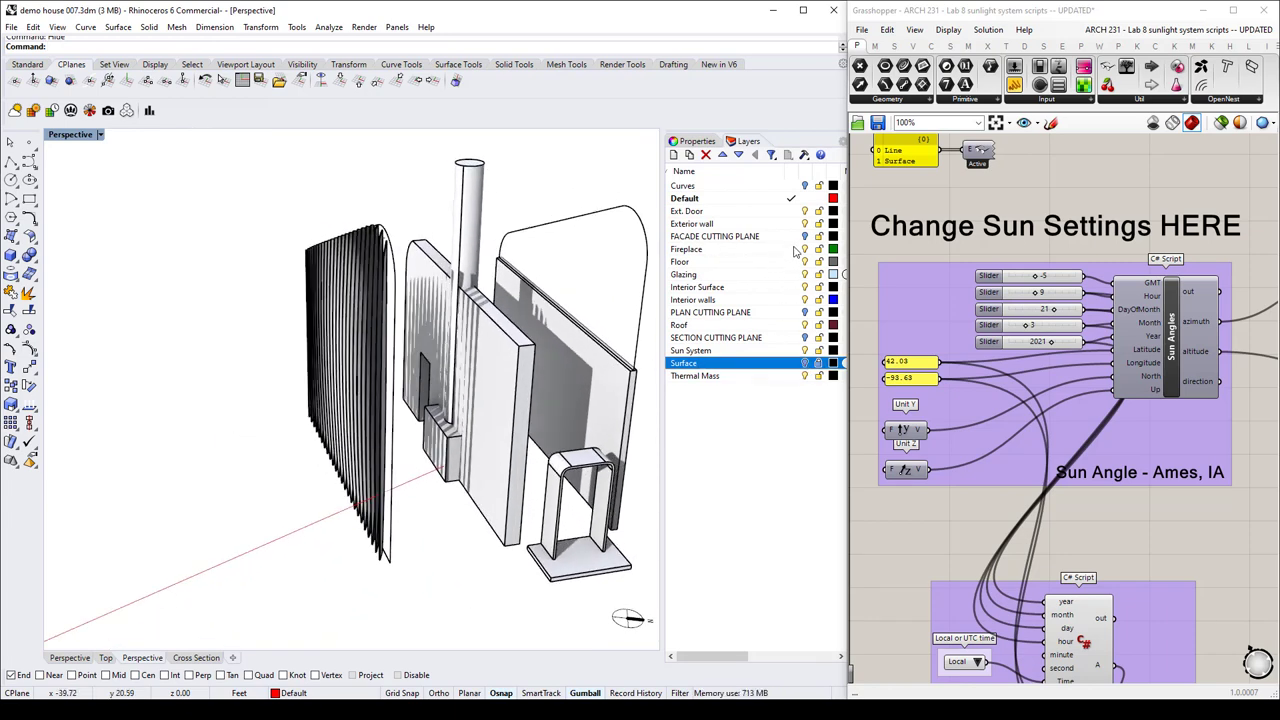
key("Return")
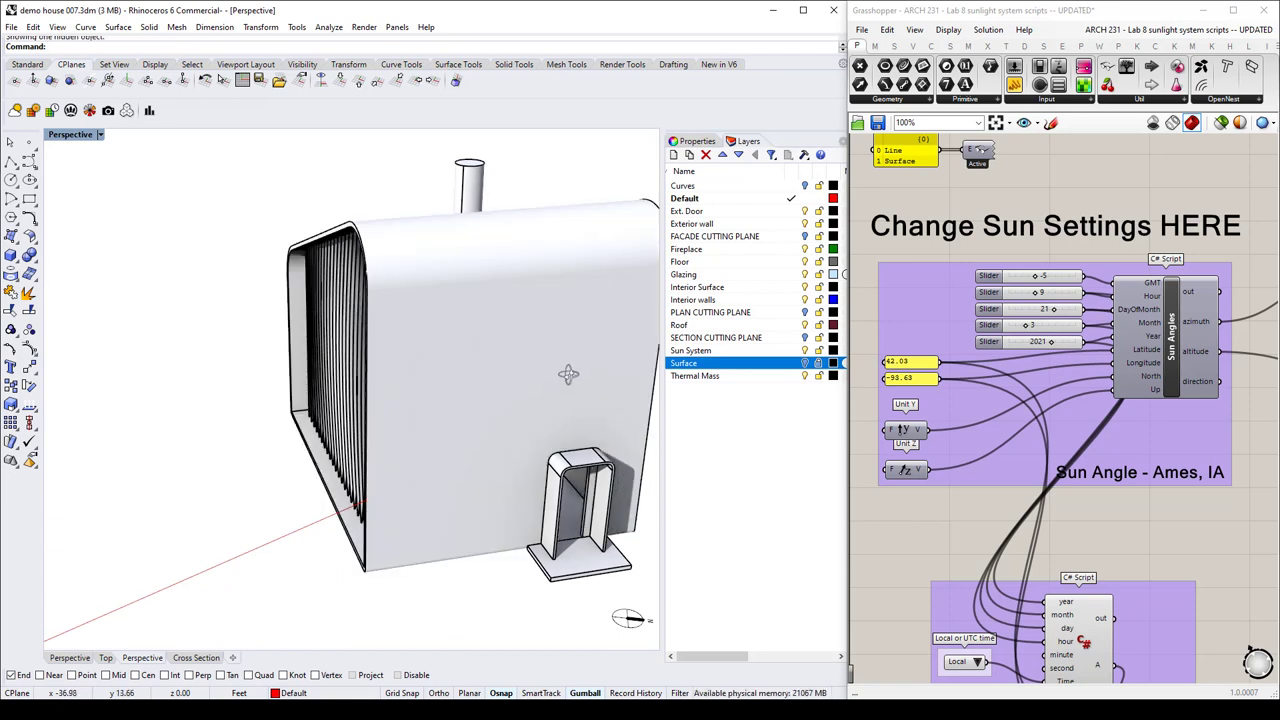
Select the SECTION CUTTING PLANE layer and its clipping plane, and show its Properties.
right_click_drag(566, 371, 580, 372)
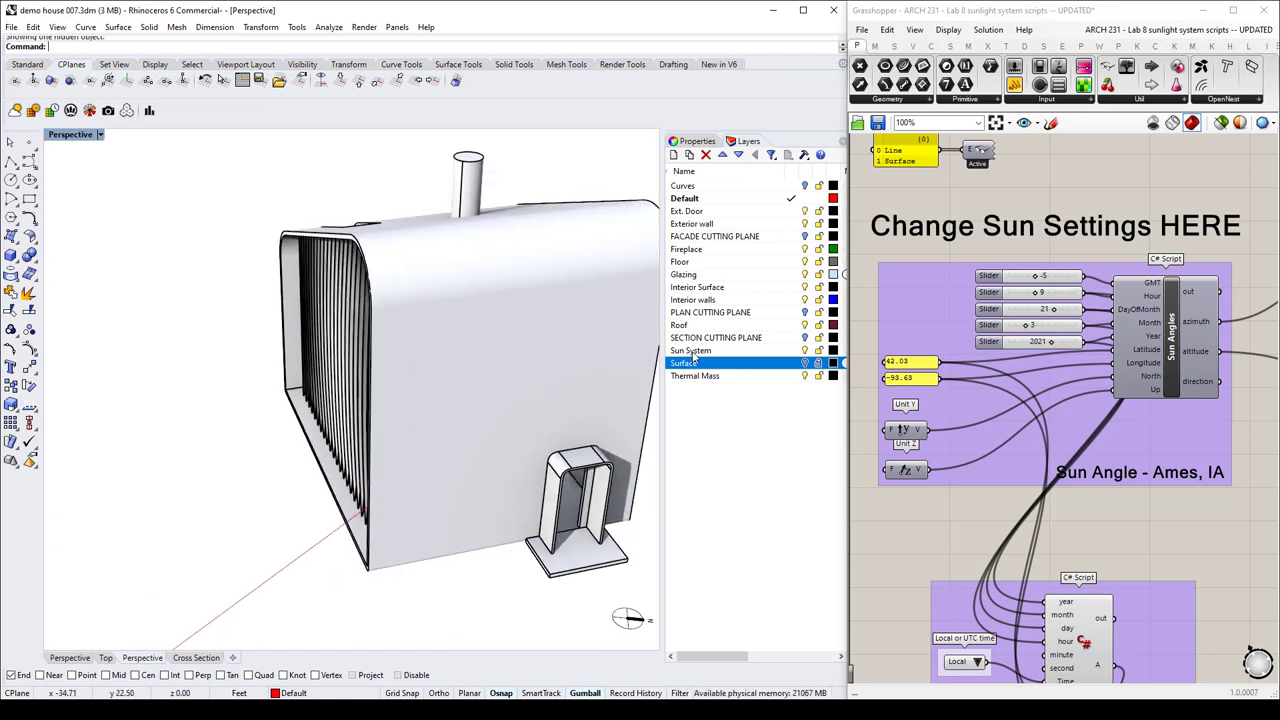
left_click(802, 340)
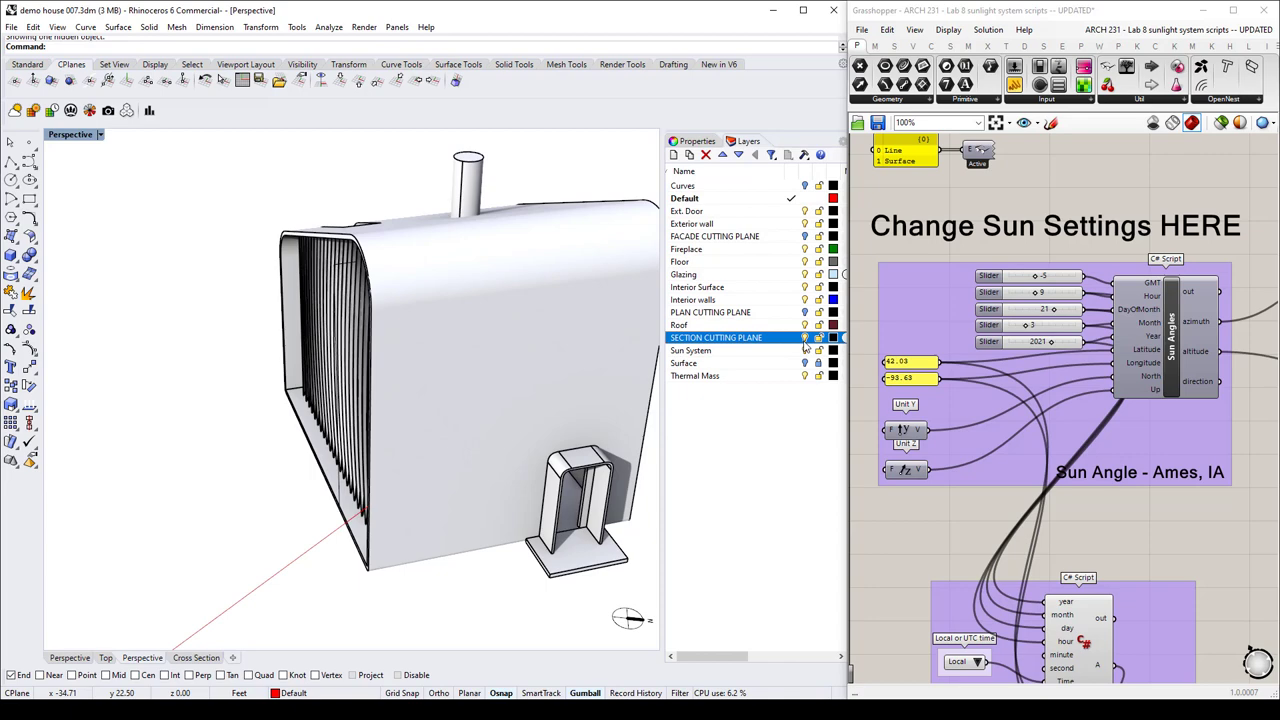
right_click_drag(451, 388, 466, 455)
left_click(345, 508)
scroll(461, 446, "down", 3)
left_click(697, 141)
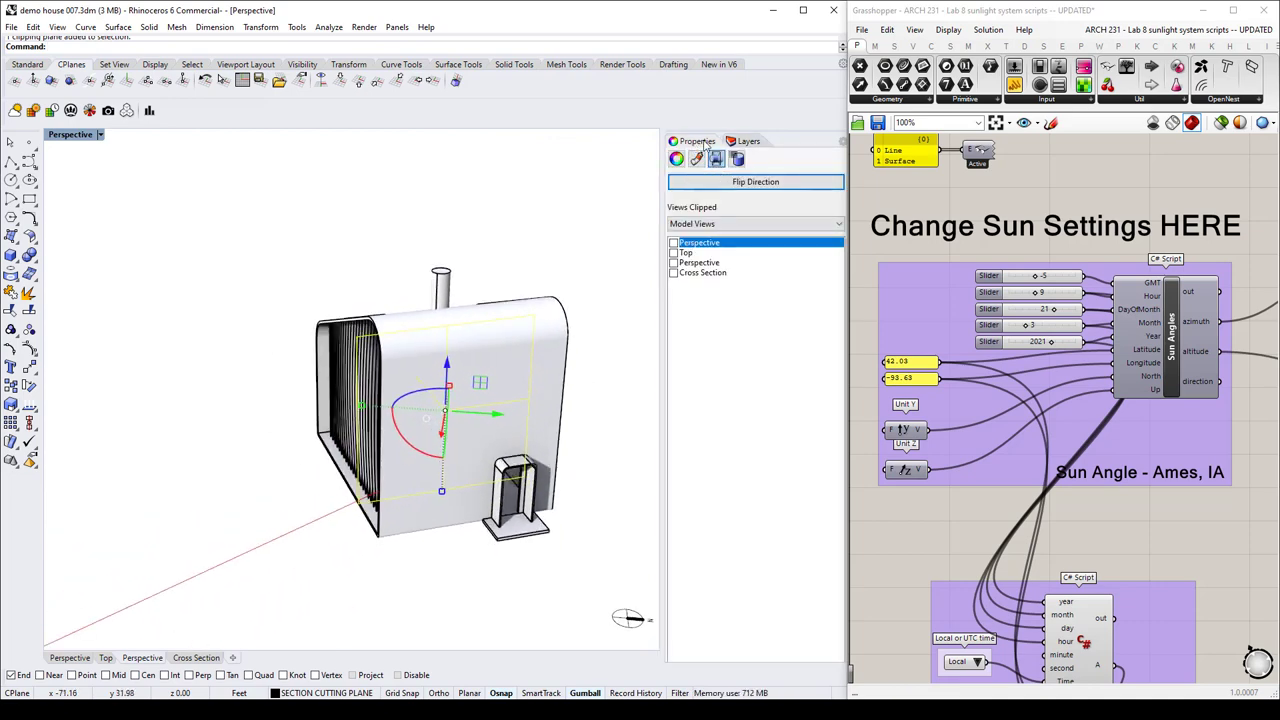
Tick Perspective under Views Clipped so the plane cuts the house, then deselect it.
right_click_drag(600, 300, 625, 330)
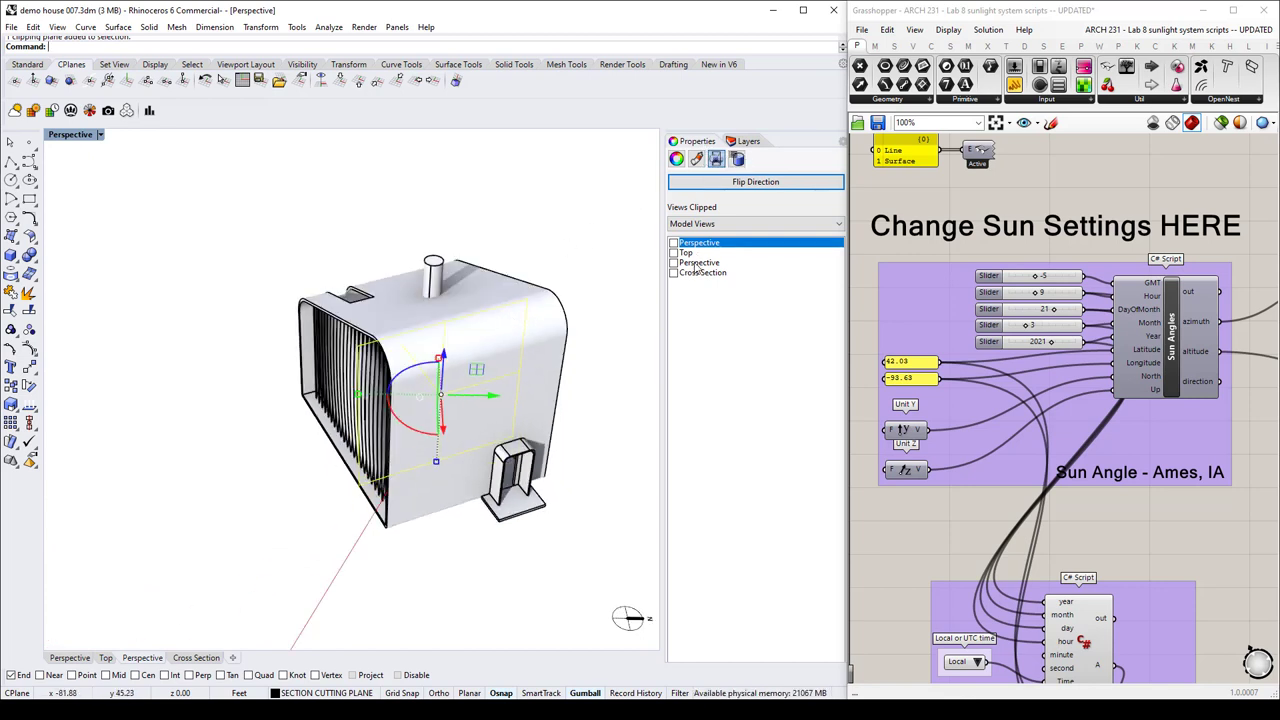
left_click(674, 273)
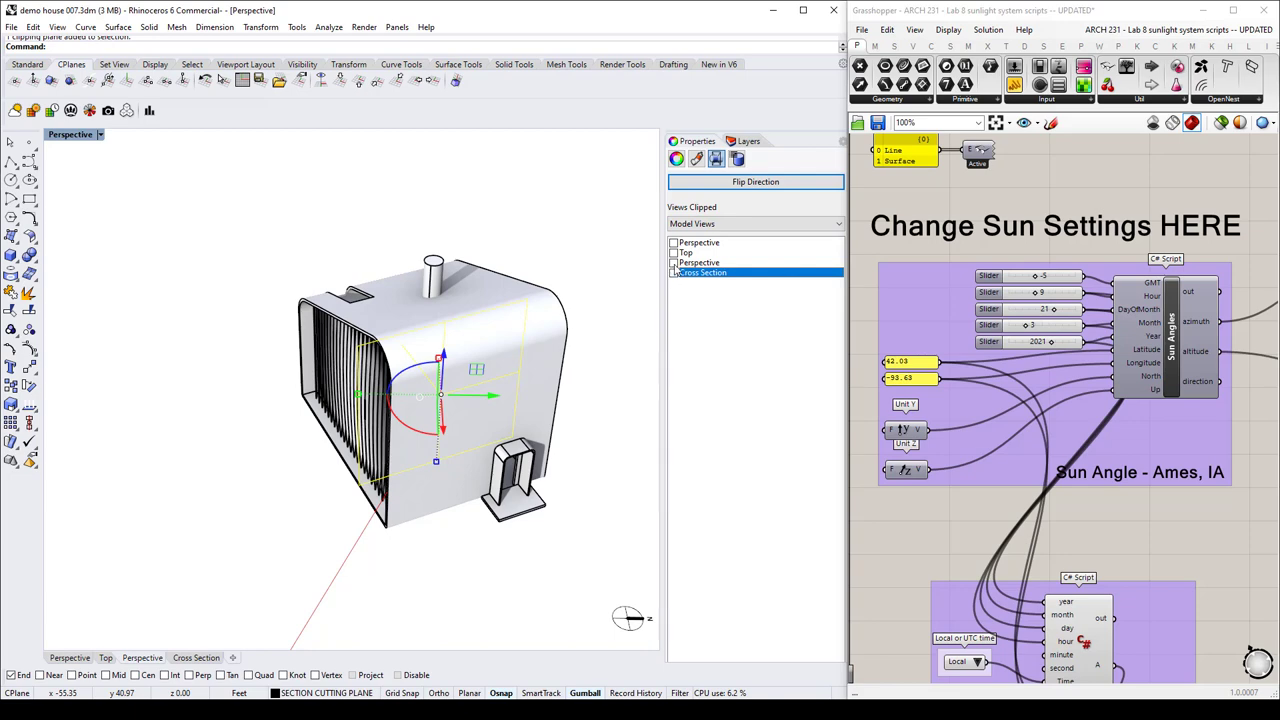
left_click(674, 263)
mouse_move(541, 311)
right_mouse_down()
mouse_move(523, 251)
mouse_move(548, 312)
right_mouse_up()
scroll(530, 282, "up", 8)
left_click(604, 458)
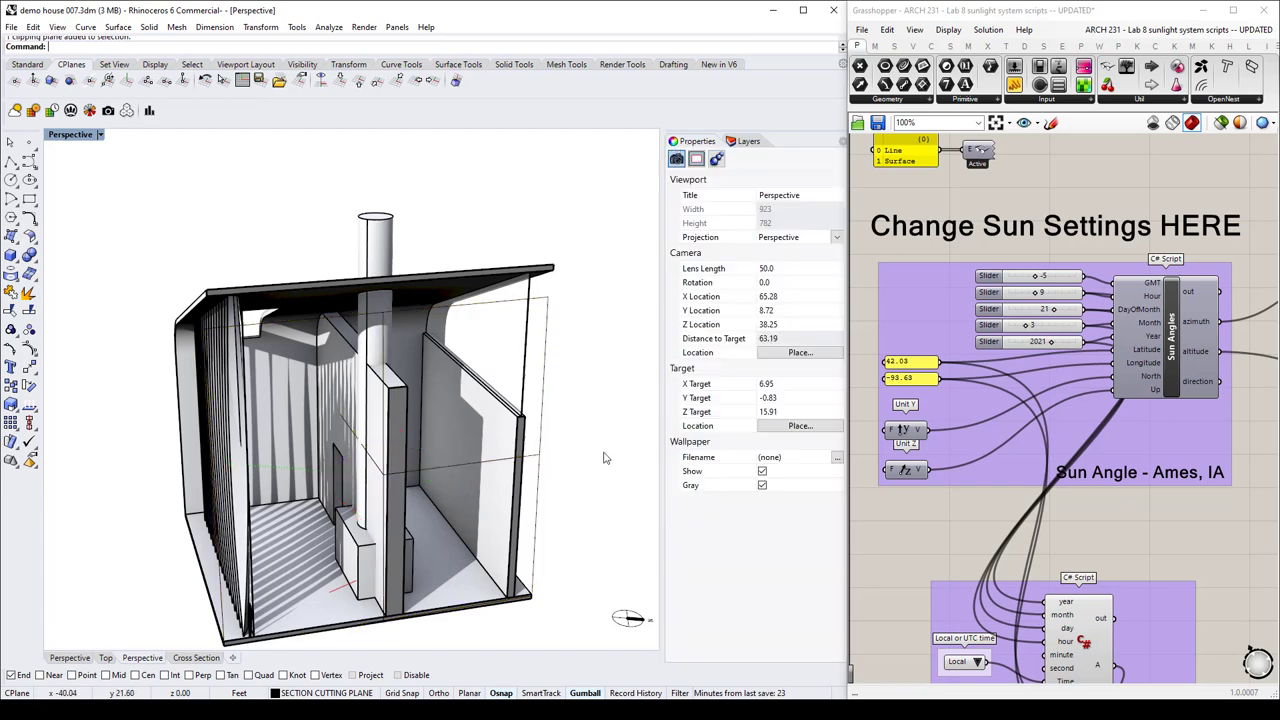
Orbit and zoom around the clipped house from front, back and above, then select the clipping plane.
right_click_drag(588, 457, 250, 475)
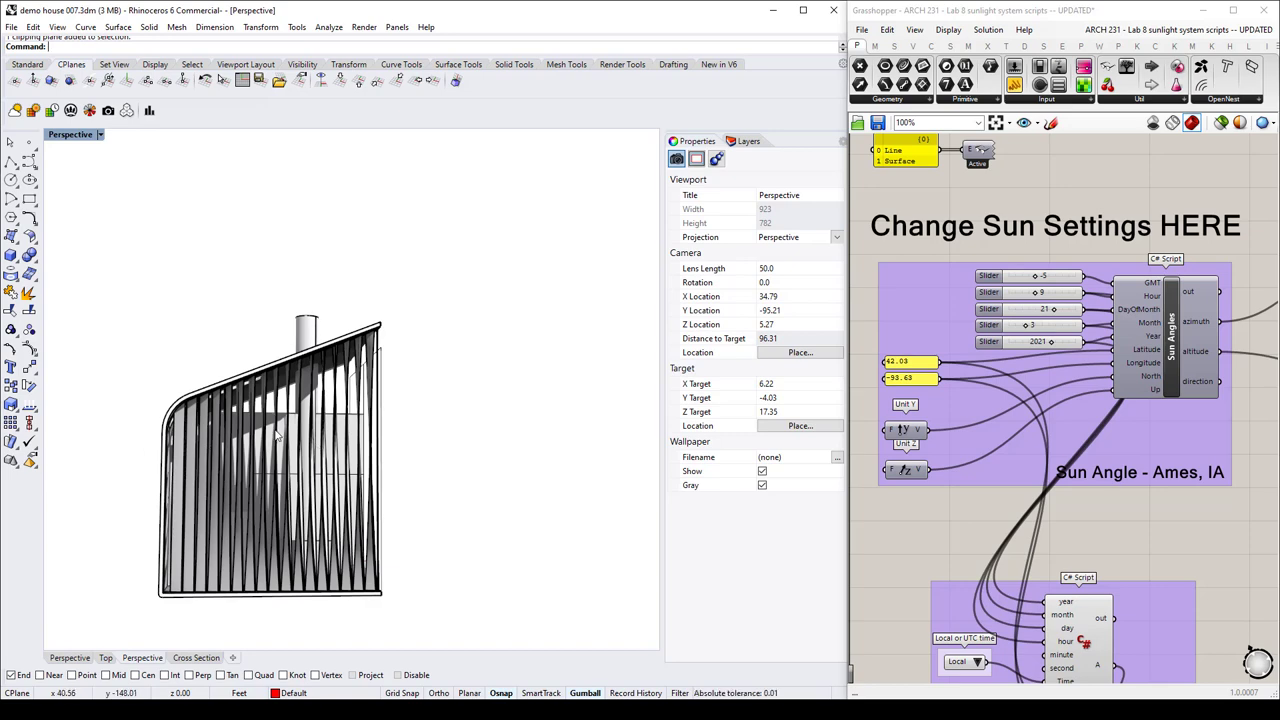
right_click_drag(277, 434, 293, 470)
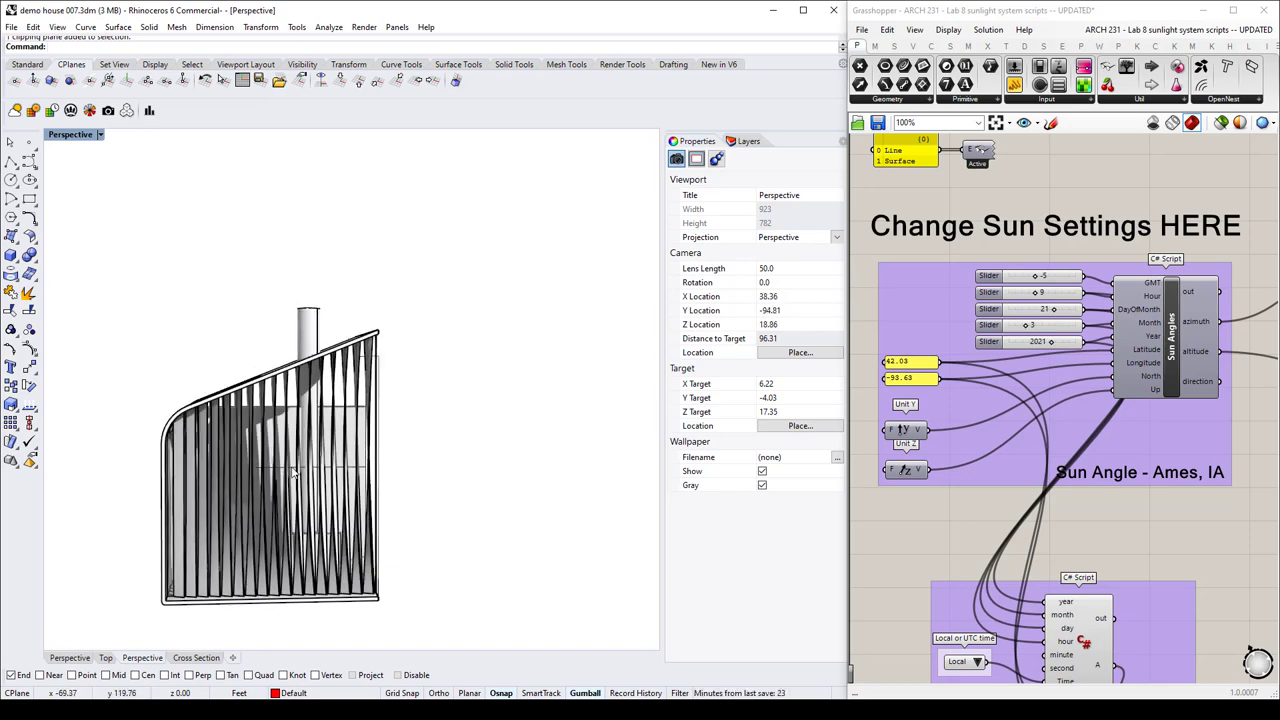
right_click_drag(447, 492, 376, 538)
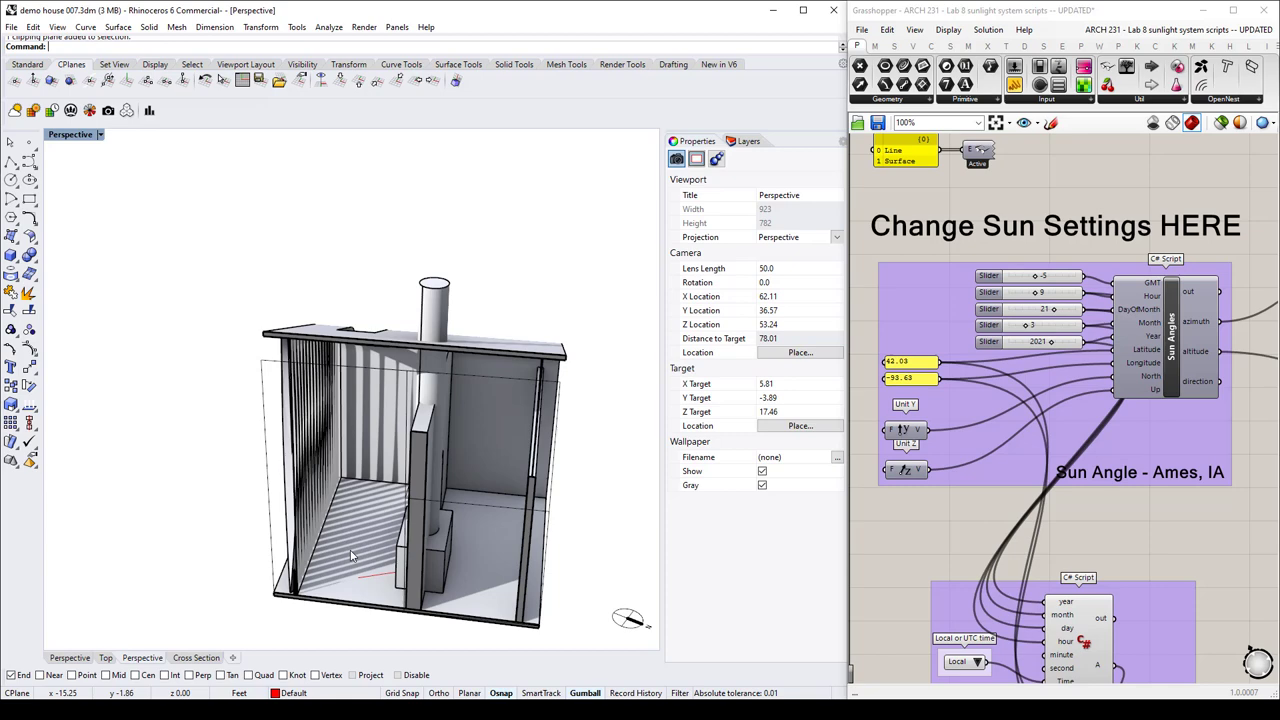
right_click_drag(352, 556, 376, 481)
scroll(380, 478, "down", 3)
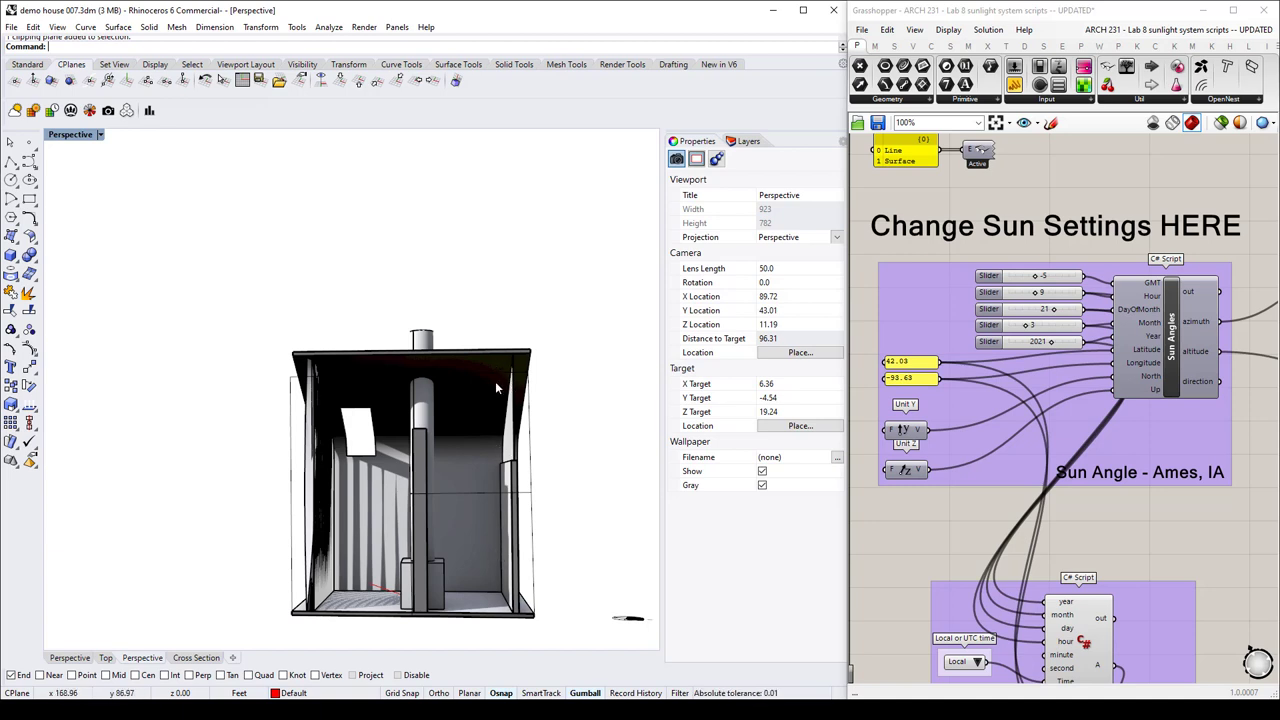
right_click_drag(473, 505, 522, 517)
left_click(515, 474)
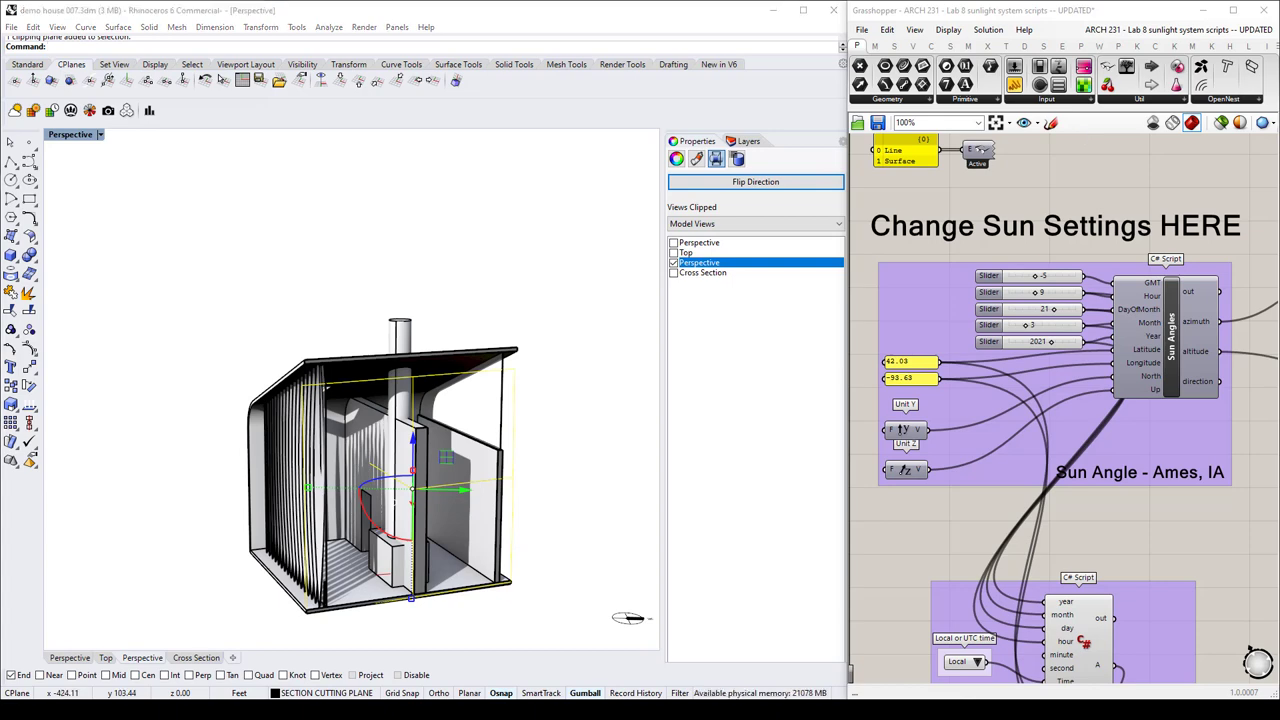
In Rendered shadow options, tick 'Shadows ignore user defined clipping planes' and apply the change.
right_click_drag(545, 280, 513, 311)
scroll(487, 427, "up", 3)
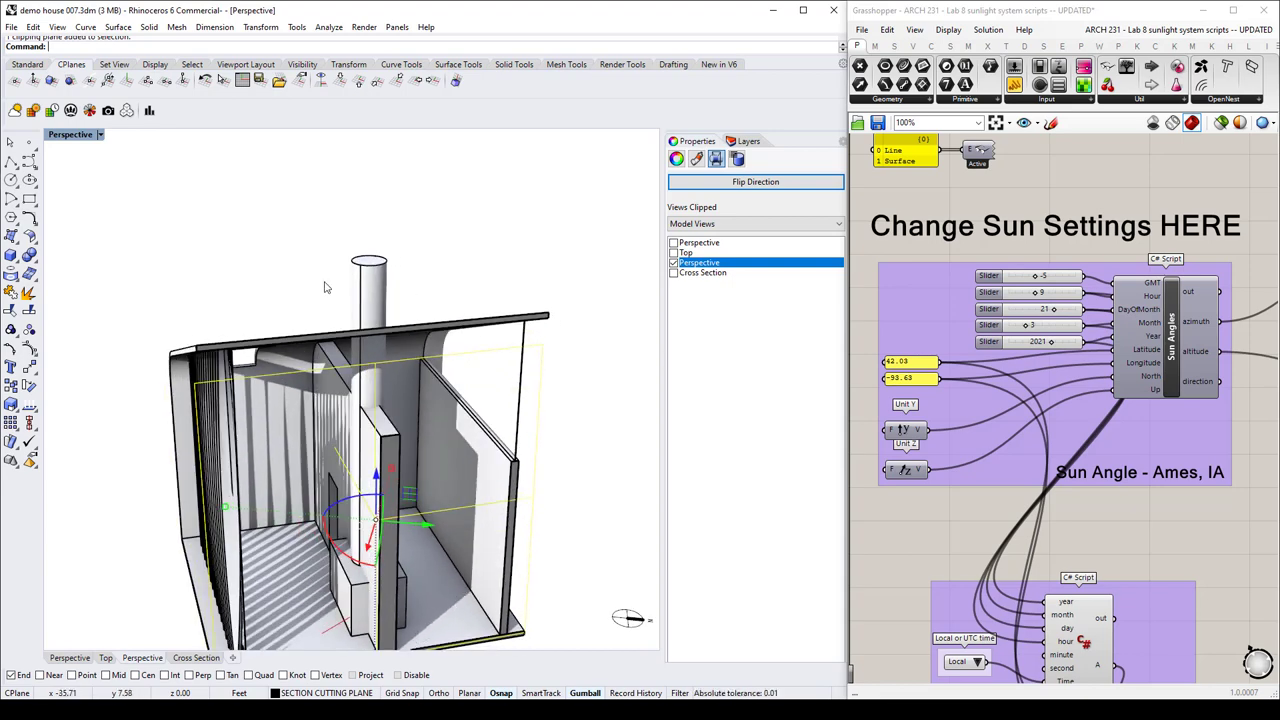
left_click(100, 134)
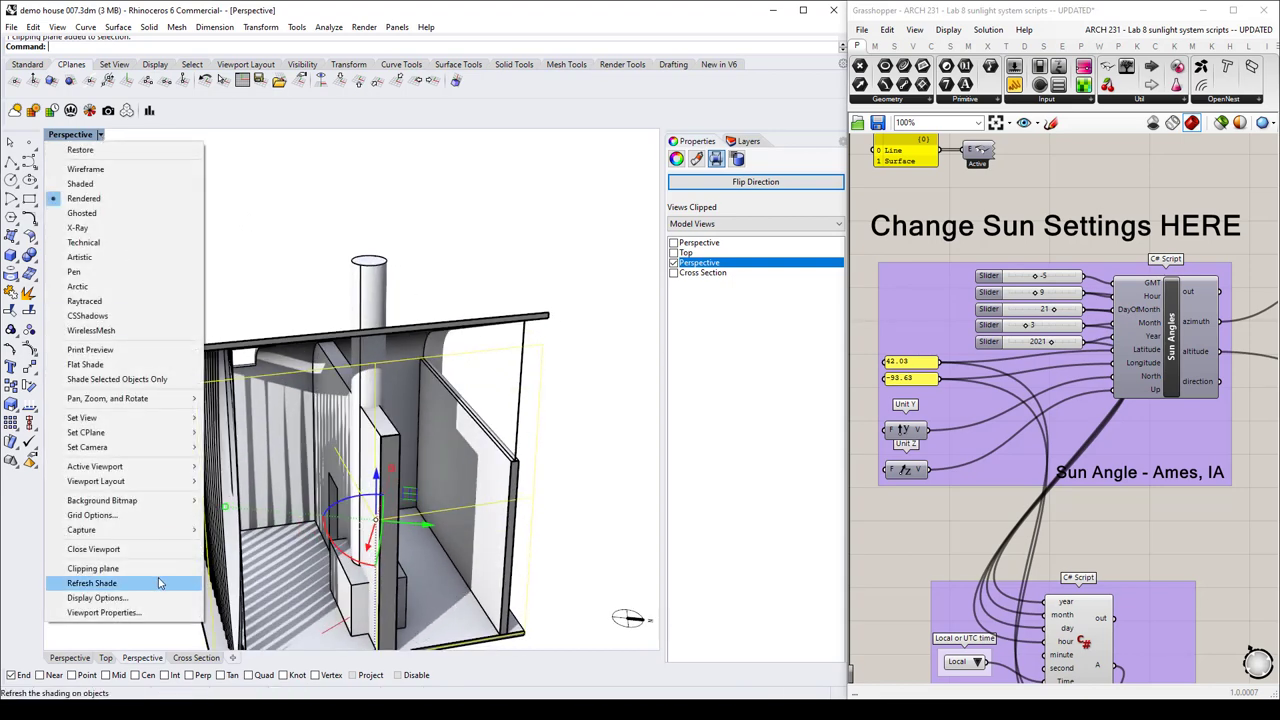
left_click(100, 598)
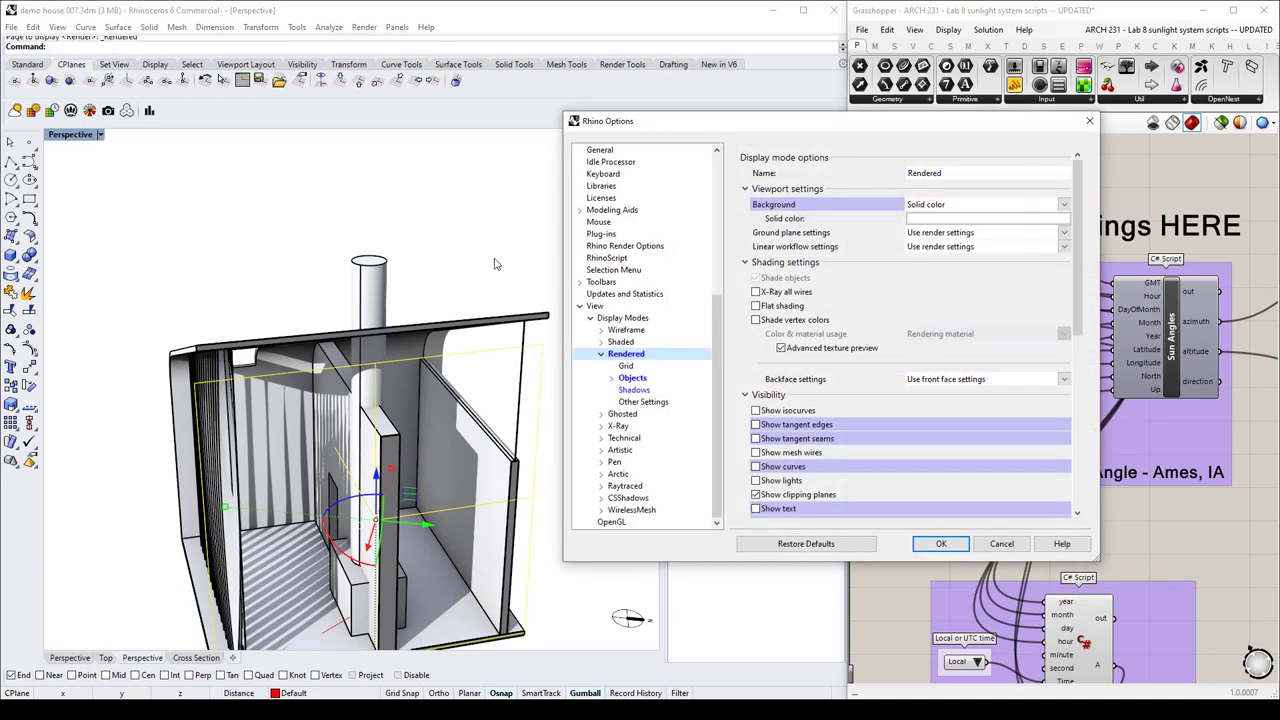
scroll(865, 451, "down", 8)
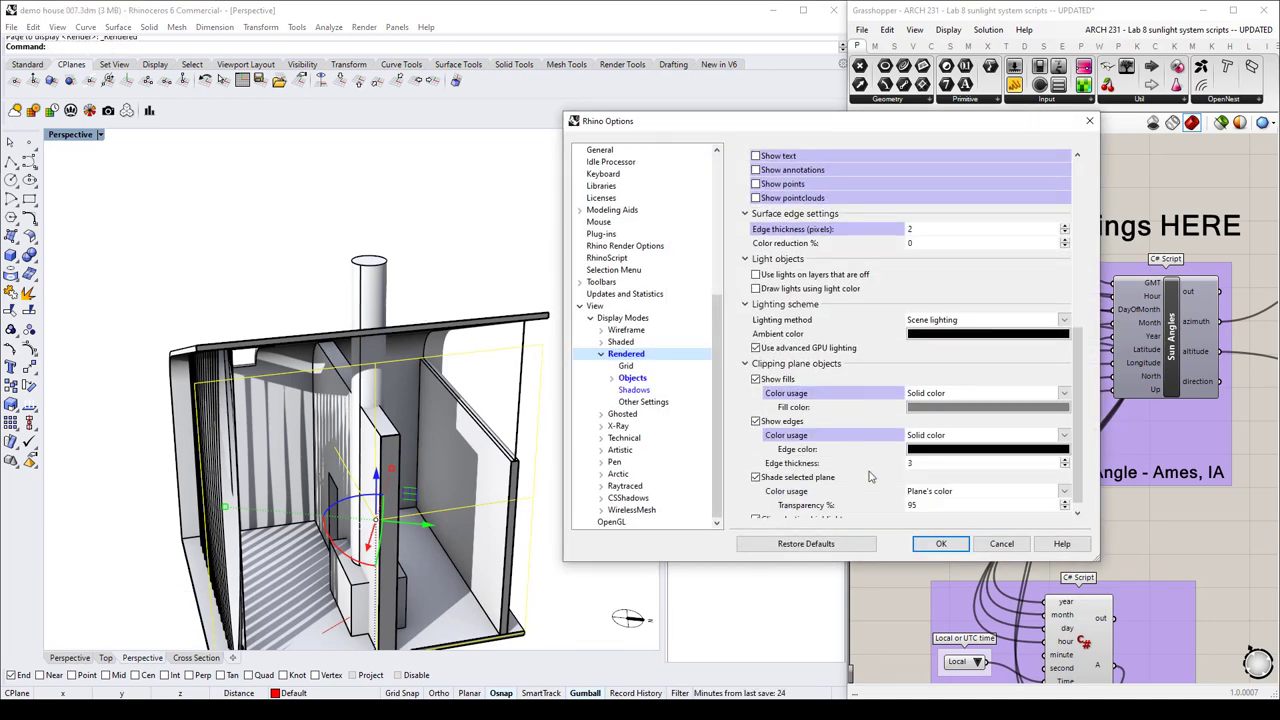
left_click(638, 391)
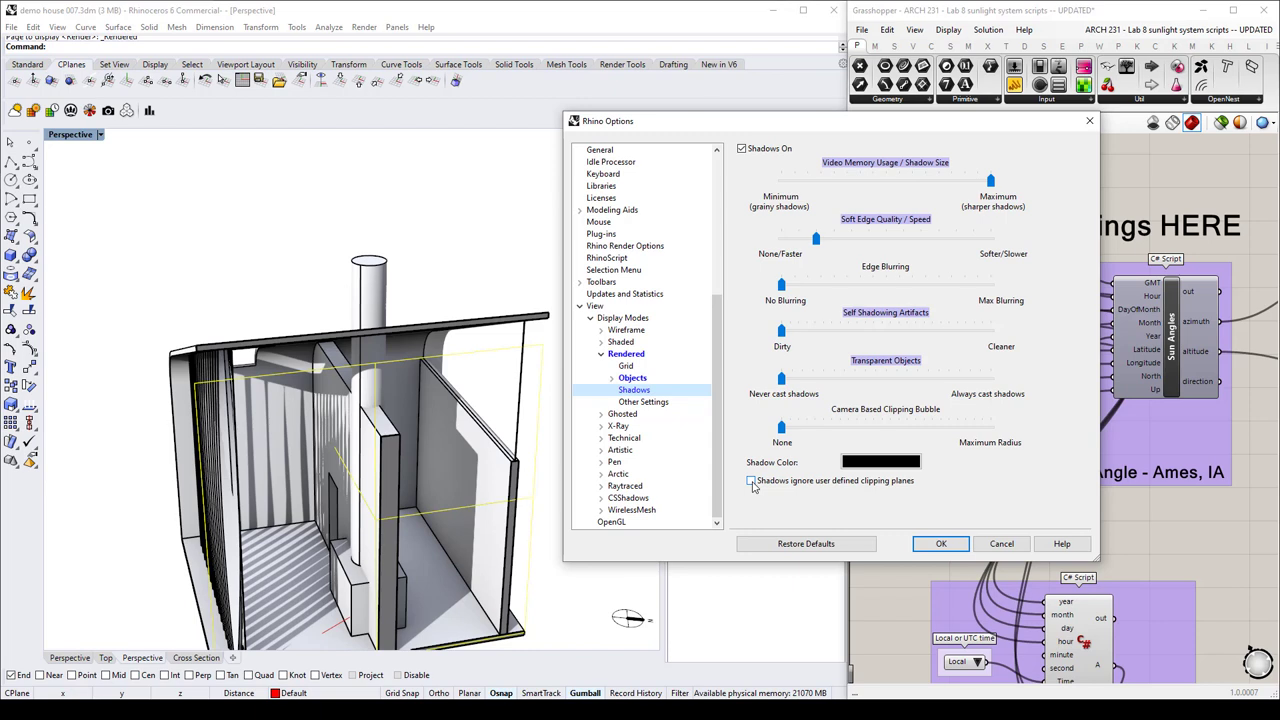
left_click(751, 481)
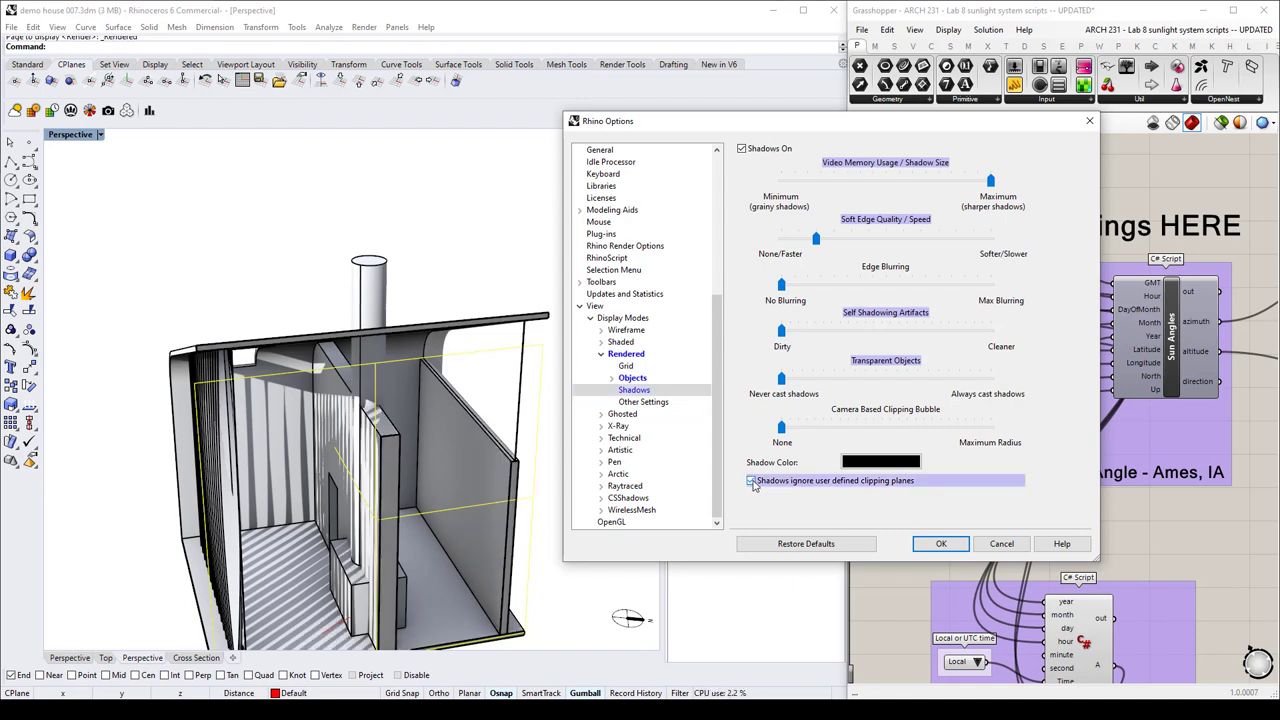
left_click(751, 481)
left_click(751, 481)
key("Return")
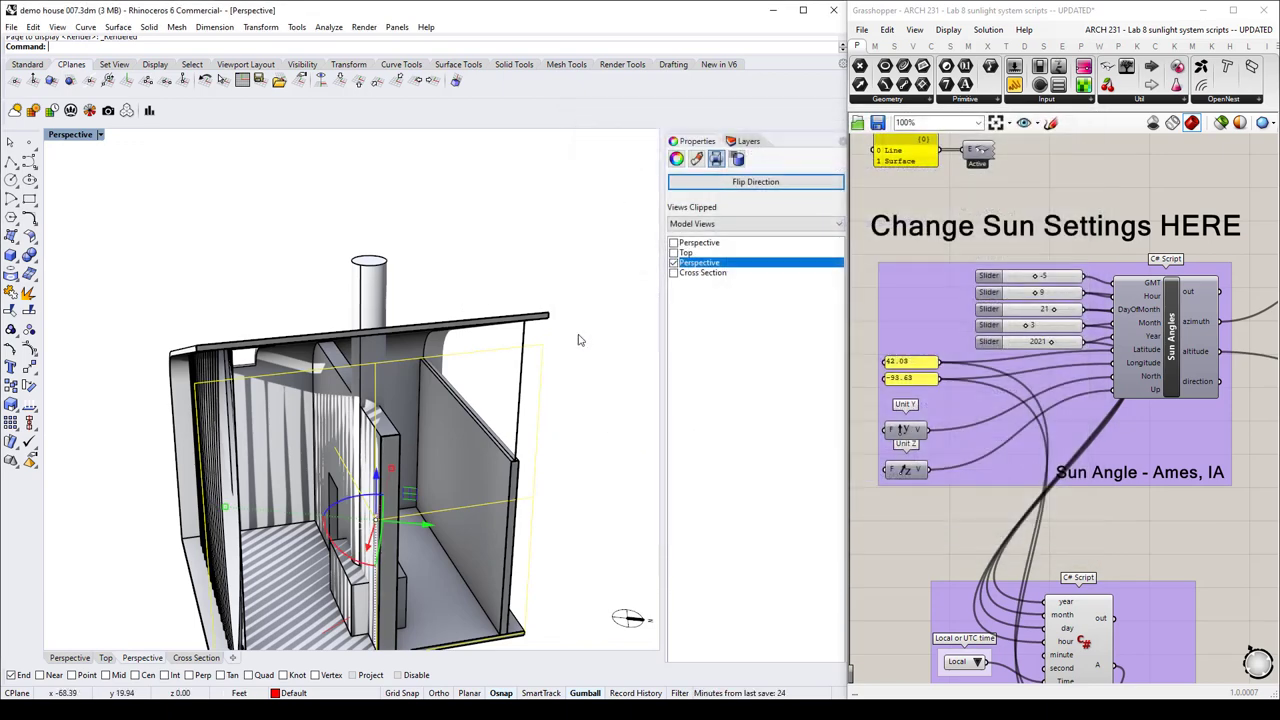
Select the clipping plane and hide its outline with Ctrl+H.
right_click_drag(578, 340, 574, 443)
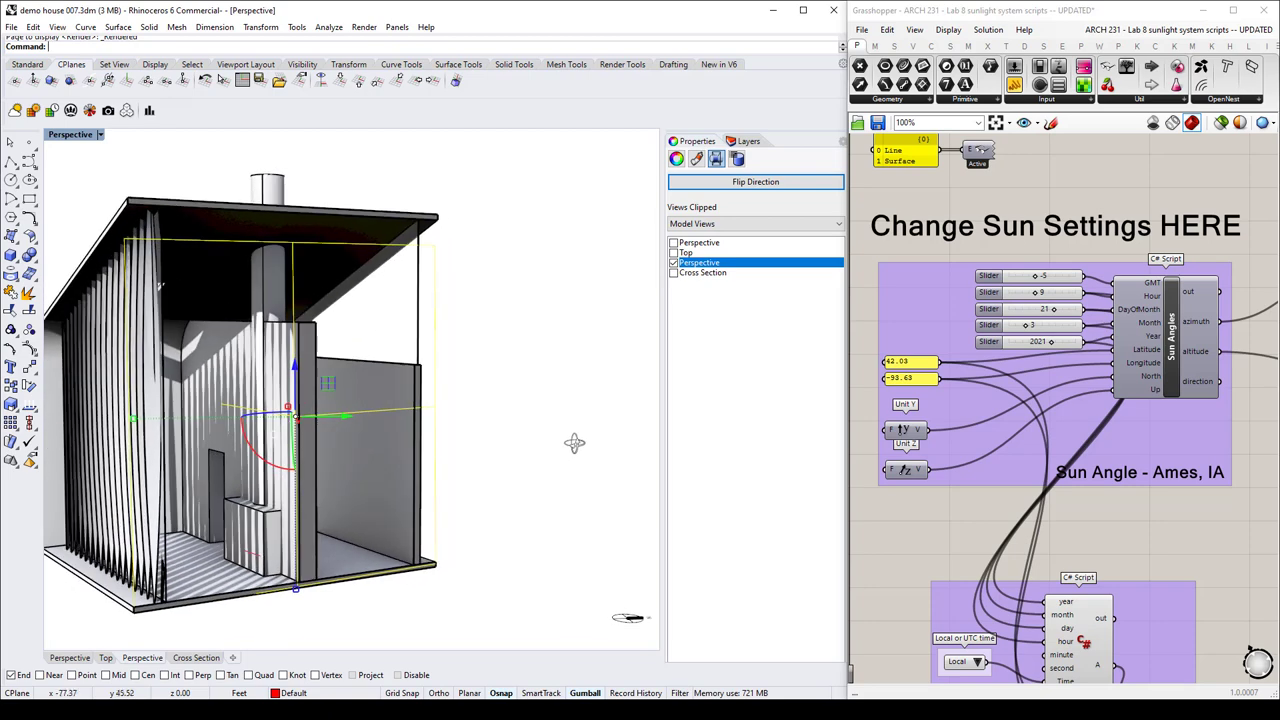
left_click(538, 428)
left_click(440, 377)
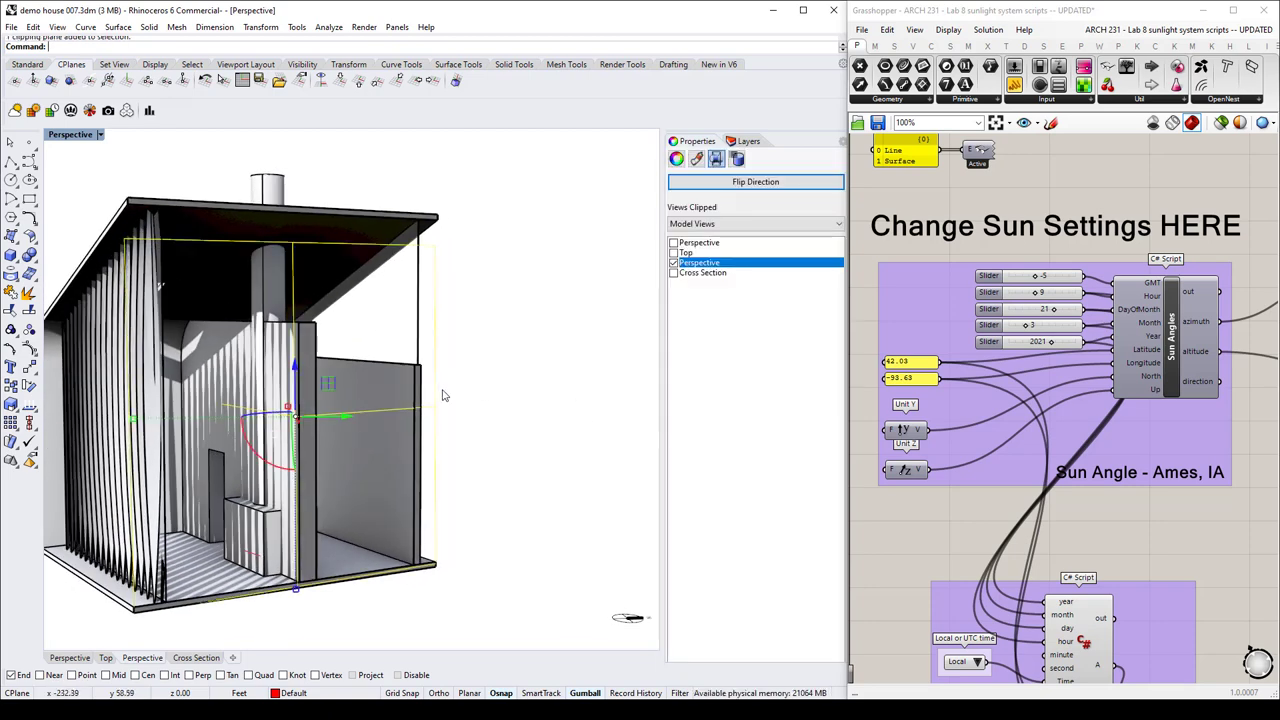
key("ctrl+h")
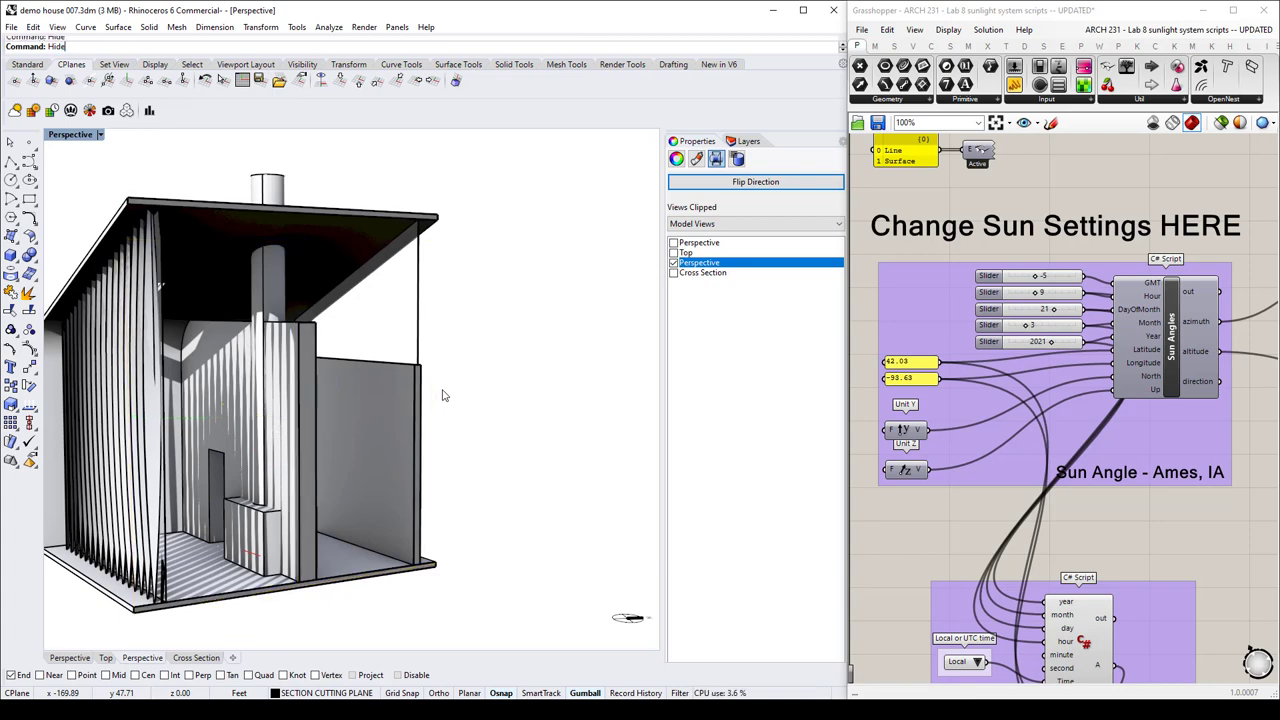
Orbit, zoom and pan the Perspective view to look straight into the house's cut interior.
right_click_drag(421, 395, 385, 386)
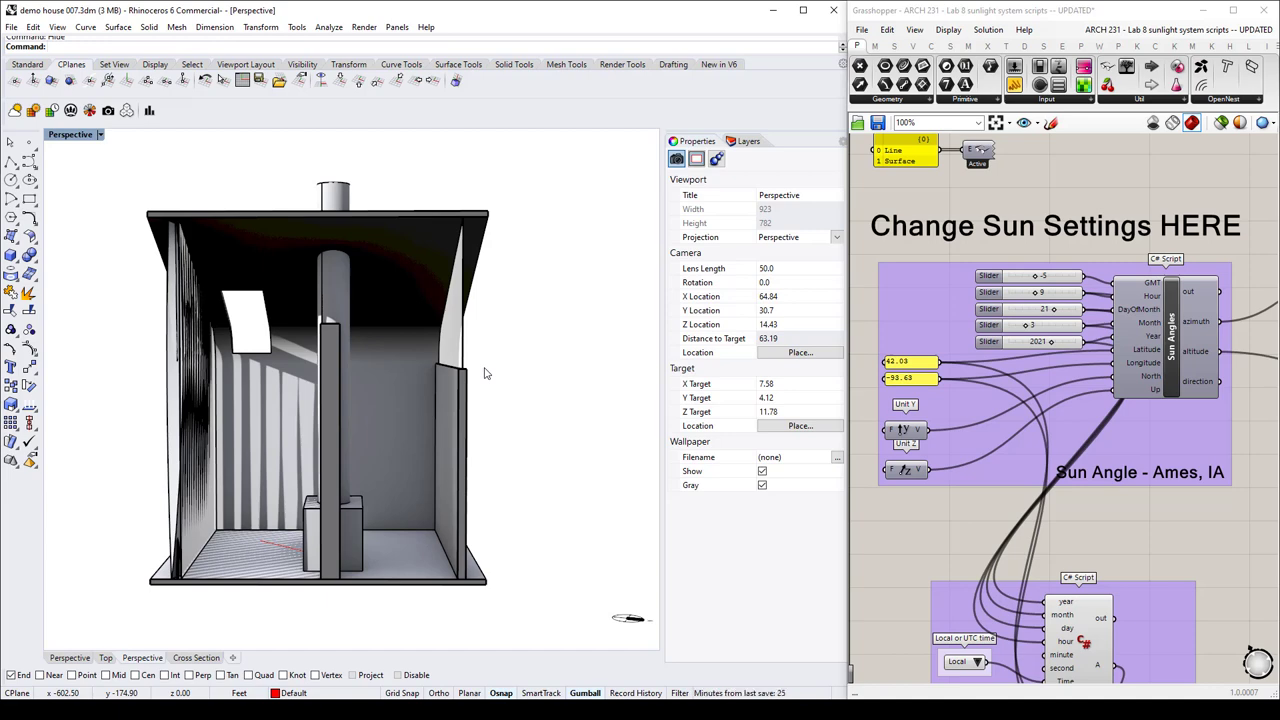
right_click_drag(484, 373, 534, 466)
scroll(534, 491, "down", 5)
scroll(621, 627, "up", 6)
right_click_drag(621, 627, 576, 614)
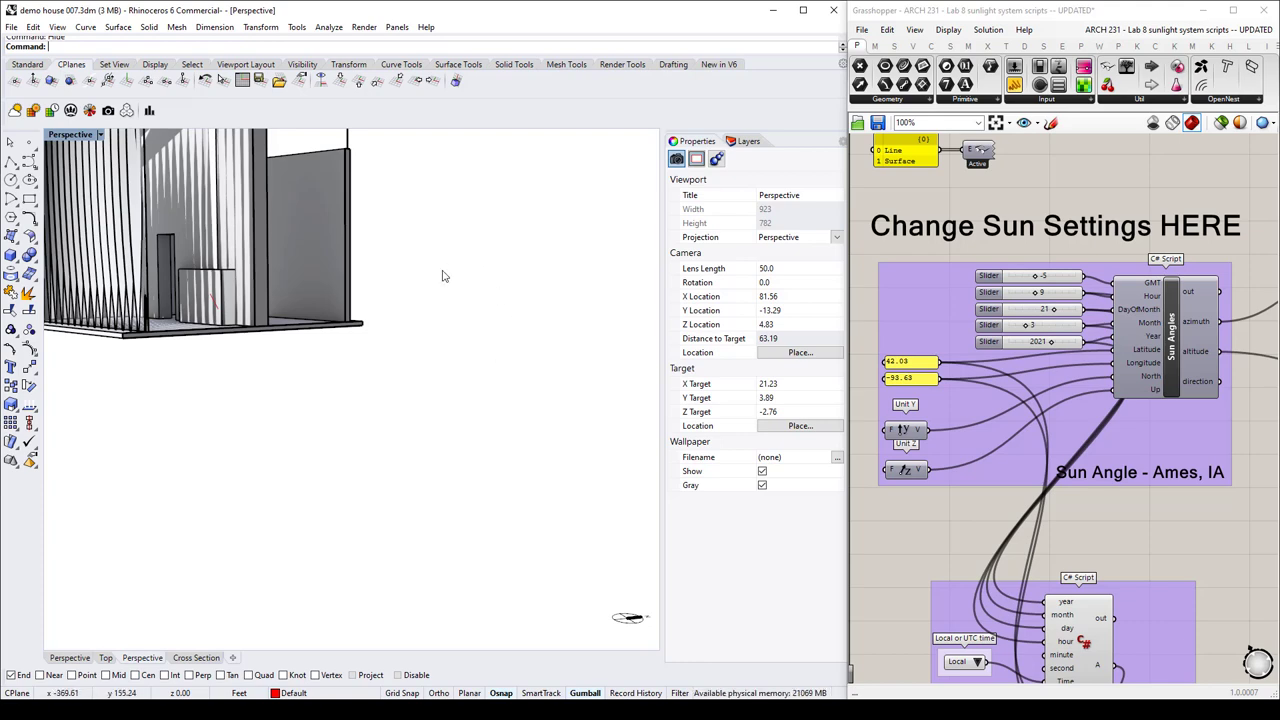
scroll(438, 340, "up", 5)
right_click_drag(437, 340, 240, 310)
scroll(241, 311, "down", 12)
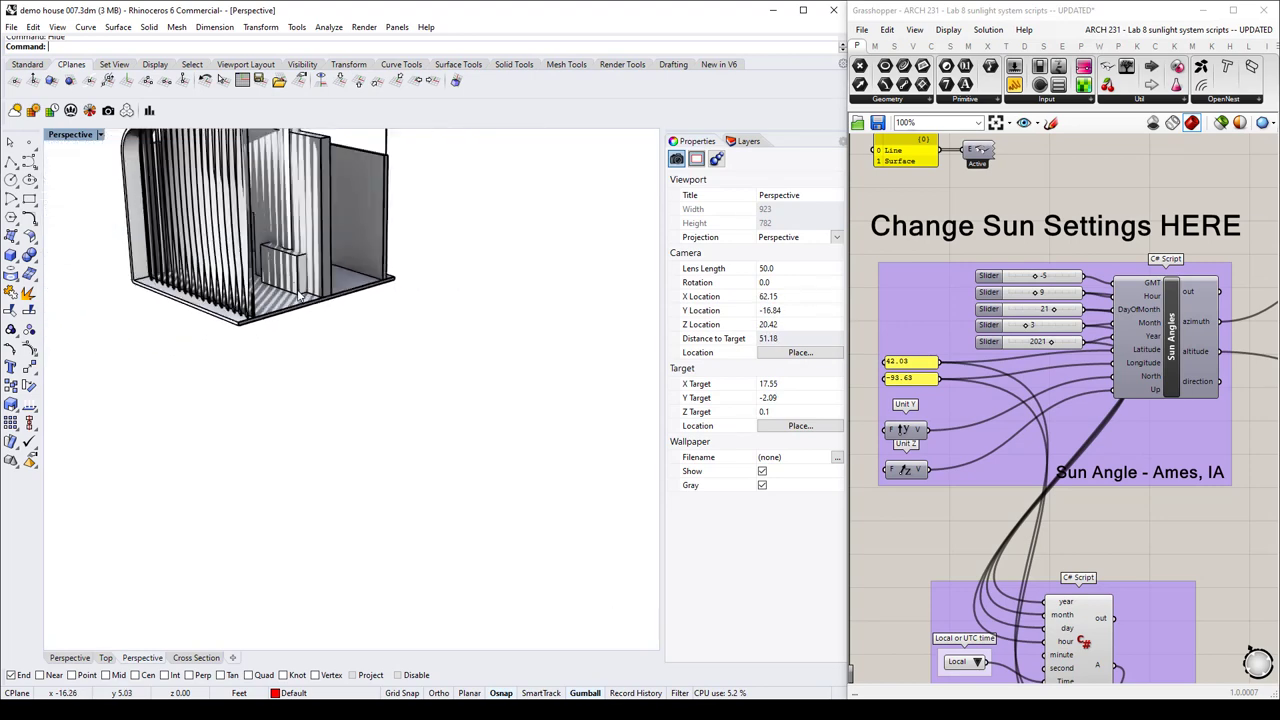
right_click_drag(360, 312, 486, 306)
scroll(347, 403, "up", 8)
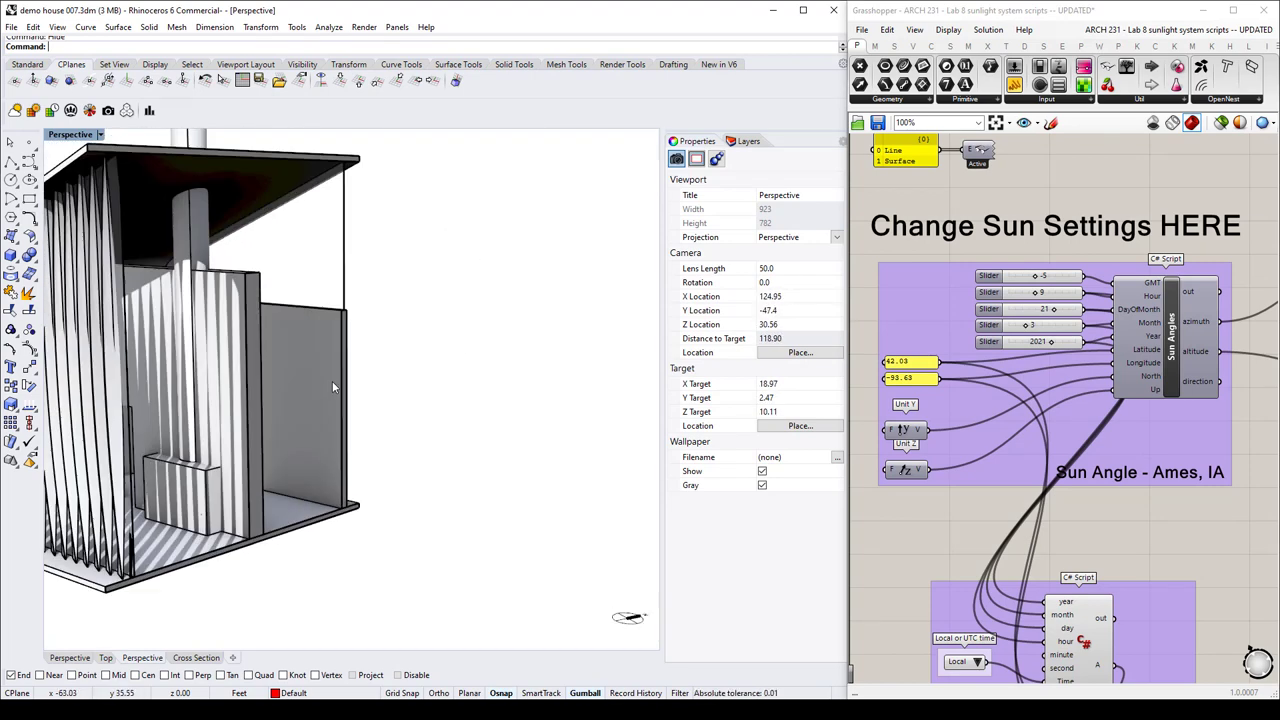
right_click_drag(347, 403, 603, 360, "shift")
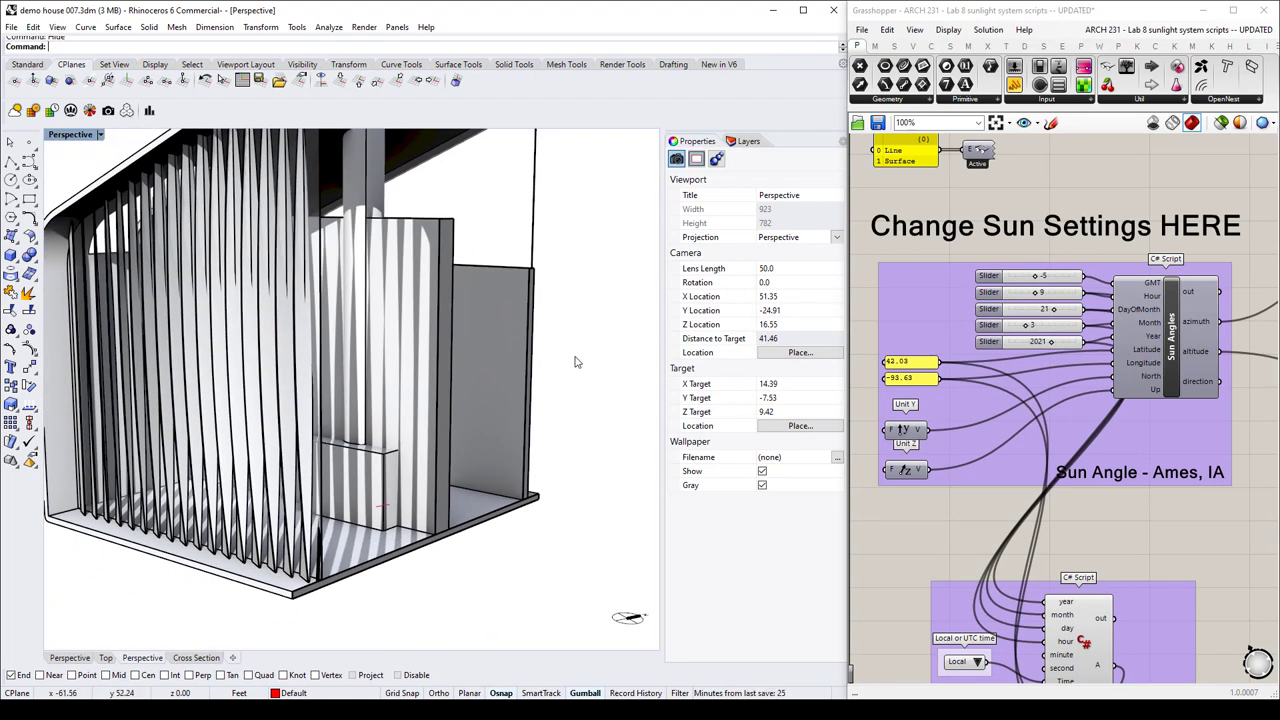
right_click_drag(591, 334, 354, 357)
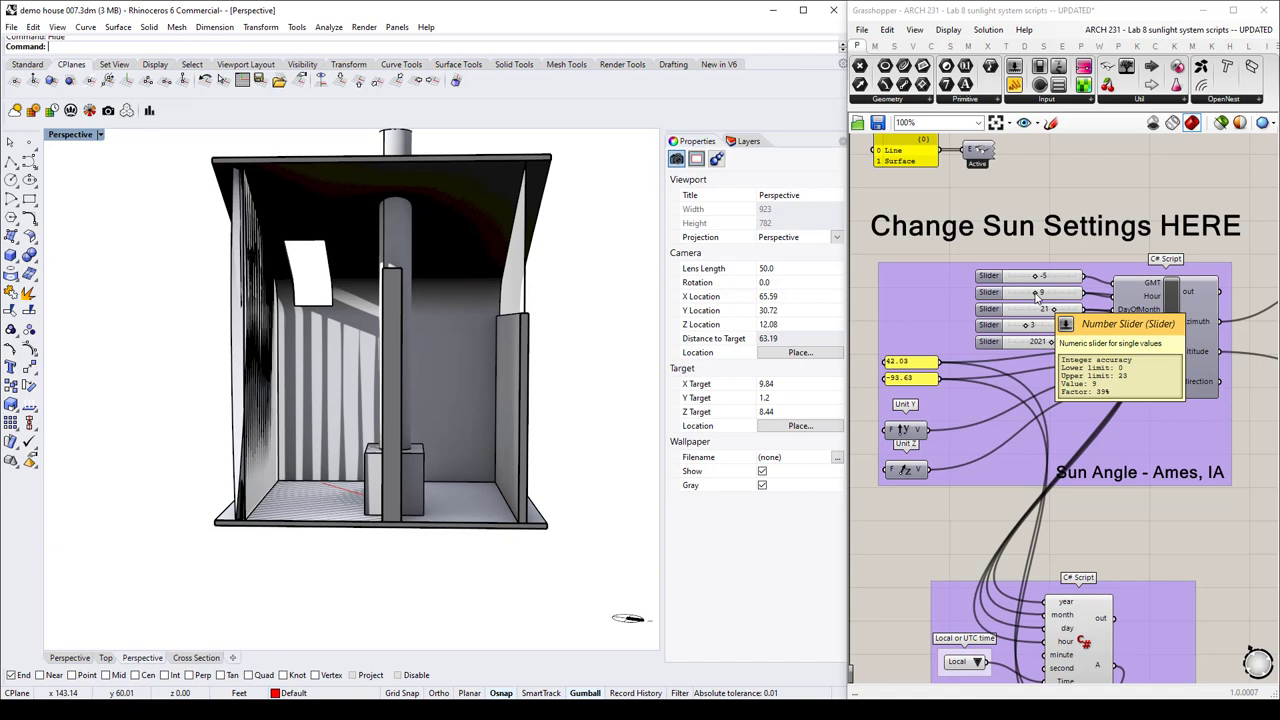
Try sun Hour values 12 and 3 and orbit to check the shadows.
double_click(1056, 296)
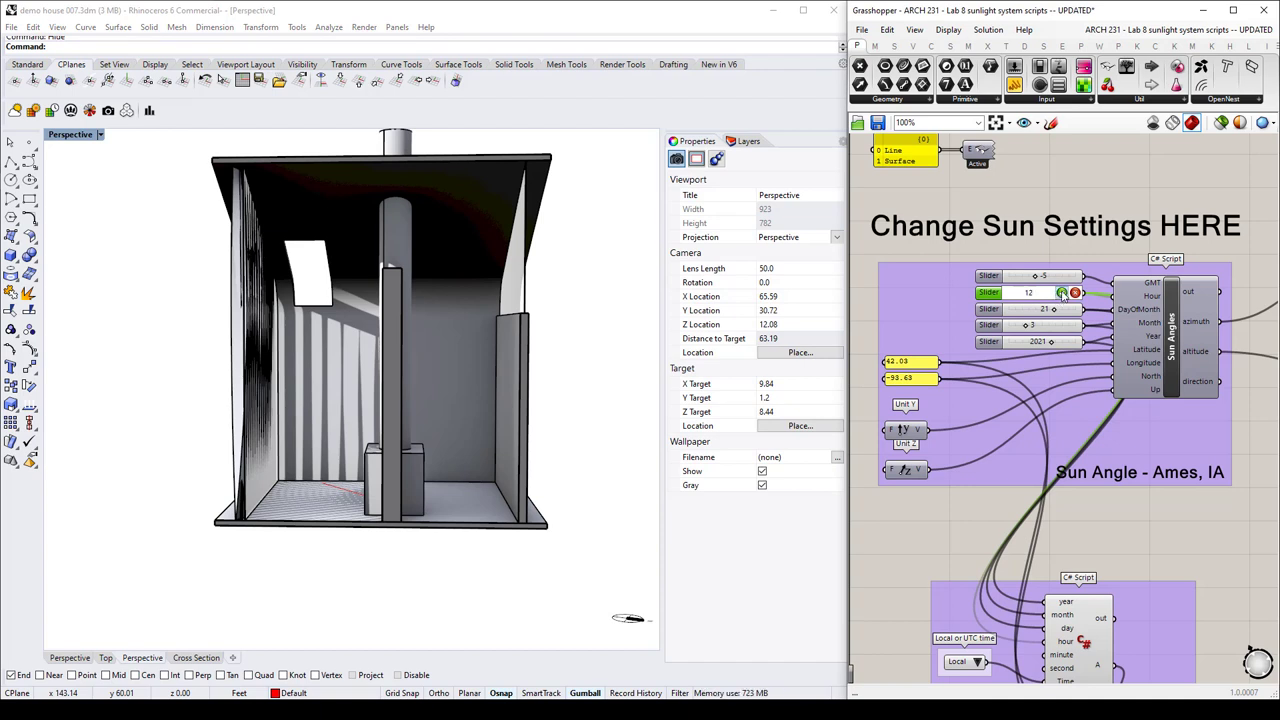
left_click(1062, 292)
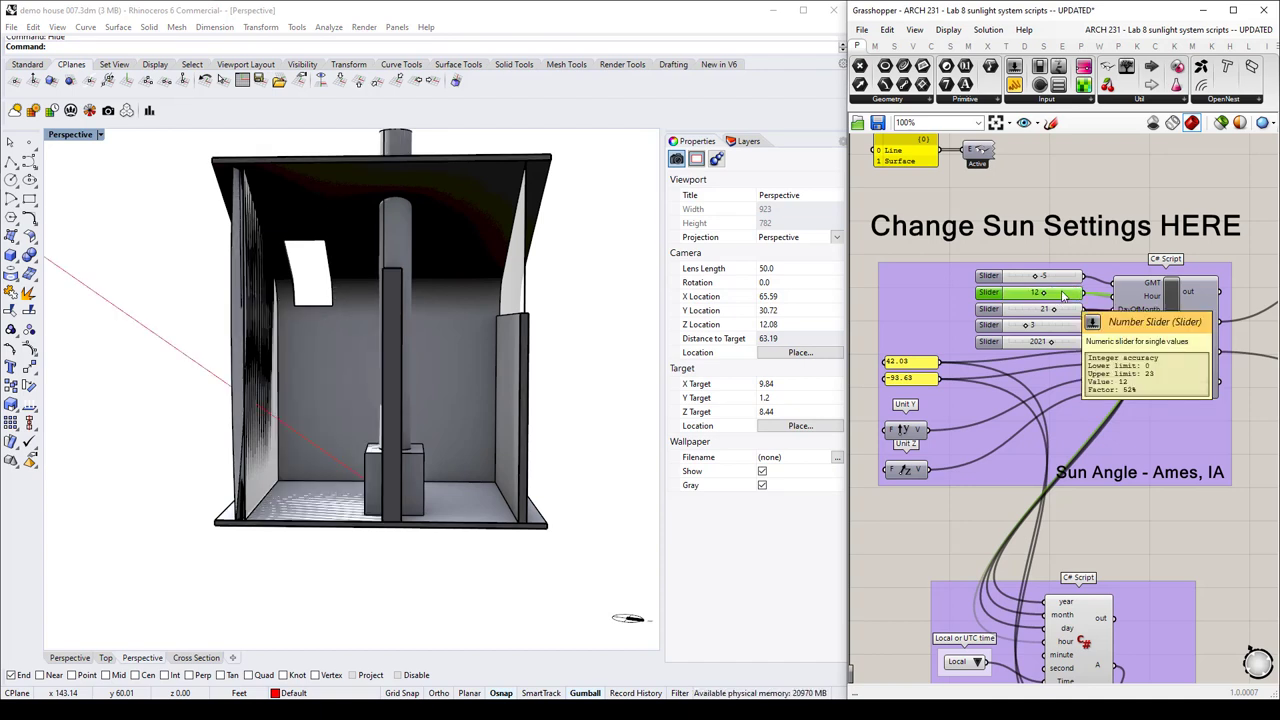
double_click(1056, 297)
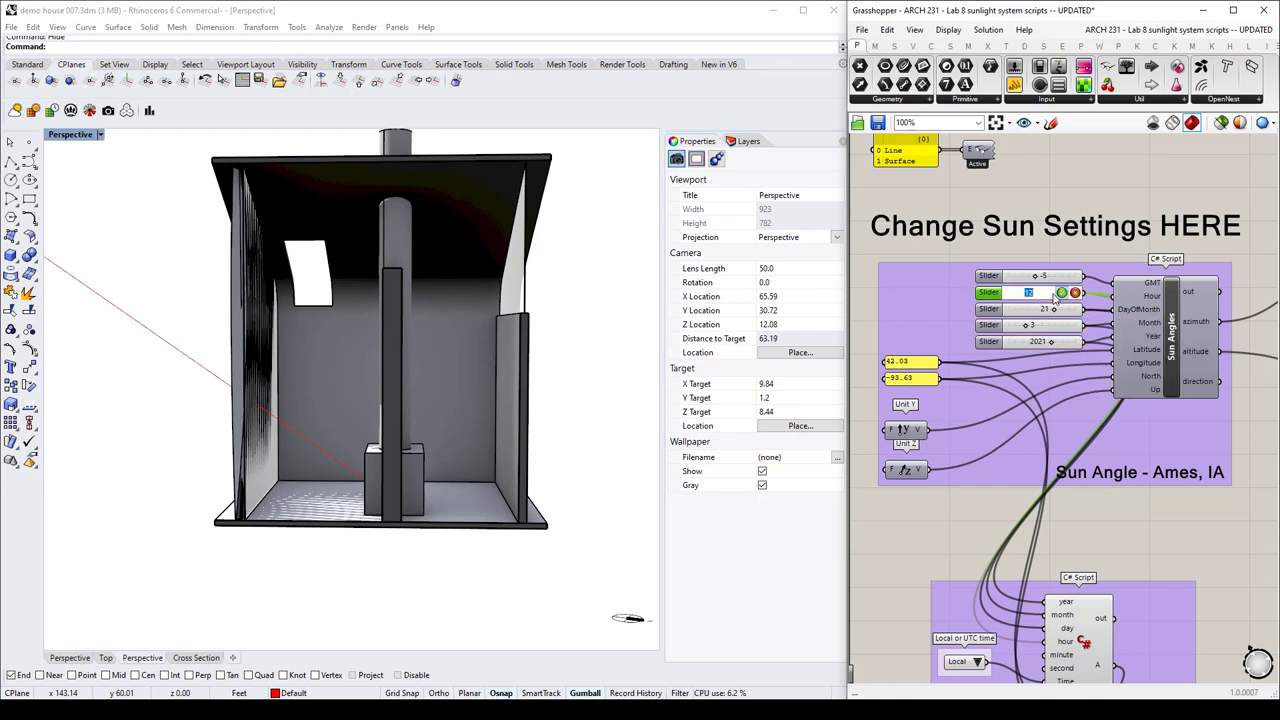
type("3")
left_click(1062, 292)
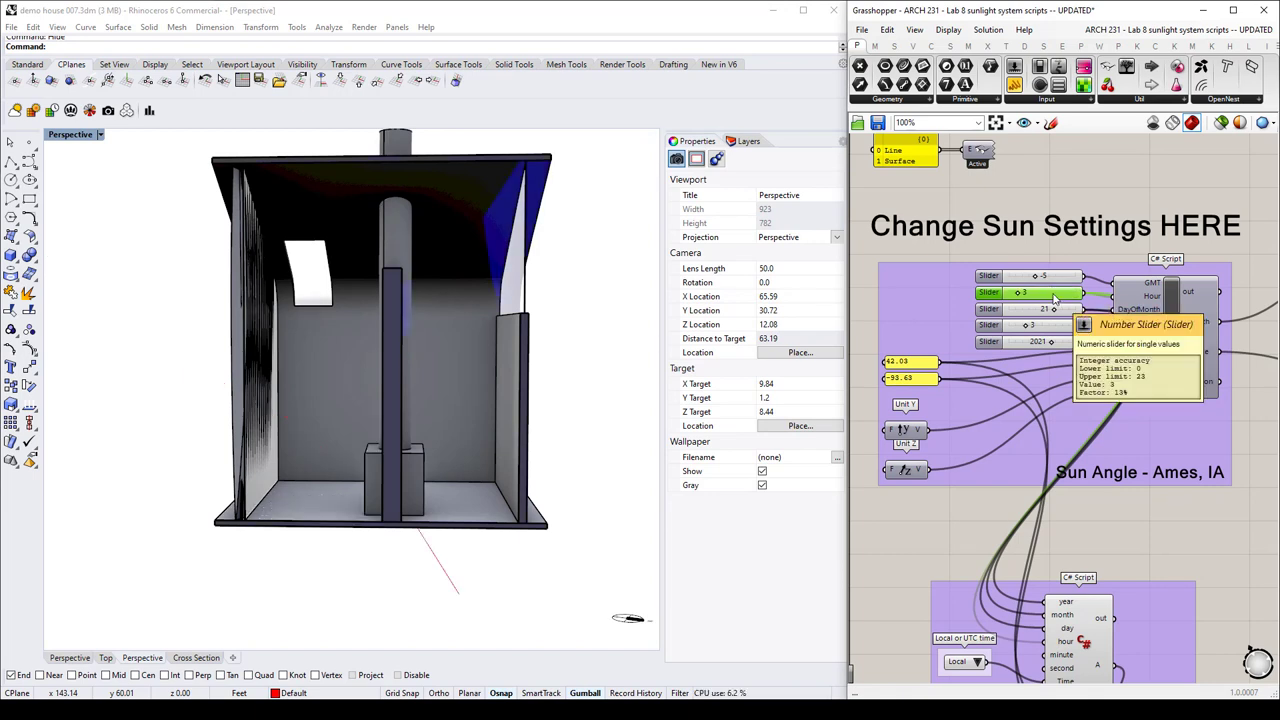
right_click_drag(627, 278, 420, 315)
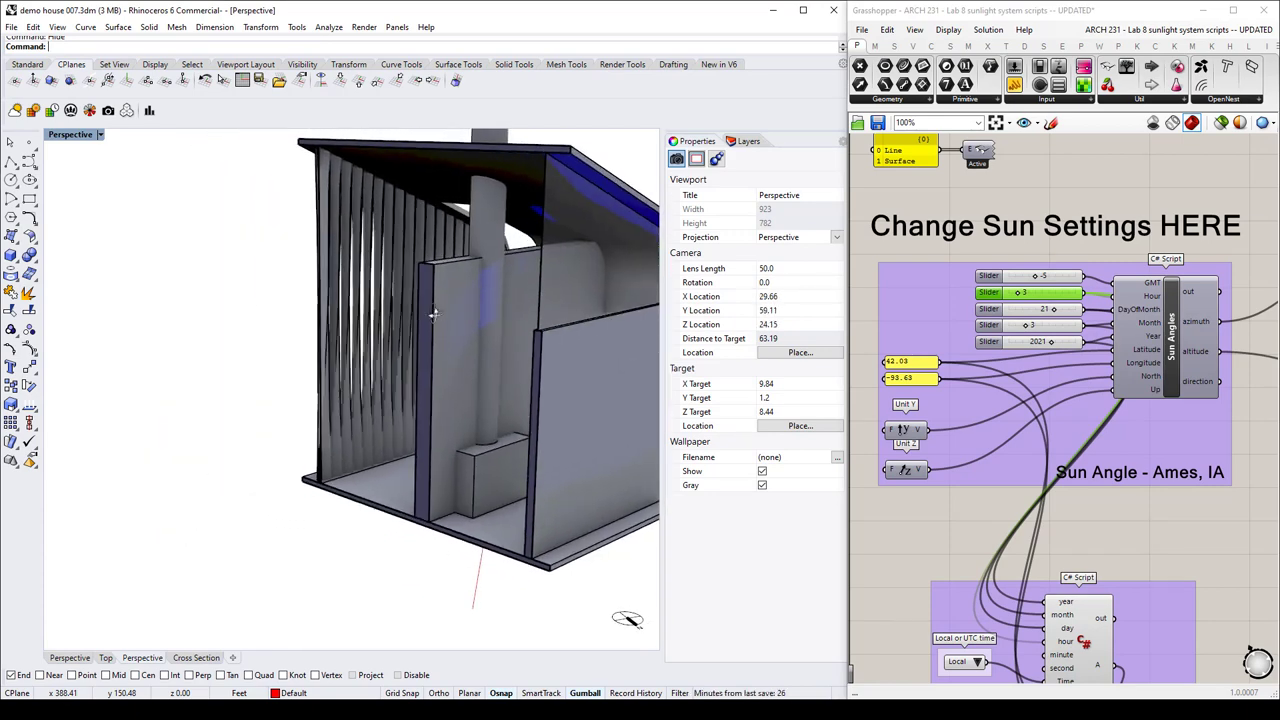
Set the sun Hour to 15 and orbit to a three-quarter view of the shading.
double_click(1052, 293)
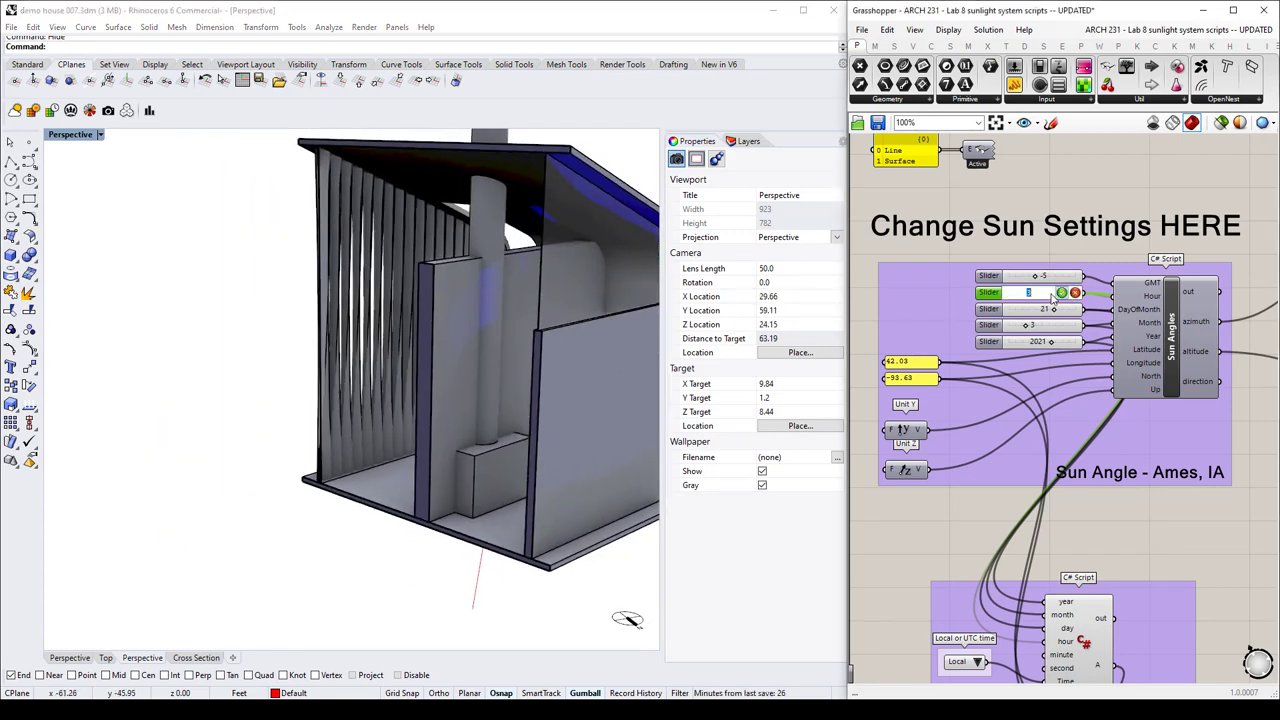
type("15")
left_click(1061, 292)
mouse_move(450, 280)
right_mouse_down()
mouse_move(555, 269)
mouse_move(545, 278)
right_mouse_up()
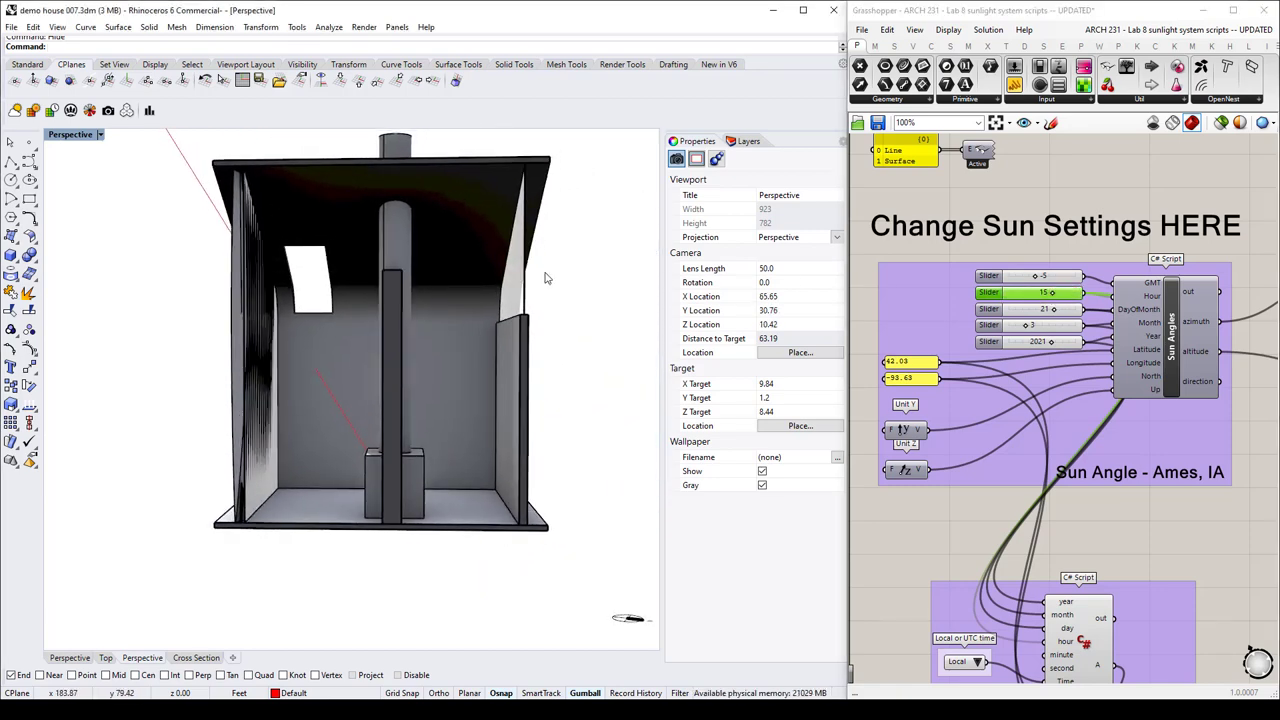
right_click_drag(545, 278, 540, 364)
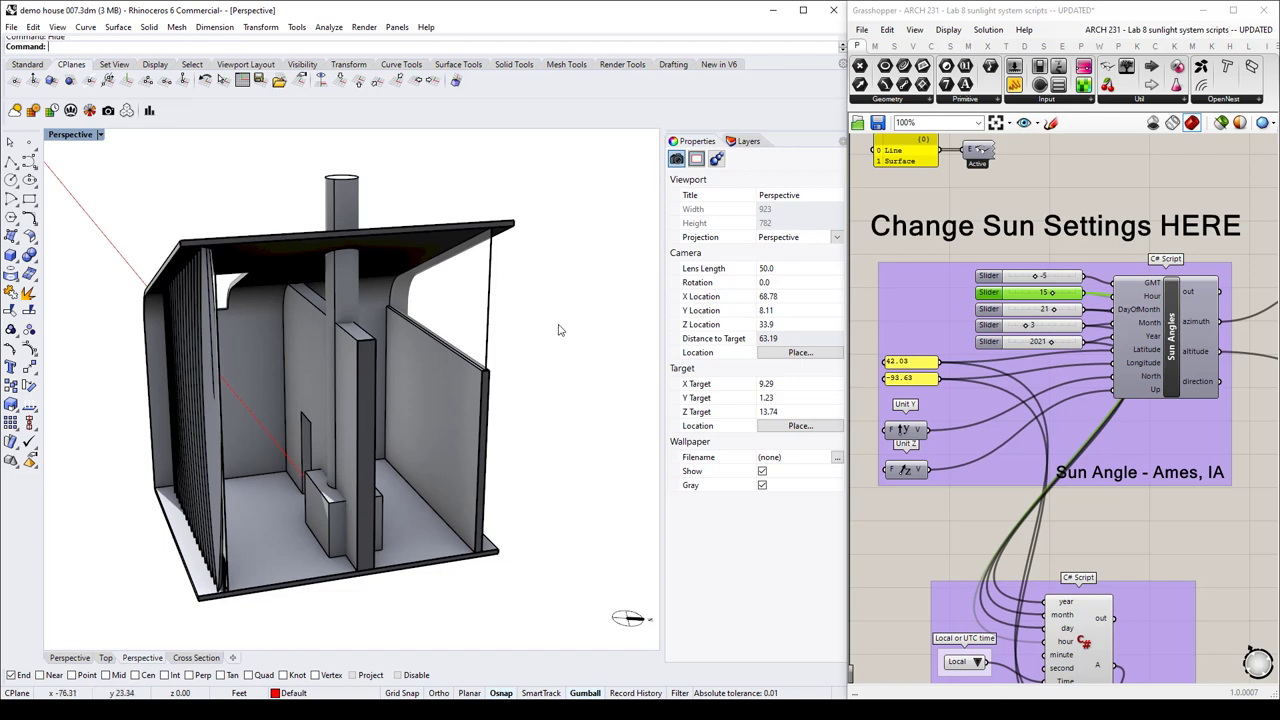
scroll(565, 330, "down", 5)
Unhide the glass panel, uncheck Perspective under the section plane's Views Clipped, and orbit to the door gable.
left_click(752, 142)
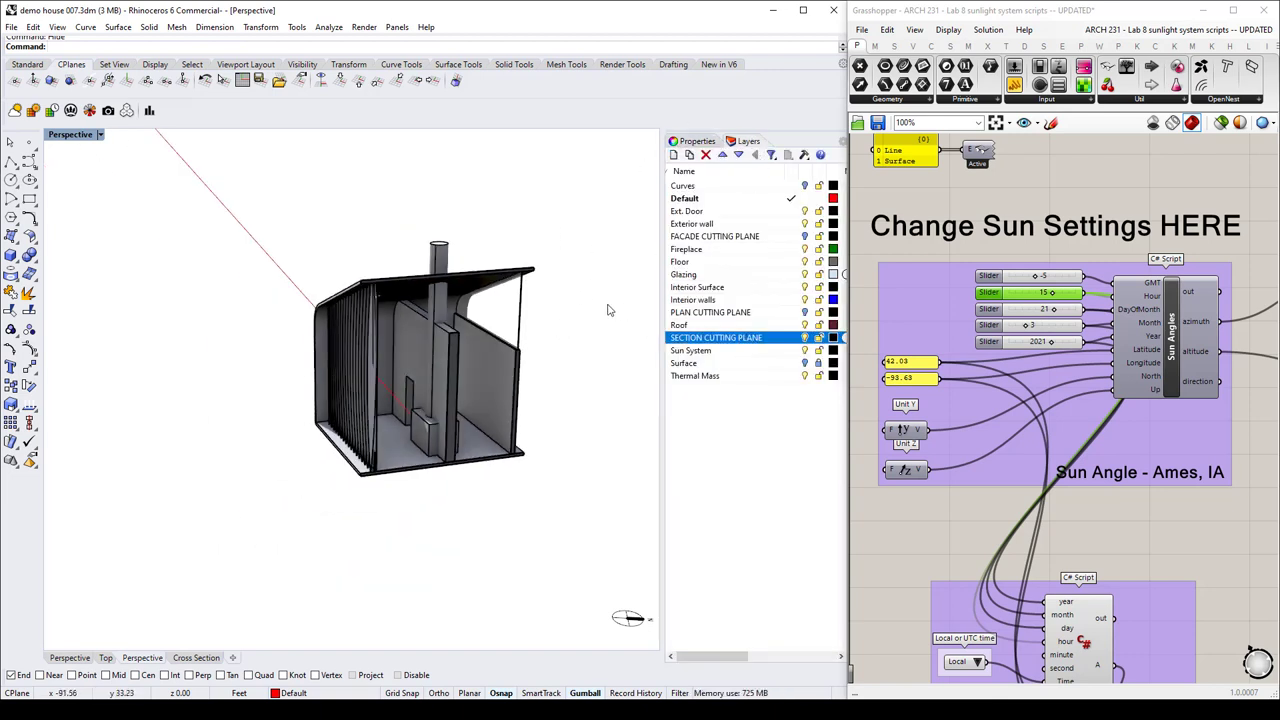
key("ctrl+alt+h")
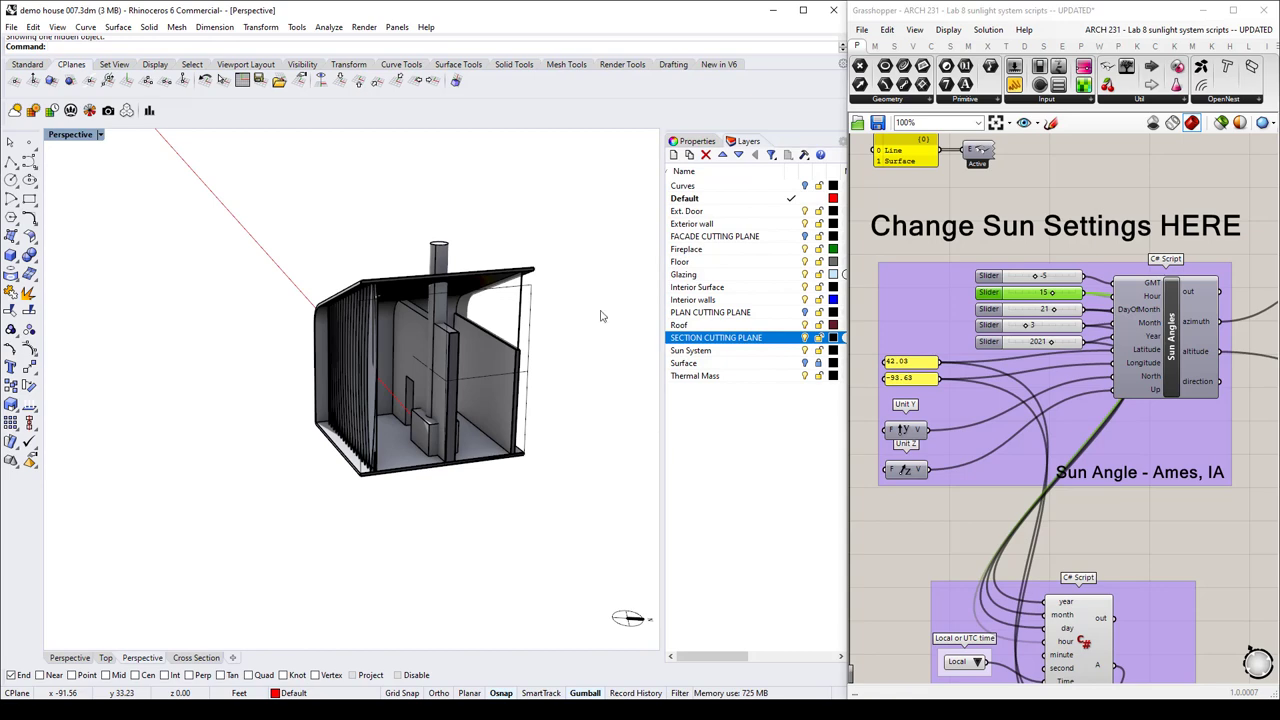
left_click(532, 315)
left_click(697, 141)
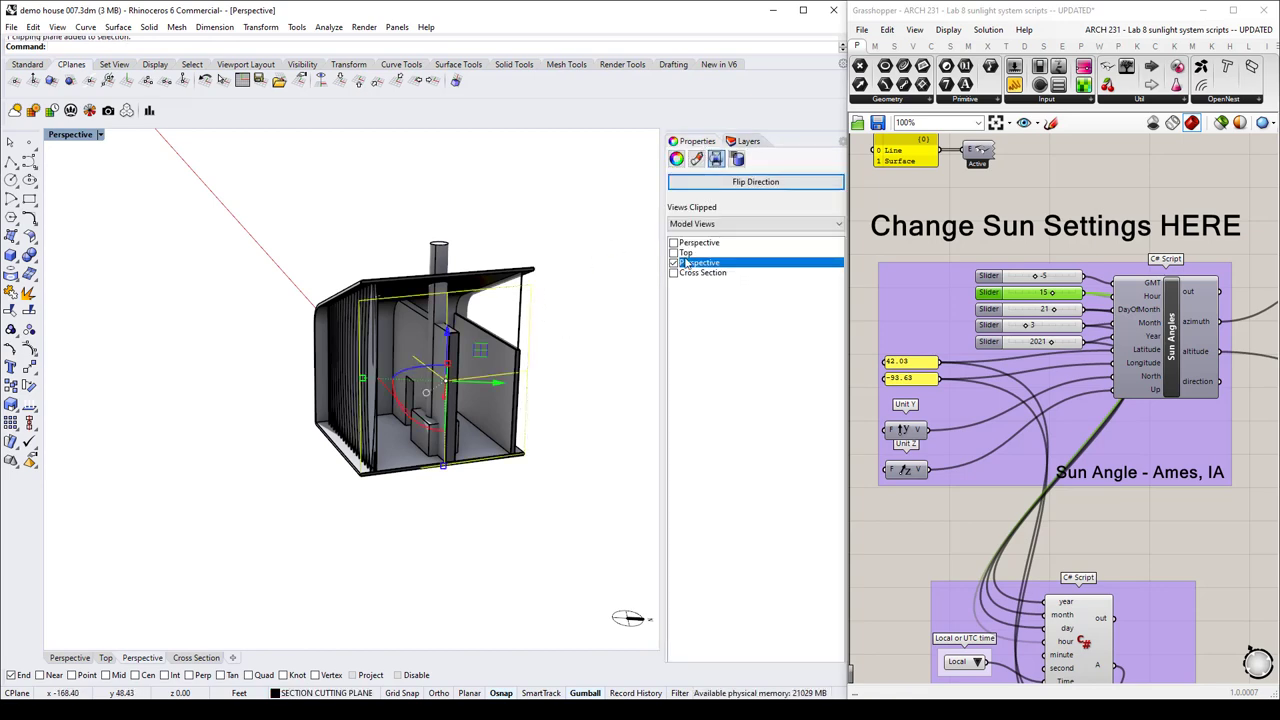
left_click(674, 262)
right_click_drag(600, 250, 571, 217)
key("Escape")
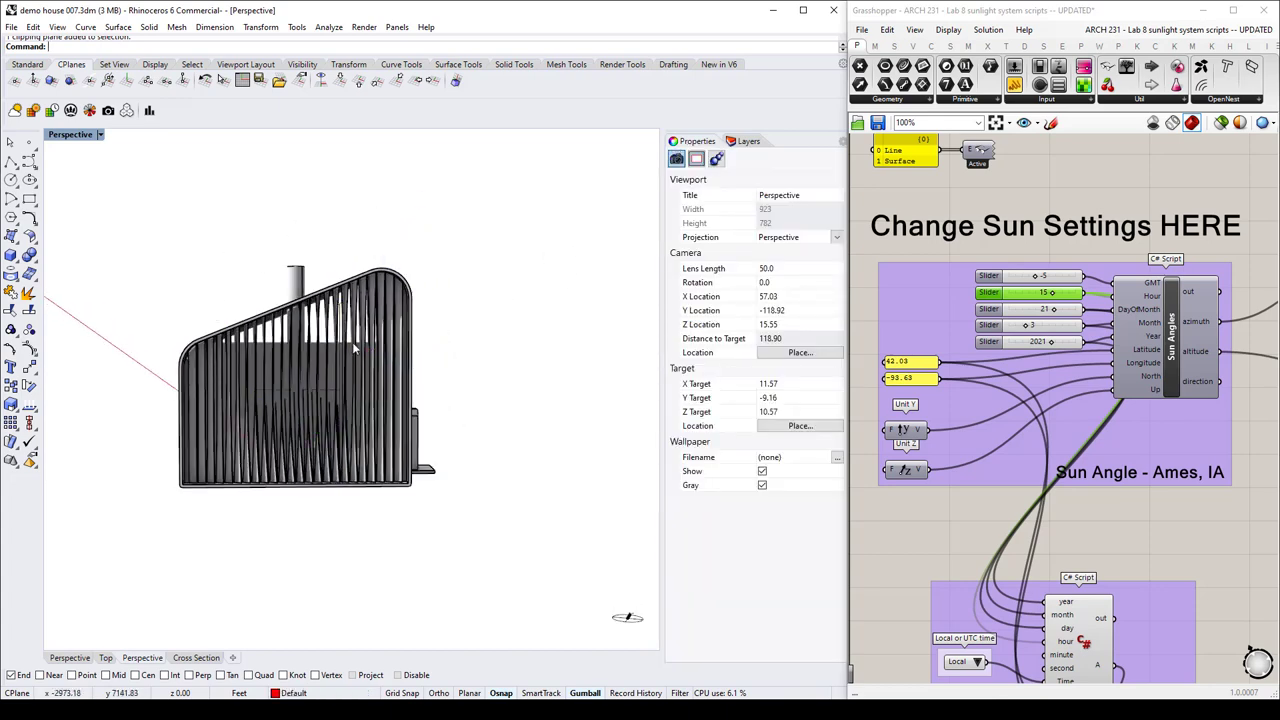
right_click_drag(352, 342, 512, 327)
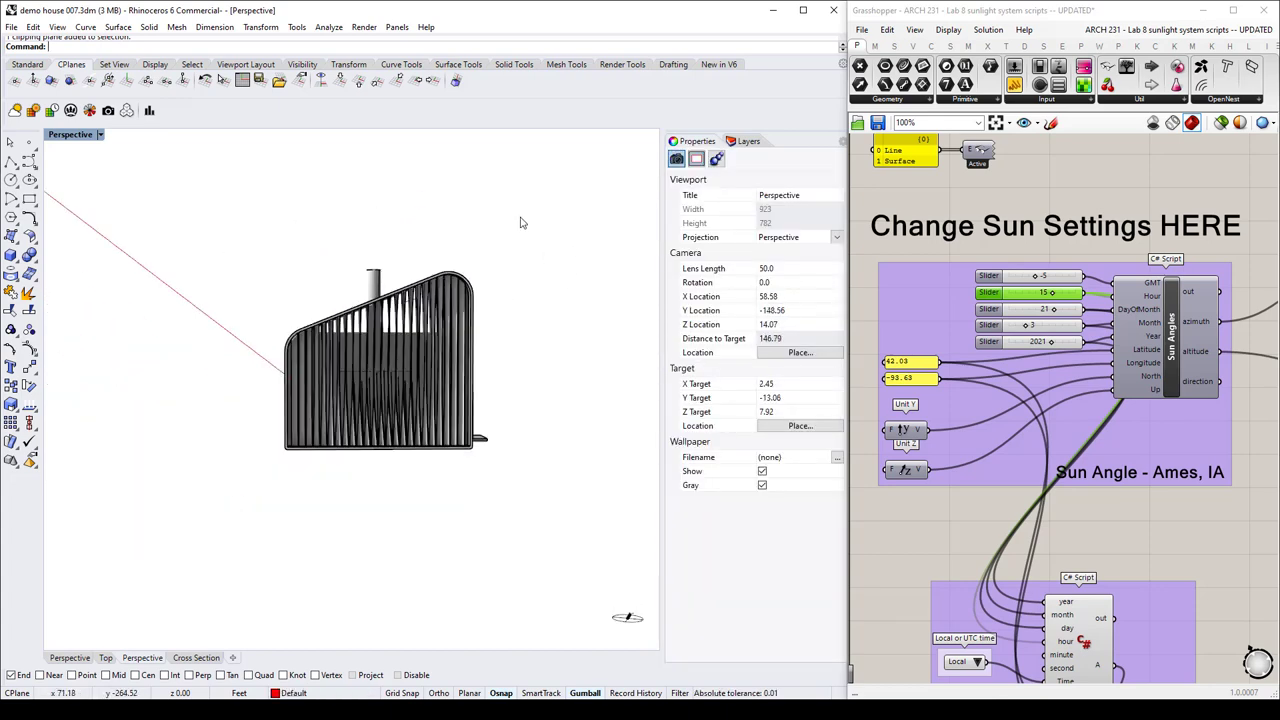
right_click_drag(586, 264, 609, 437)
Switch the viewport to the Top view, then to the Front view.
key("ctrl+F1")
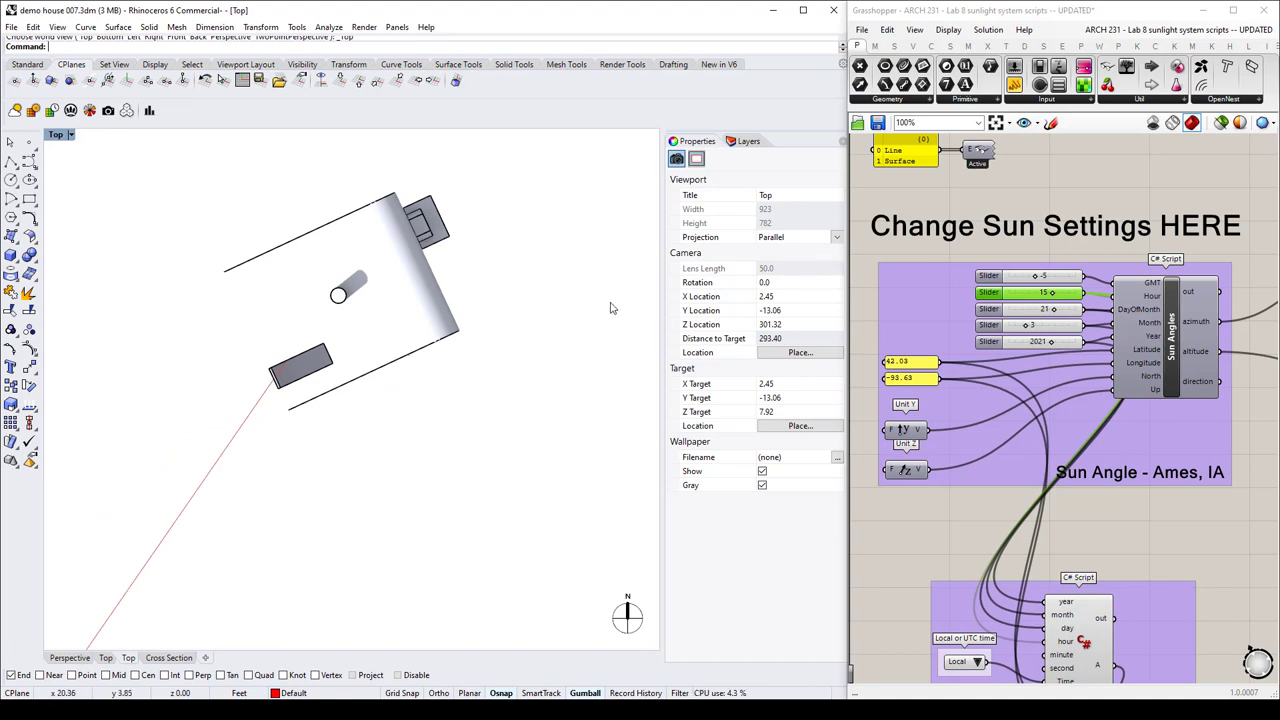
right_click_drag(517, 333, 517, 323)
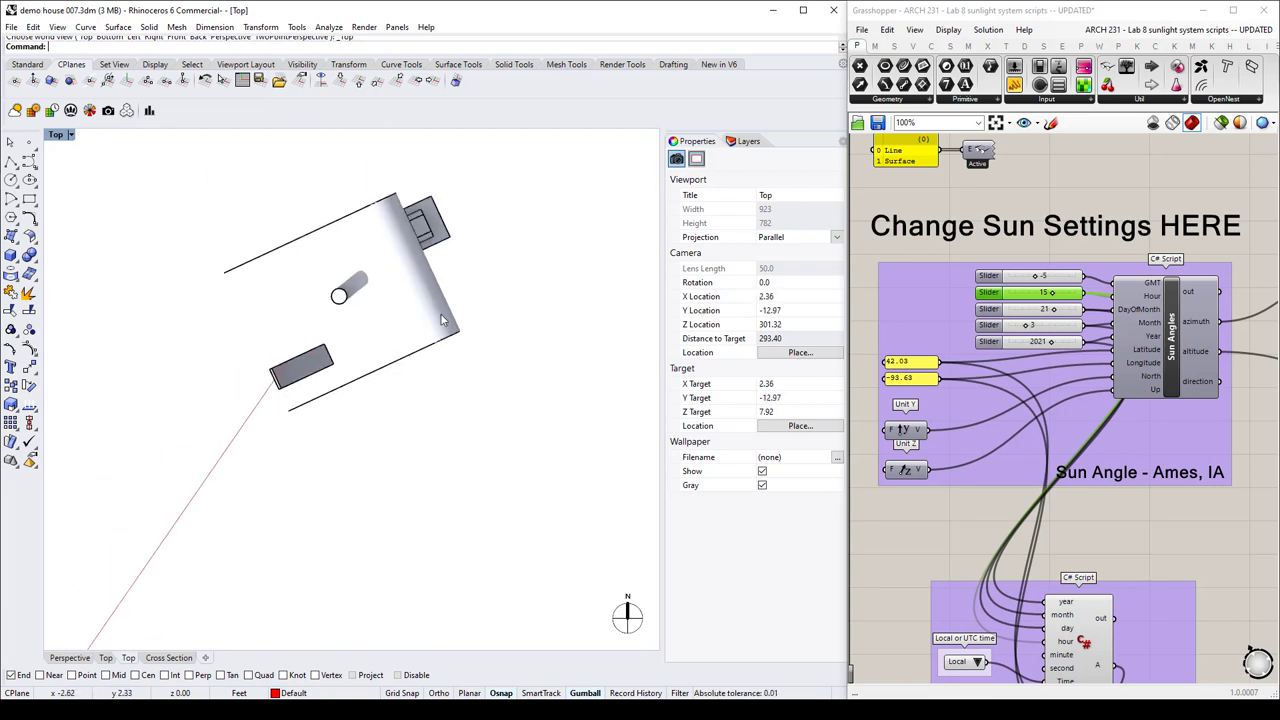
type("ront")
key("Return")
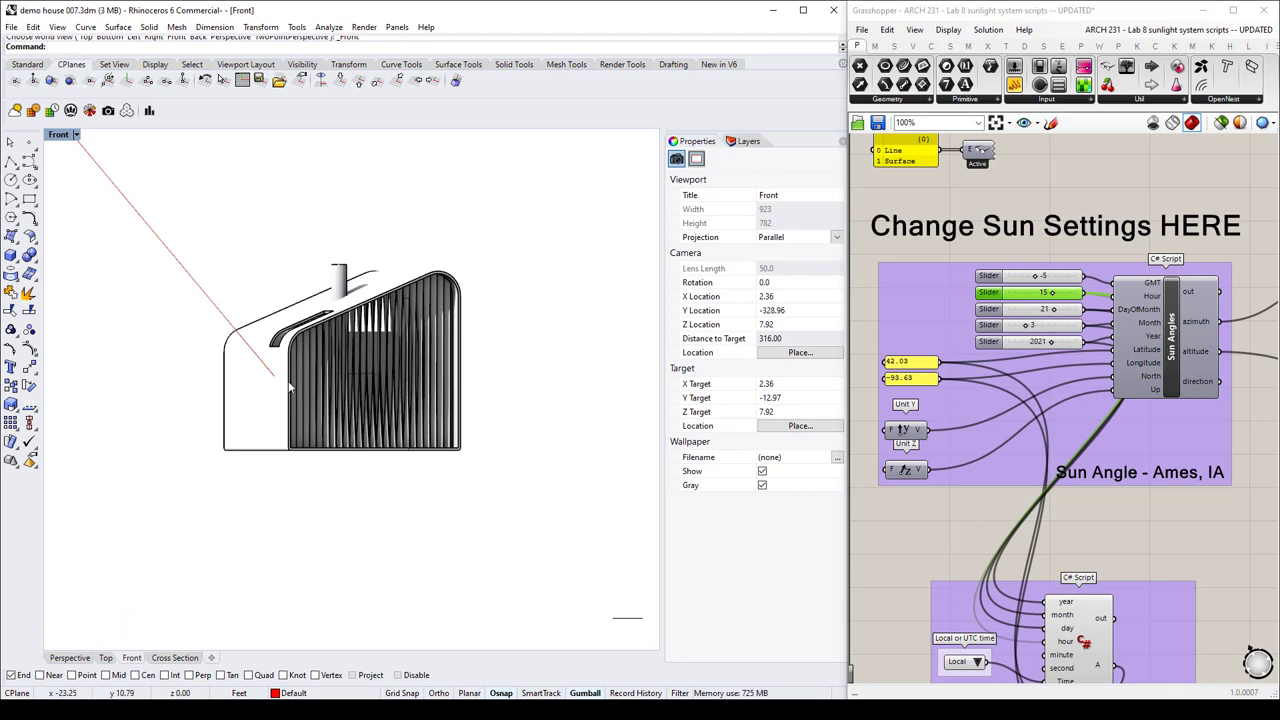
scroll(302, 328, "up", 4)
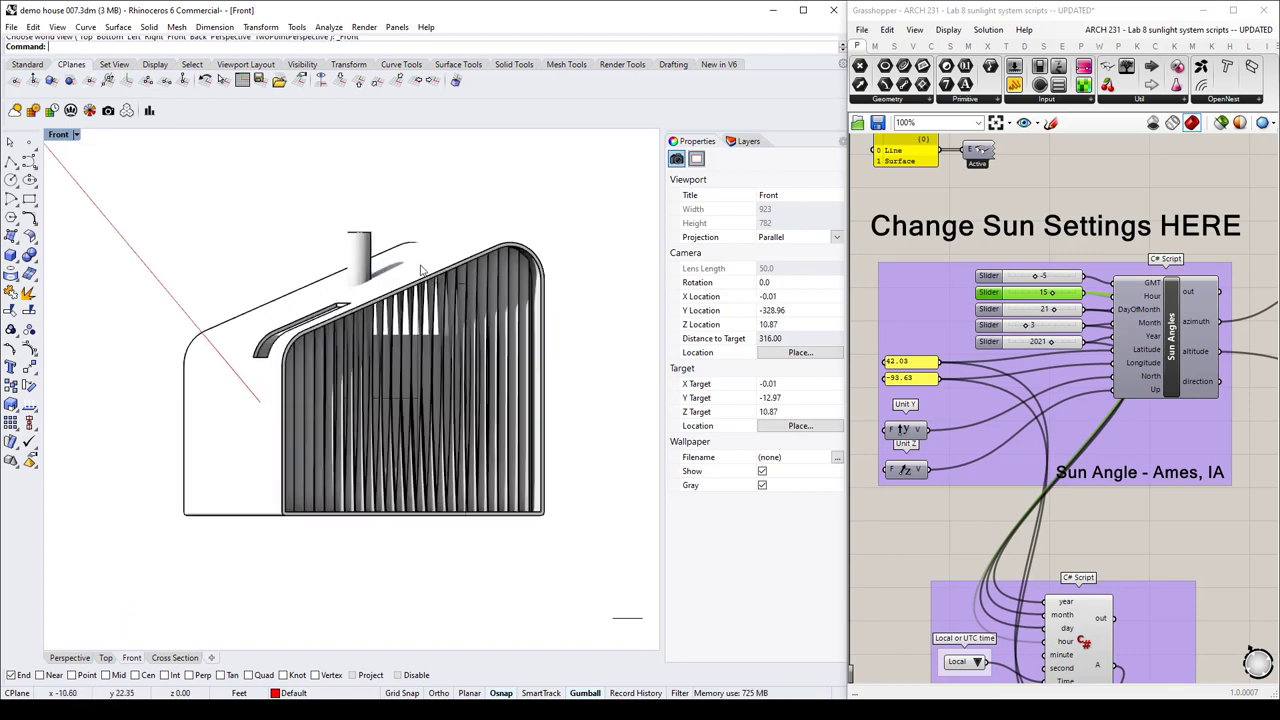
scroll(253, 268, "down", 2)
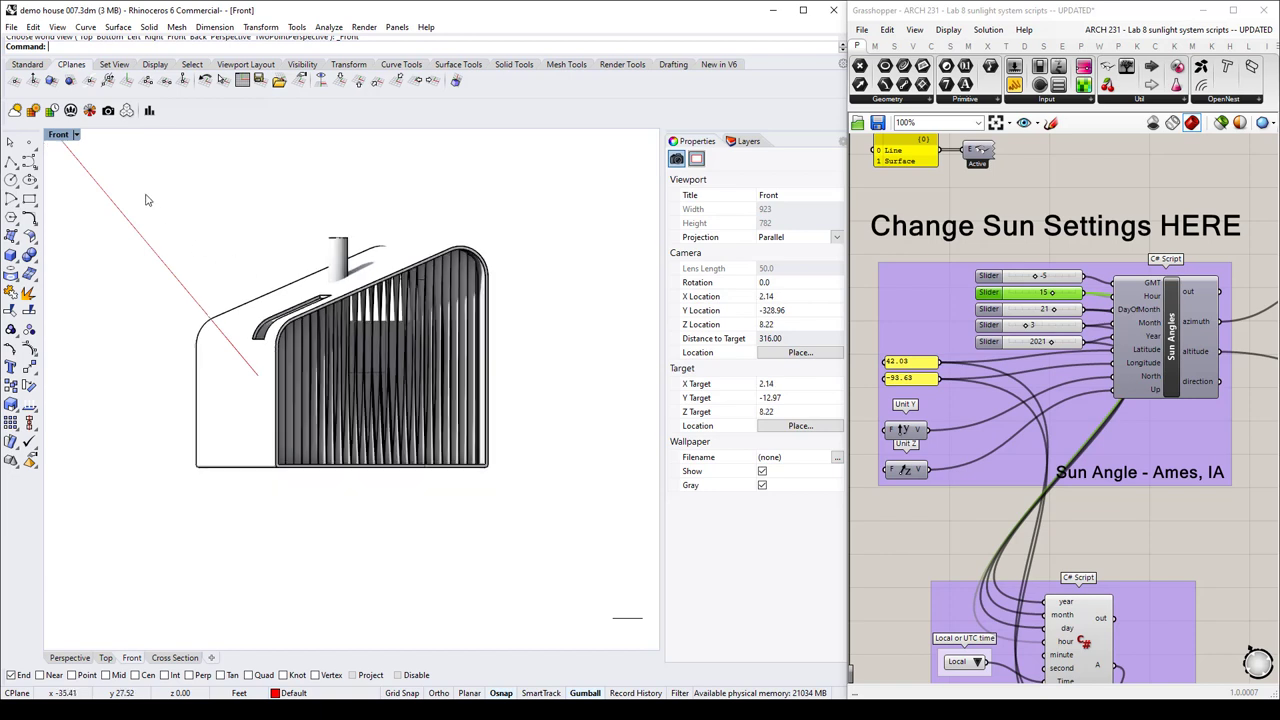
Restore the named view 'Facade / Thermal Wall'.
left_click(77, 135)
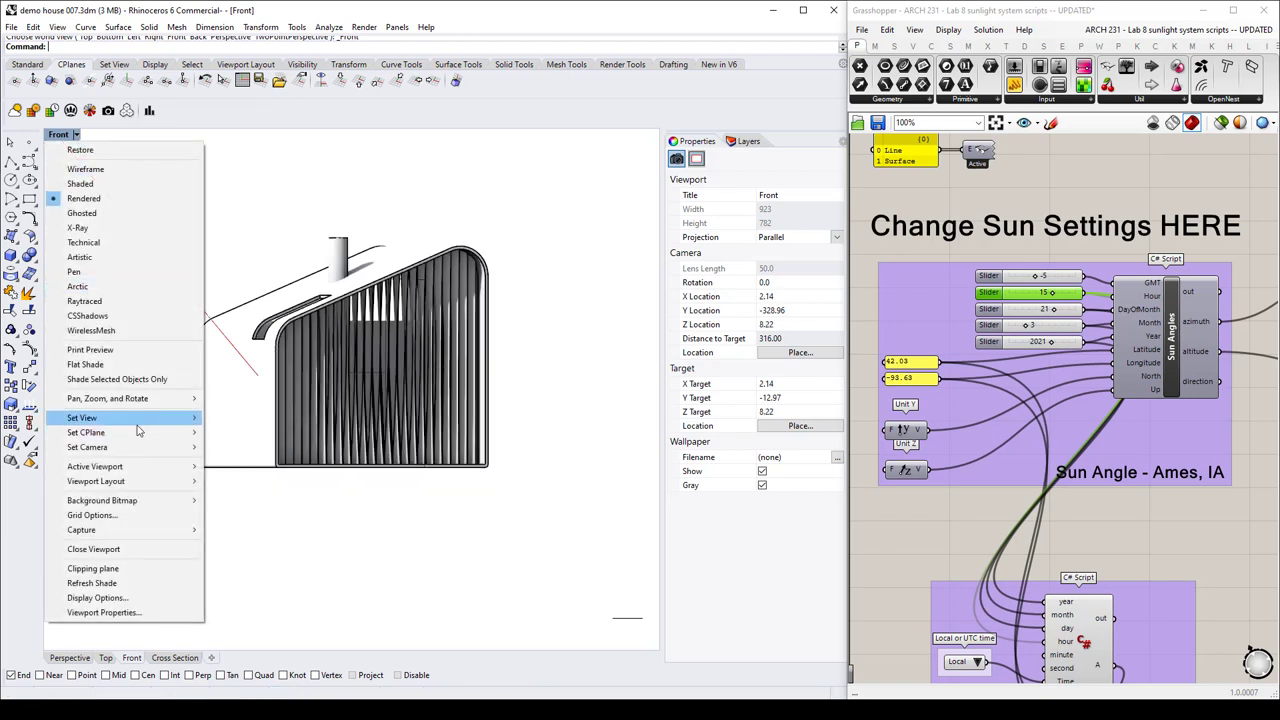
mouse_move(138, 424)
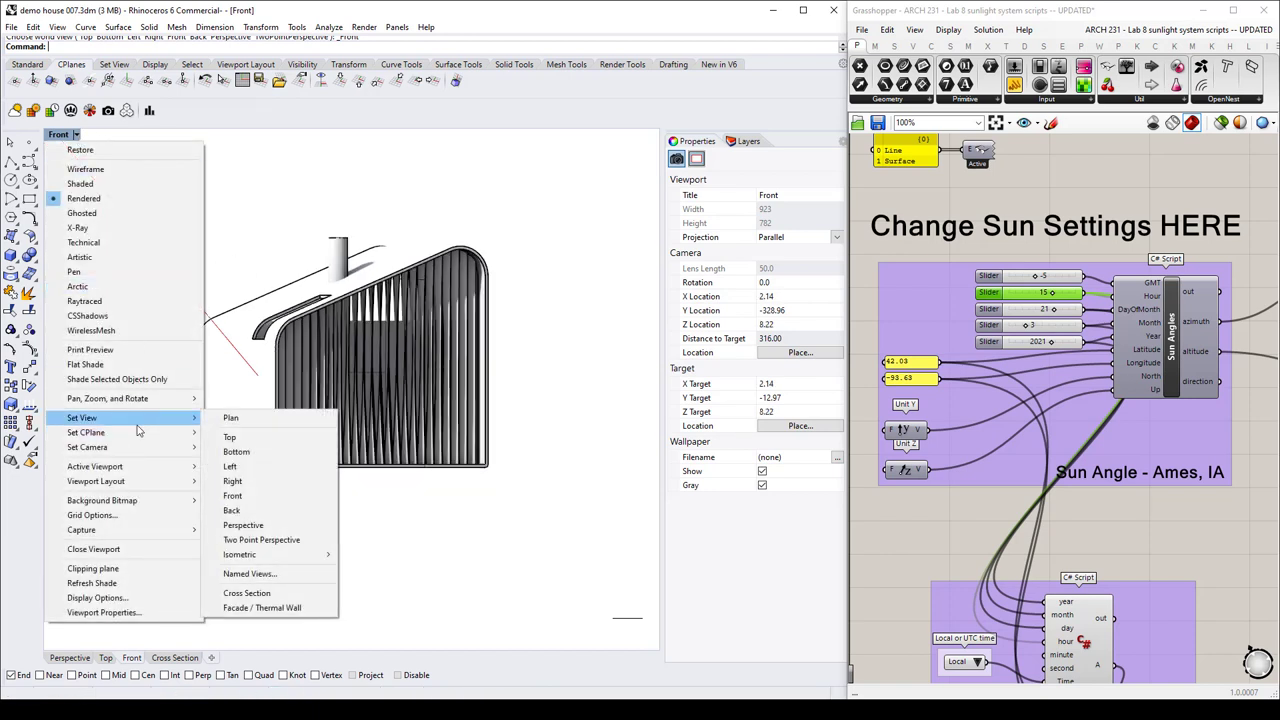
left_click(262, 607)
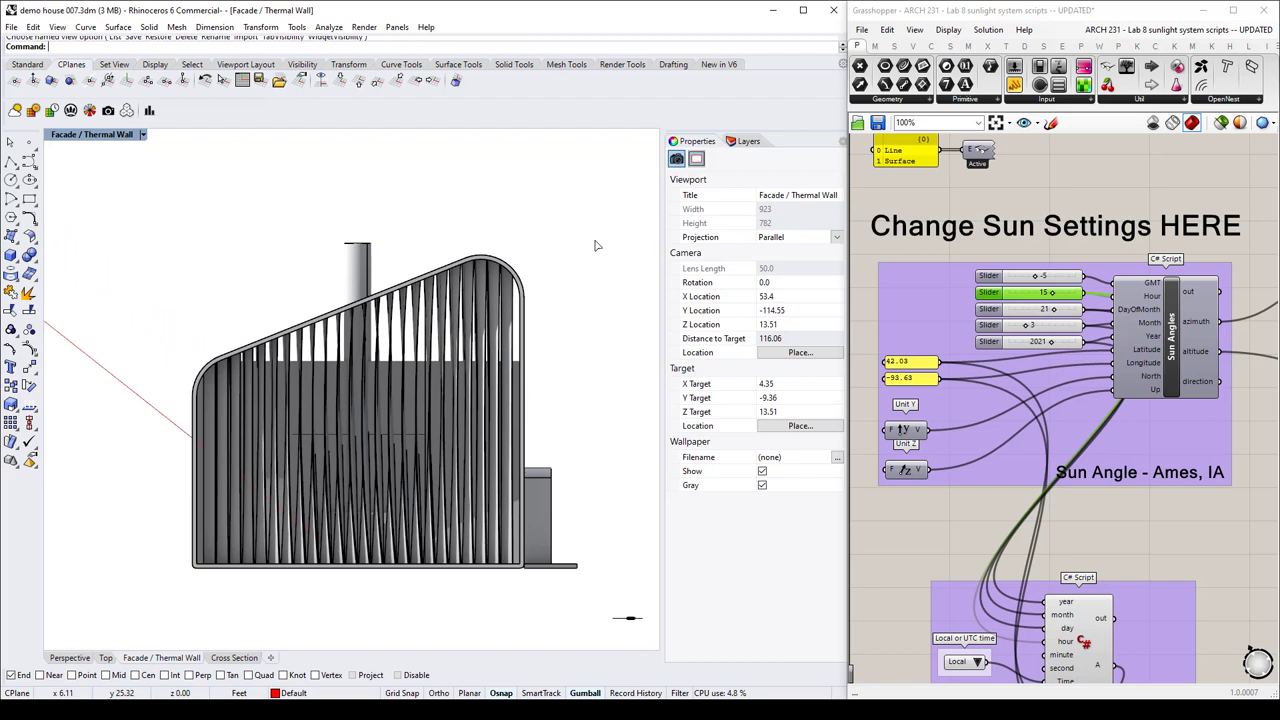
Set the view back to Perspective and orbit to see the house's other side.
left_click(144, 136)
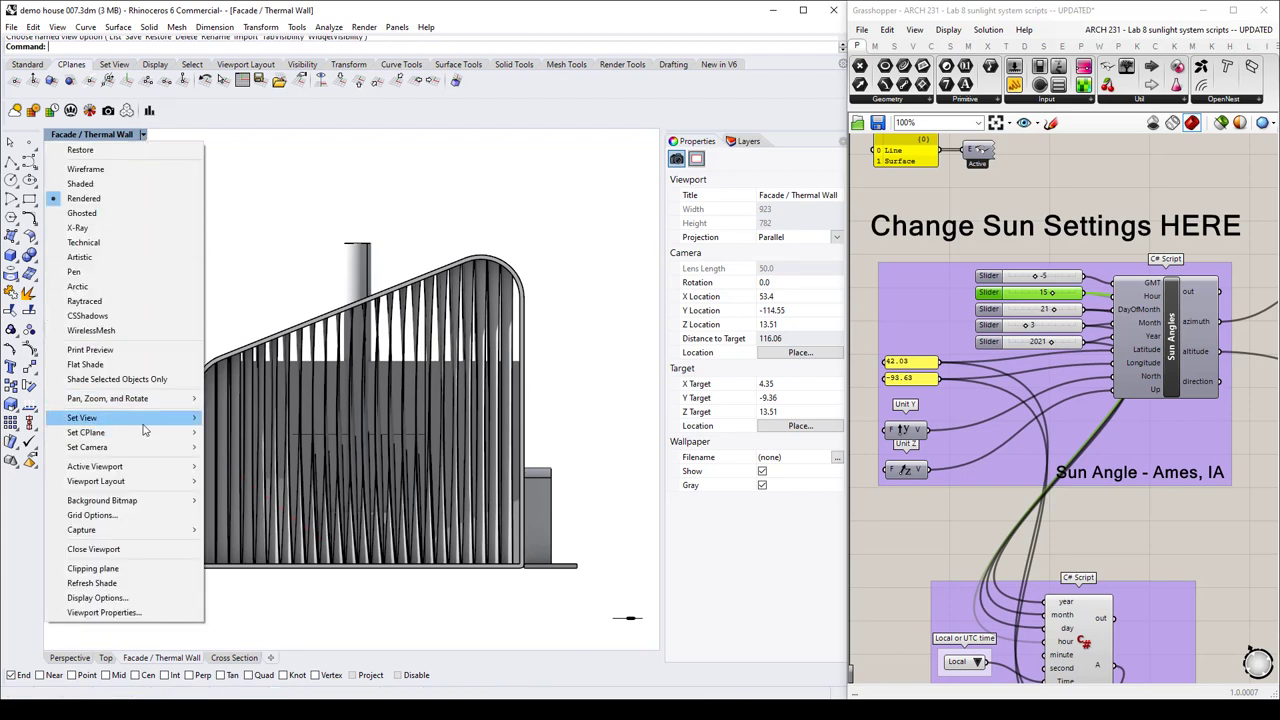
mouse_move(147, 422)
left_click(290, 525)
right_click_drag(266, 331, 293, 315)
scroll(457, 266, "down", 4)
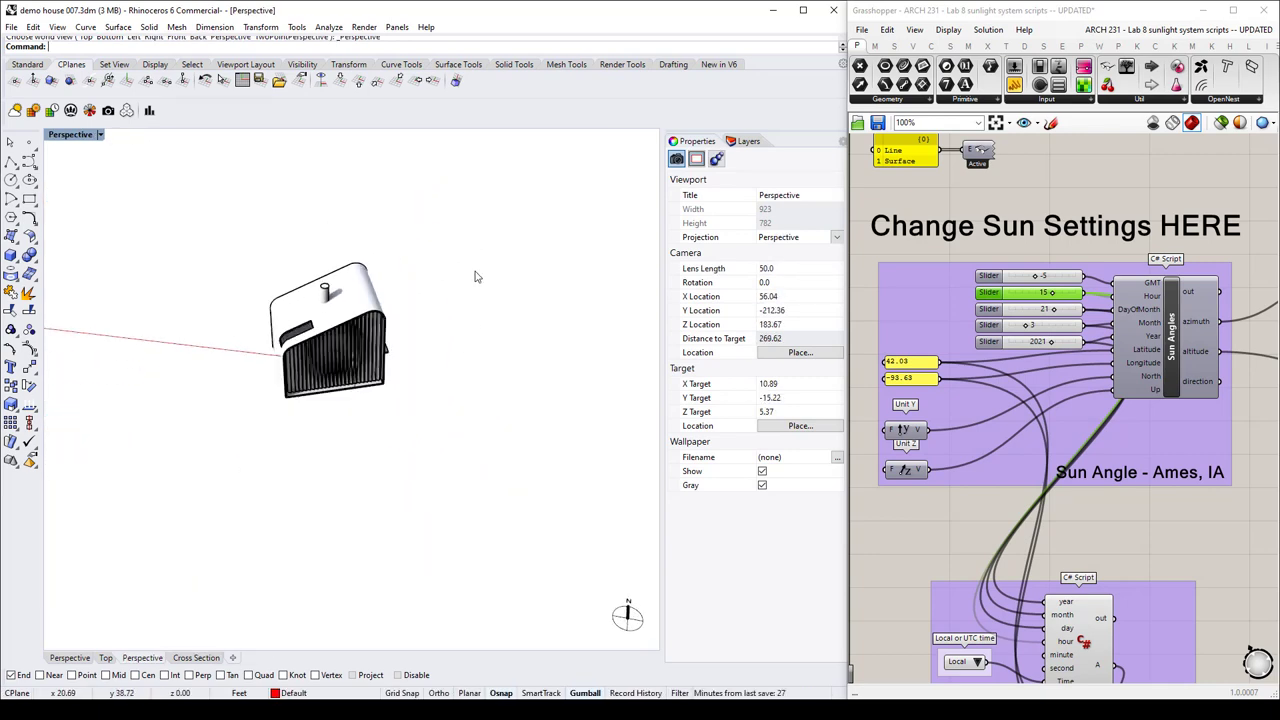
scroll(480, 275, "up", 1)
left_click(743, 143)
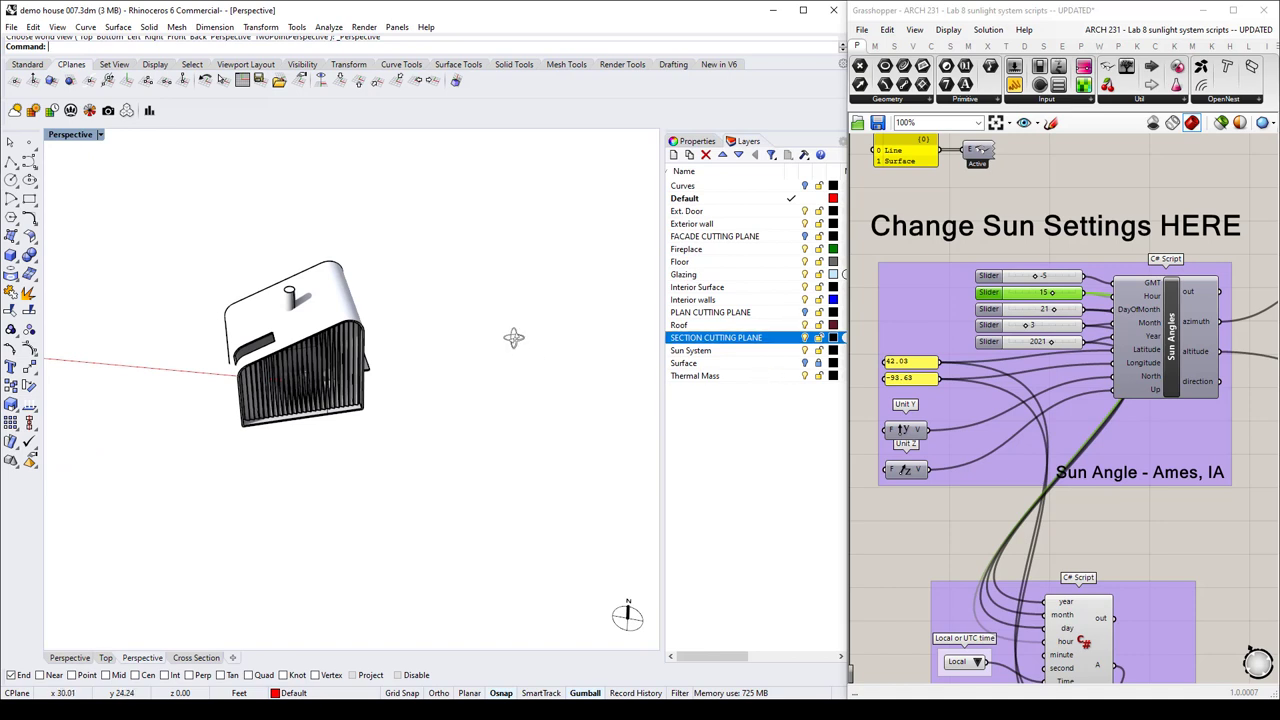
right_click_drag(514, 337, 180, 170)
left_click(100, 134)
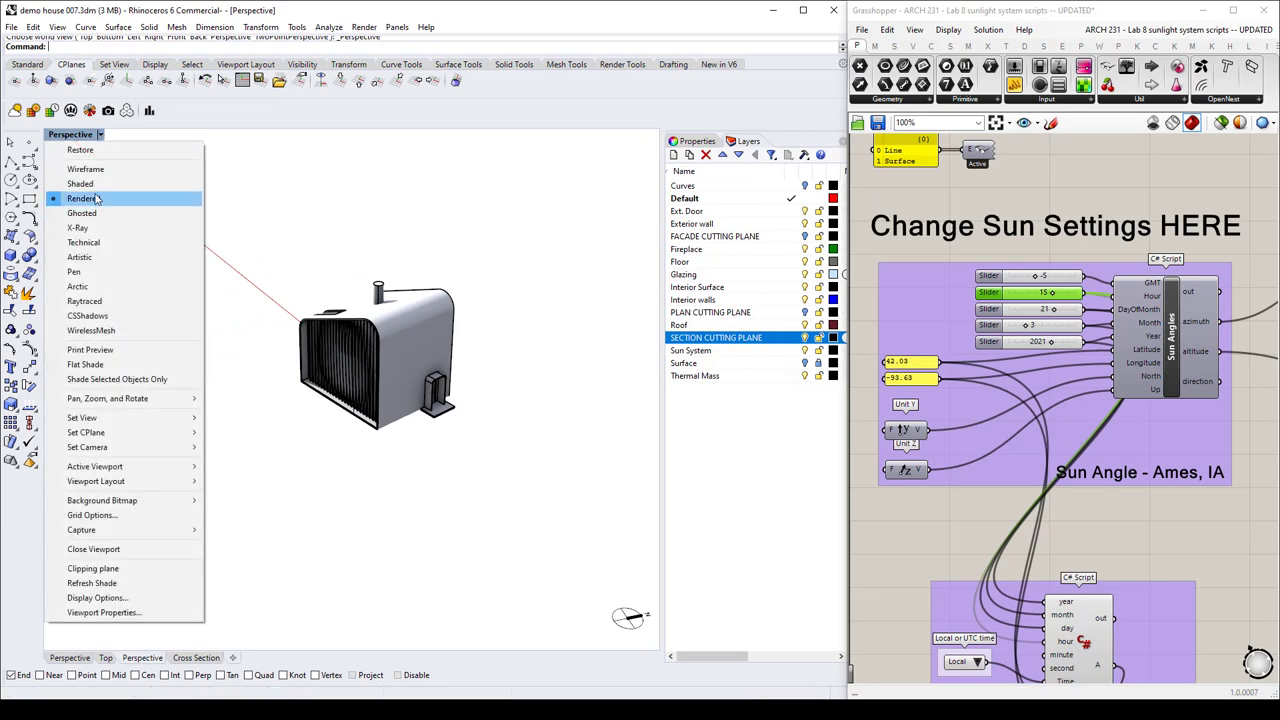
Switch to Wireframe display and the Top view, centred on the house.
left_click(90, 169)
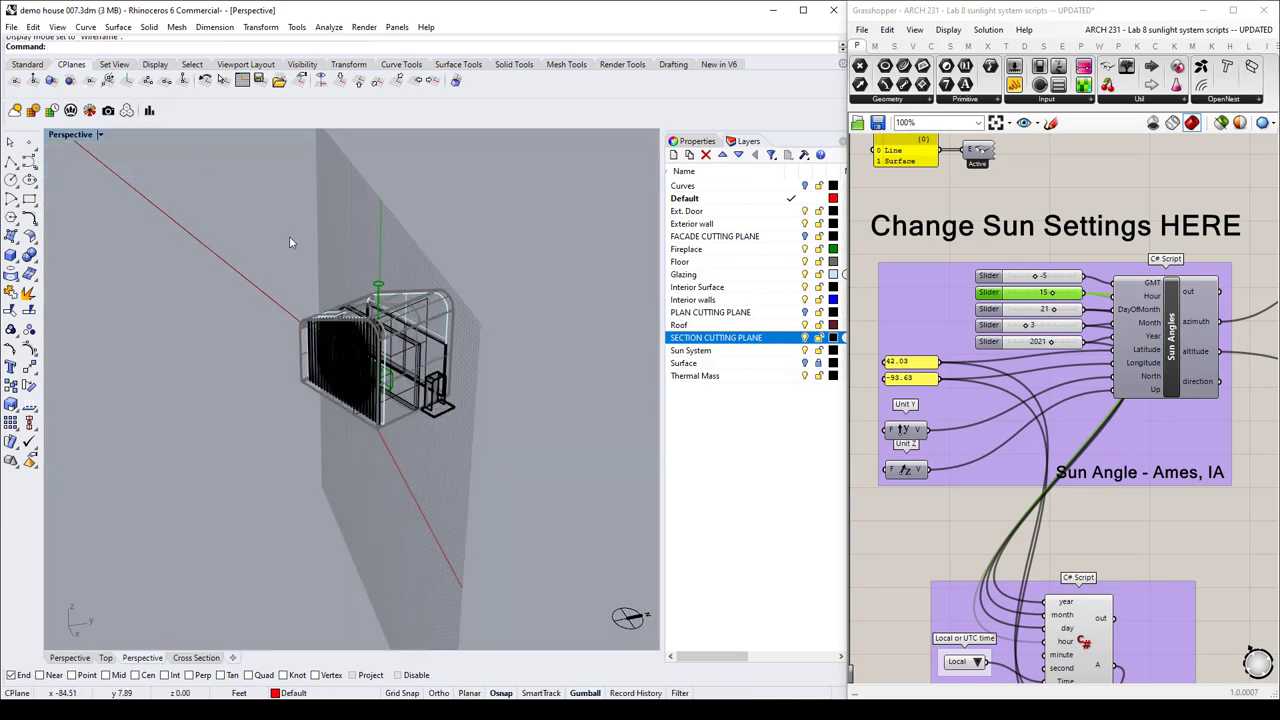
right_click_drag(289, 236, 411, 266)
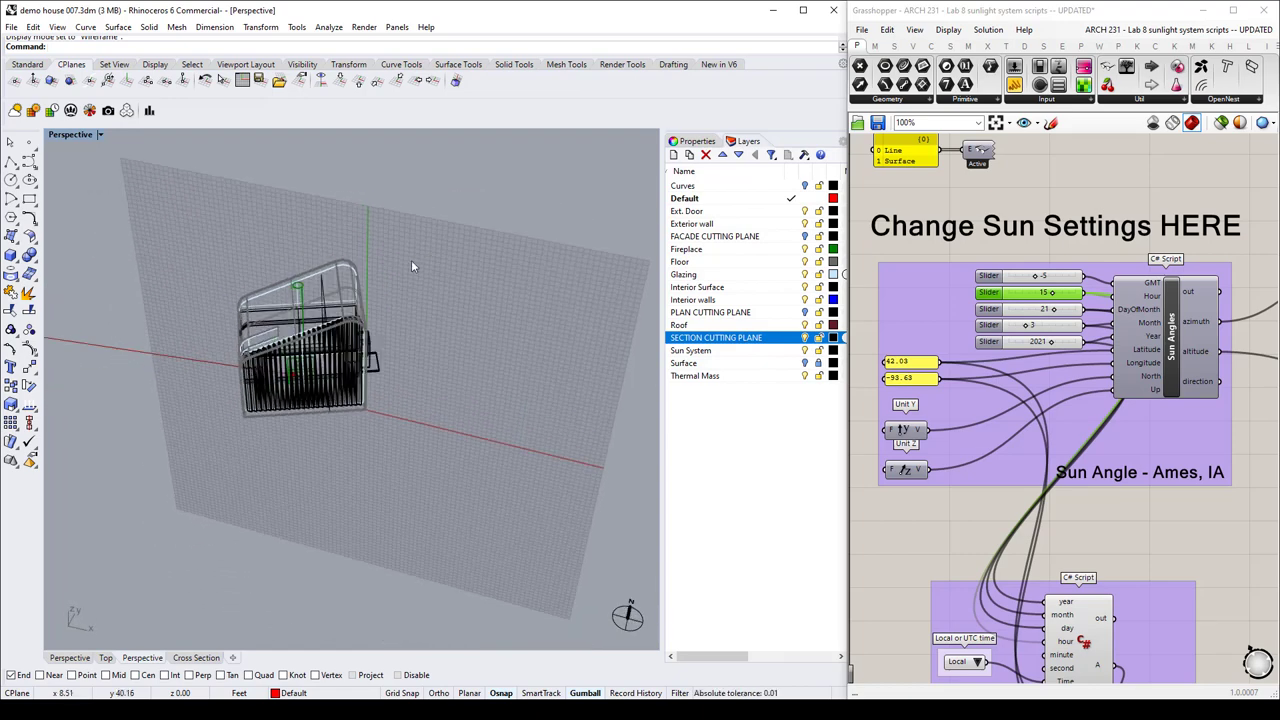
key("ctrl+F1")
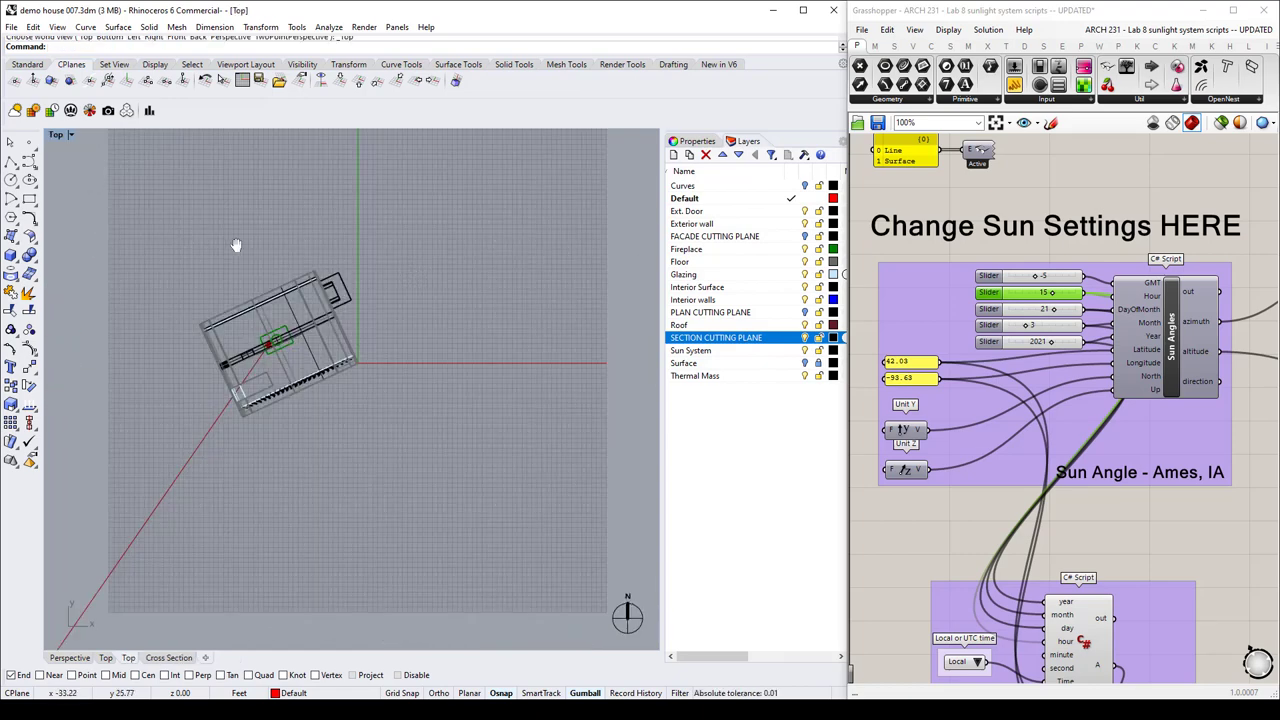
right_click_drag(206, 271, 285, 240)
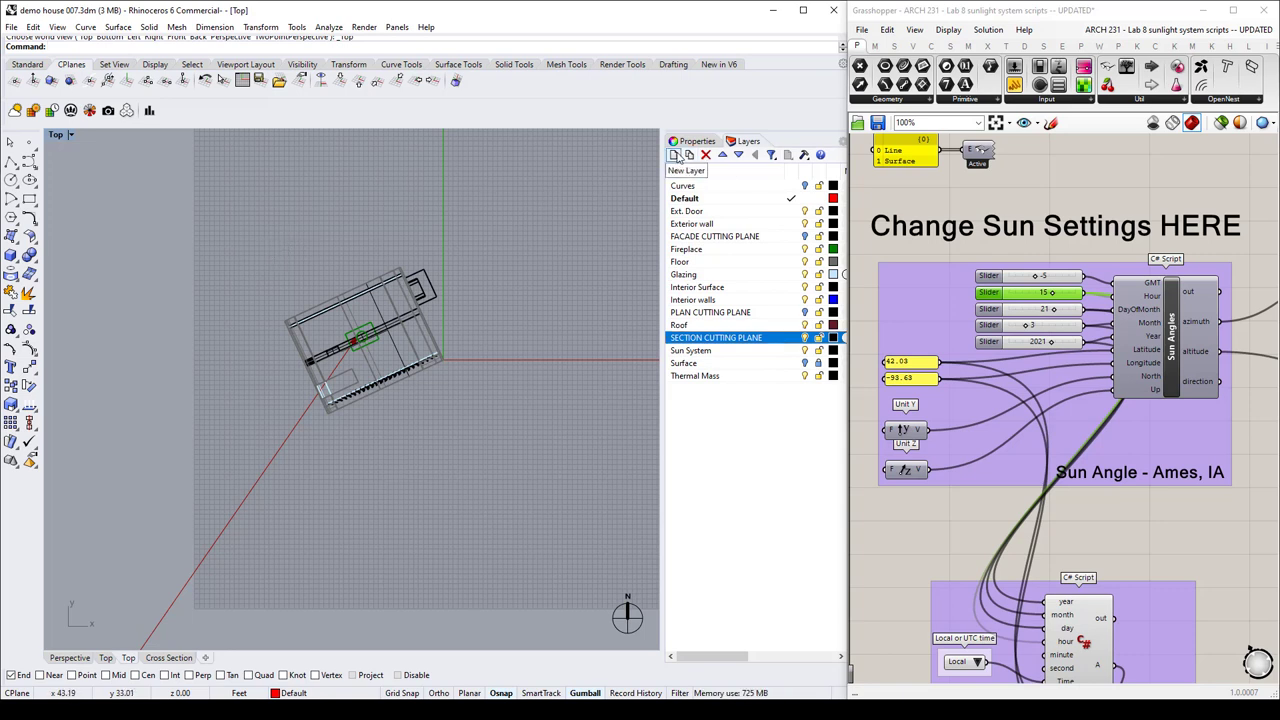
Add a new layer named DEMO LAYER.
left_click(675, 156)
type("DEMO")
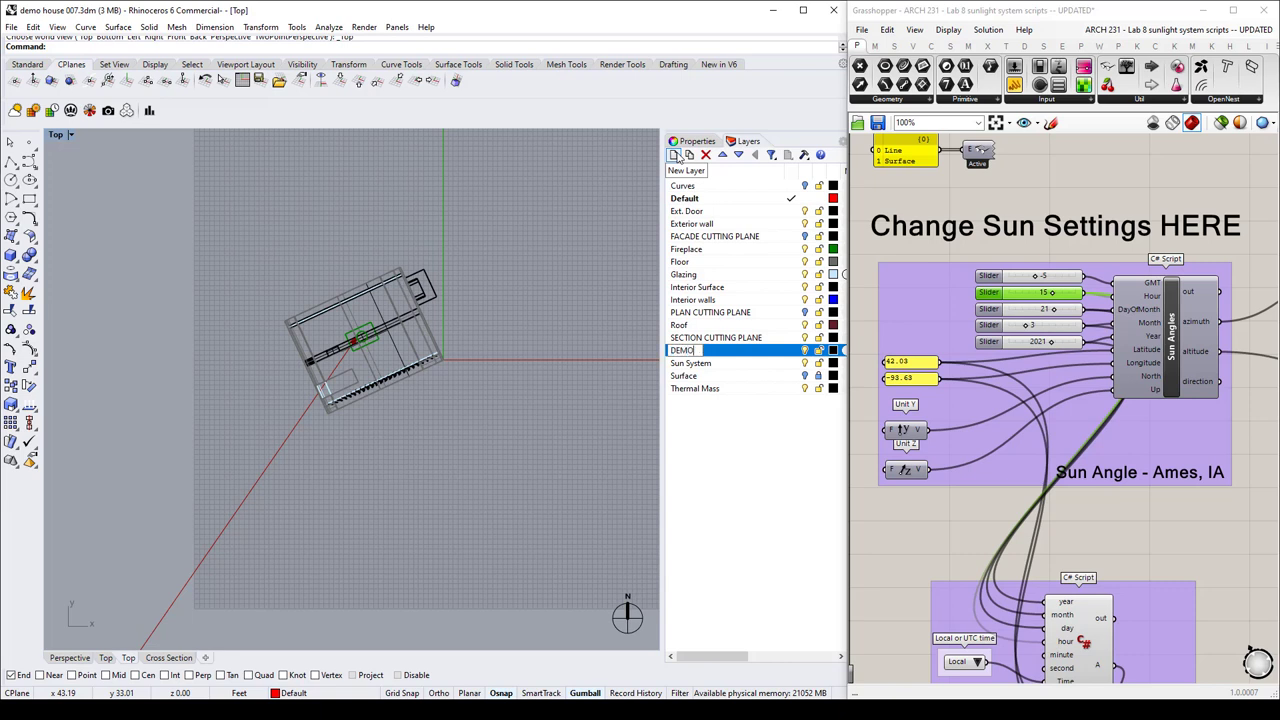
type(" LAYER")
key("Return")
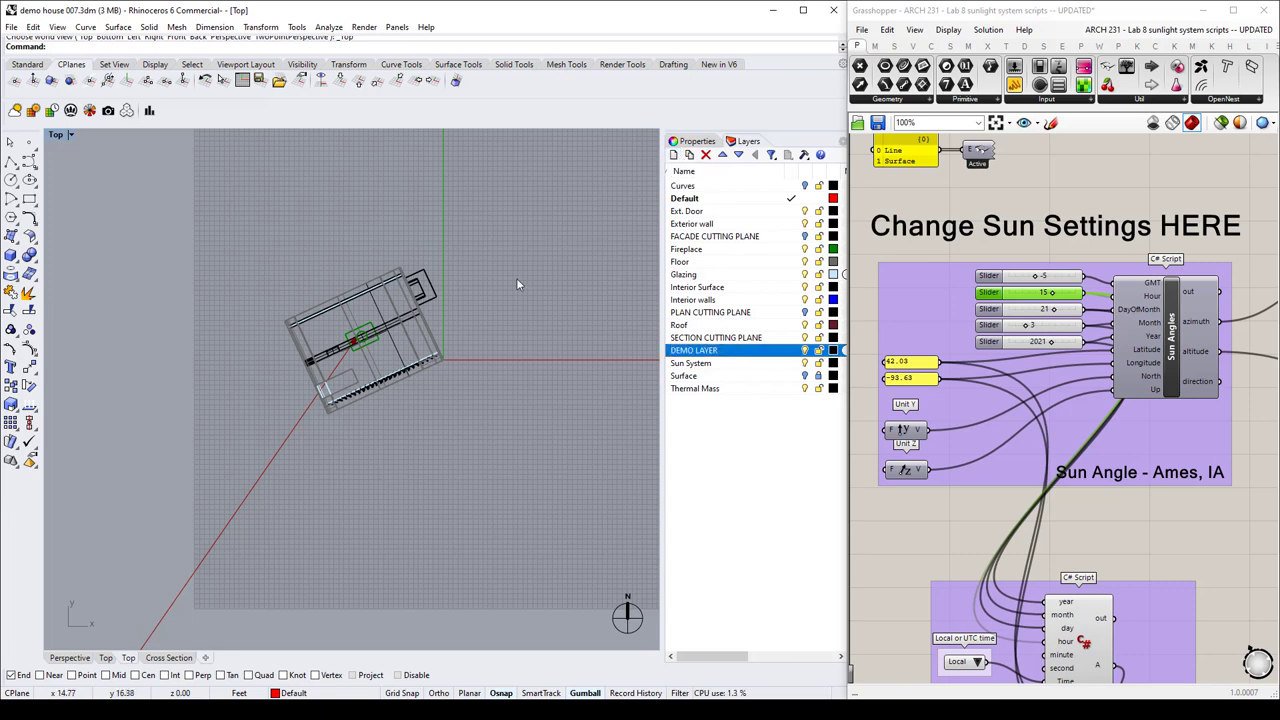
scroll(352, 261, "up", 3)
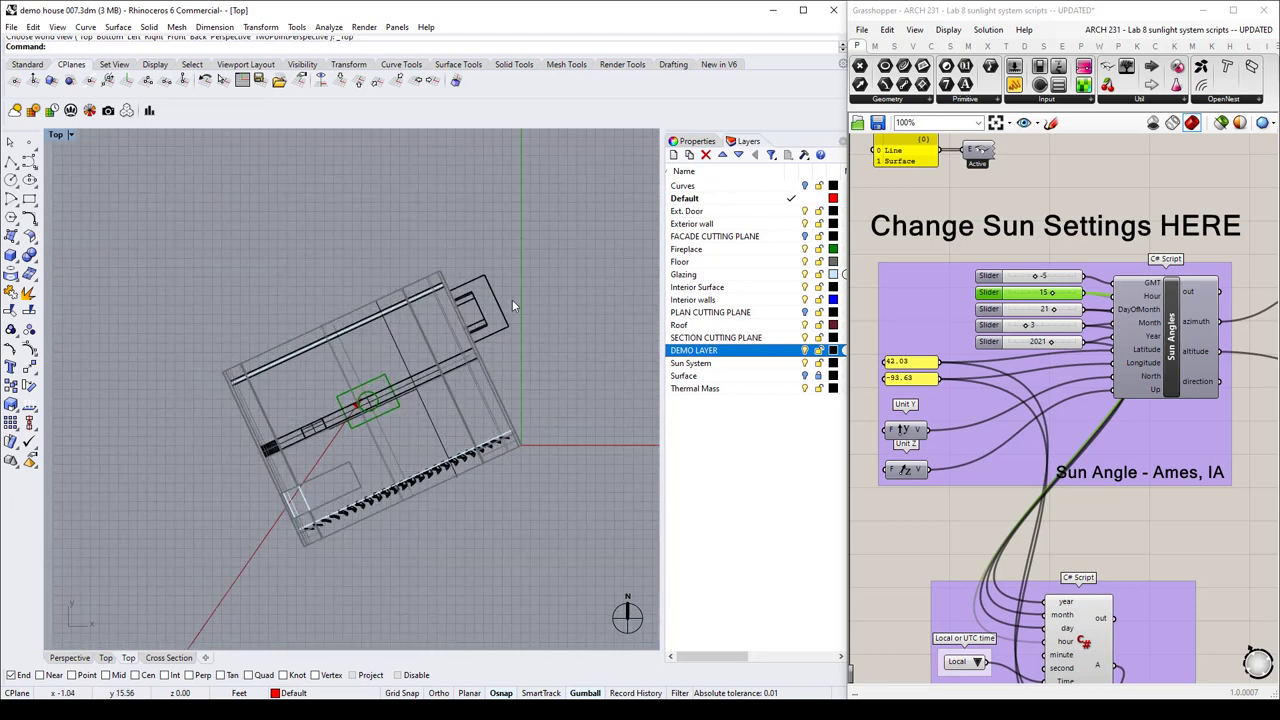
scroll(512, 299, "down", 5)
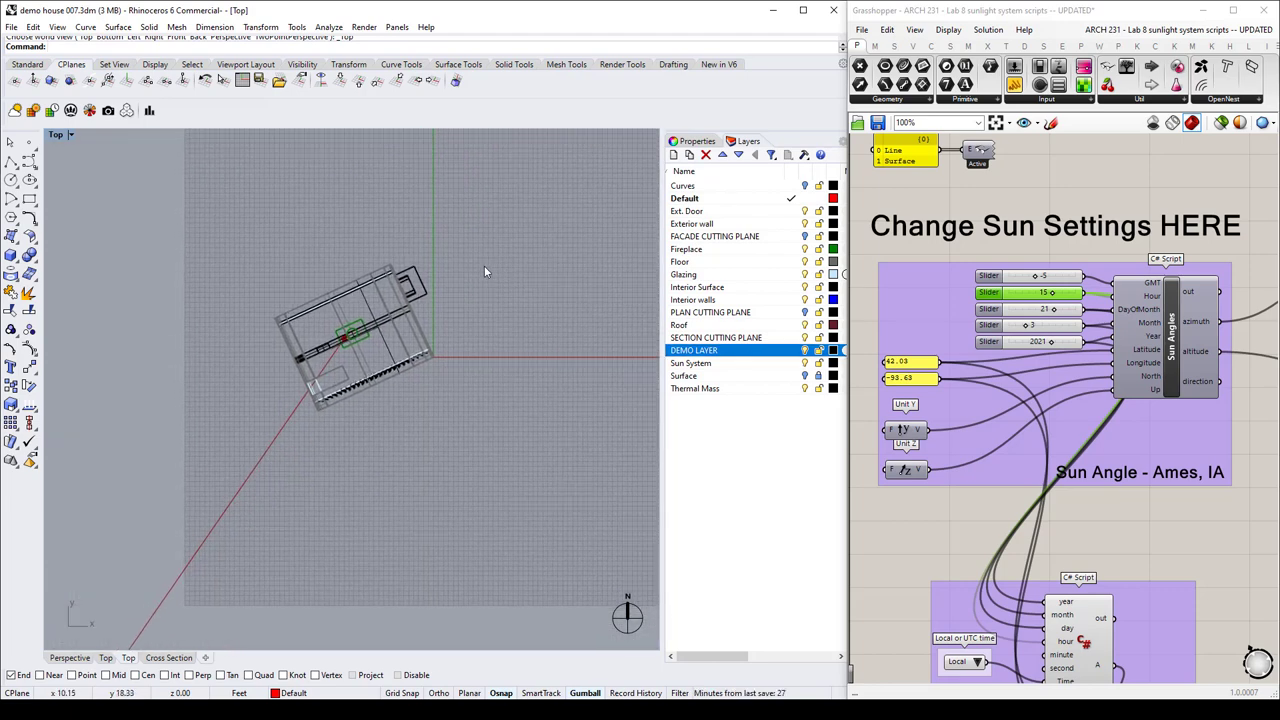
Draw a clipping plane rectangle over the house plan with the cl command.
type("cl")
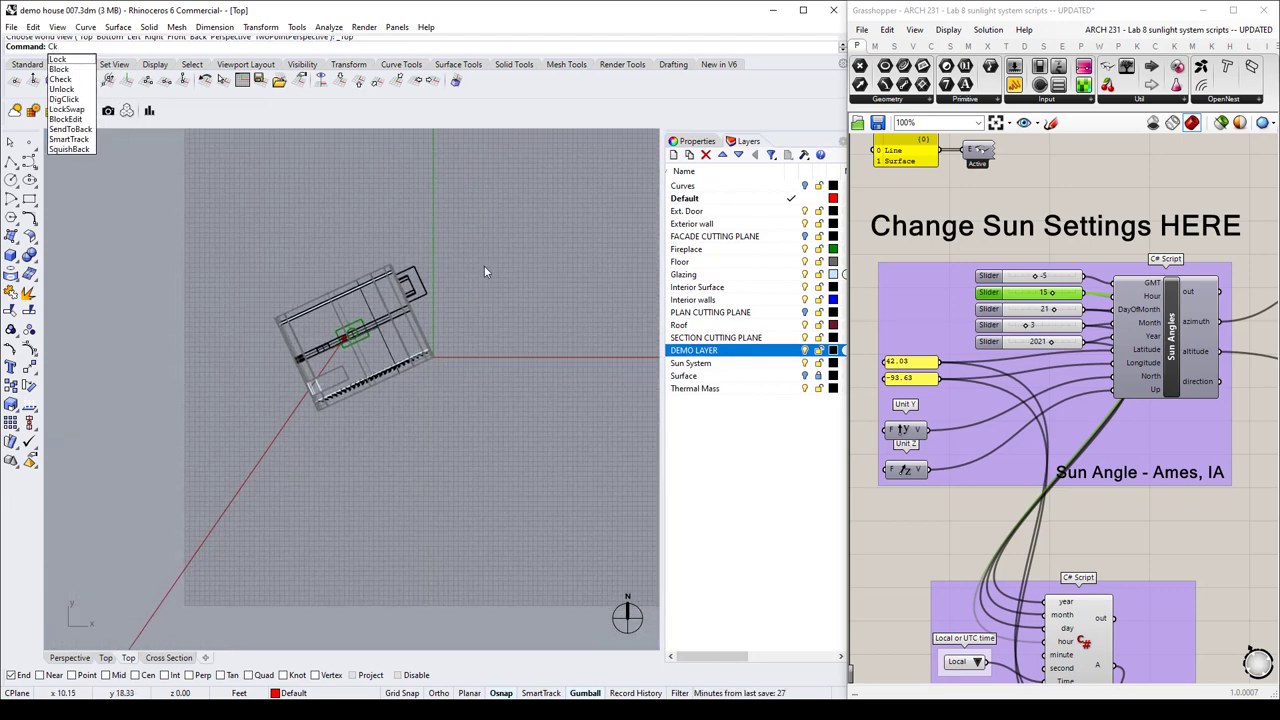
key("Return")
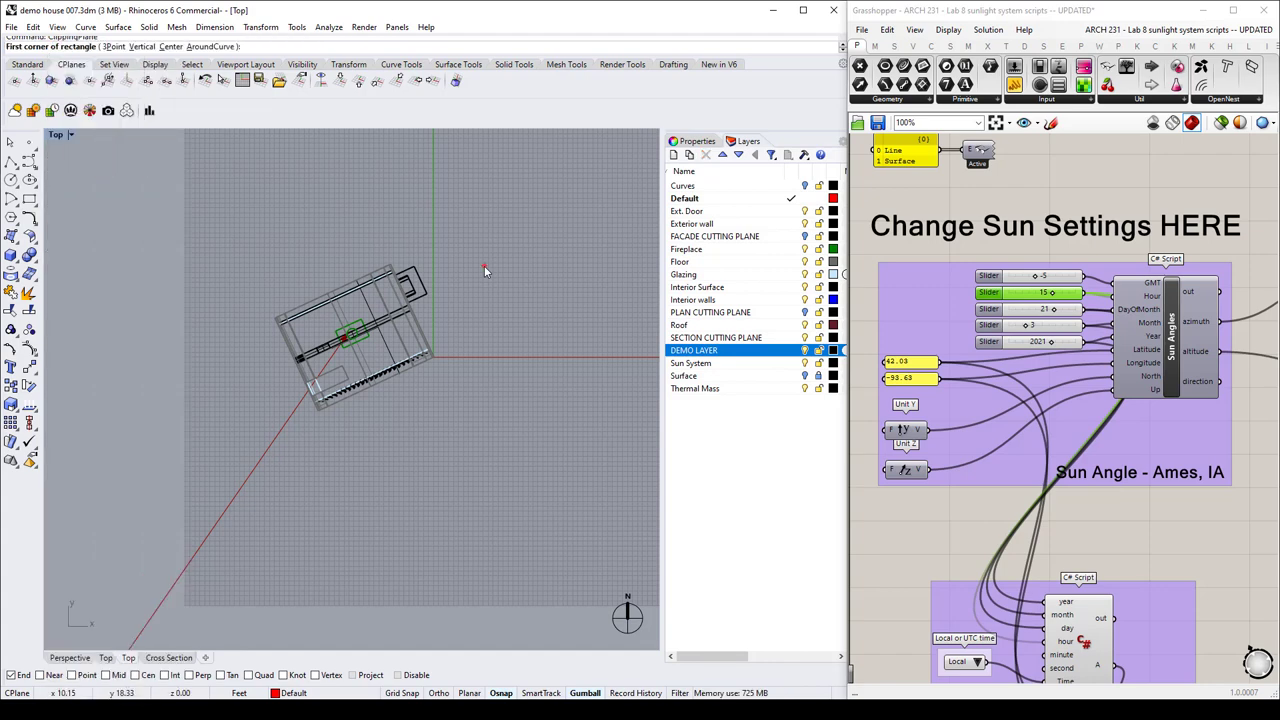
left_click(239, 238)
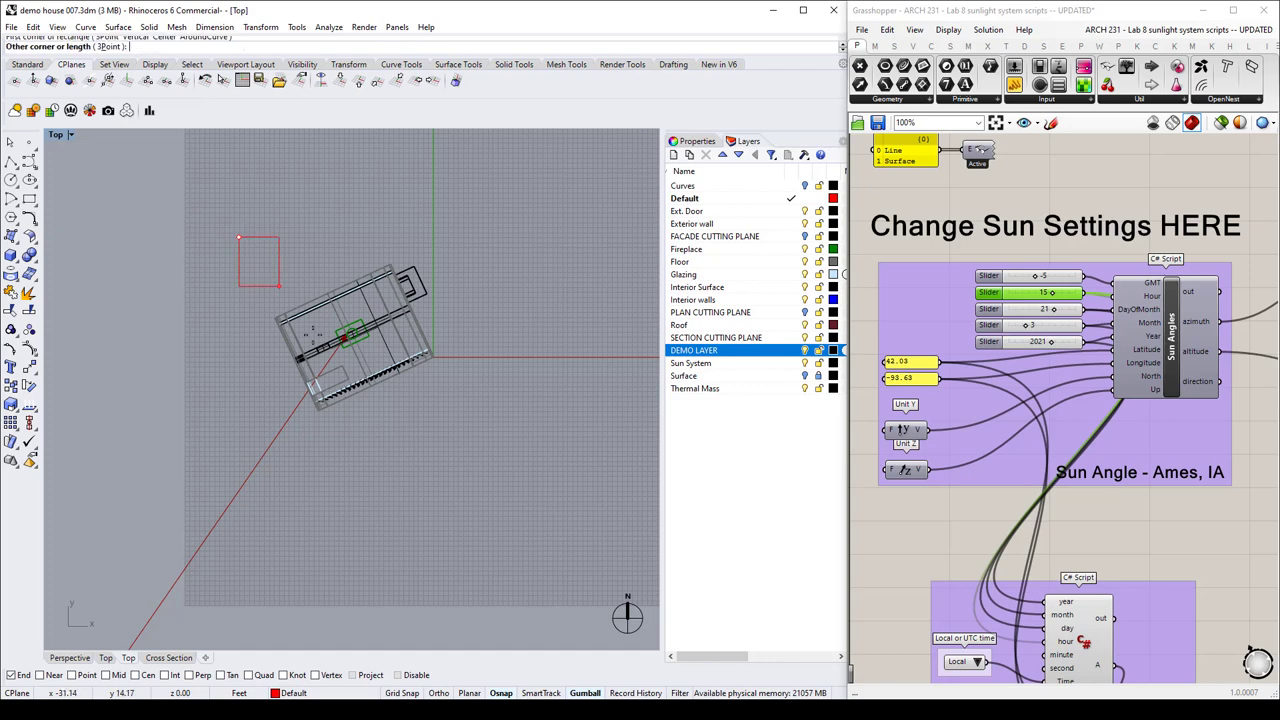
left_click(481, 443)
left_click(460, 477)
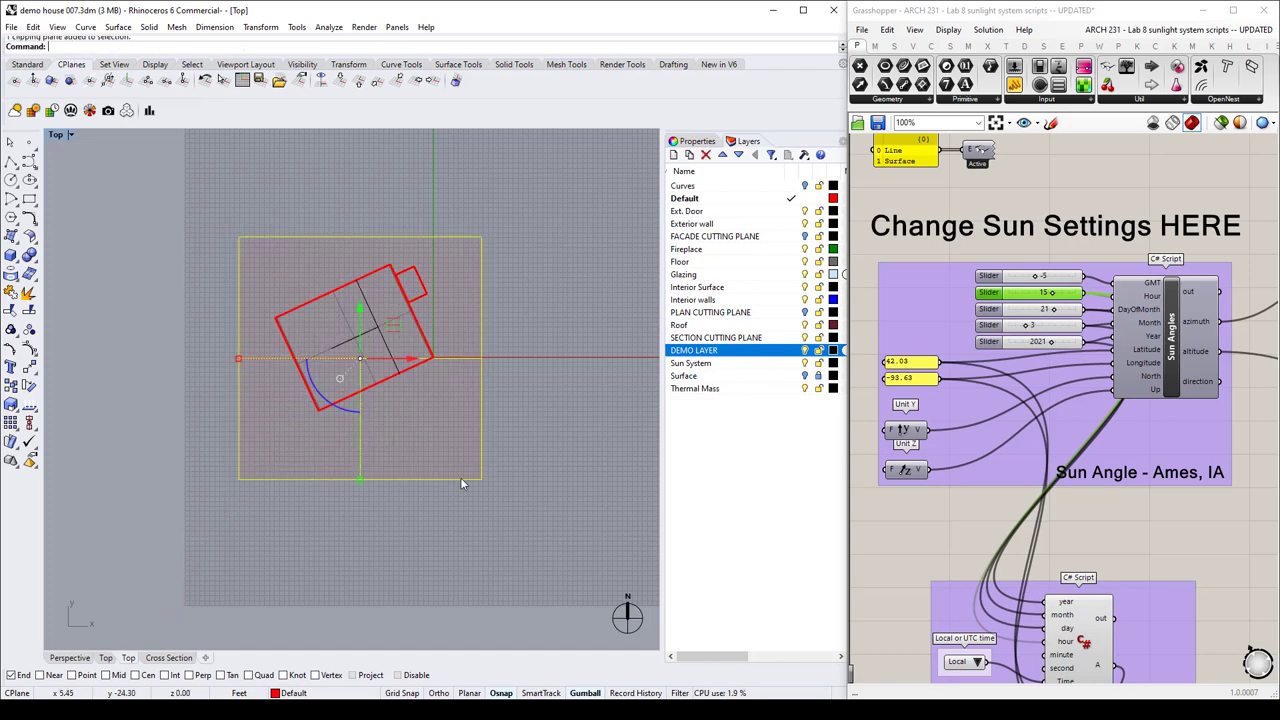
Move the clipping plane onto DEMO LAYER and set that layer's colour to red.
left_click(293, 693)
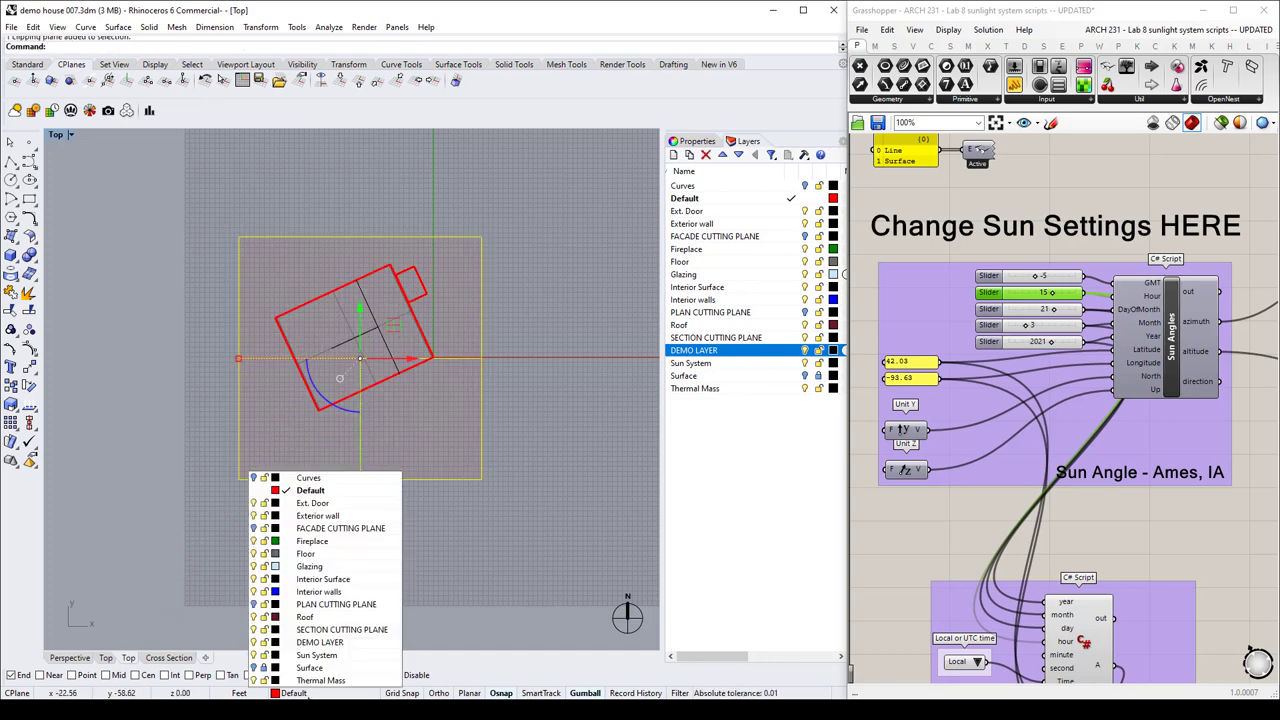
left_click(320, 642)
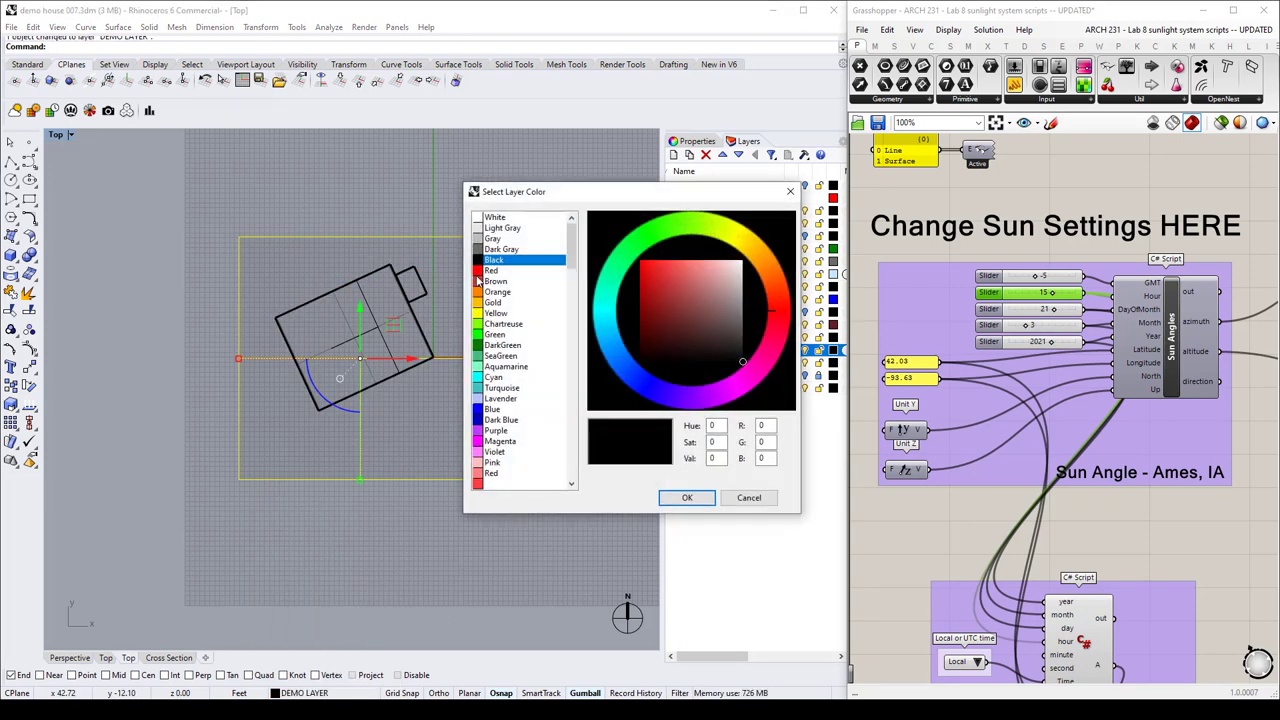
left_click(491, 270)
left_click(684, 497)
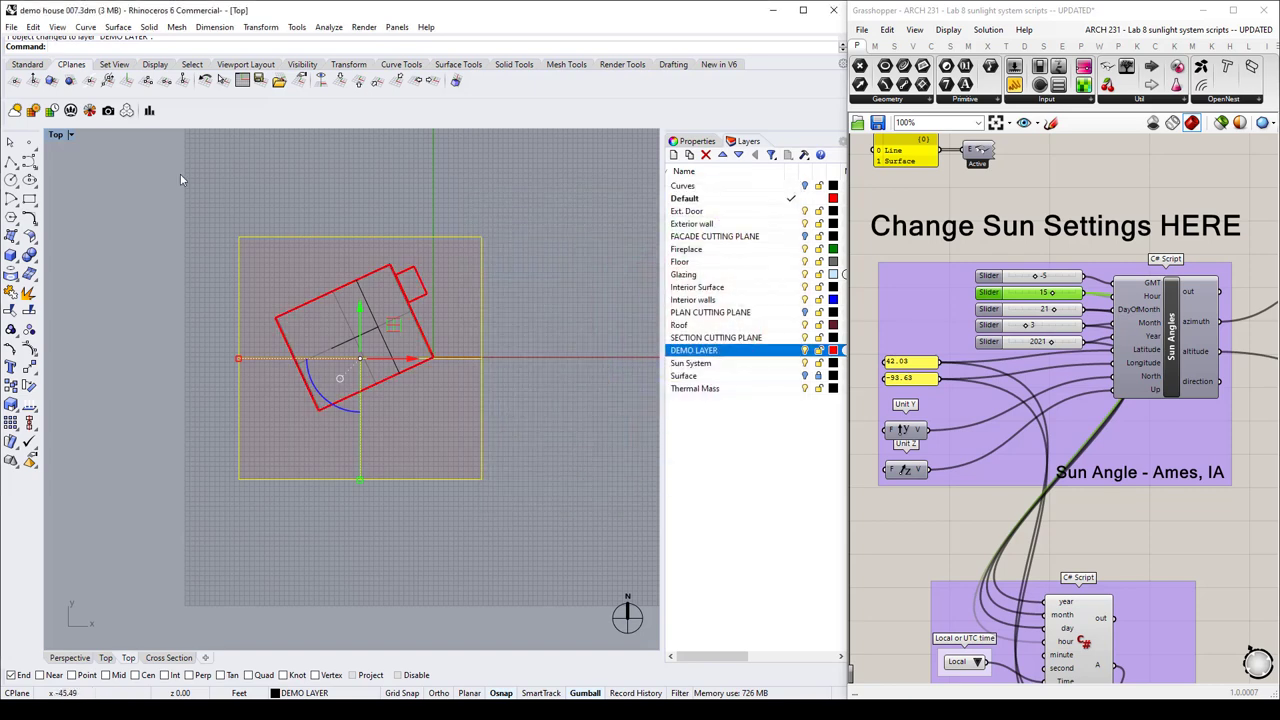
left_click(72, 134)
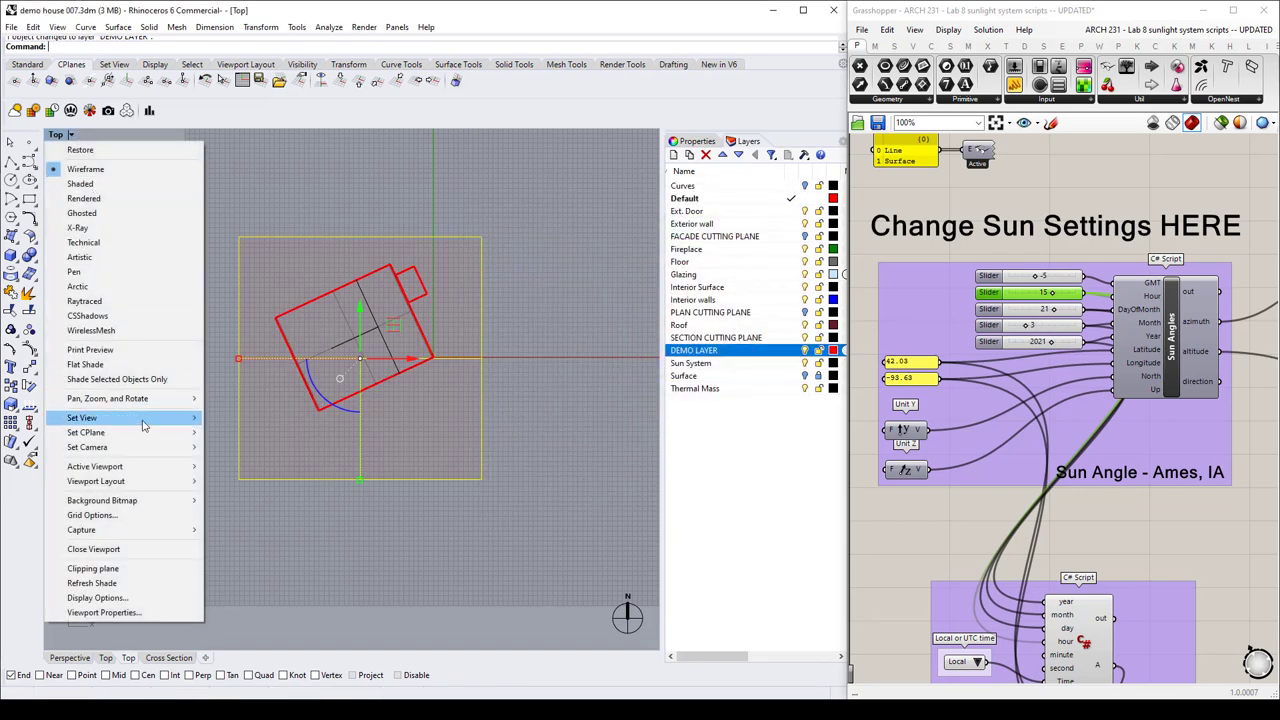
In Perspective, raise the red clipping plane about 30 ft with the Gumball, then restore four viewports.
mouse_move(145, 418)
left_click(243, 525)
right_click_drag(415, 520, 378, 525)
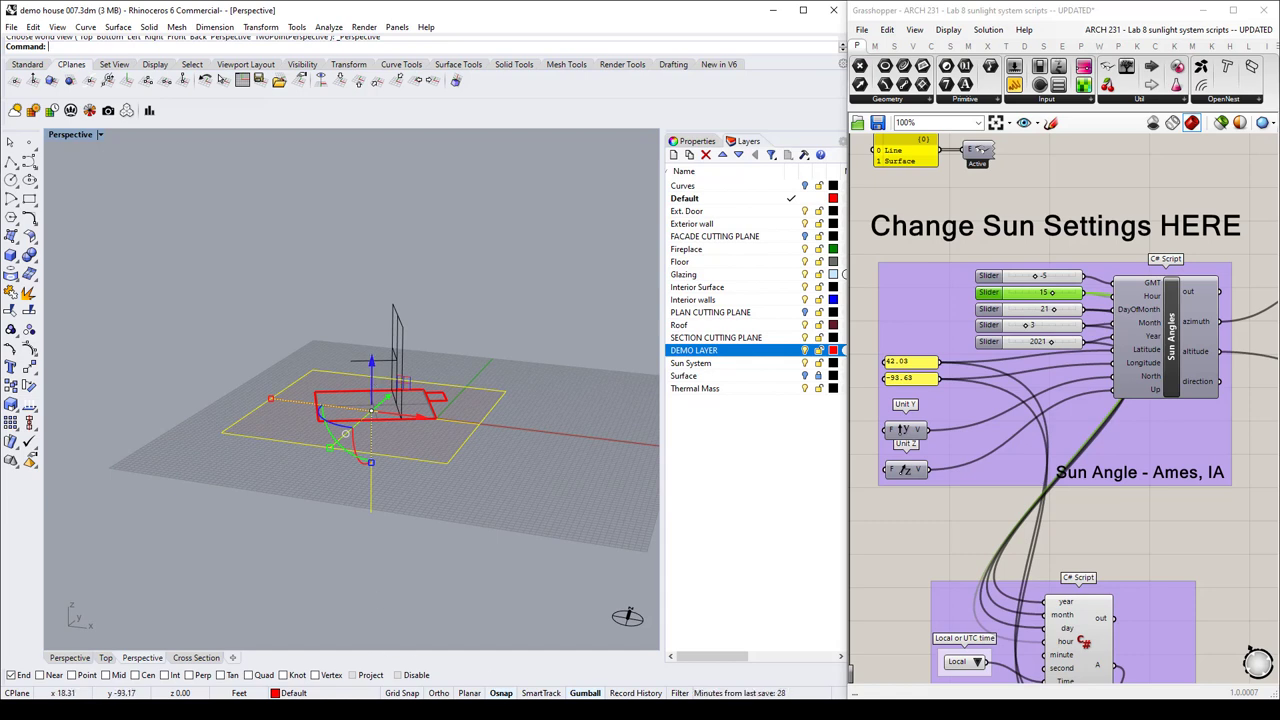
left_click(597, 693)
left_click(599, 693)
left_click_drag(372, 360, 381, 328)
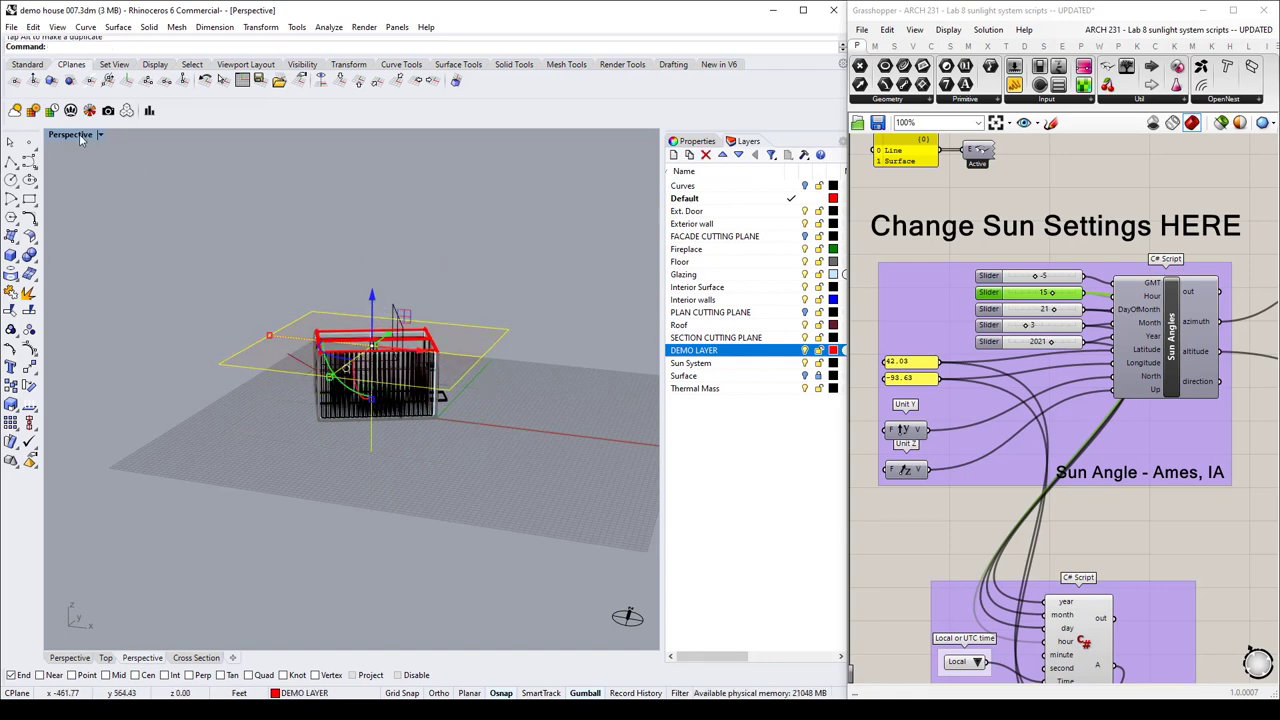
double_click(80, 135)
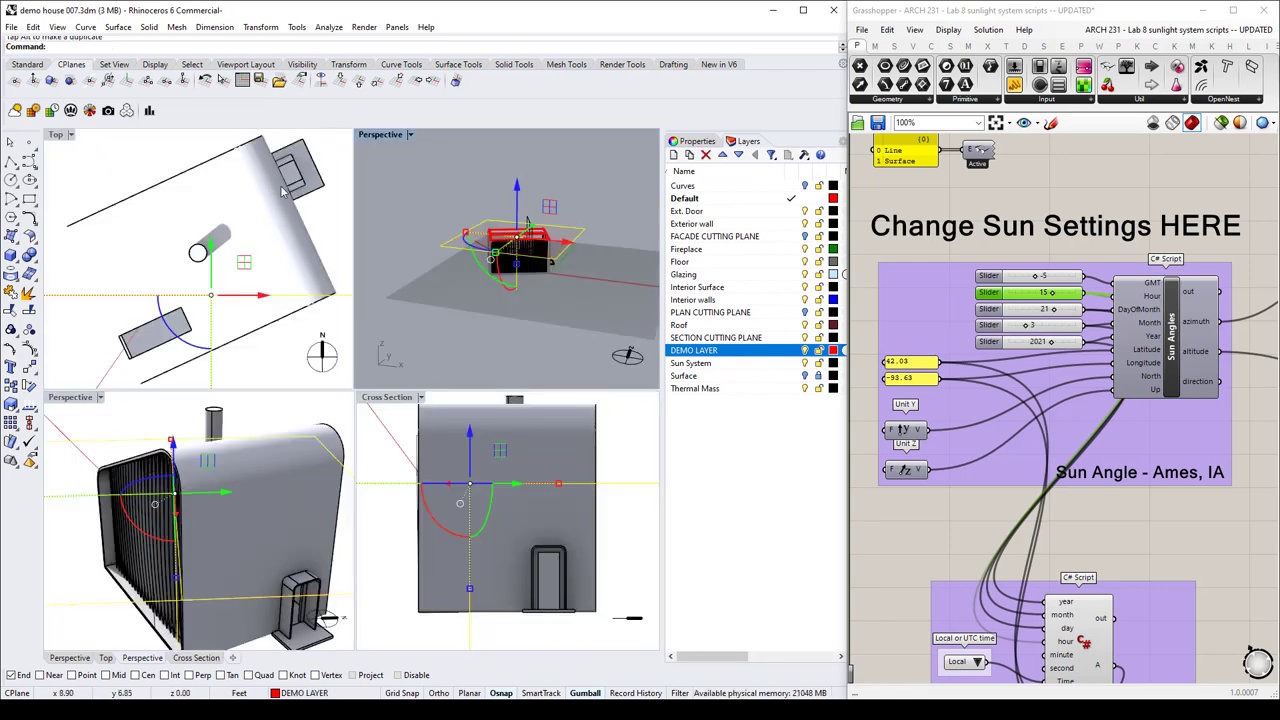
Set the Top view to Wireframe and tick Top under the clipping plane's Views Clipped.
left_click(70, 135)
left_click(84, 169)
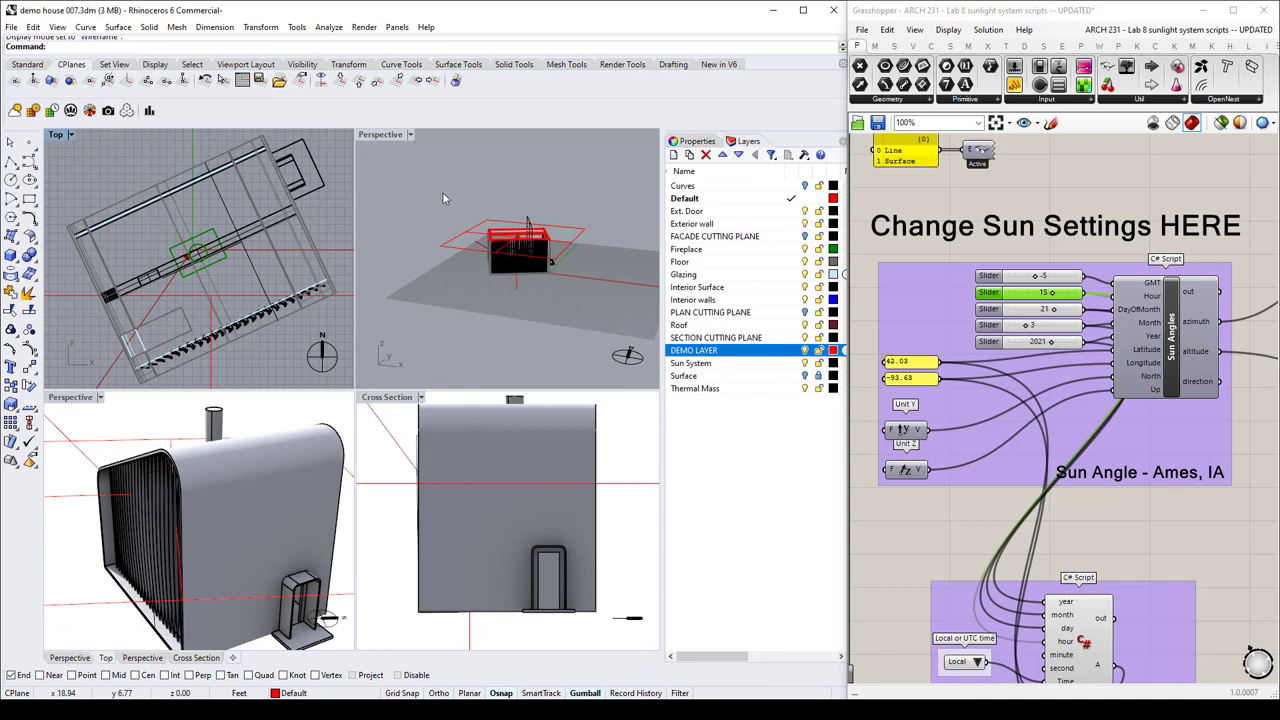
left_click(697, 141)
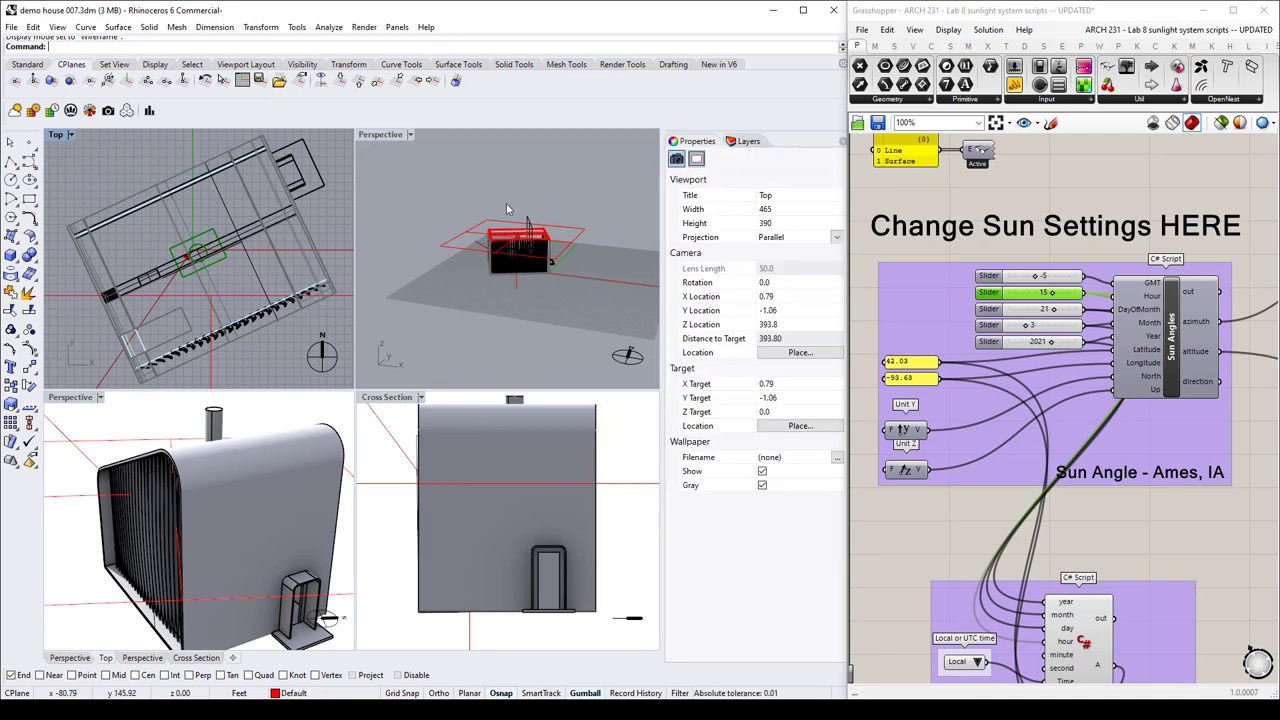
left_click(580, 243)
left_click(580, 243)
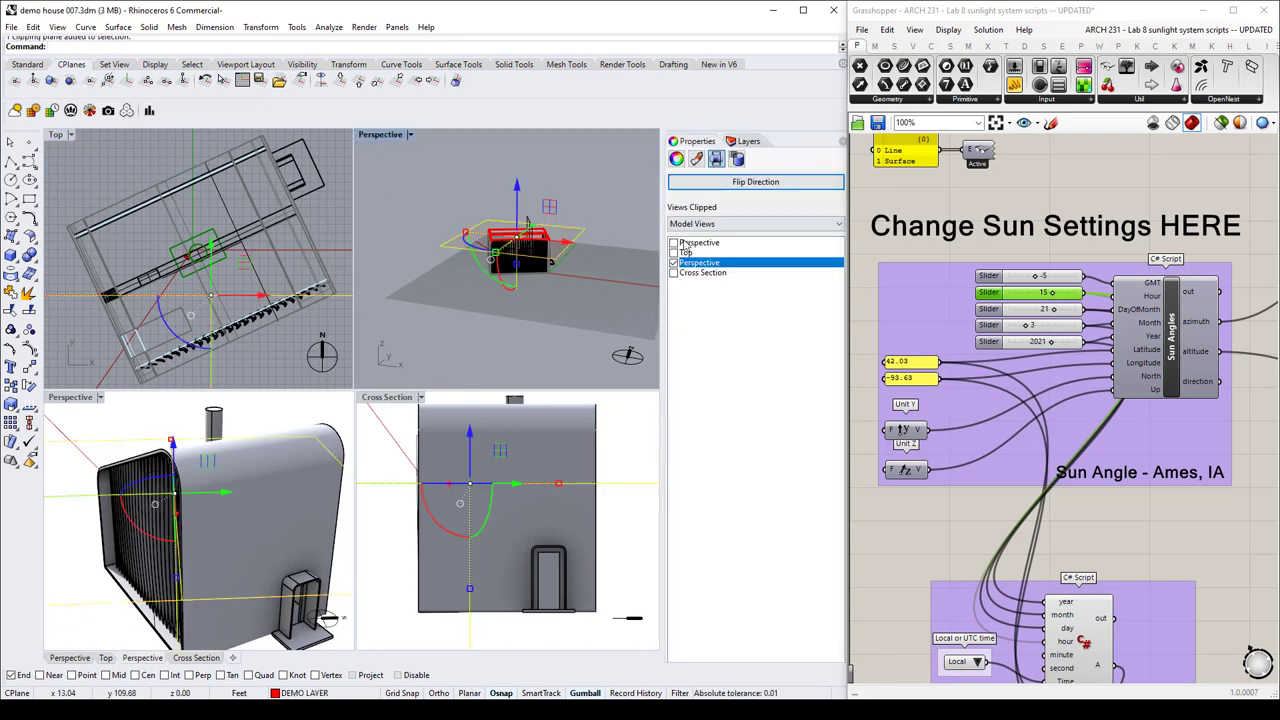
left_click(674, 262)
left_click(674, 252)
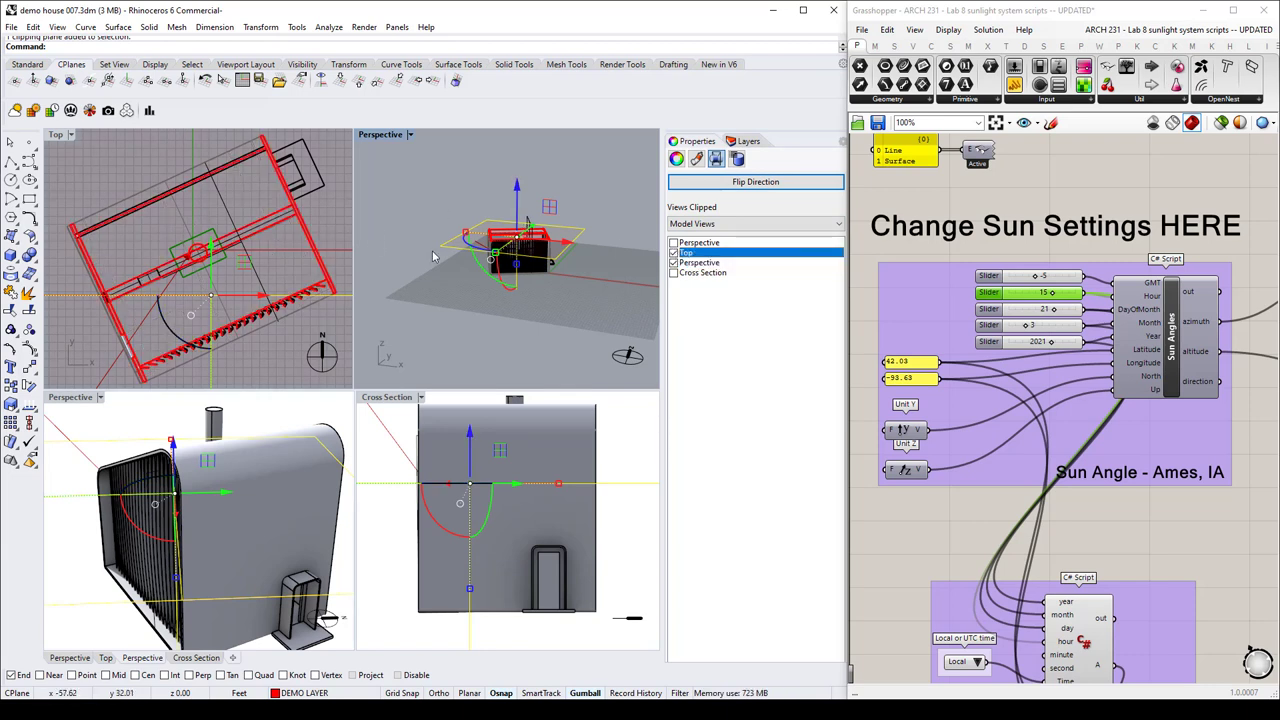
left_click(589, 202)
Switch the upper-right viewport to the Front view.
type("F")
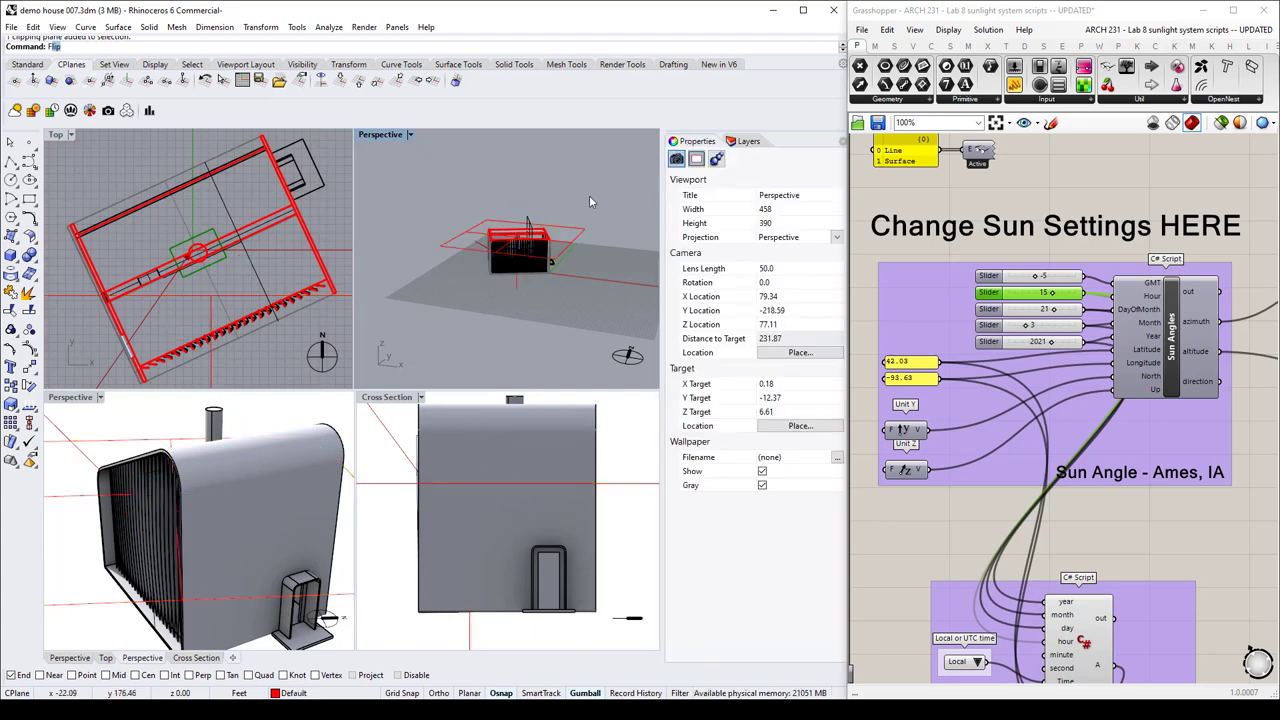
type("r")
key("BackSpace")
type("in")
key("BackSpace")
key("BackSpace")
type("ront")
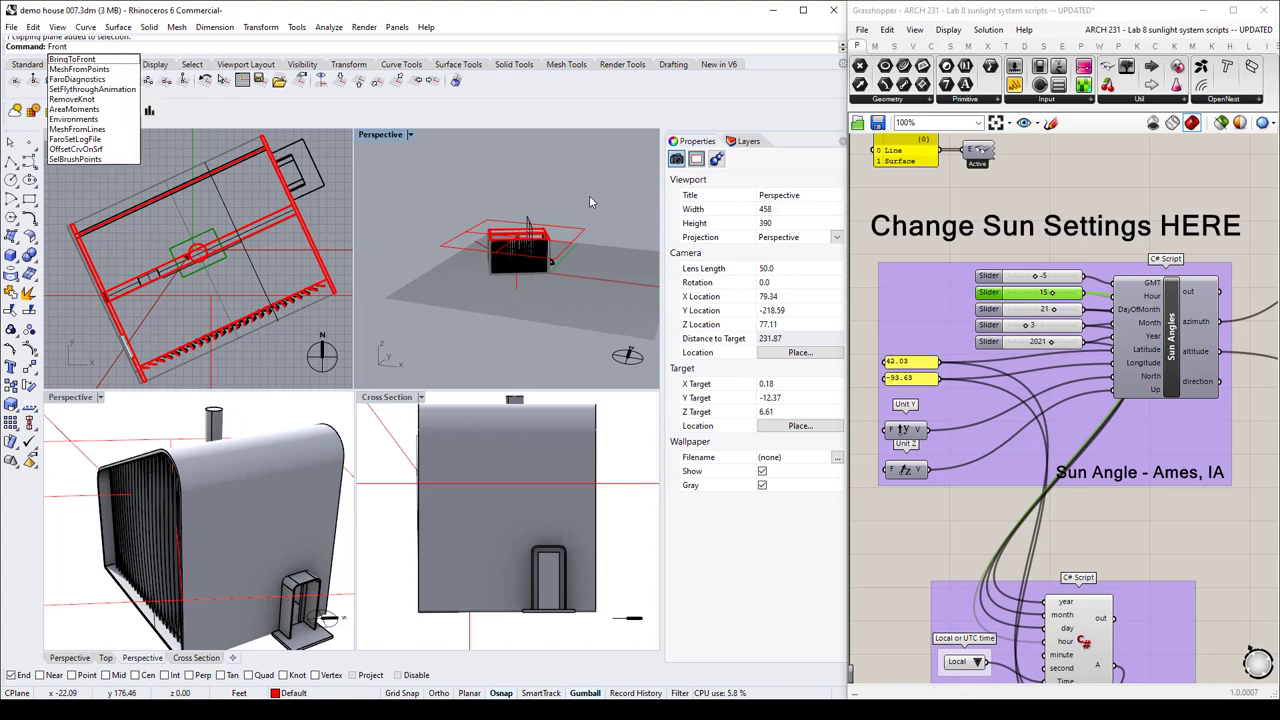
key("Return")
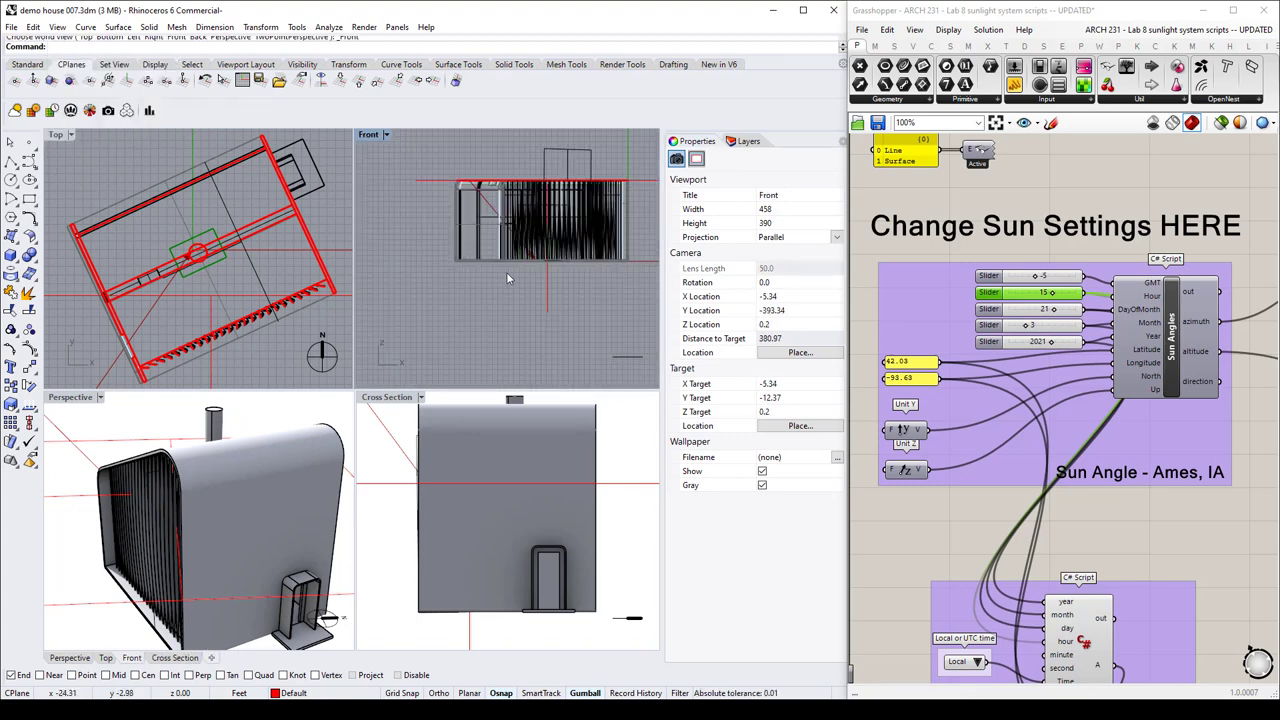
key("ctrl+v")
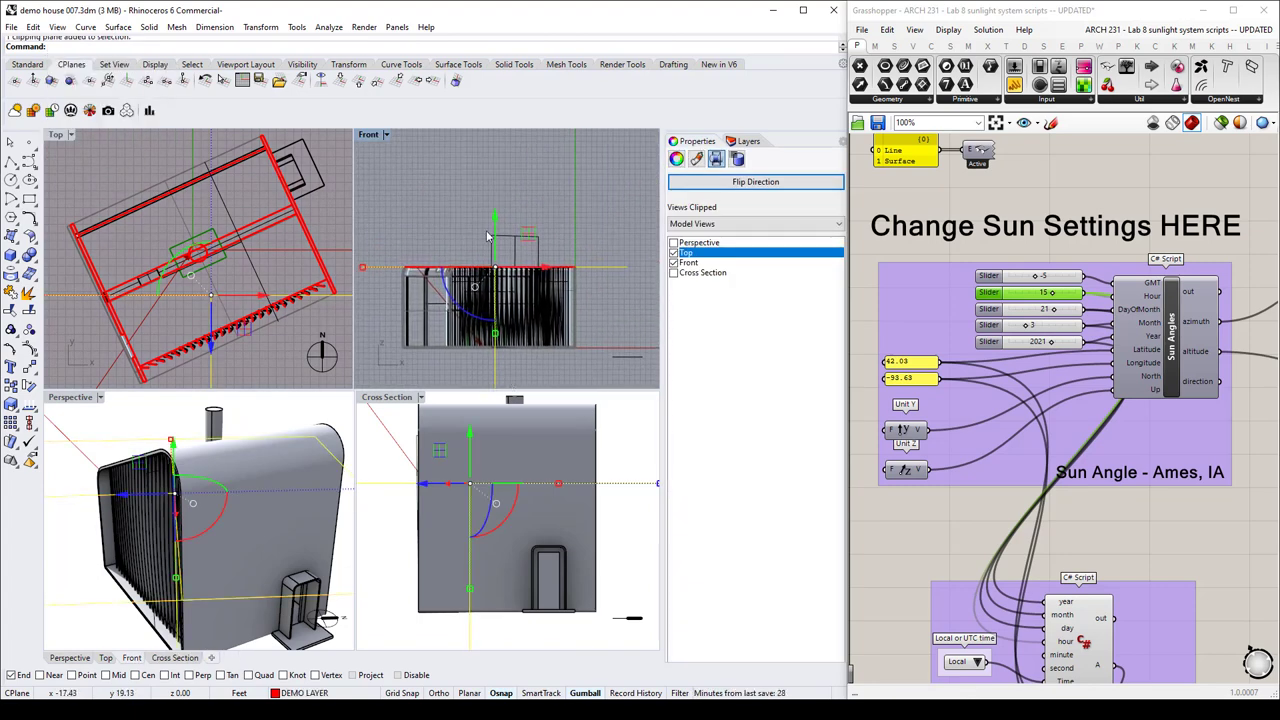
Lower the clipping plane through the house and uncheck Front under Views Clipped.
mouse_move(496, 230)
left_mouse_down()
mouse_move(500, 213)
mouse_move(500, 246)
left_mouse_up()
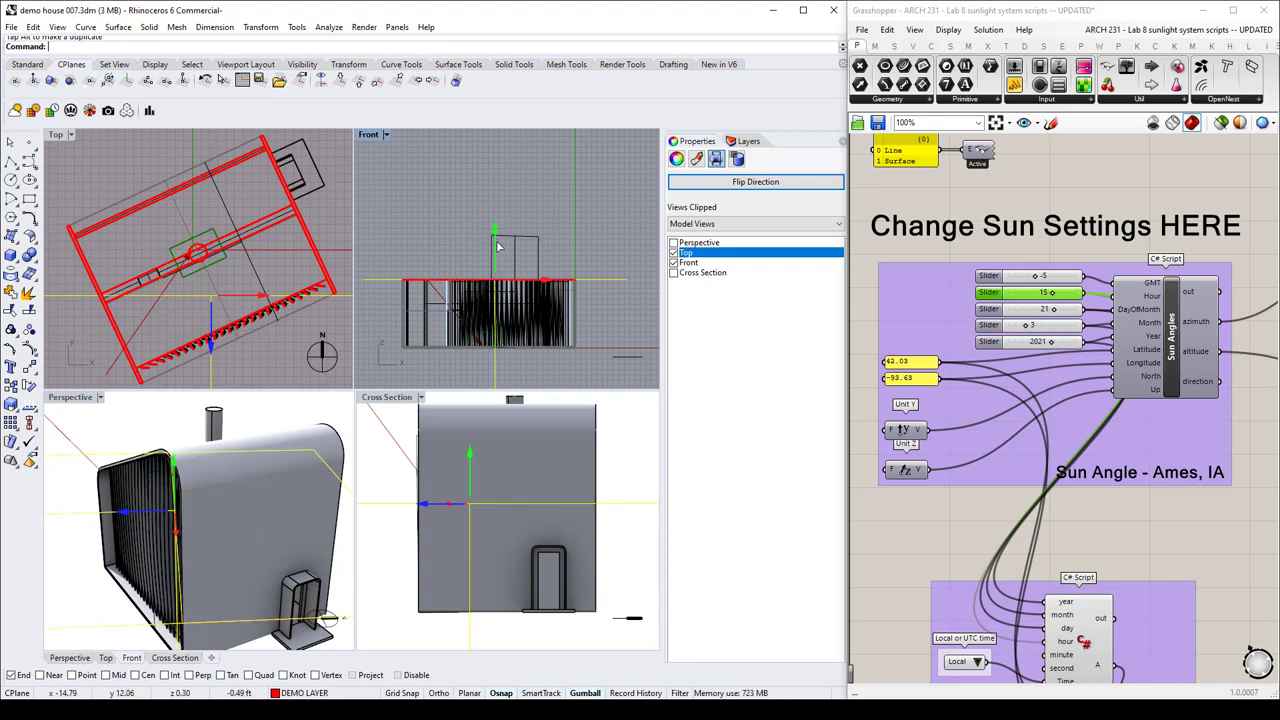
left_click_drag(496, 243, 500, 277)
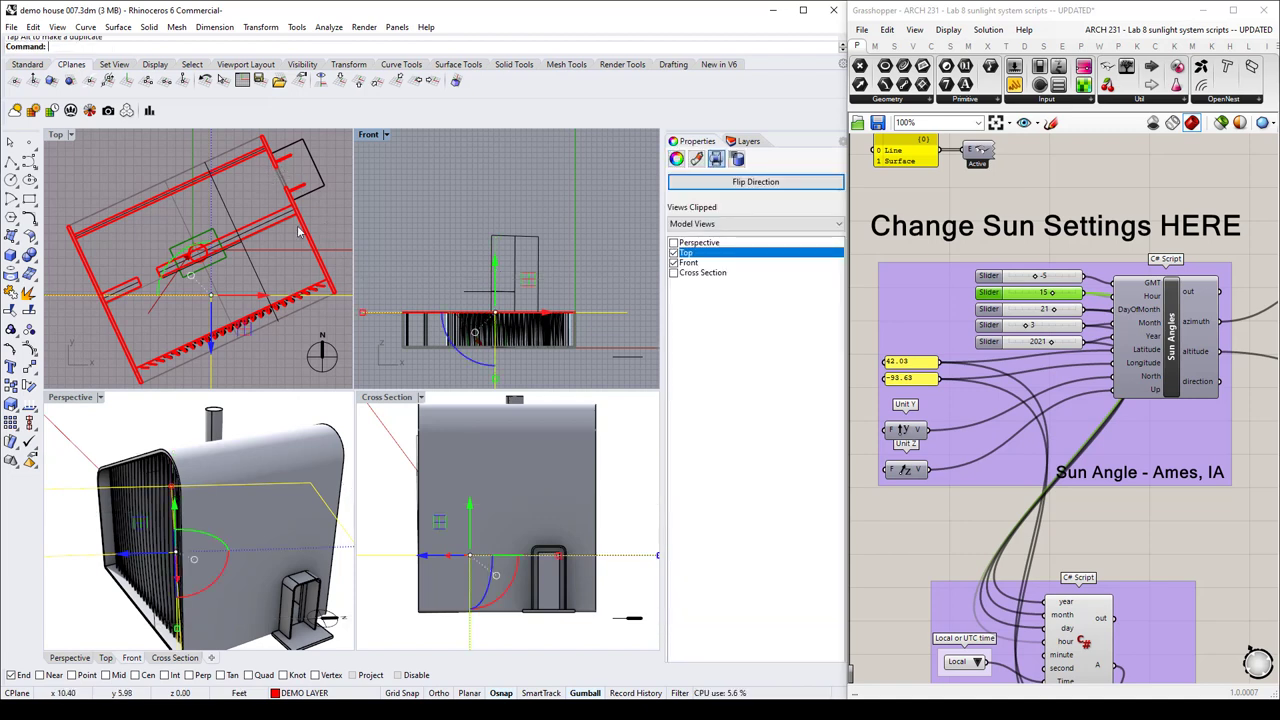
left_click(676, 264)
Flip the other clipping plane's cutting direction several times, then deselect it.
left_click(534, 146)
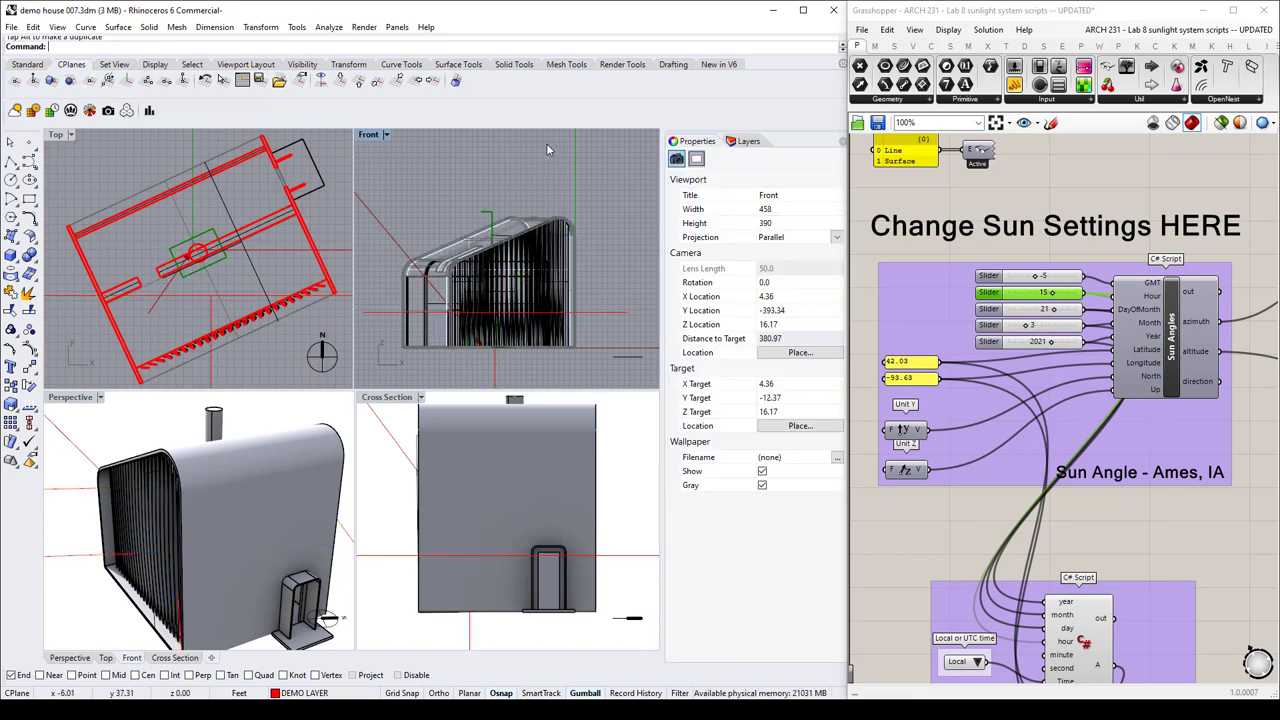
left_click(433, 380)
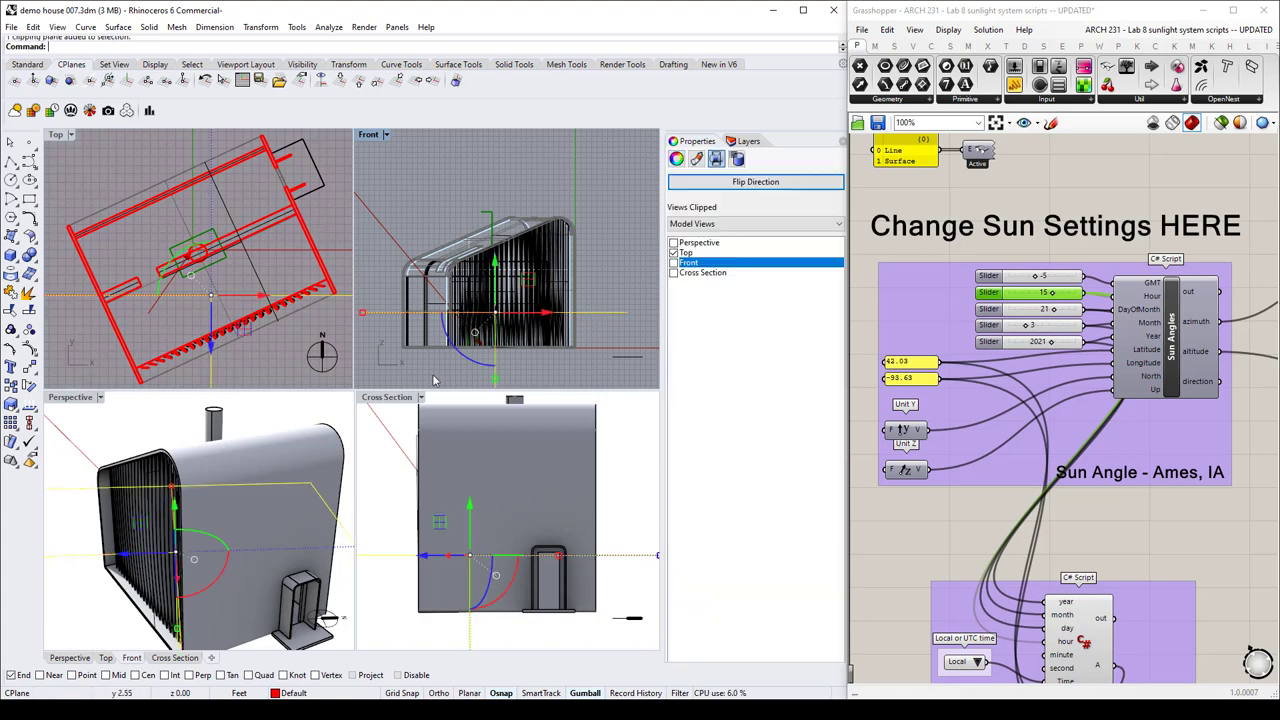
left_click(726, 185)
left_click(726, 185)
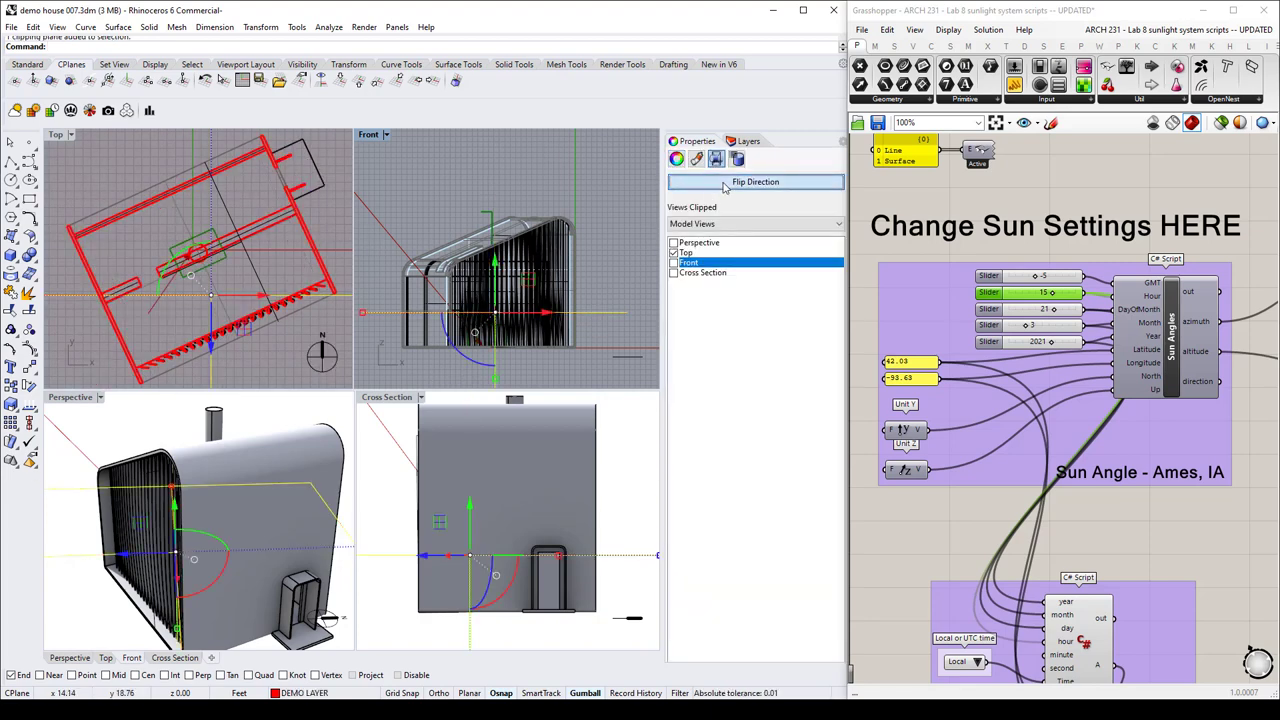
left_click(726, 185)
left_click(726, 185)
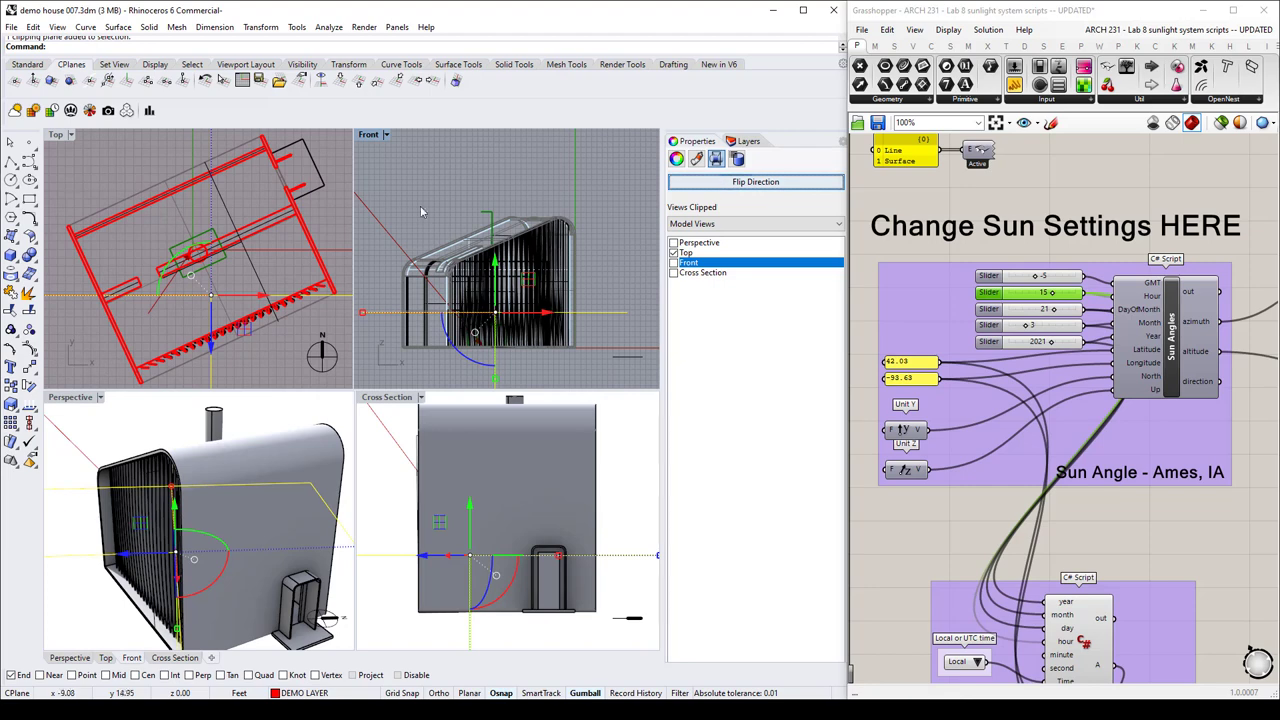
key("Escape")
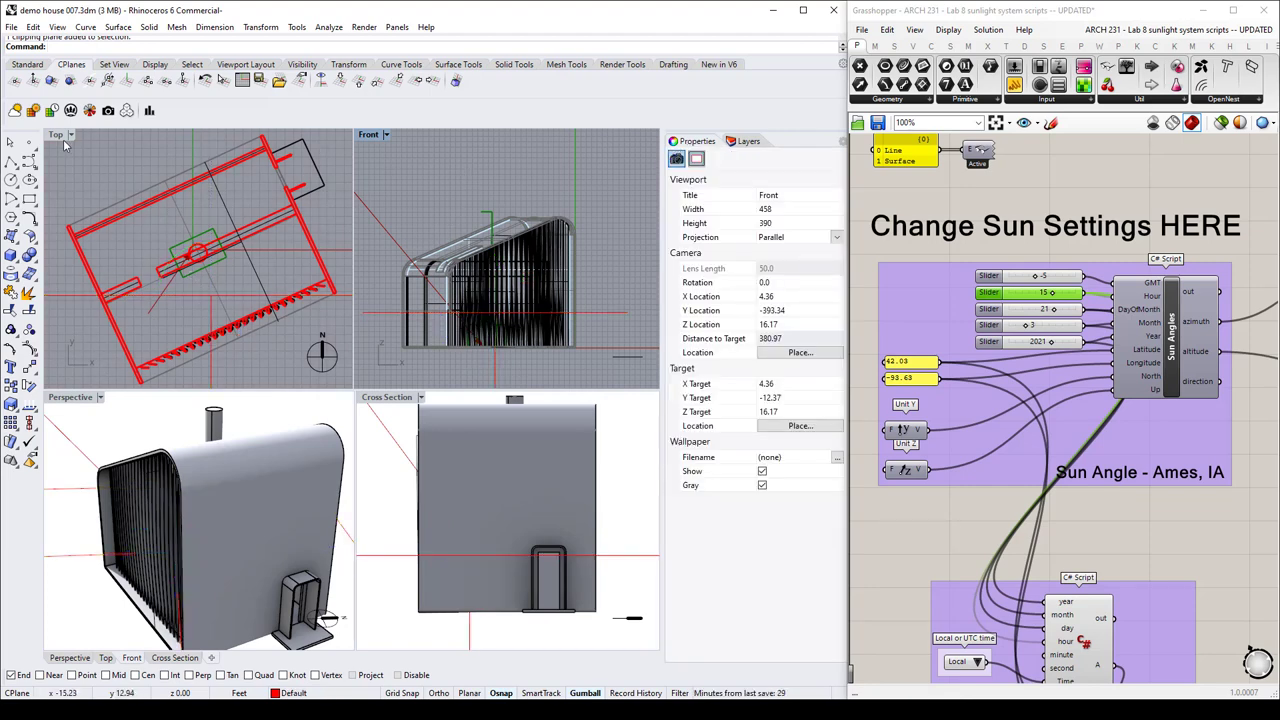
Maximize the Top view in Rendered shading and inspect the section clipping plane by selecting it.
double_click(57, 134)
left_click(71, 135)
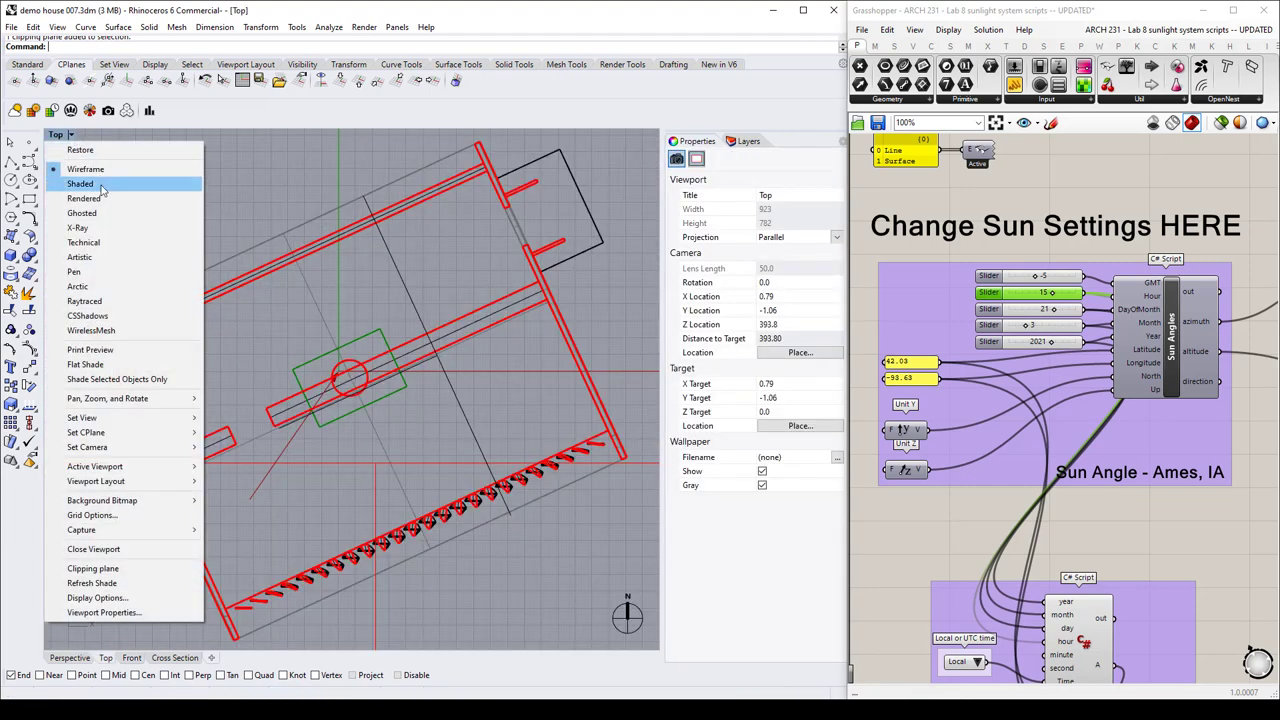
left_click(85, 198)
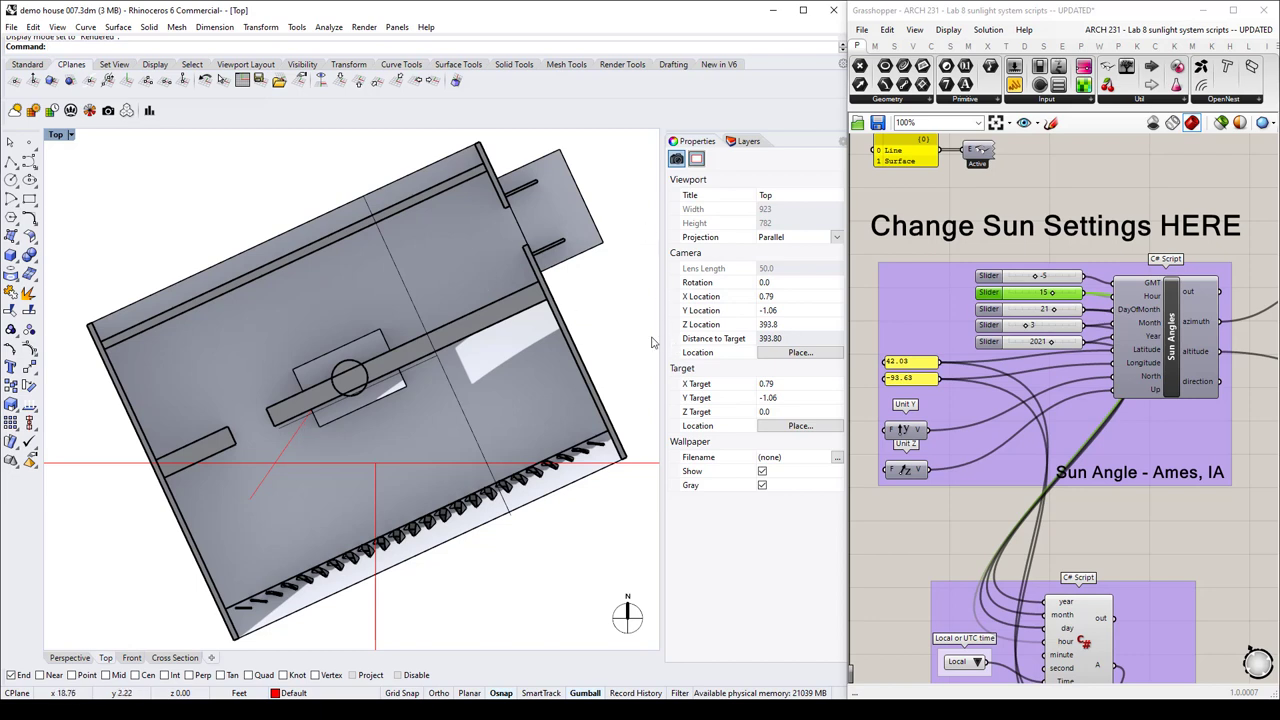
left_click(738, 140)
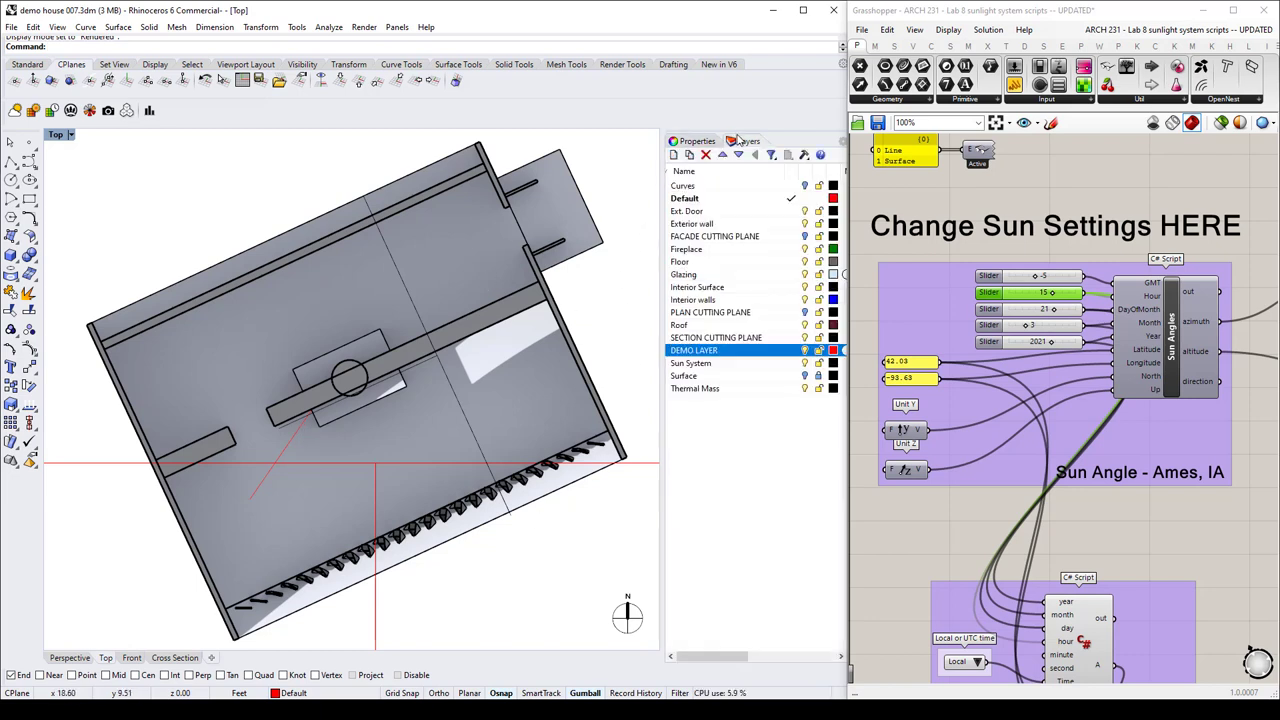
left_click(403, 285)
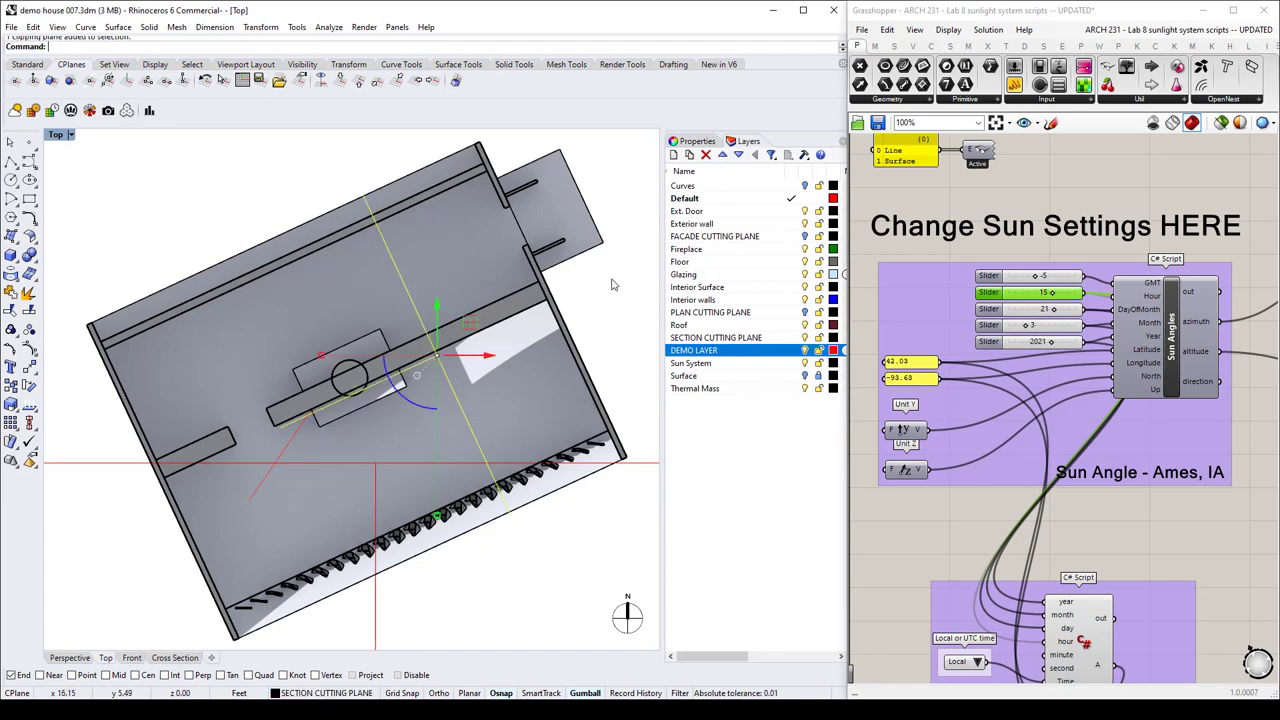
key("Escape")
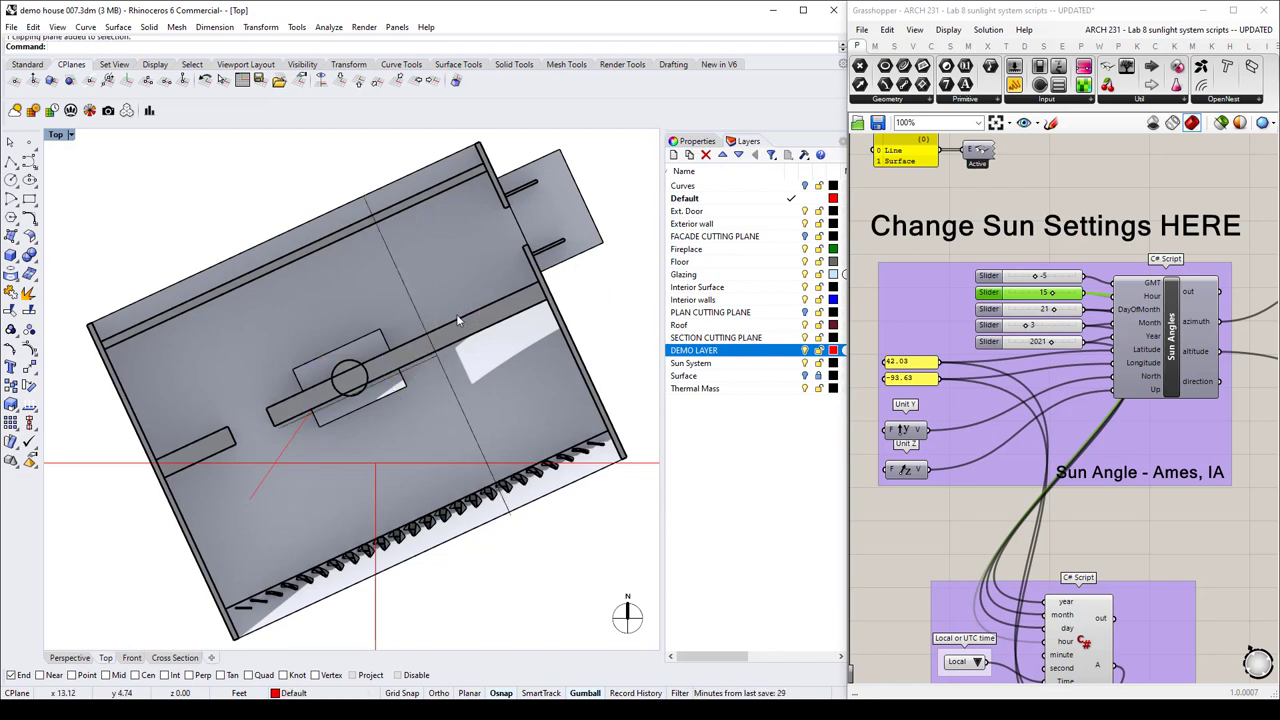
left_click(436, 337)
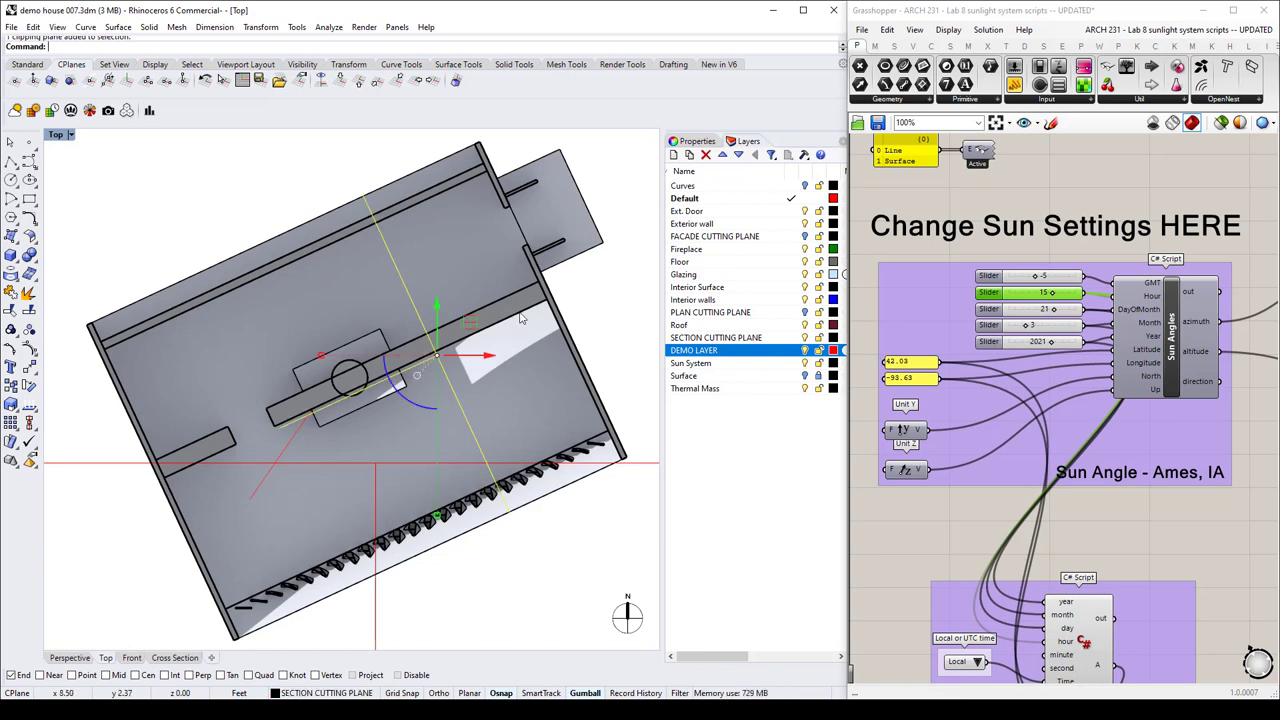
left_click(623, 294)
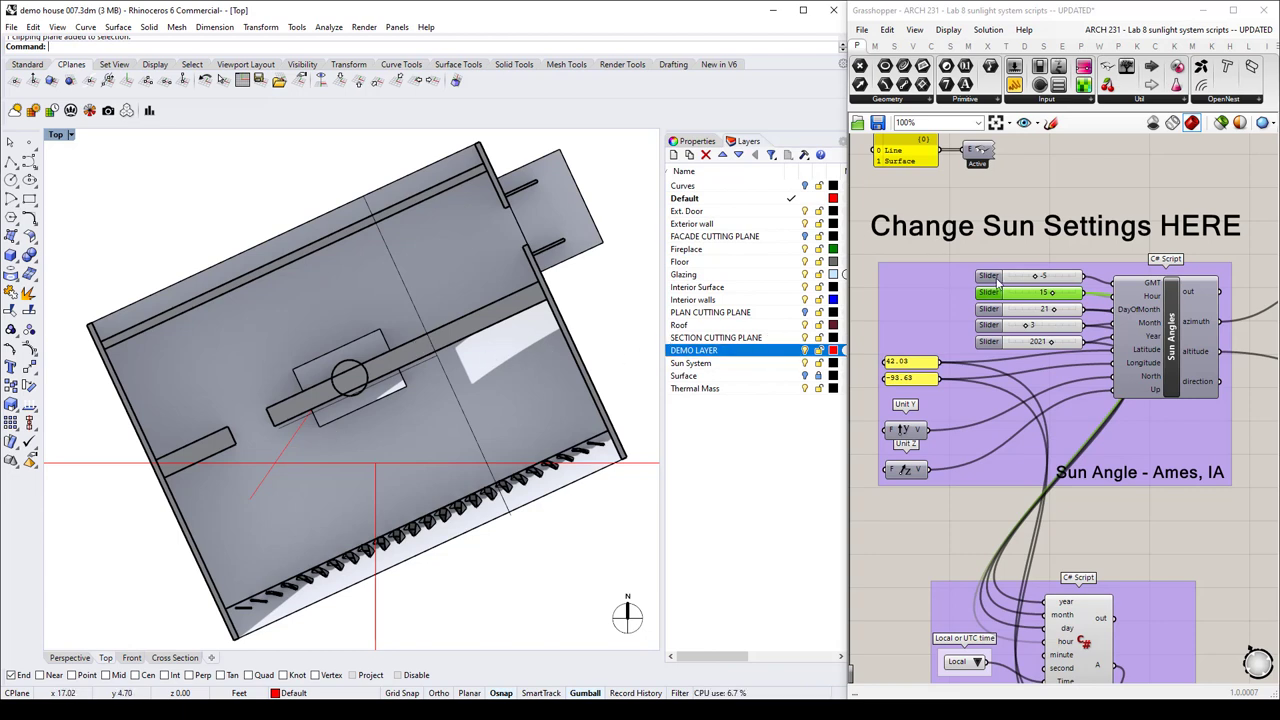
Change the sun Hour from 15 to 12, then to 9.
double_click(1047, 296)
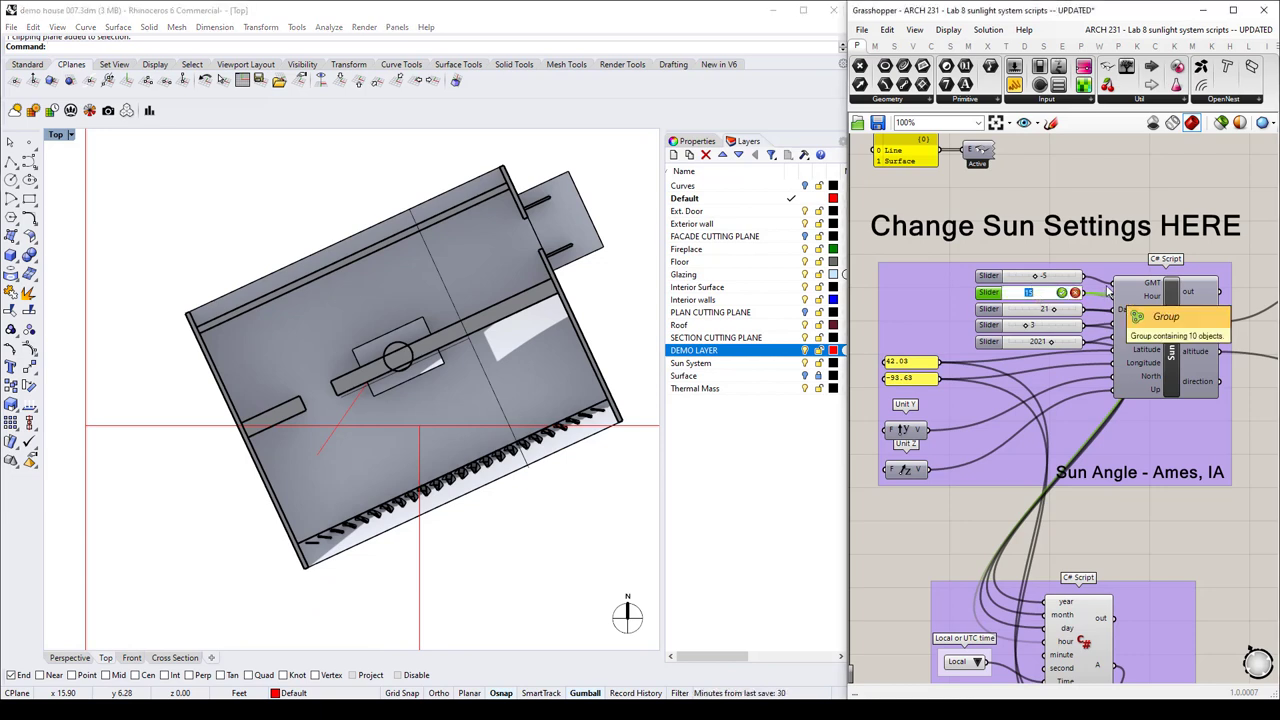
type("12")
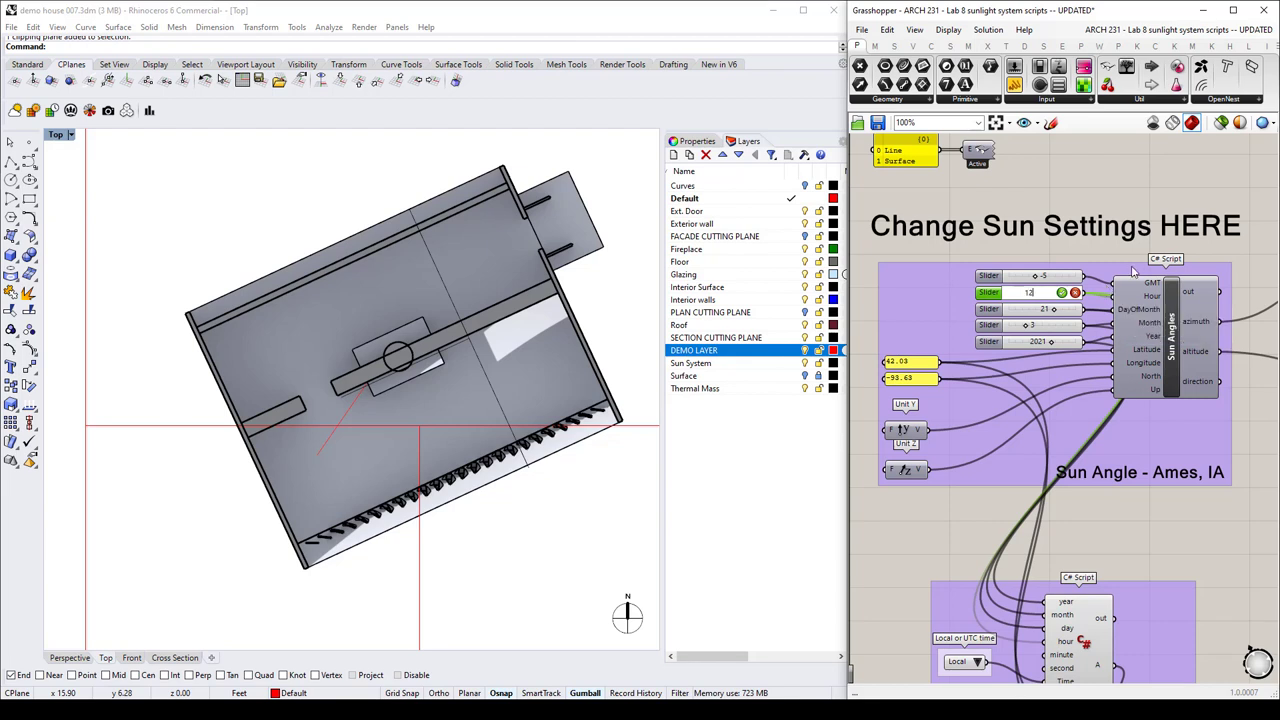
left_click(1061, 292)
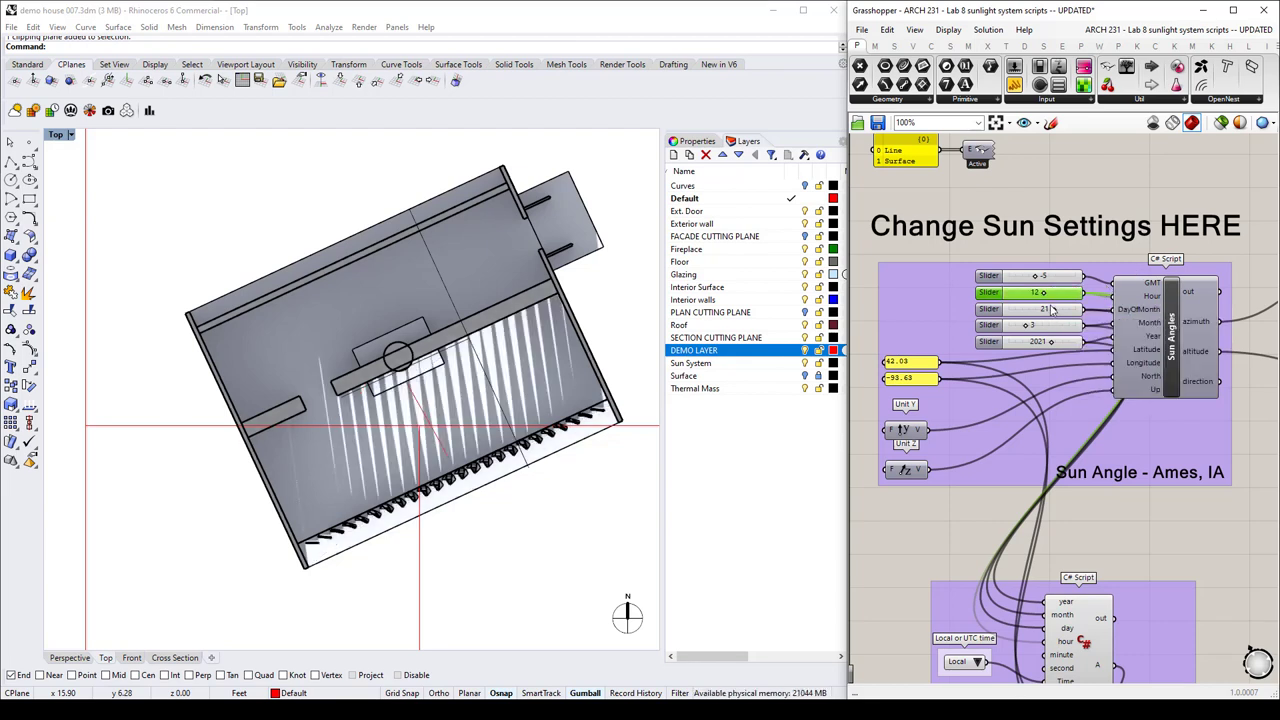
double_click(1052, 295)
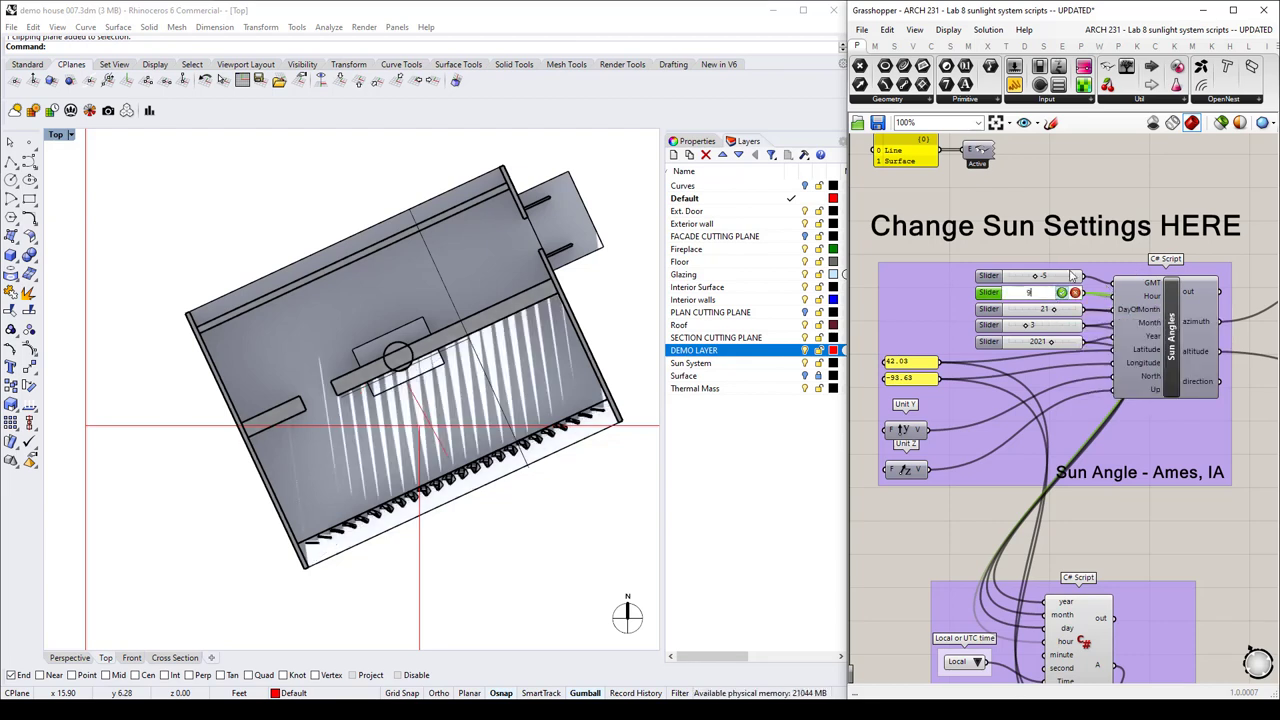
type("9")
left_click(1061, 292)
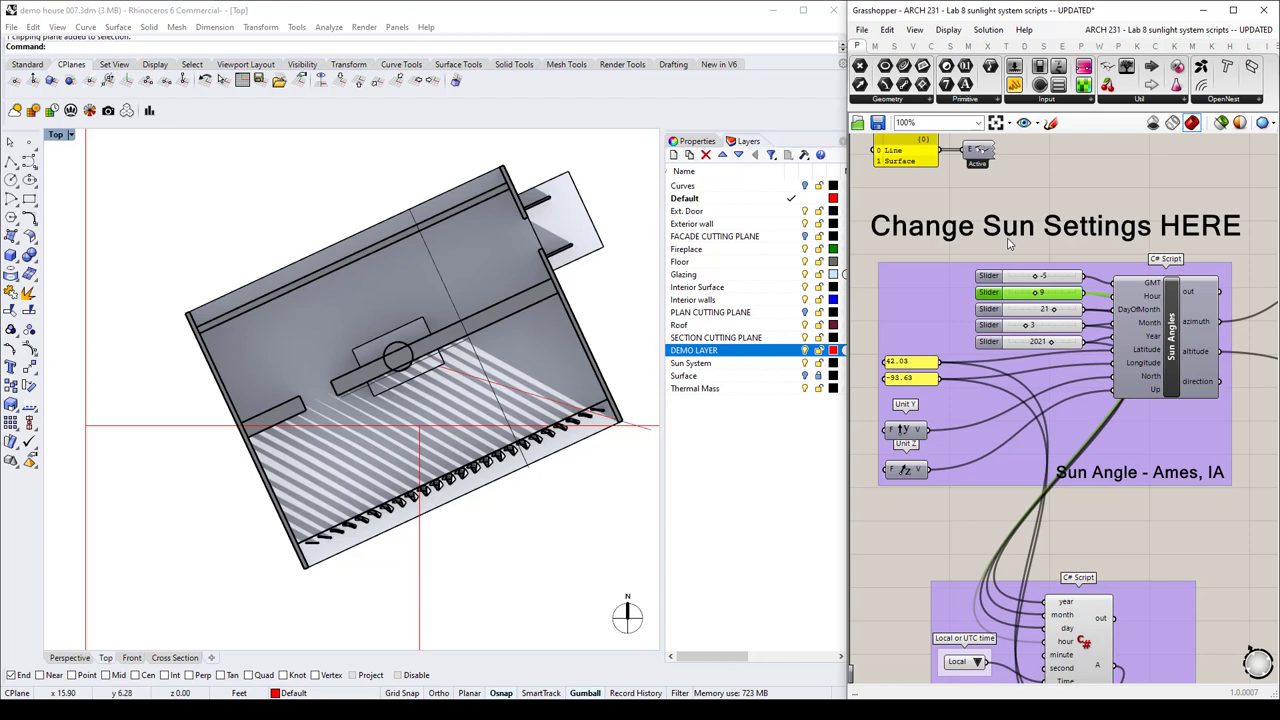
Pan the Grasshopper canvas across the Twisted Vertical Louvers and Attractor Apertures groups.
scroll(1012, 244, "down", 8)
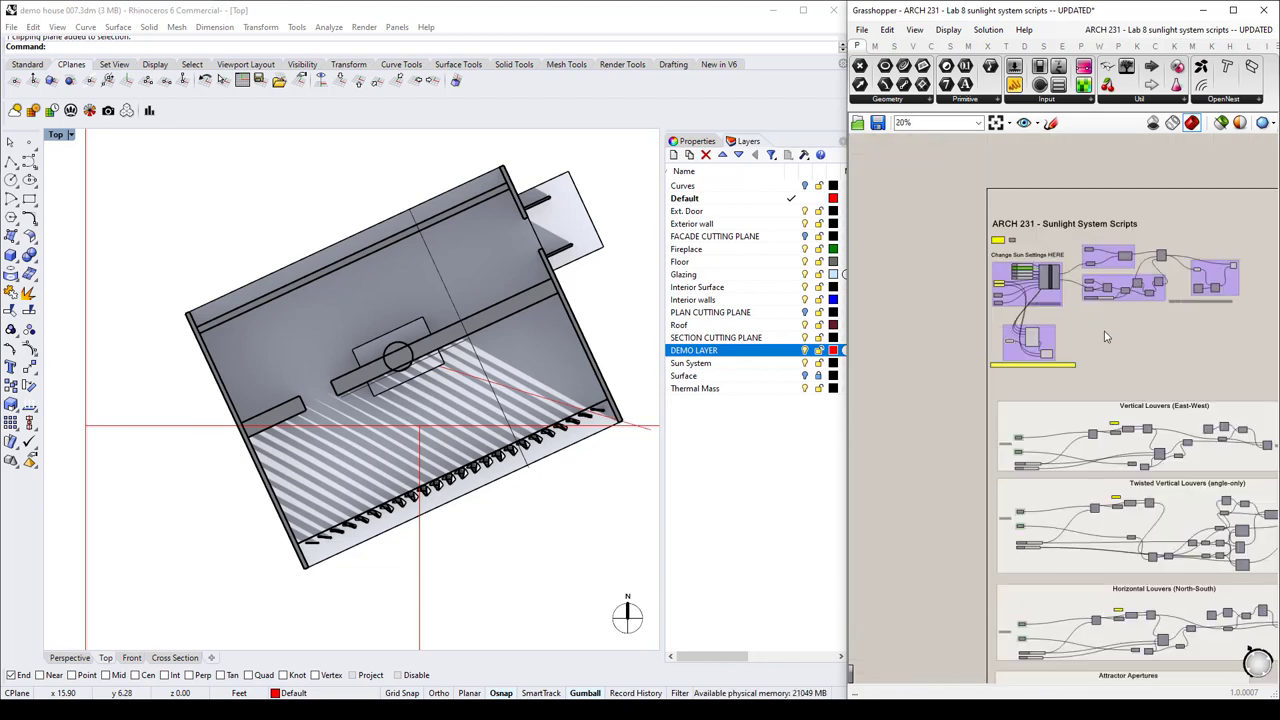
right_click_drag(1100, 420, 1040, 210)
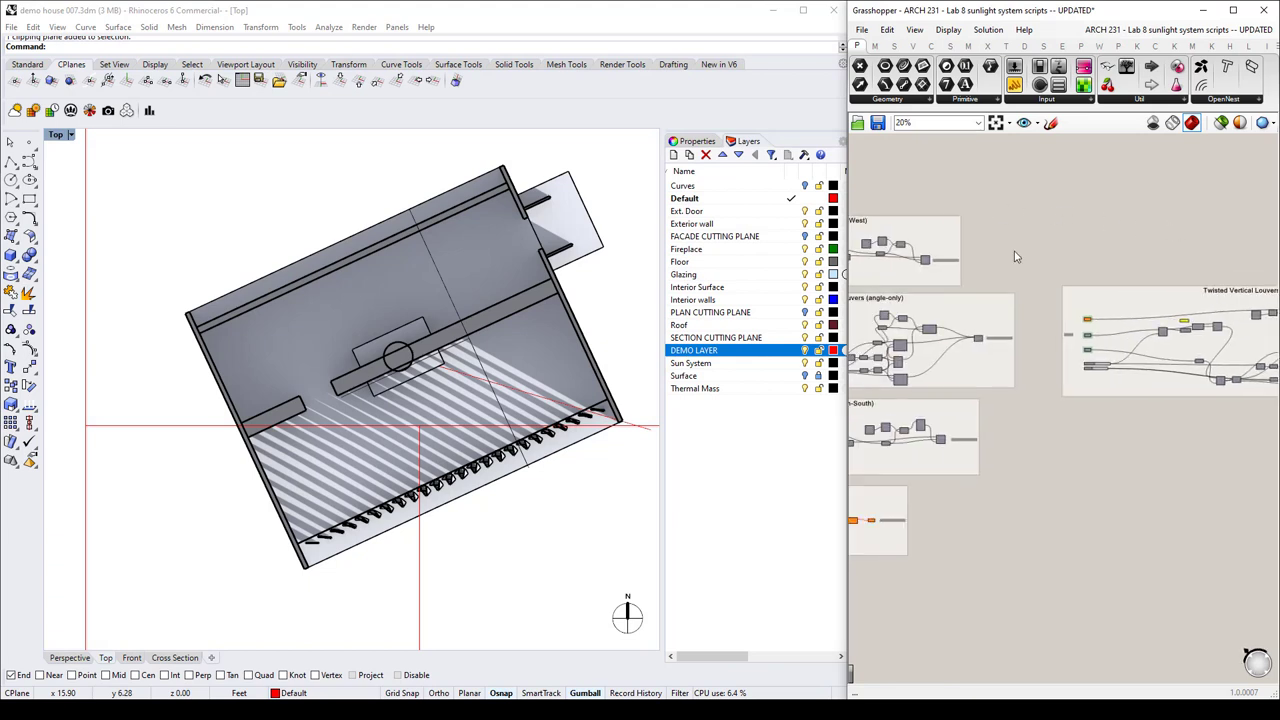
right_click_drag(1109, 275, 977, 243)
right_click_drag(1068, 250, 1213, 249)
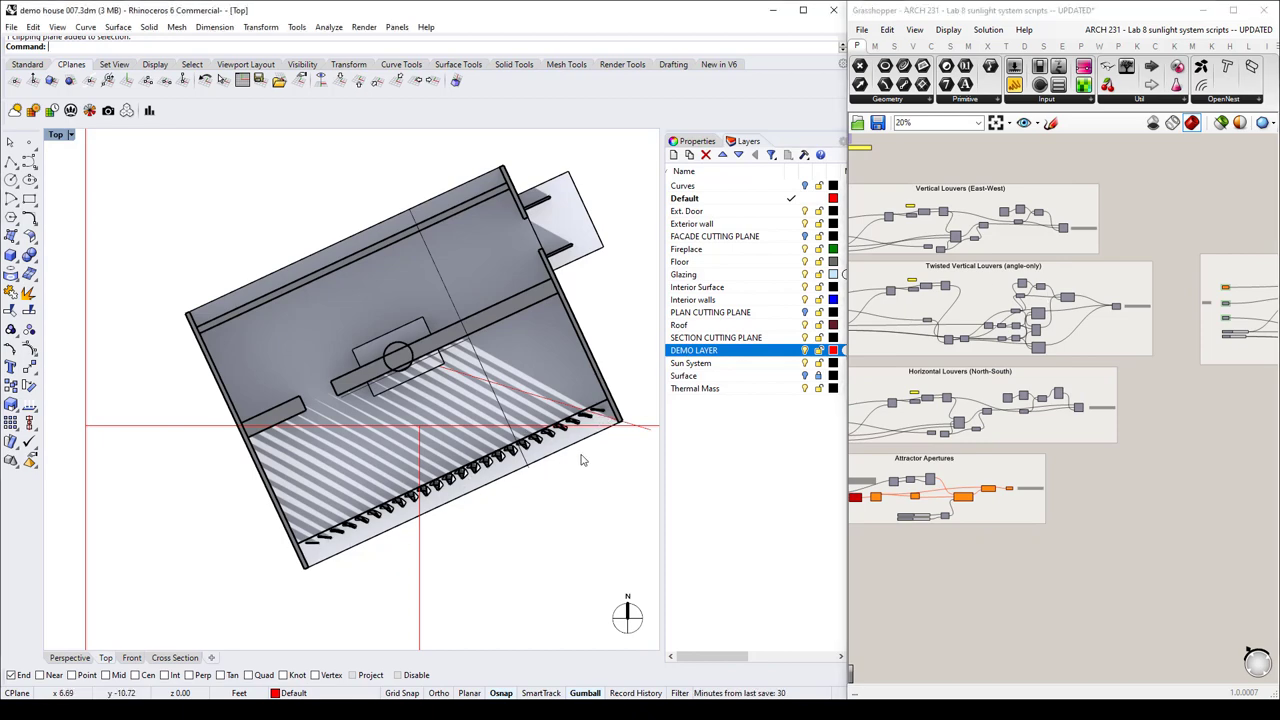
Review the Sunlight System Scripts group and open Rhino's Sun settings (azimuth 118.6°, altitude 28.6°).
right_click_drag(944, 169, 1030, 432)
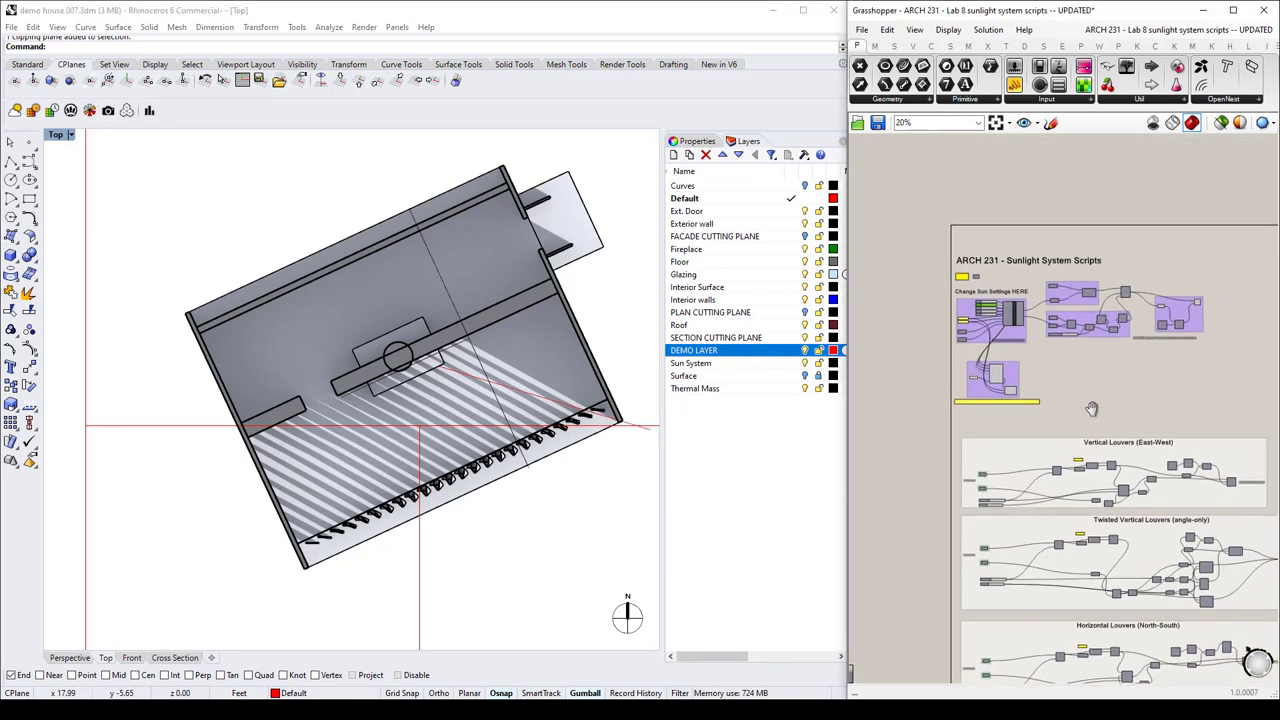
scroll(1030, 432, "up", 4)
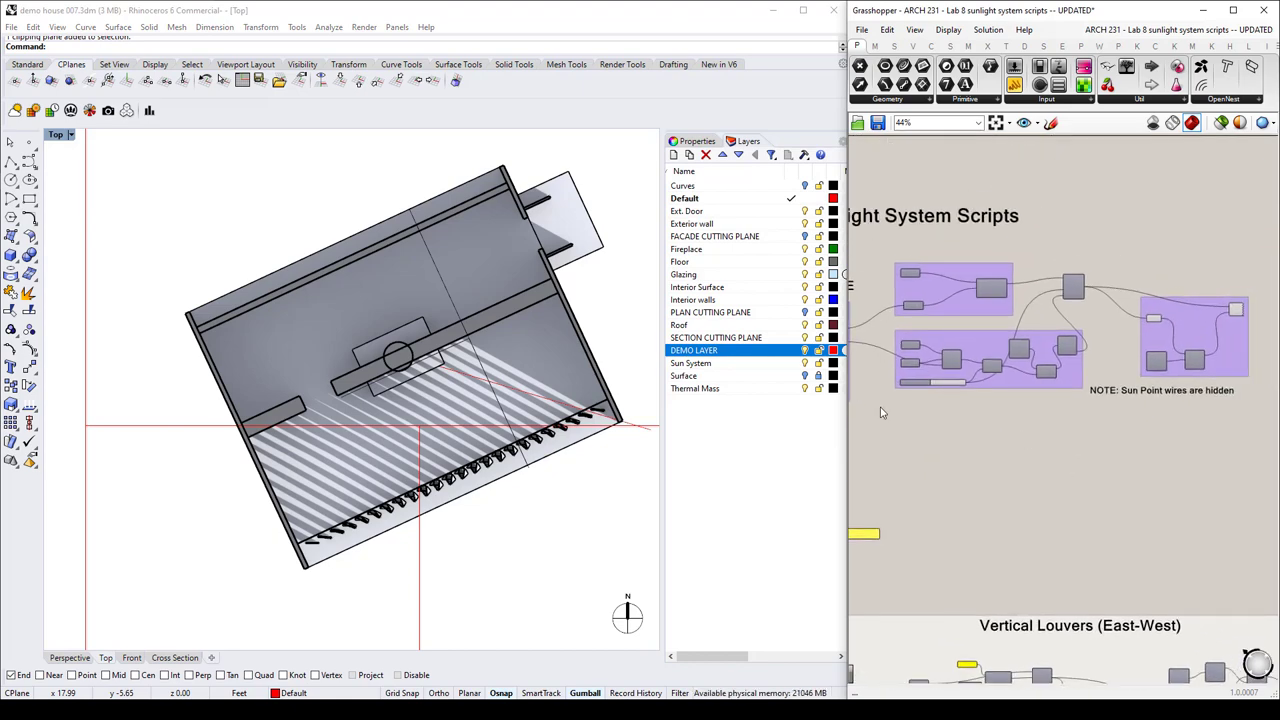
right_click_drag(884, 410, 1076, 575)
scroll(1086, 576, "up", 5)
scroll(1035, 446, "down", 1)
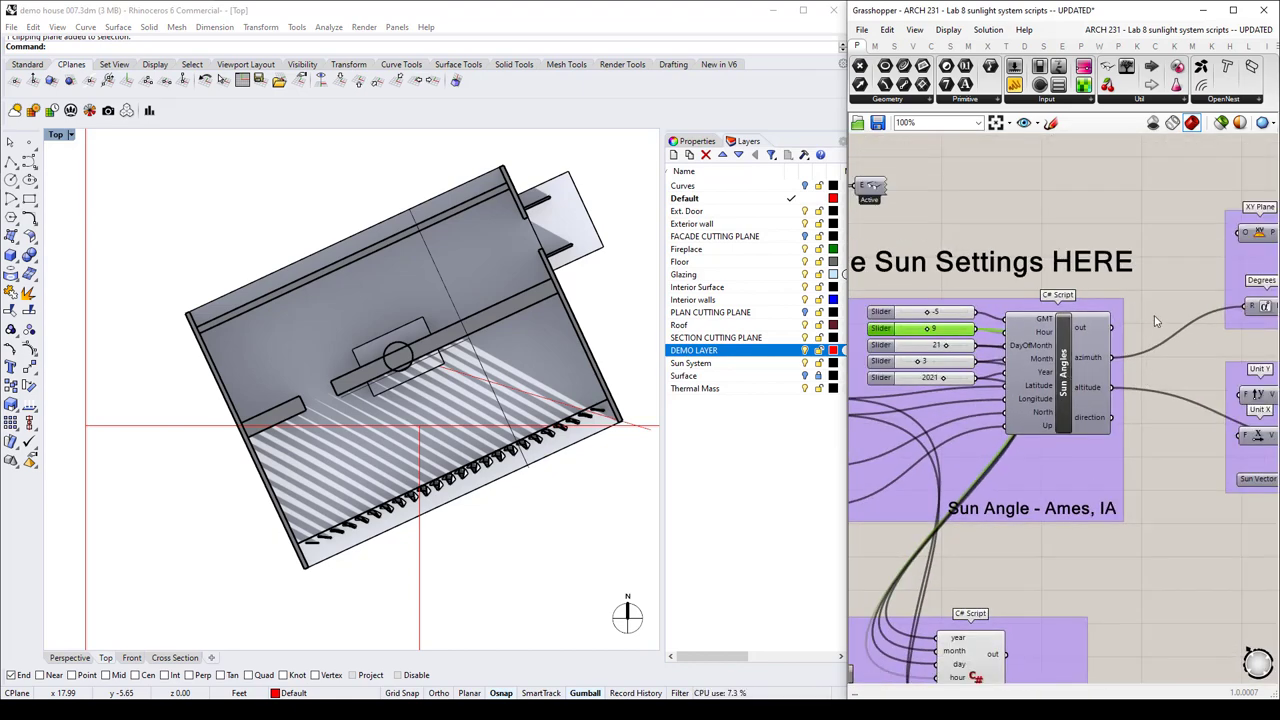
scroll(1108, 312, "right", 5)
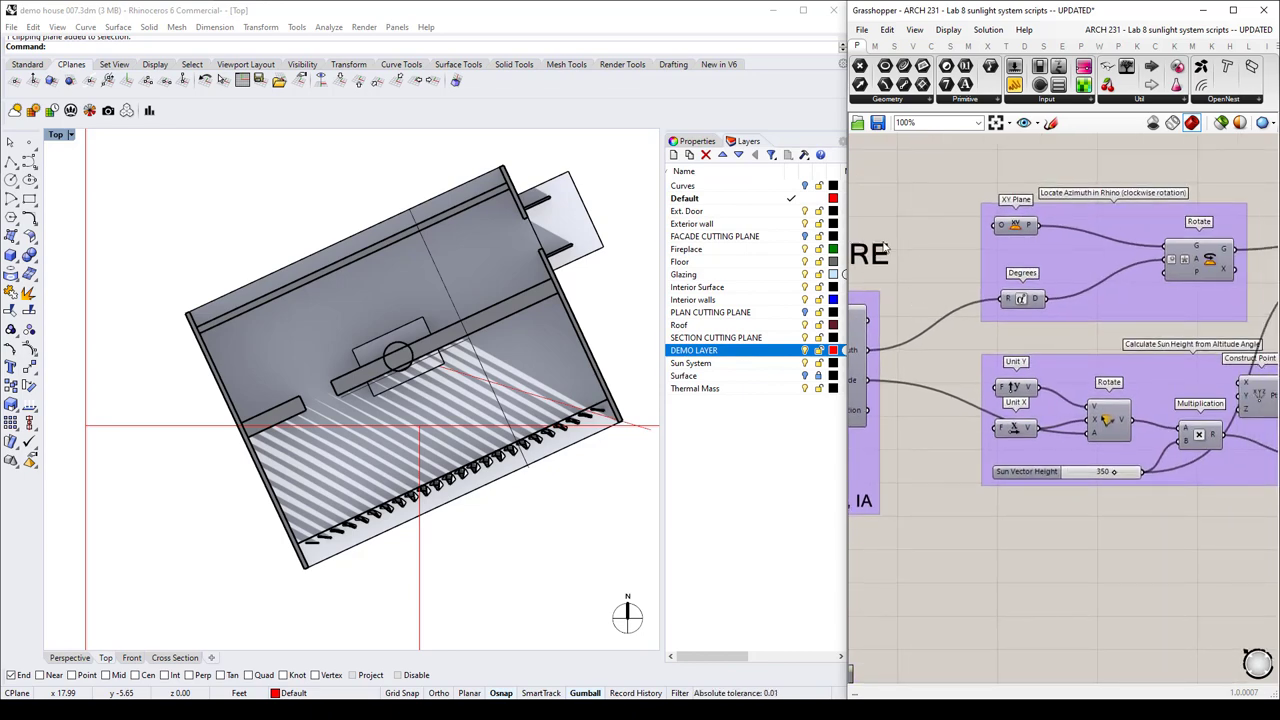
scroll(1160, 343, "left", 6)
scroll(1104, 422, "down", 2)
scroll(1104, 422, "down", 4)
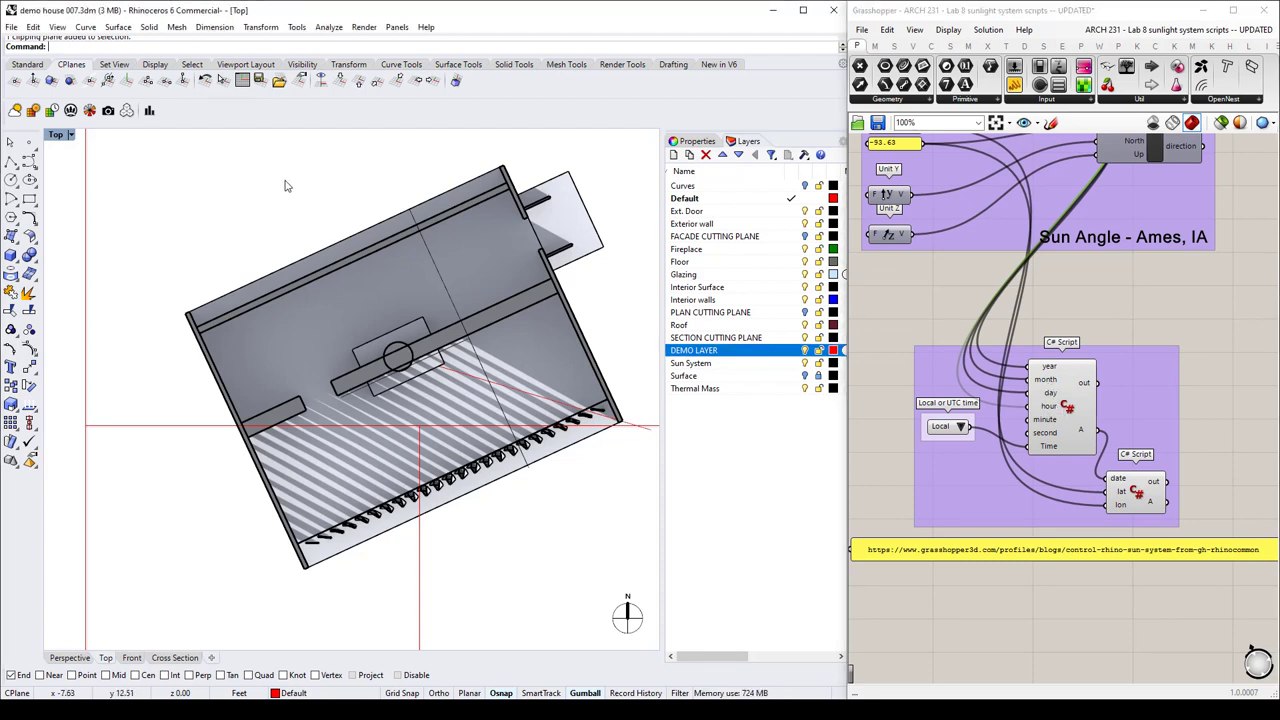
key("Return")
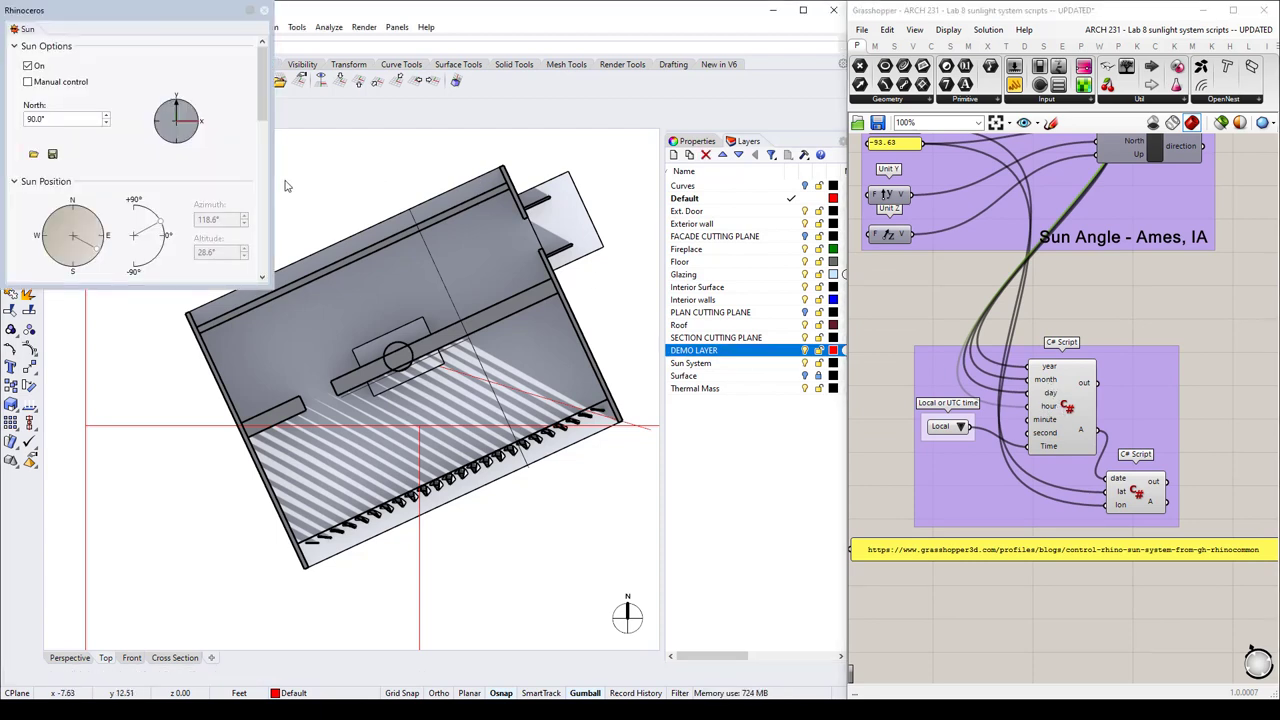
Set the Grasshopper Hour slider to 3 and inspect the C# Script's input connections.
left_click(928, 300)
right_click_drag(1005, 140, 1028, 215)
double_click(1053, 167)
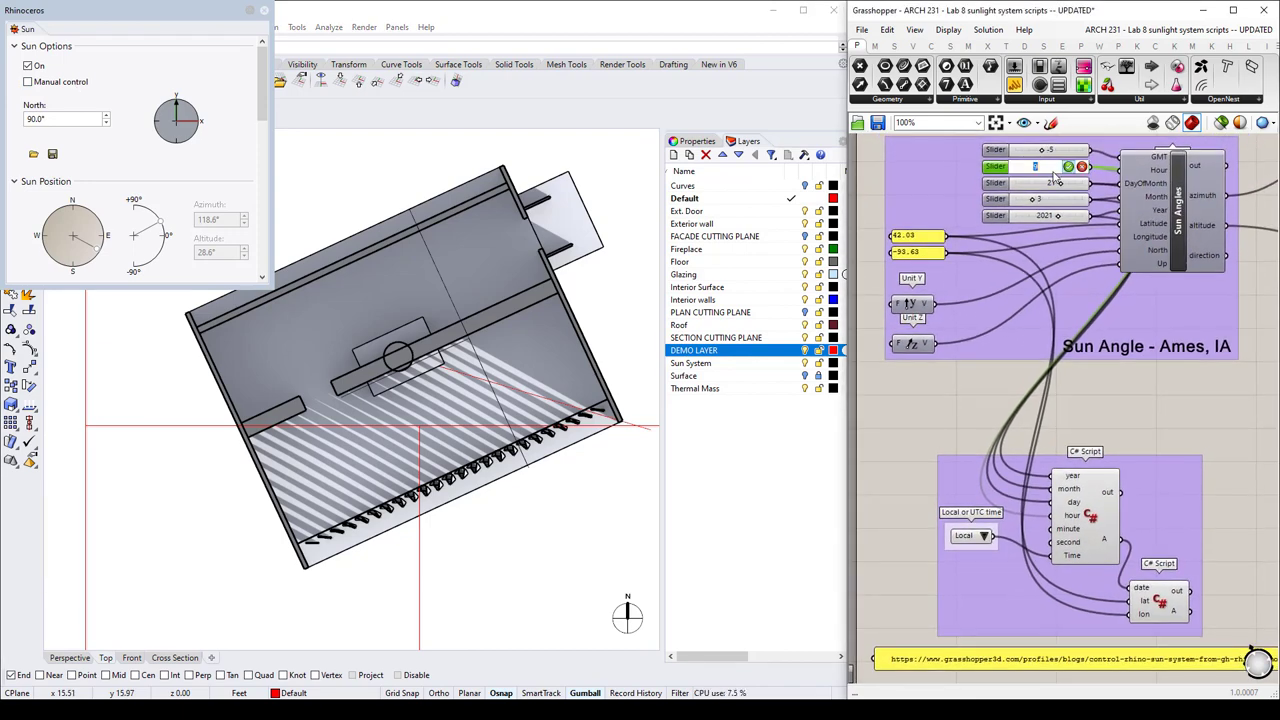
type("12")
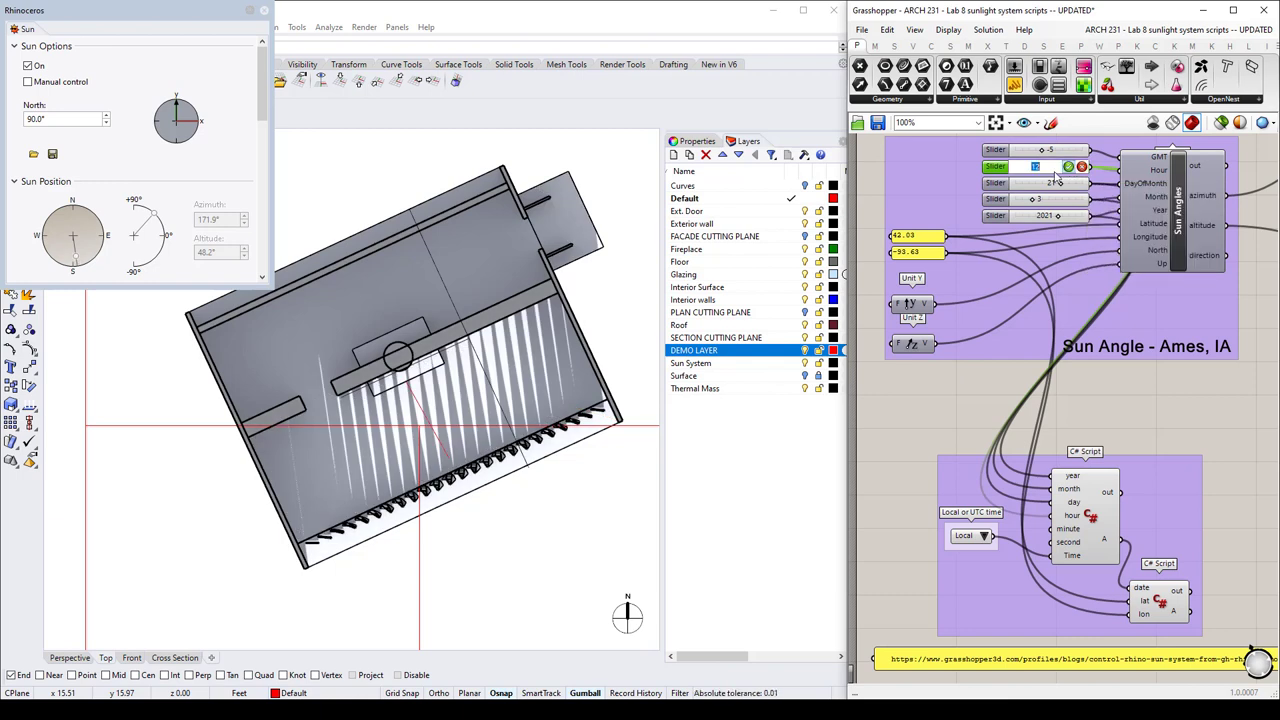
left_click(1068, 167)
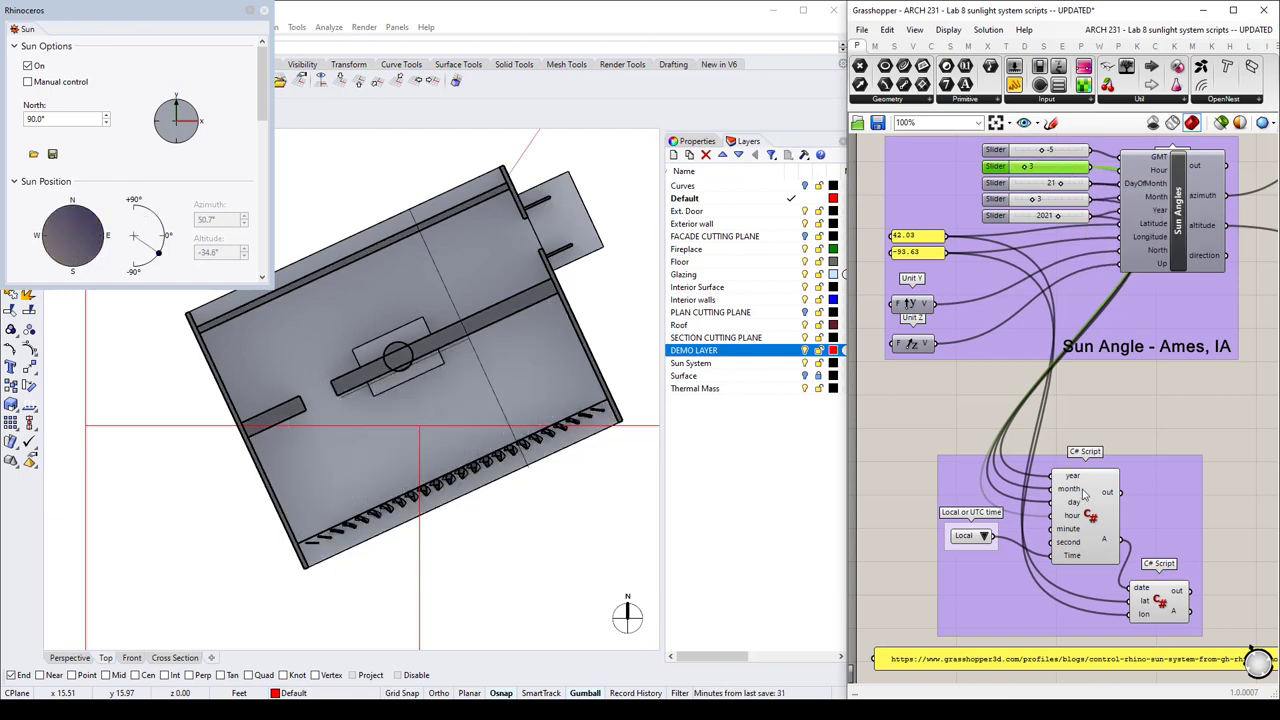
left_click(1092, 526)
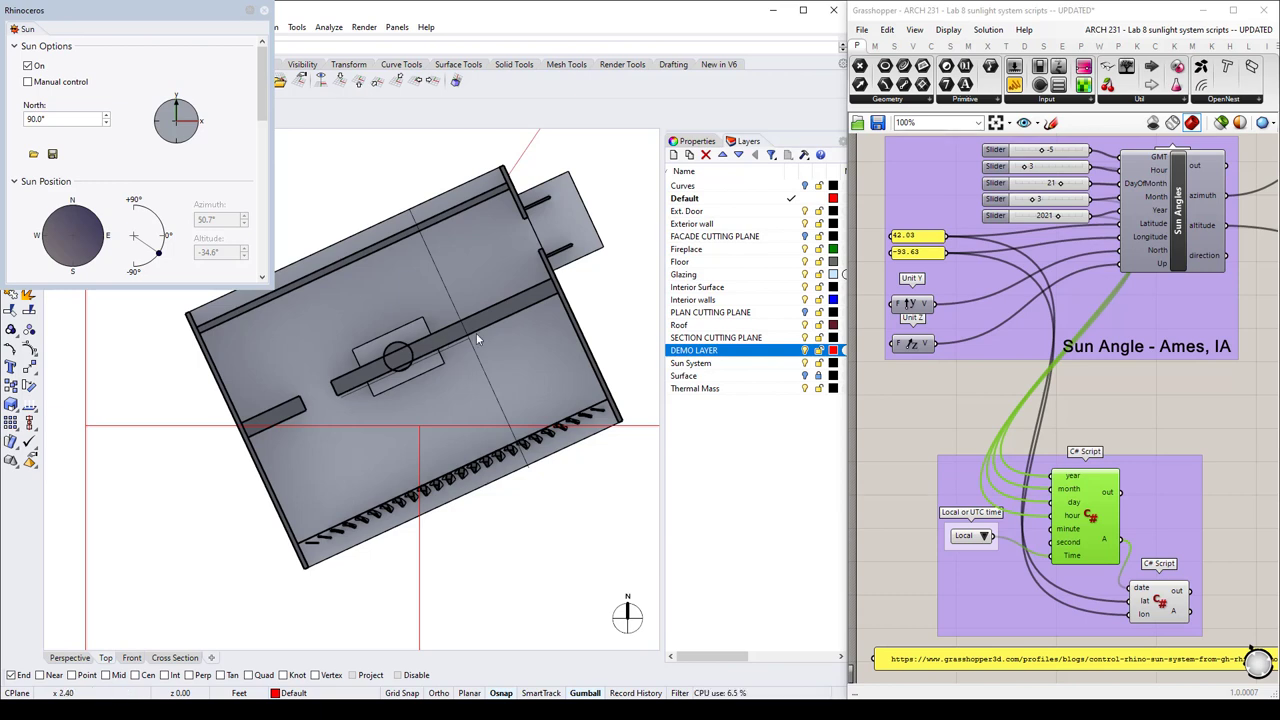
Set Hour back to 15 for afternoon sun and close the Sun settings.
left_click(1047, 170)
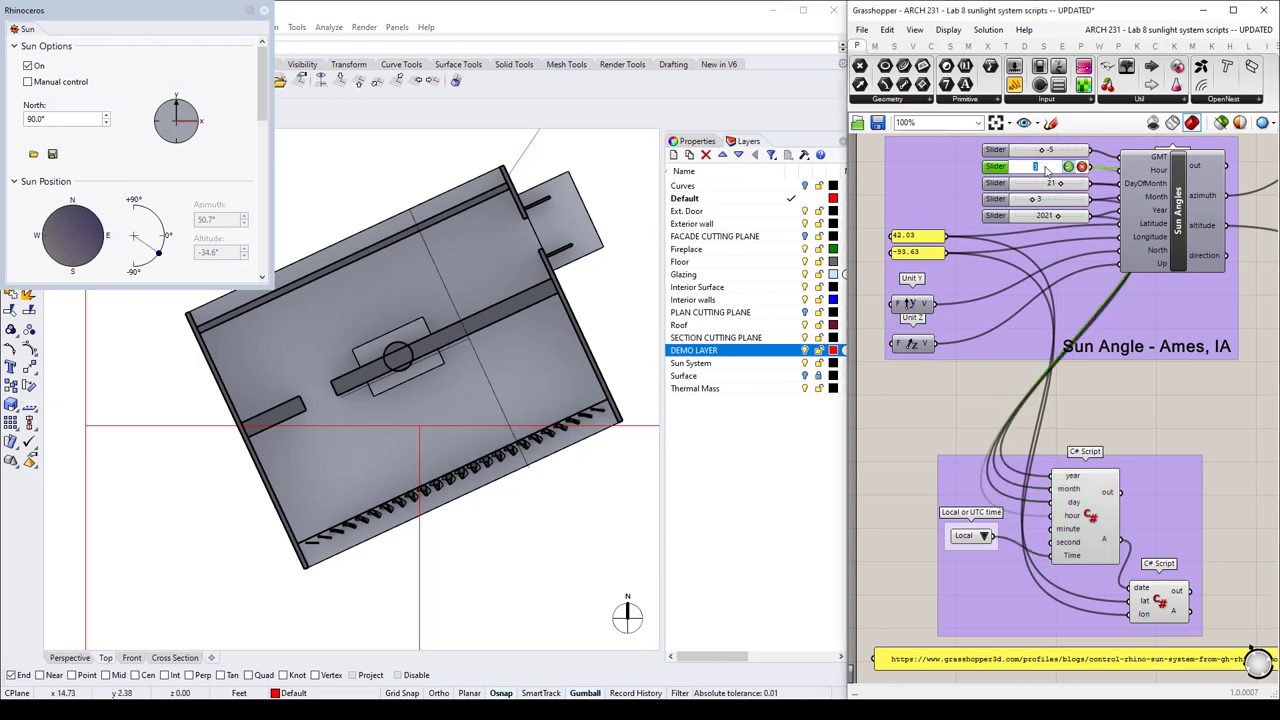
type("15")
key("Return")
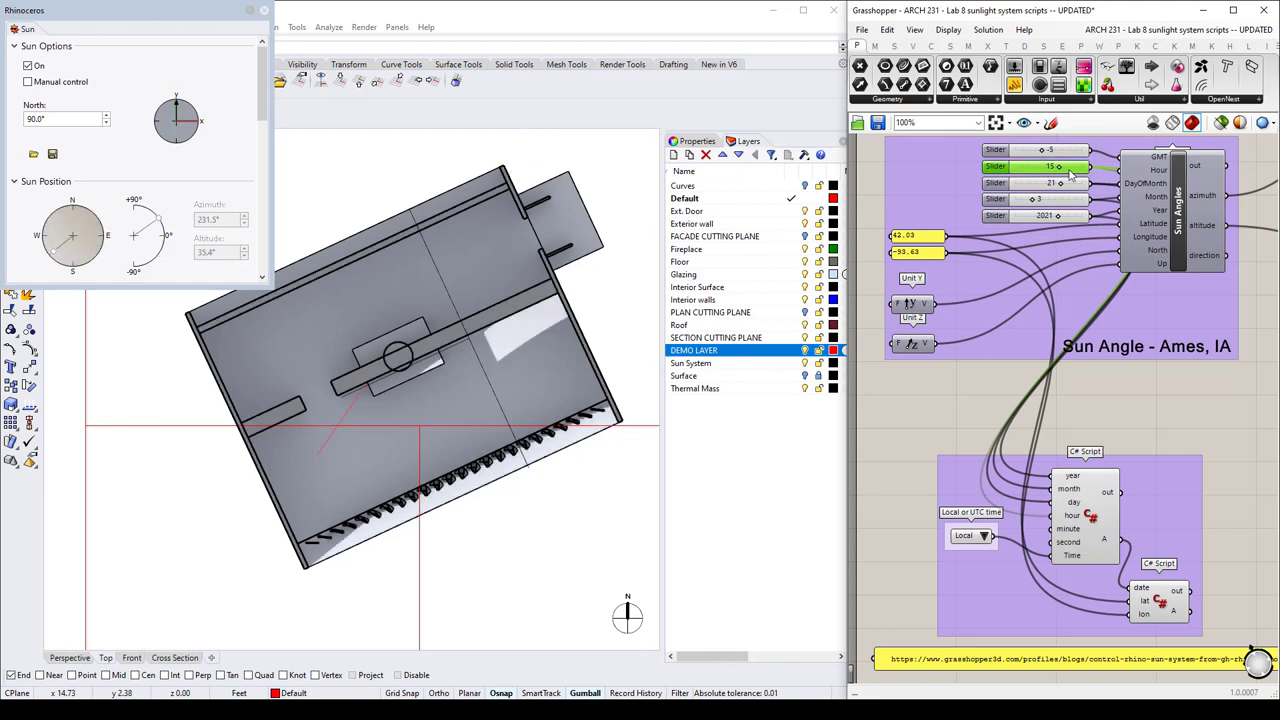
left_click(265, 11)
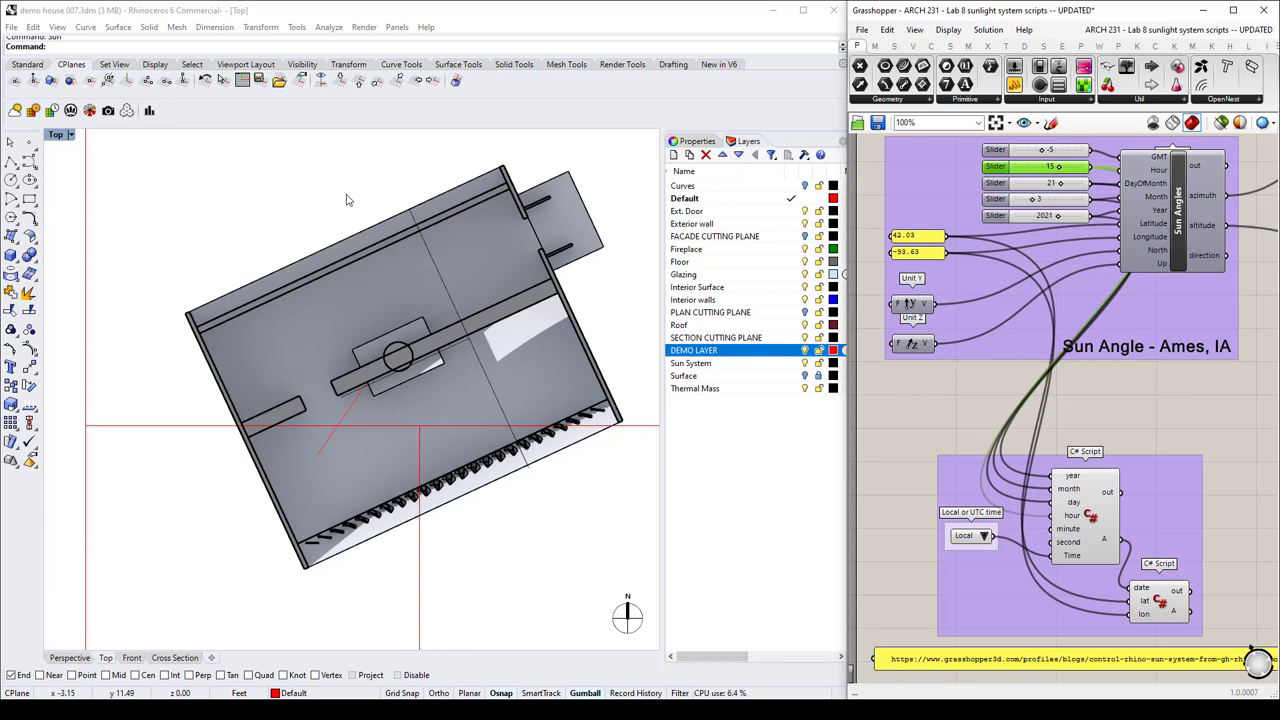
Zoom to extents and hide the DEMO LAYER objects.
scroll(345, 205, "down", 3)
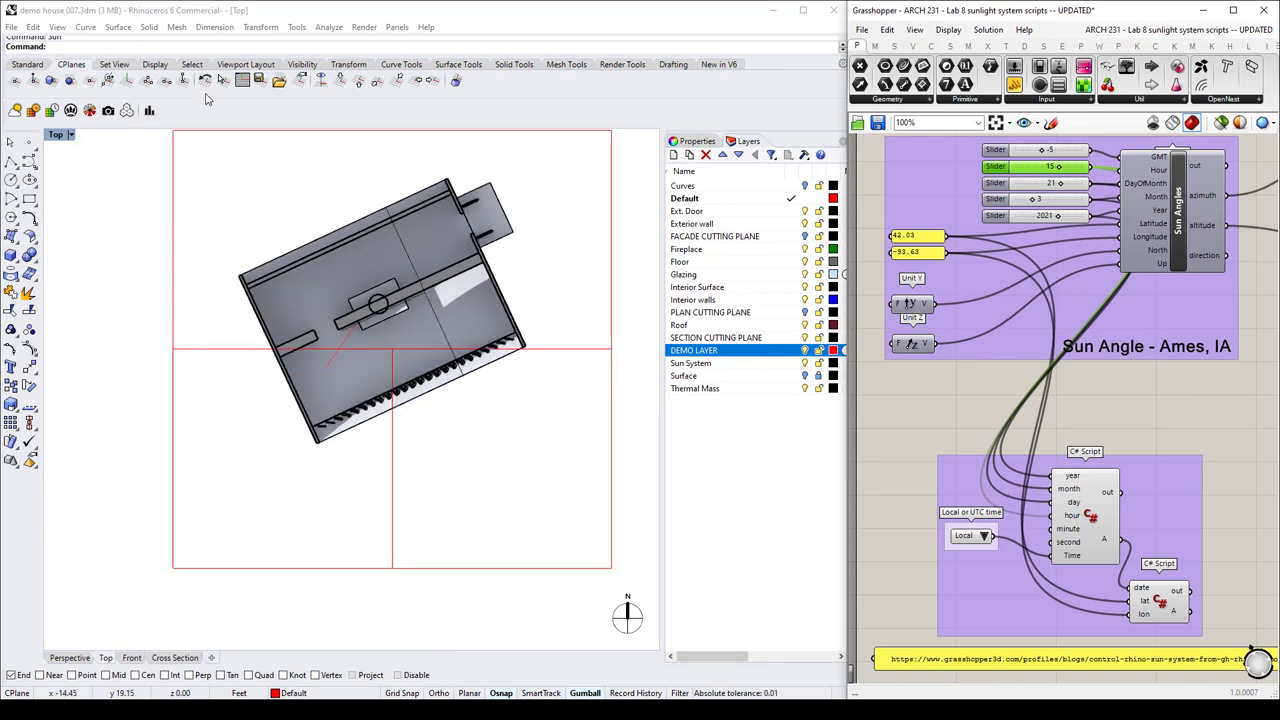
left_click(36, 65)
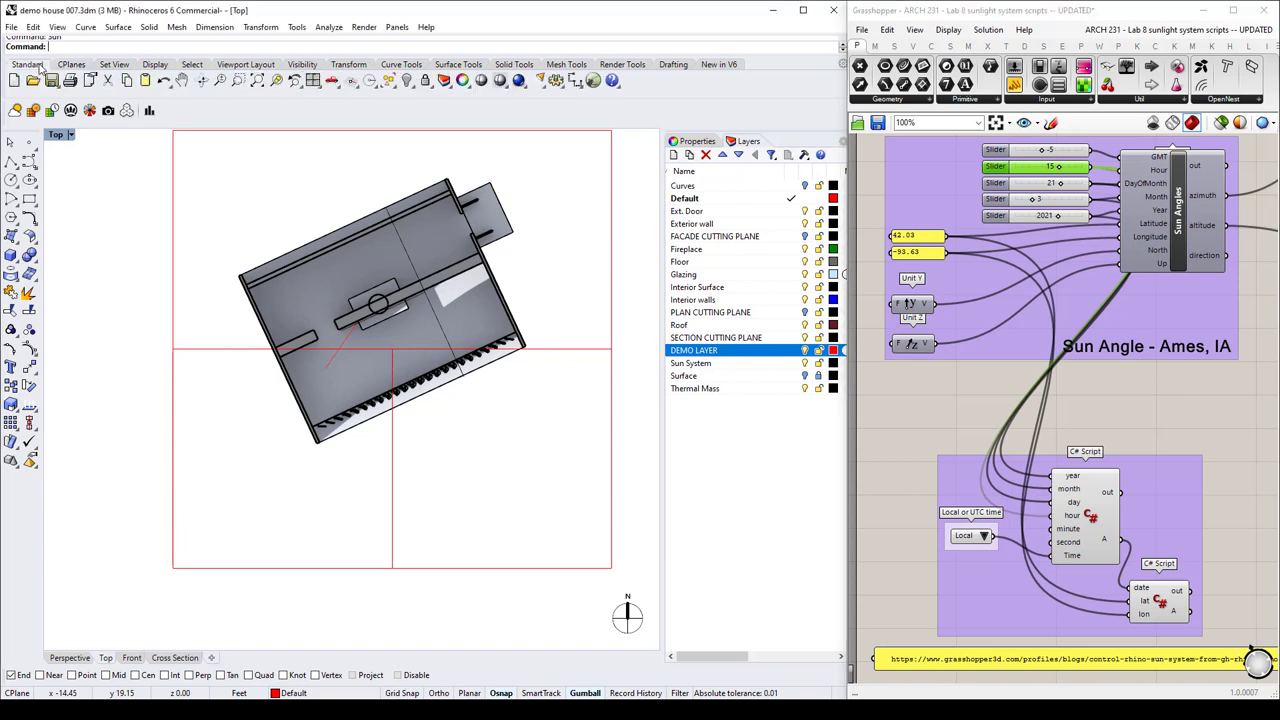
left_click(258, 82)
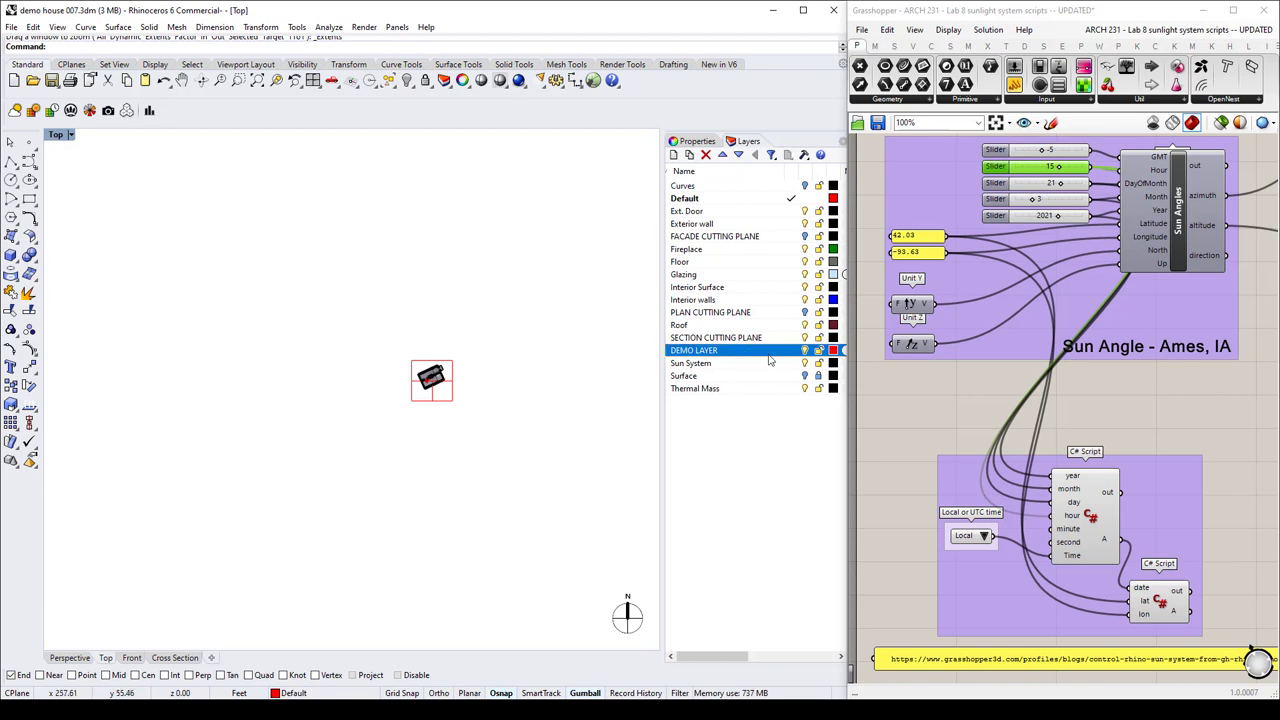
left_click(806, 352)
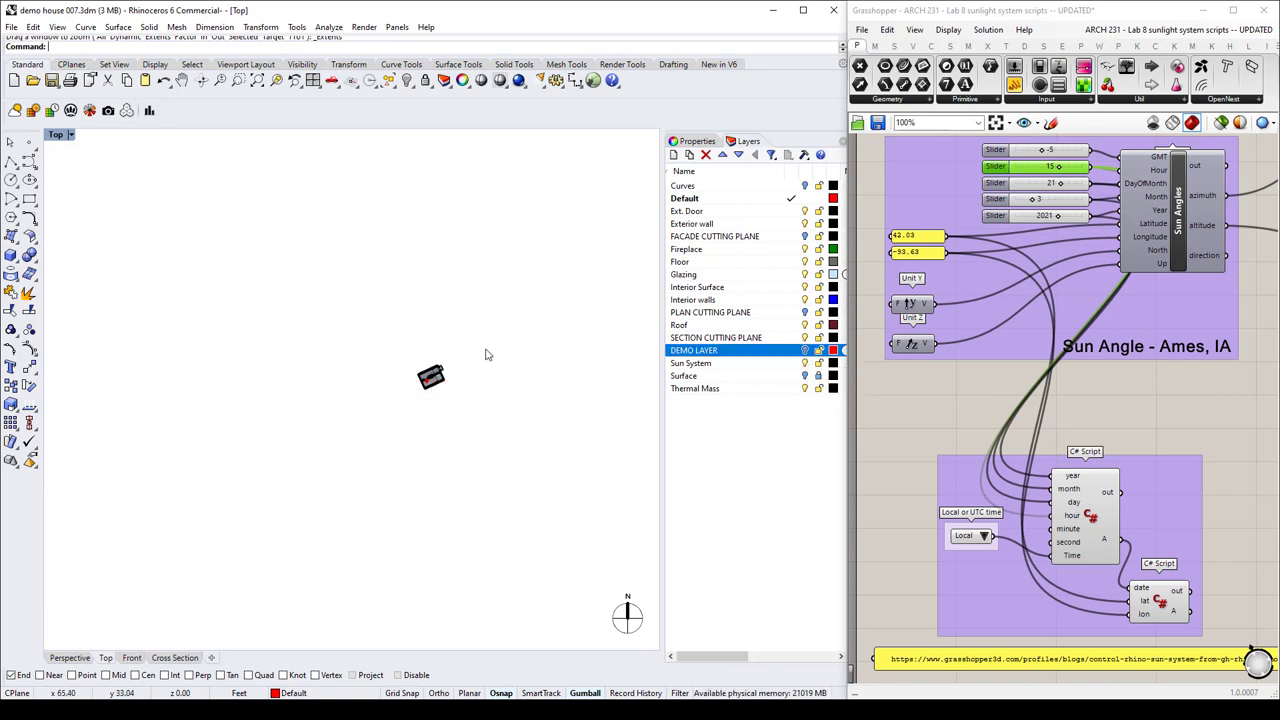
Frame the Top view tightly on the house with Zoom Selected, then deselect it.
left_click_drag(495, 347, 404, 412)
left_click_drag(478, 335, 418, 396)
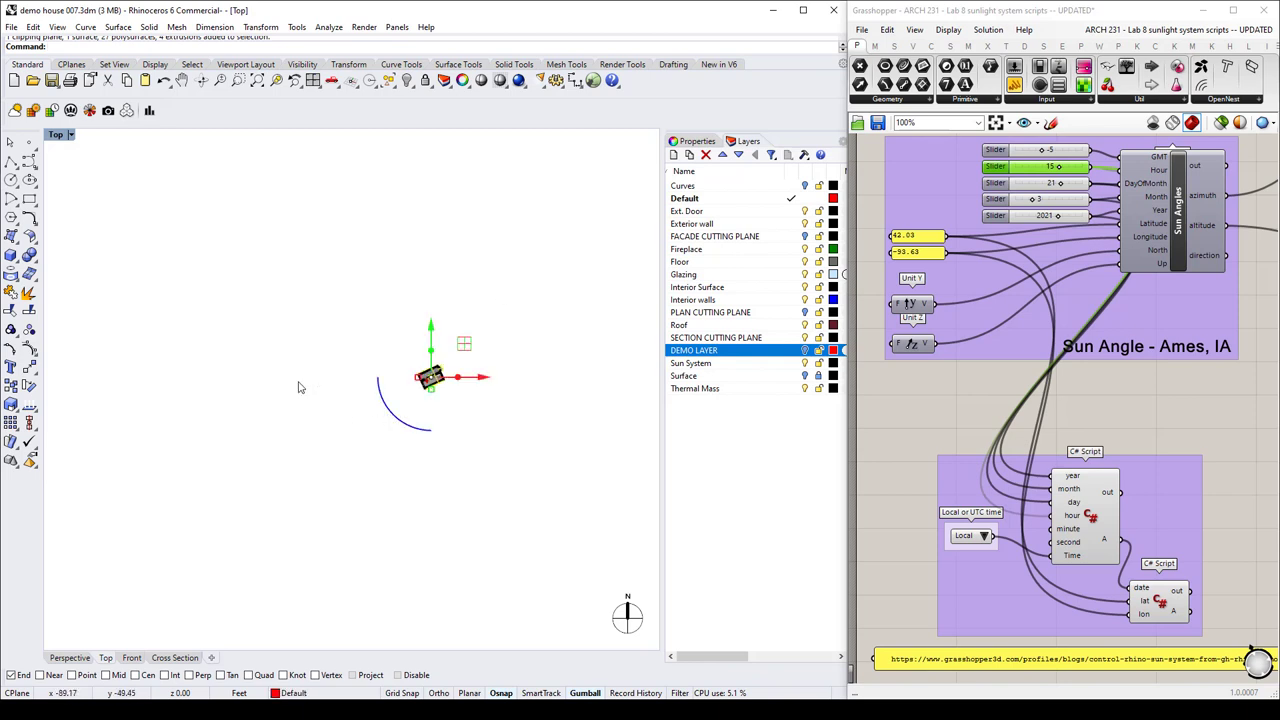
left_click(276, 80)
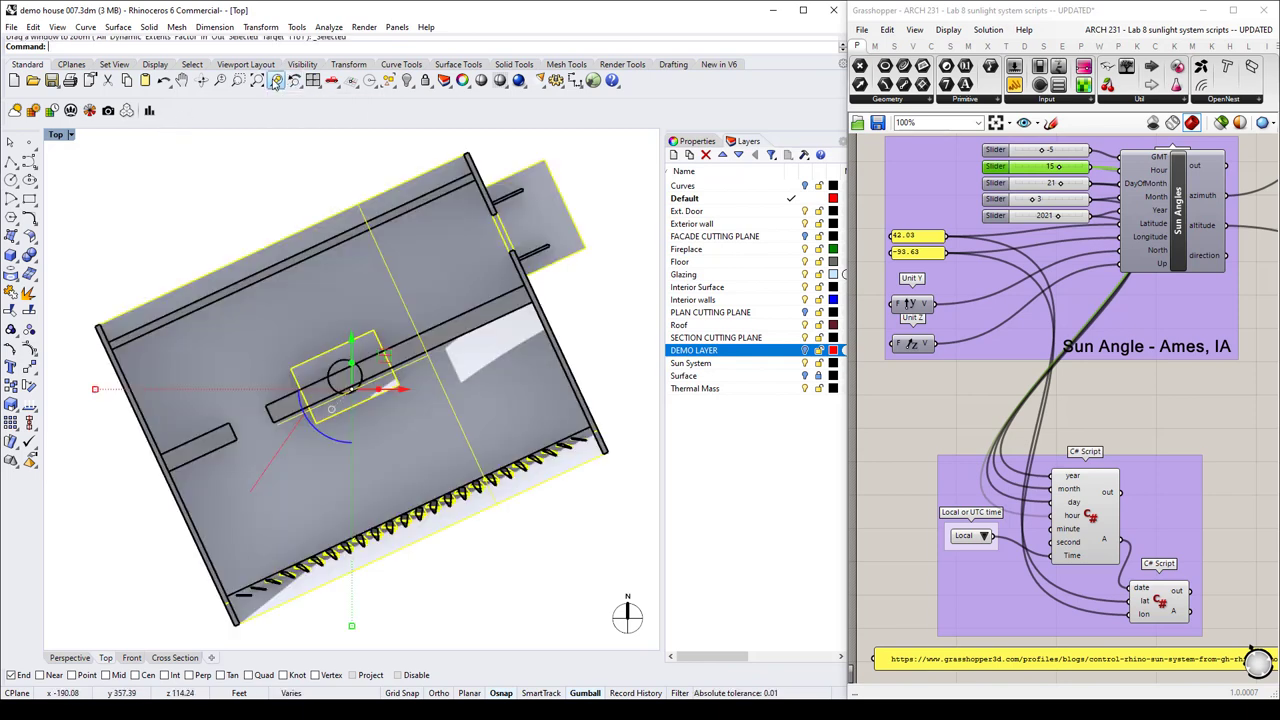
left_click(230, 200)
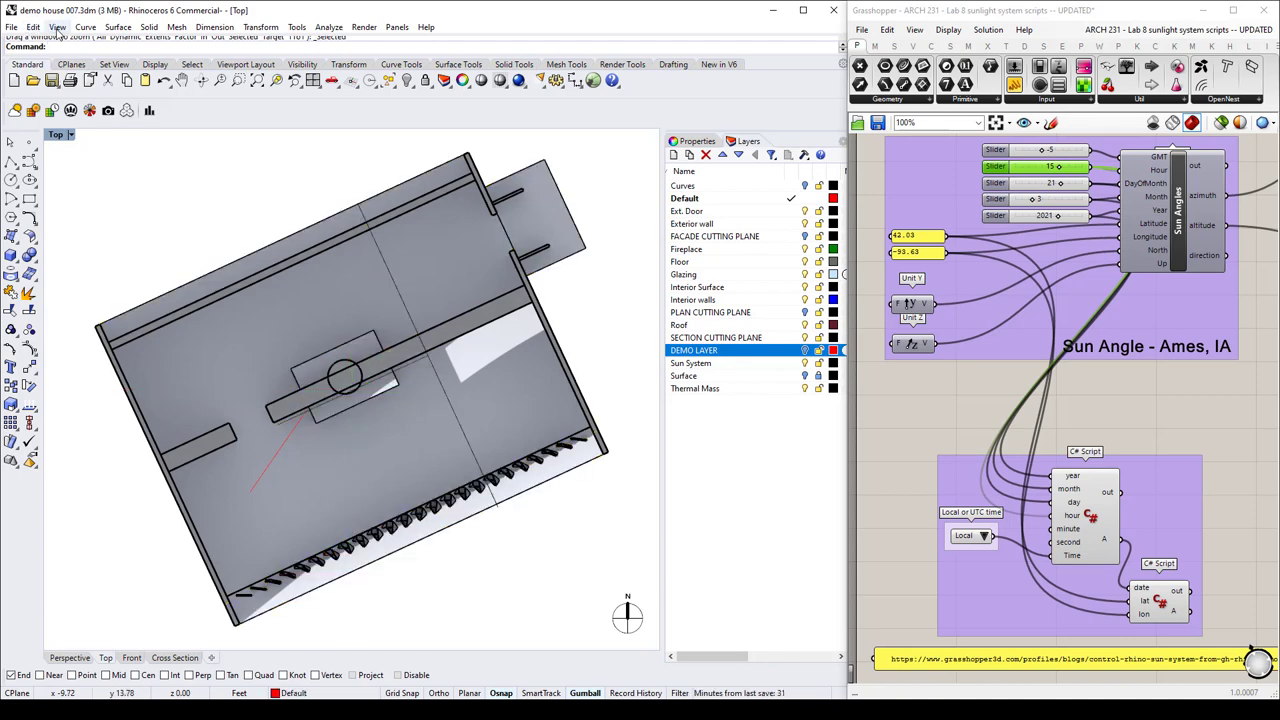
left_click(57, 27)
Save the top-down view as the named view TOP SUN TEST and close the Named Views panel.
mouse_move(138, 158)
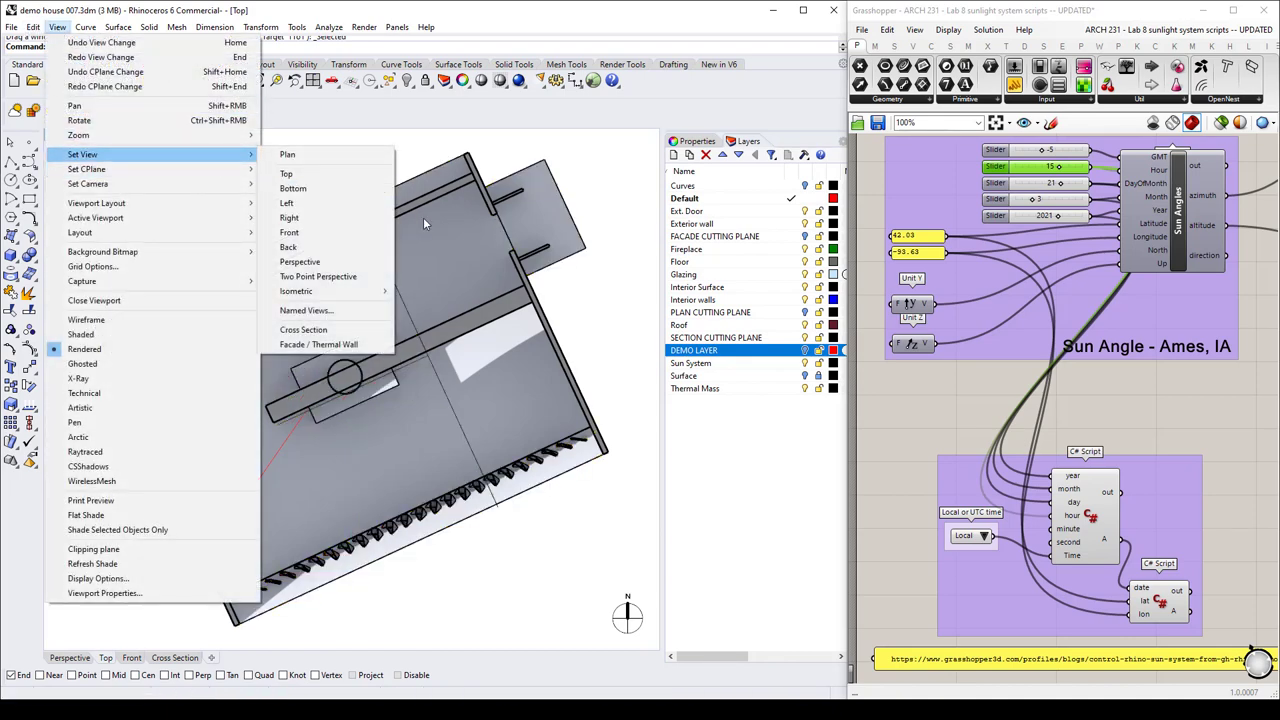
left_click(306, 310)
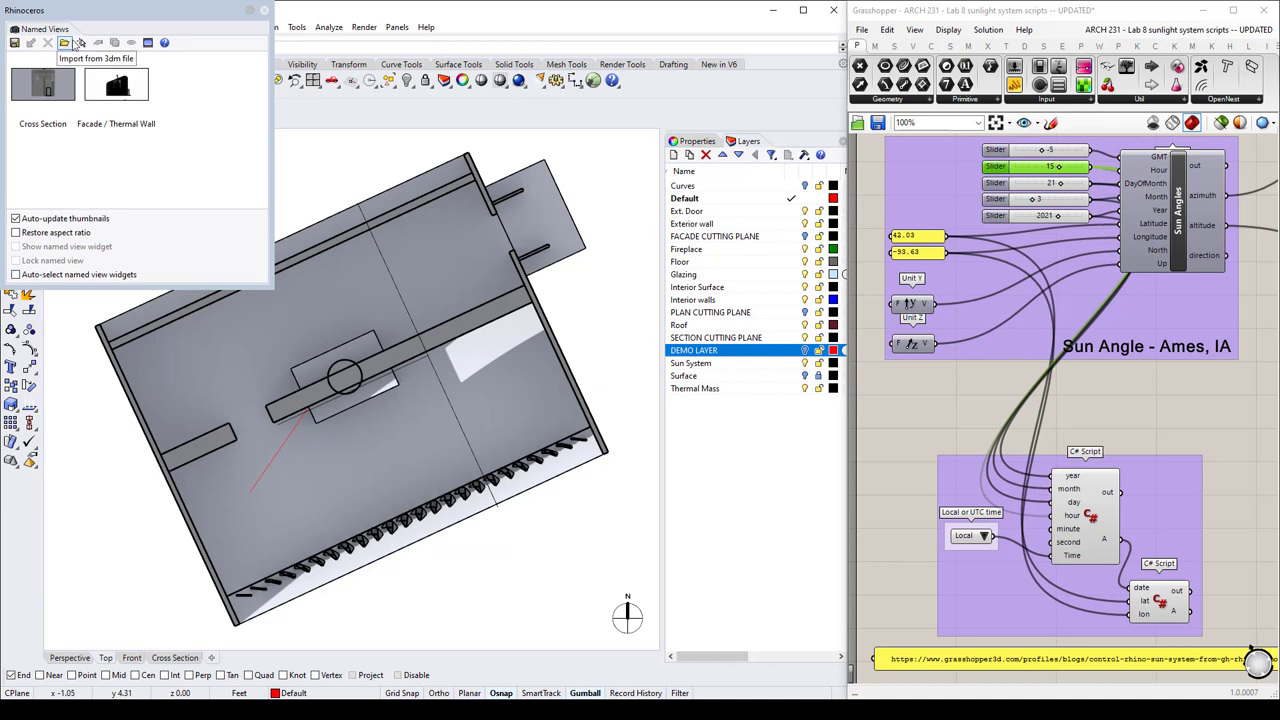
left_click(14, 42)
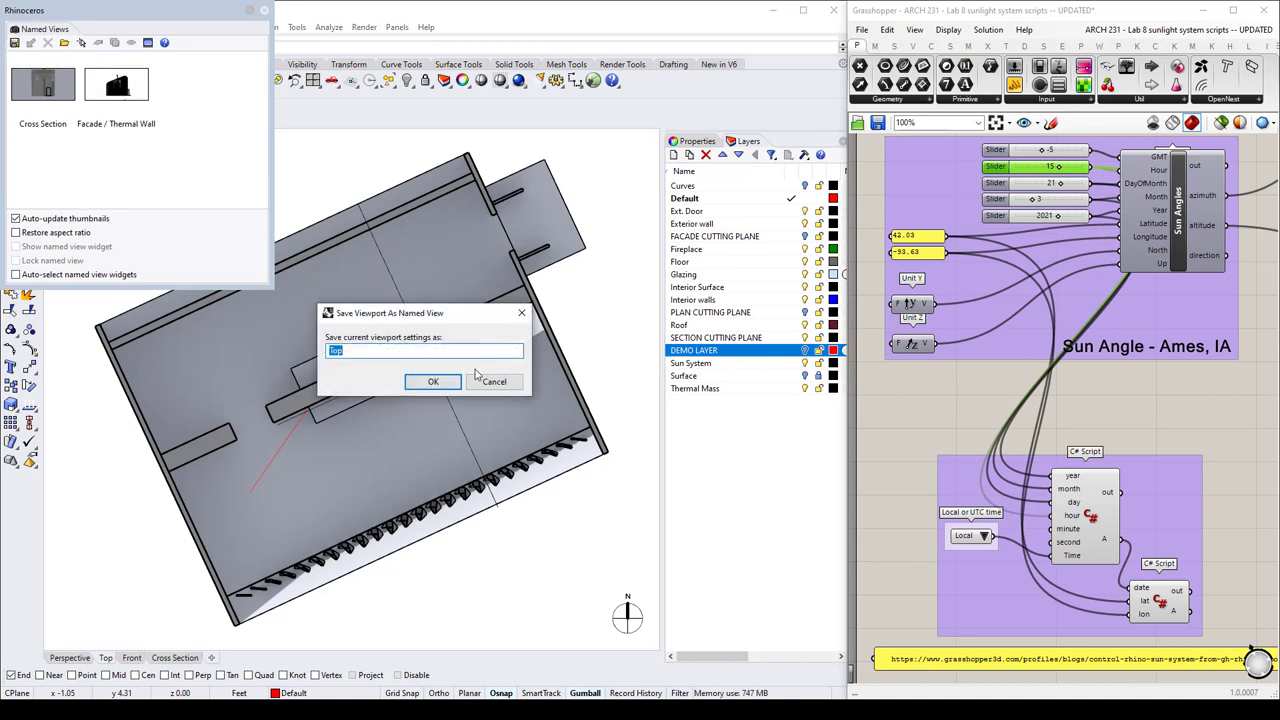
type("TOP SUN TEST")
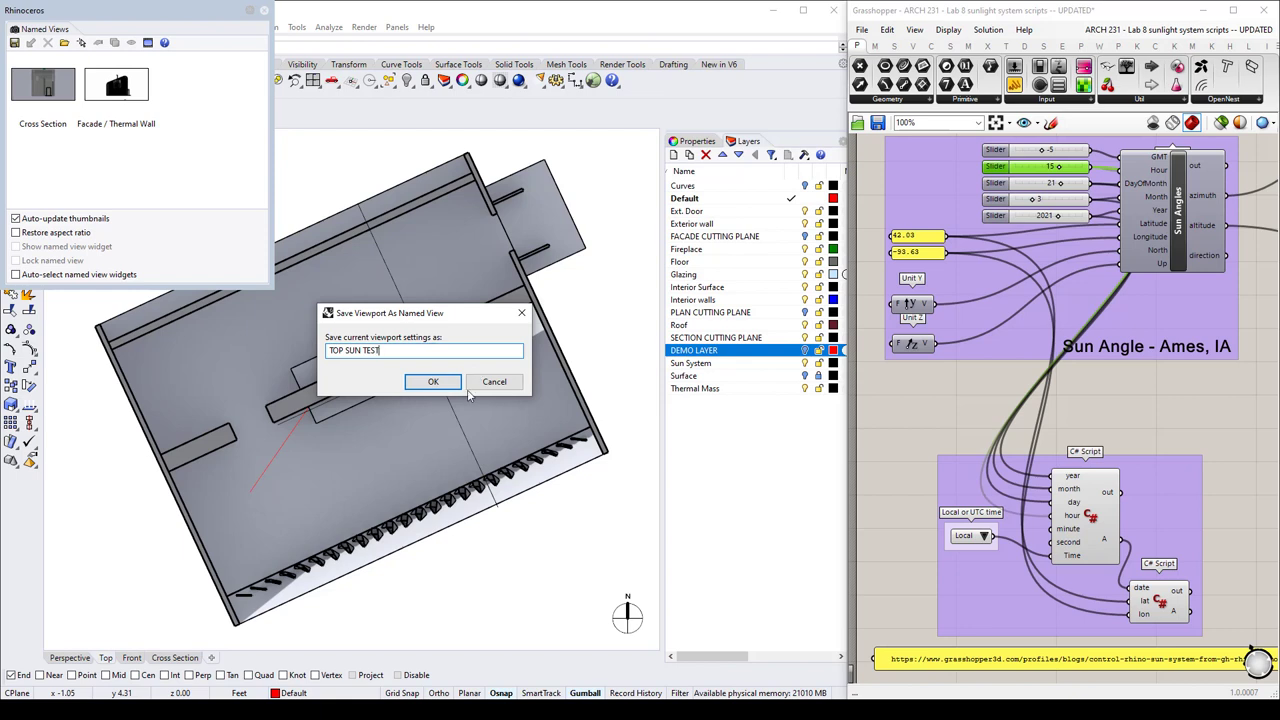
left_click(433, 381)
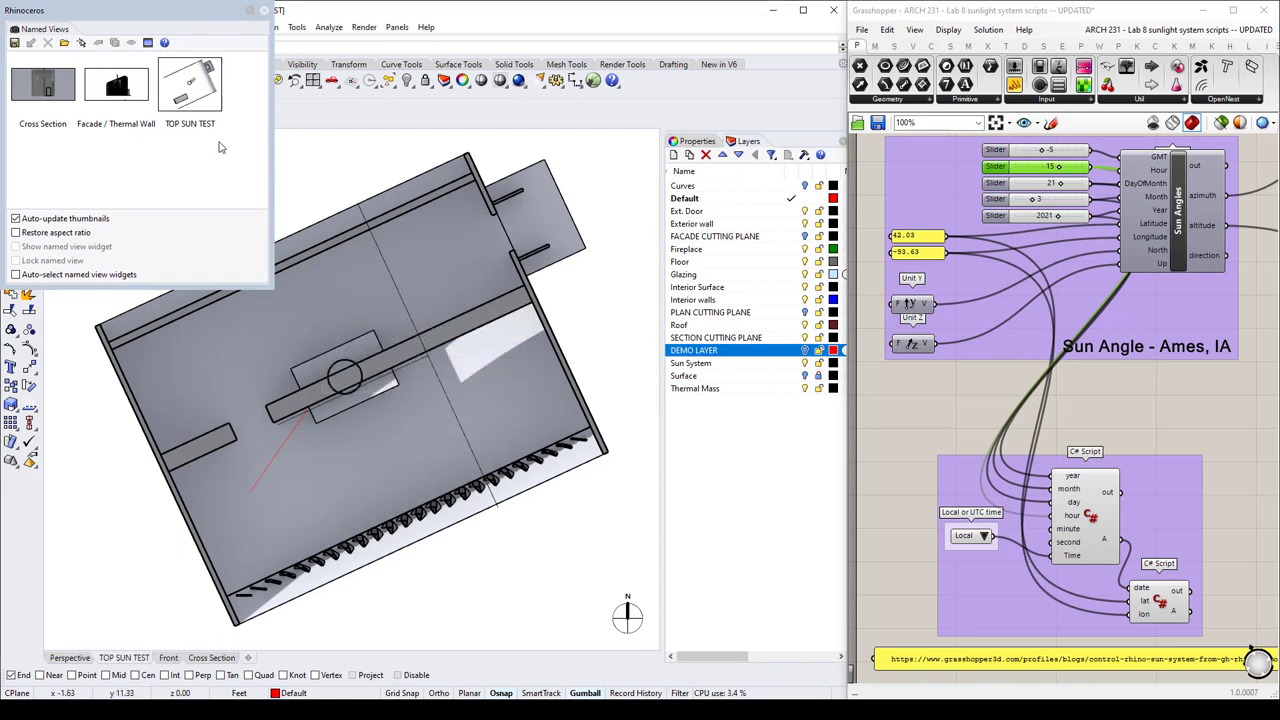
left_click(263, 10)
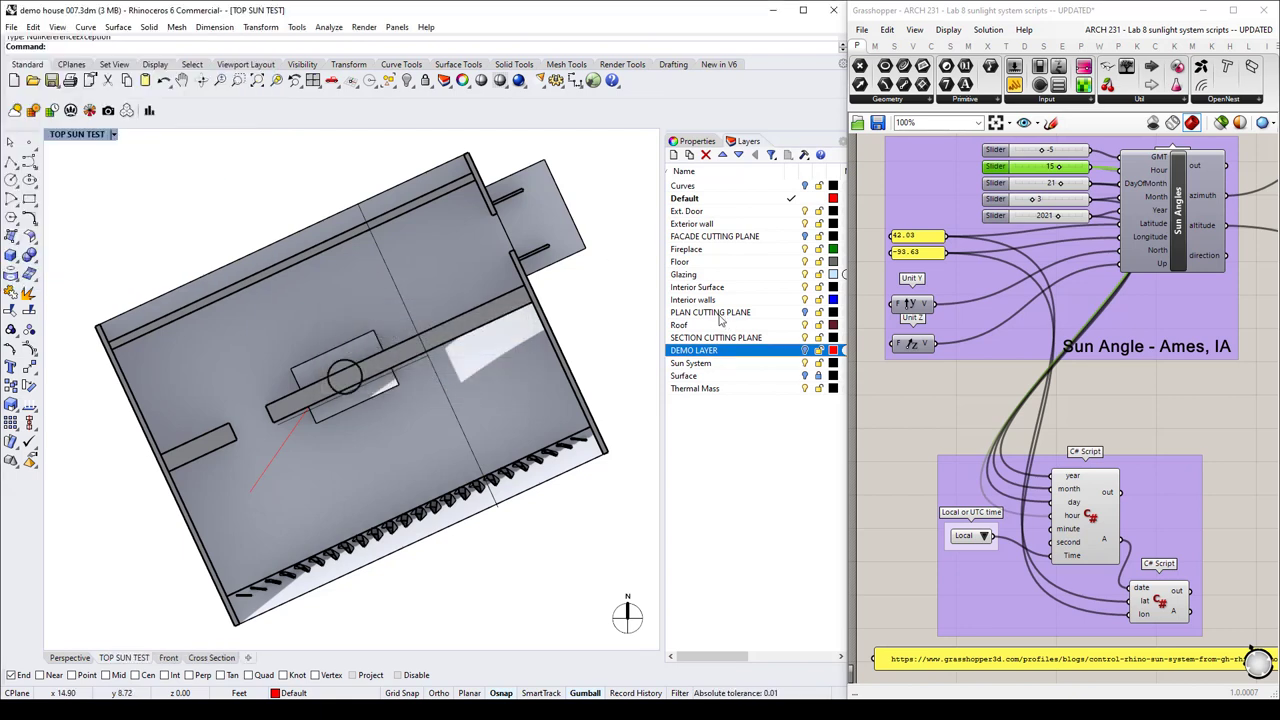
Switch the viewport to Wireframe display and set it to the Perspective view.
left_click(113, 135)
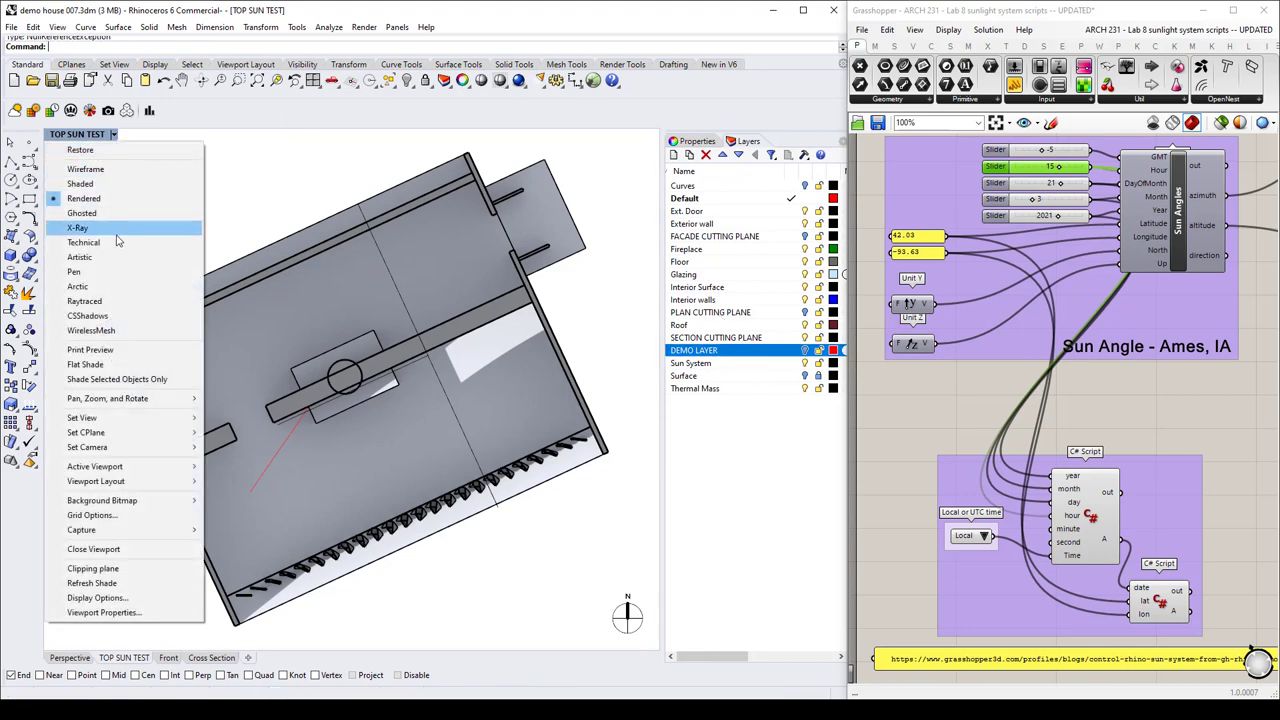
left_click(88, 169)
left_click(115, 135)
mouse_move(150, 417)
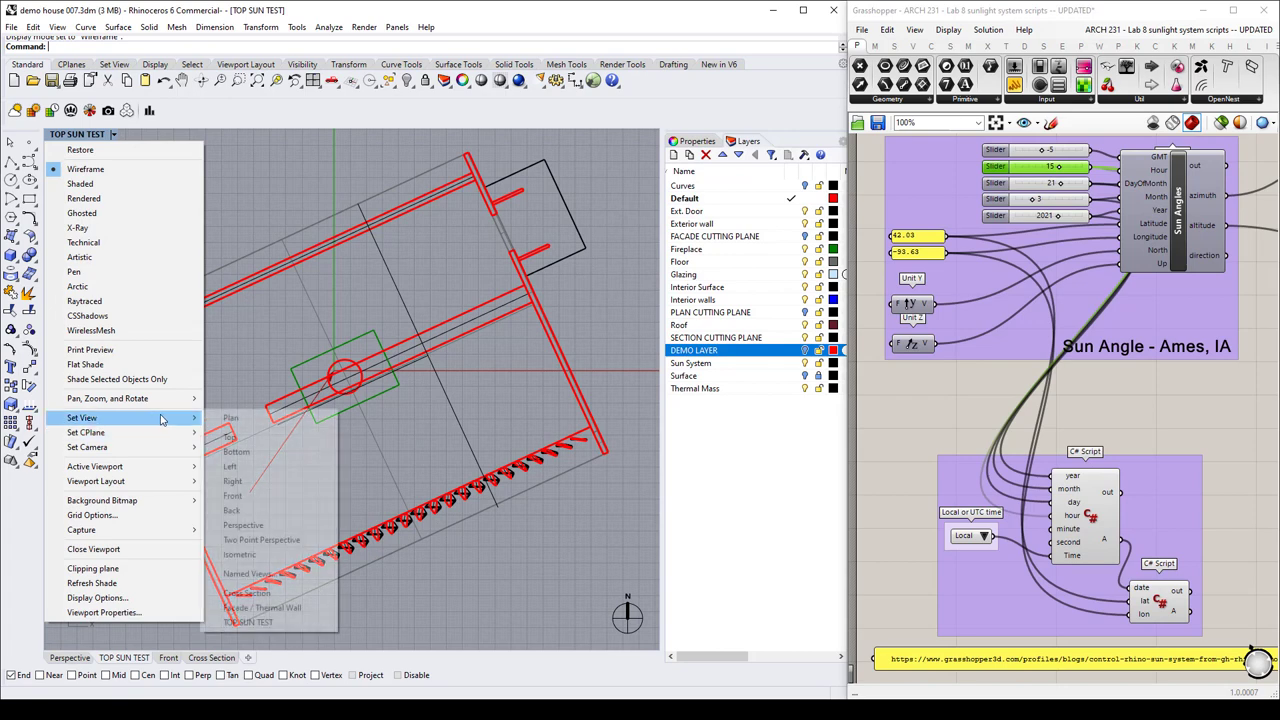
left_click(250, 523)
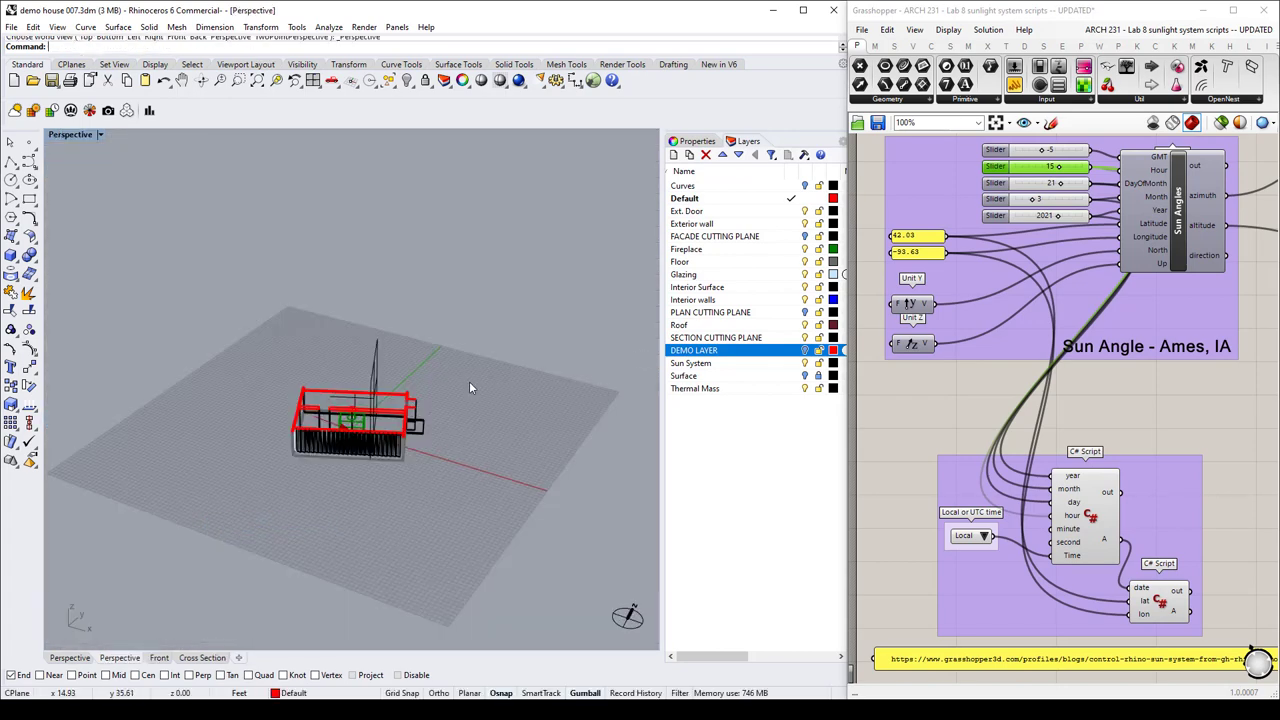
Show the viewport's camera properties and orbit around the whole house.
left_click(697, 141)
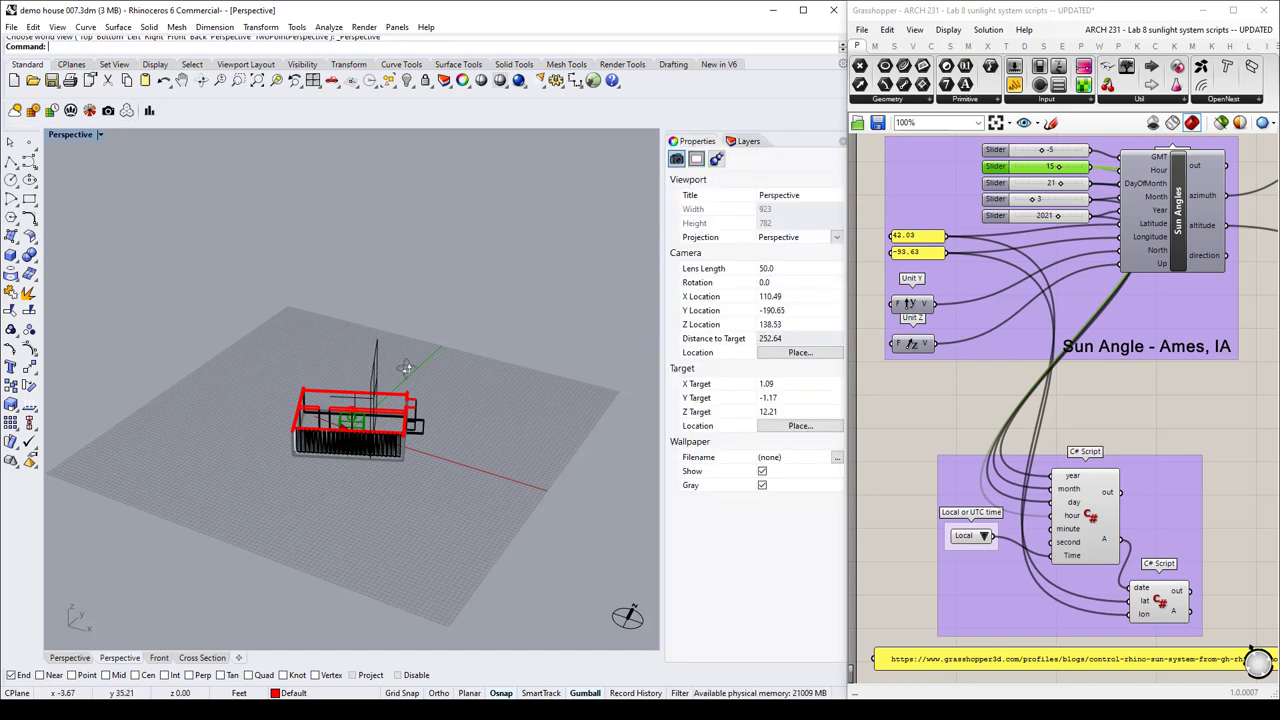
mouse_move(456, 371)
right_mouse_down()
mouse_move(468, 410)
mouse_move(493, 345)
mouse_move(461, 367)
right_mouse_up()
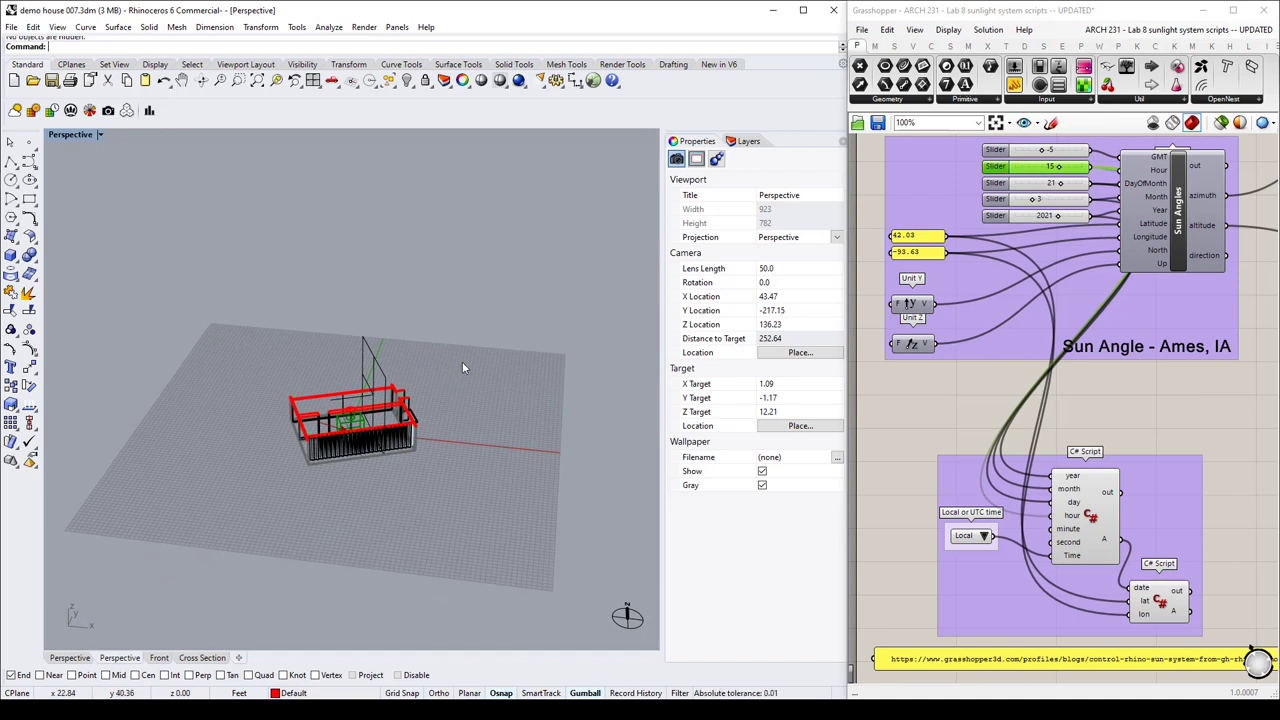
right_click_drag(467, 354, 650, 194)
Turn on DEMO LAYER and uncheck Perspective under its clipping plane's Views Clipped.
left_click(744, 142)
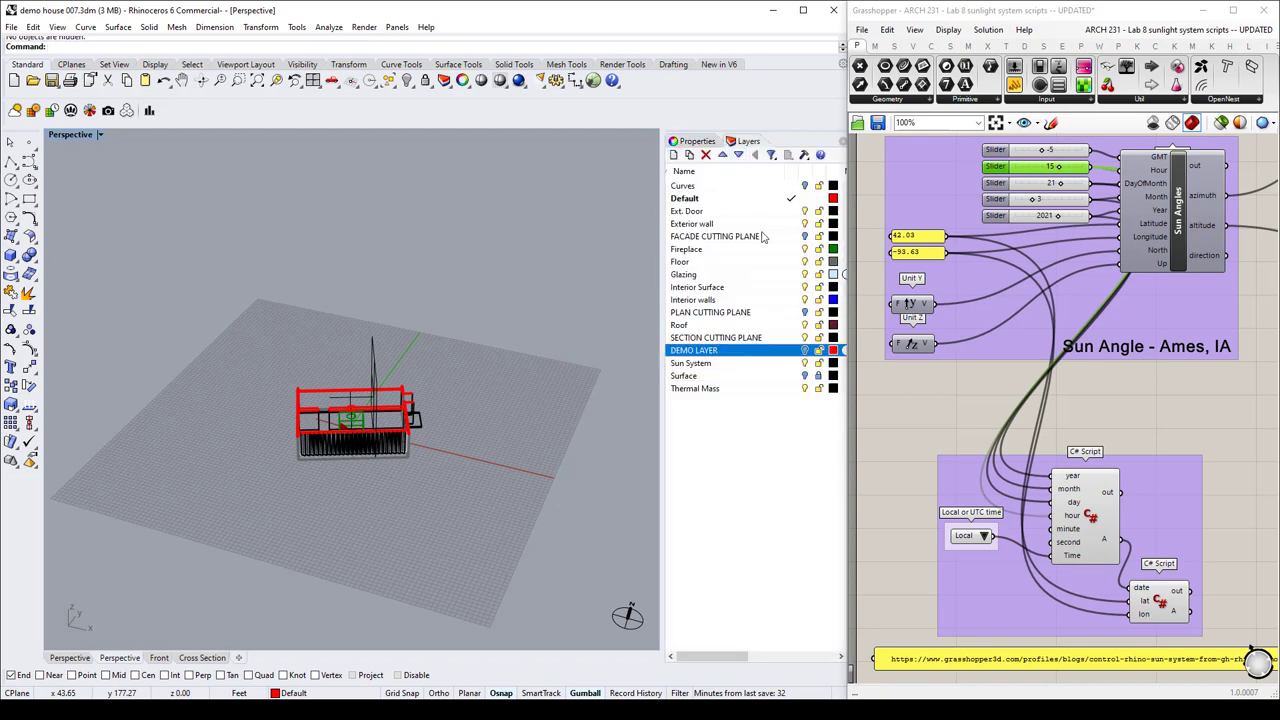
left_click(805, 351)
left_click(425, 408)
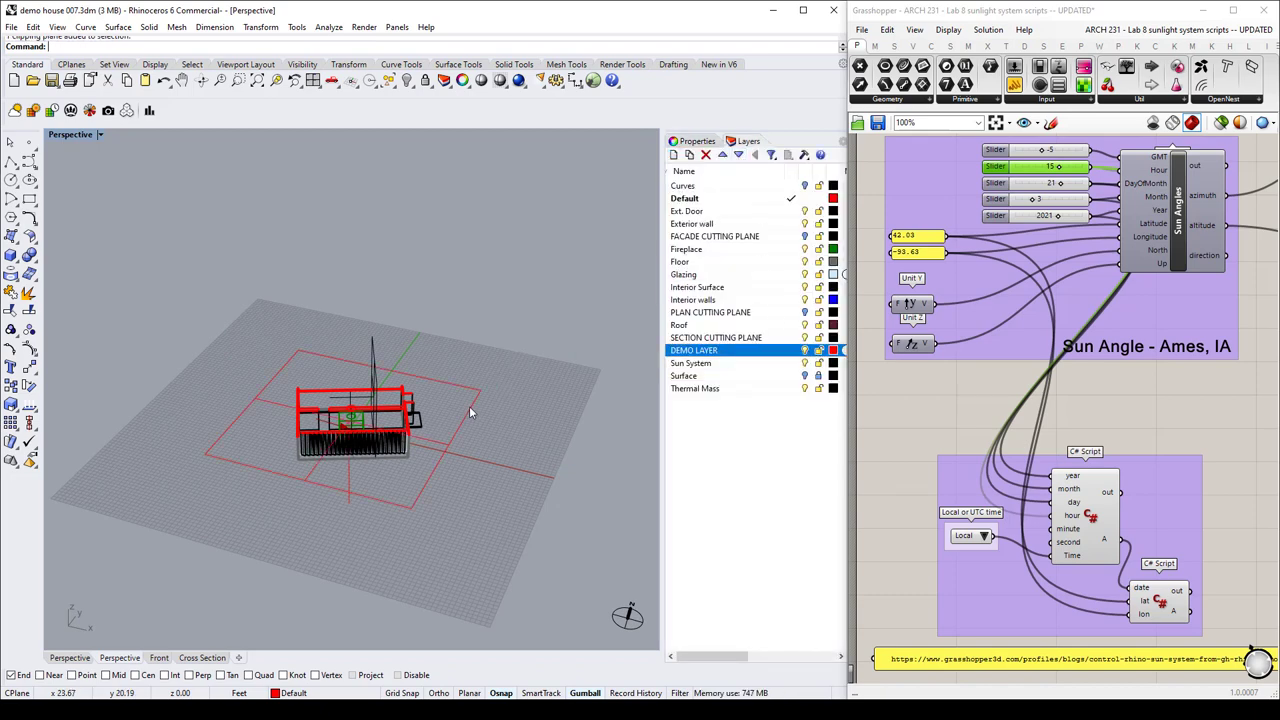
right_click_drag(425, 408, 523, 404)
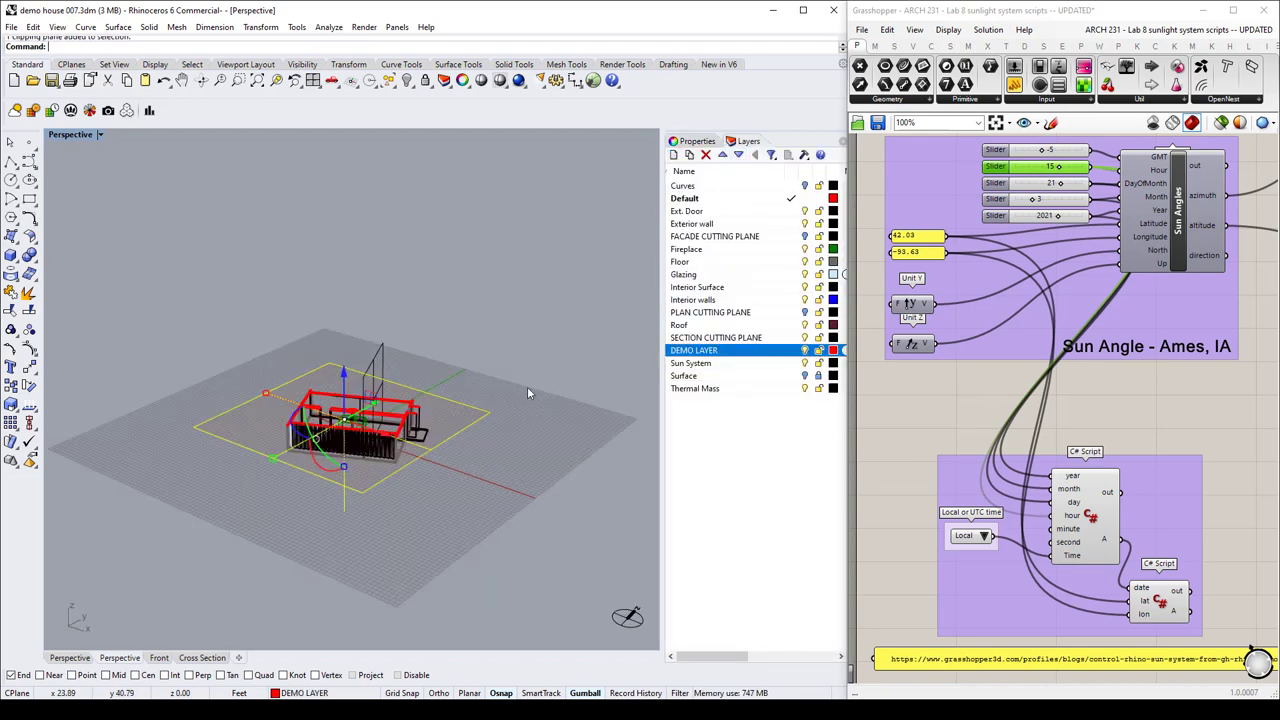
left_click(697, 141)
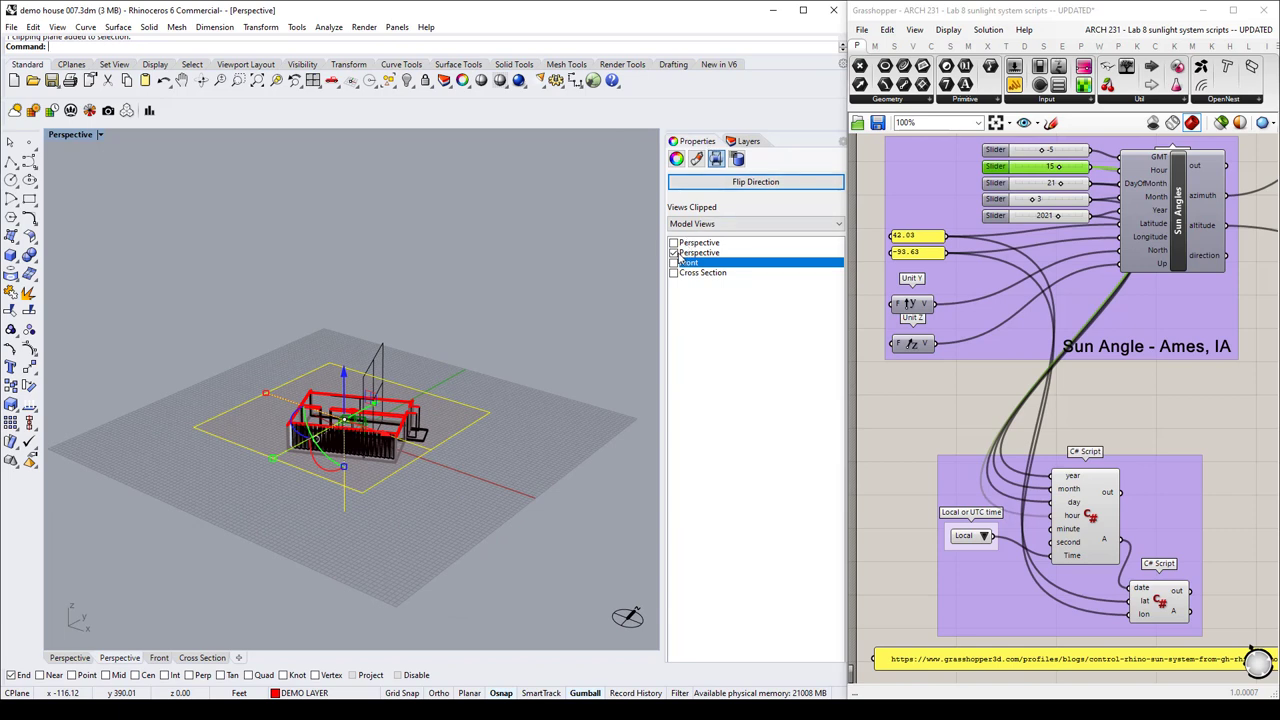
left_click(674, 253)
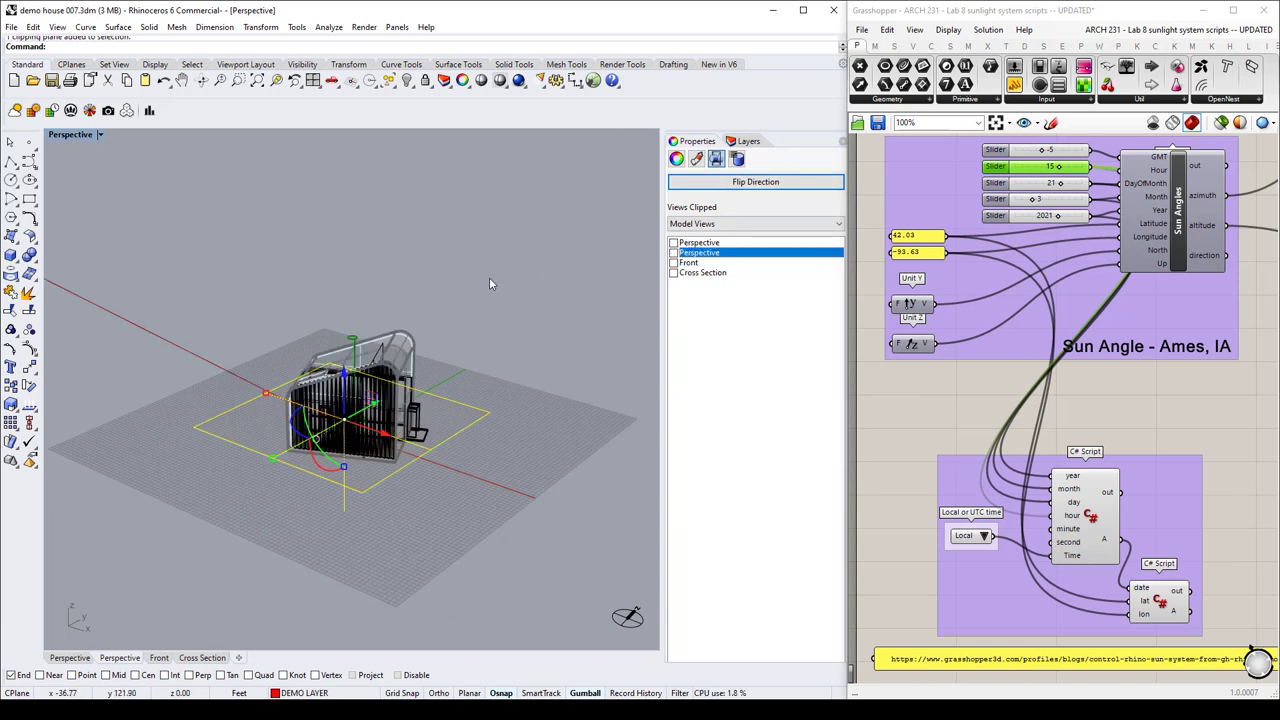
Check the unclipped house by reselecting the clipping plane from several angles, then return to Layers.
left_click(514, 443)
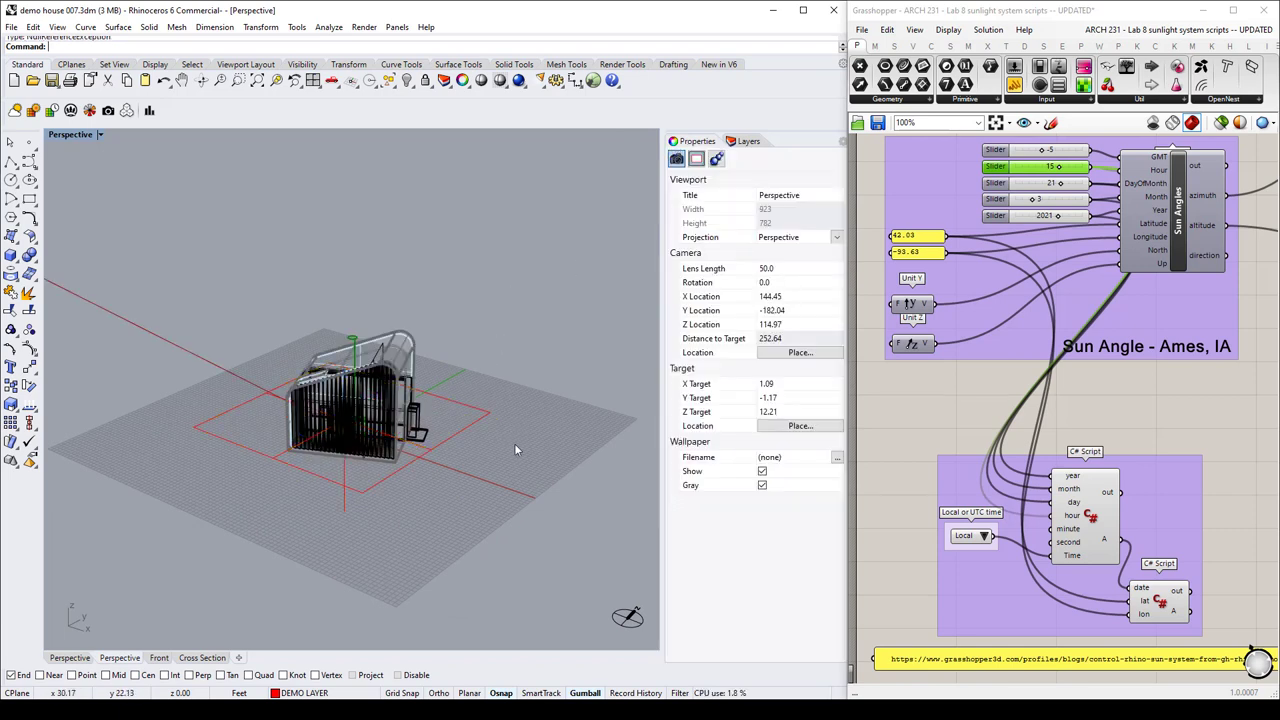
left_click(500, 414)
left_click(513, 308)
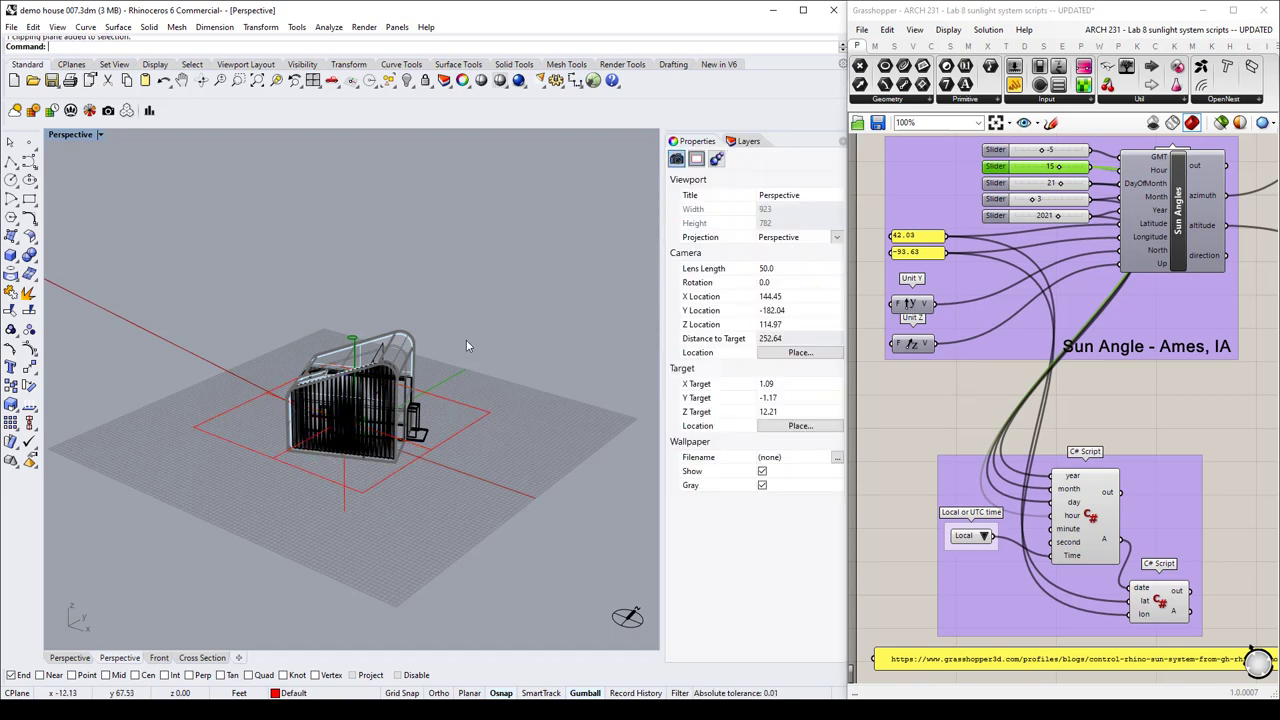
left_click(472, 414)
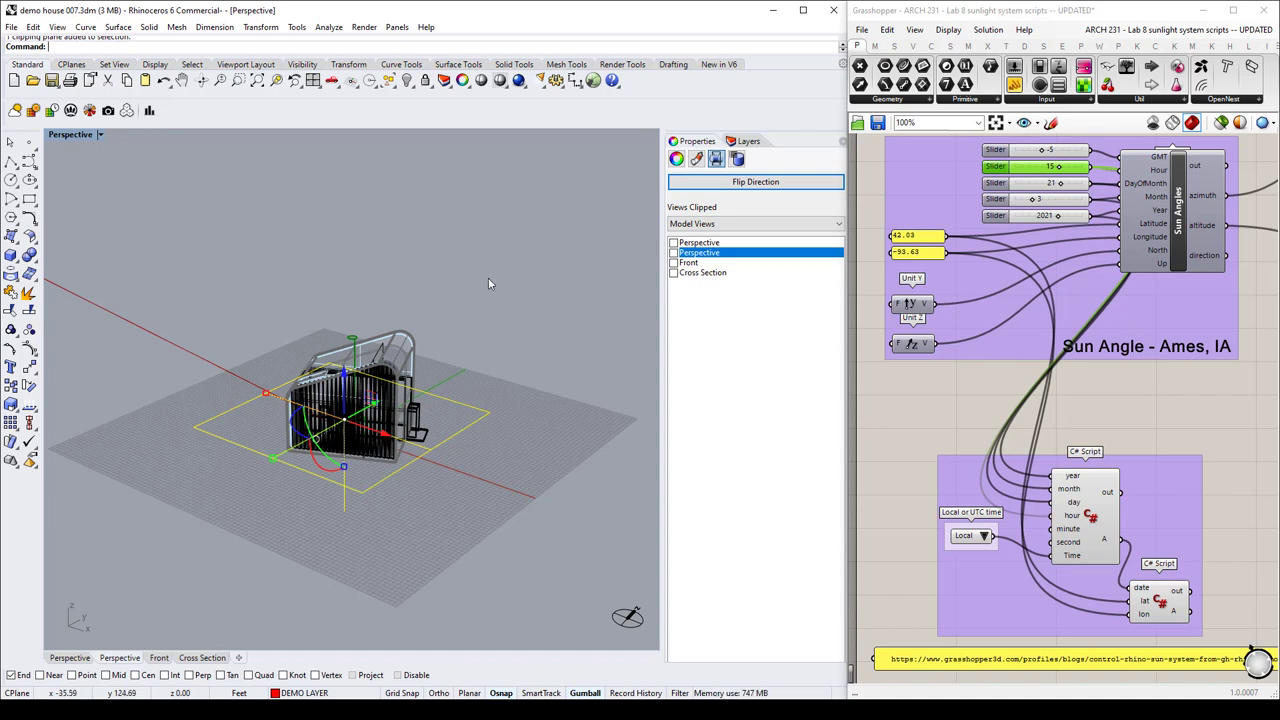
right_click_drag(488, 277, 498, 372)
left_click(570, 414)
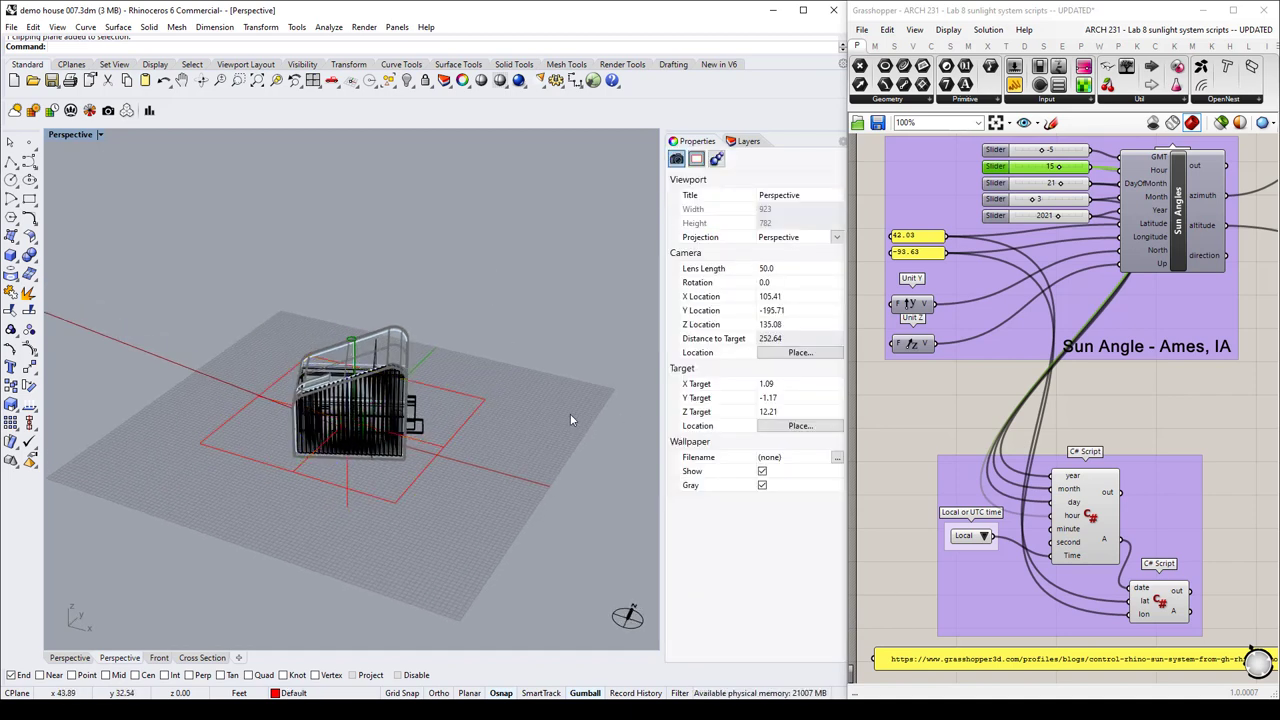
left_click(480, 416)
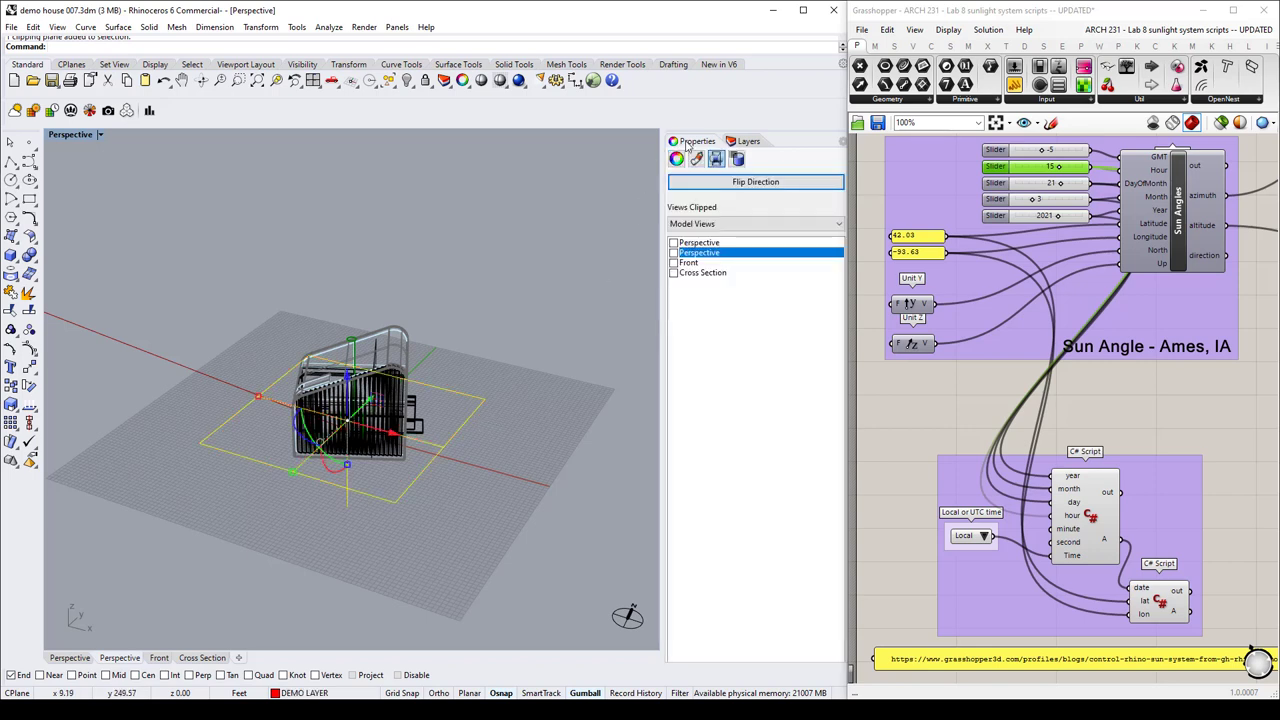
left_click(748, 141)
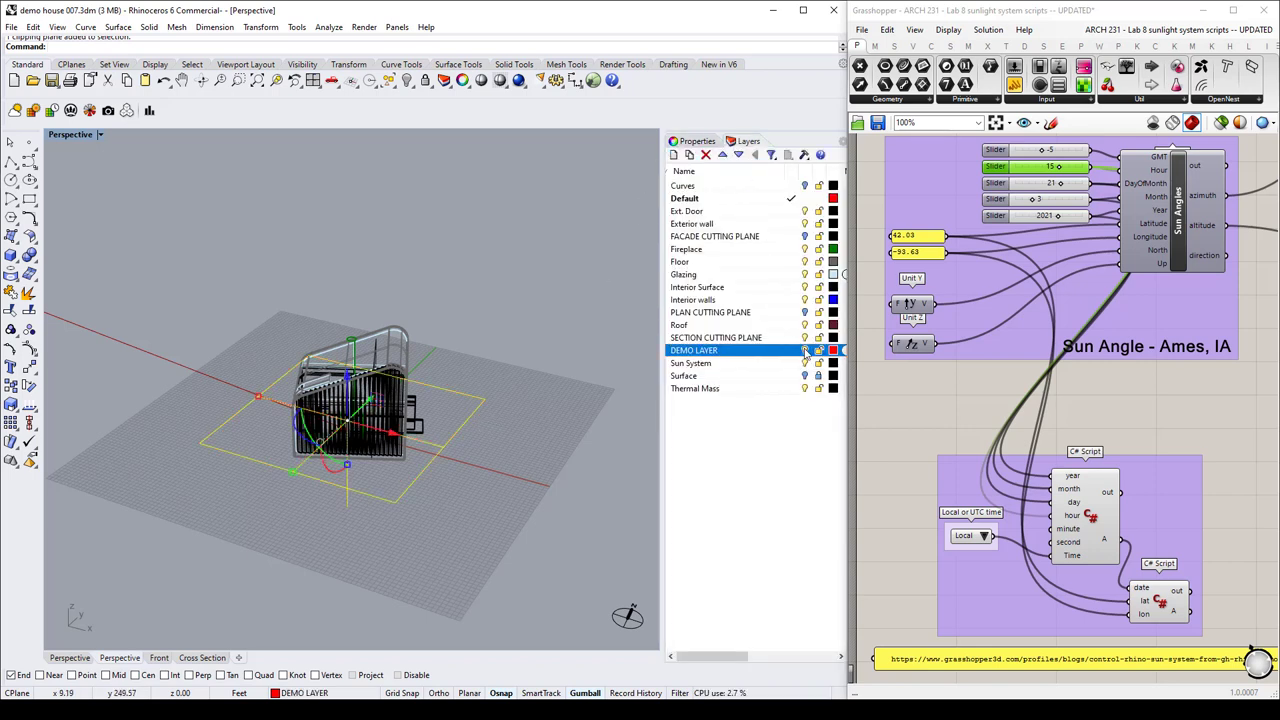
Create a new layer named NEW FACADE PLANE.
key("Escape")
left_click(673, 154)
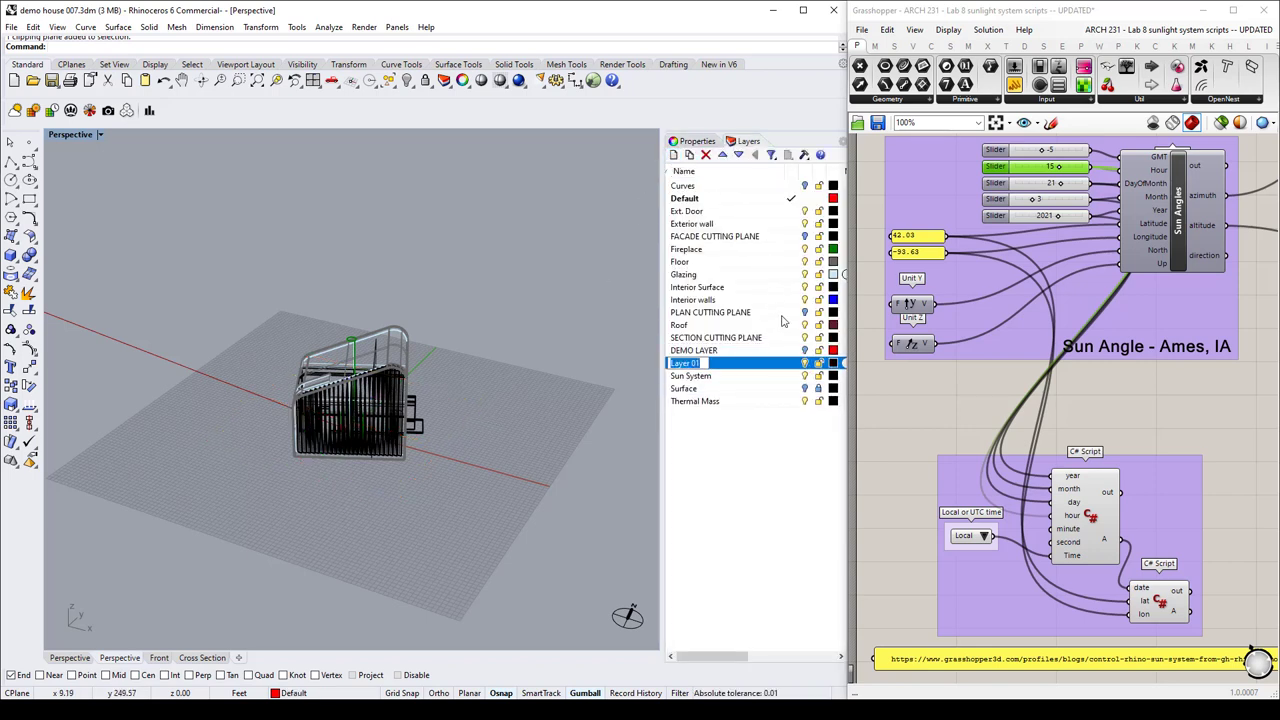
type("NEW FACDEDE")
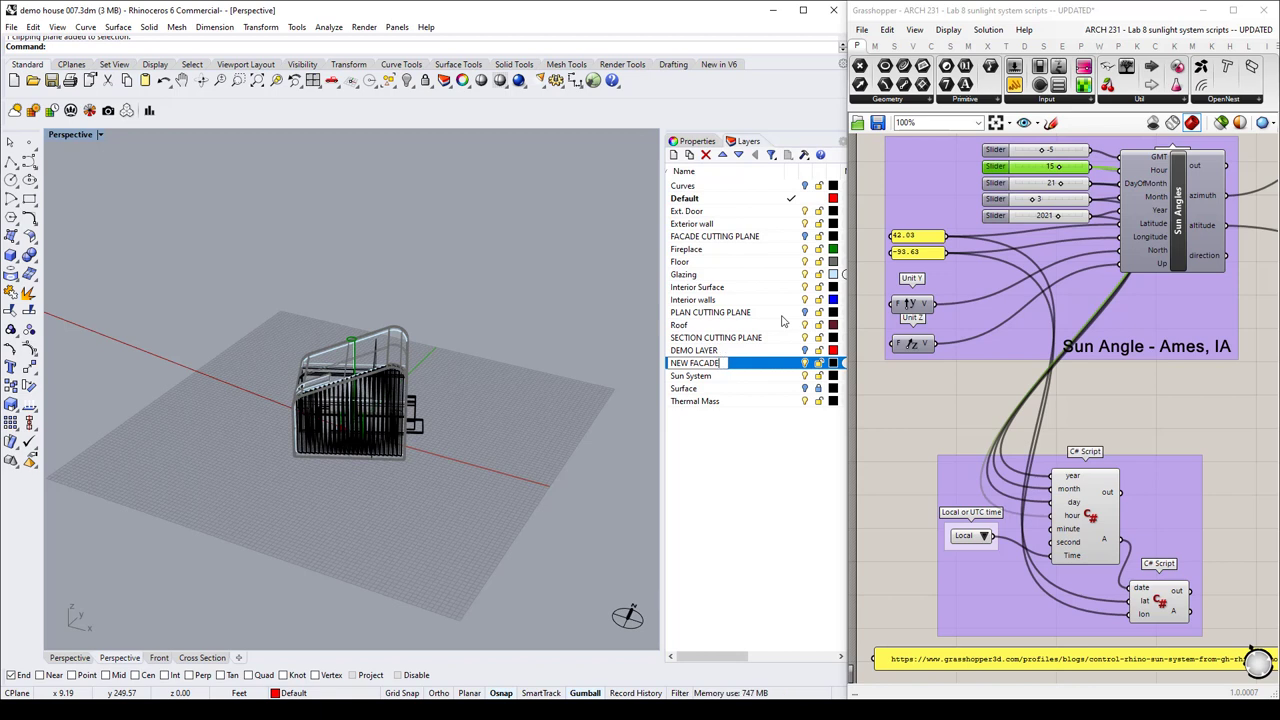
type(" PLANE")
key("Return")
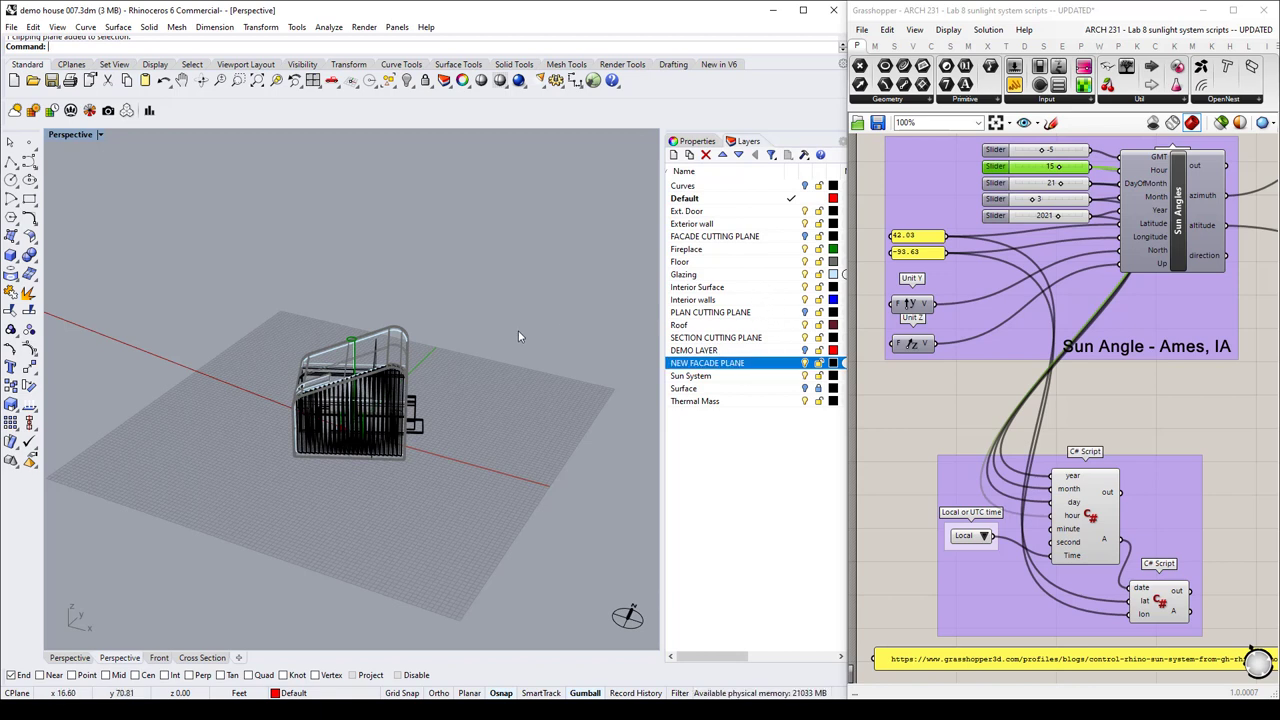
Zoom in on the house and switch the Perspective view to Shaded display.
right_click_drag(518, 330, 512, 335)
scroll(515, 326, "up", 5)
left_click(101, 134)
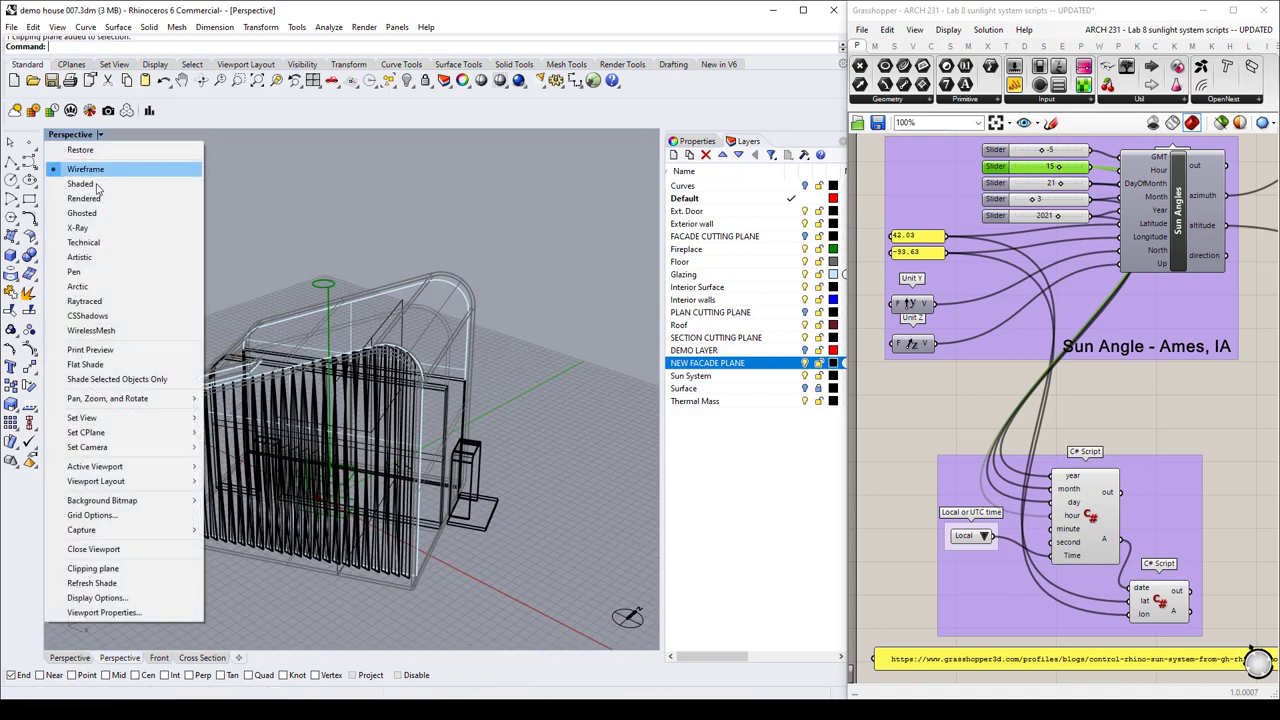
left_click(97, 180)
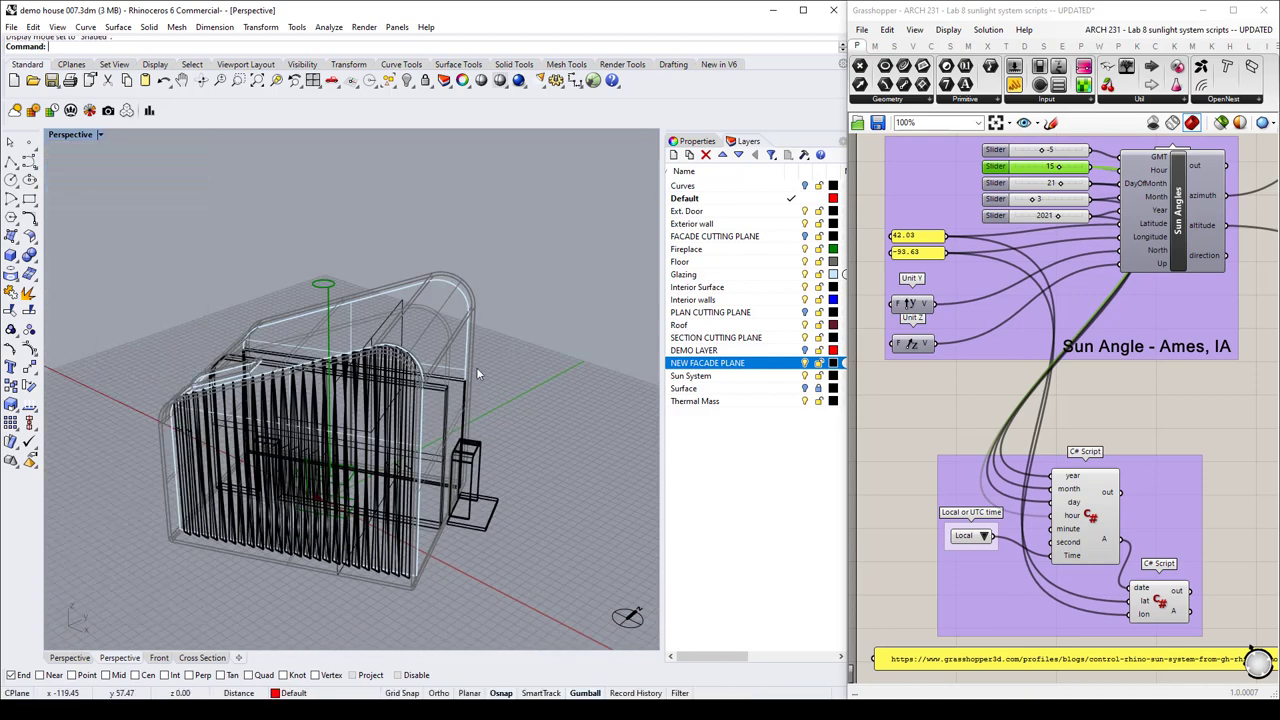
right_click_drag(503, 398, 500, 425)
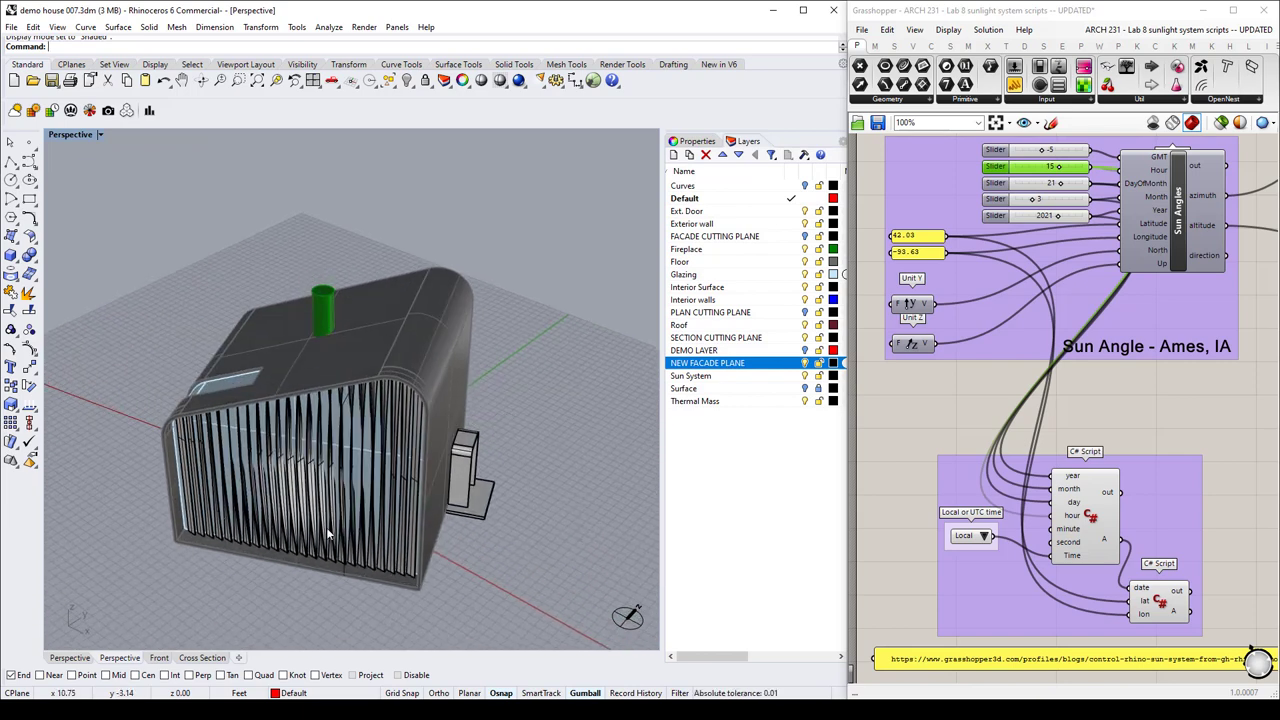
Hide the Sun System layer's vertical louvre fins to expose the glazed front wall.
right_click_drag(272, 408, 278, 372)
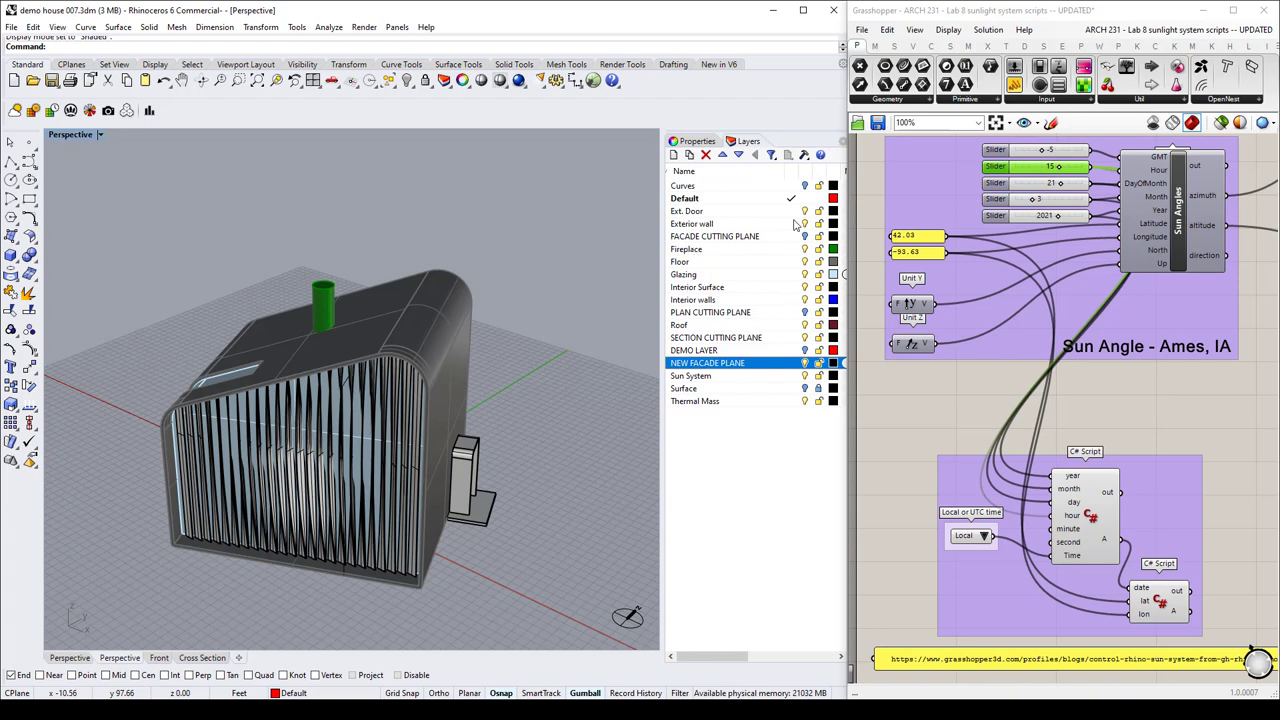
left_click(806, 375)
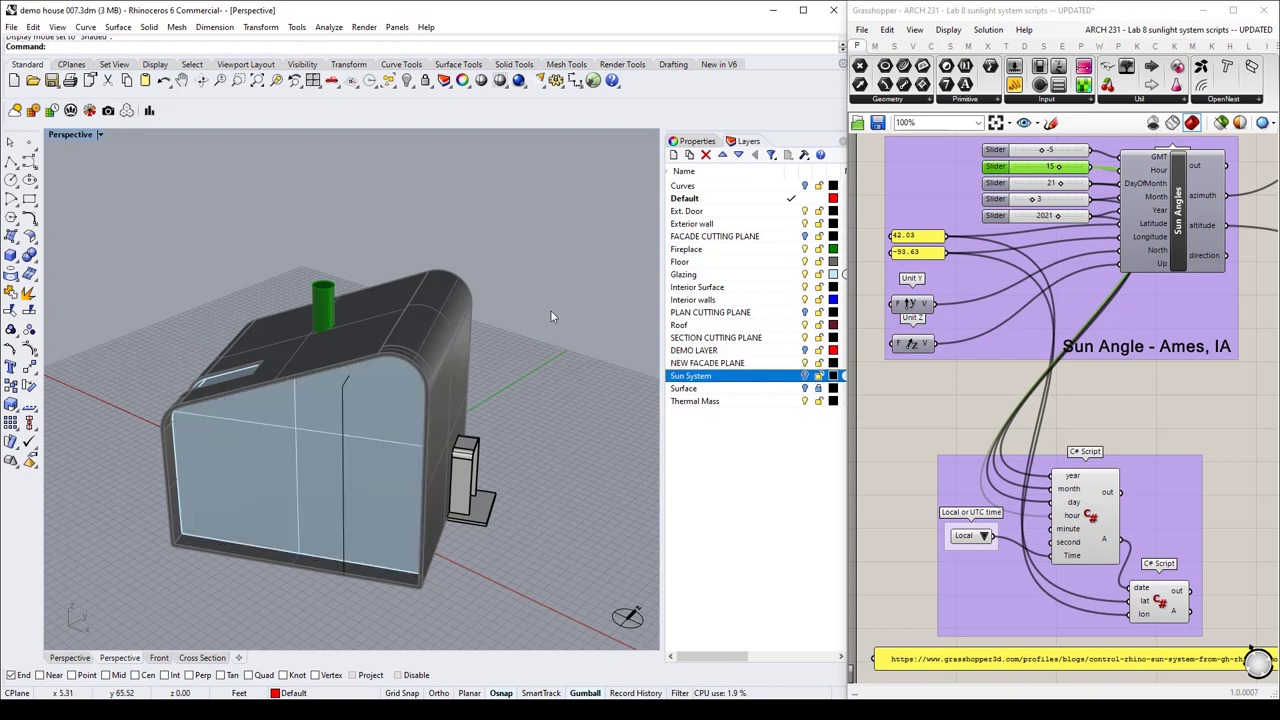
right_click_drag(551, 311, 505, 326)
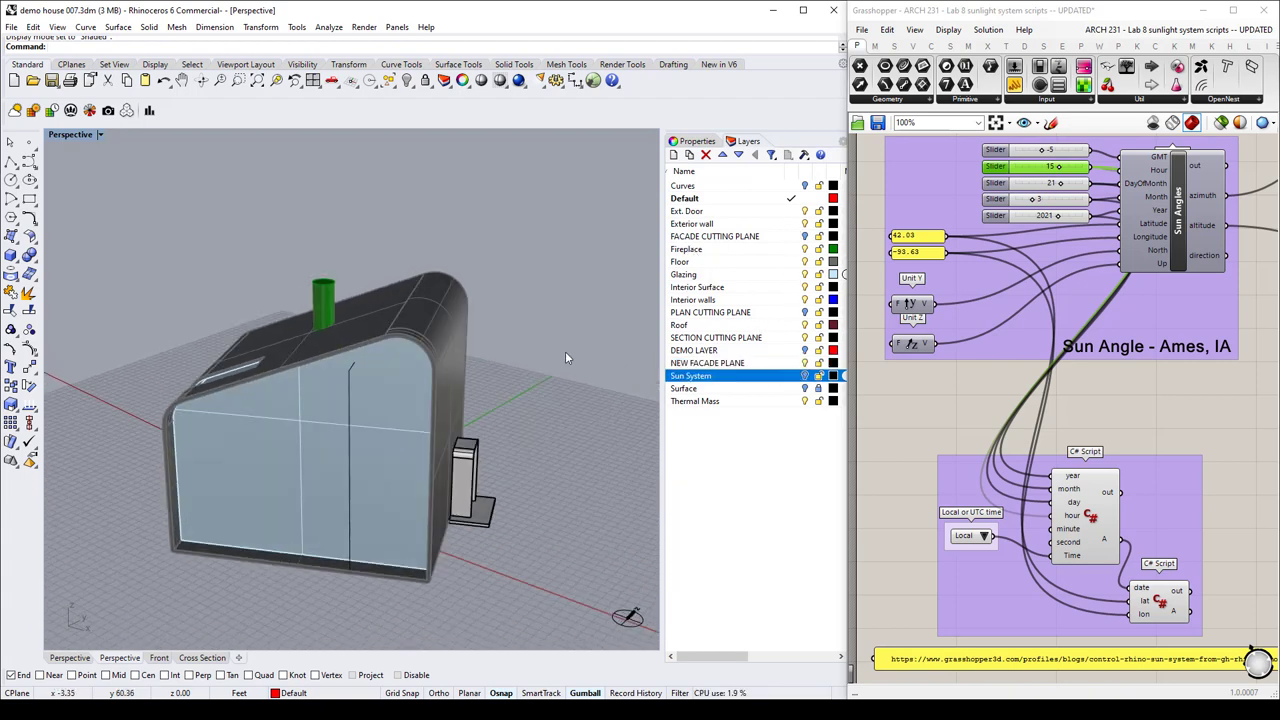
left_click(71, 64)
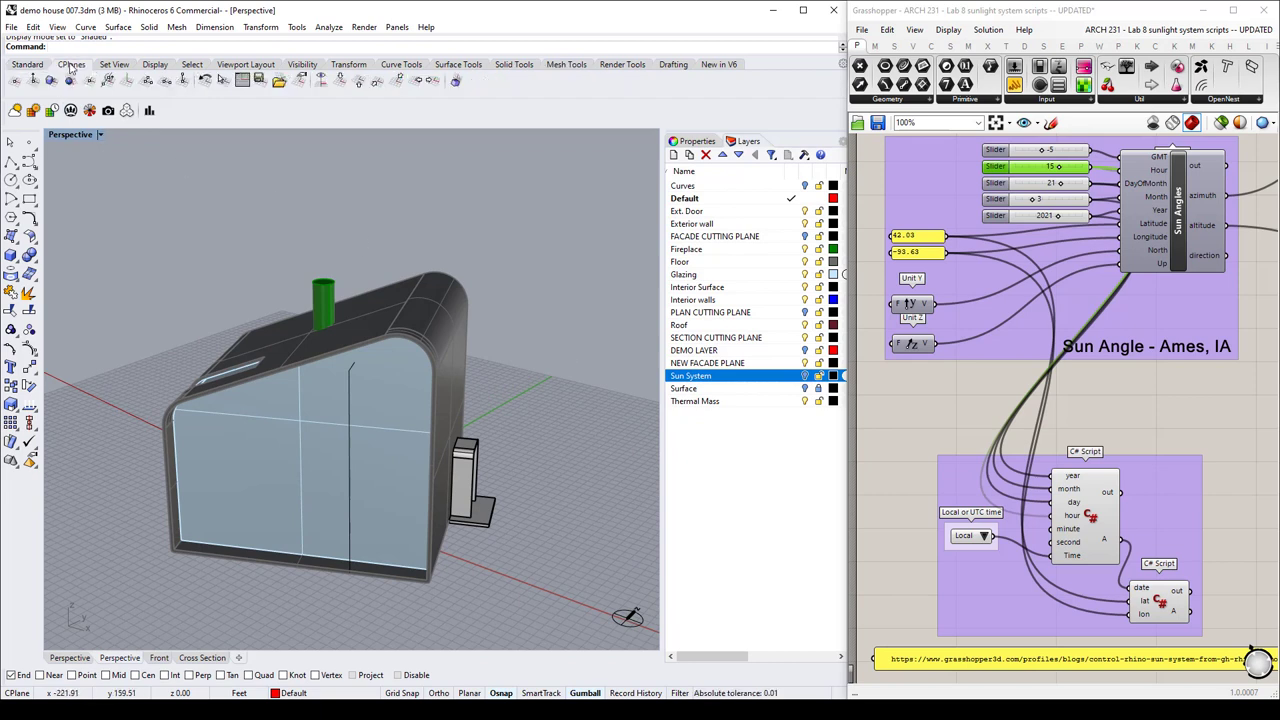
Align the construction plane to the glazed end face, origin at its lower-left corner, X along the bottom edge.
left_click(147, 87)
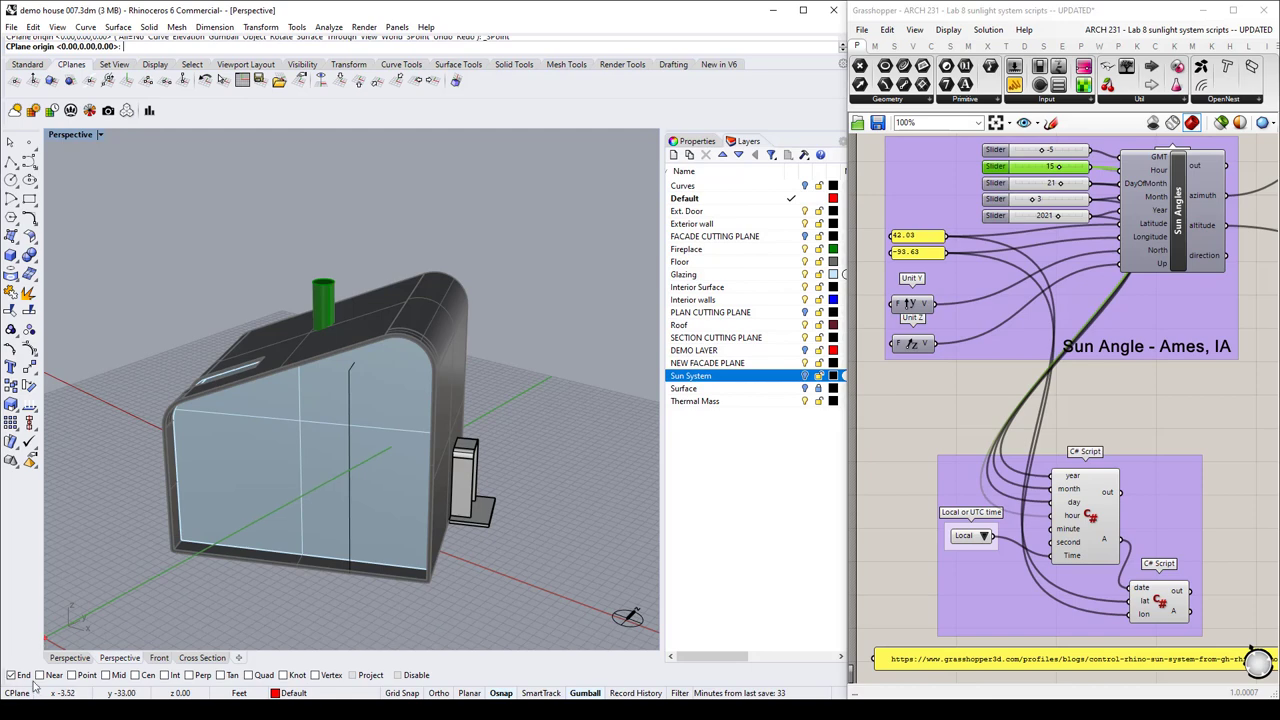
scroll(229, 594, "up", 2)
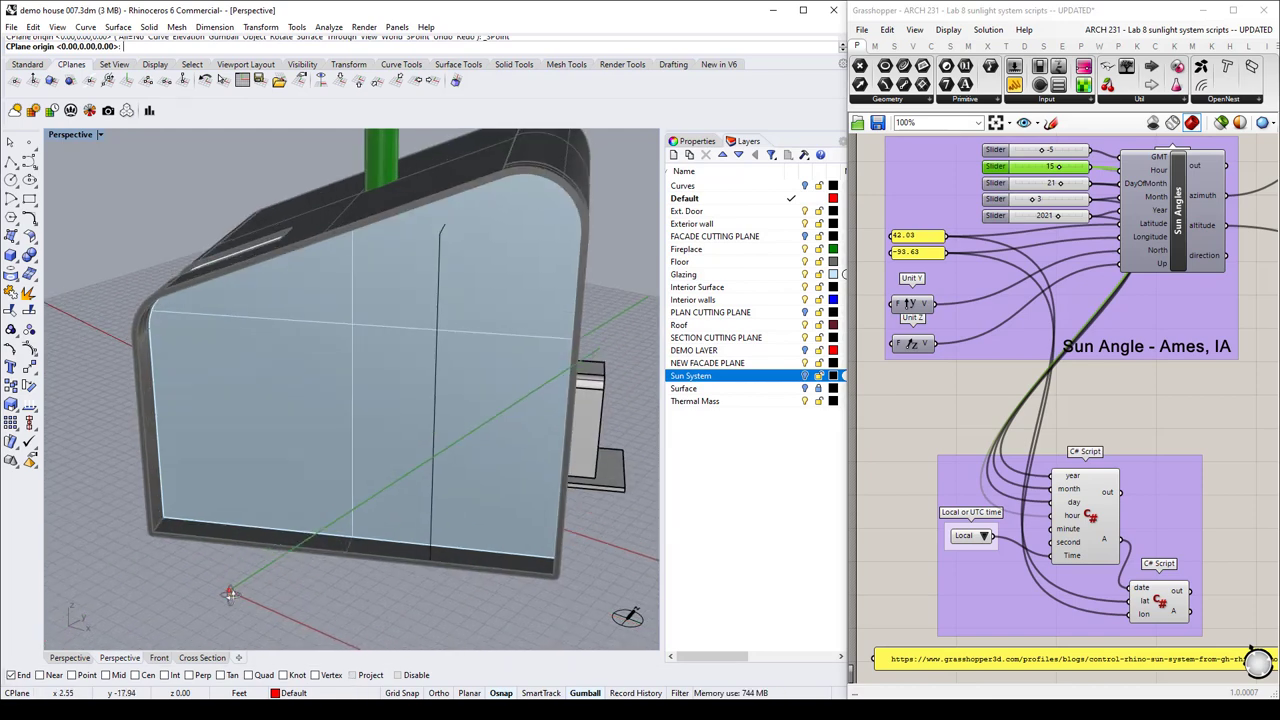
scroll(229, 594, "up", 1)
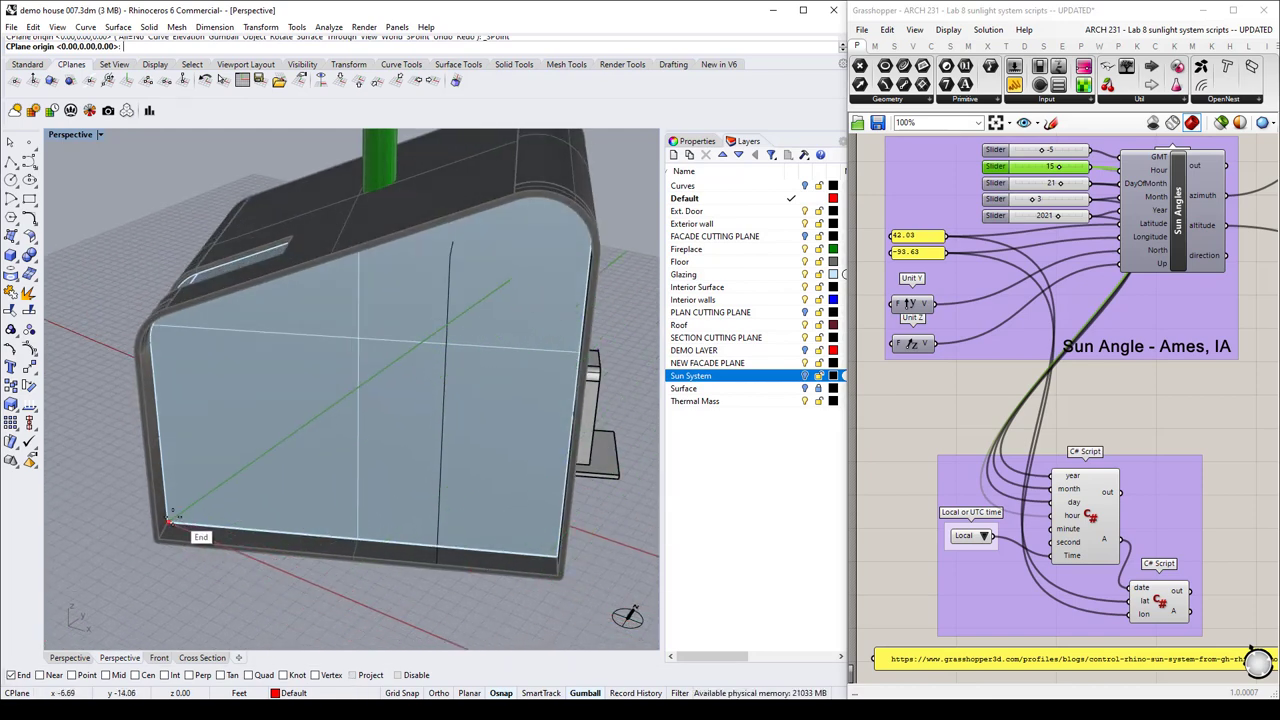
right_click_drag(168, 520, 447, 378)
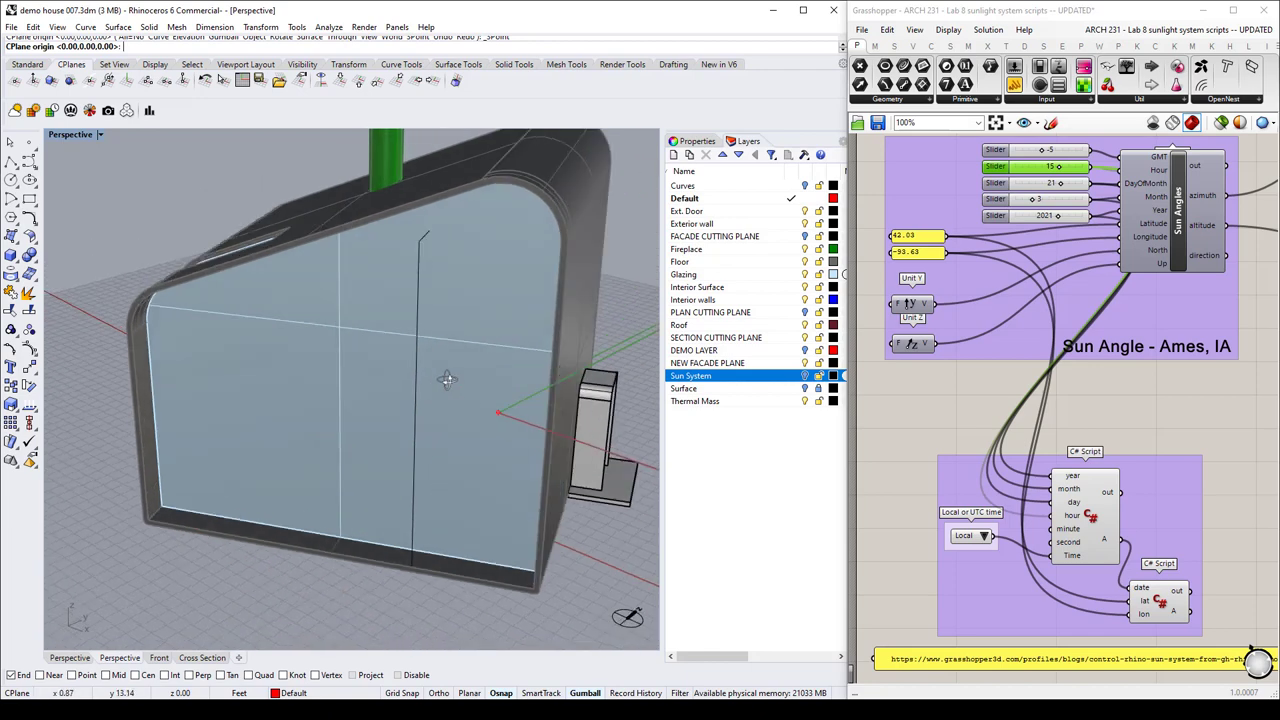
left_click(165, 512)
right_click_drag(165, 512, 567, 565)
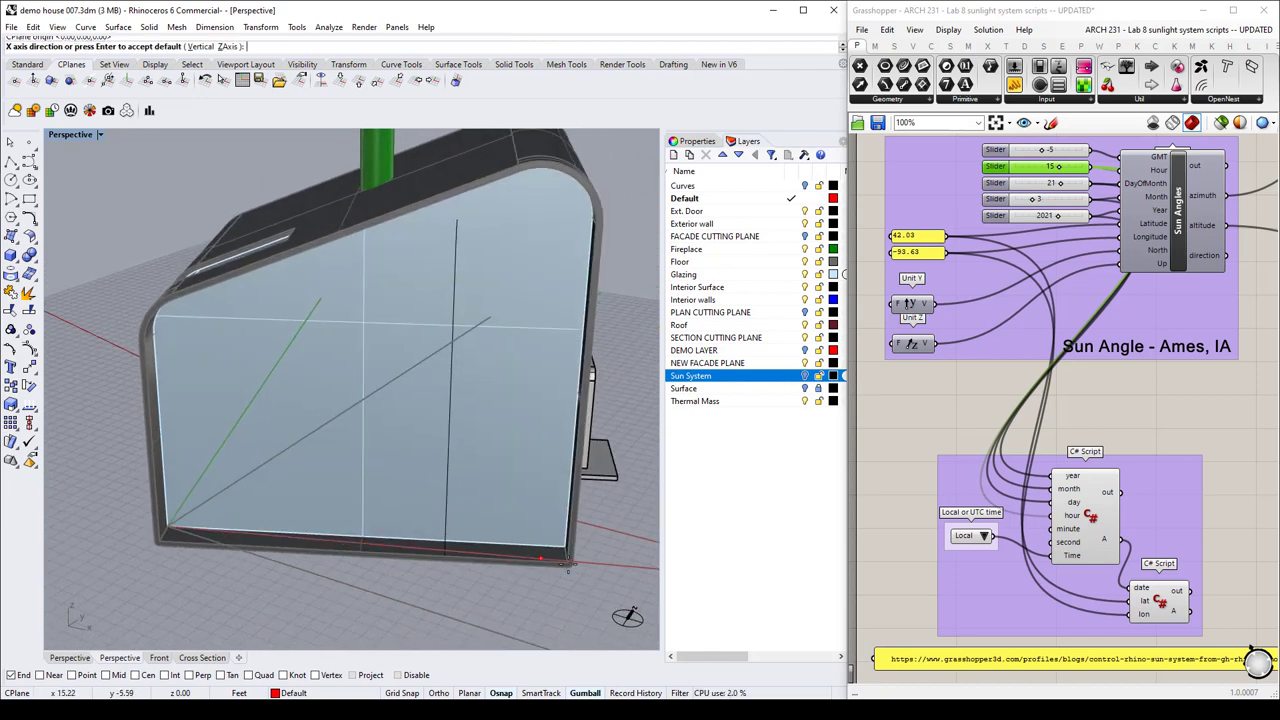
left_click(569, 553)
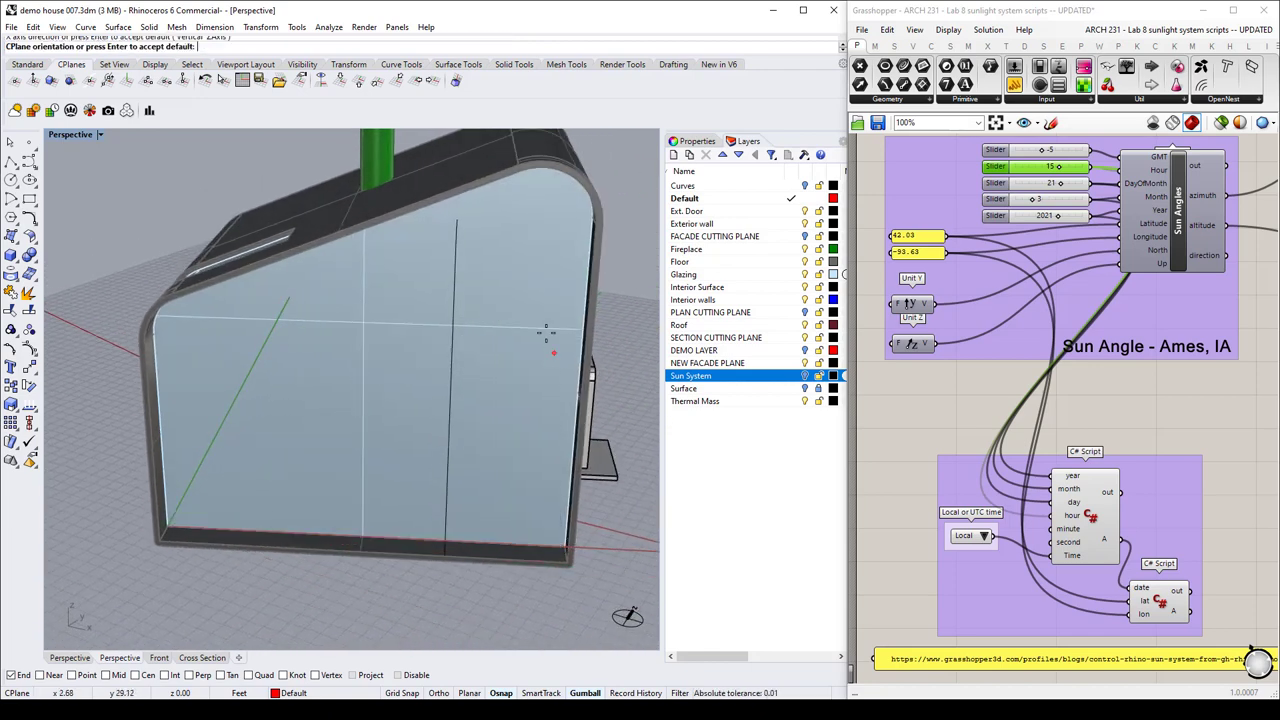
key("Return")
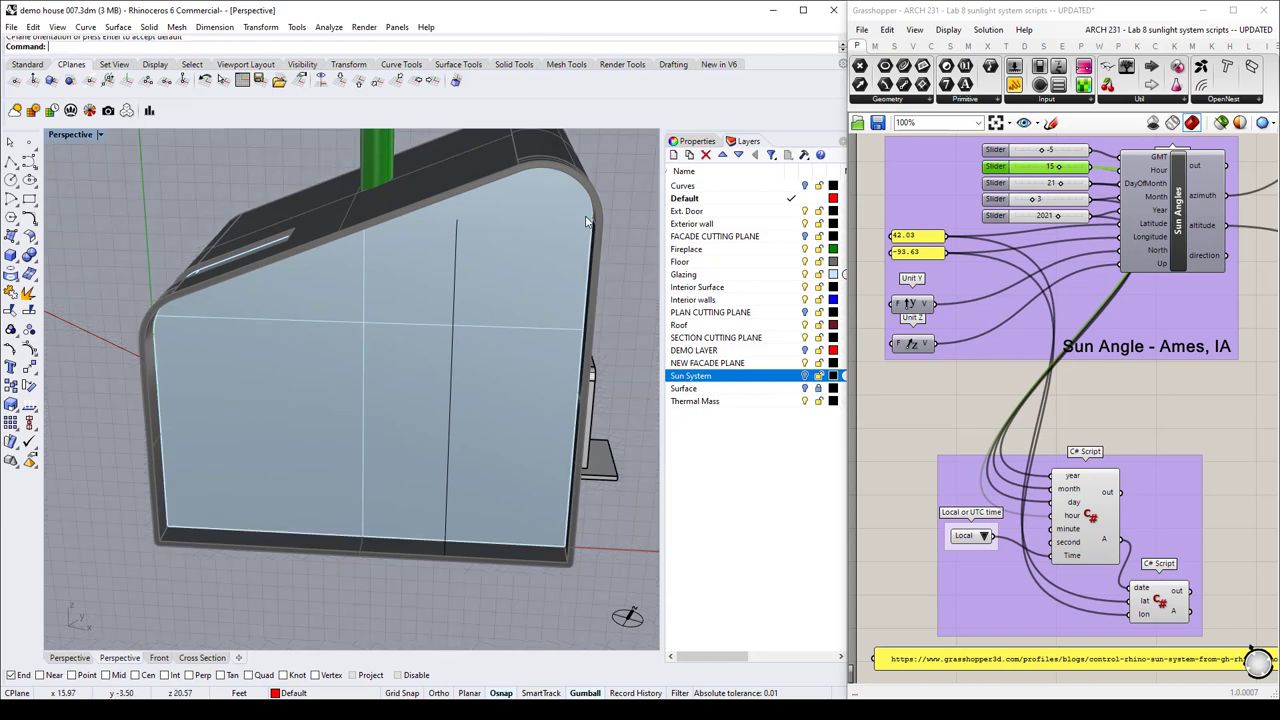
scroll(549, 303, "down", 4)
mouse_move(549, 303)
right_mouse_down()
mouse_move(365, 275)
mouse_move(586, 277)
mouse_move(545, 288)
right_mouse_up()
Draw a test rectangle on the new construction plane, then undo it.
left_click(28, 180)
left_click(141, 270)
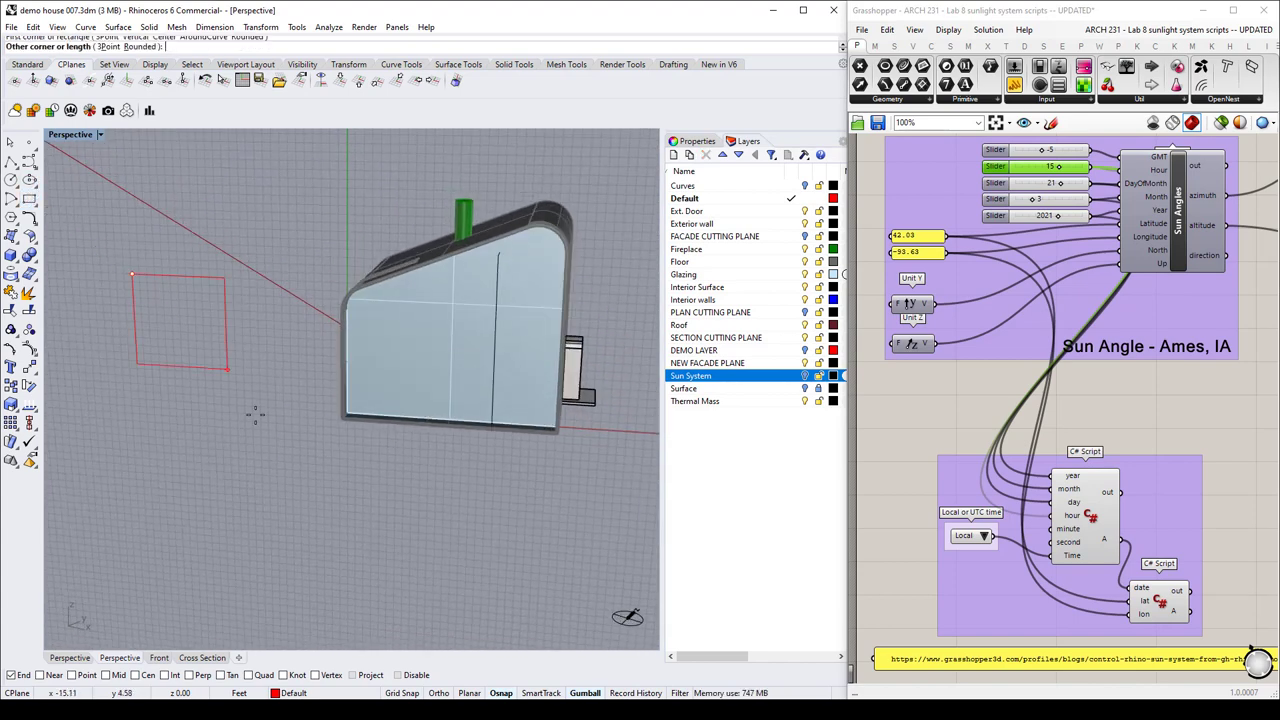
left_click(272, 427)
right_click_drag(272, 427, 270, 512)
key("ctrl+z")
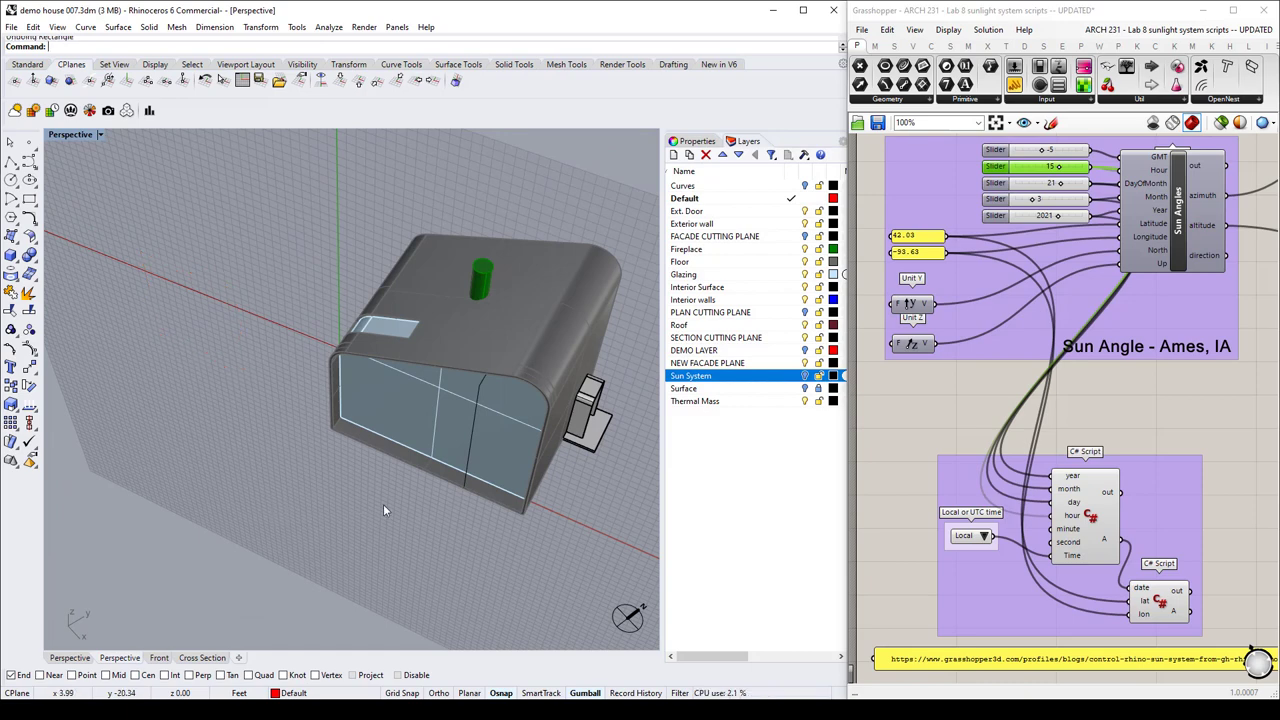
right_click_drag(375, 497, 381, 434)
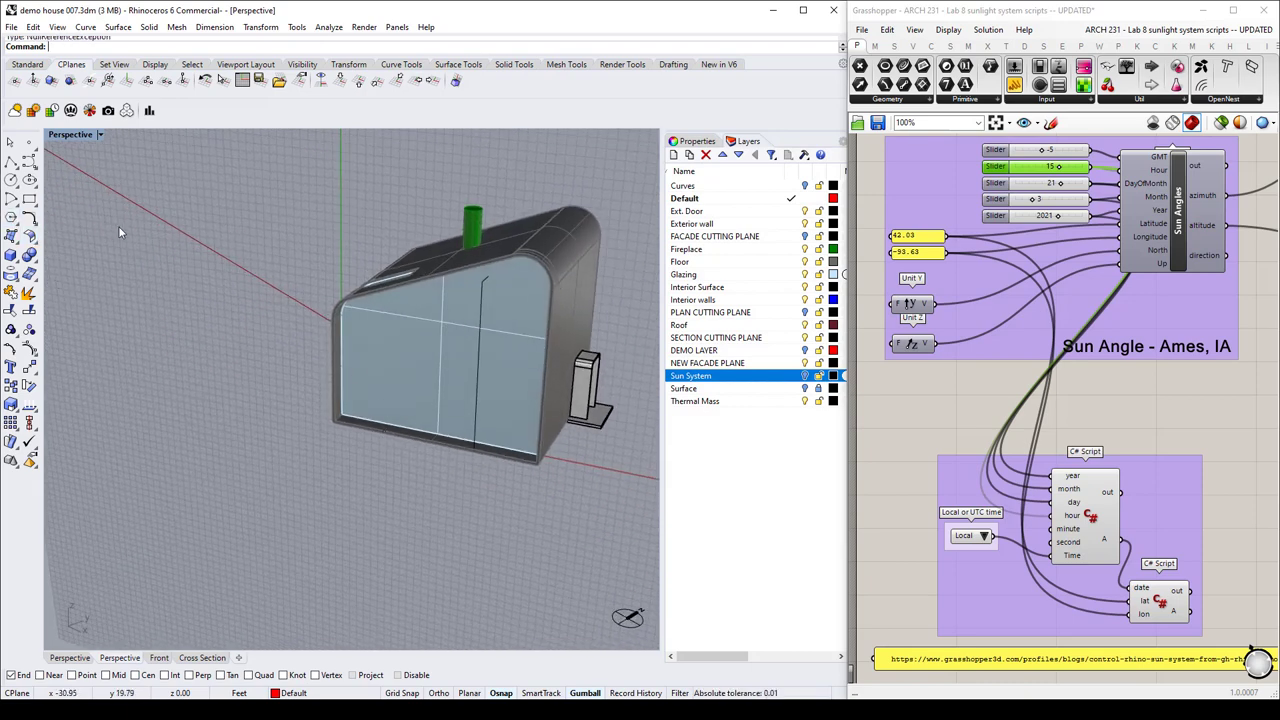
Create a ClippingPlane rectangle across the house's end facade and orbit to check the red cut edge.
type("ClippingPlane")
key("Return")
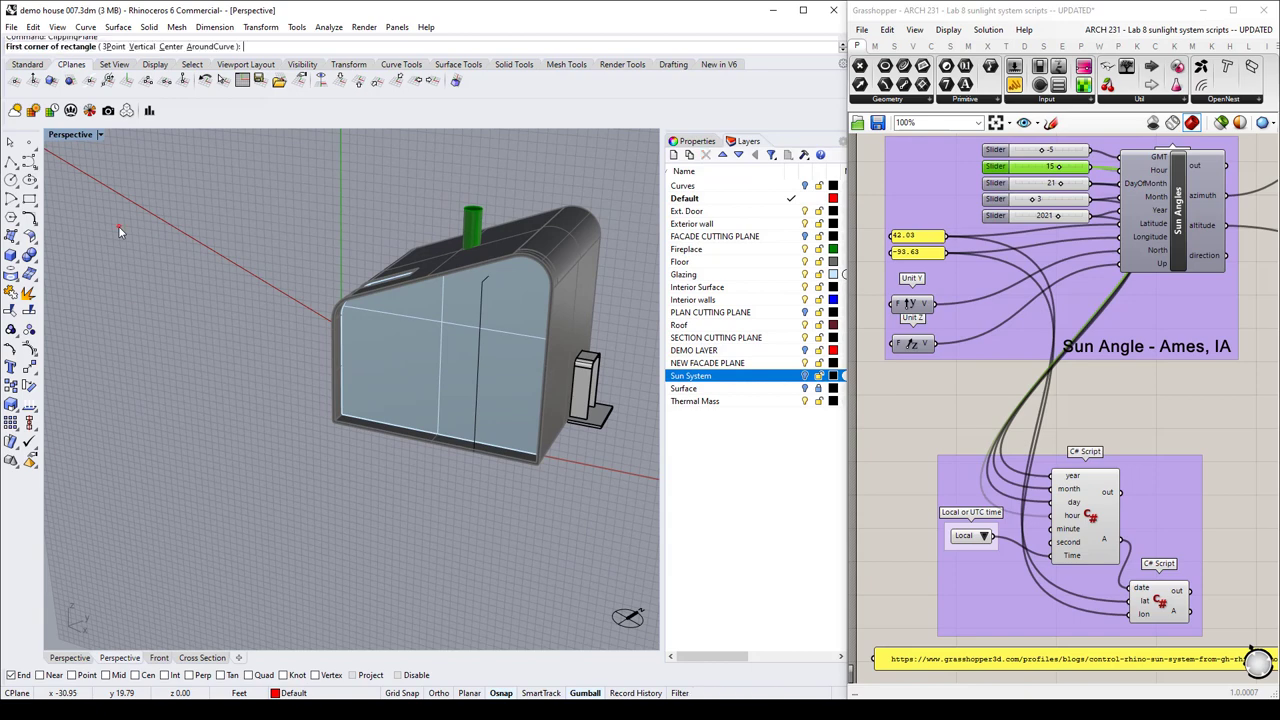
left_click(261, 176)
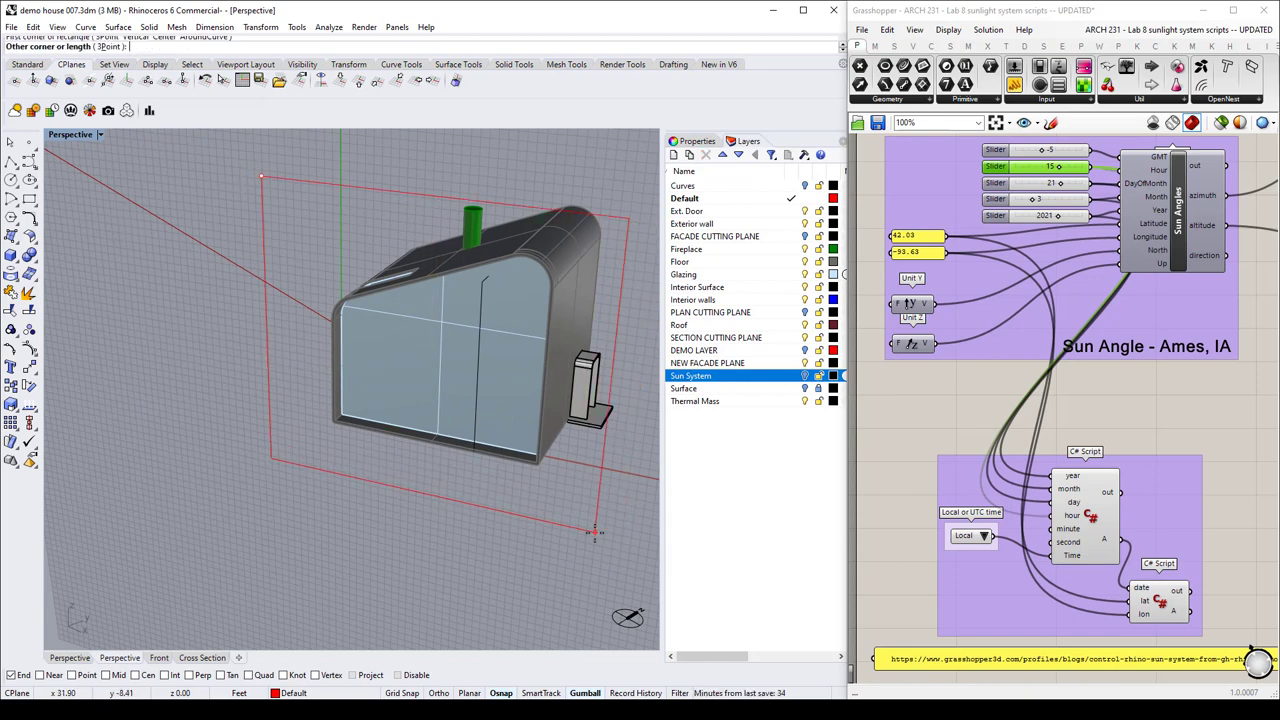
right_click_drag(595, 527, 575, 520)
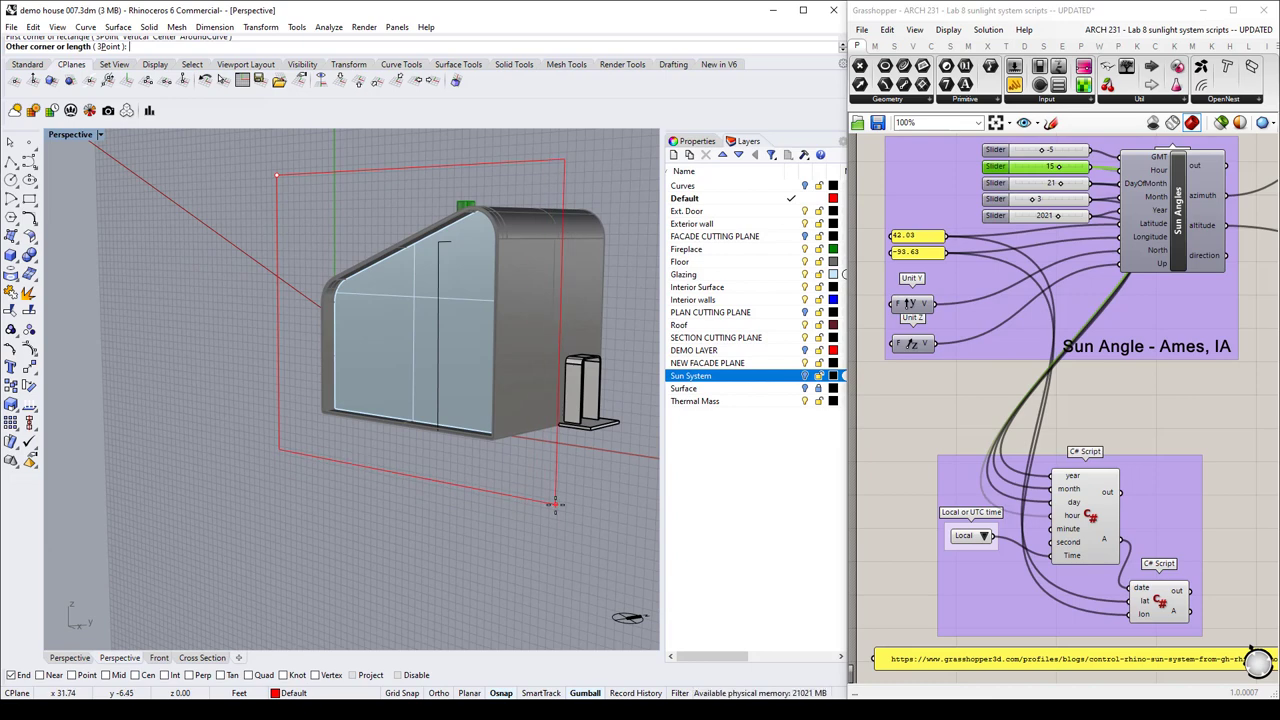
left_click(555, 505)
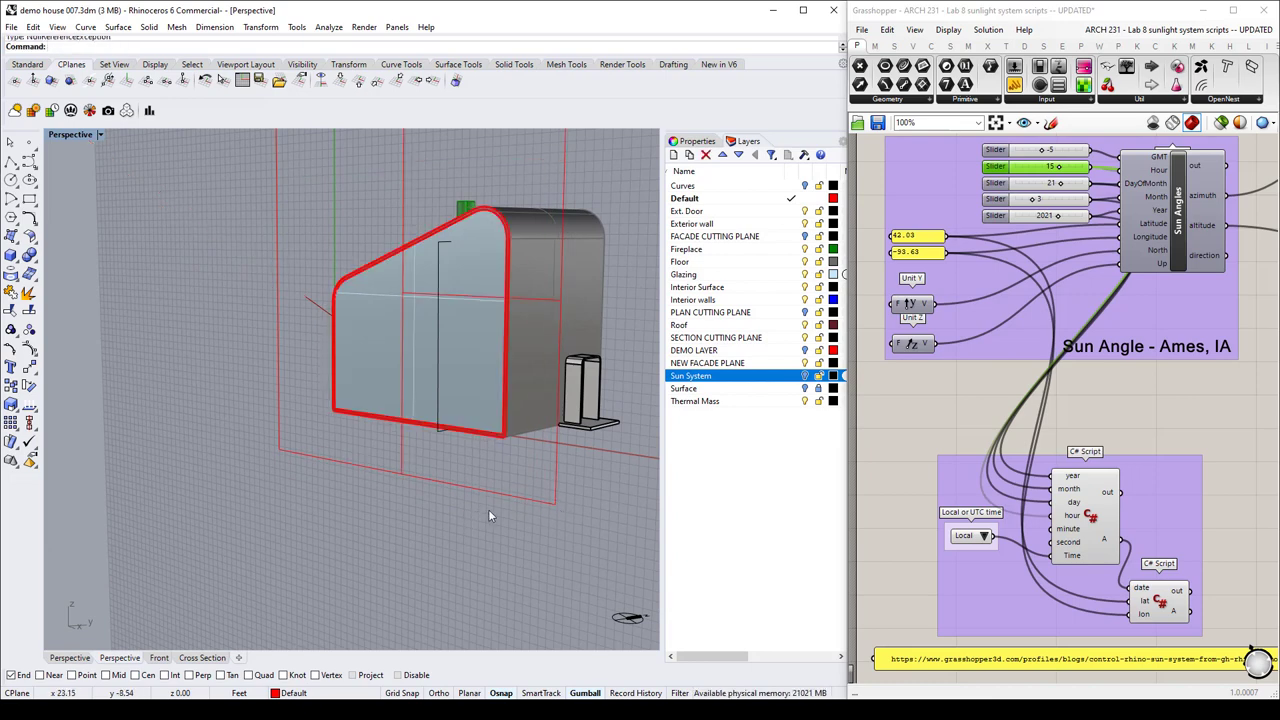
right_click_drag(488, 509, 170, 280)
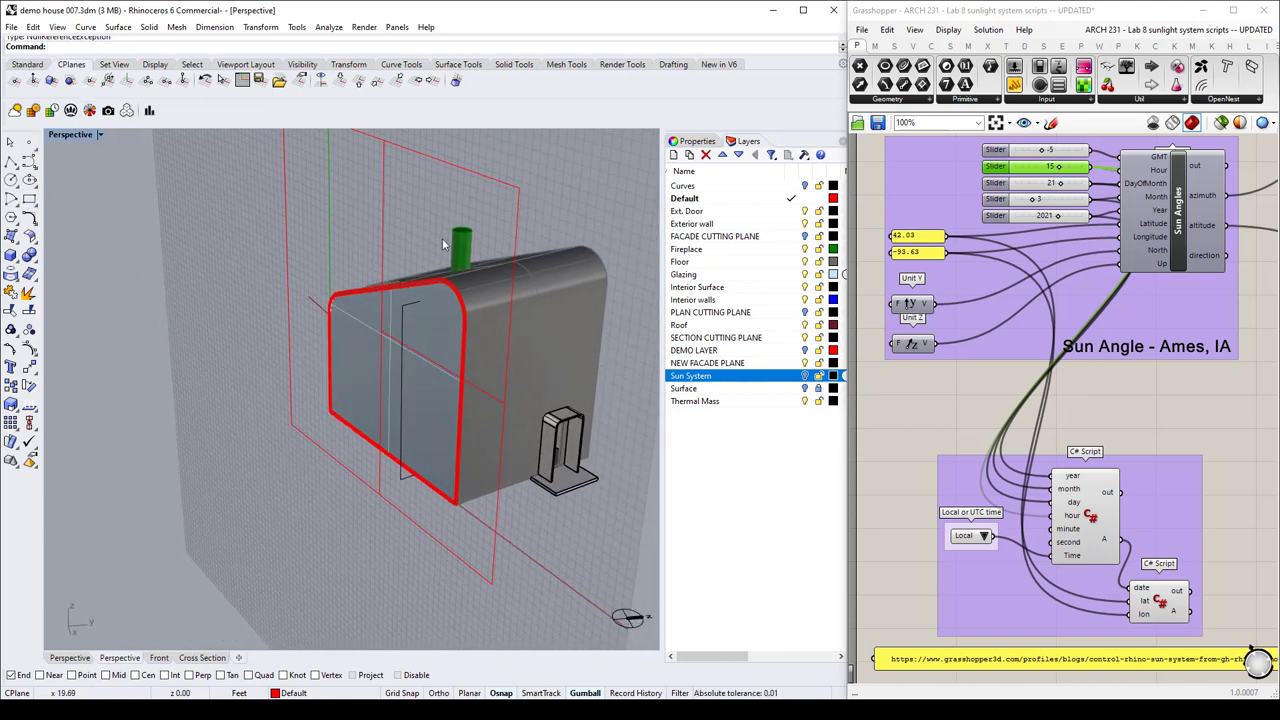
scroll(308, 351, "up", 3)
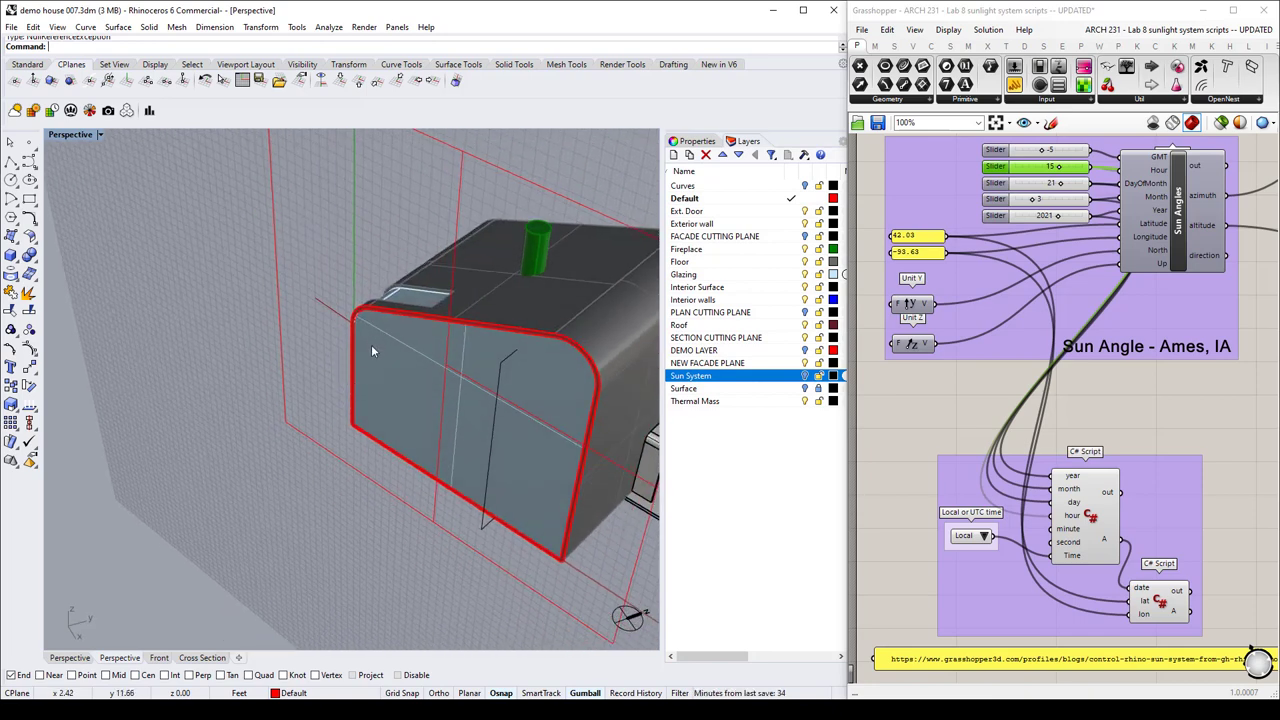
right_click_drag(371, 351, 321, 329)
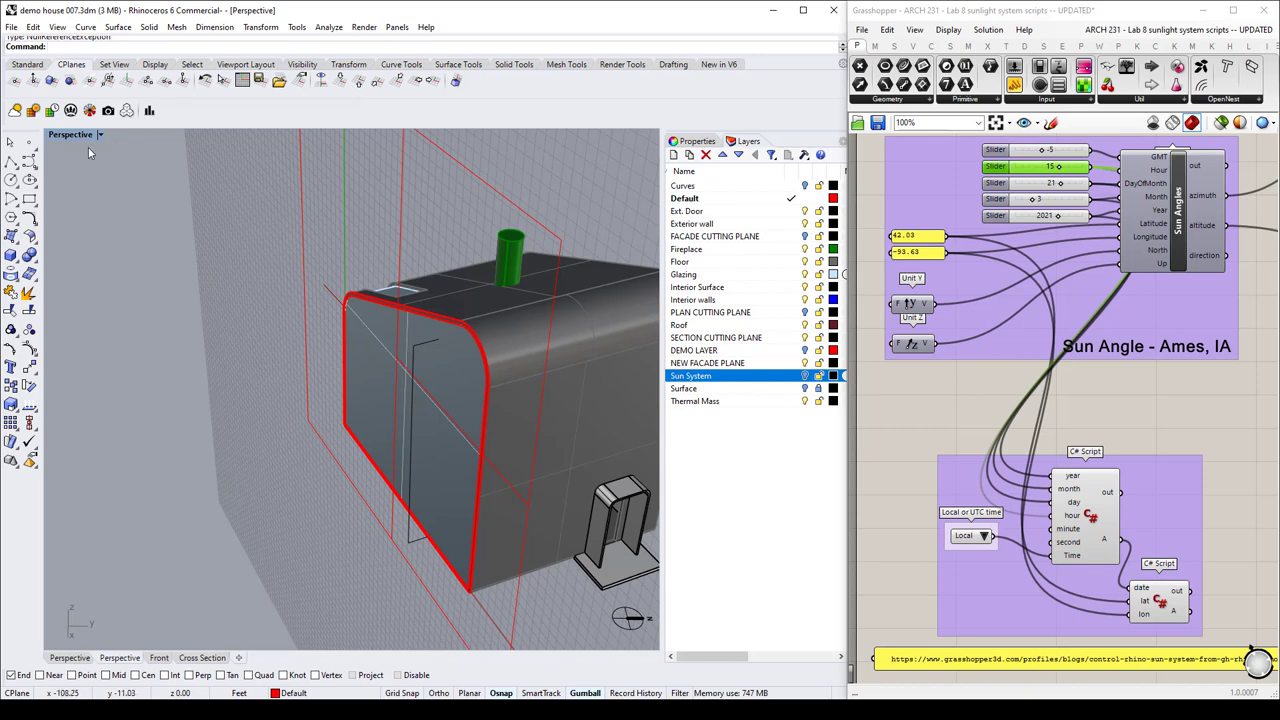
right_click_drag(275, 215, 259, 210)
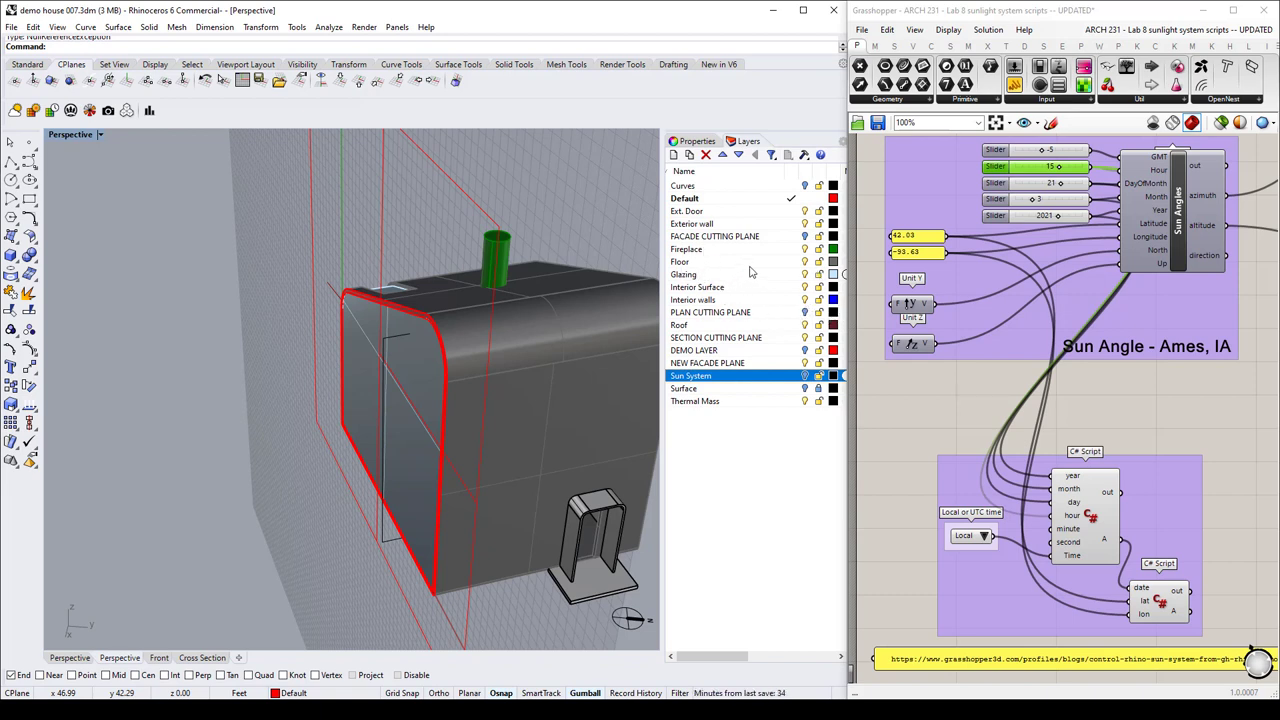
Turn on the Sun System layer and slide the clipping plane deeper into the house.
left_click(805, 376)
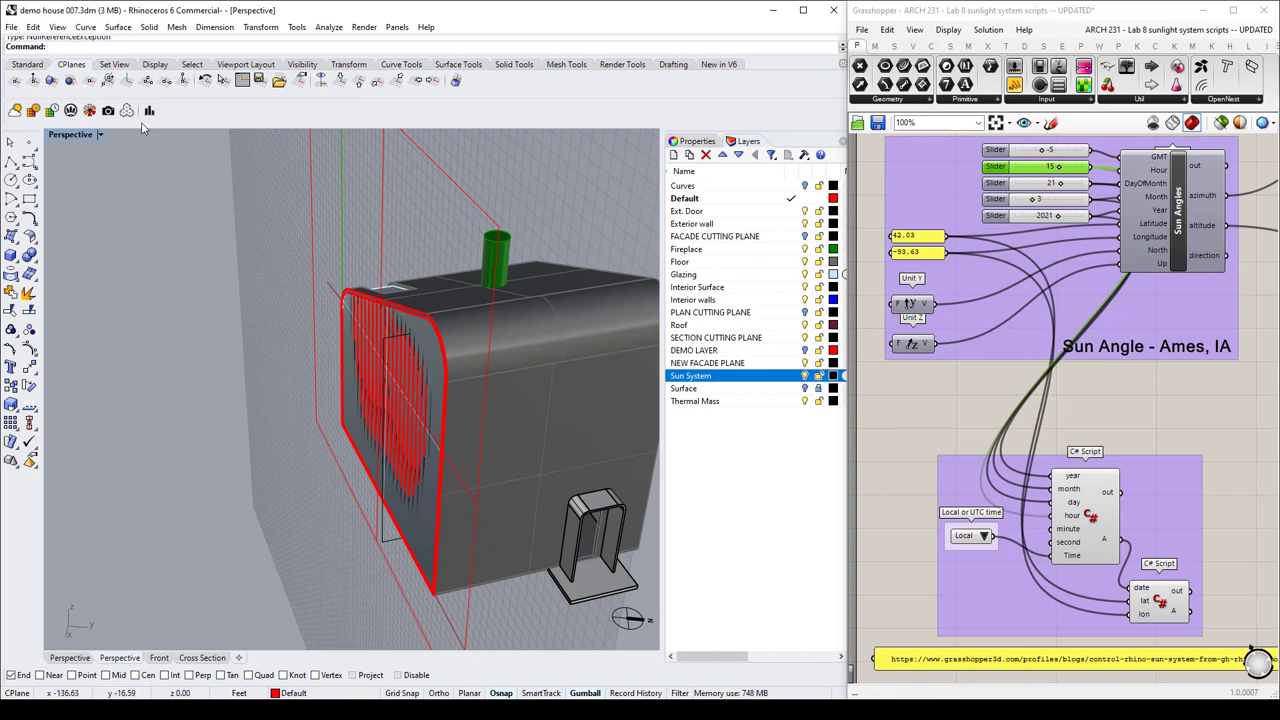
left_click(382, 184)
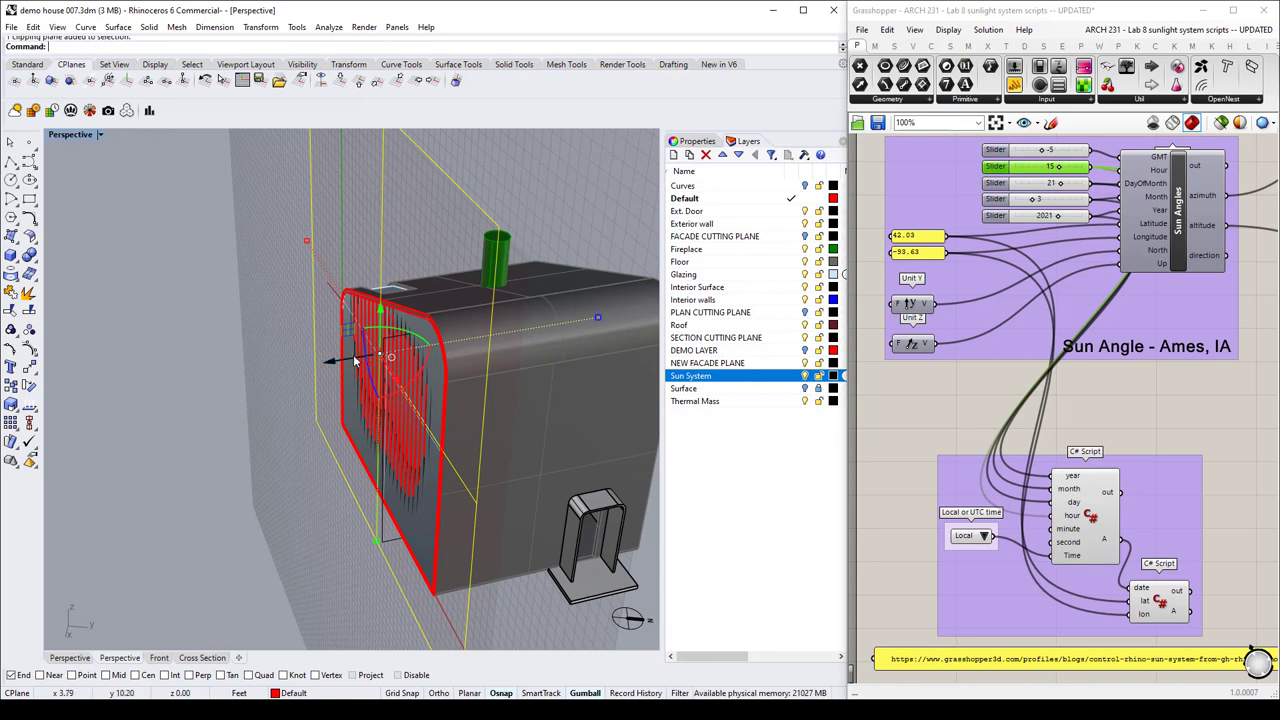
mouse_move(360, 358)
left_mouse_down()
mouse_move(342, 364)
mouse_move(359, 361)
left_mouse_up()
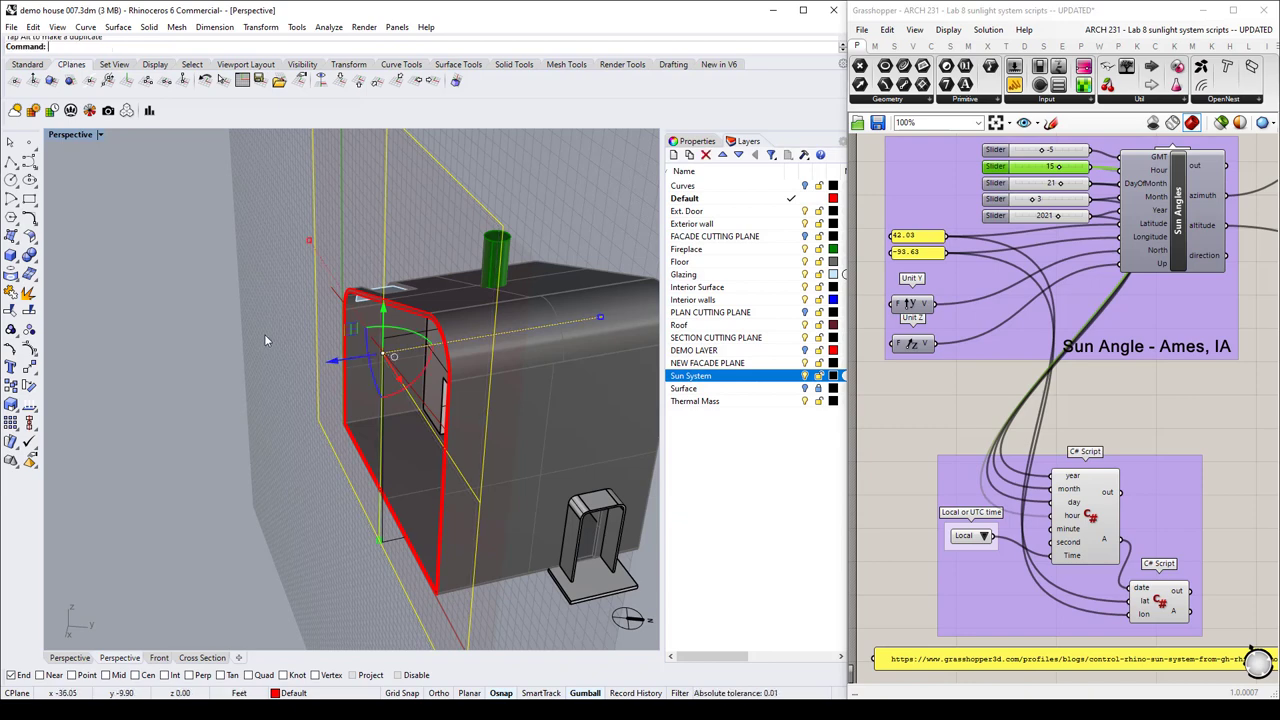
right_click_drag(359, 361, 366, 331)
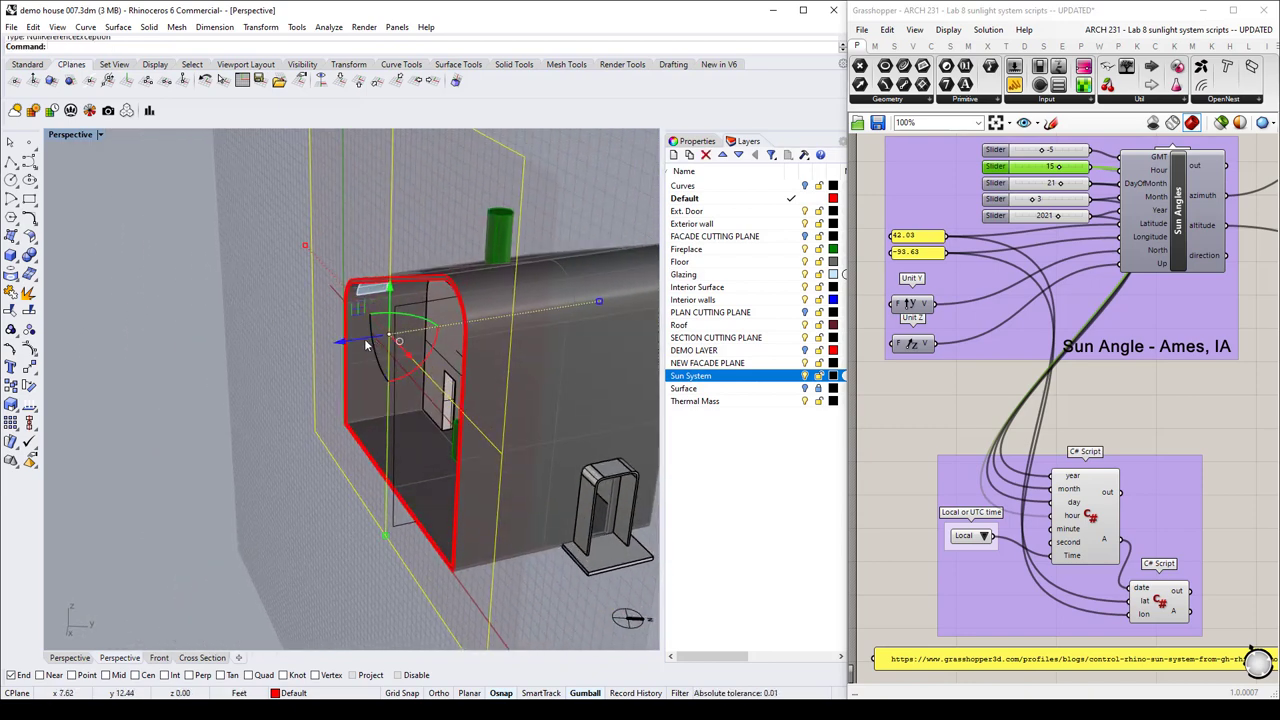
left_click_drag(365, 345, 366, 342)
right_click_drag(366, 342, 311, 304)
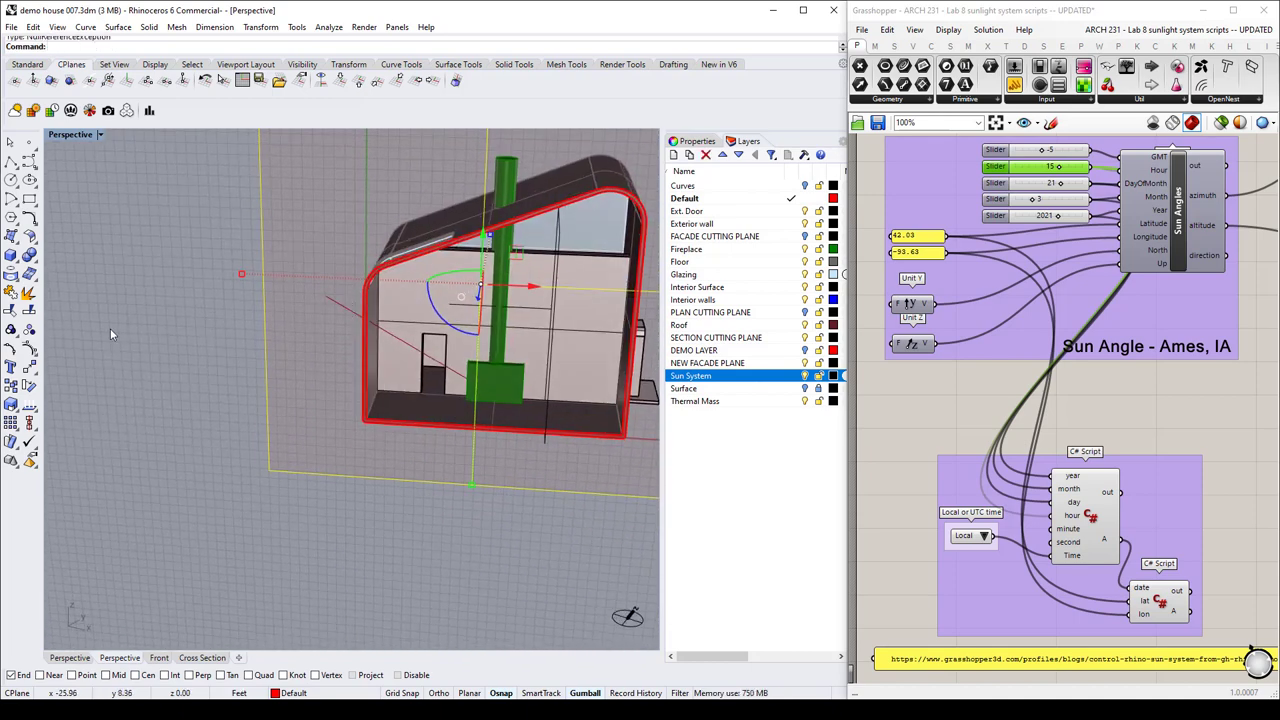
left_click(135, 305)
right_click_drag(135, 305, 489, 391)
Move the clipping plane onto the NEW FACADE PLANE layer and hide it.
left_click(500, 393)
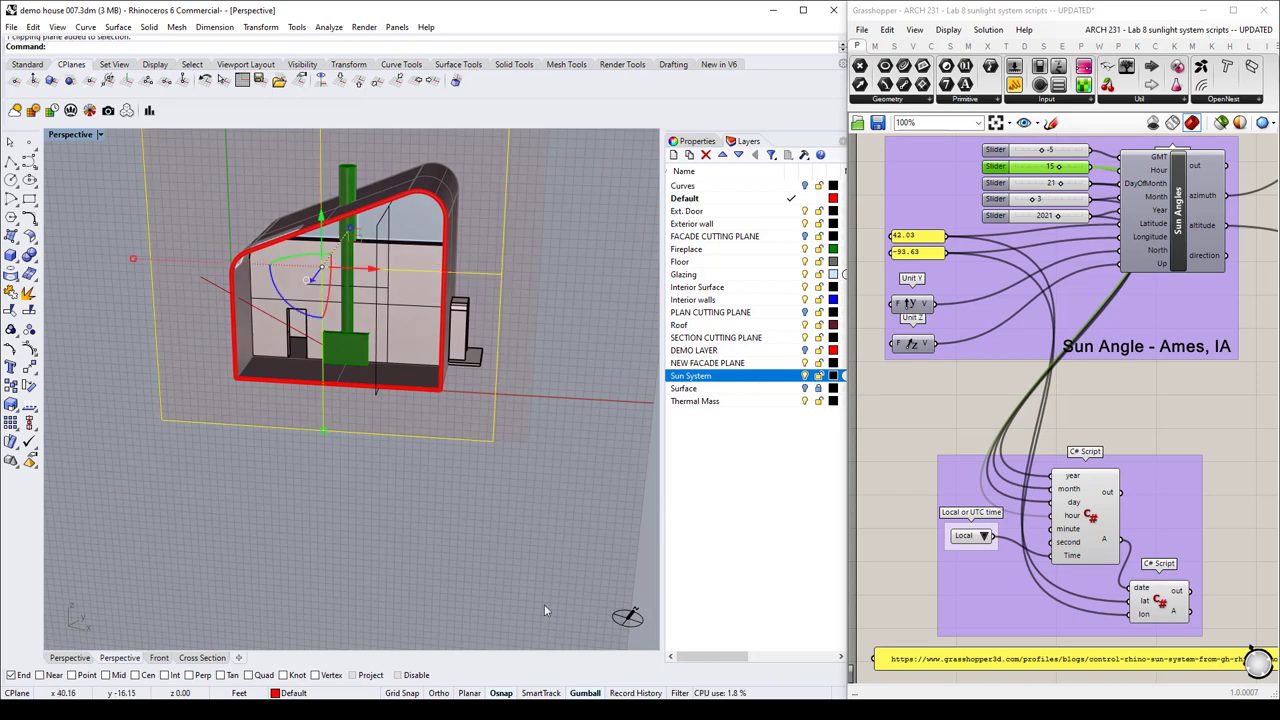
left_click(338, 692)
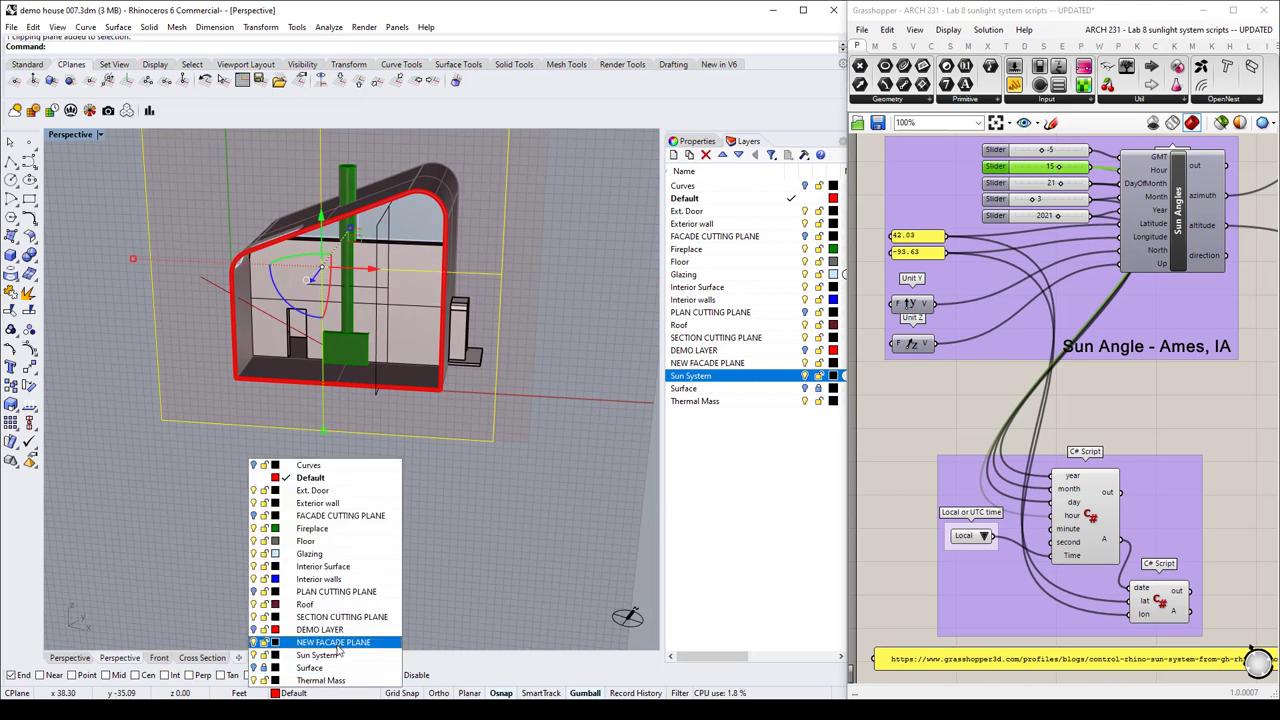
left_click(333, 642)
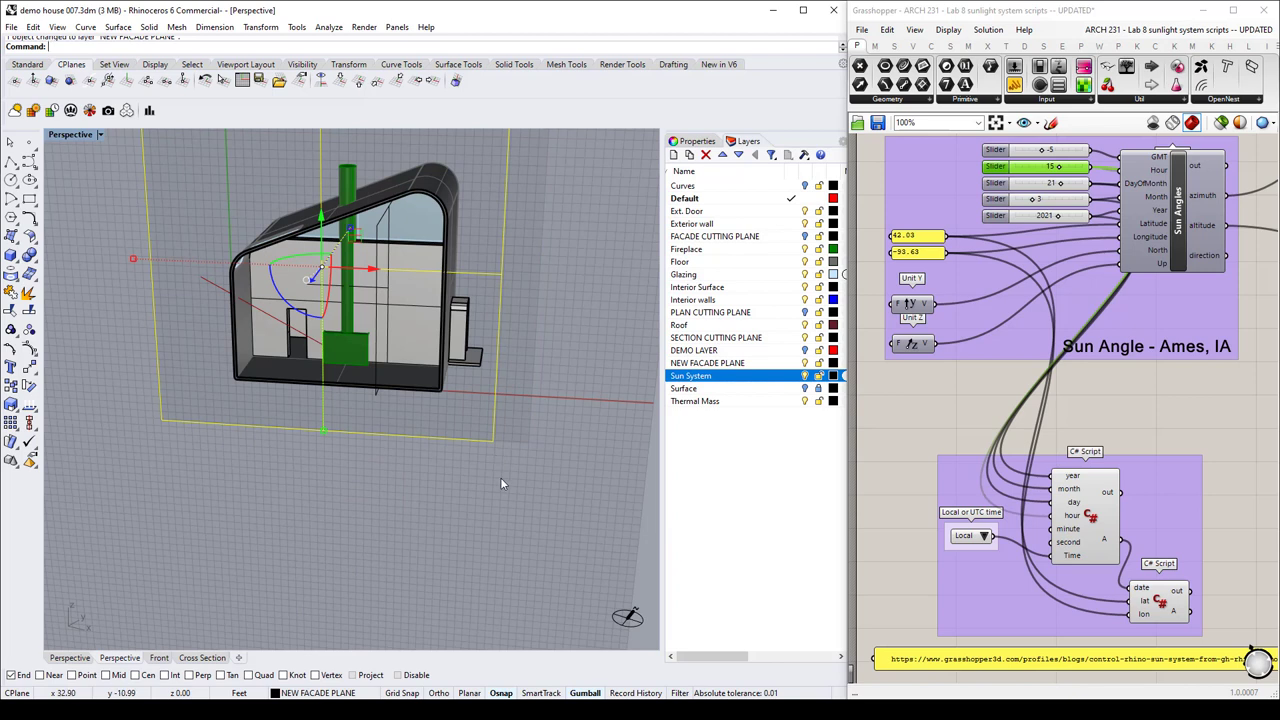
key("ctrl+h")
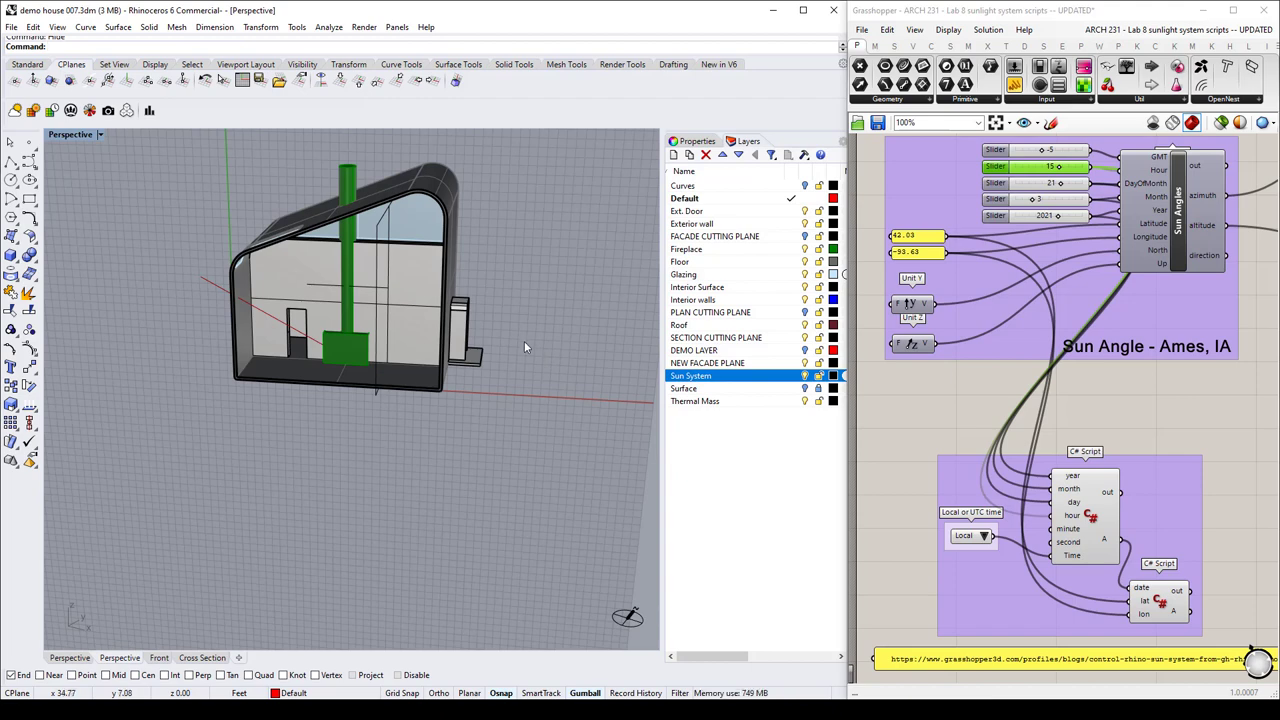
Start View > Set Camera > Orient Camera to Surface and select the Surface layer.
right_click_drag(532, 333, 514, 310)
left_click(58, 27)
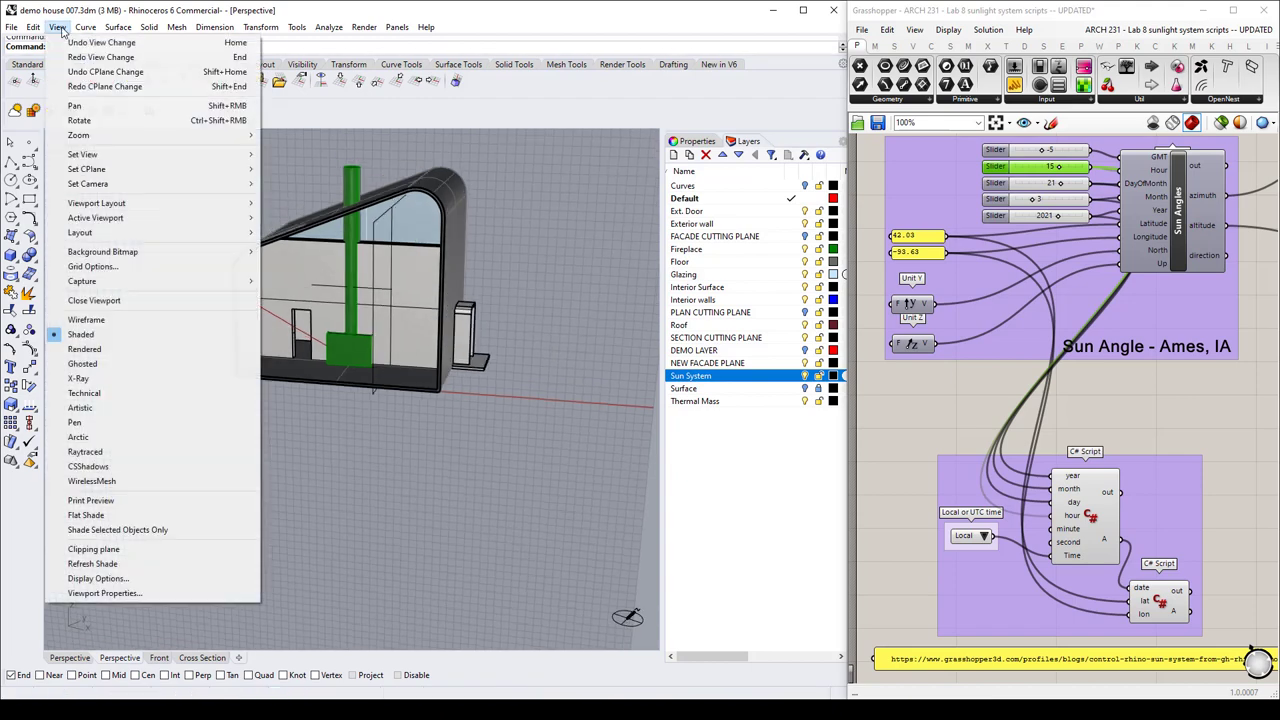
mouse_move(115, 156)
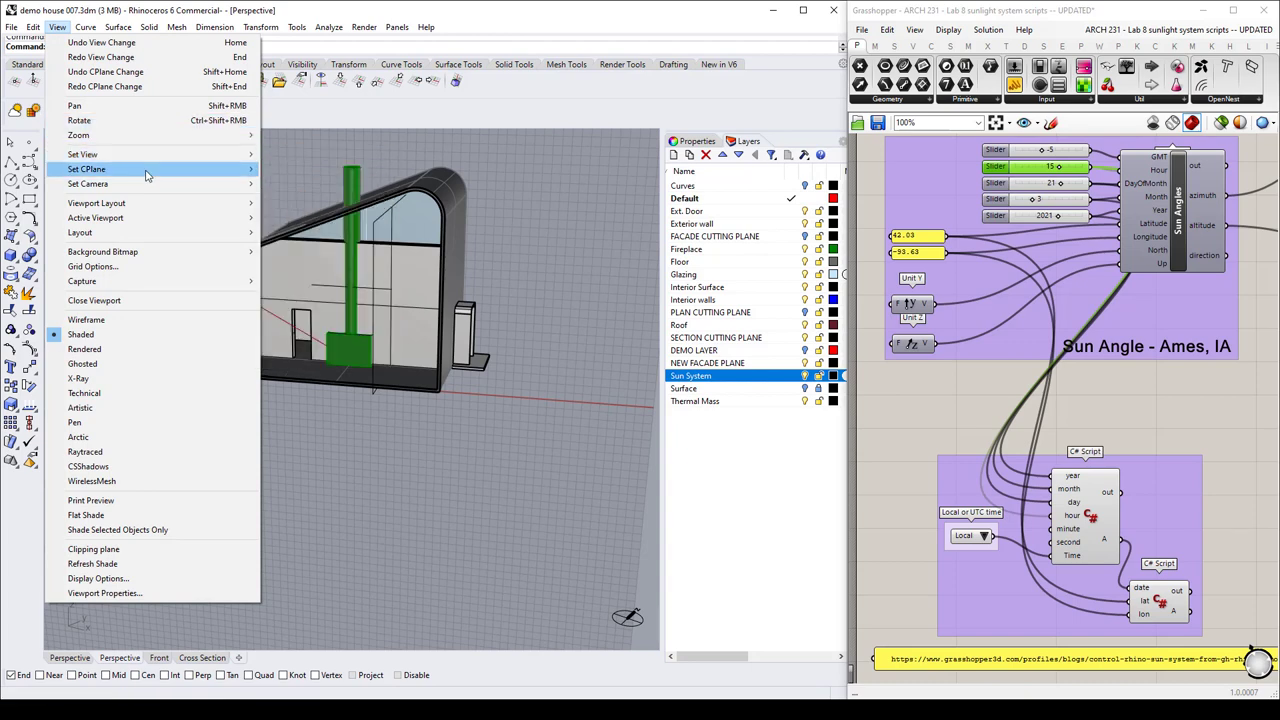
mouse_move(149, 184)
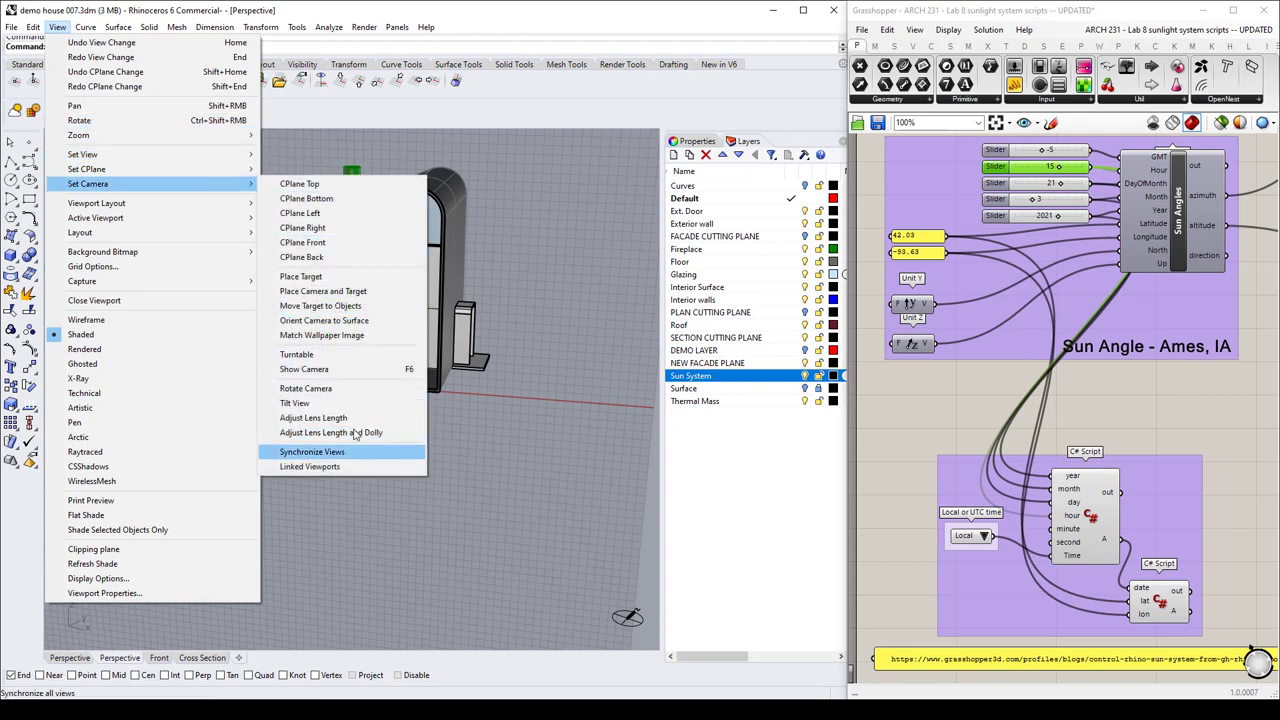
left_click(375, 323)
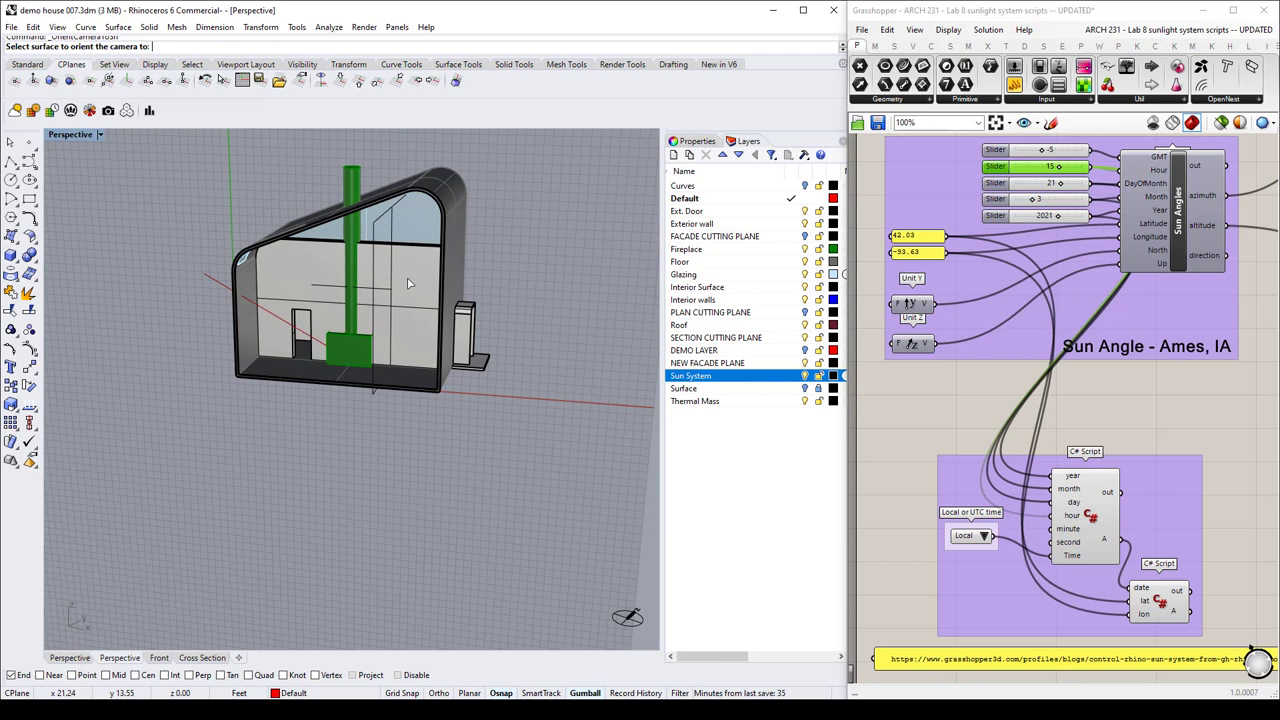
left_click(806, 390)
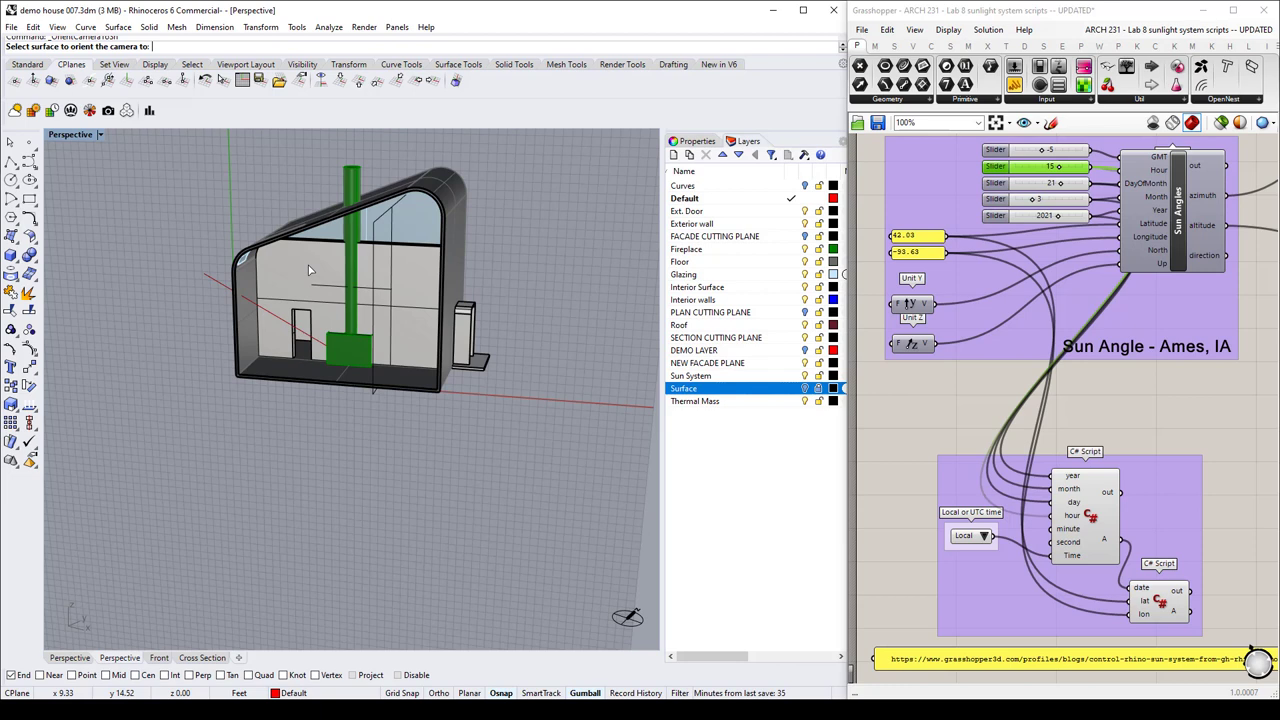
Orient the camera head-on to the interior wall surface, undo a stray orbit, and re-centre the house.
left_click(308, 268)
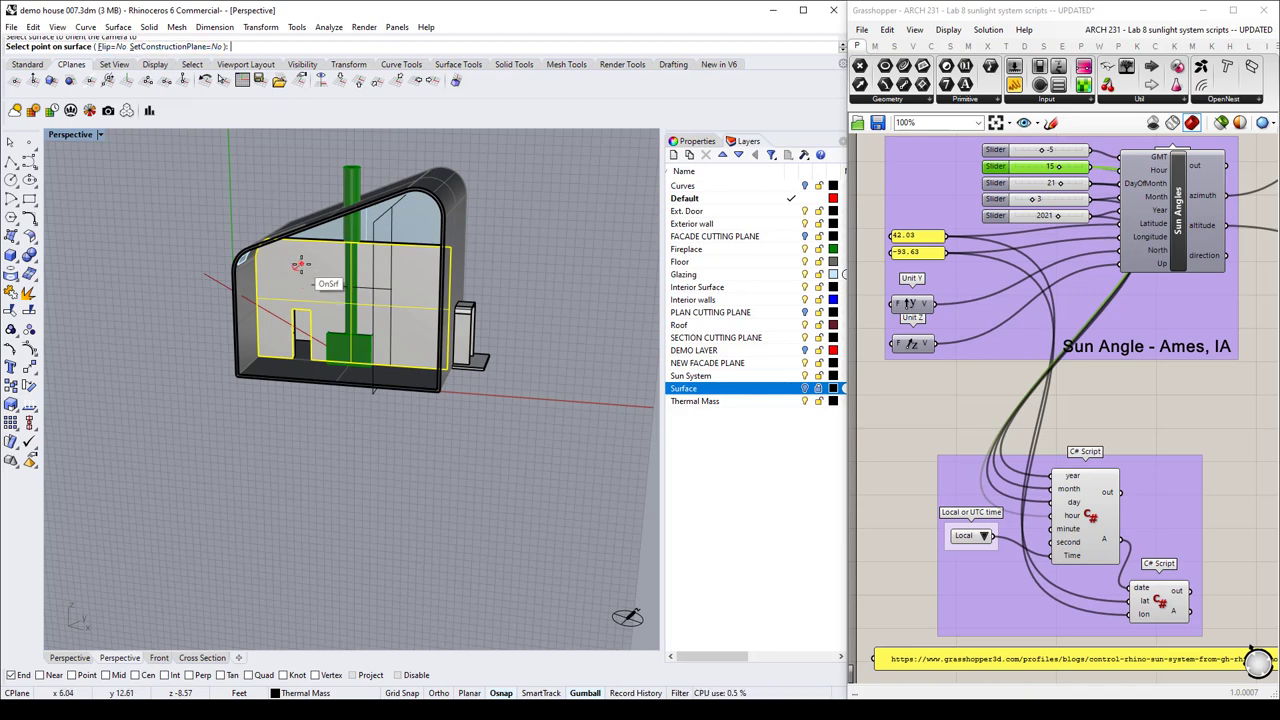
left_click(301, 263)
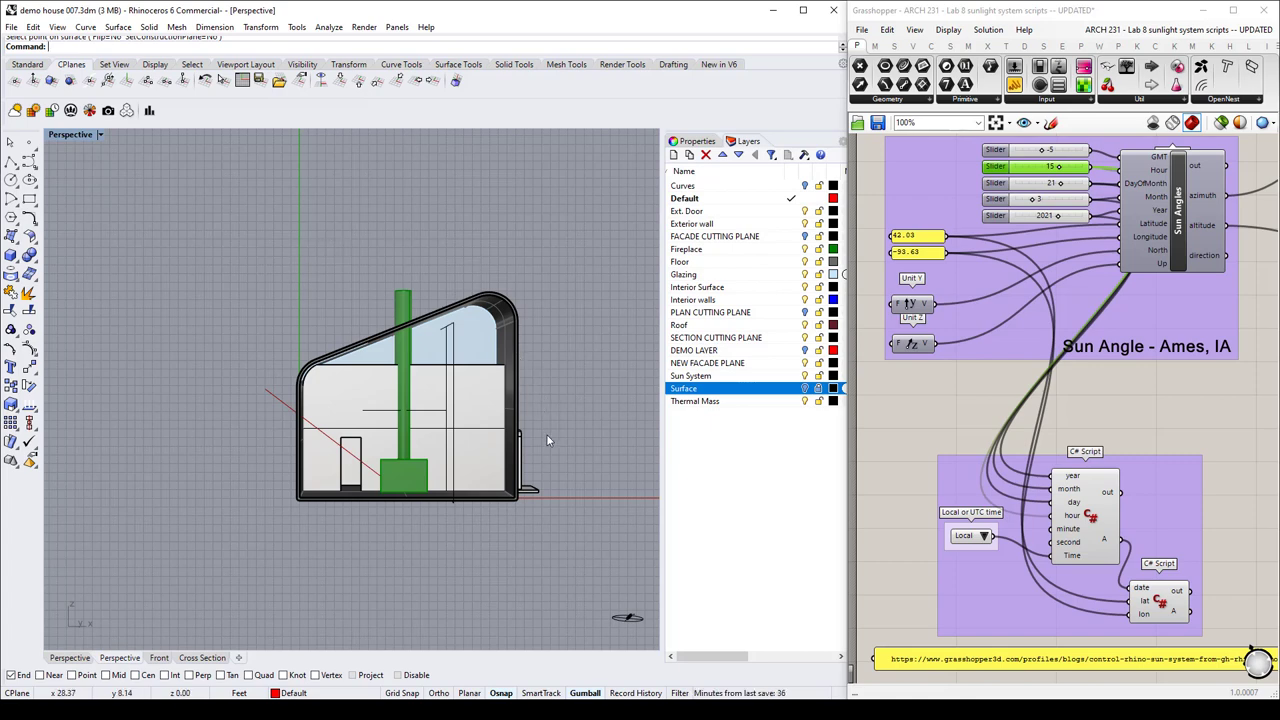
scroll(544, 418, "up", 4)
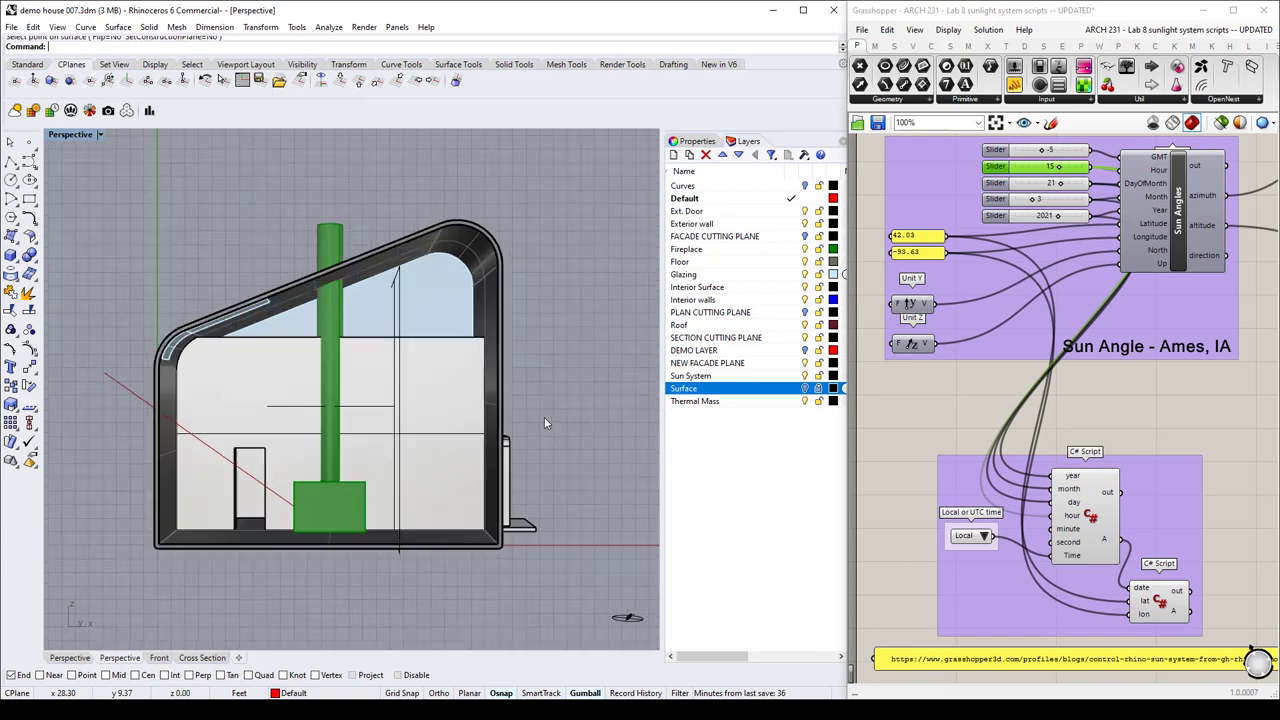
middle_click(562, 314)
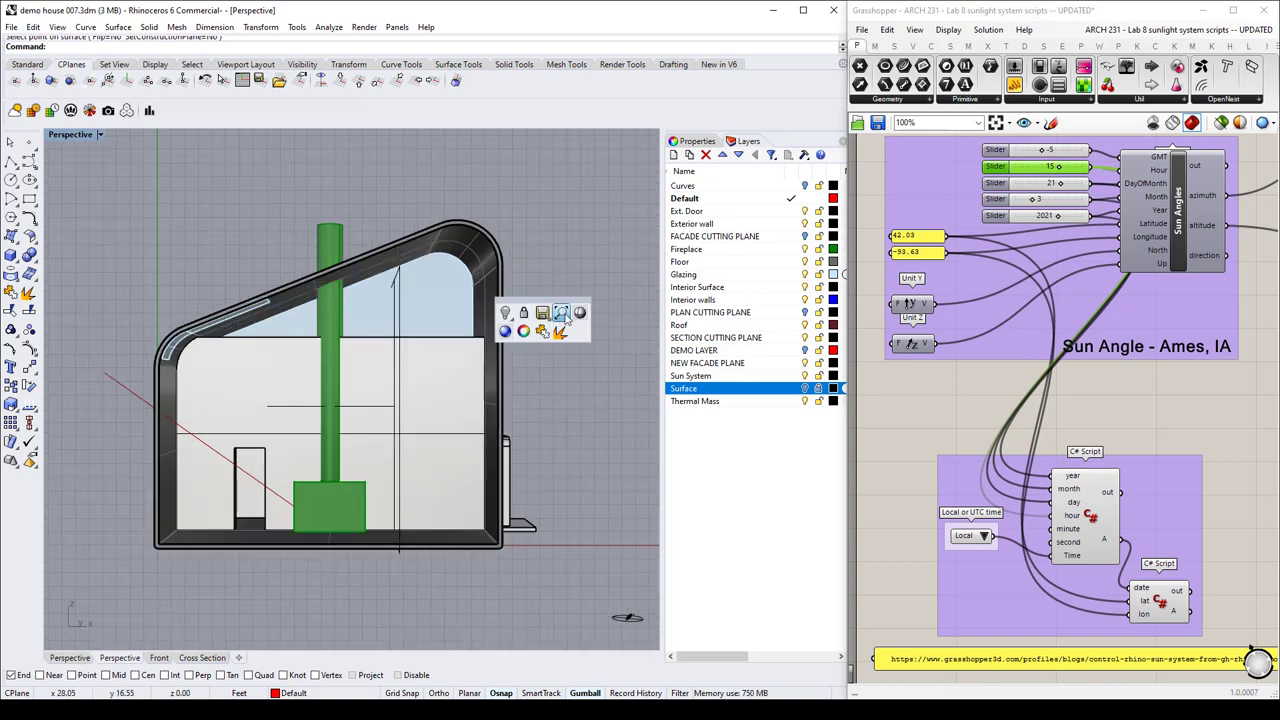
right_click_drag(541, 240, 578, 221)
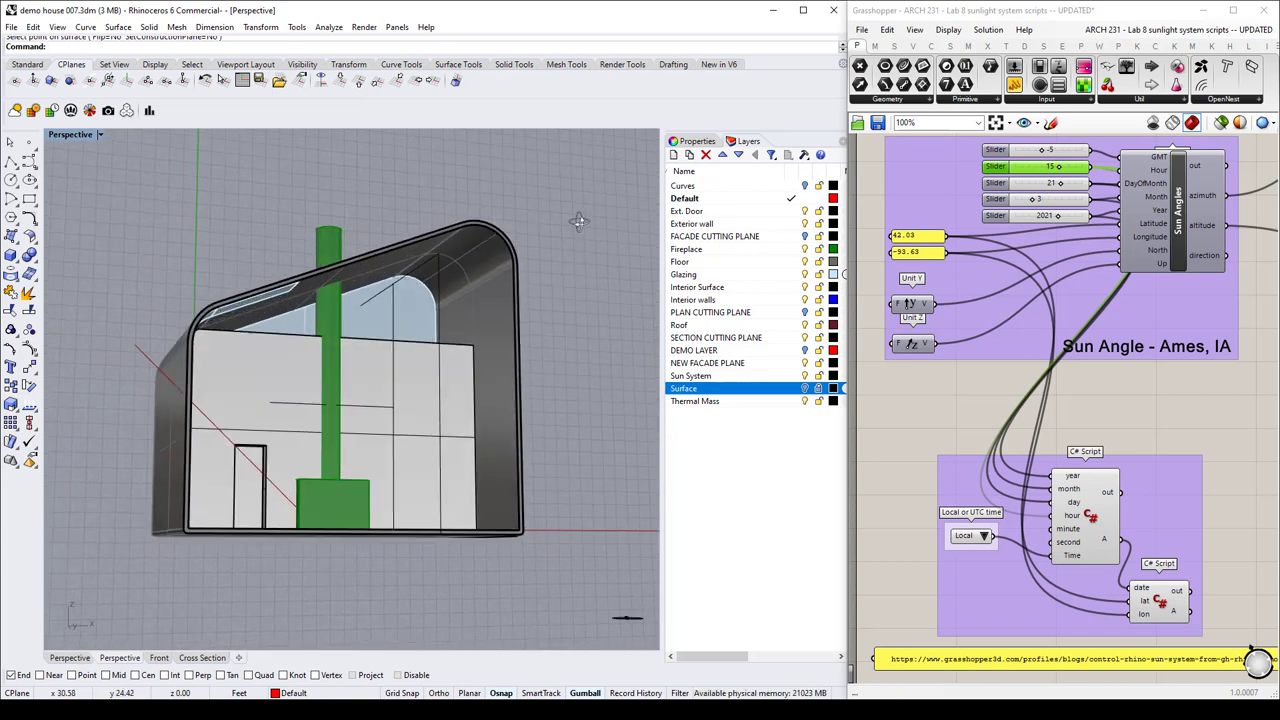
left_click(57, 27)
left_click(42, 12)
left_click(57, 27)
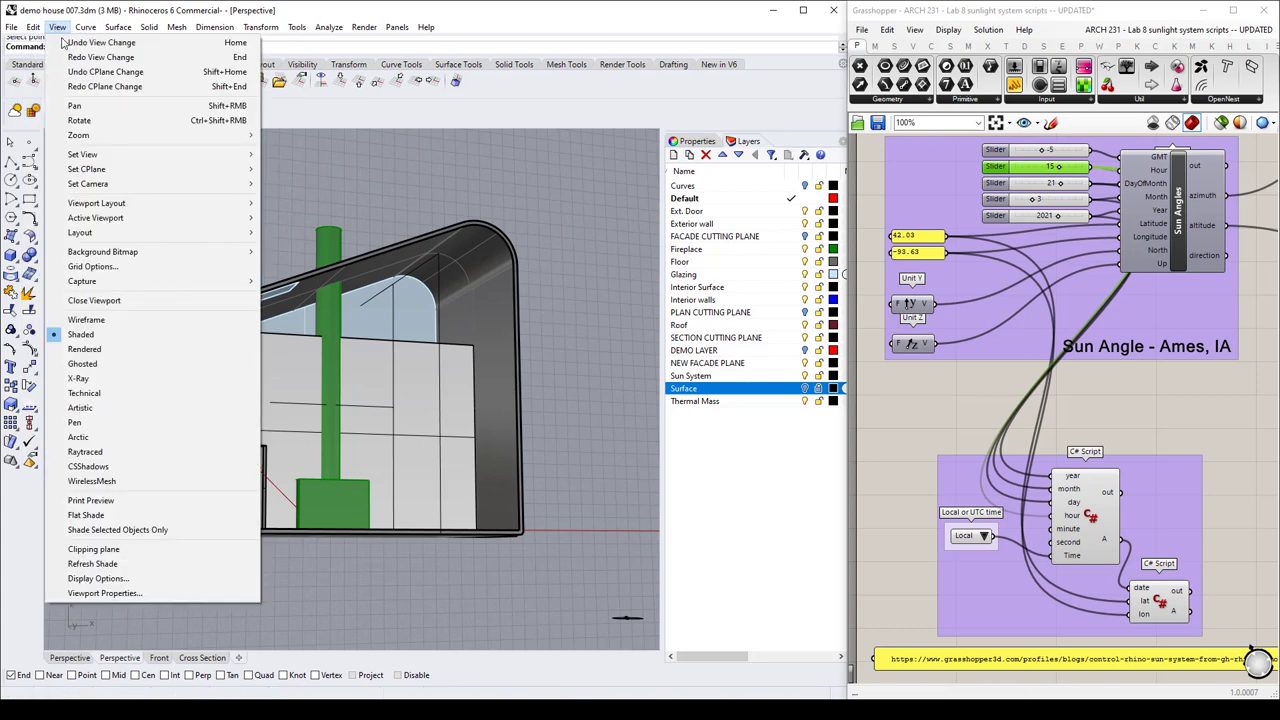
left_click(62, 42)
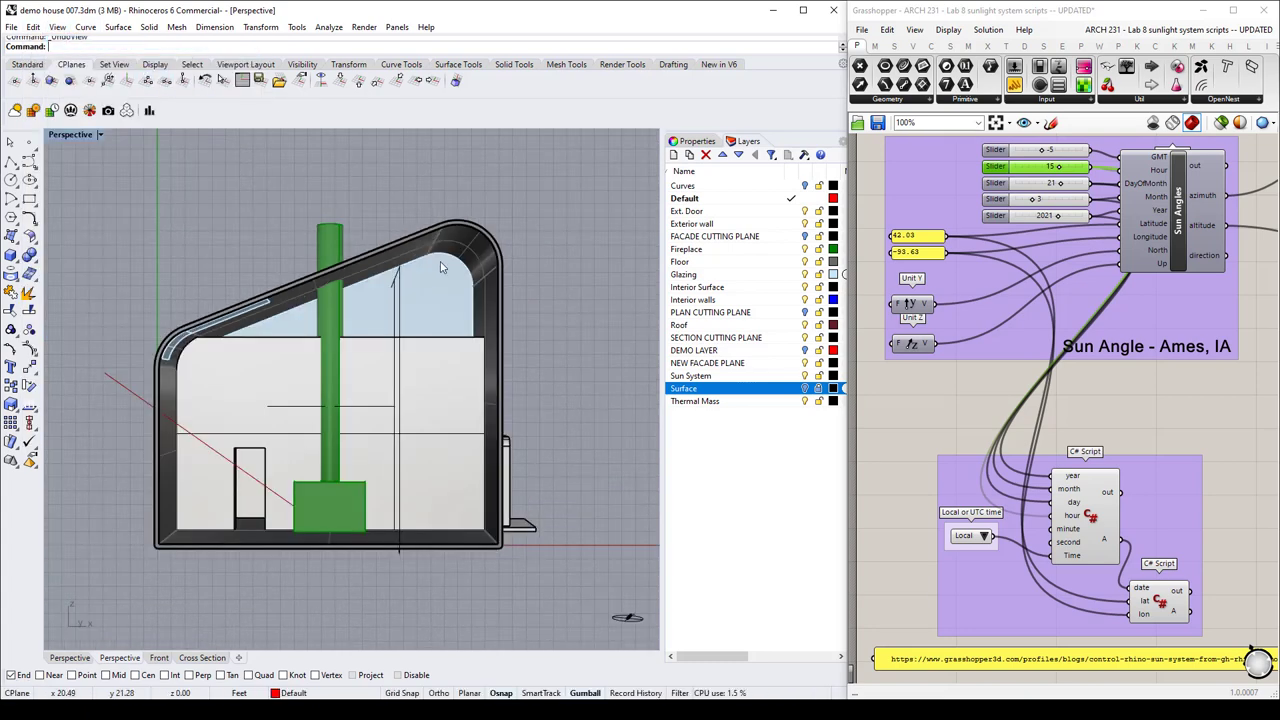
mouse_move(250, 229)
right_mouse_down("shift")
mouse_move(270, 222)
mouse_move(226, 174)
mouse_move(195, 193)
mouse_move(211, 247)
mouse_move(284, 225)
mouse_move(259, 227)
right_mouse_up("shift")
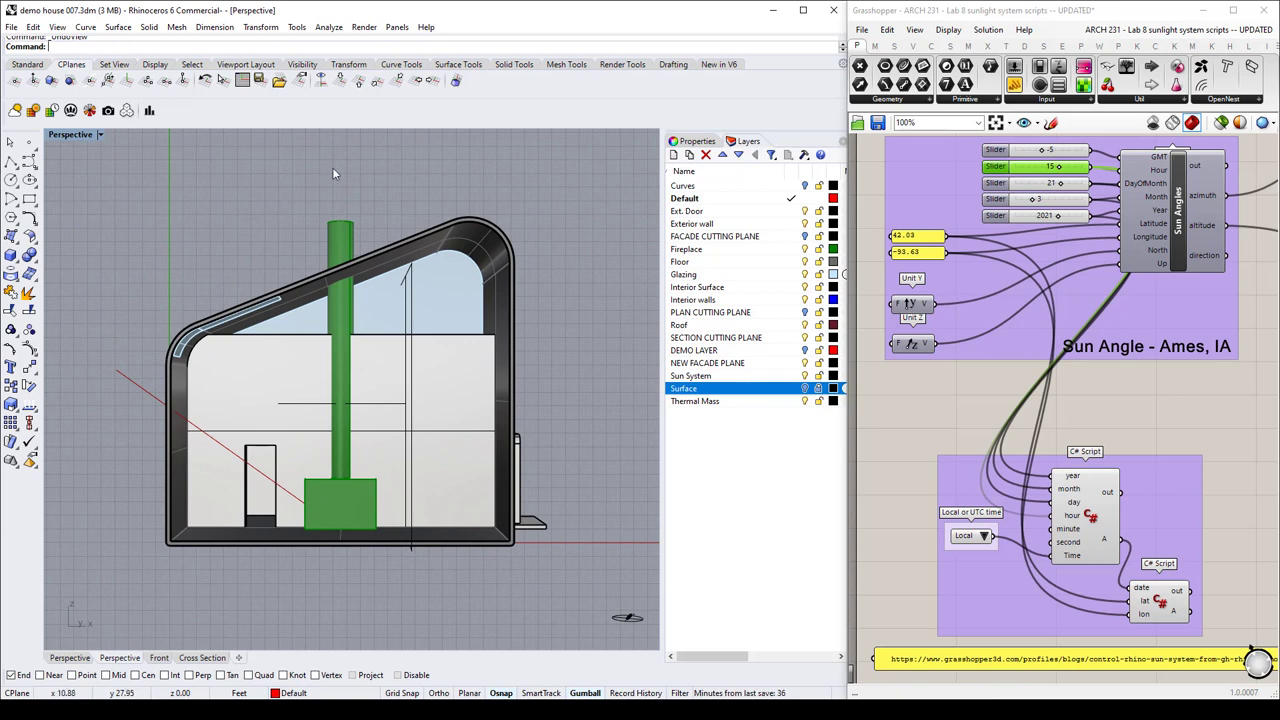
Lengthen the viewport lens with Adjust Lens Length and Dolly, then set projection to Parallel.
left_click(697, 142)
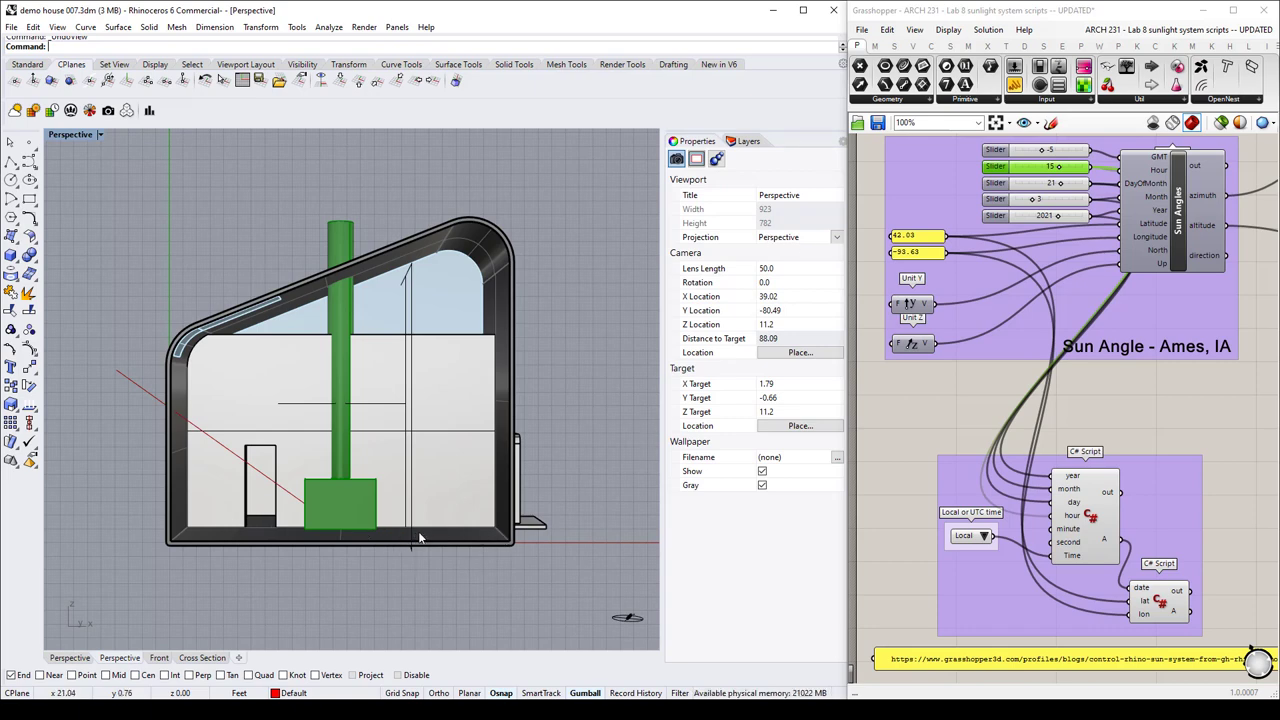
left_click(57, 27)
mouse_move(91, 160)
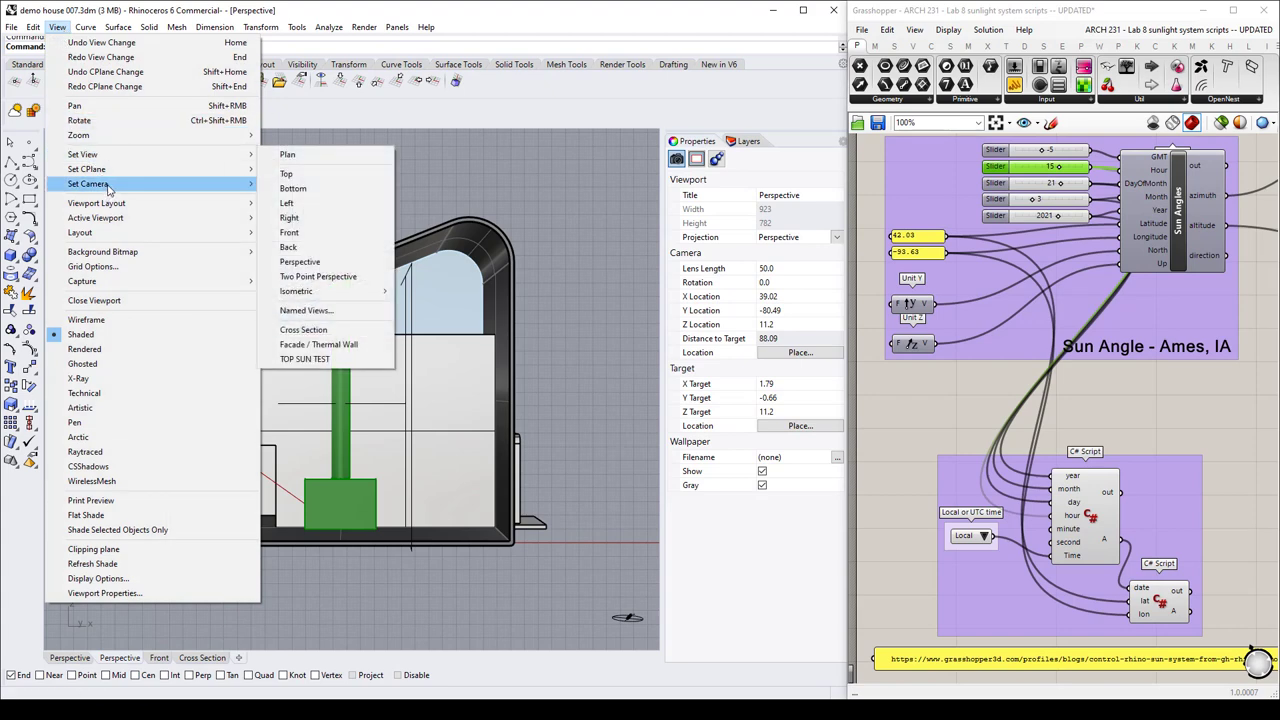
mouse_move(110, 186)
left_click(340, 432)
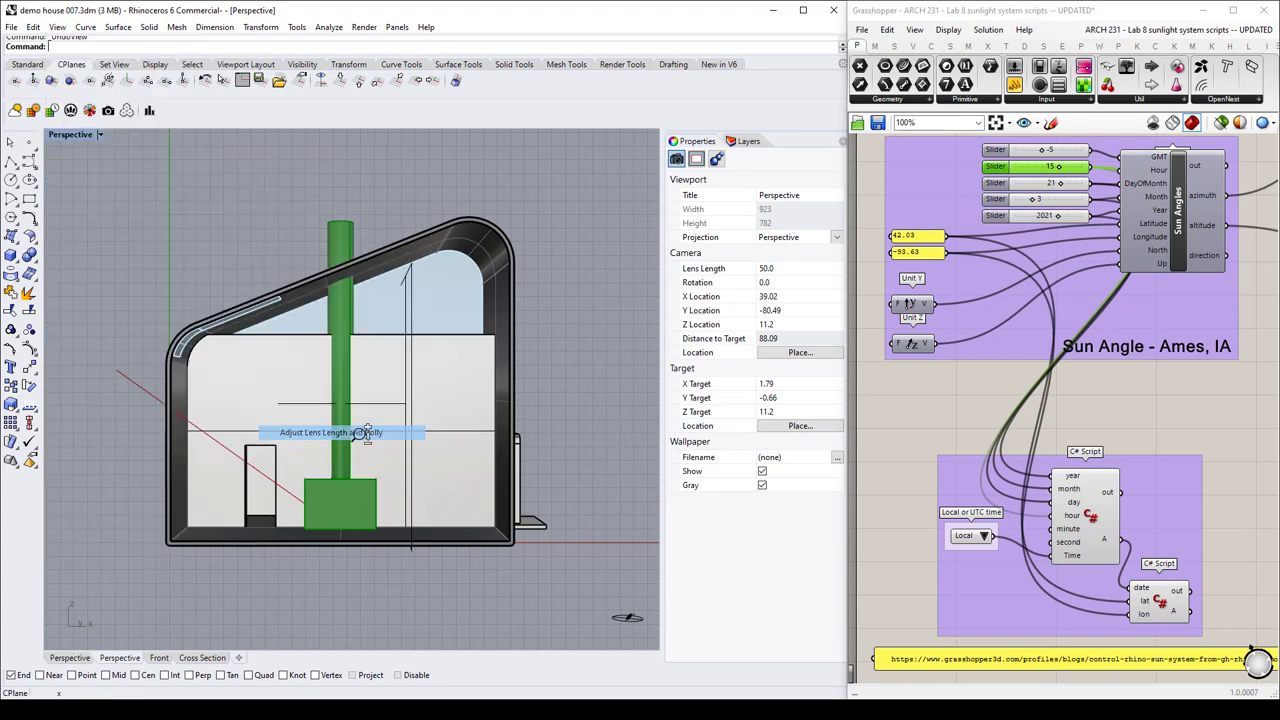
left_click_drag(361, 441, 402, 507)
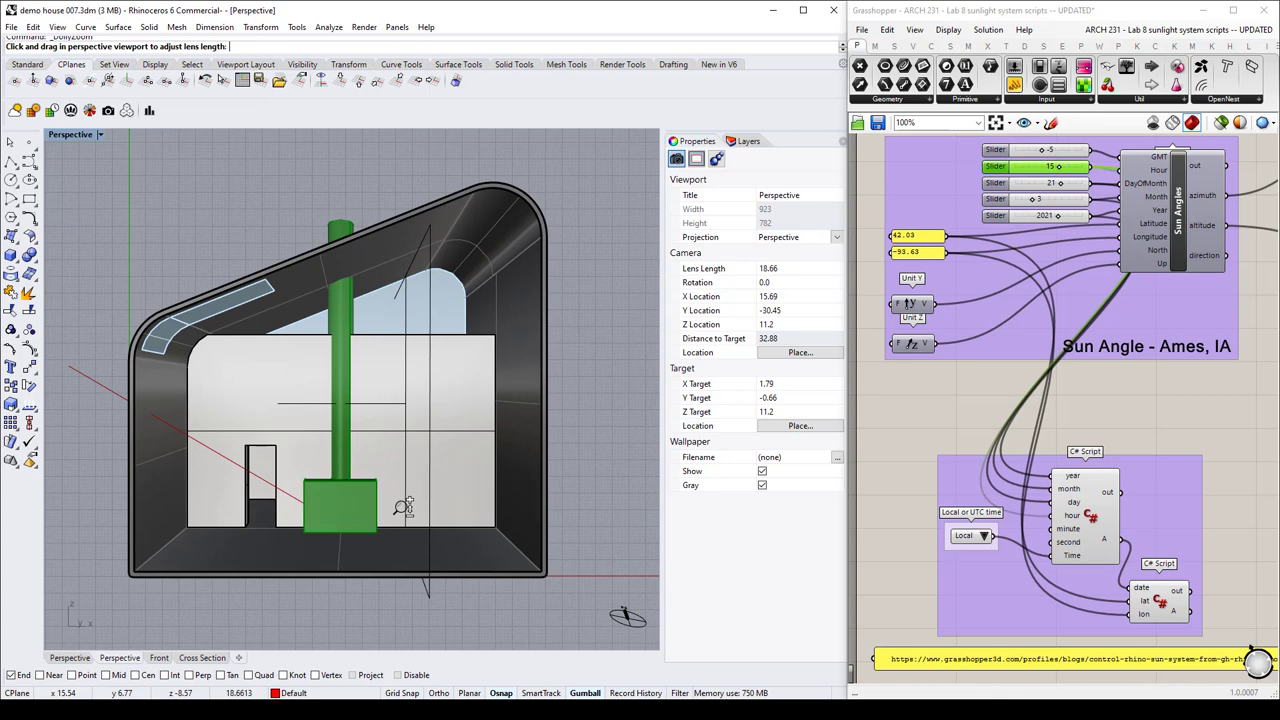
left_click_drag(402, 507, 412, 457)
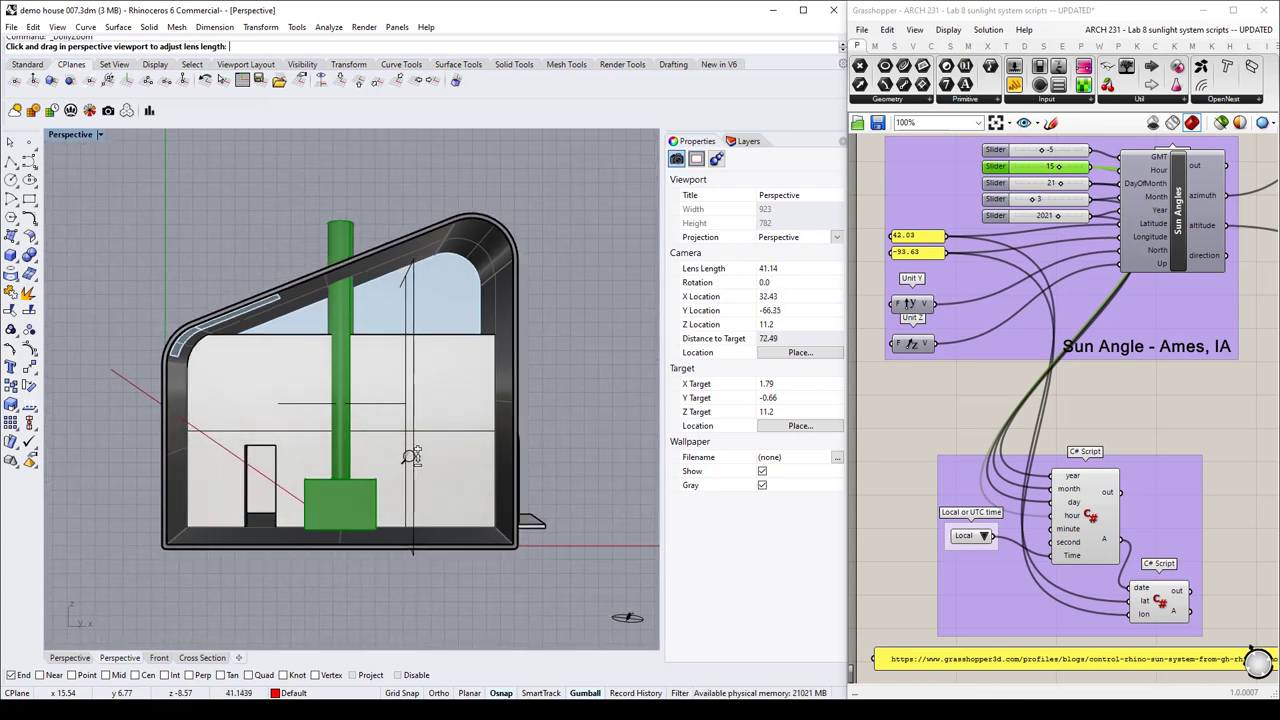
left_click(772, 238)
left_click(771, 250)
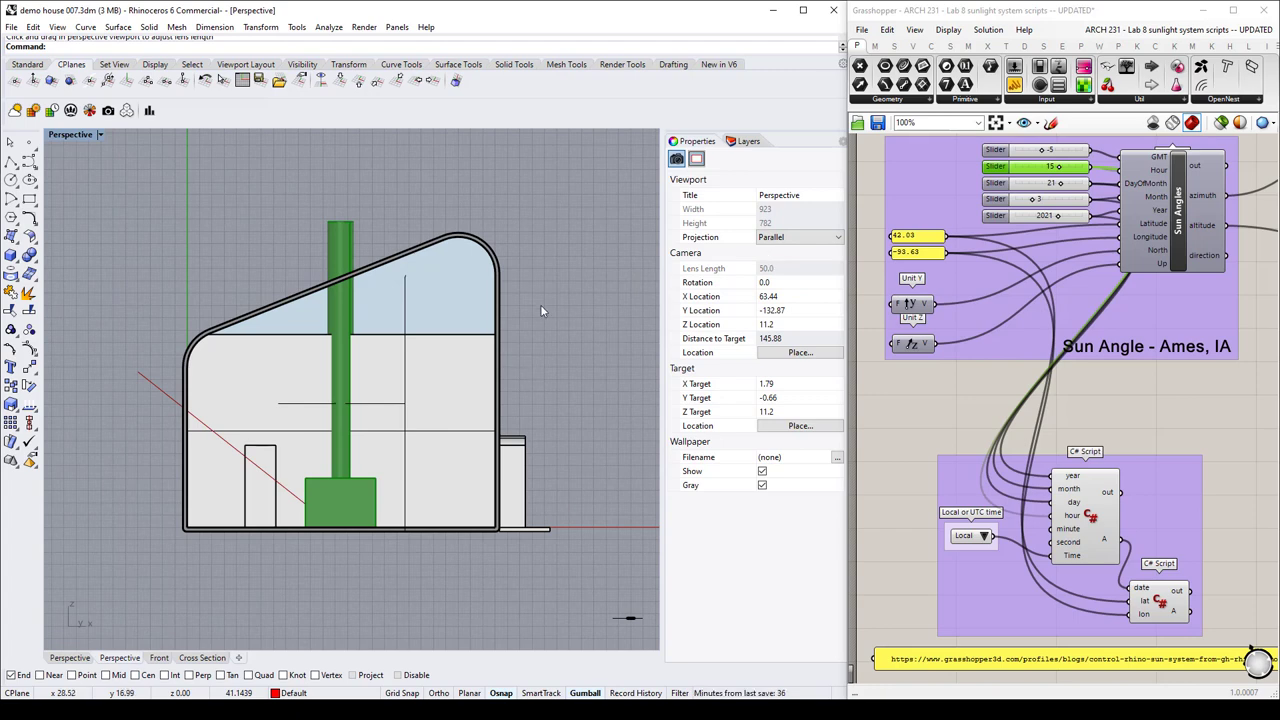
Switch the Perspective viewport to Rendered and set the Grasshopper Hour slider to 12, then 9.
left_click(75, 134)
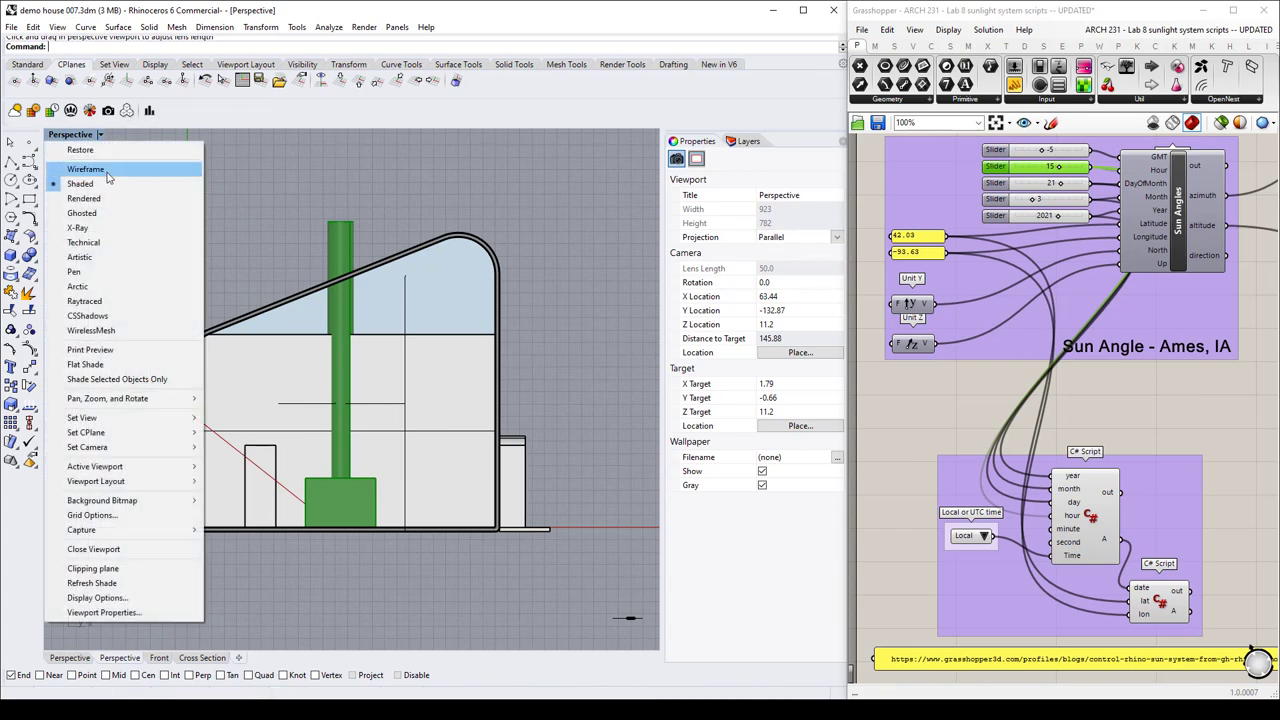
left_click(84, 198)
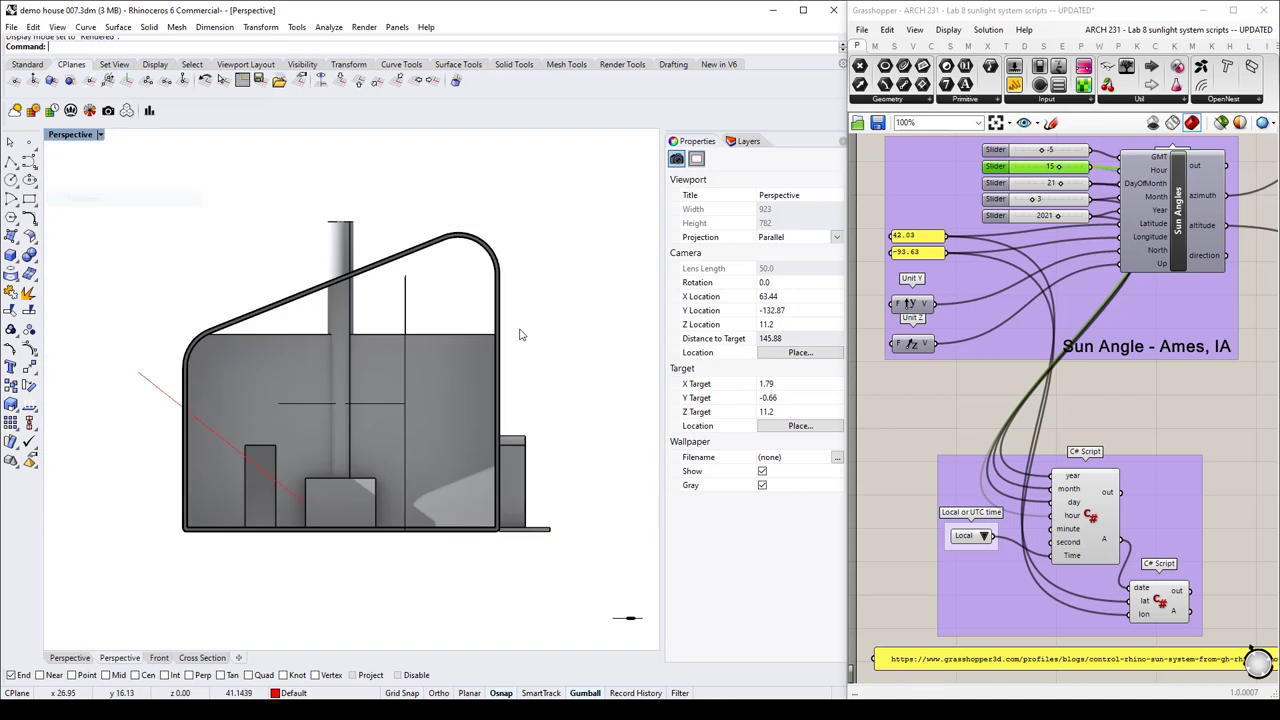
left_click(1035, 178)
double_click(1035, 170)
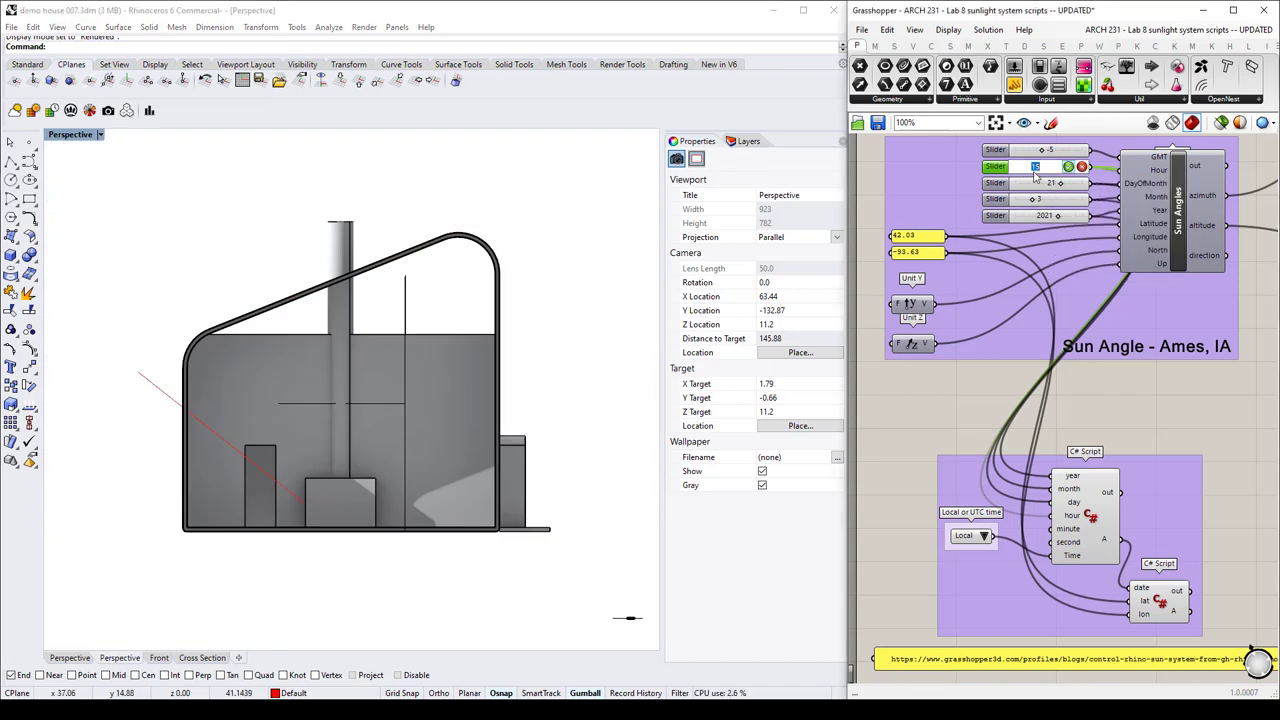
type("12")
key("Return")
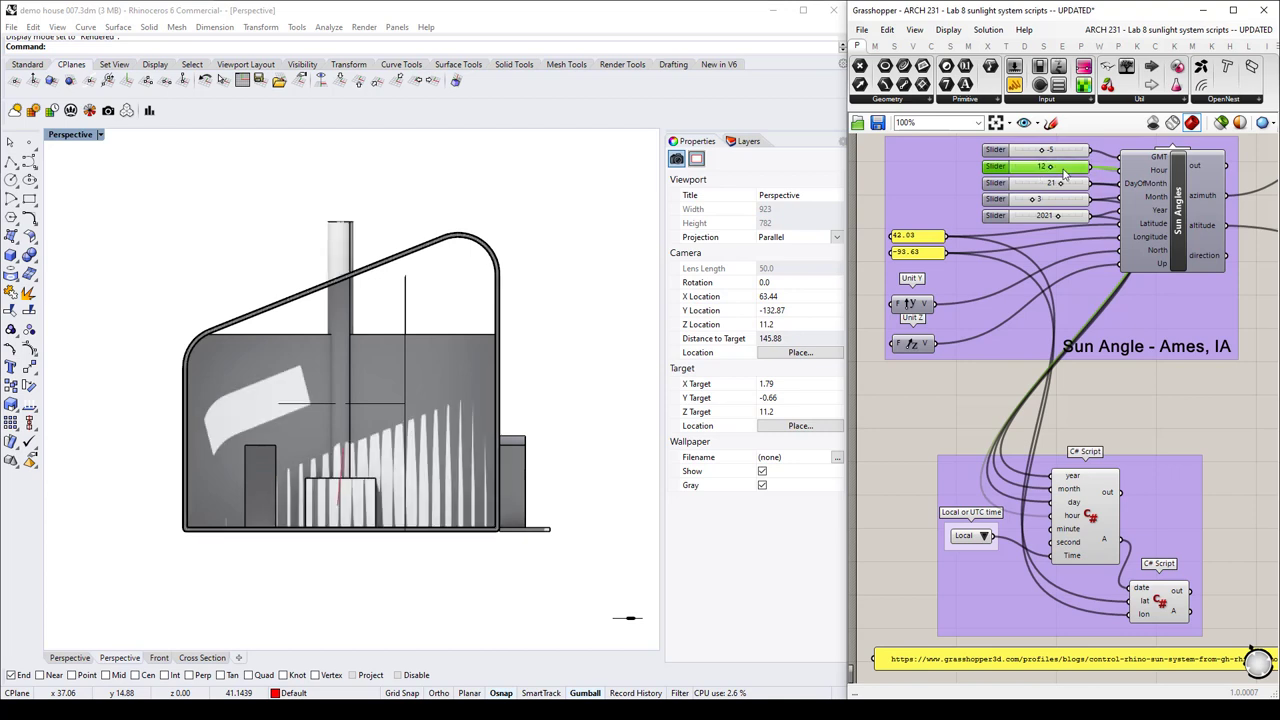
double_click(1066, 168)
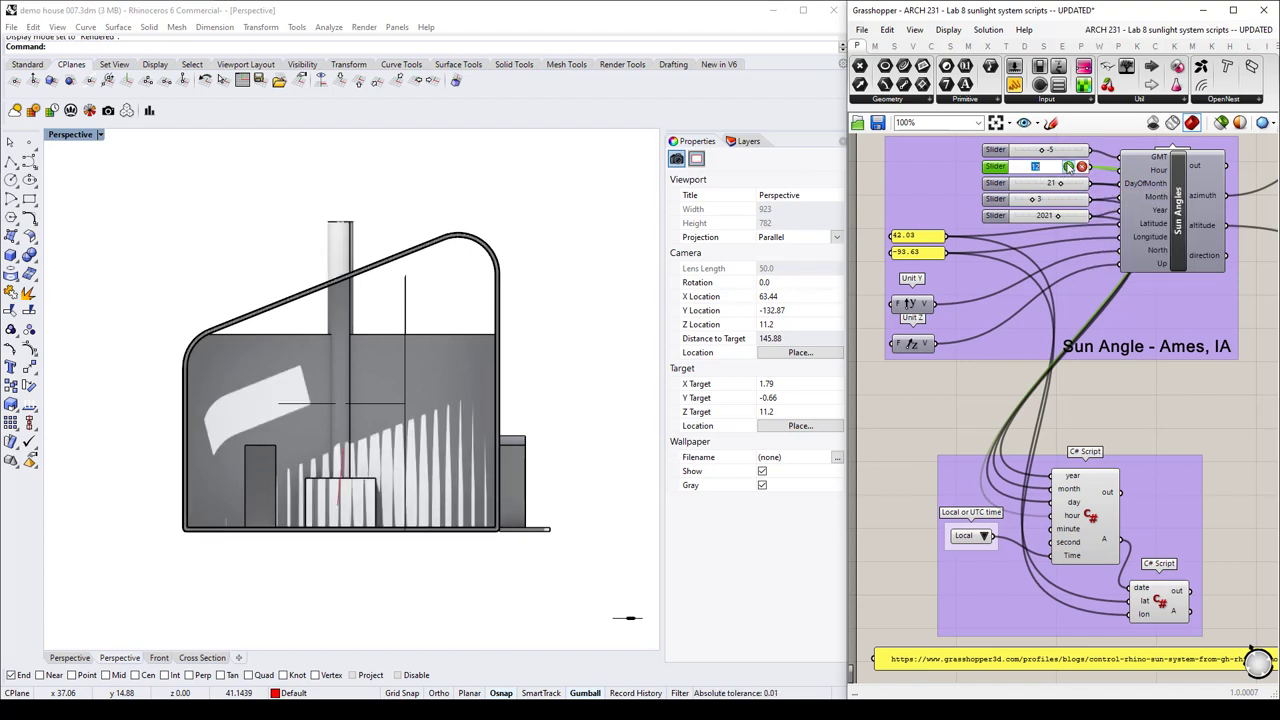
type("9")
key("Return")
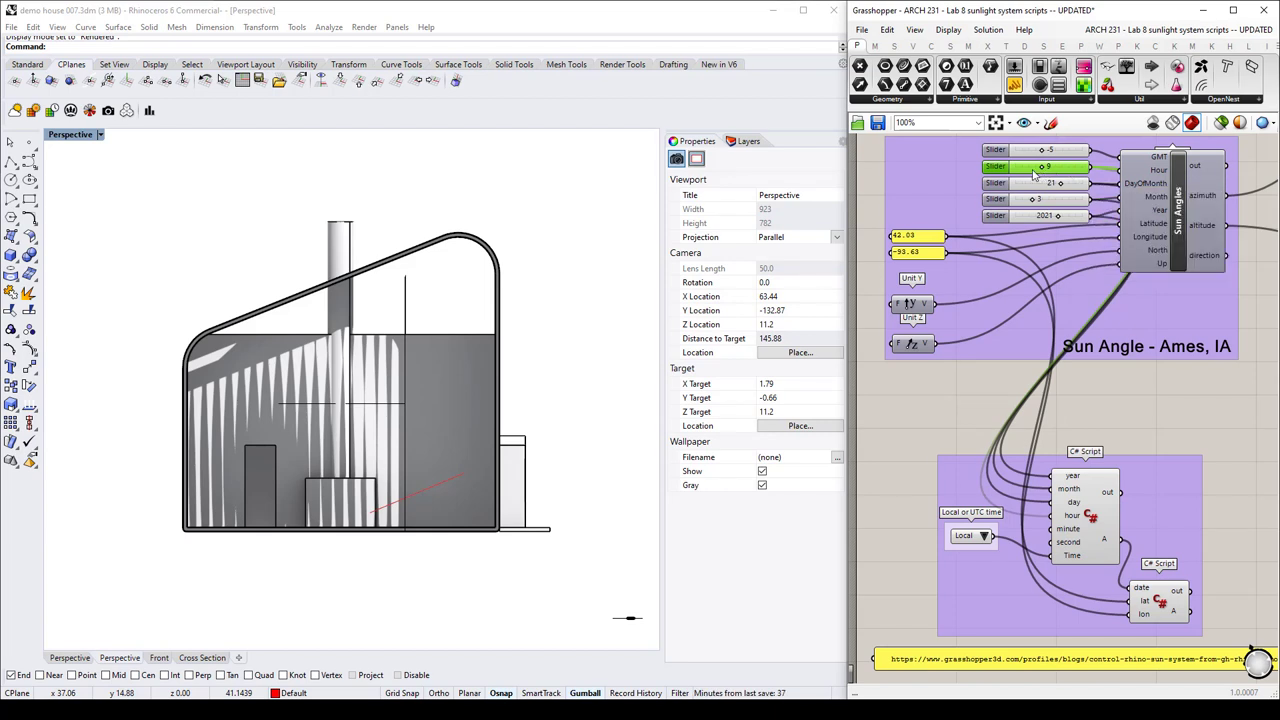
left_click(1137, 424)
Turn off geometry preview for all Grasshopper components.
scroll(1096, 424, "down", 5)
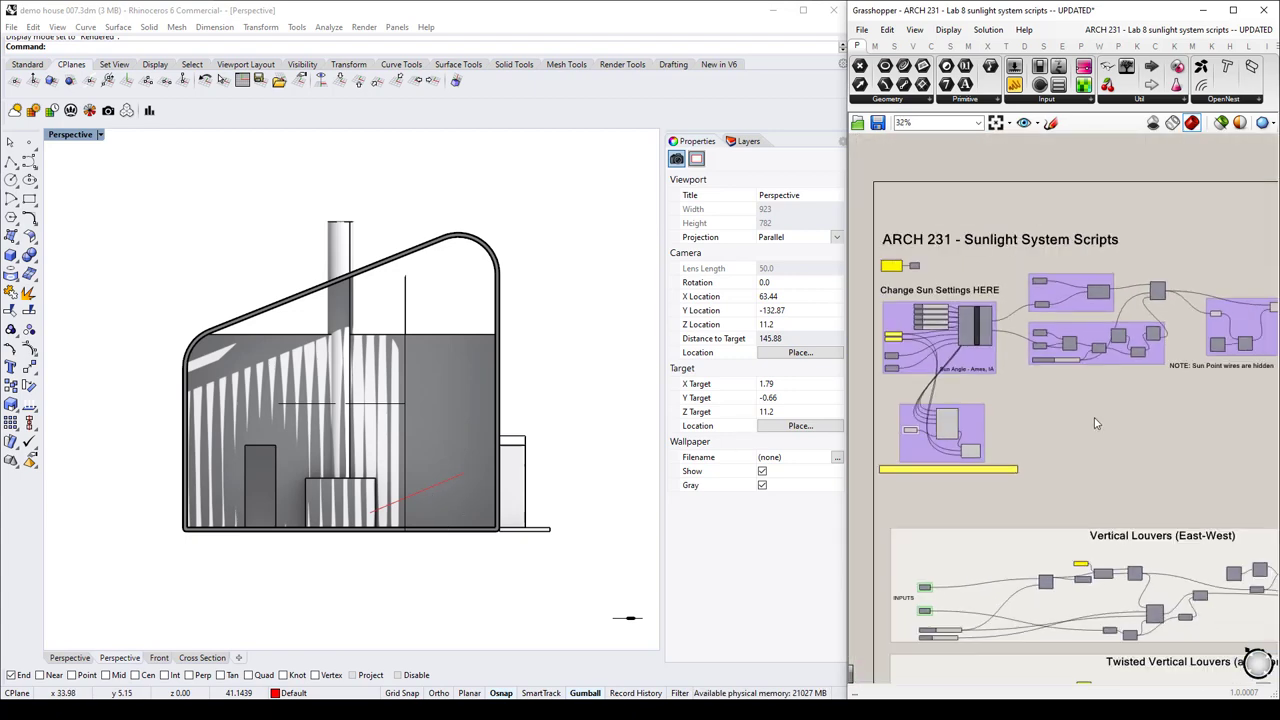
key("ctrl+a")
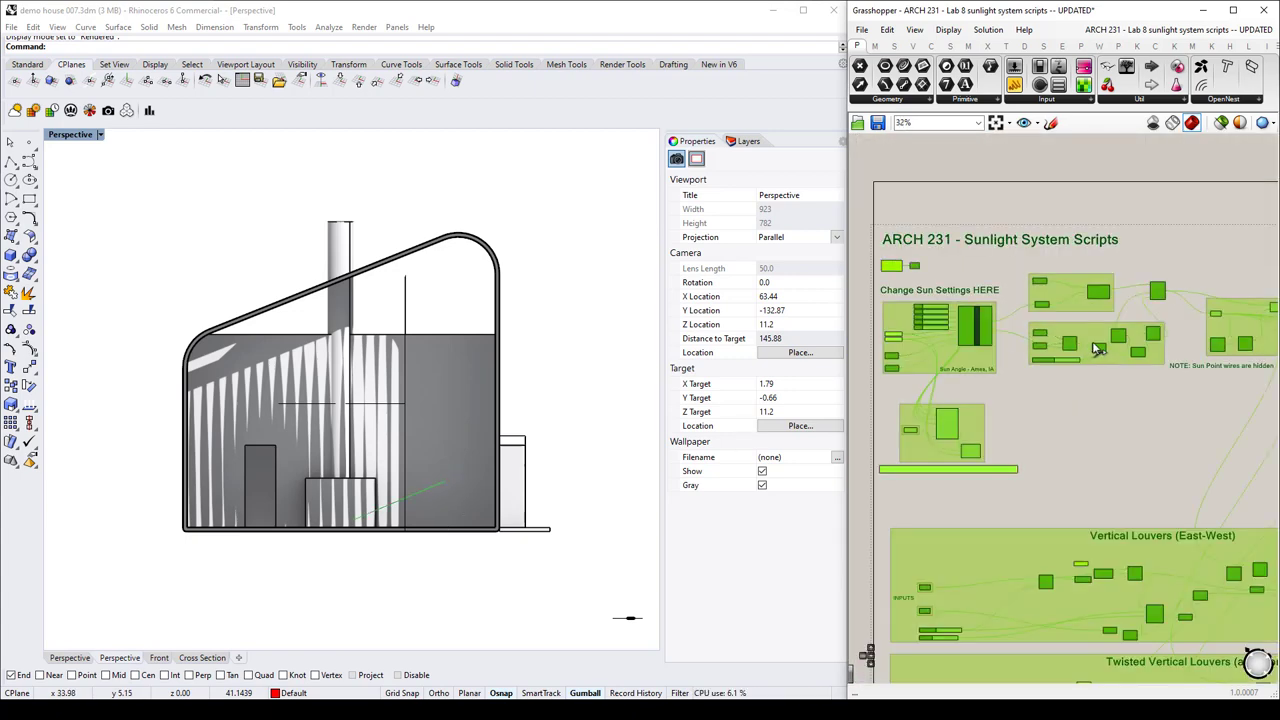
right_click(1105, 257)
left_click(1125, 268)
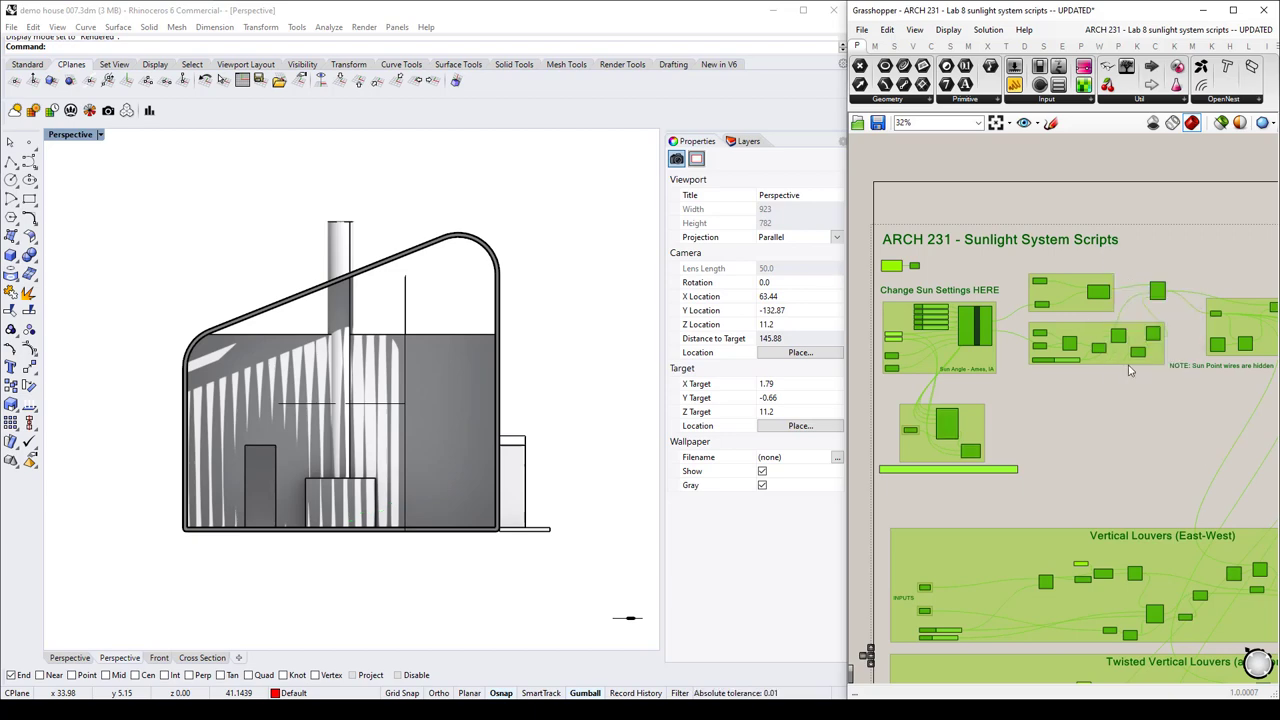
left_click(991, 272)
scroll(946, 294, "up", 2)
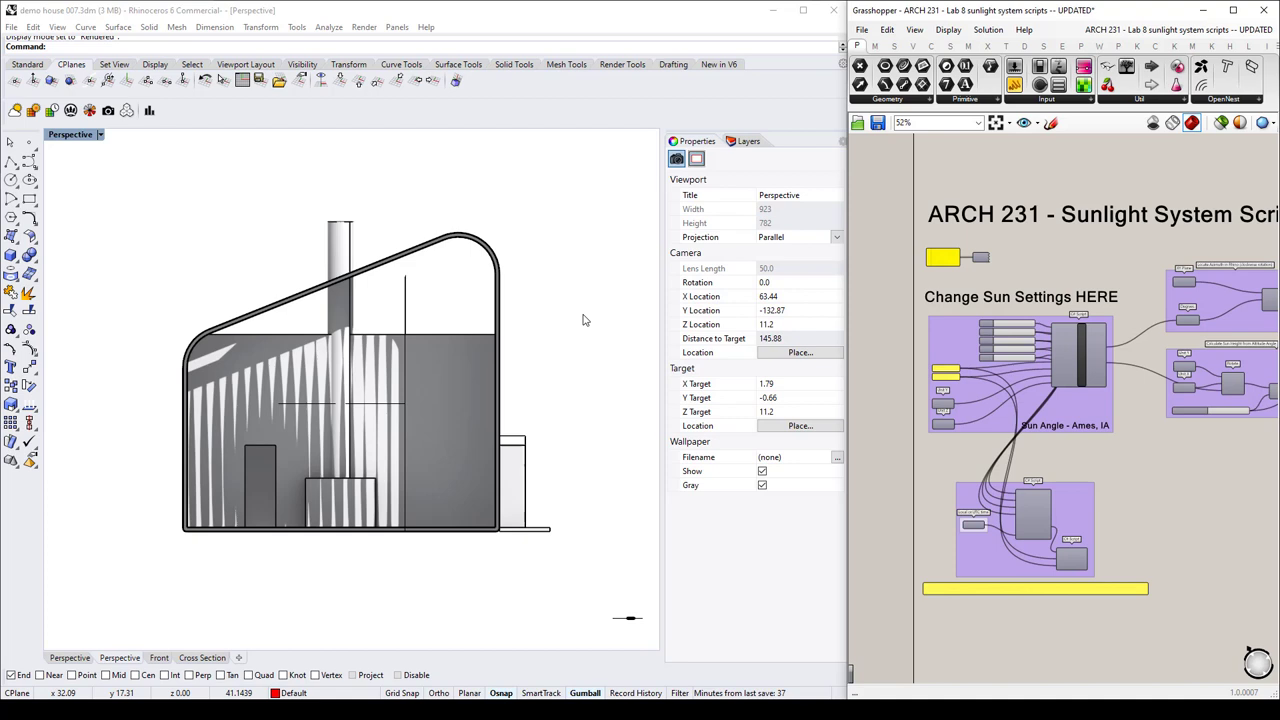
Zoom to fit the house objects, then deselect, zoom out and pan the front elevation to centre.
left_click(406, 302)
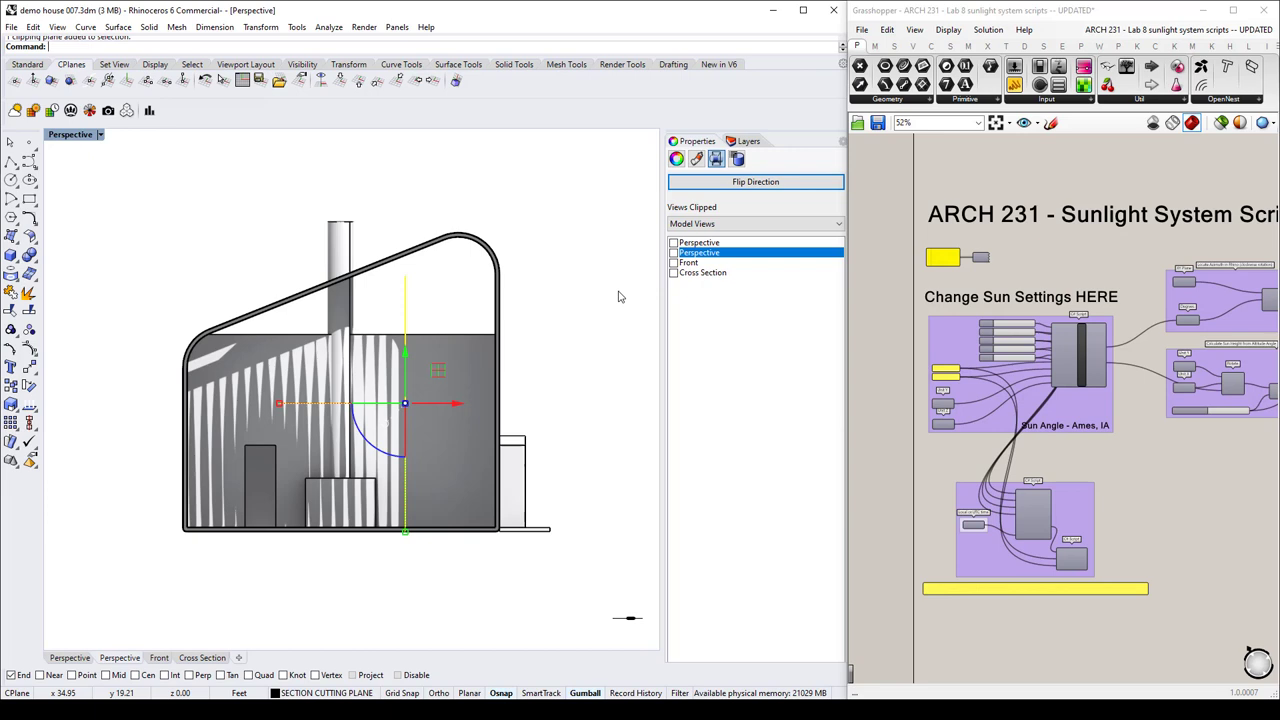
key("Escape")
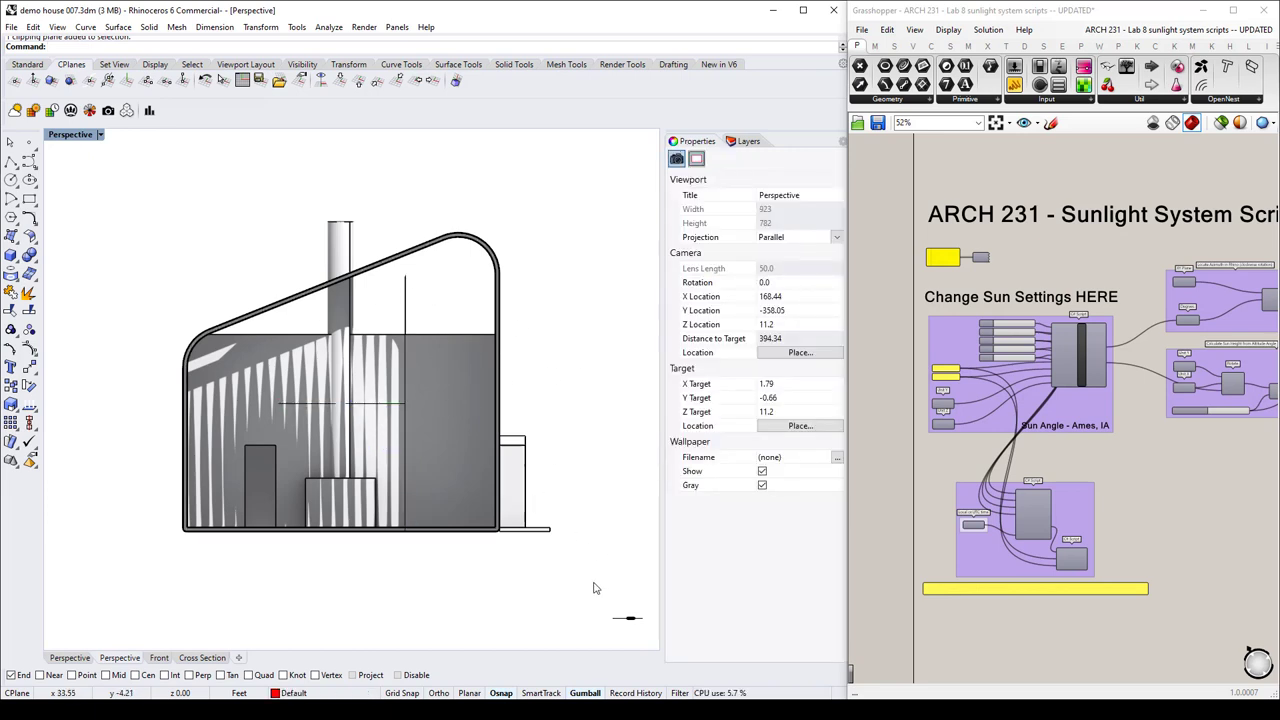
left_click_drag(590, 586, 111, 199)
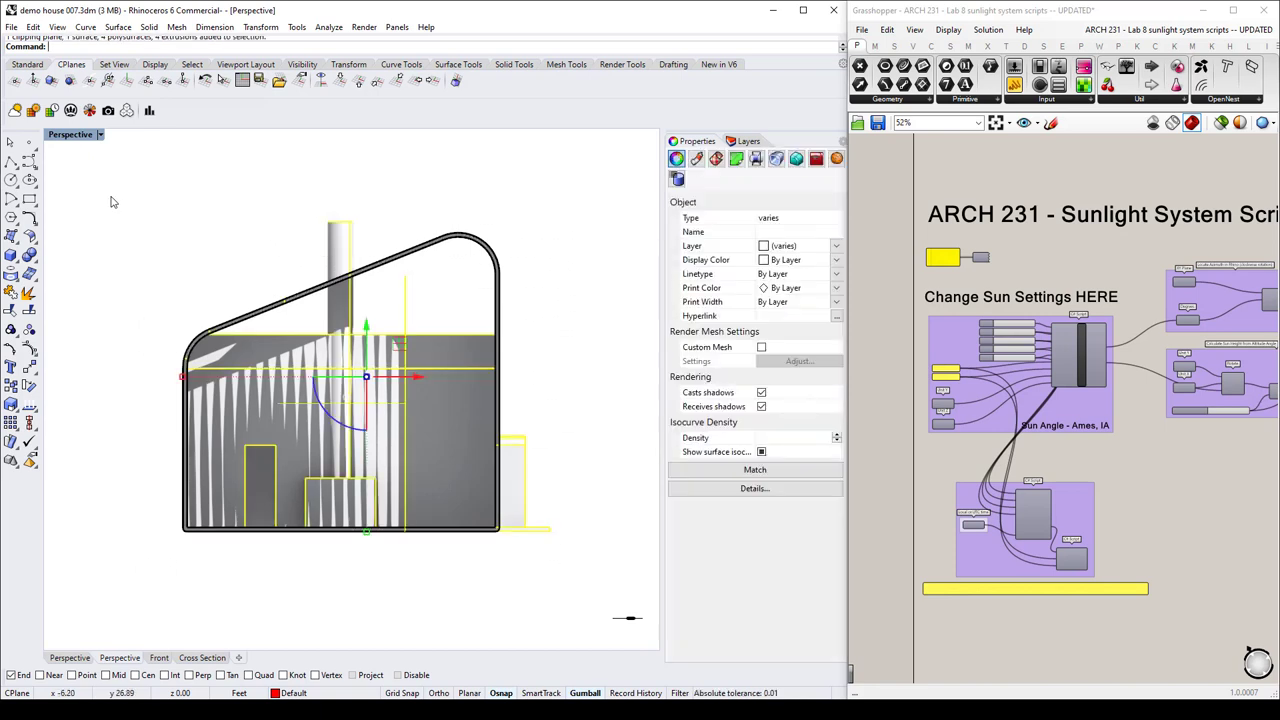
left_click(27, 64)
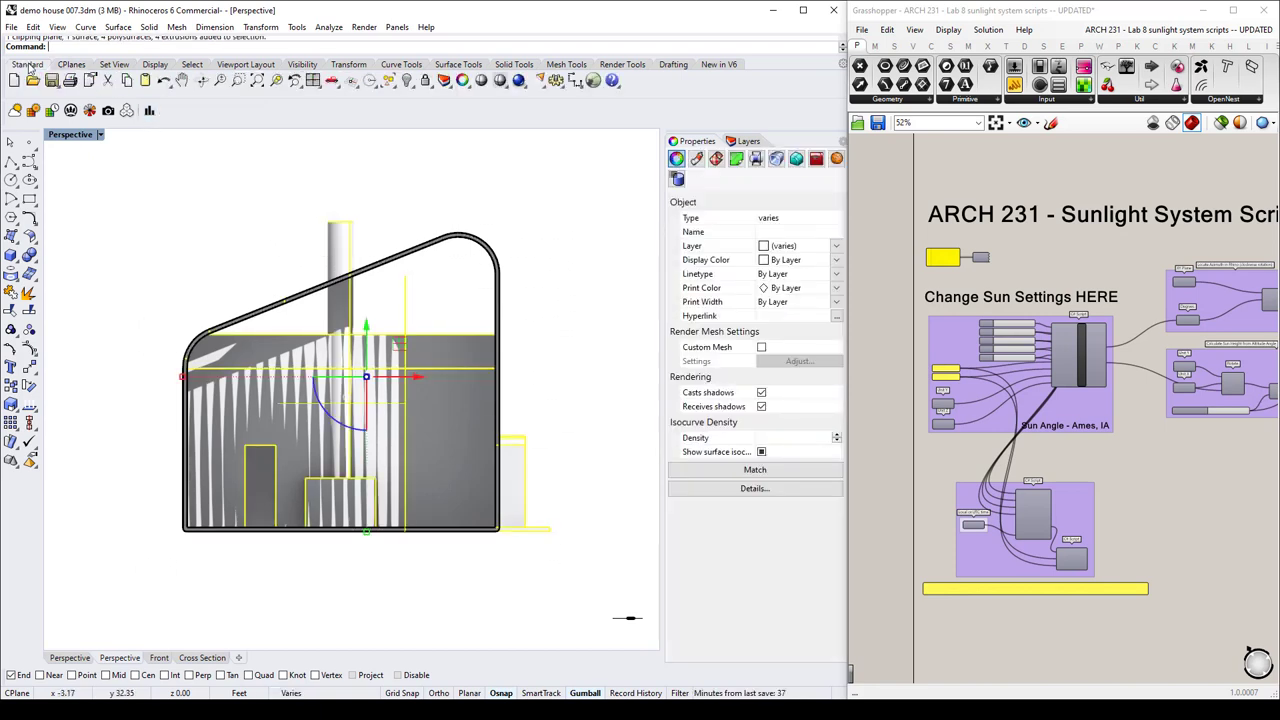
left_click(276, 80)
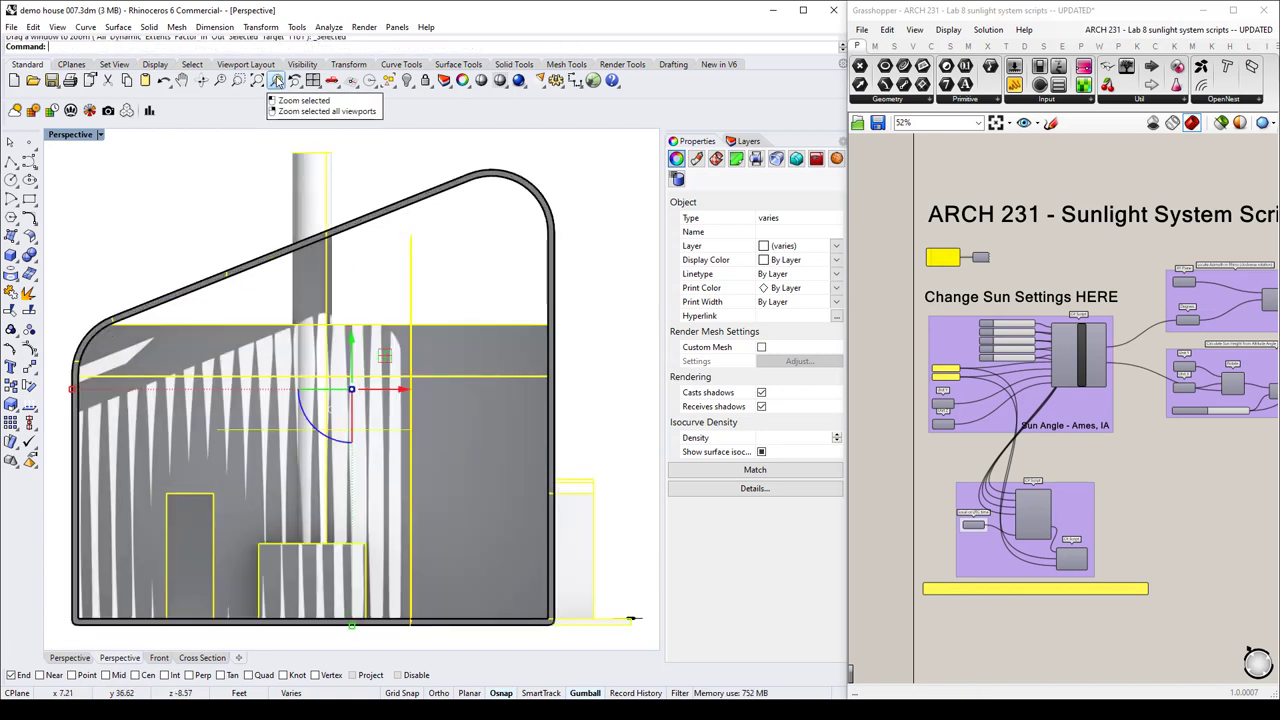
left_click(203, 213)
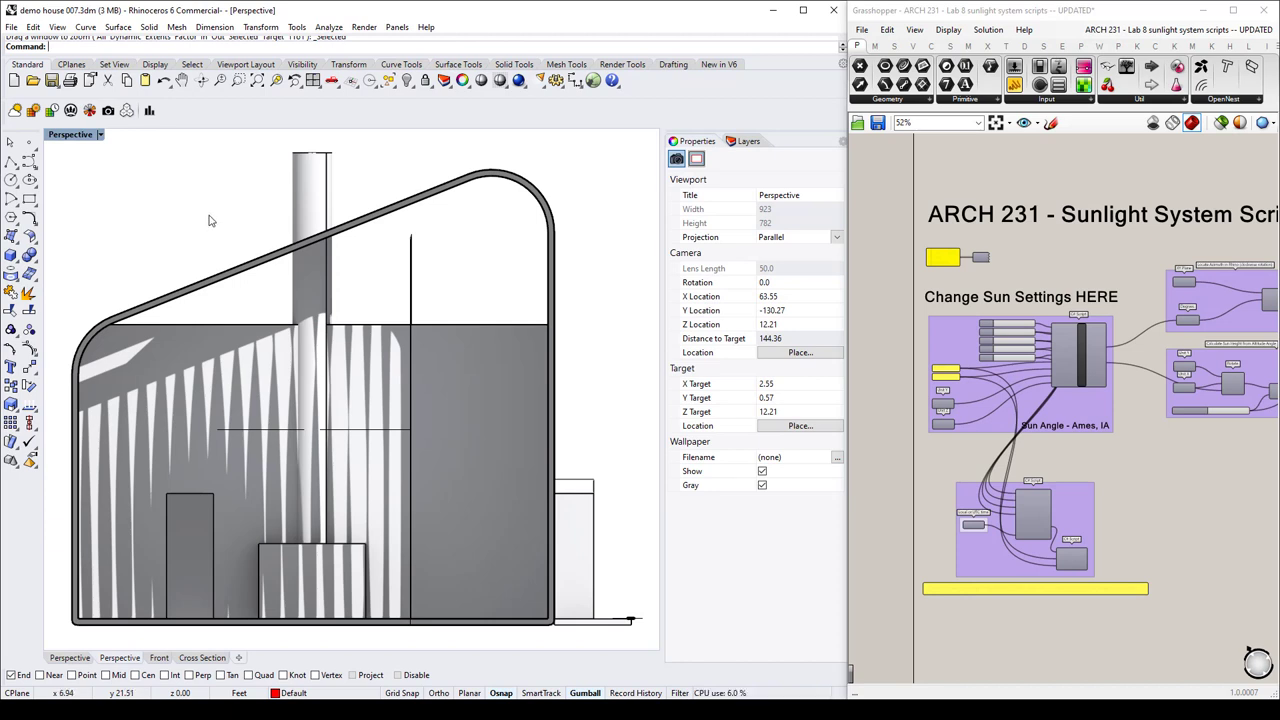
scroll(209, 221, "down", 1)
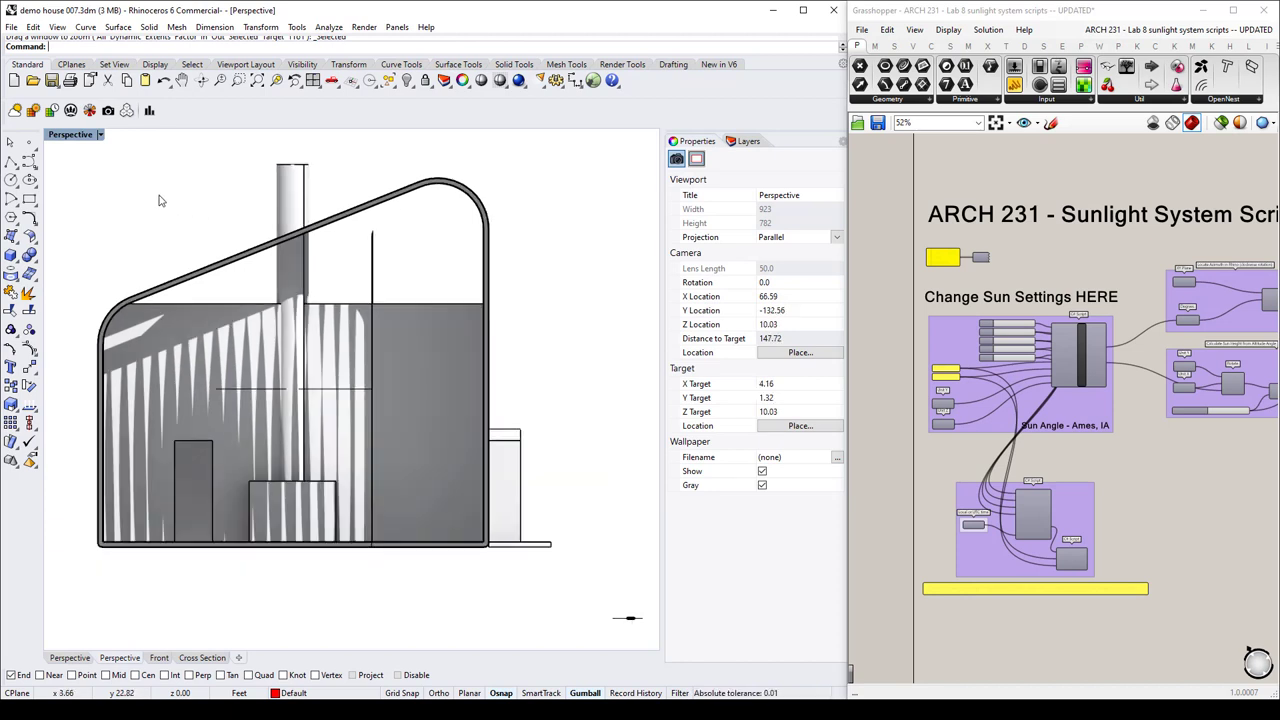
right_click_drag(160, 202, 212, 243)
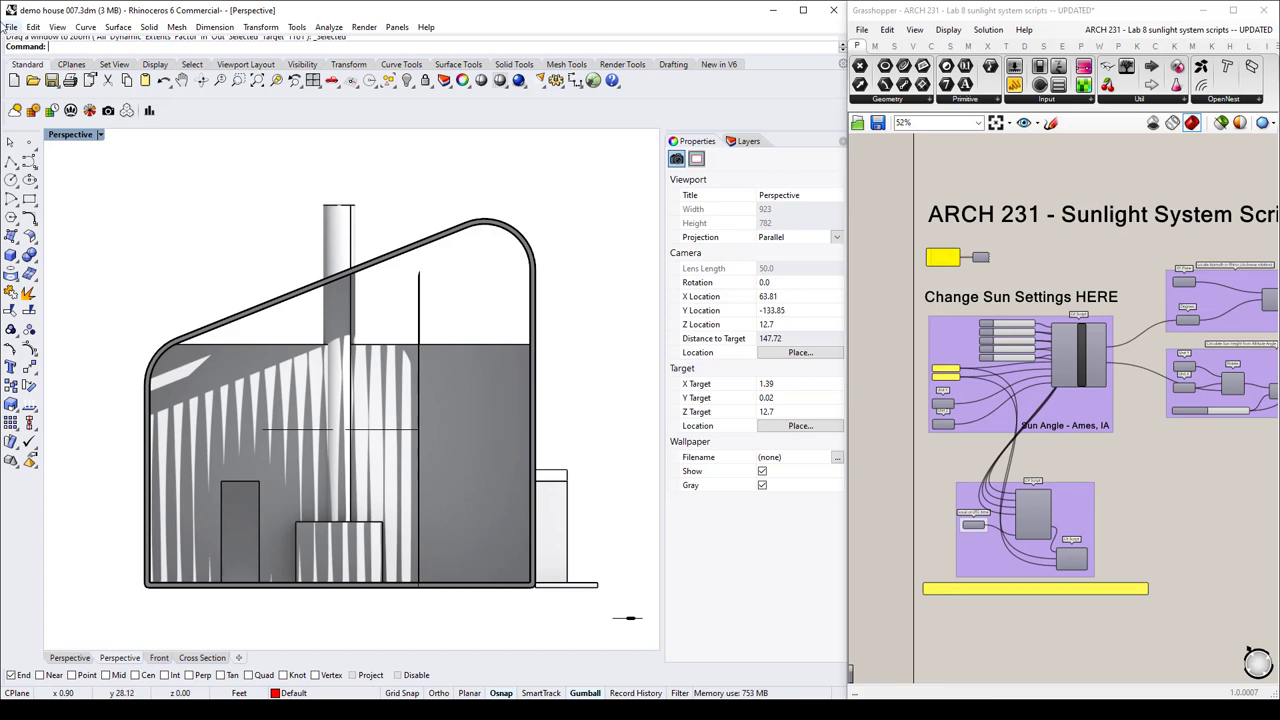
left_click(57, 27)
Save the current elevation as the named view 'FRONT SUN TEST'.
mouse_move(80, 155)
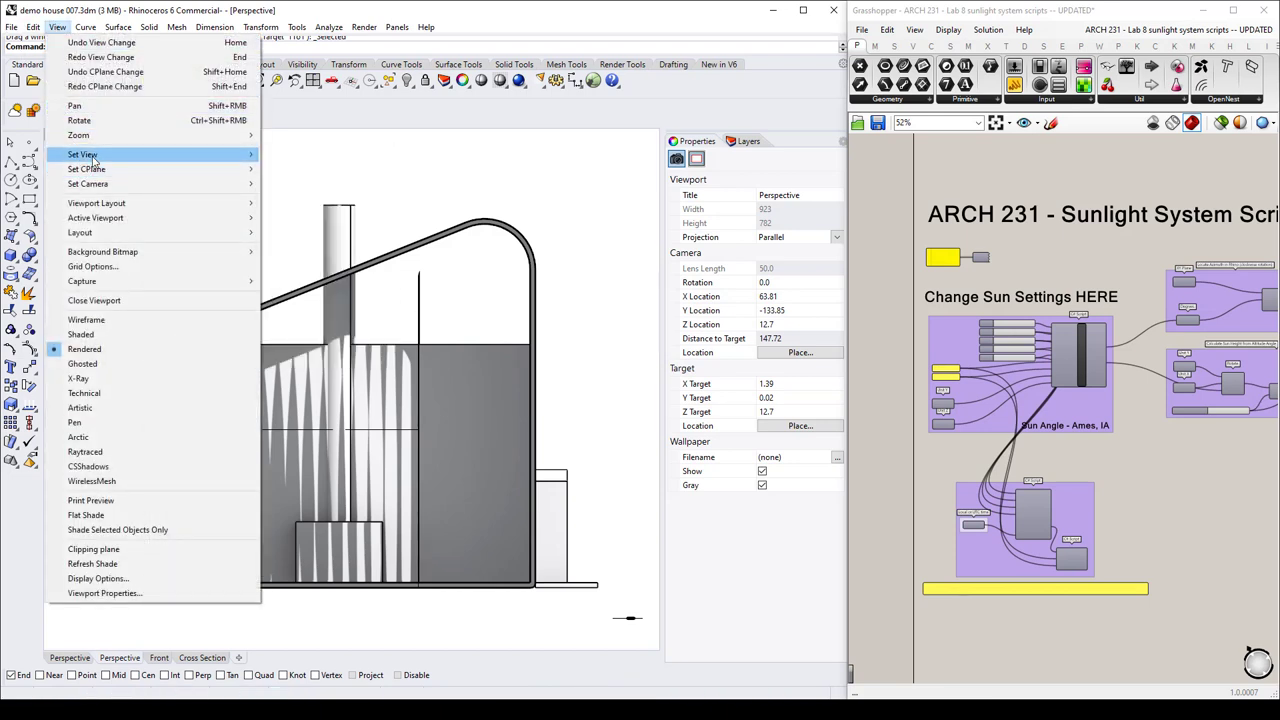
left_click(300, 312)
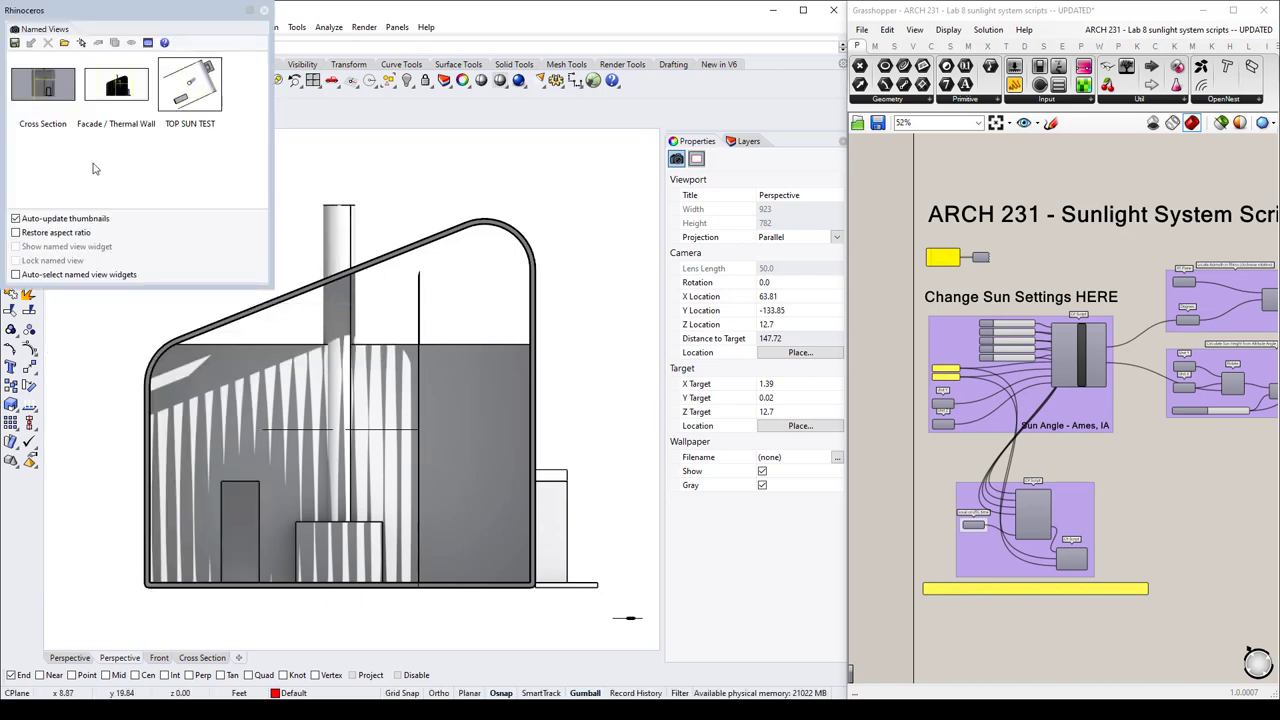
left_click(14, 43)
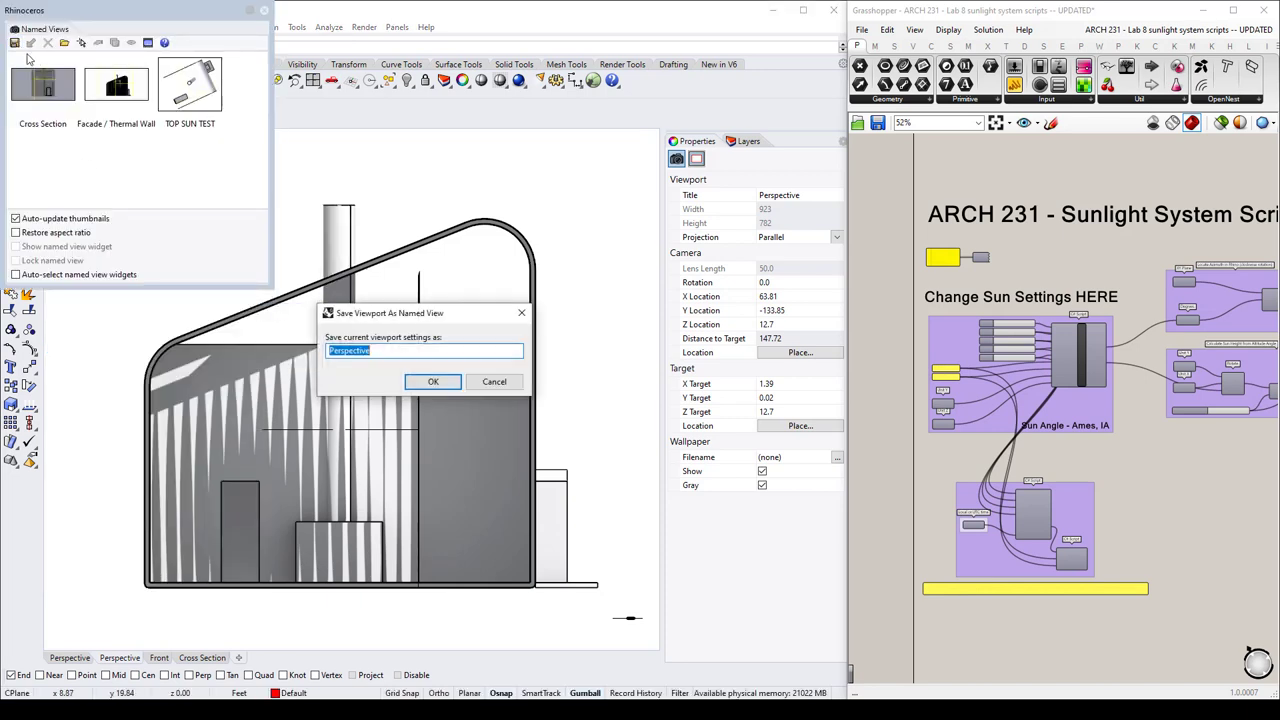
type("FRONT SUN TEST")
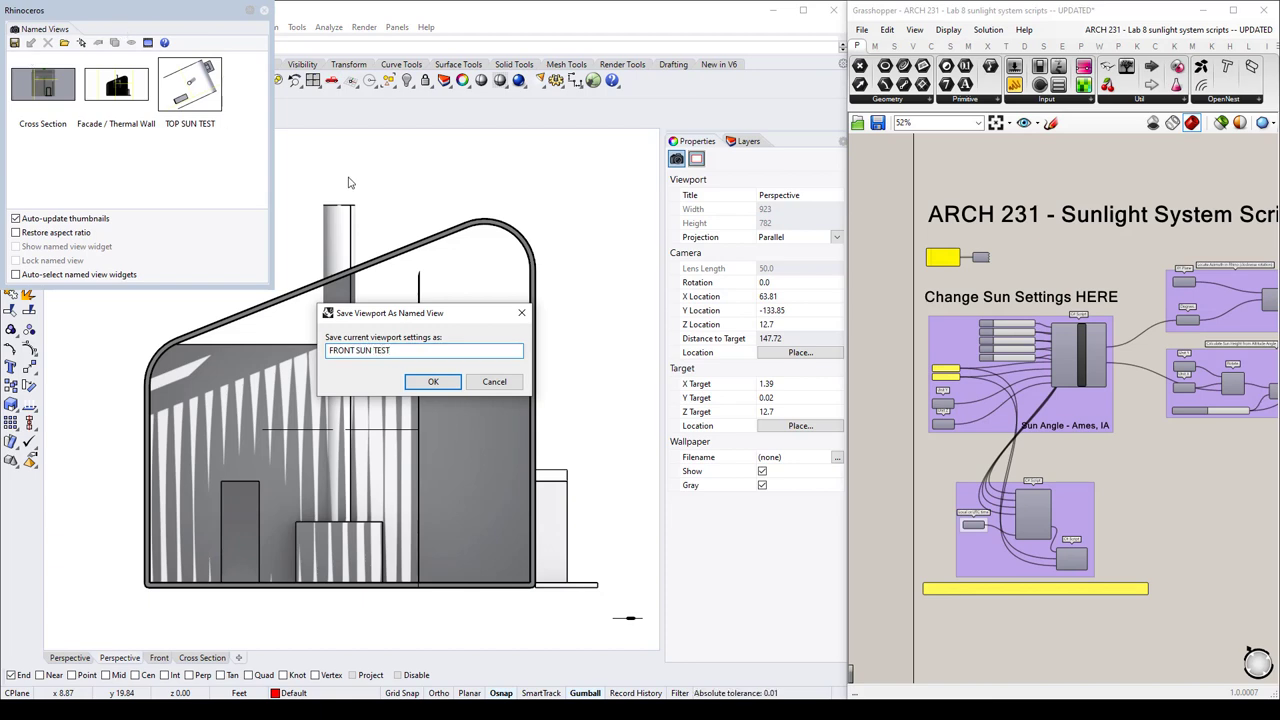
left_click(428, 381)
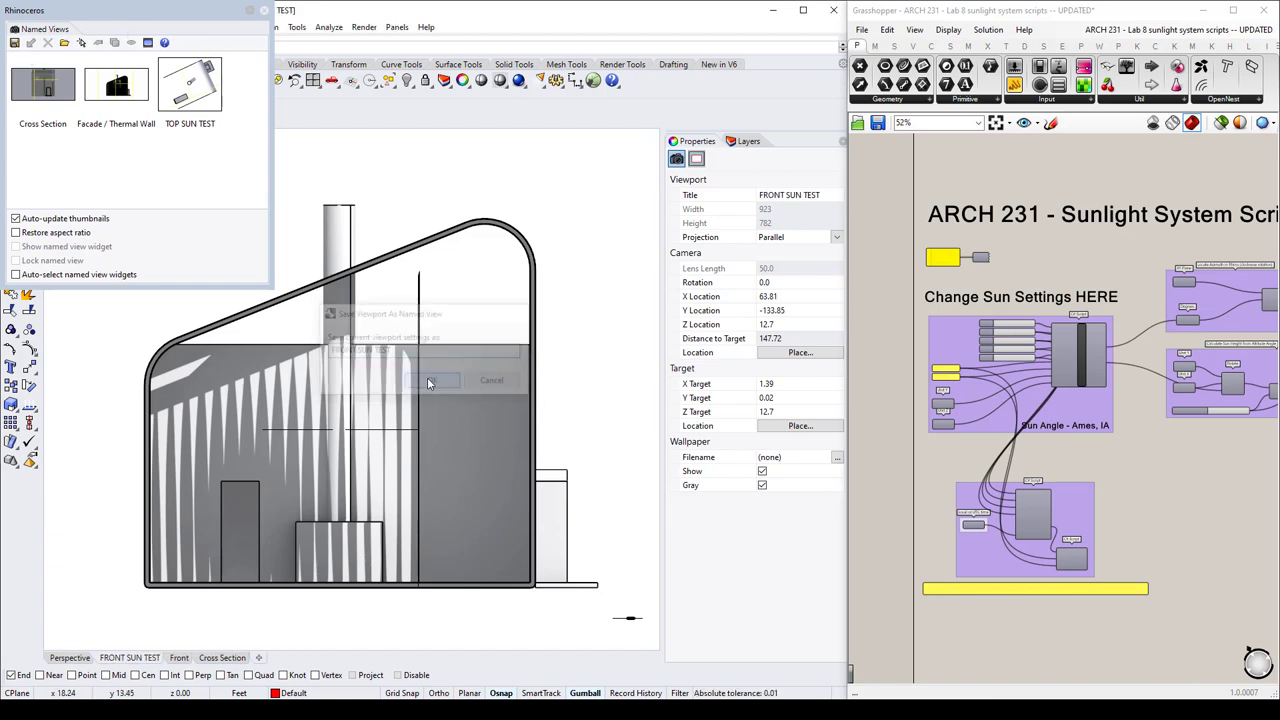
left_click(262, 13)
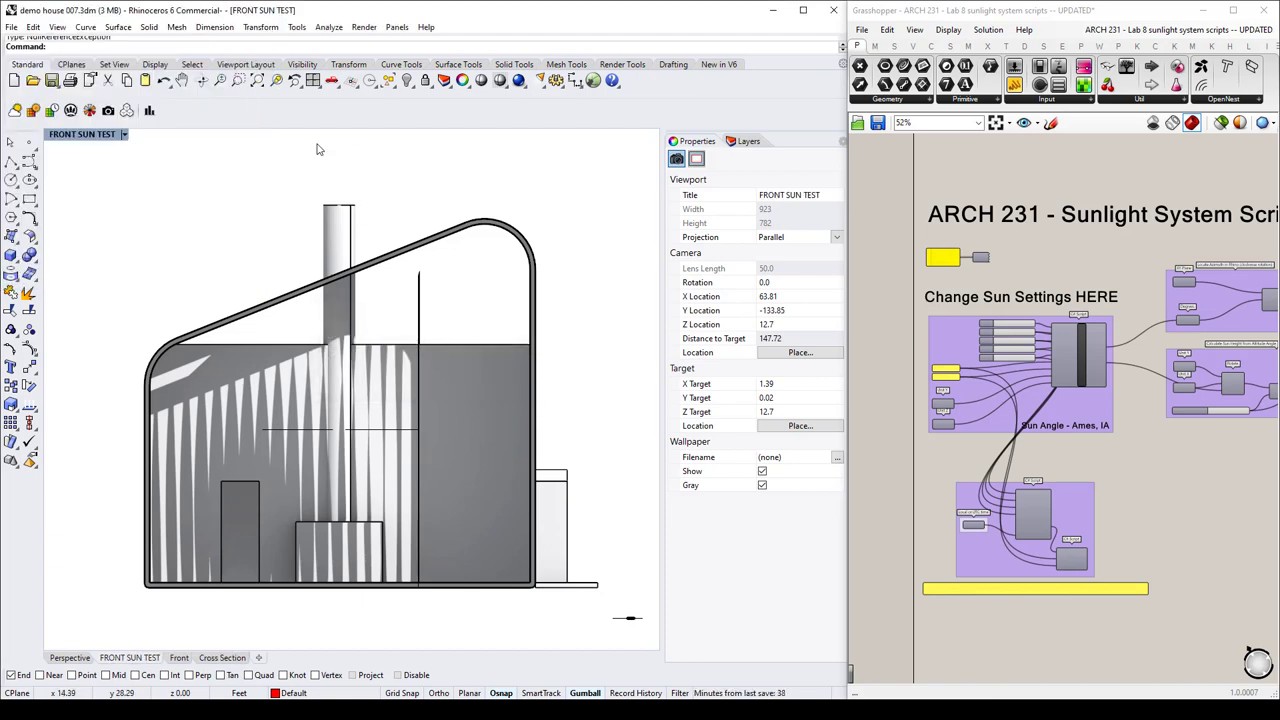
left_click(126, 134)
Return the viewport to Perspective, show the Layers panel, and set Wireframe display.
mouse_move(130, 420)
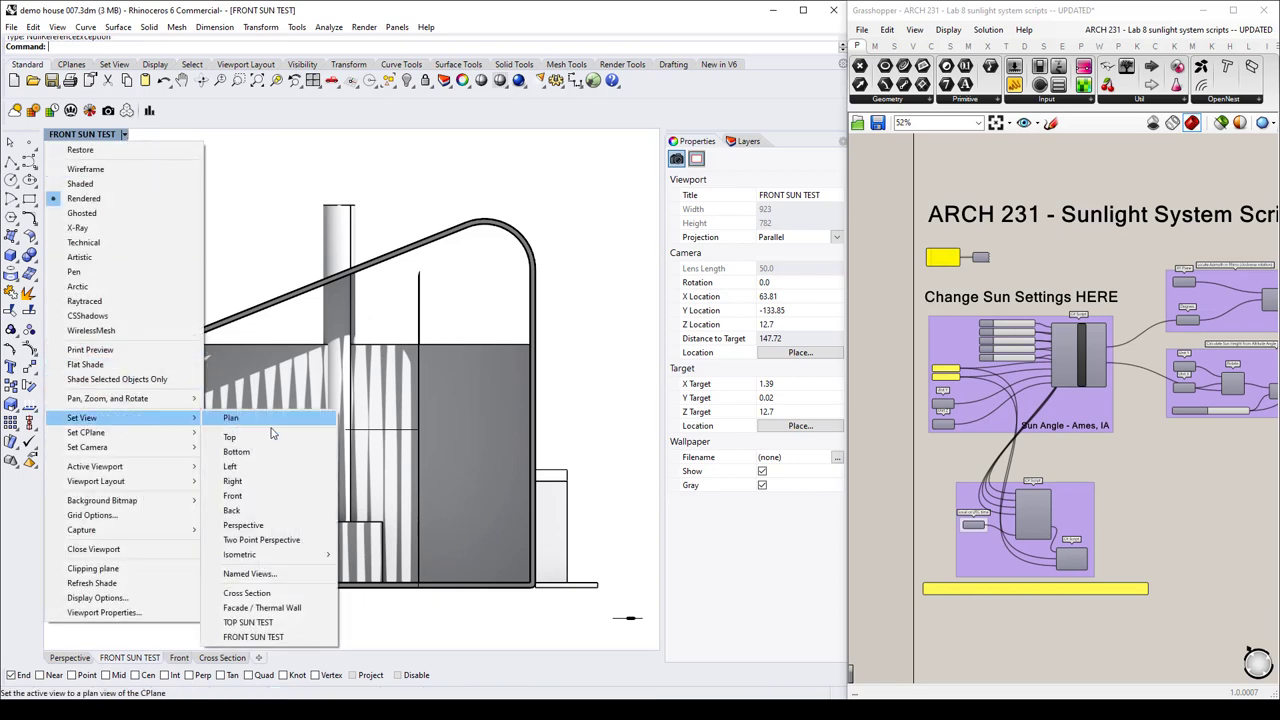
left_click(285, 530)
right_click_drag(529, 406, 491, 383)
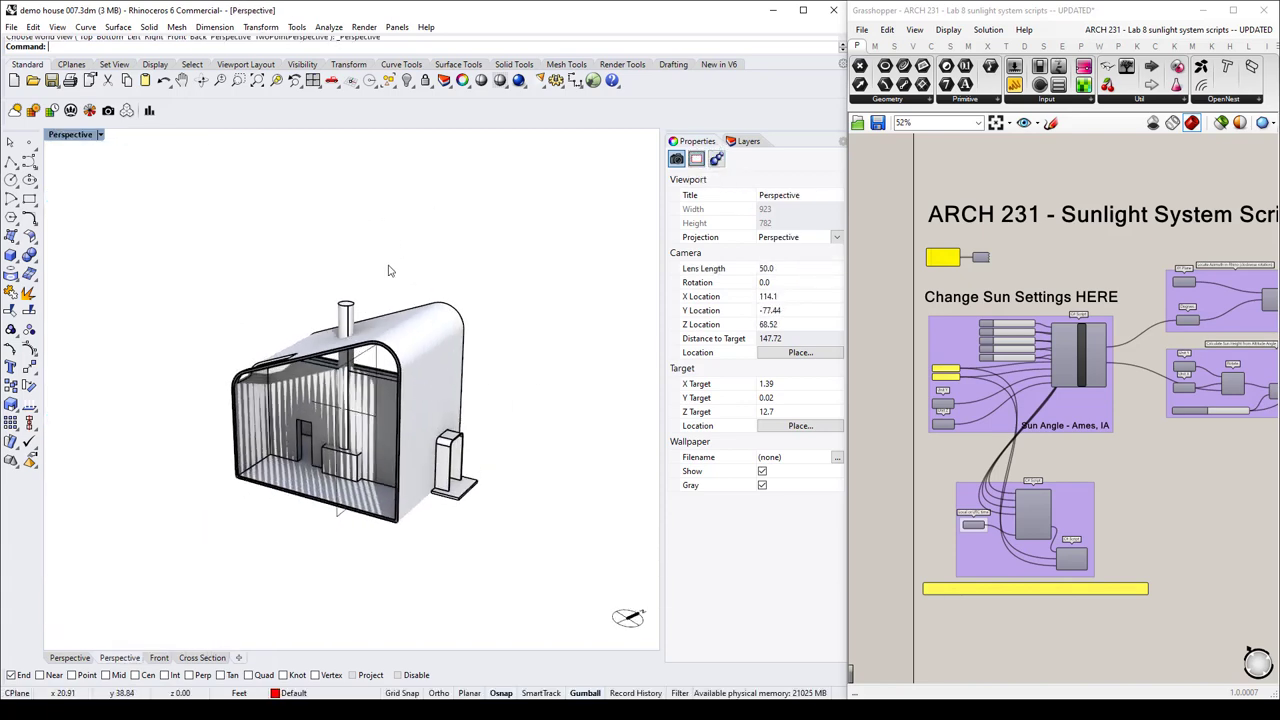
left_click(740, 143)
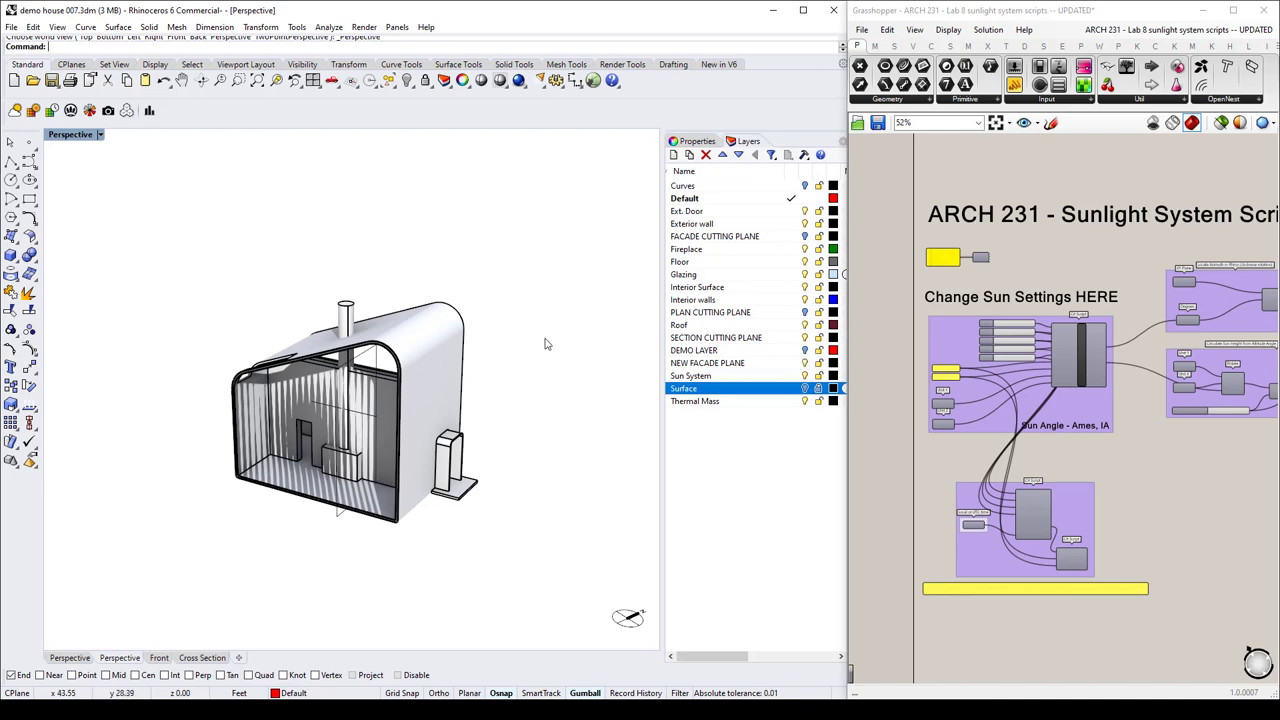
left_click(100, 134)
left_click(80, 151)
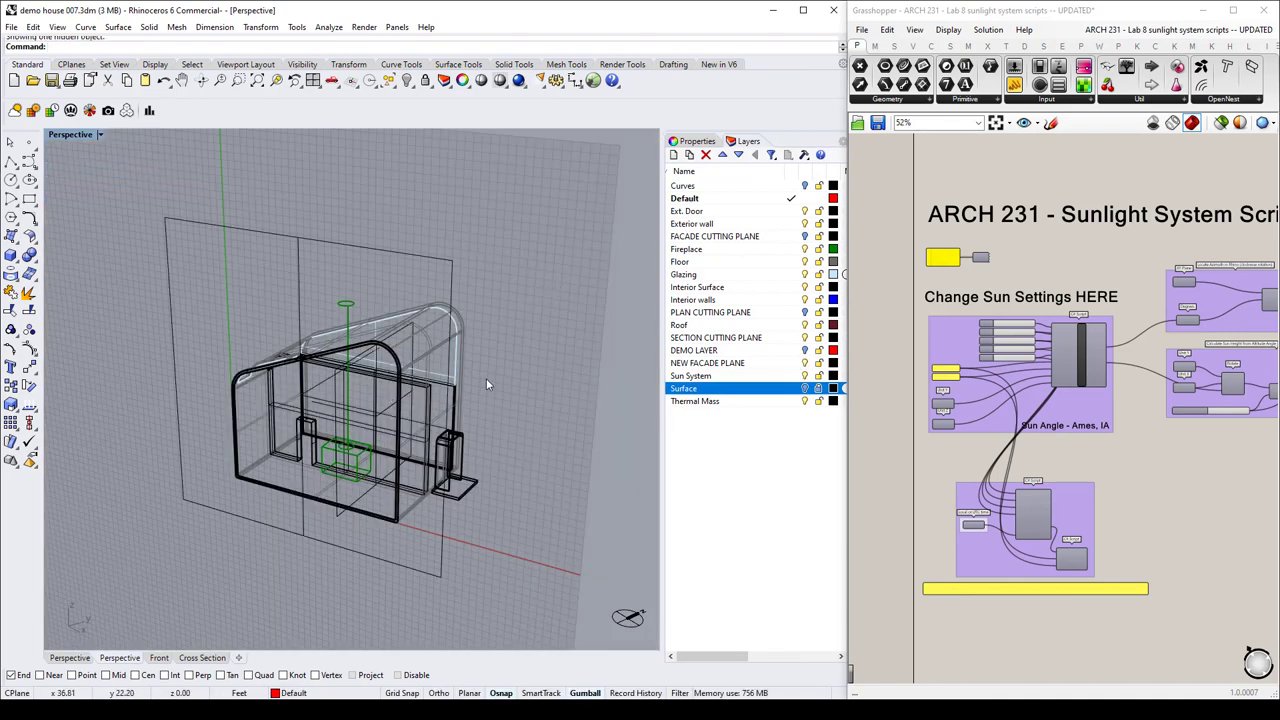
Select the clipping plane with SelClippingPlane, switch to Shaded display, and pick the SECTION CUTTING PLANE layer.
type("SelClippingPlane")
key("Return")
left_click(589, 319)
right_click_drag(587, 320, 535, 320)
left_click(101, 136)
left_click(80, 183)
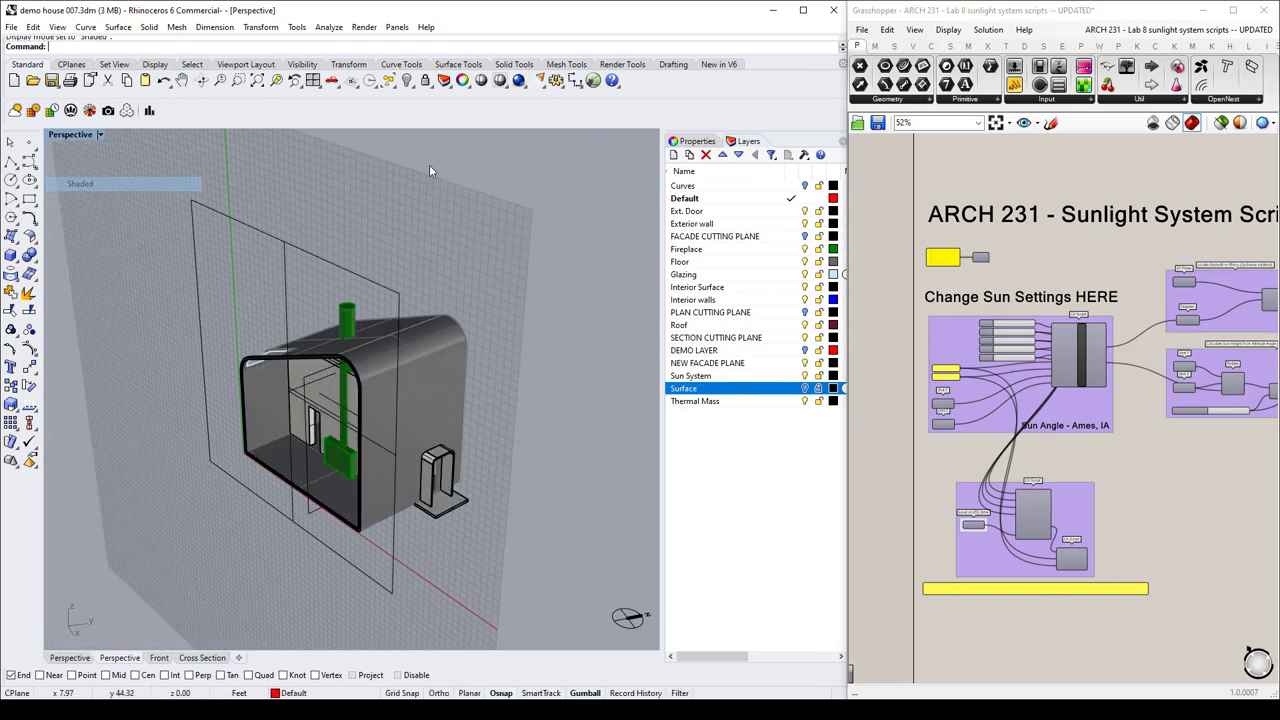
scroll(335, 388, "up", 3)
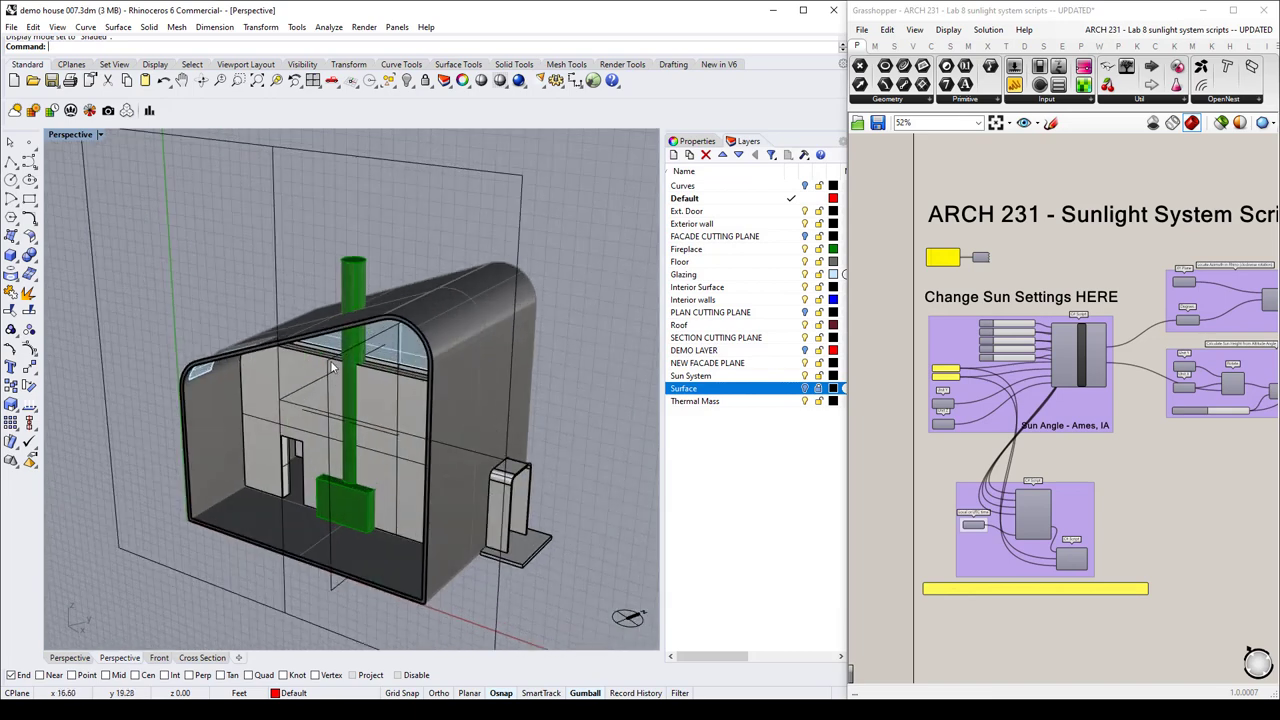
left_click(798, 338)
right_click_drag(587, 343, 222, 274)
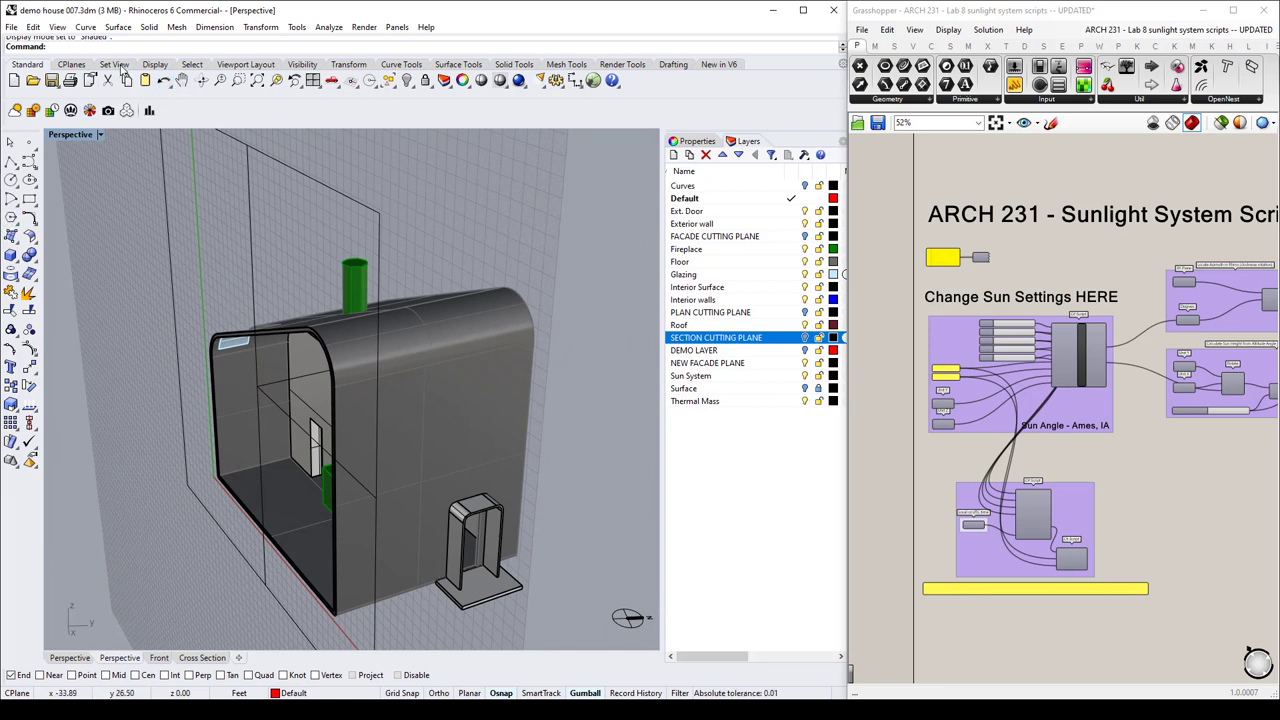
left_click(90, 65)
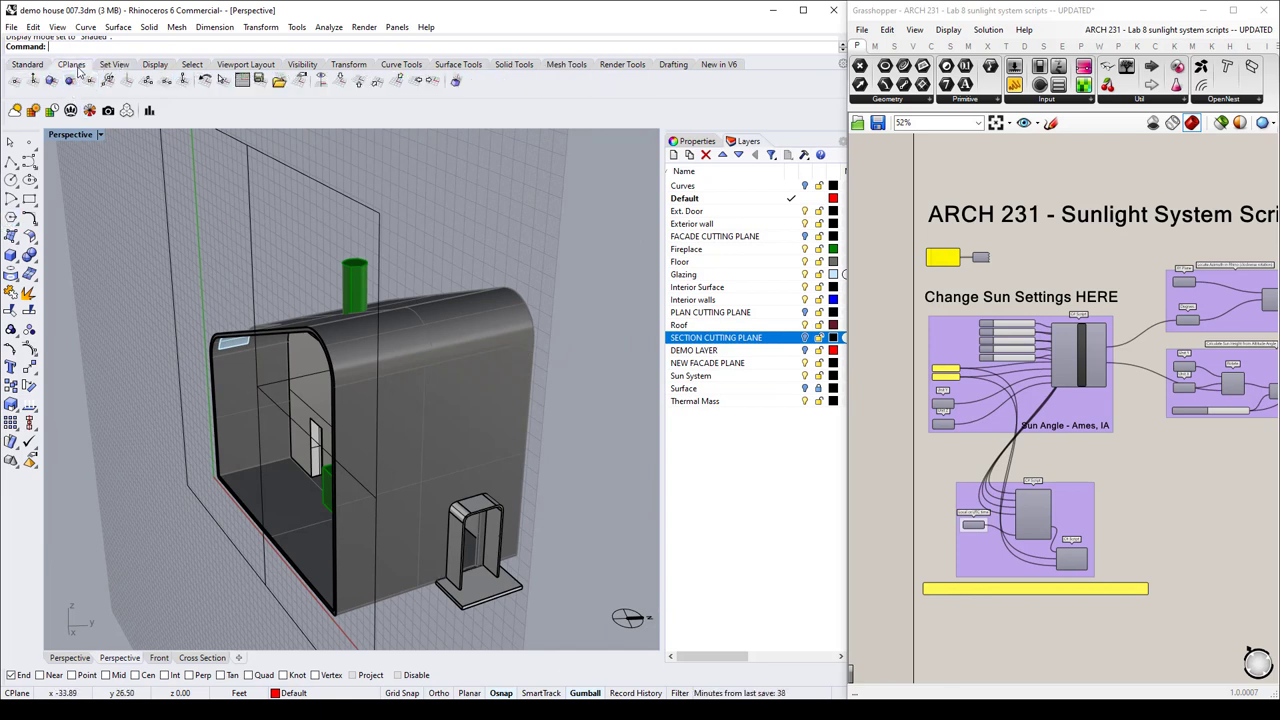
Start Set CPlane Origin and navigate to the house's lower wall corner and window opening.
left_click(146, 80)
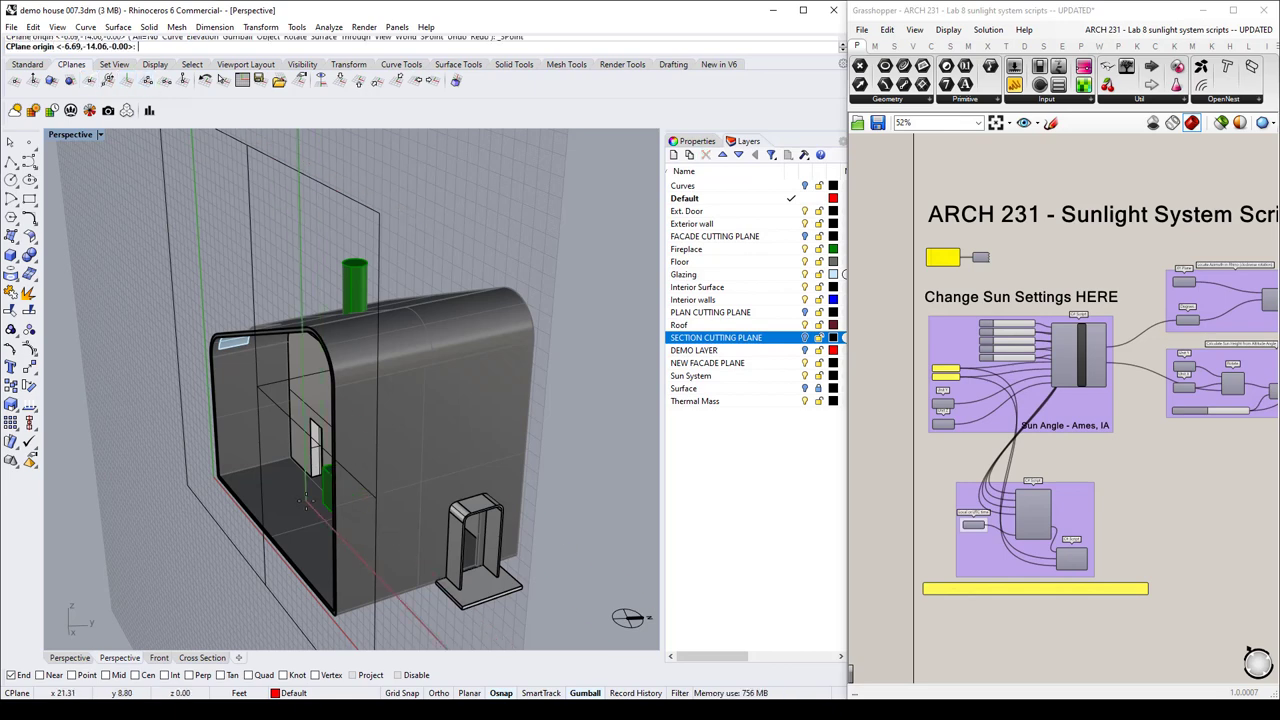
right_click_drag(380, 636, 300, 600)
scroll(335, 622, "up", 5)
scroll(336, 621, "up", 2)
scroll(260, 540, "down", 3)
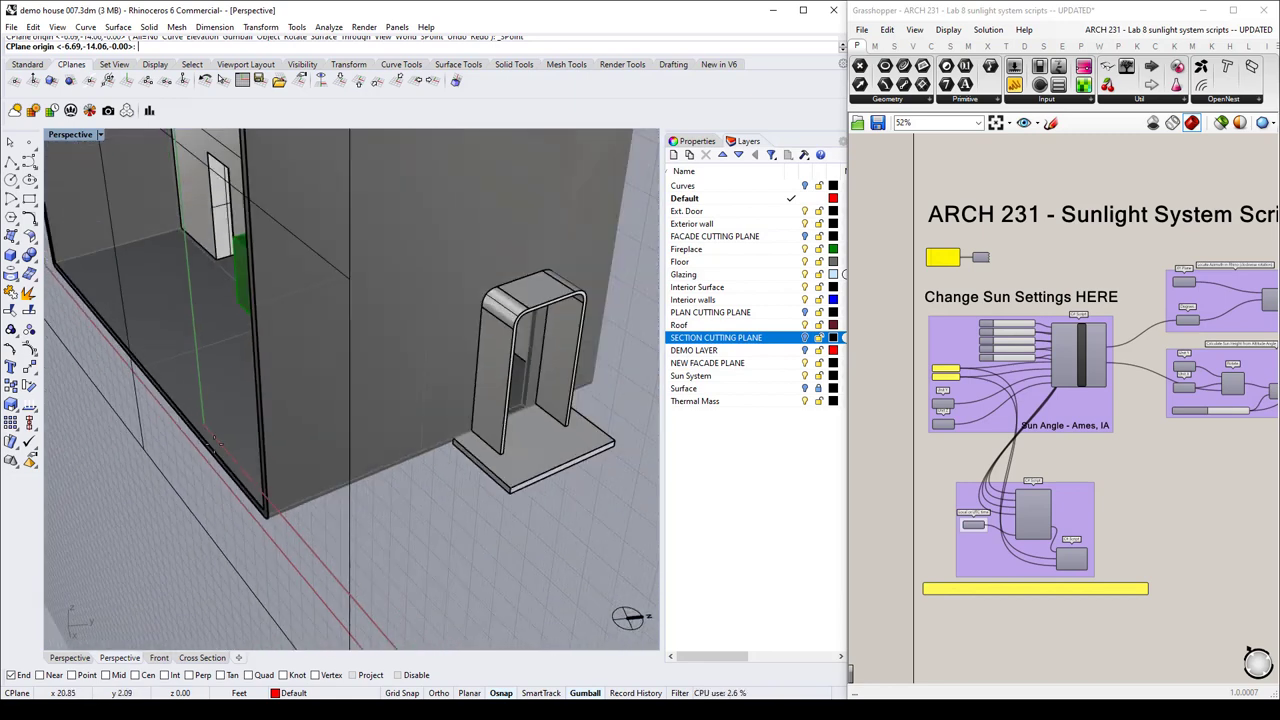
scroll(240, 508, "up", 3)
scroll(240, 508, "up", 3)
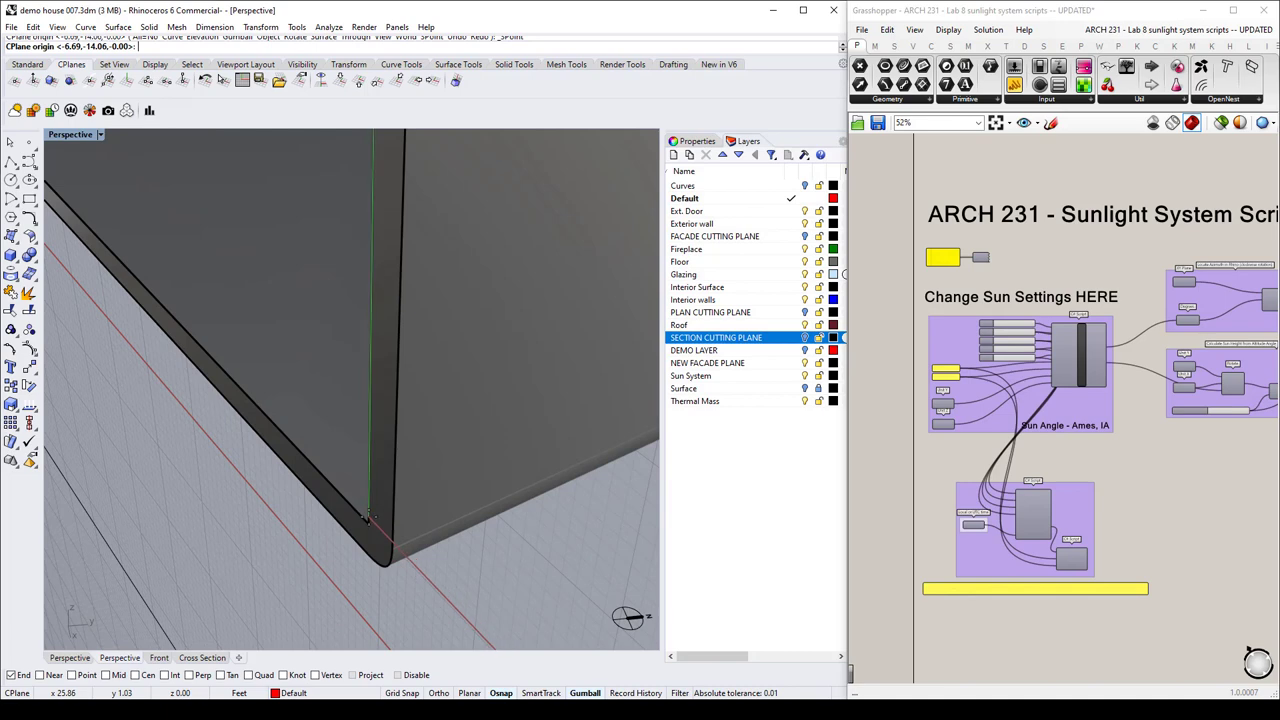
scroll(351, 463, "down", 3)
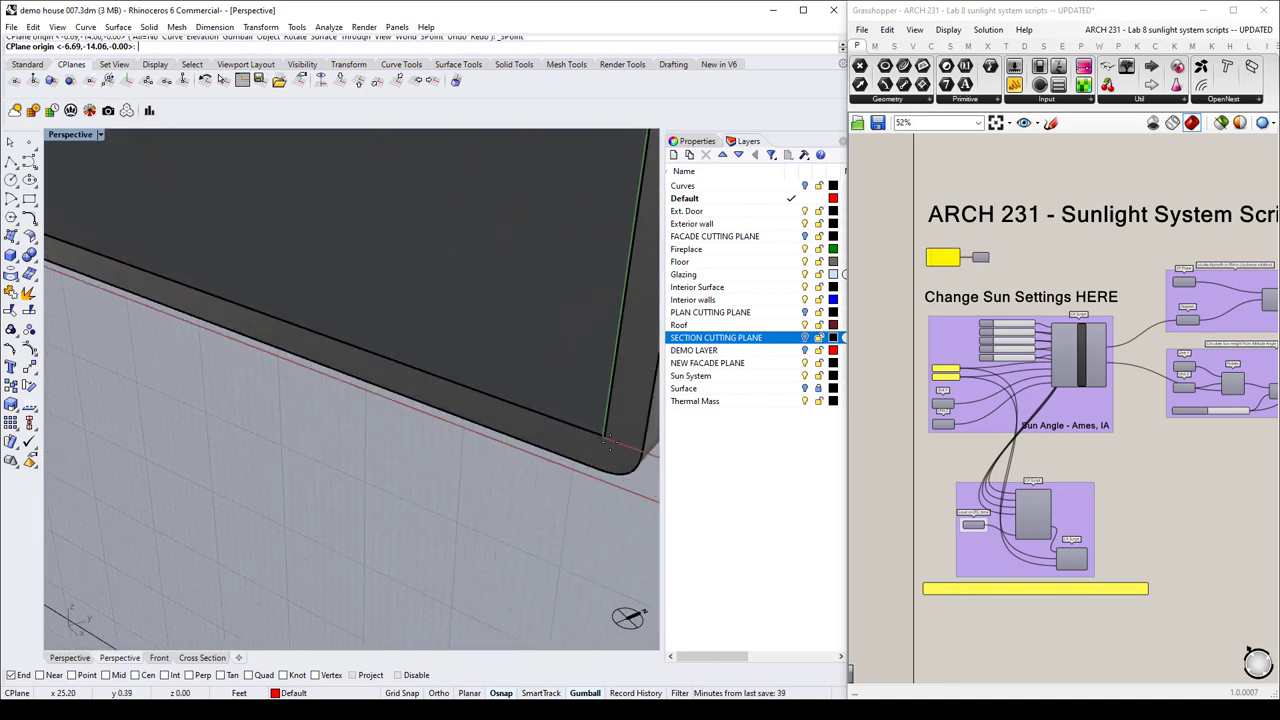
right_click_drag(544, 423, 472, 403)
In the clipping plane's properties, make it also clip the second Perspective view.
left_click(558, 497)
left_click(697, 141)
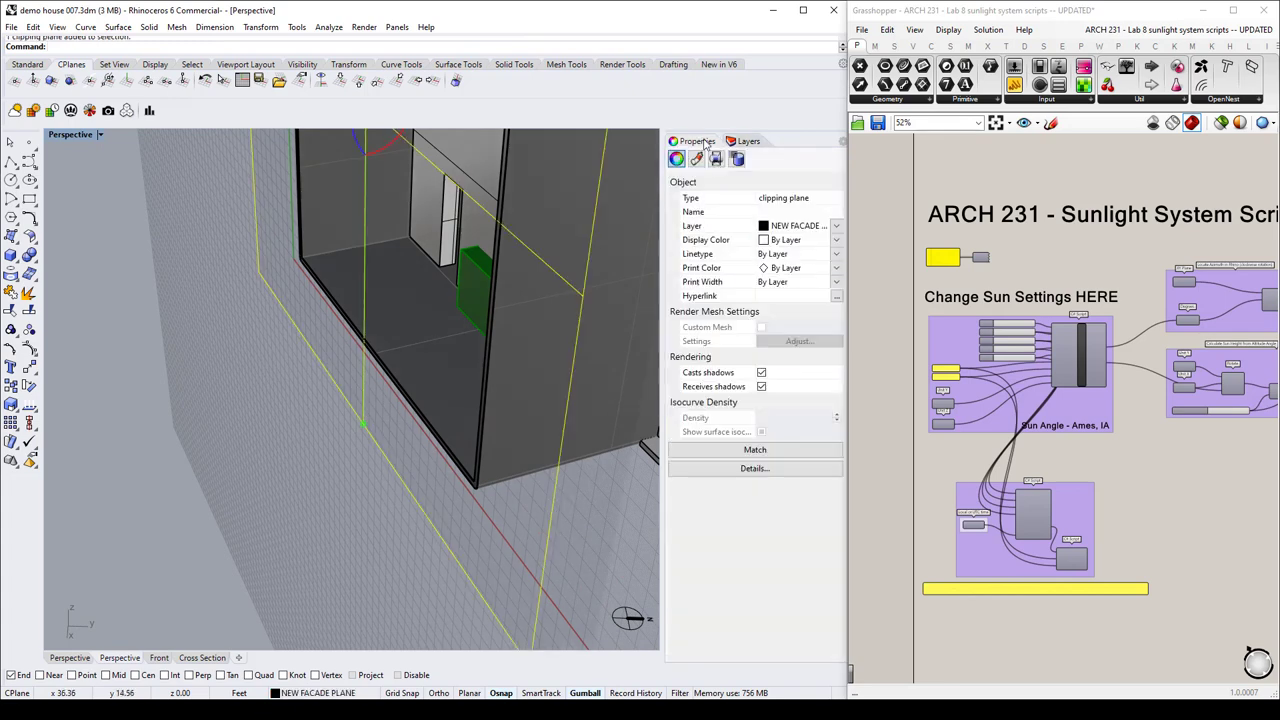
left_click(697, 158)
left_click(716, 158)
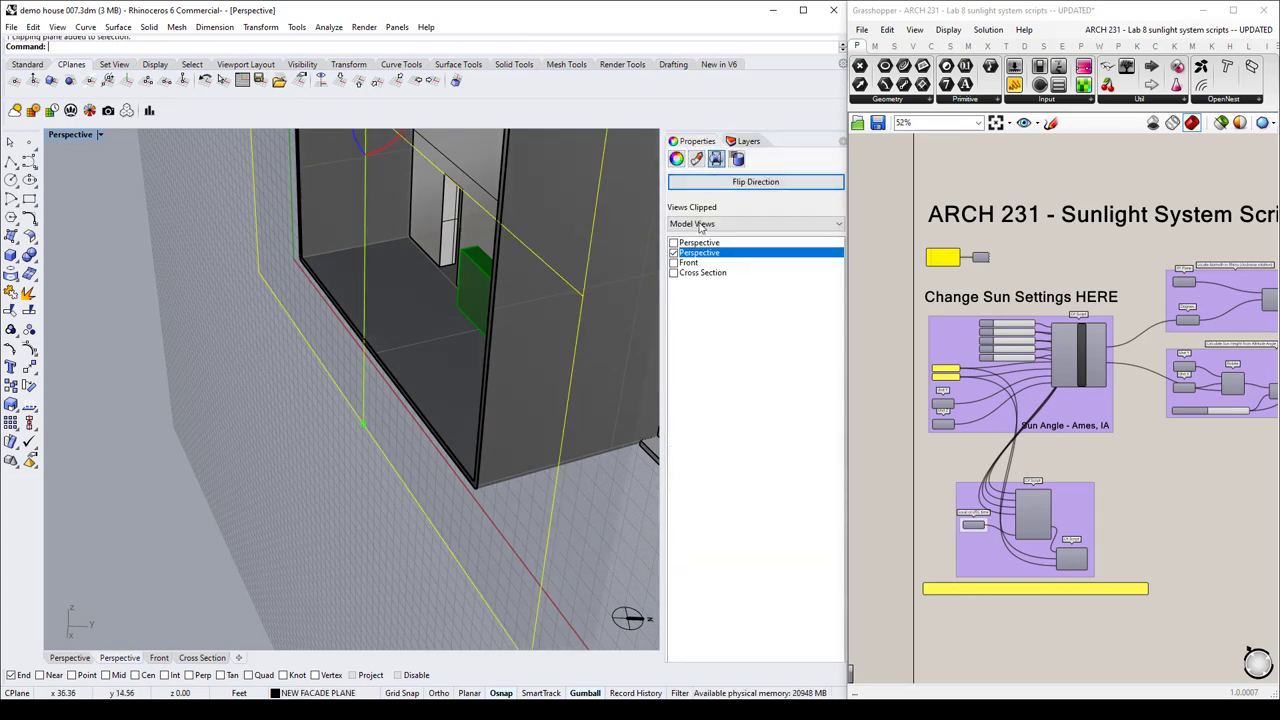
left_click(675, 253)
scroll(492, 406, "down", 3)
left_click(570, 466)
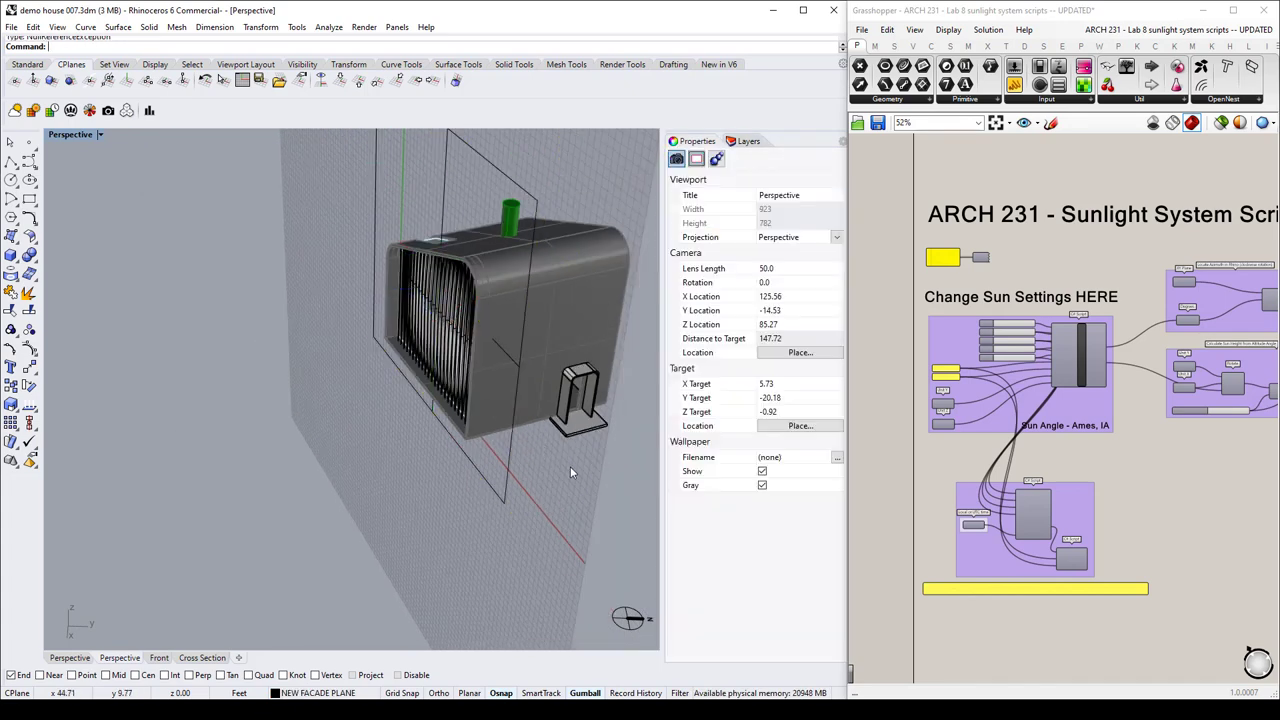
scroll(573, 333, "up", 5)
scroll(573, 333, "down", 5)
right_click_drag(552, 330, 413, 230)
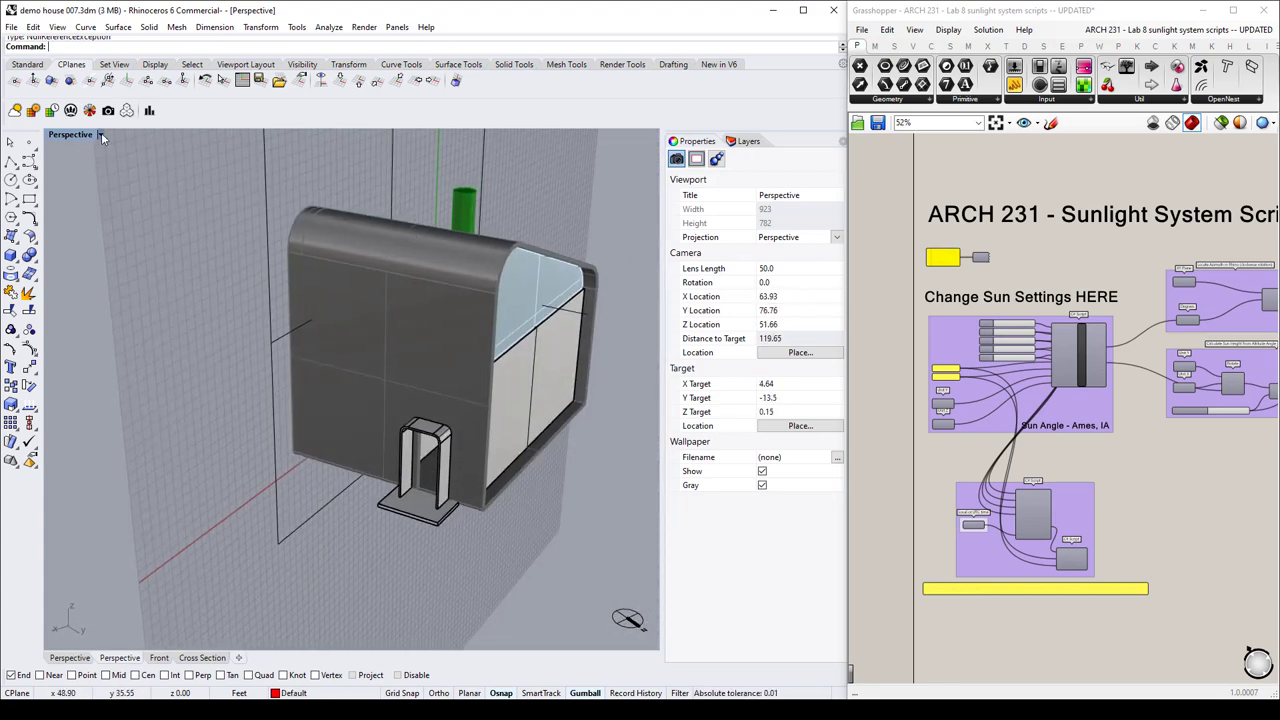
Define a vertical construction plane with origin at the wall corner and X axis along the wall.
left_click(166, 79)
scroll(280, 525, "up", 6)
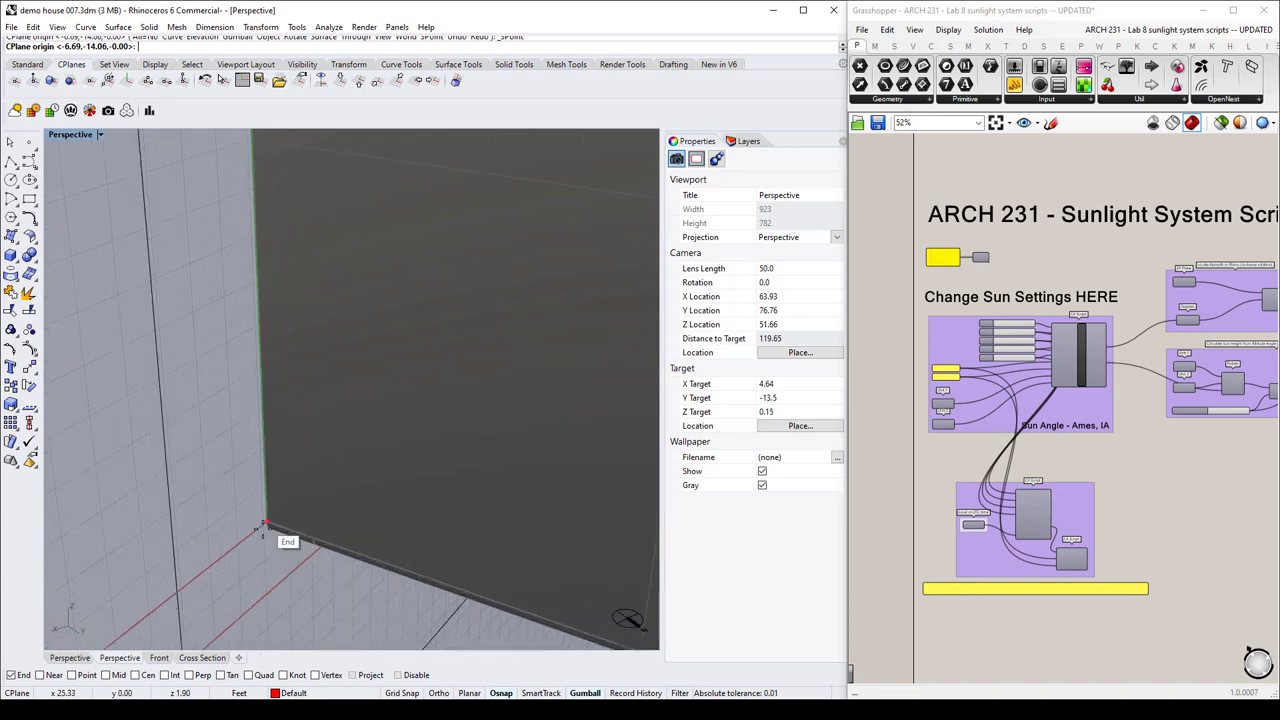
left_click(264, 530)
scroll(264, 530, "down", 5)
right_click_drag(264, 530, 340, 545)
scroll(449, 591, "up", 6)
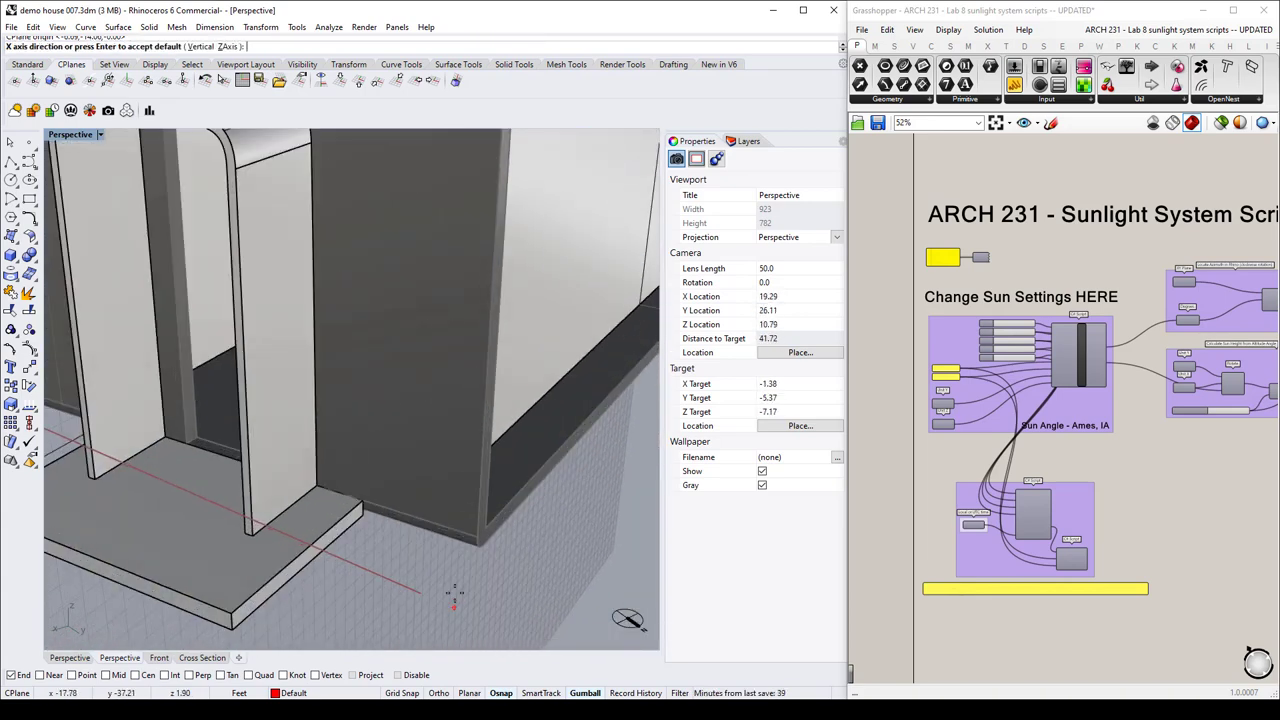
left_click(477, 537)
scroll(477, 537, "down", 5)
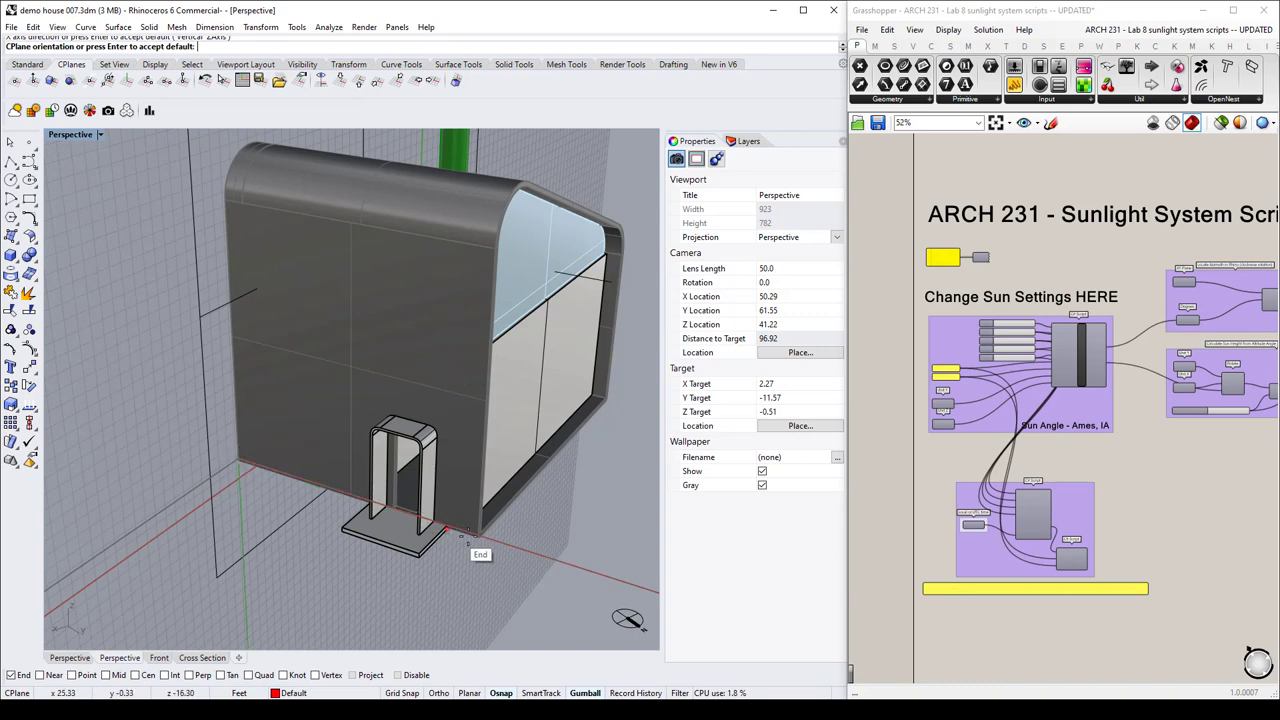
left_click(484, 250)
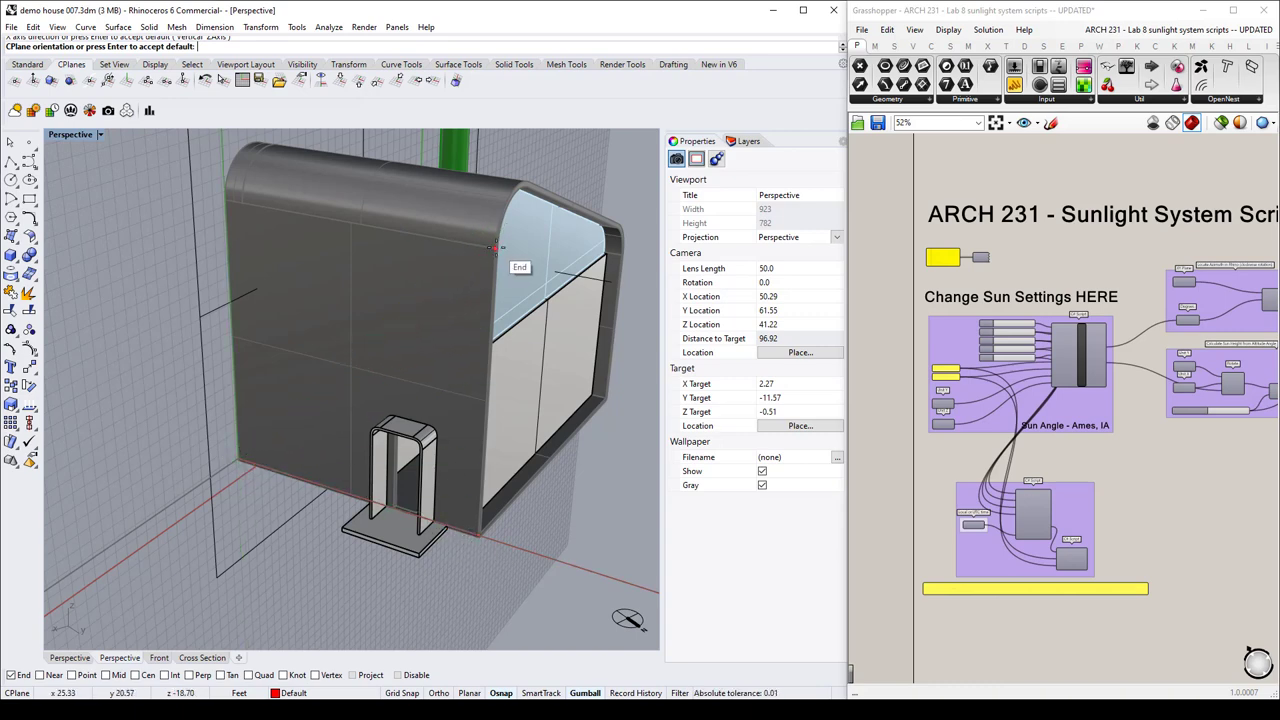
scroll(309, 321, "down", 4)
right_click_drag(291, 327, 125, 320)
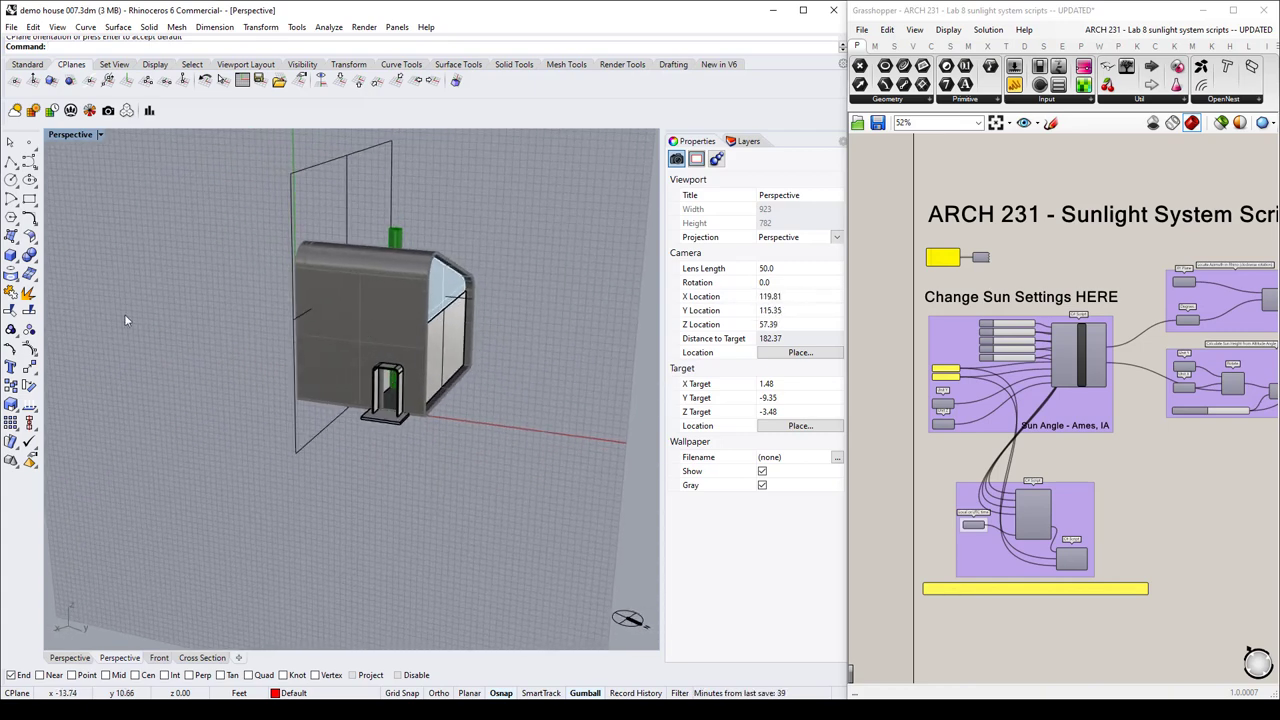
Draw a clipping plane on the vertical CPlane and push it into the house wall.
type("ClippingPlane")
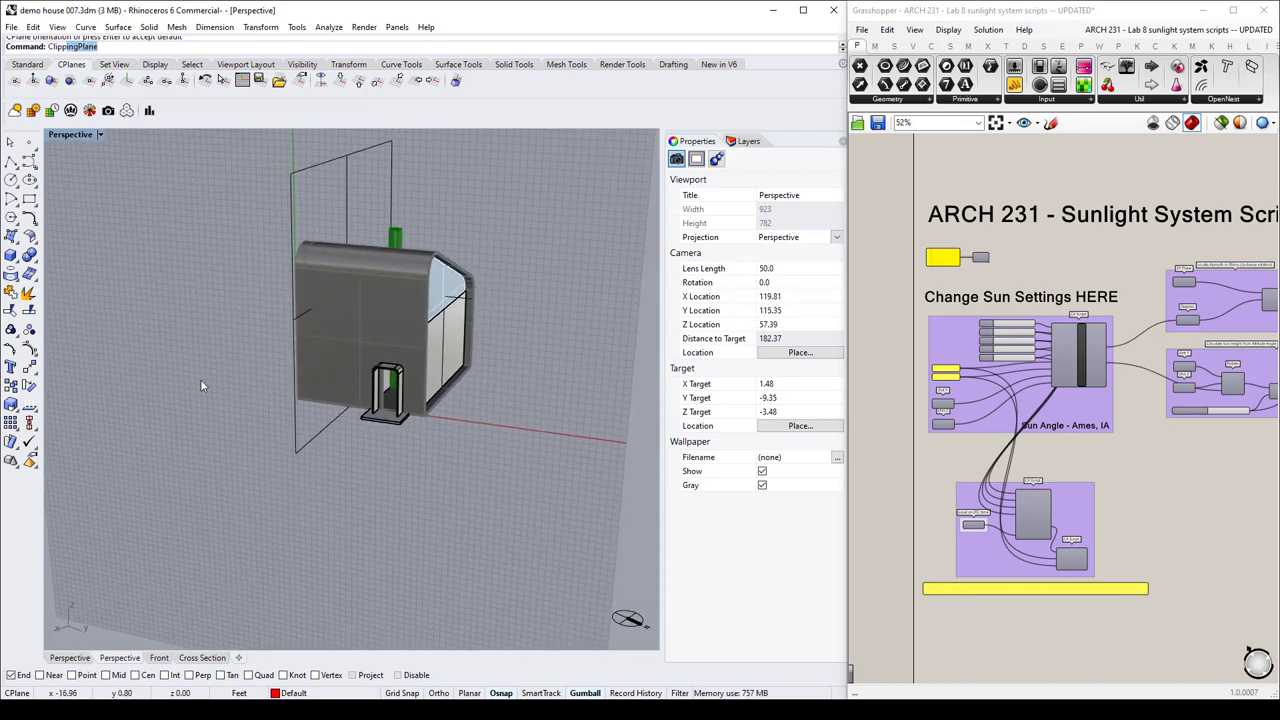
key("Return")
left_click(241, 197)
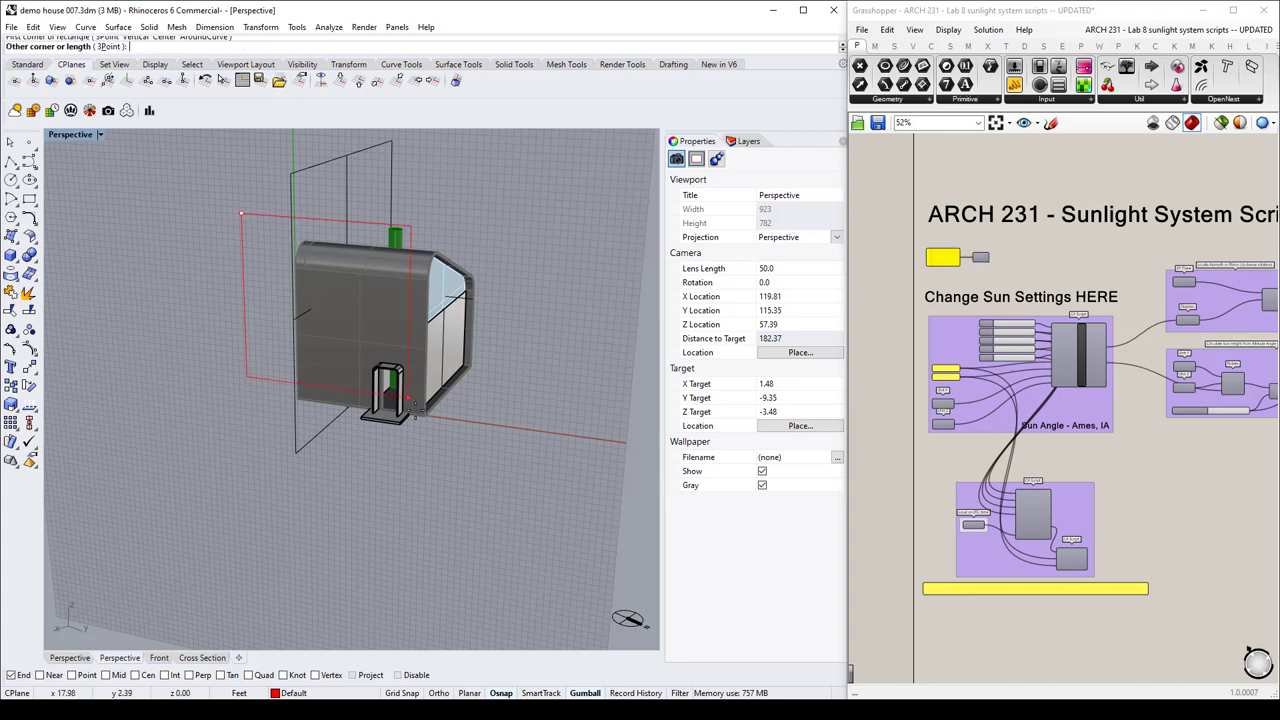
left_click(494, 483)
right_click_drag(548, 510, 387, 491)
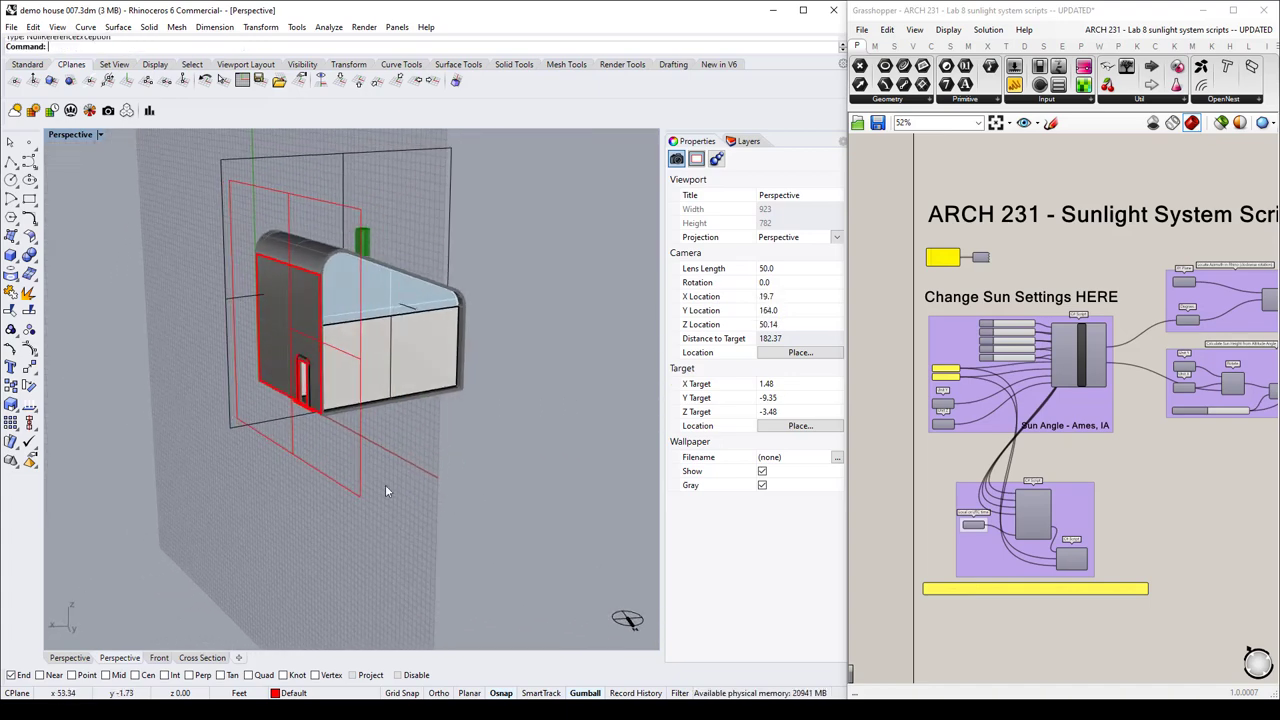
left_click(360, 462)
left_click_drag(258, 330, 289, 347)
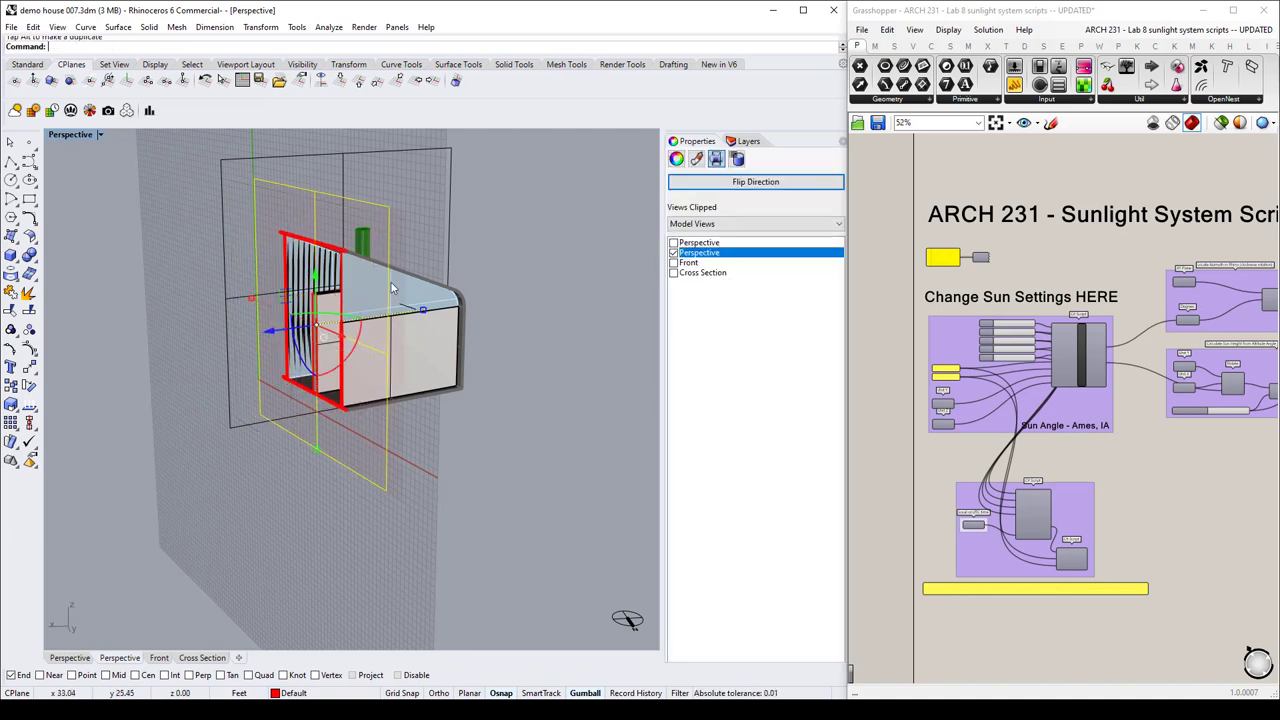
right_click_drag(288, 261, 328, 263)
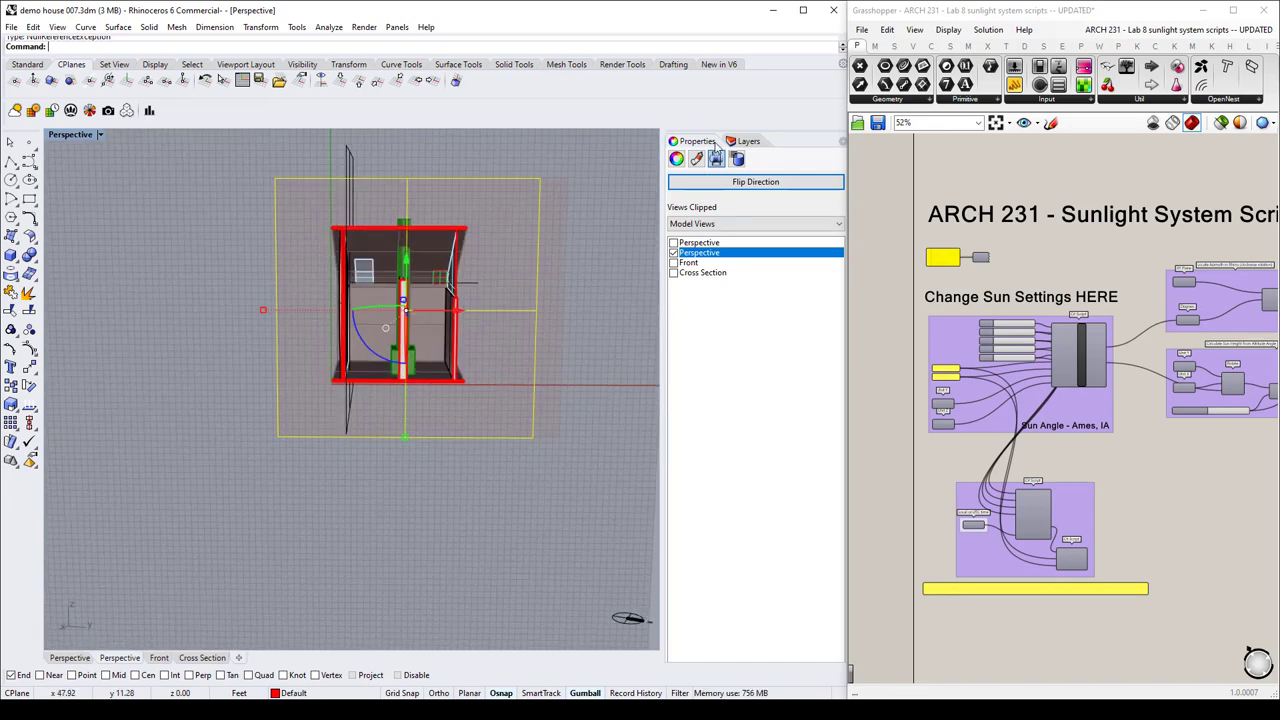
Hide the first and second clipping planes using the Hide command.
left_click(558, 504)
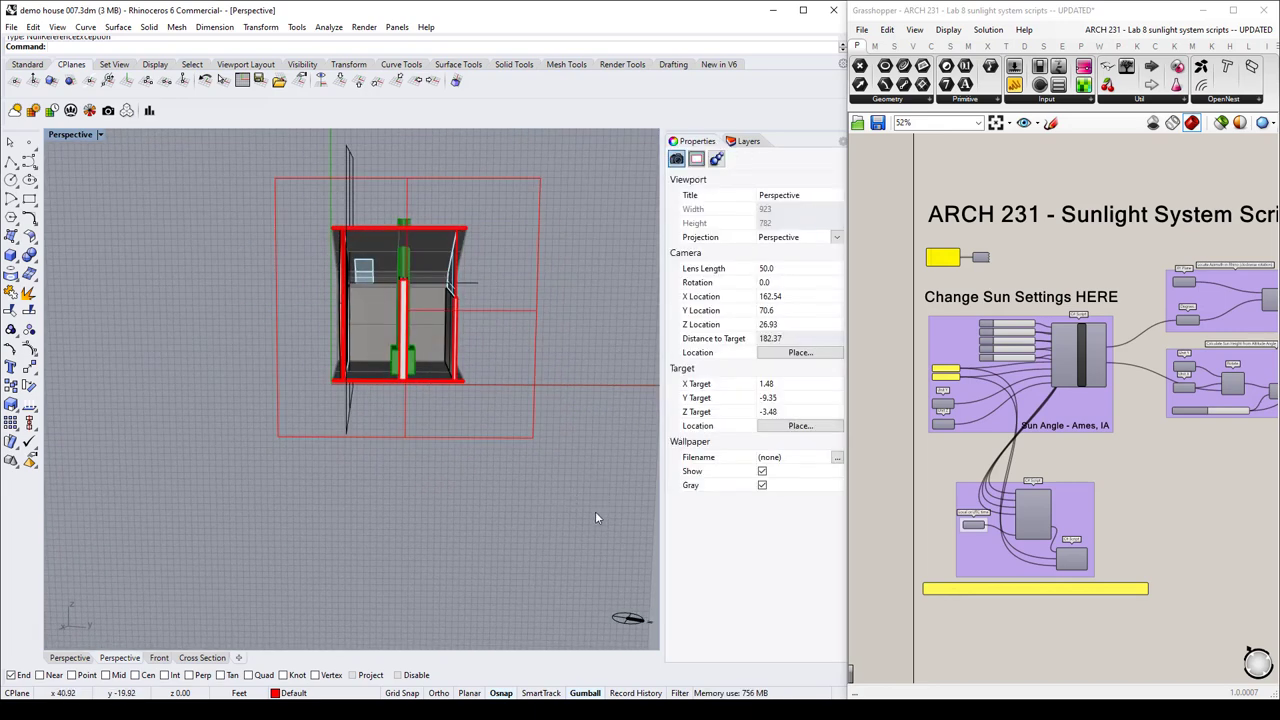
left_click(320, 214)
key("Escape")
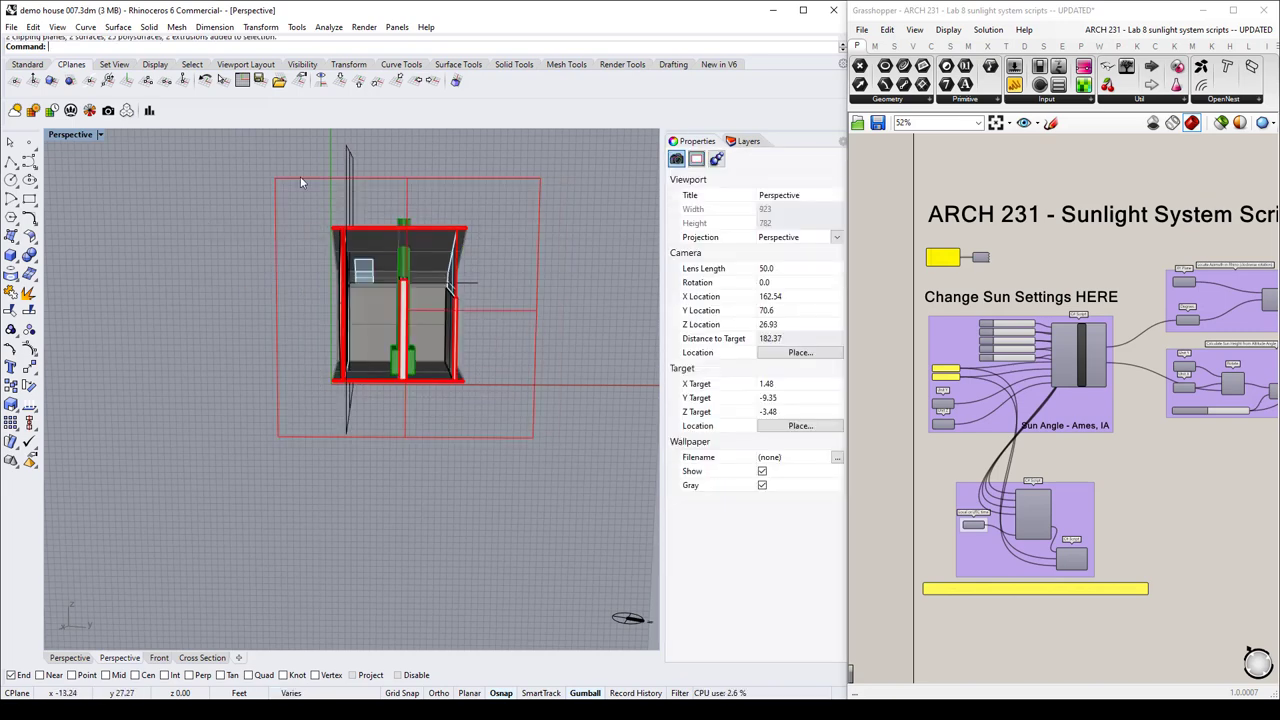
left_click(343, 162)
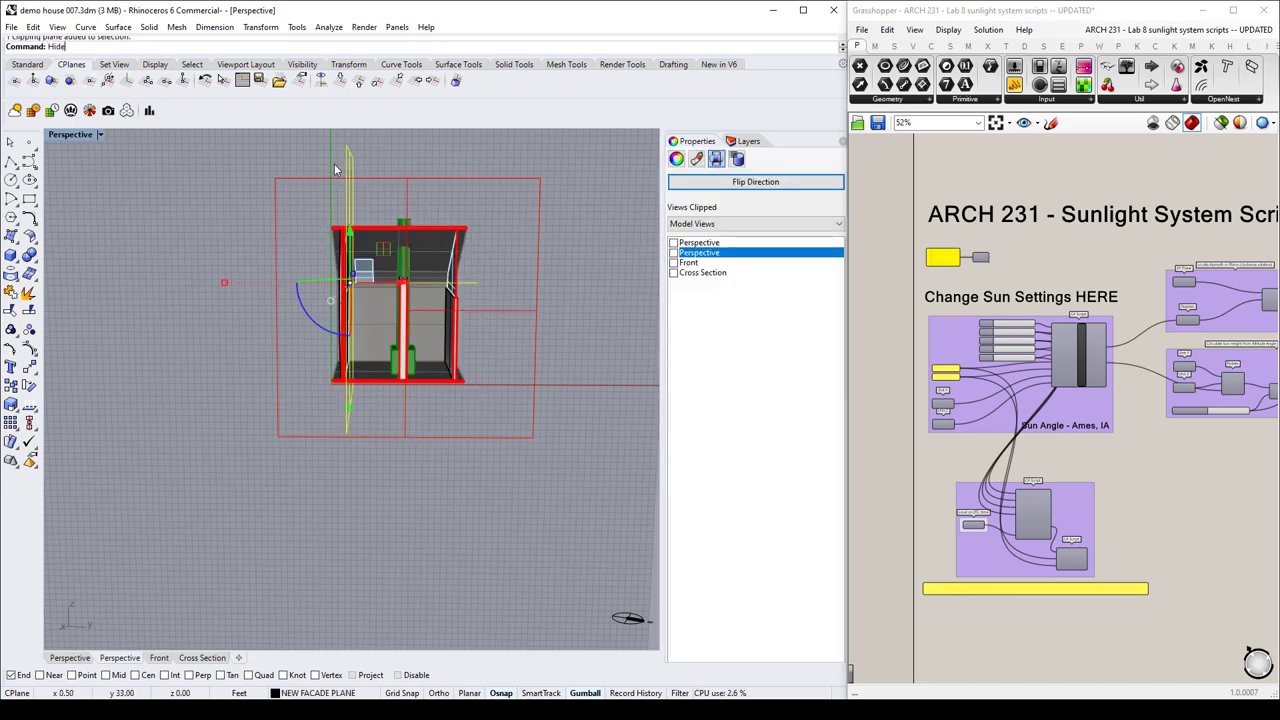
type("Hide")
key("Return")
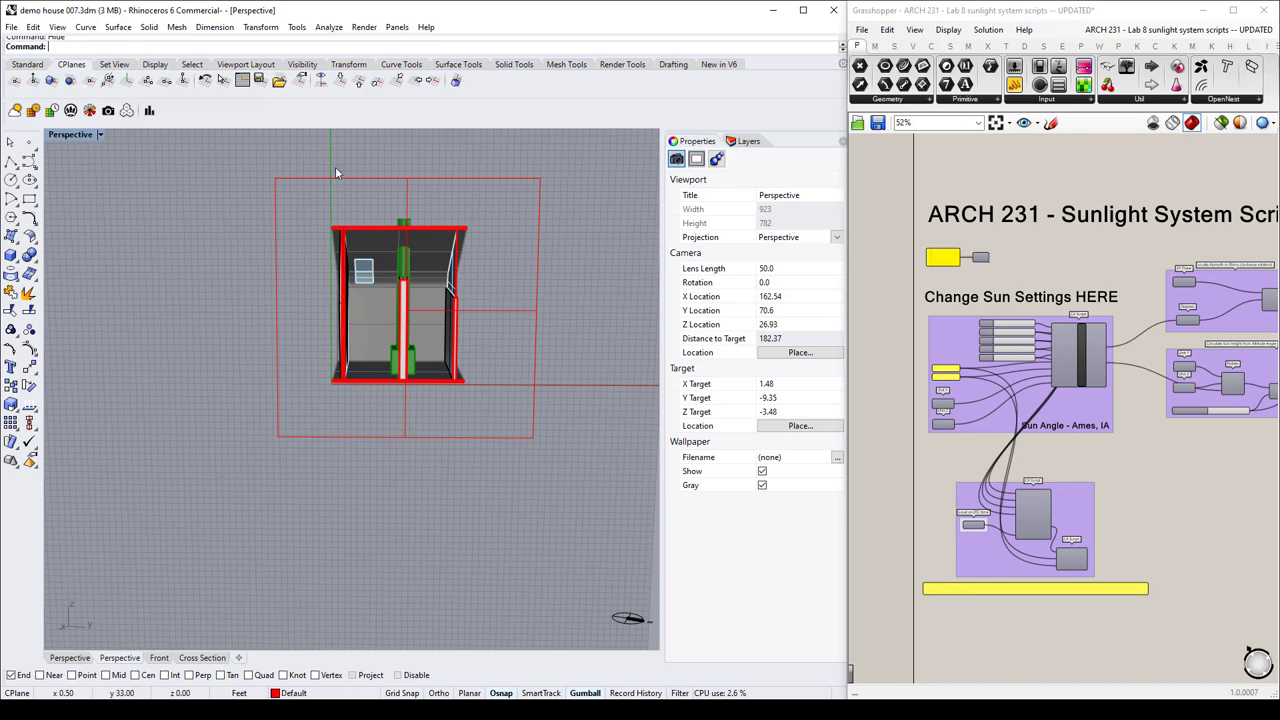
left_click(334, 387)
left_click(584, 284)
left_click(538, 253)
type("Hide")
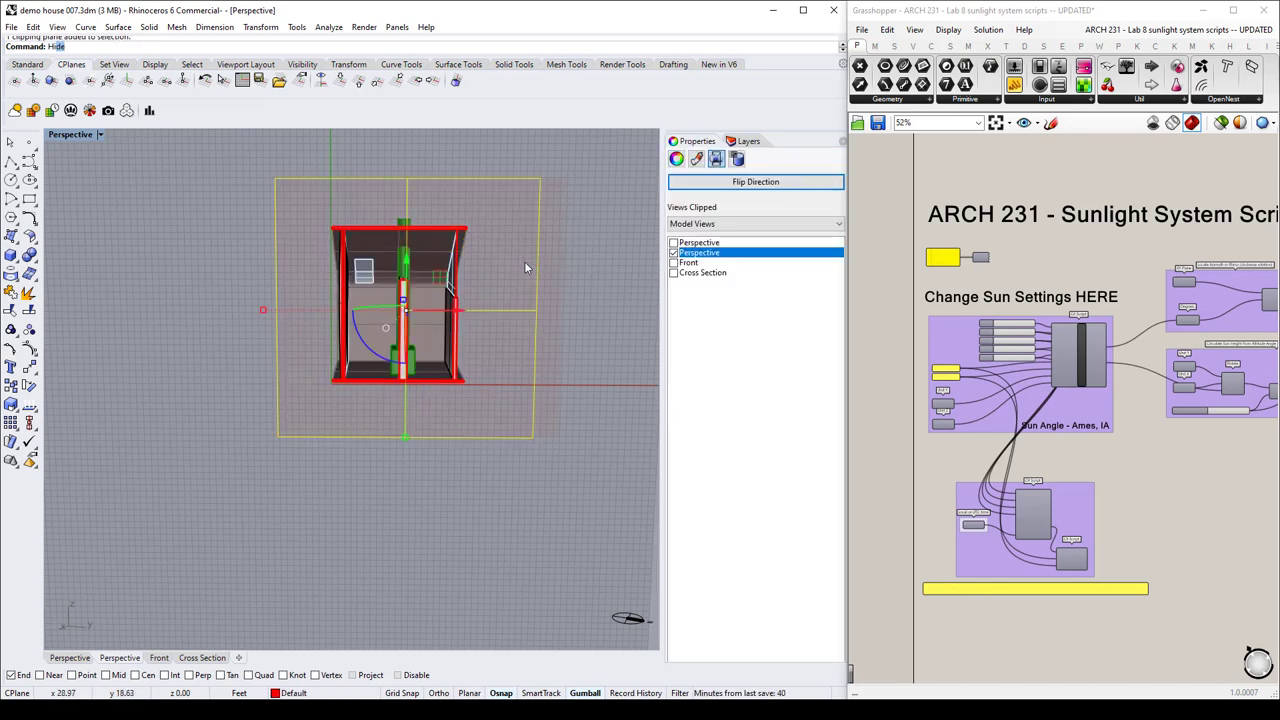
key("Return")
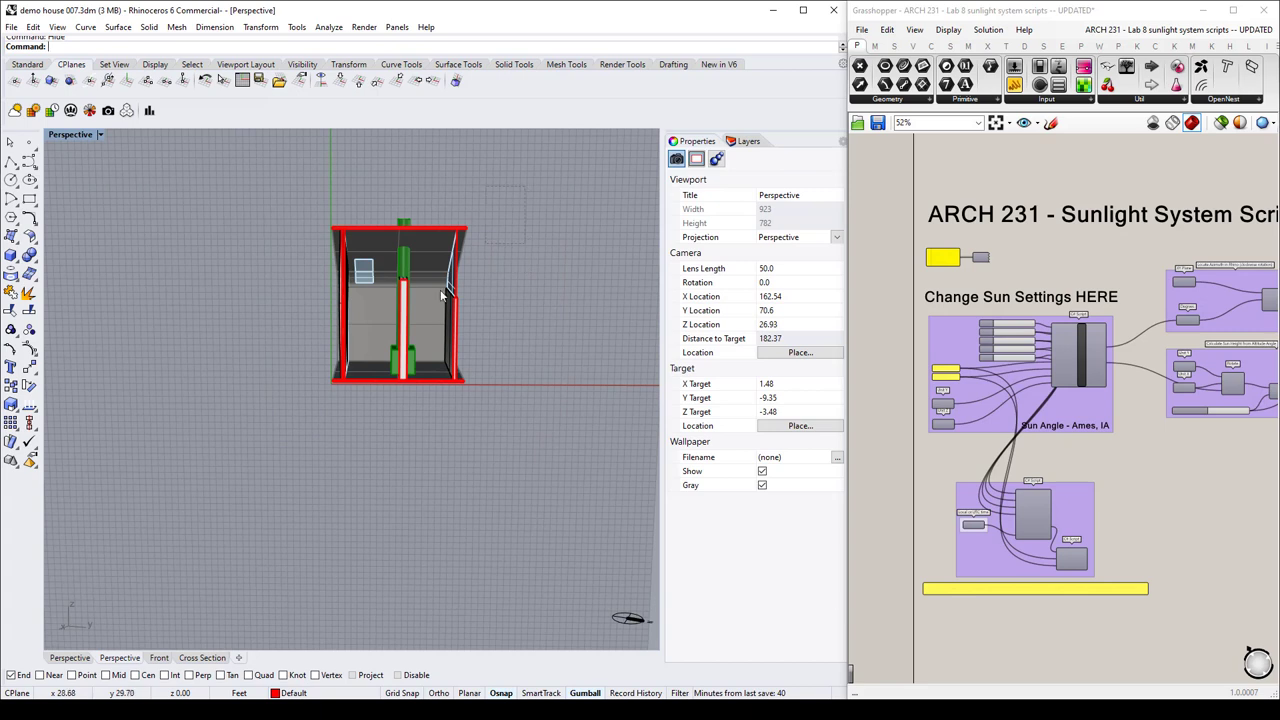
Bring up the Standard toolbar and reframe the view on the cut-open house.
left_click_drag(524, 294, 294, 424)
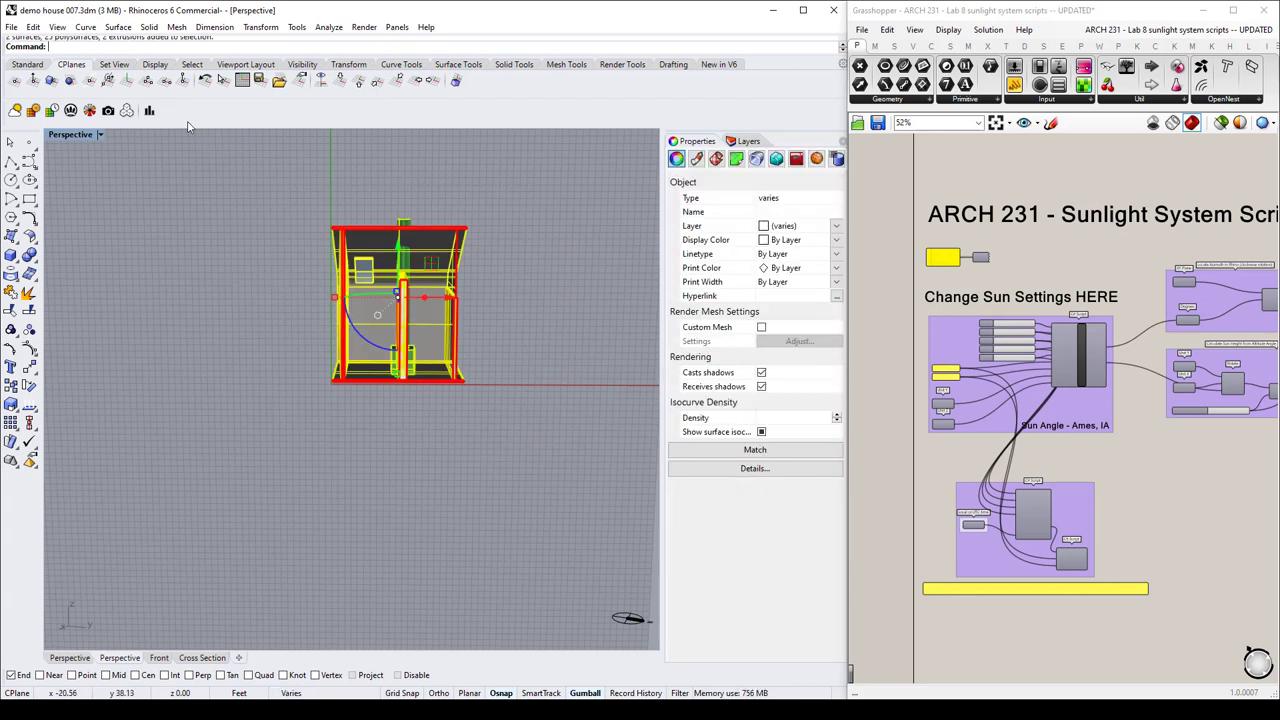
left_click(28, 64)
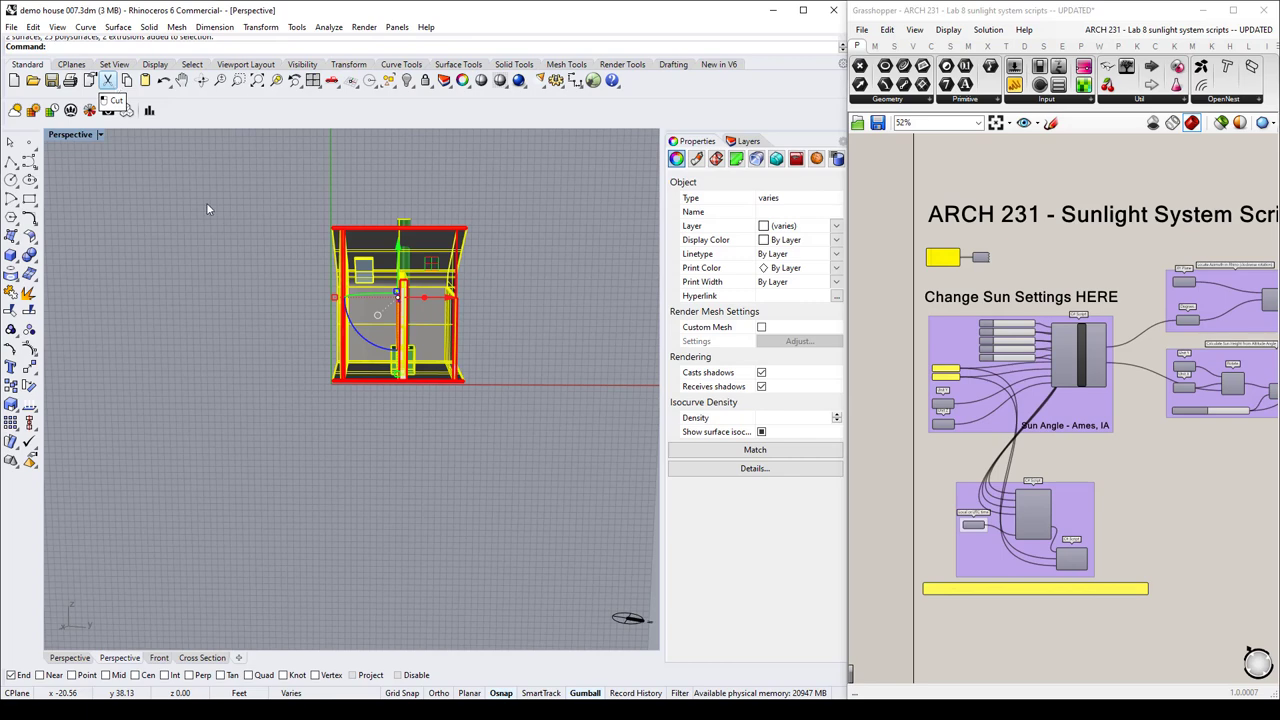
left_click(273, 267)
right_click_drag(296, 302, 289, 309)
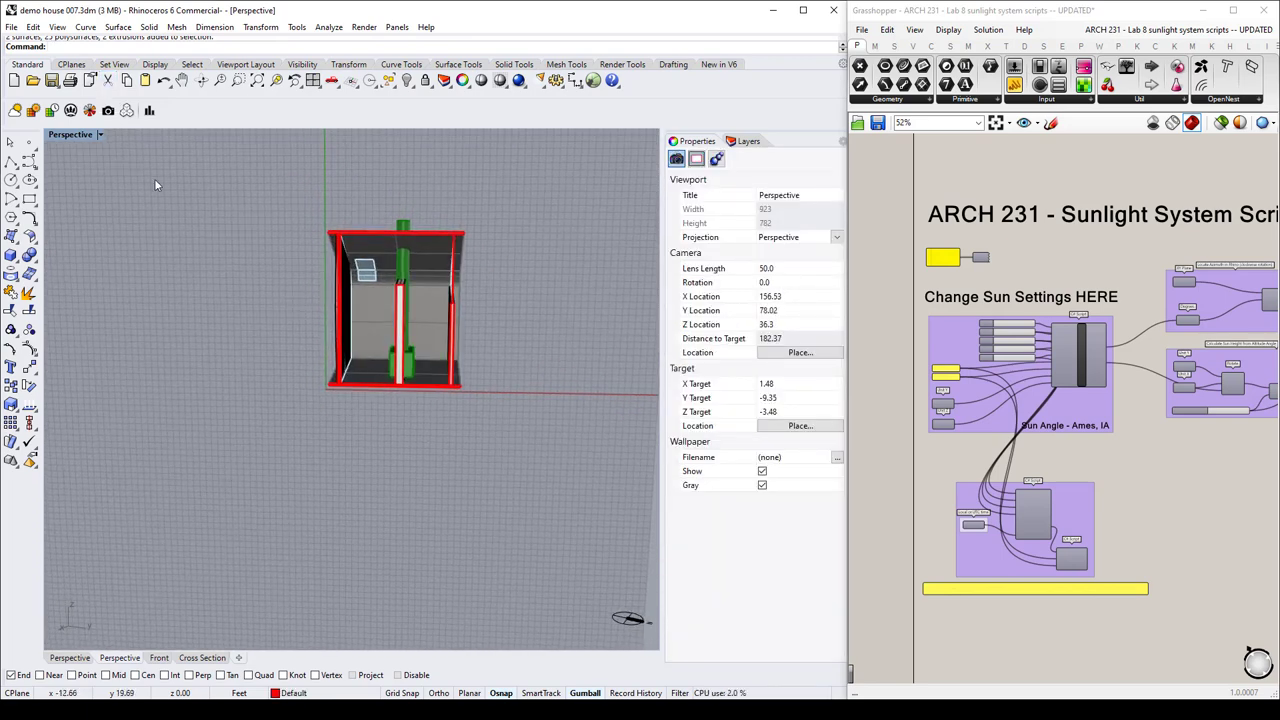
scroll(318, 230, "up", 2)
right_click_drag(318, 230, 288, 222)
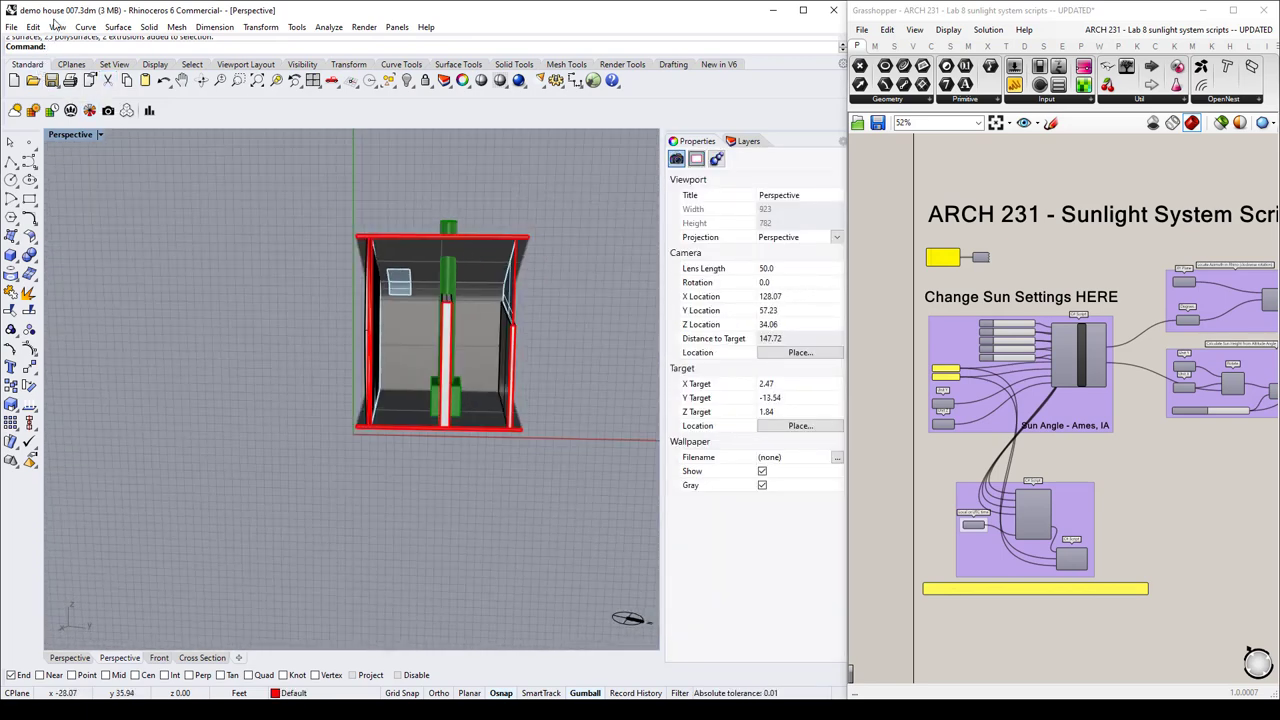
Orient the Perspective camera to face the cut house wall surface squarely.
left_click(58, 26)
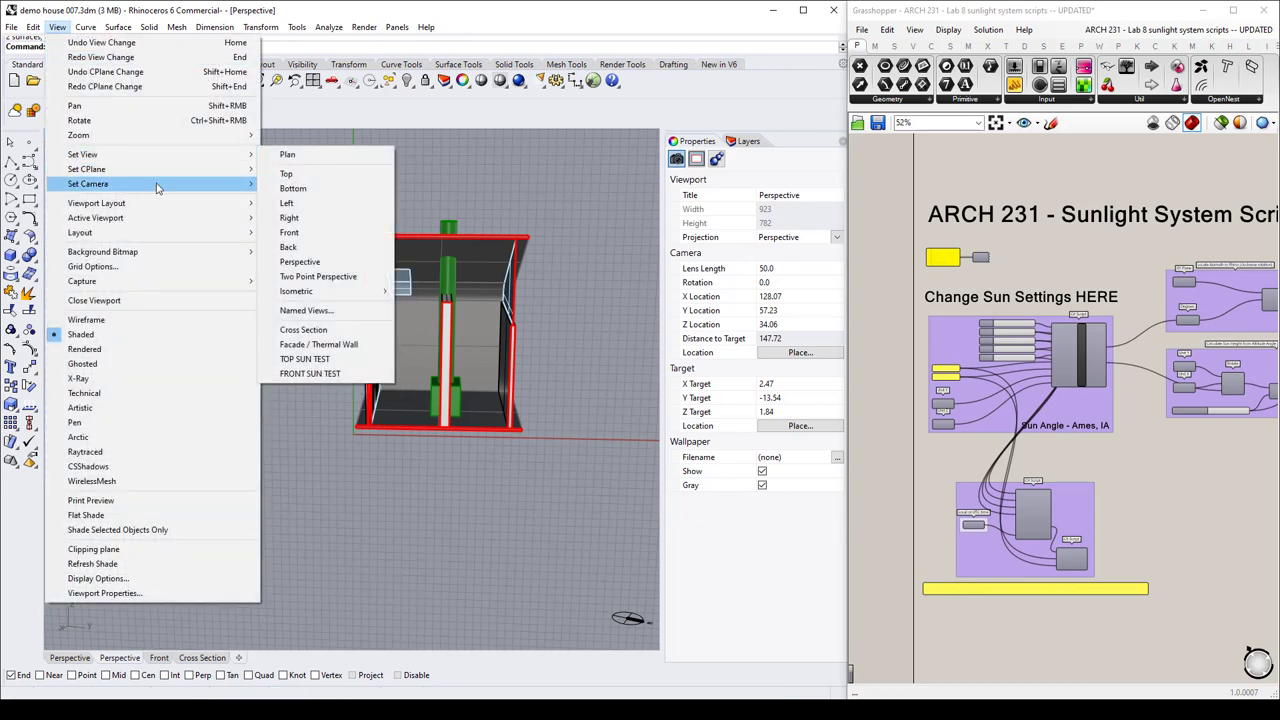
mouse_move(200, 184)
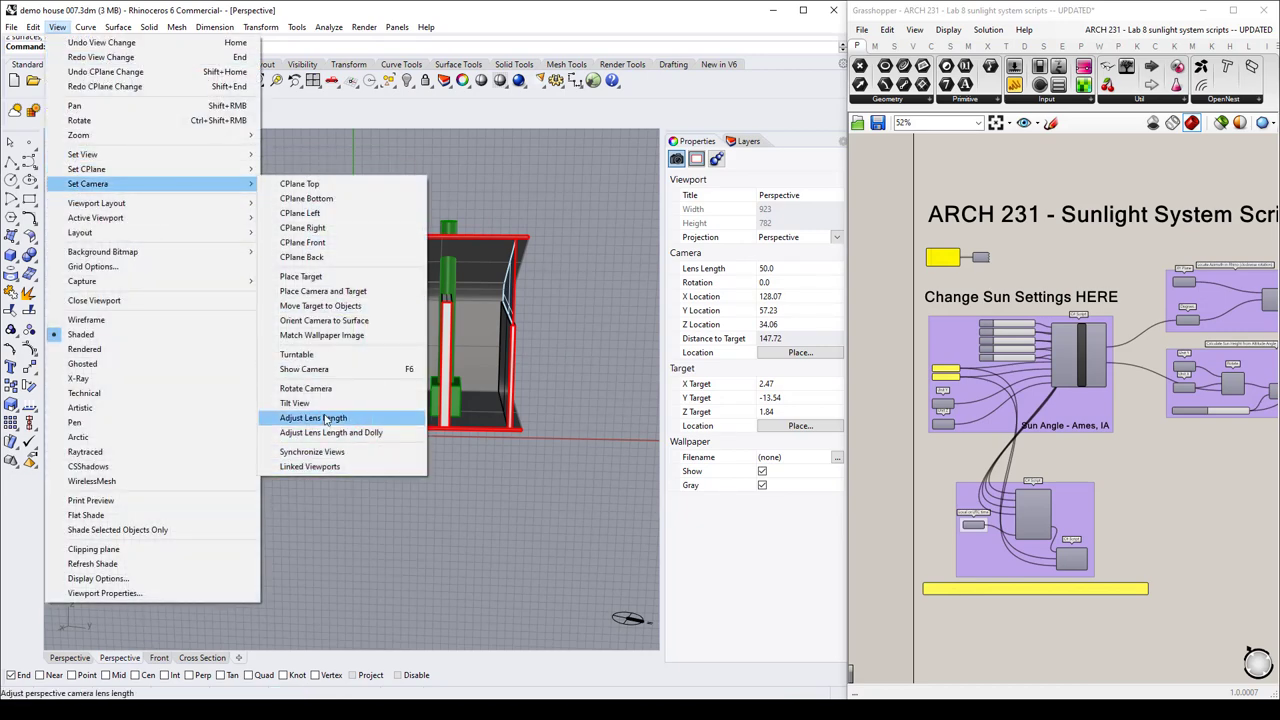
left_click(324, 320)
left_click(410, 338)
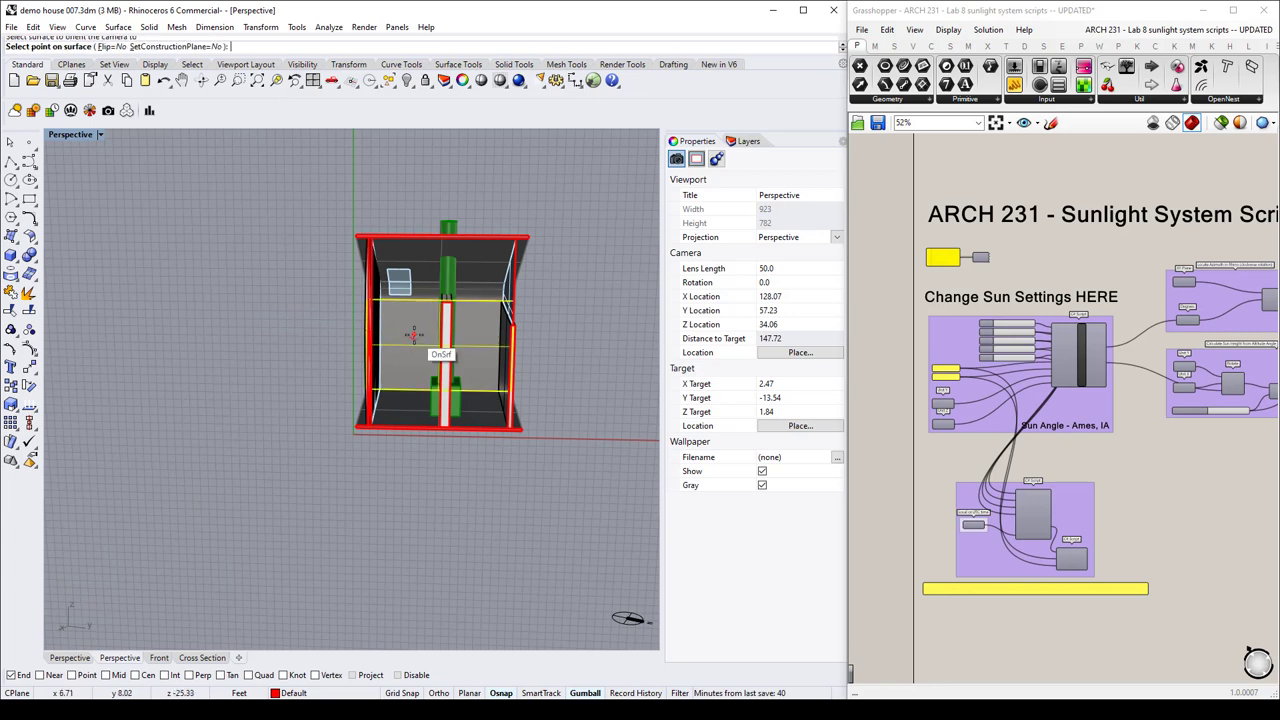
left_click(413, 334)
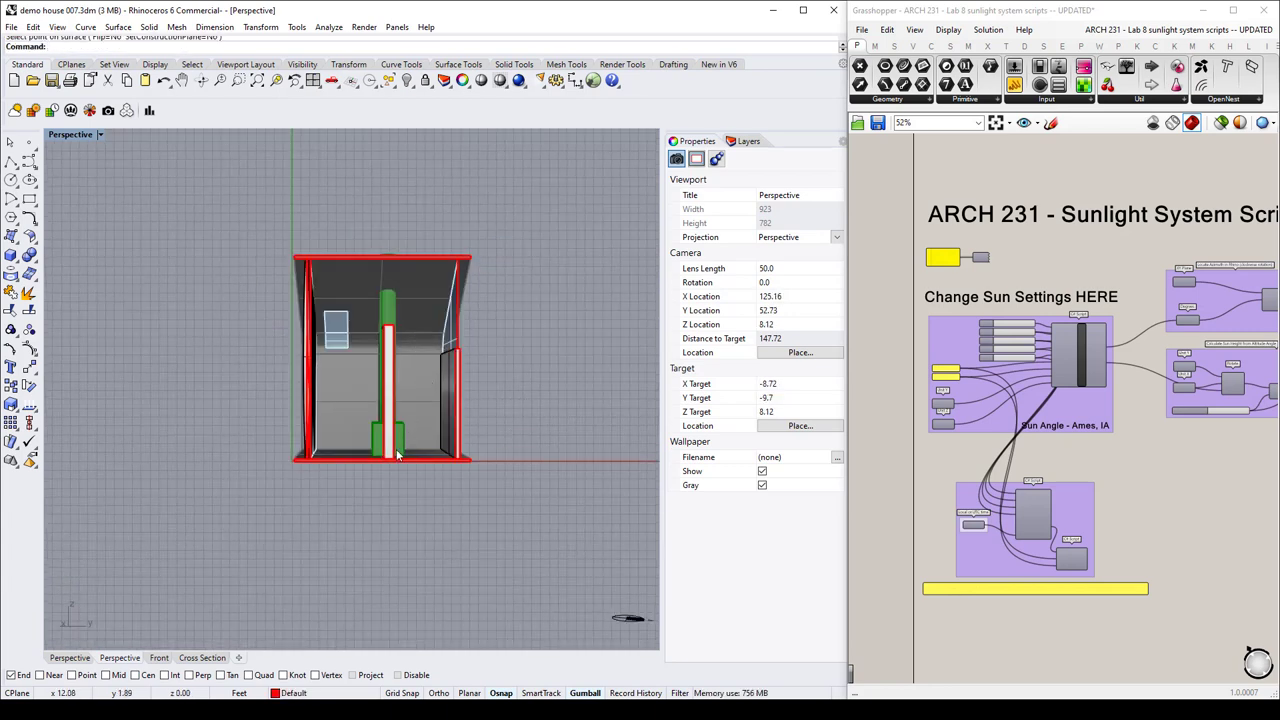
Frame the whole house section in the view, zoomed out slightly and centred.
left_click_drag(219, 247, 525, 517)
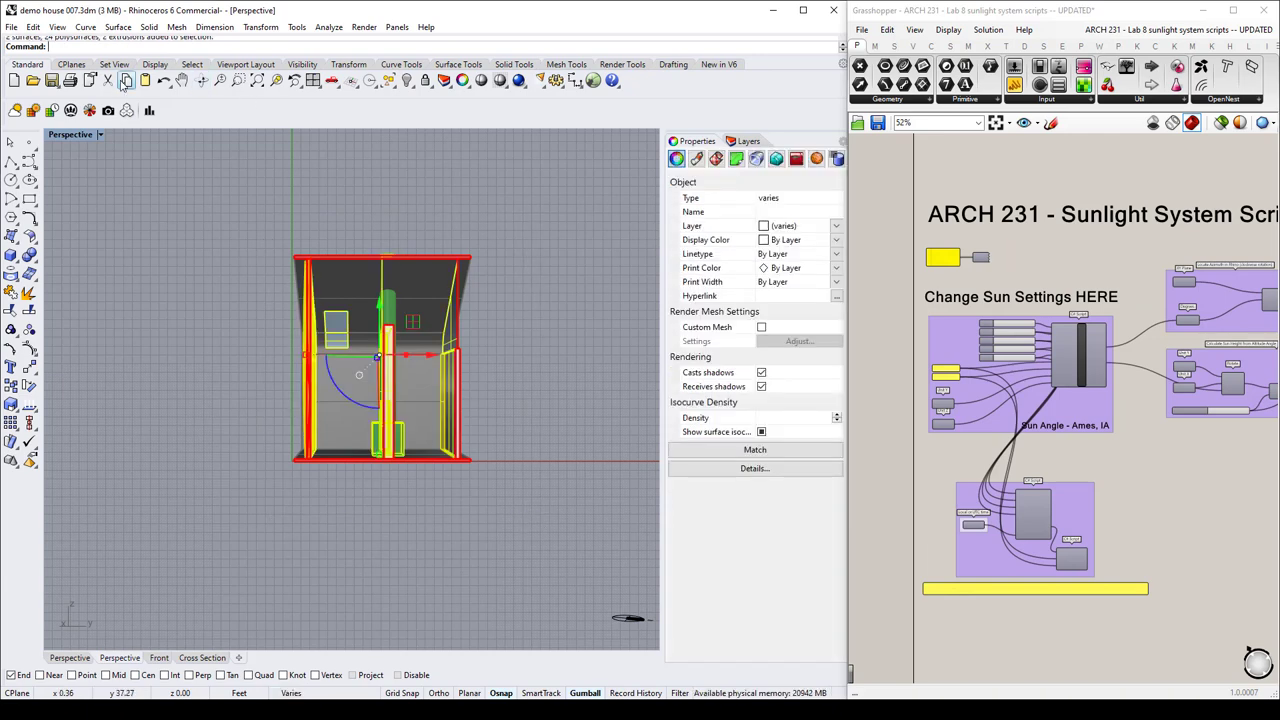
left_click(257, 81)
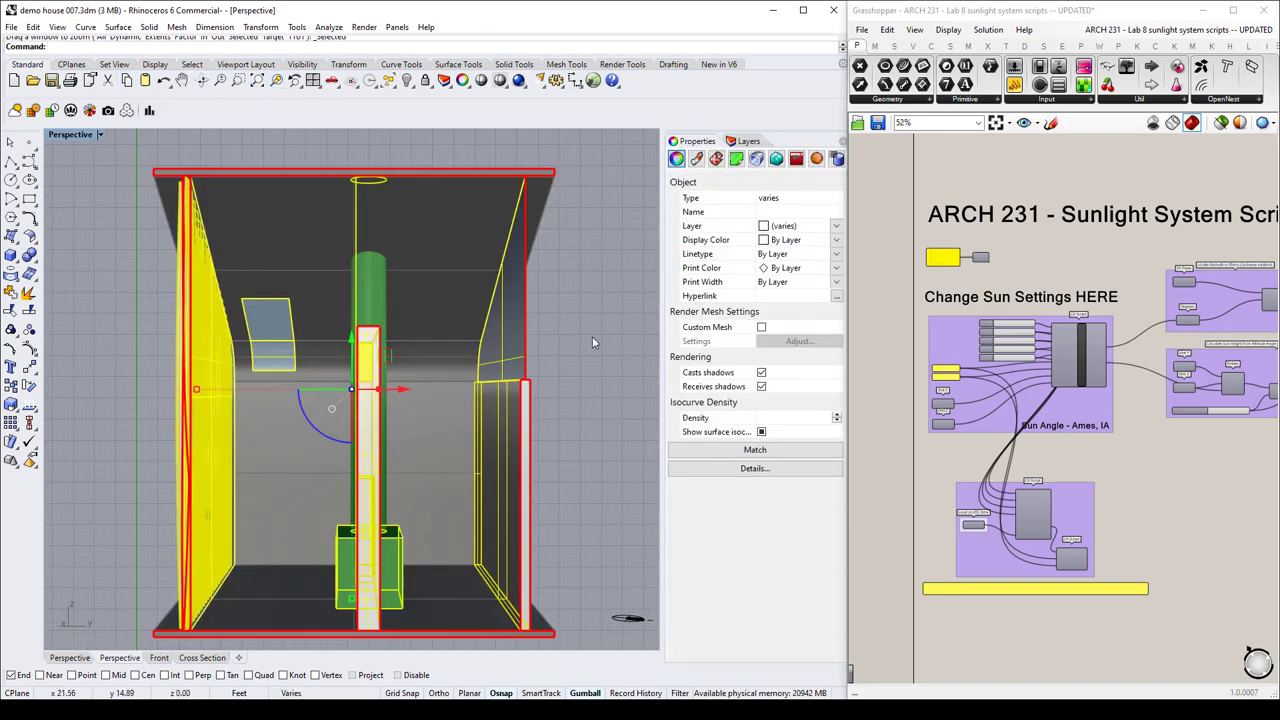
left_click(590, 342)
scroll(590, 343, "down", 2)
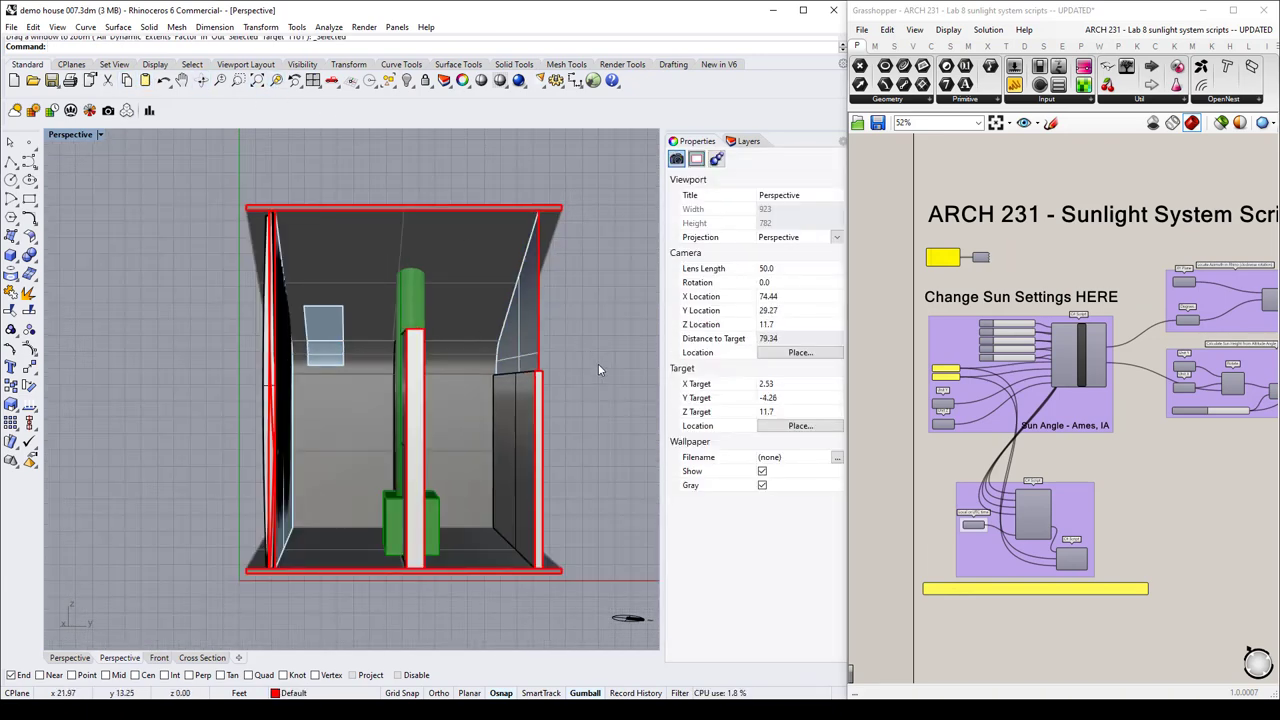
right_click_drag(598, 364, 557, 367, "shift")
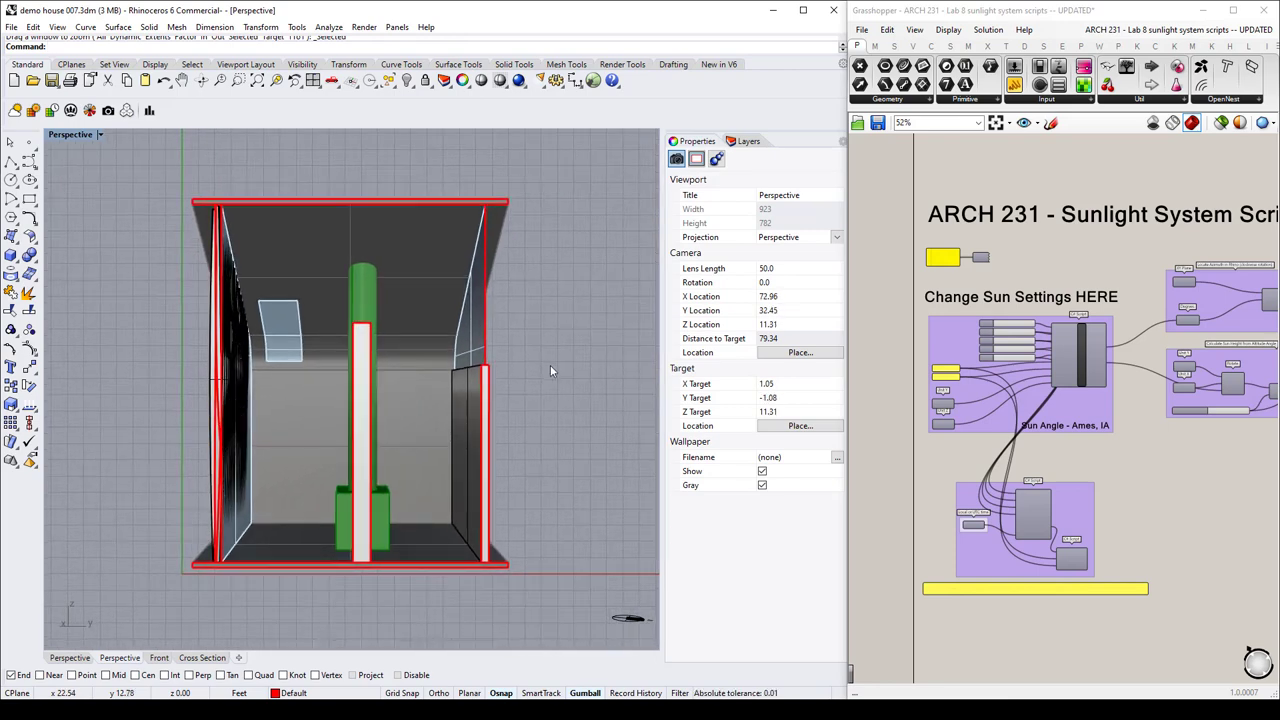
Switch the Perspective view to Parallel projection with Rendered display mode.
left_click(797, 236)
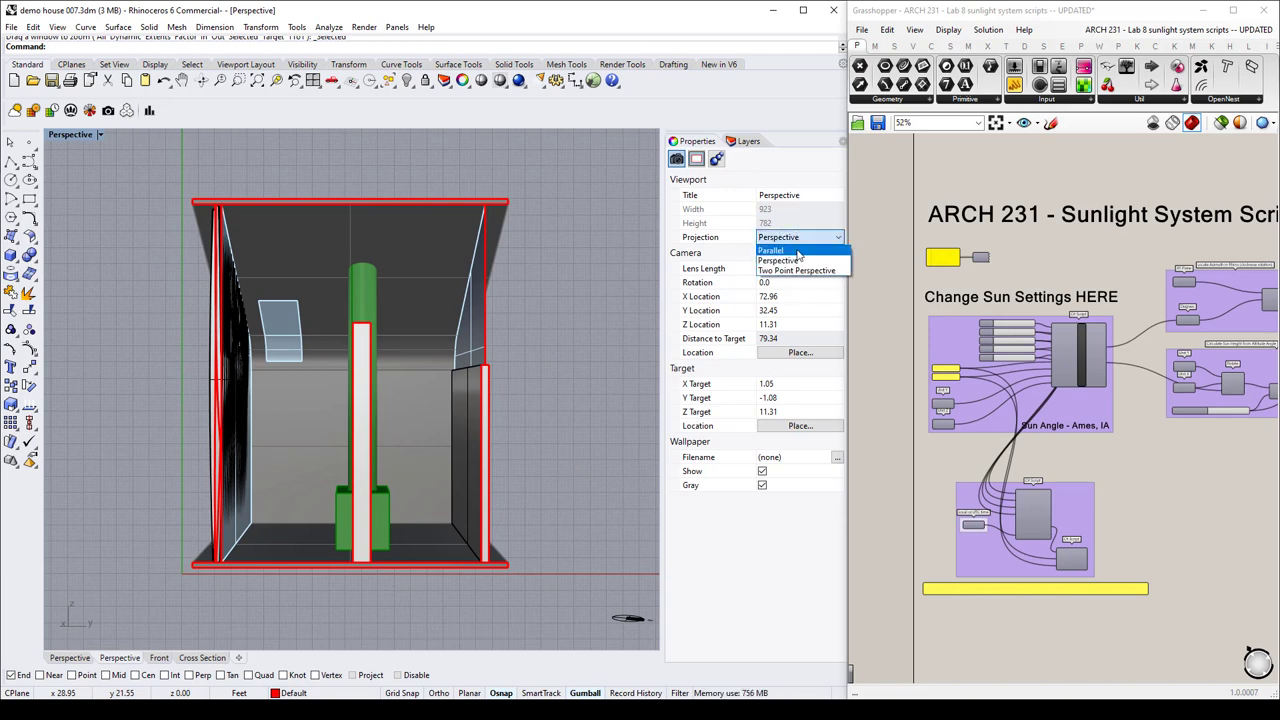
left_click(797, 251)
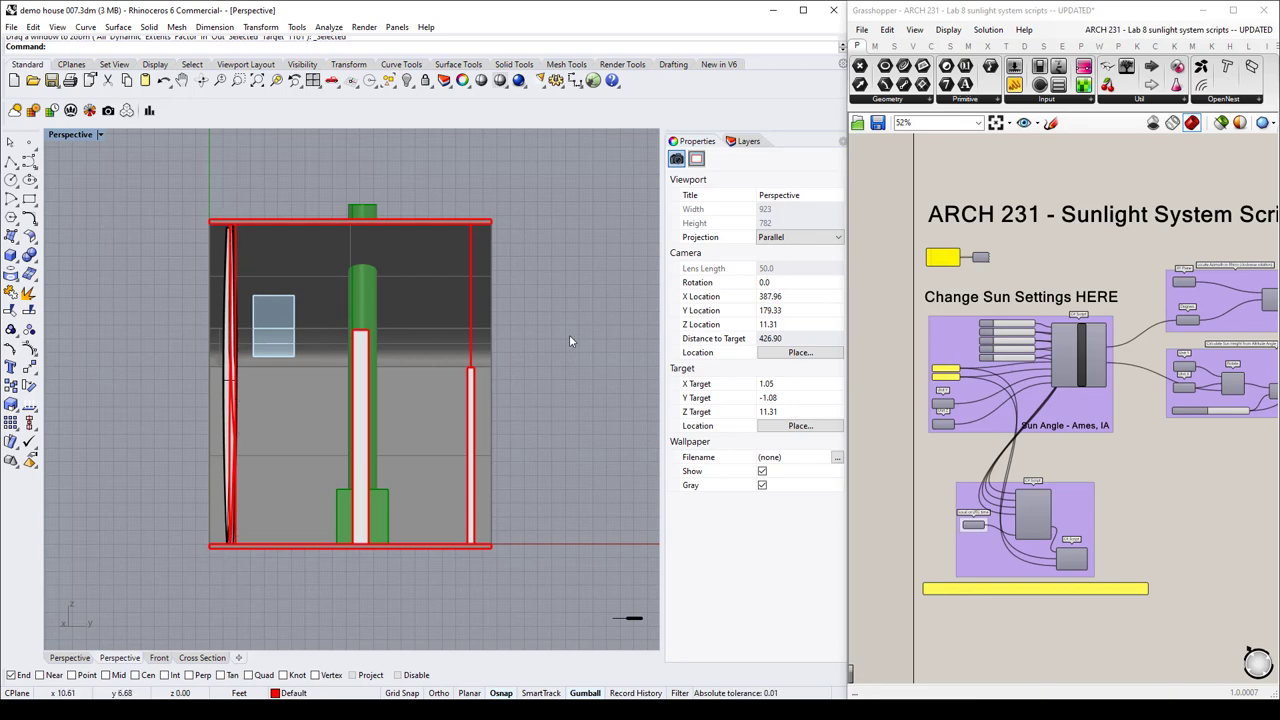
left_click(100, 135)
left_click(110, 196)
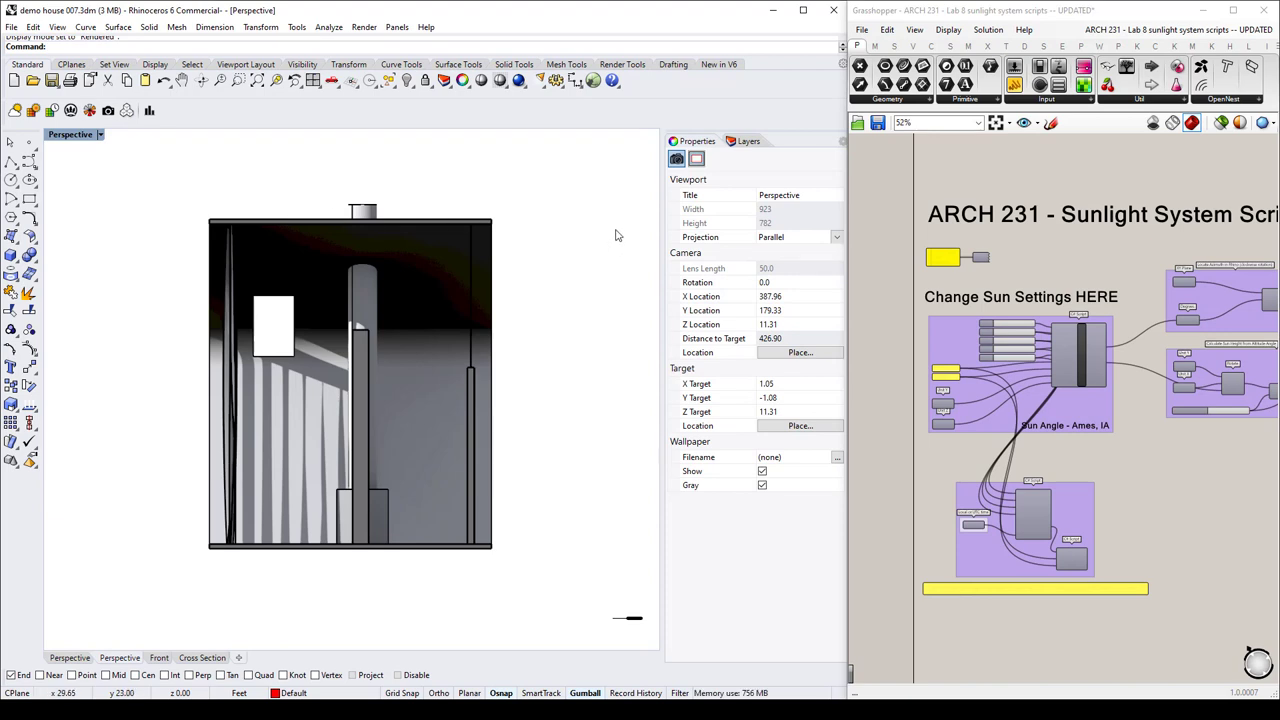
left_click(57, 27)
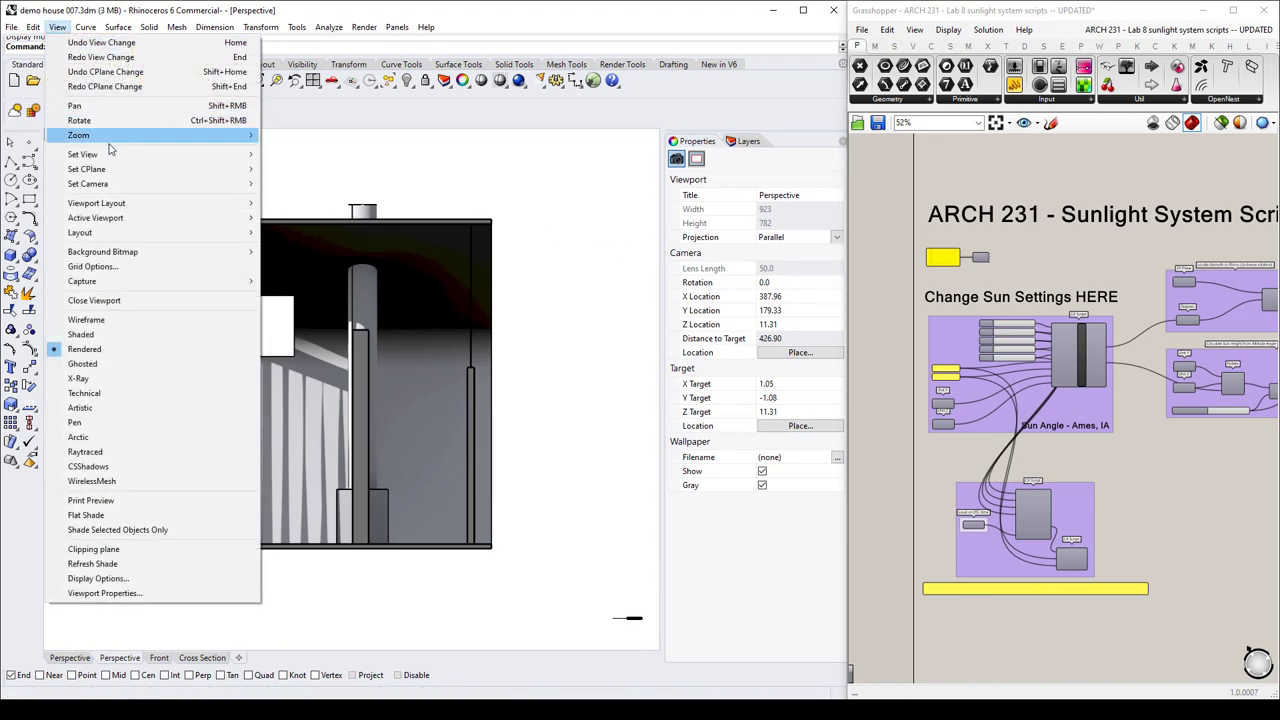
Save the current viewport as the named view CROSS SUN TEST.
mouse_move(230, 155)
left_click(318, 312)
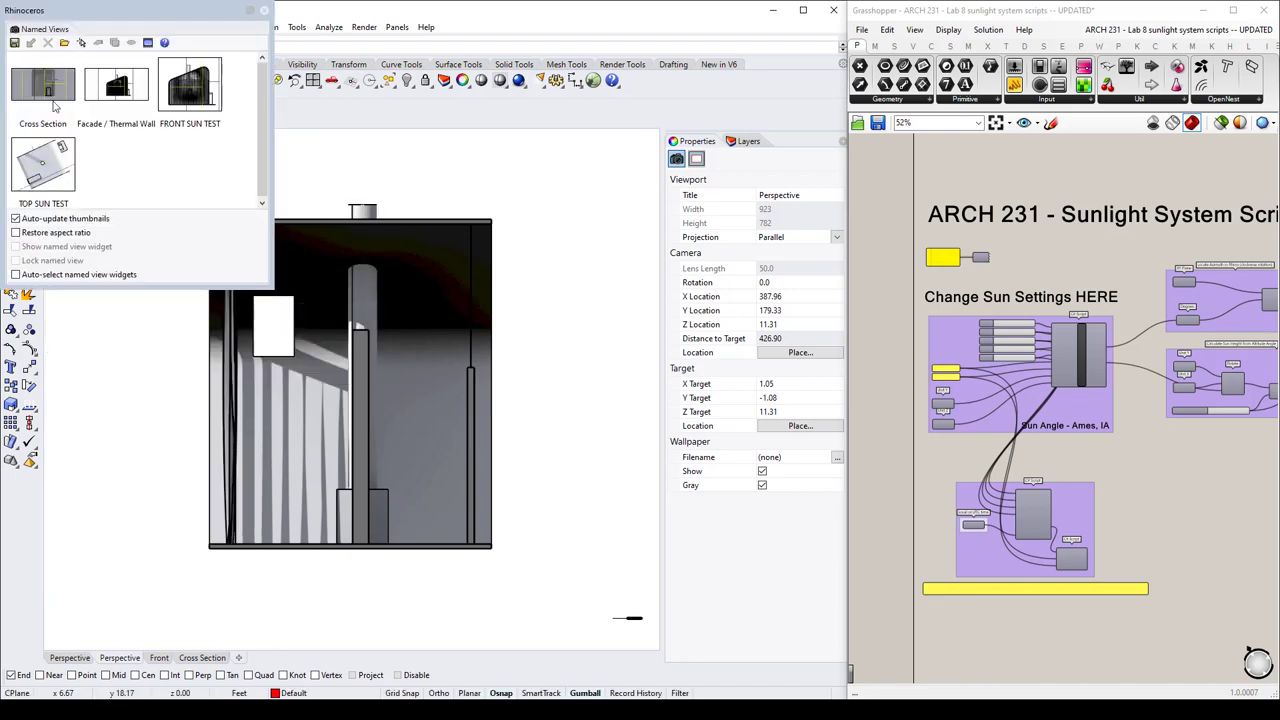
left_click(14, 42)
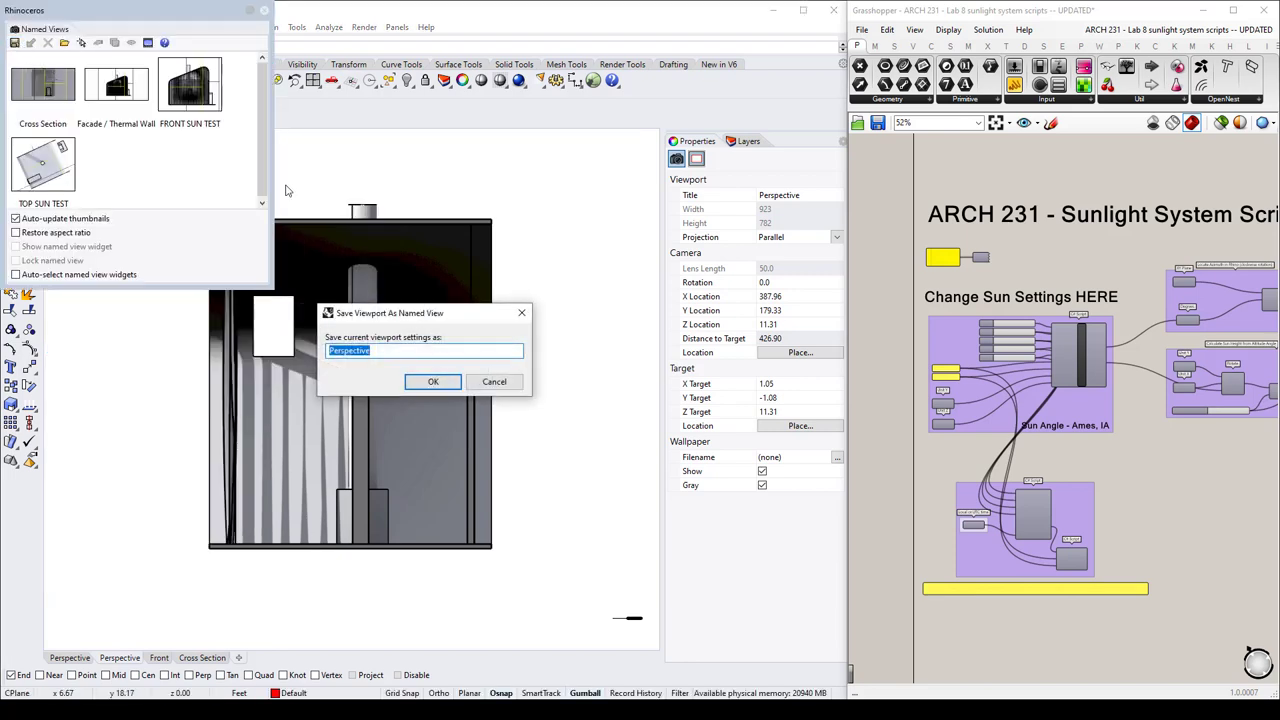
type("CROSS SUN TEST")
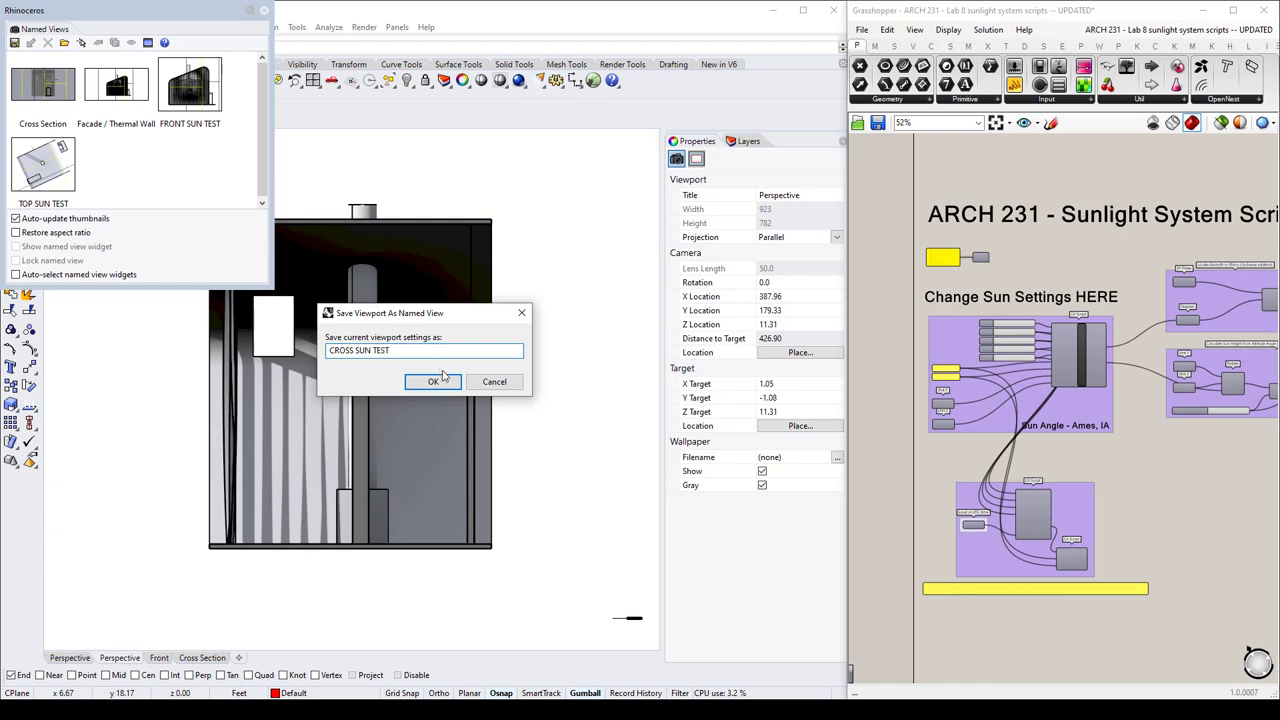
left_click(440, 381)
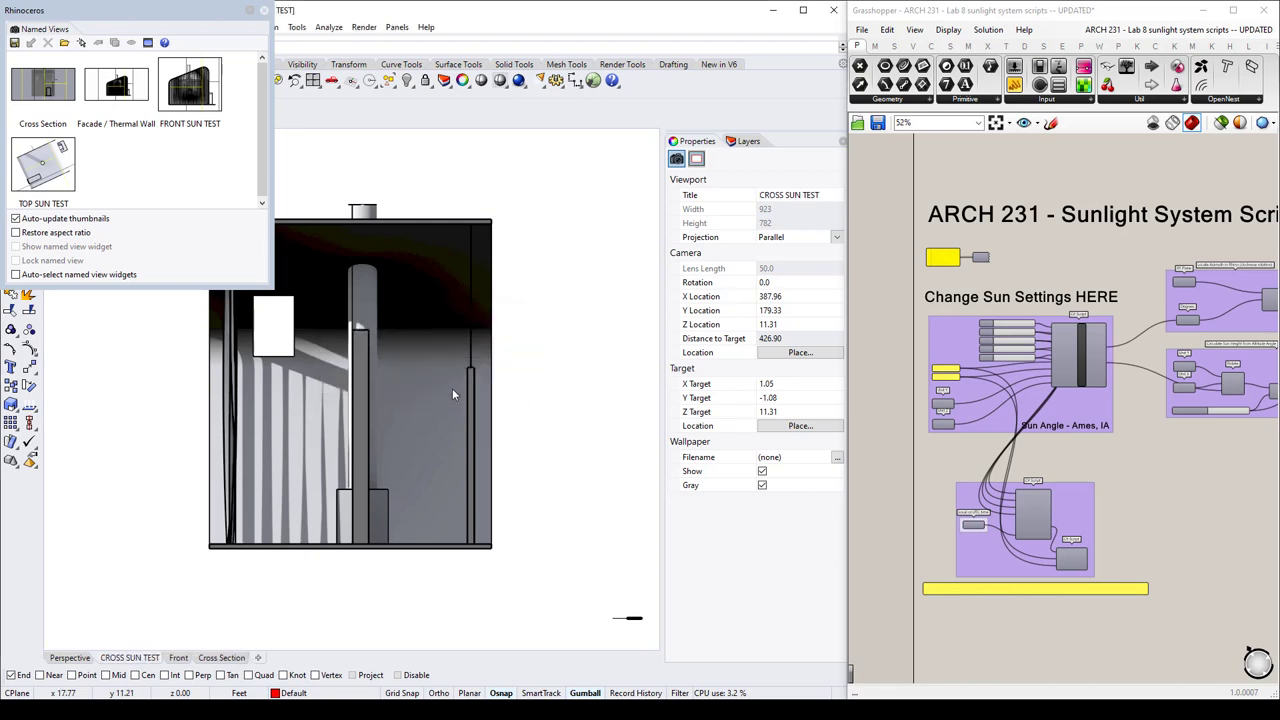
Delete the Facade / Thermal Wall named view and close the Named Views panel.
left_click(46, 93)
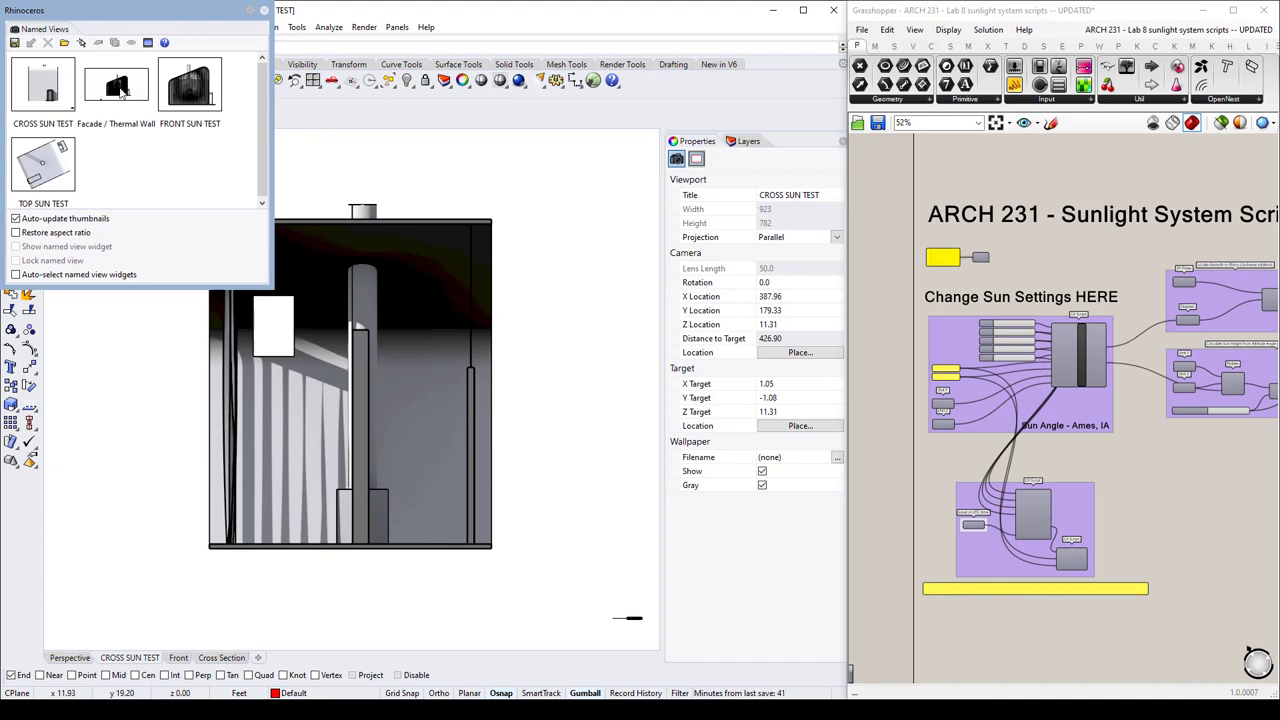
left_click(118, 90)
key("Delete")
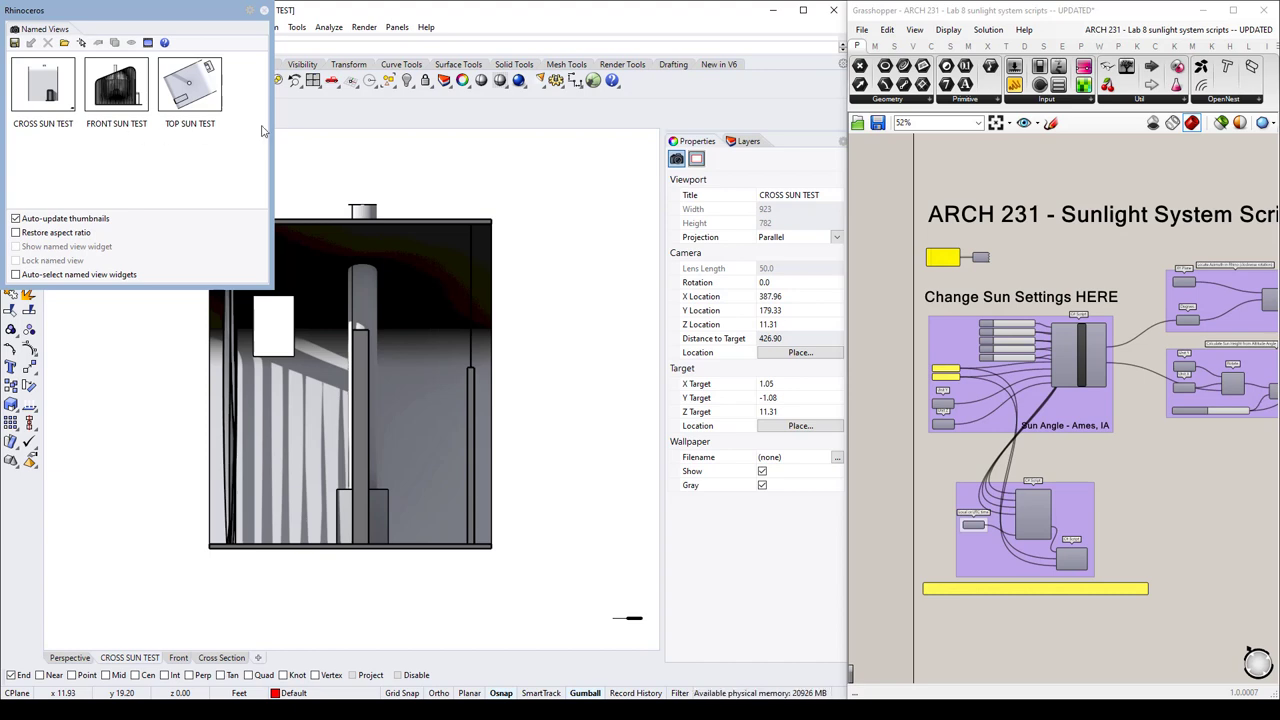
left_click(265, 11)
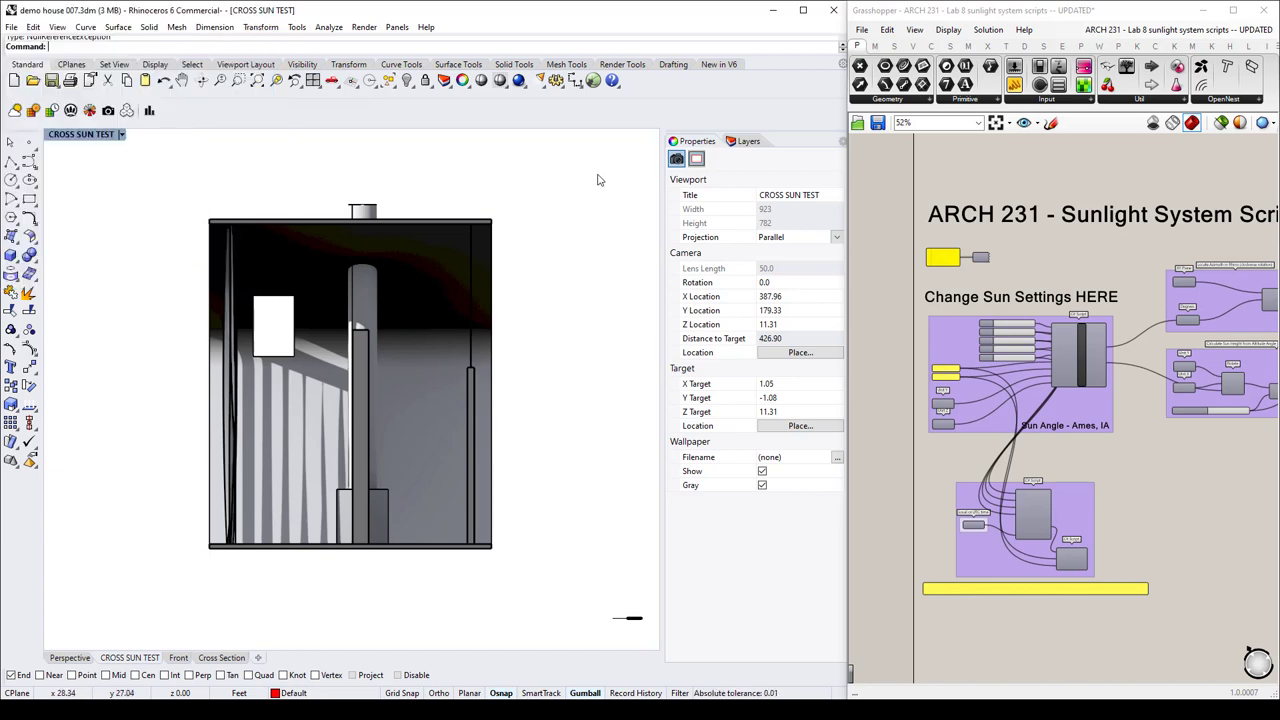
left_click(297, 27)
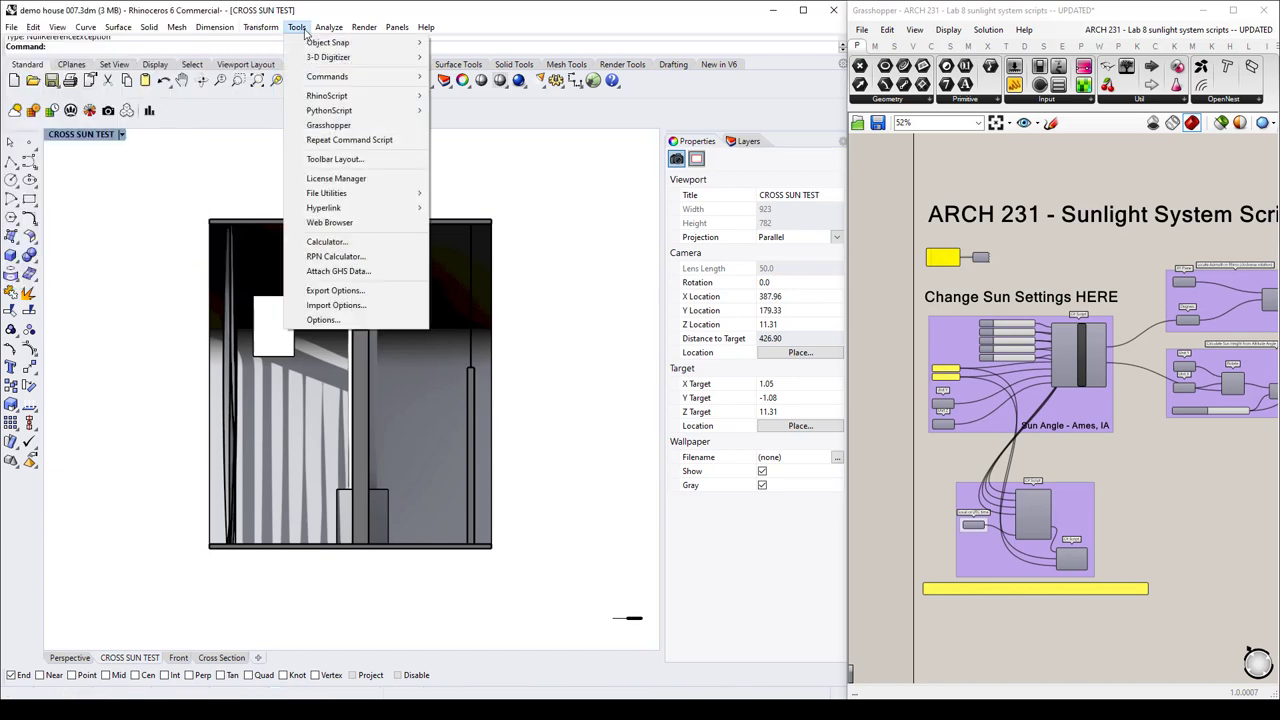
Go to the Plug-ins page of Rhino Options and locate ClimateStudioRhino.
left_click(323, 319)
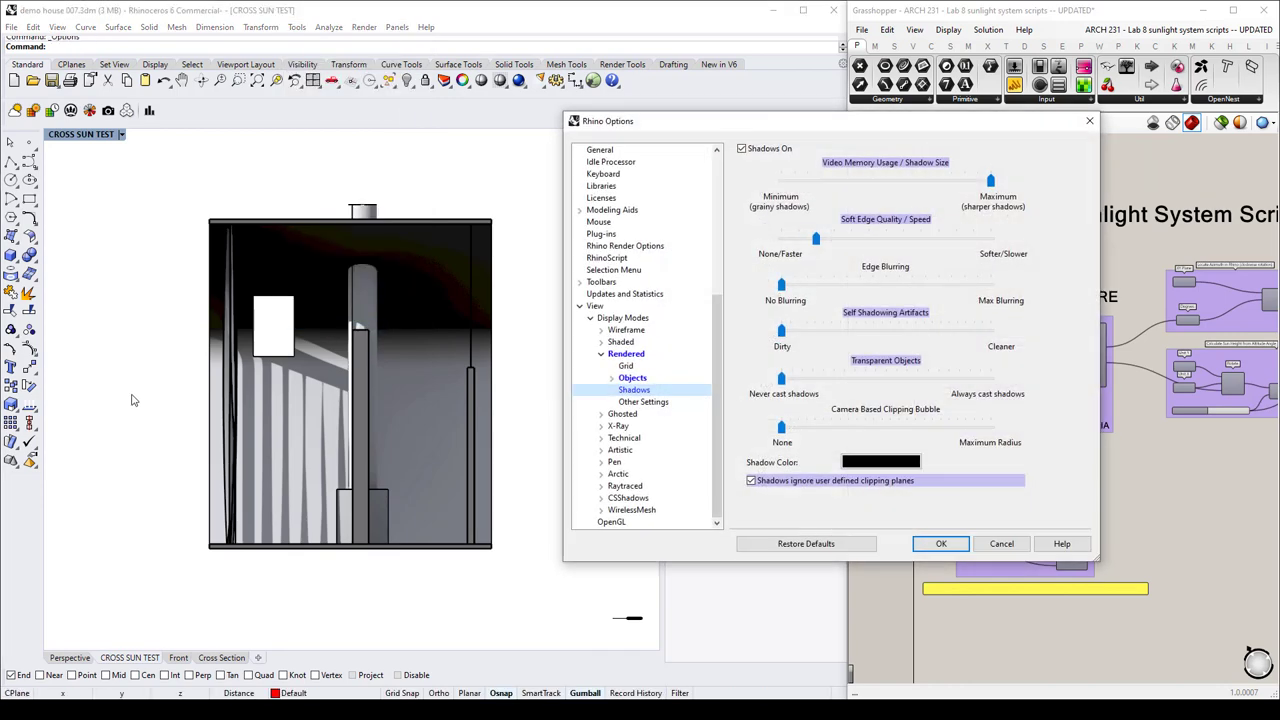
left_click(605, 222)
left_click(603, 234)
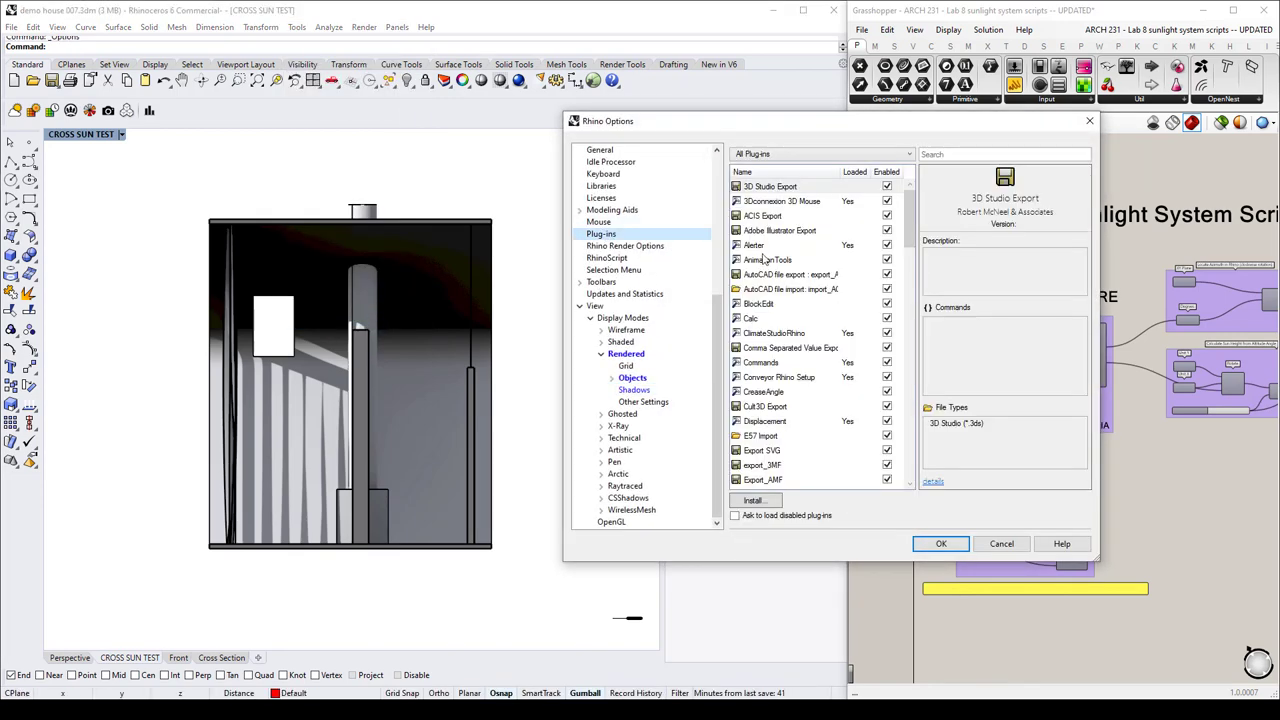
scroll(800, 435, "down", 1)
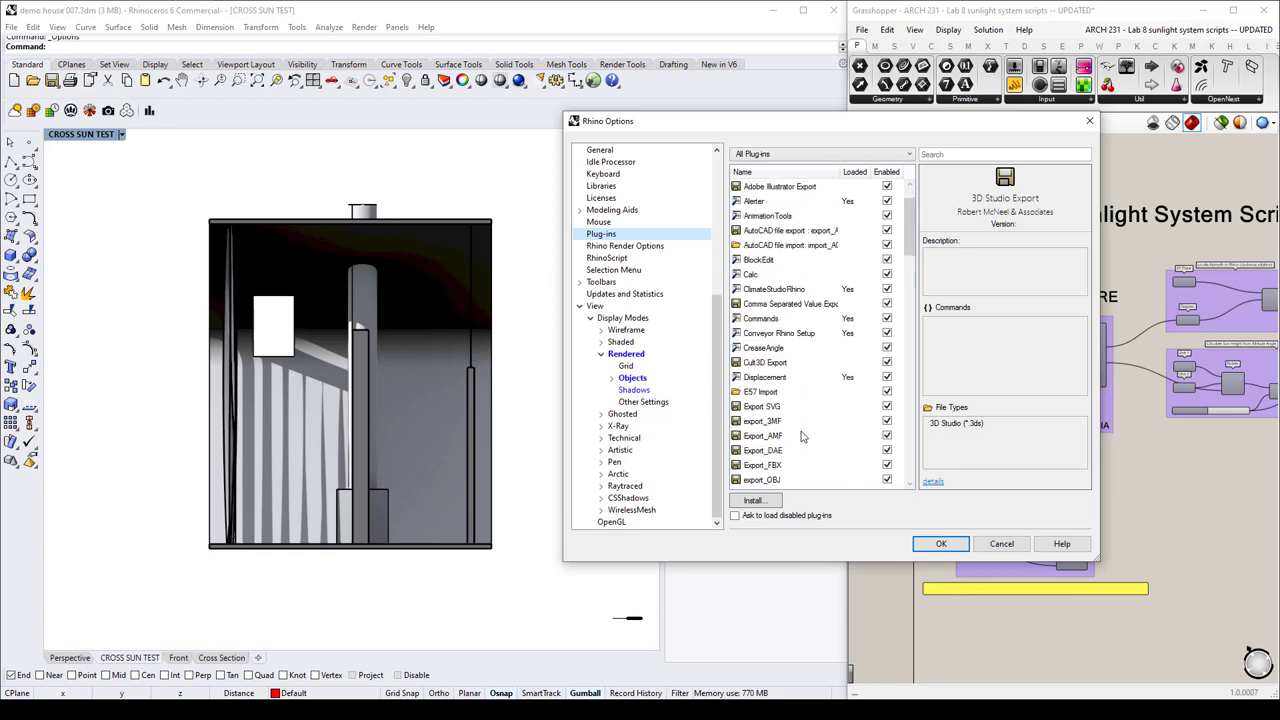
scroll(800, 430, "up", 2)
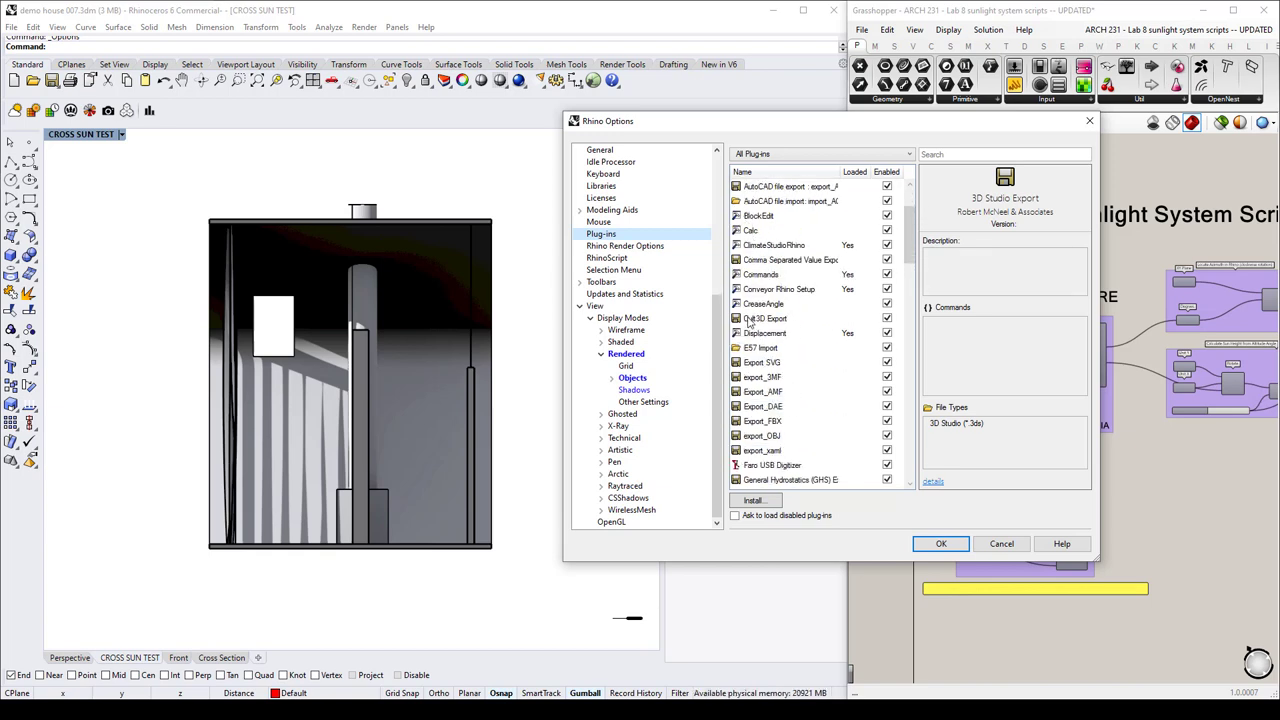
scroll(800, 388, "down", 4)
scroll(807, 394, "down", 15)
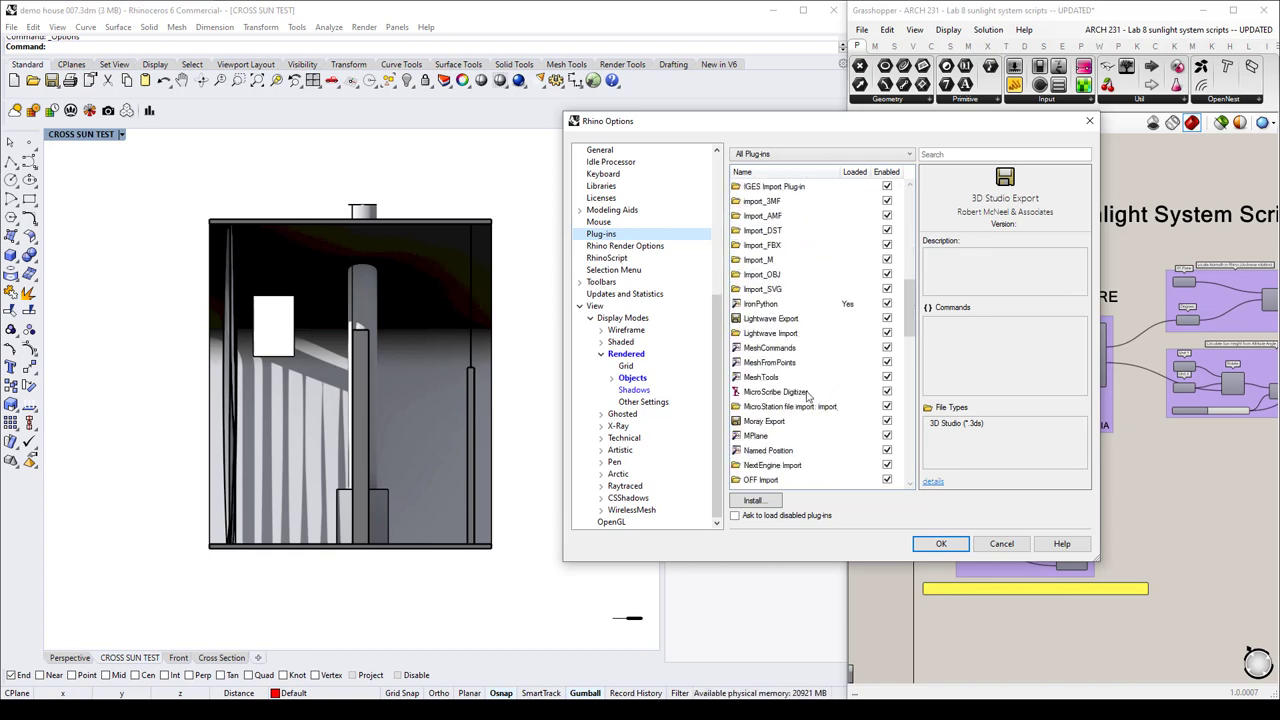
scroll(808, 398, "down", 1)
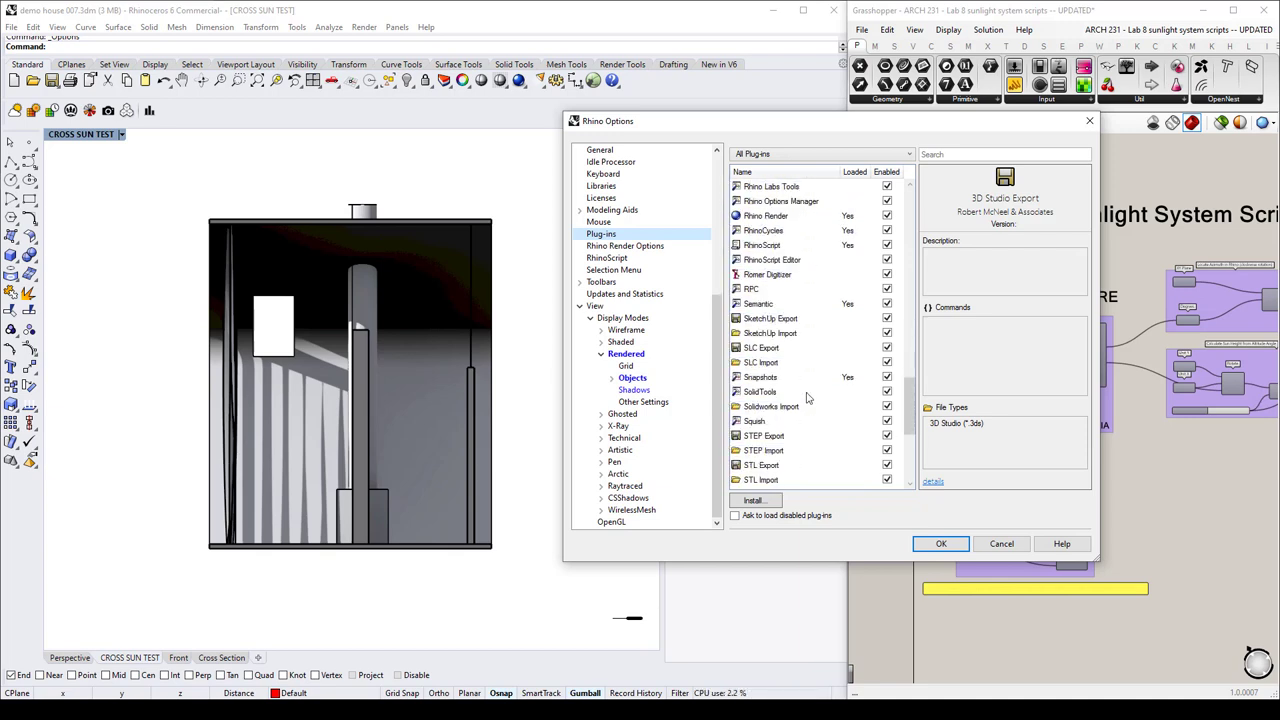
scroll(817, 417, "down", 3)
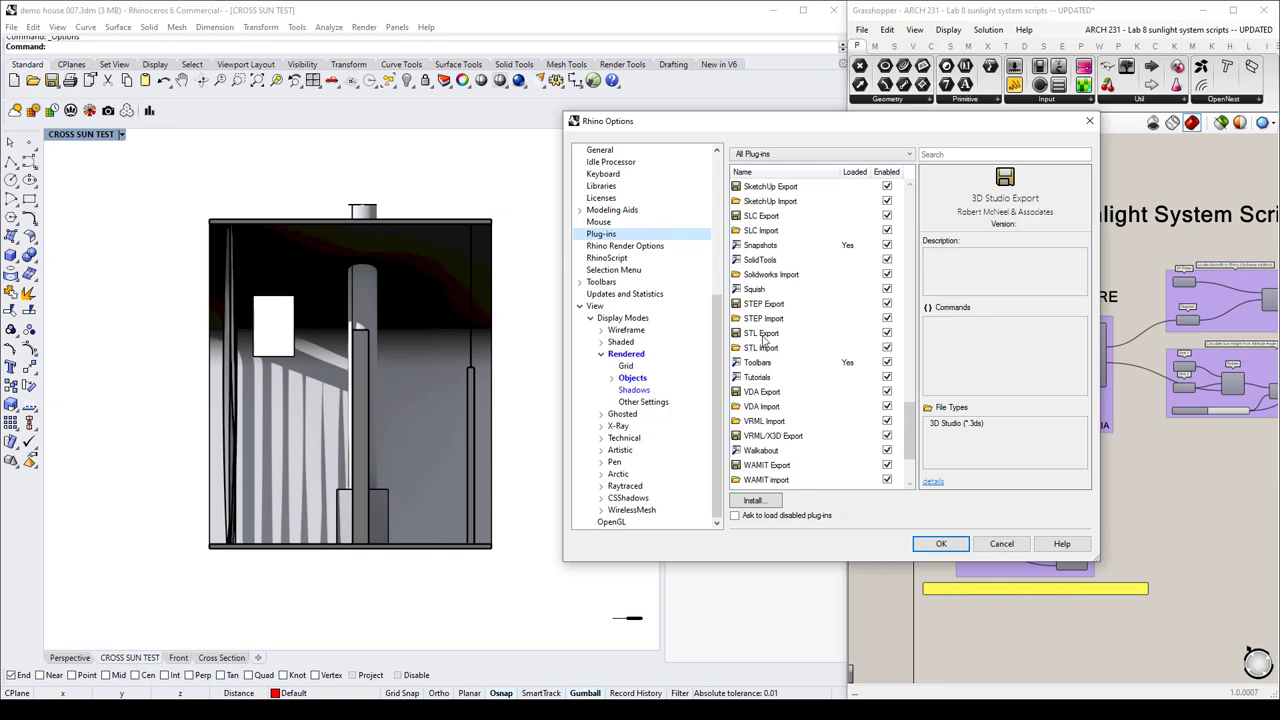
scroll(801, 365, "down", 2)
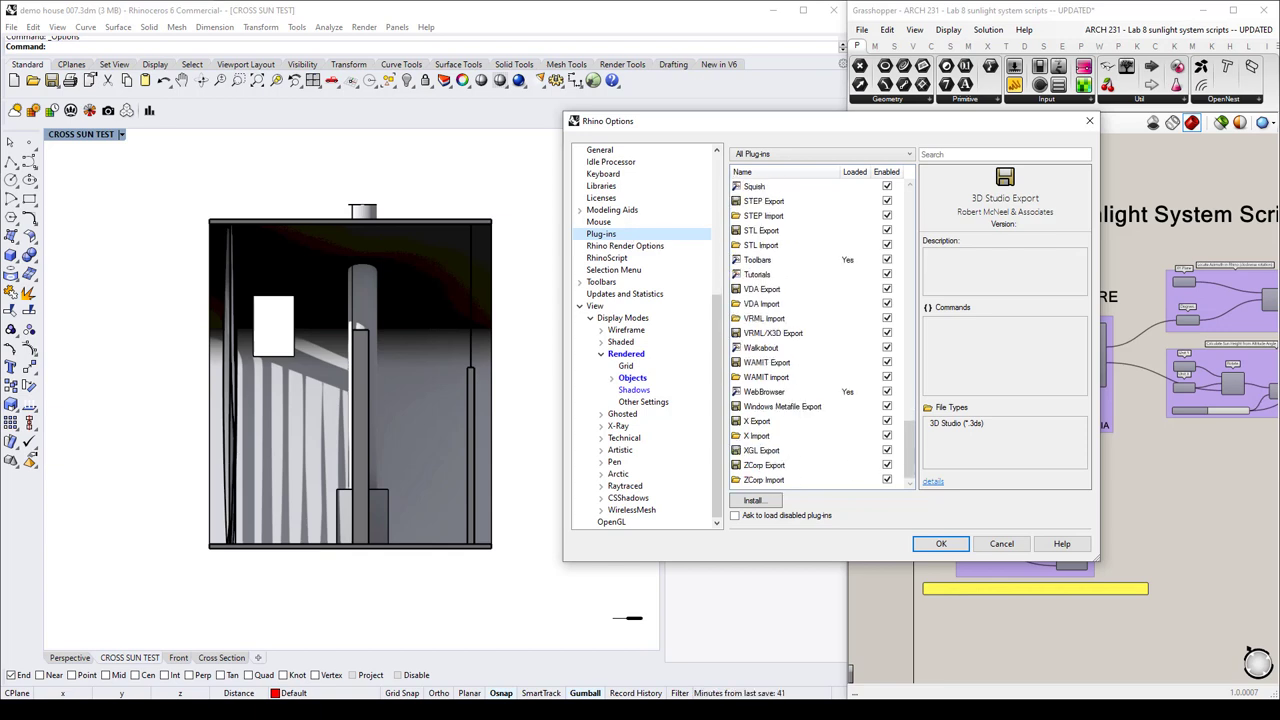
scroll(810, 330, "up", 10)
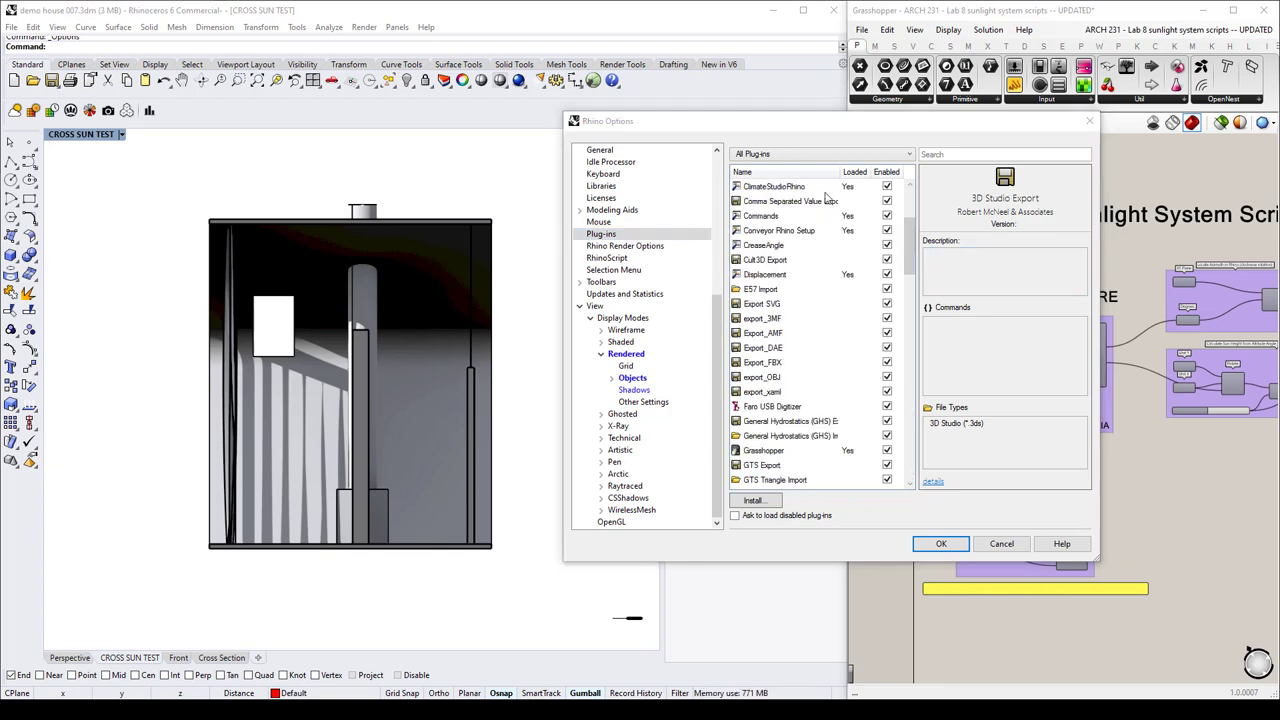
Disable the ClimateStudioRhino plug-in and confirm Options with OK.
left_click(886, 188)
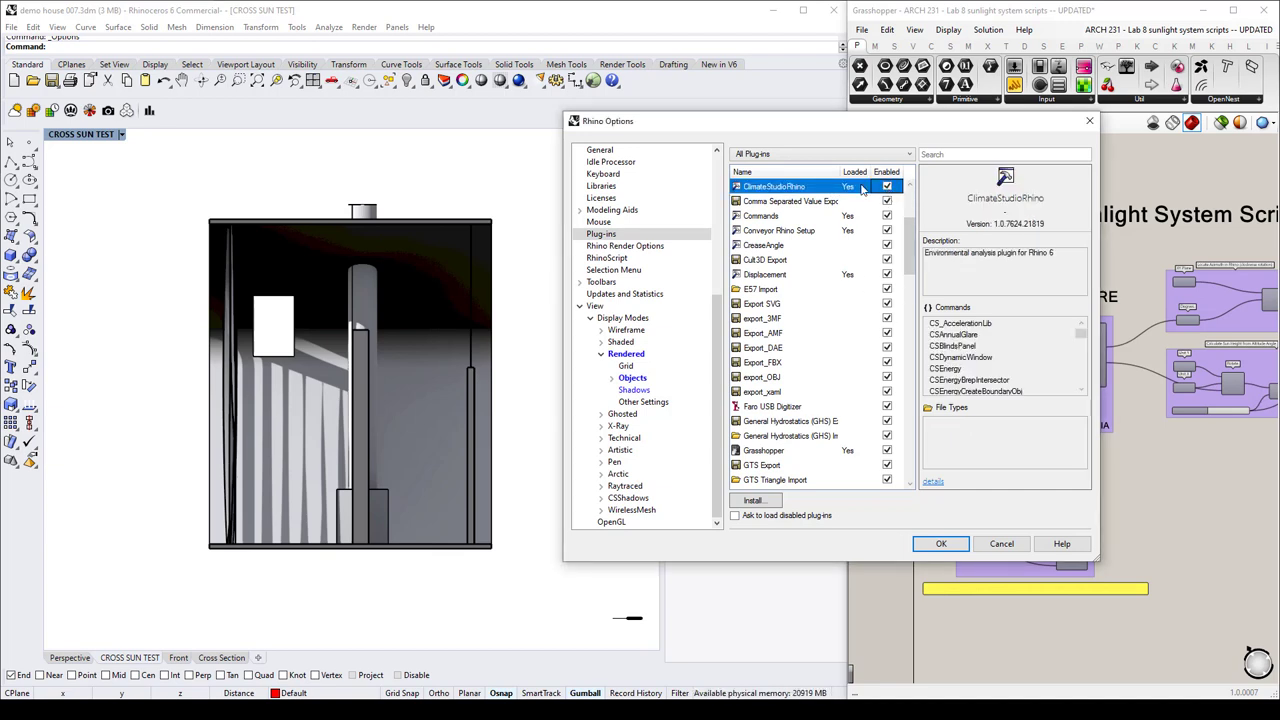
left_click(887, 187)
left_click(940, 545)
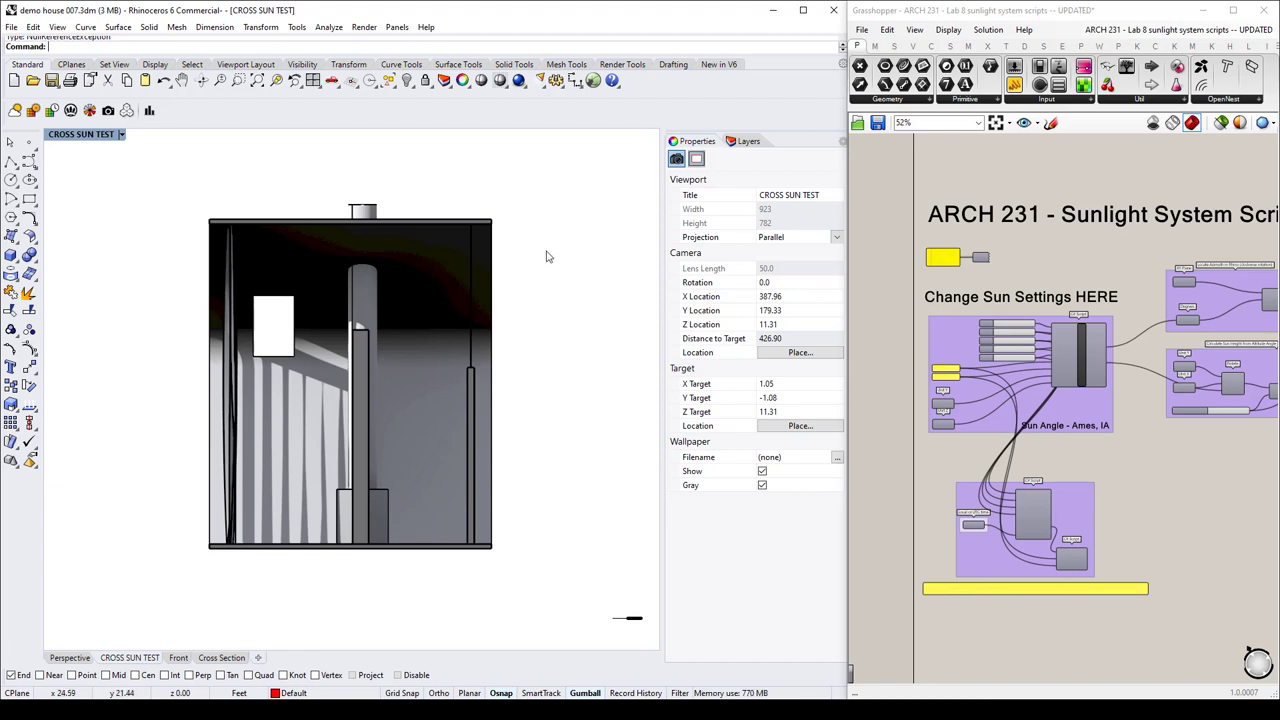
Restore the TOP SUN TEST named view, then the FRONT SUN TEST view.
left_click(122, 134)
mouse_move(170, 417)
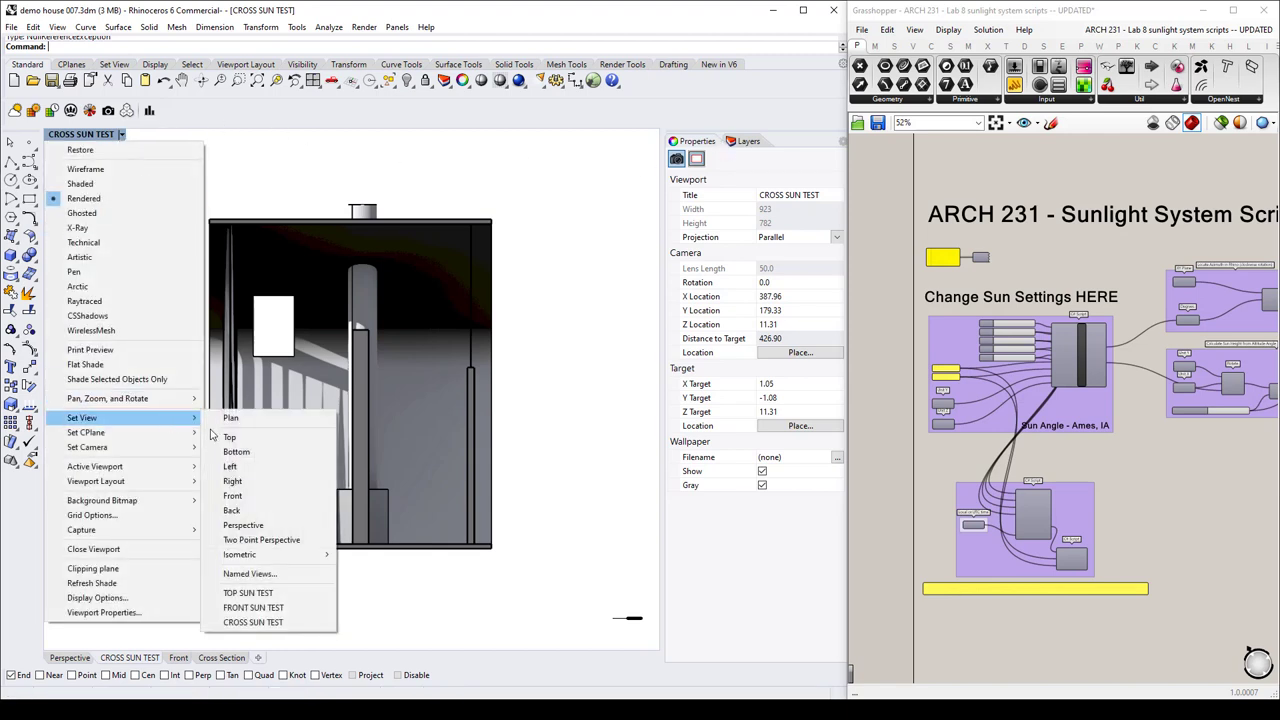
left_click(248, 592)
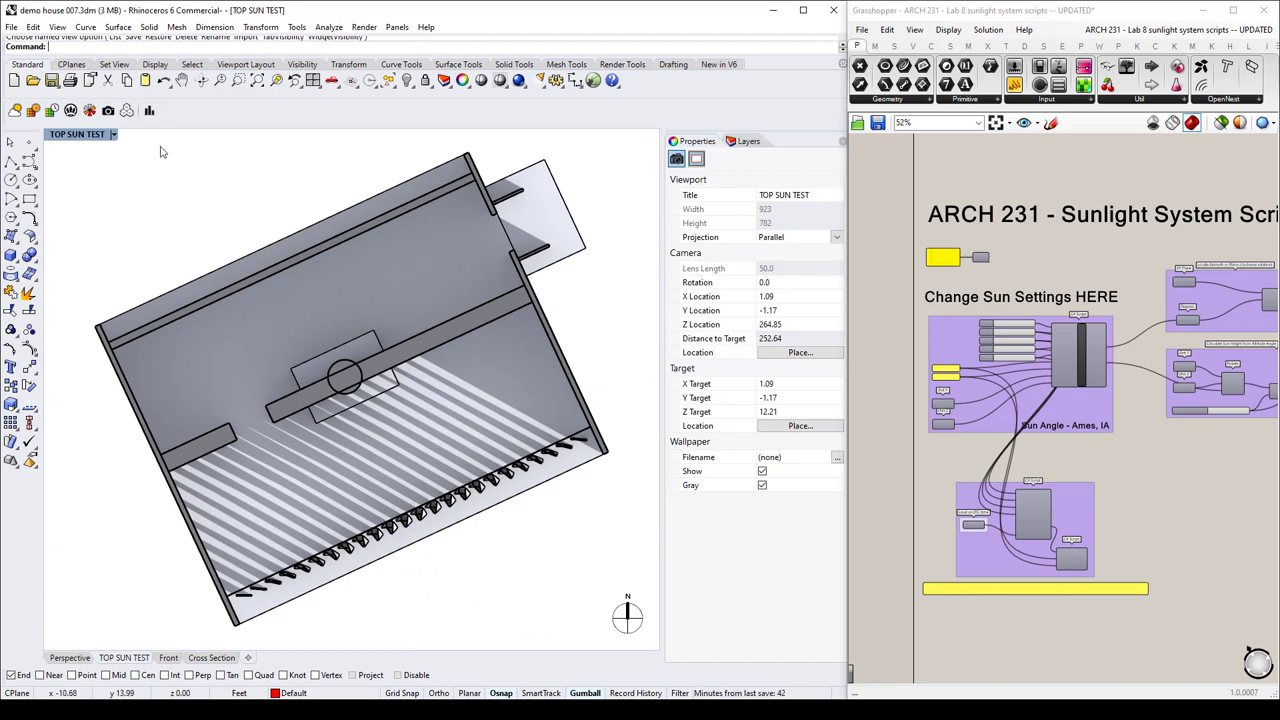
left_click(114, 134)
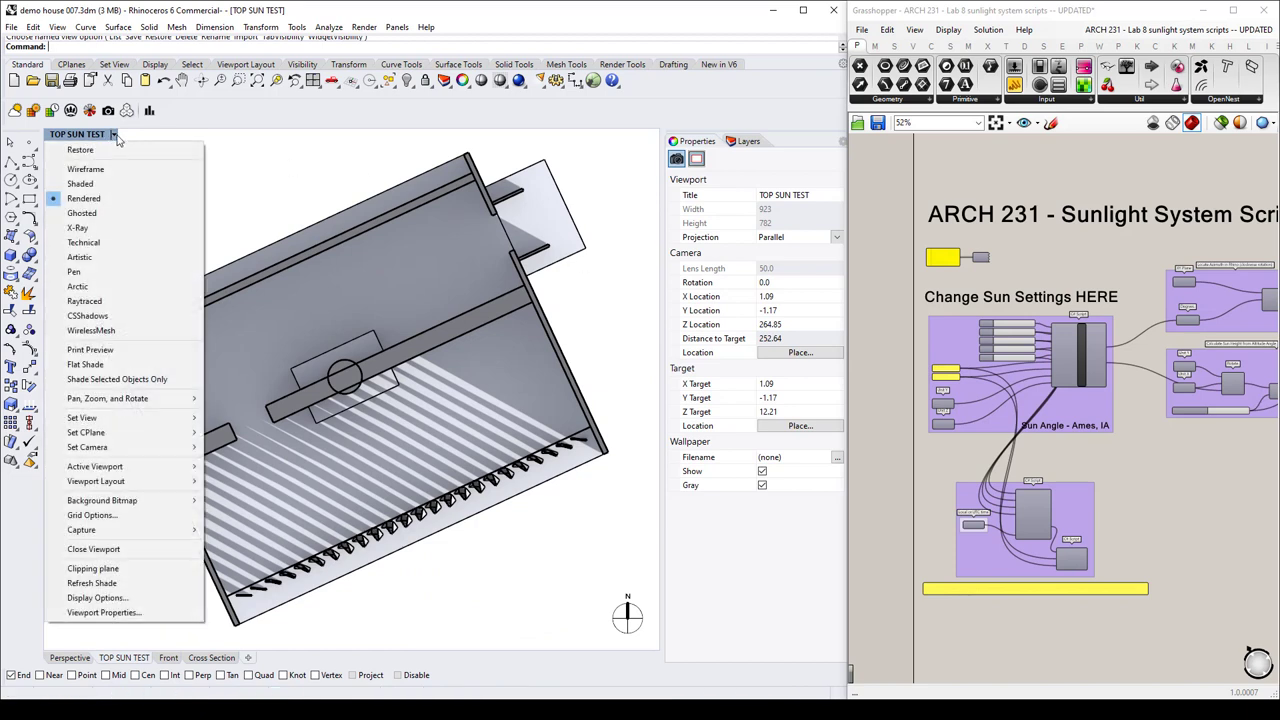
mouse_move(150, 418)
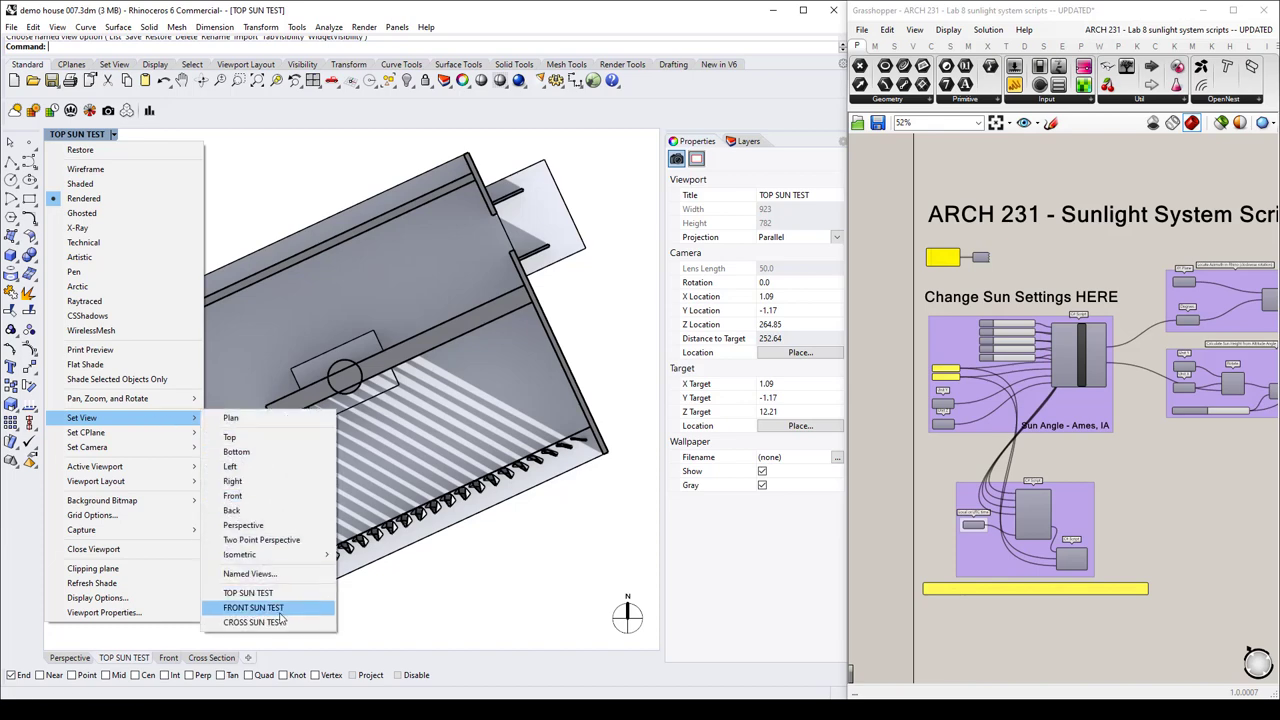
left_click(281, 614)
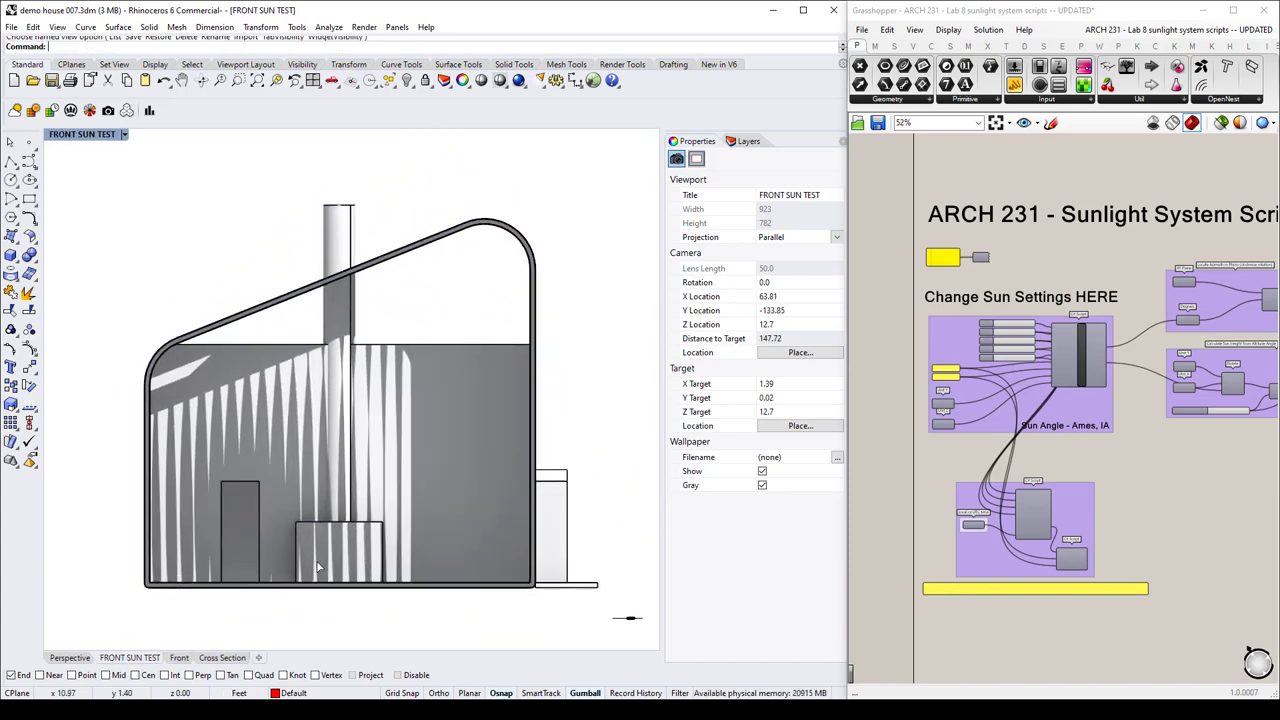
Zoom in on the Sun Angle sliders (GMT -5, hour 9, day 21, month 3, 2021), then return to Rhino.
scroll(1016, 286, "up", 5)
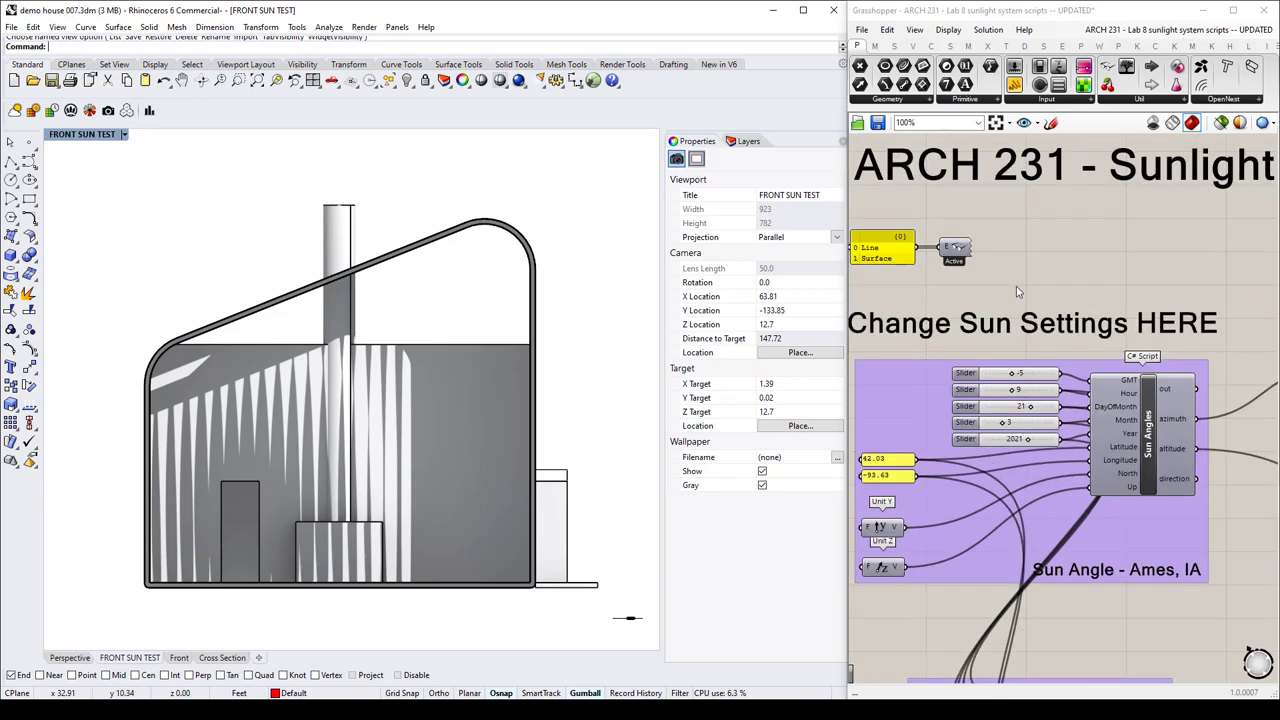
scroll(1024, 239, "up", 2)
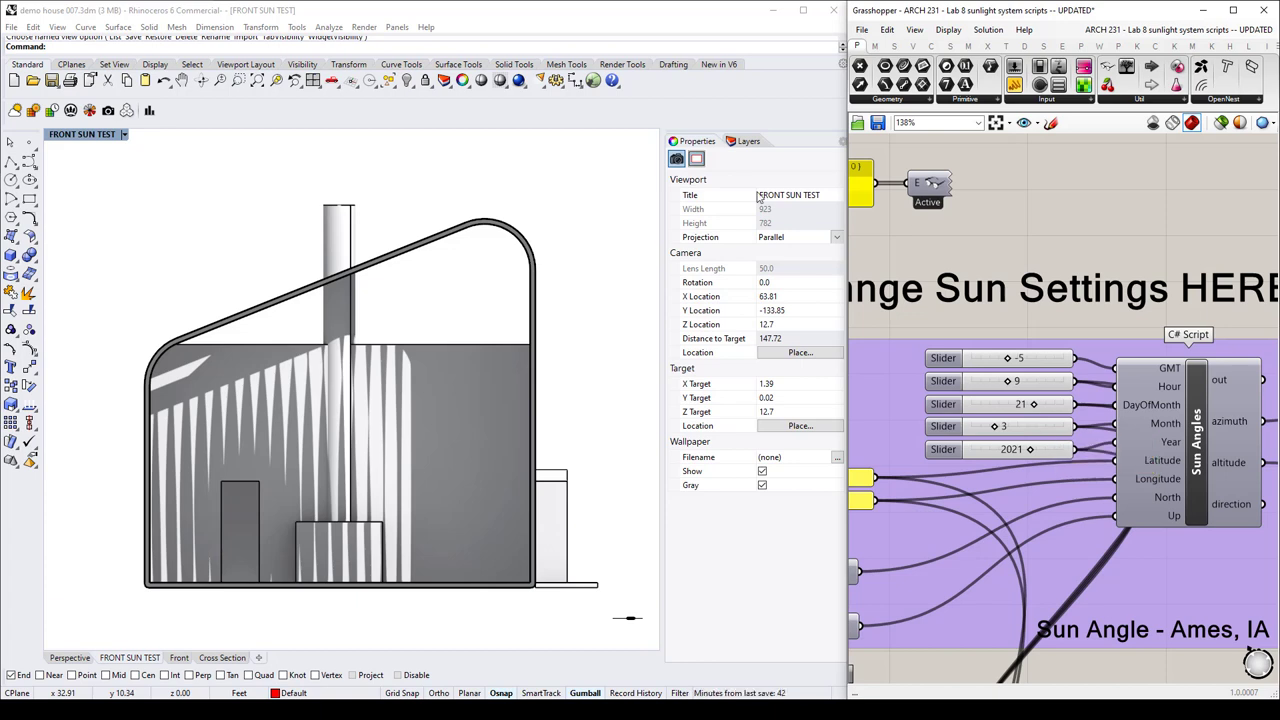
left_click(593, 168)
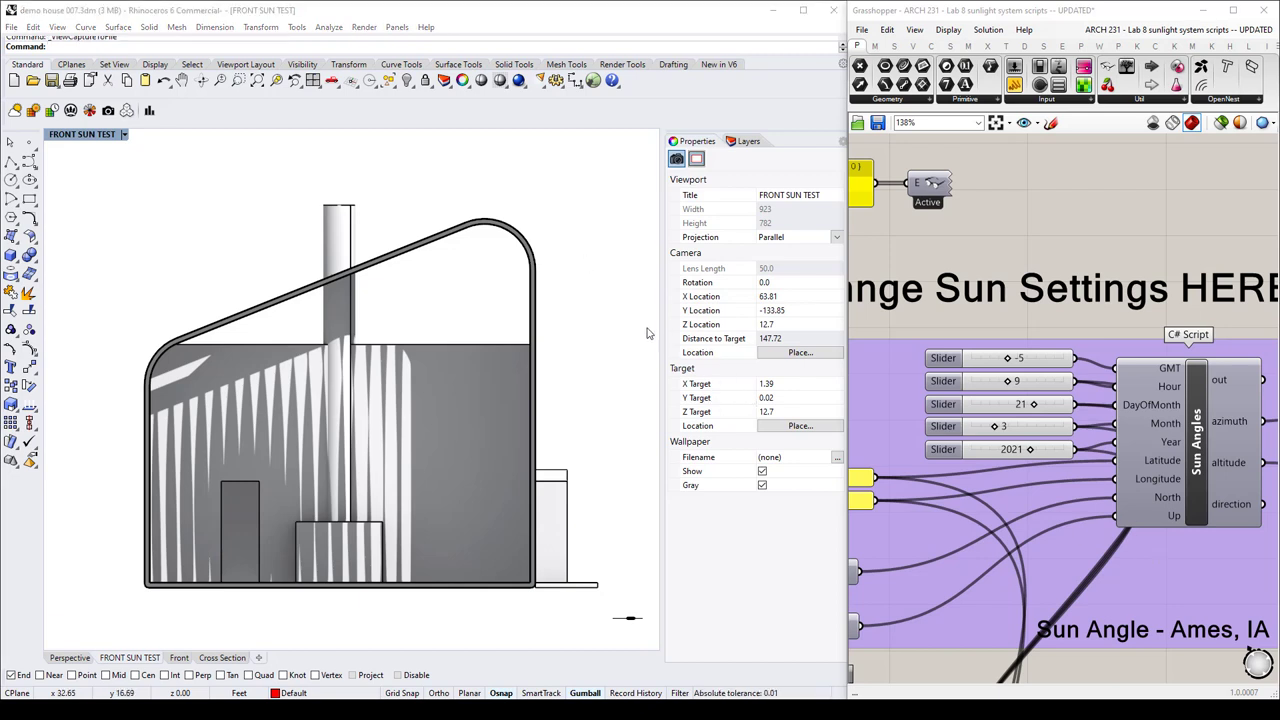
Capture the front view to file at 1024 x 768 resolution.
left_click(58, 27)
mouse_move(122, 283)
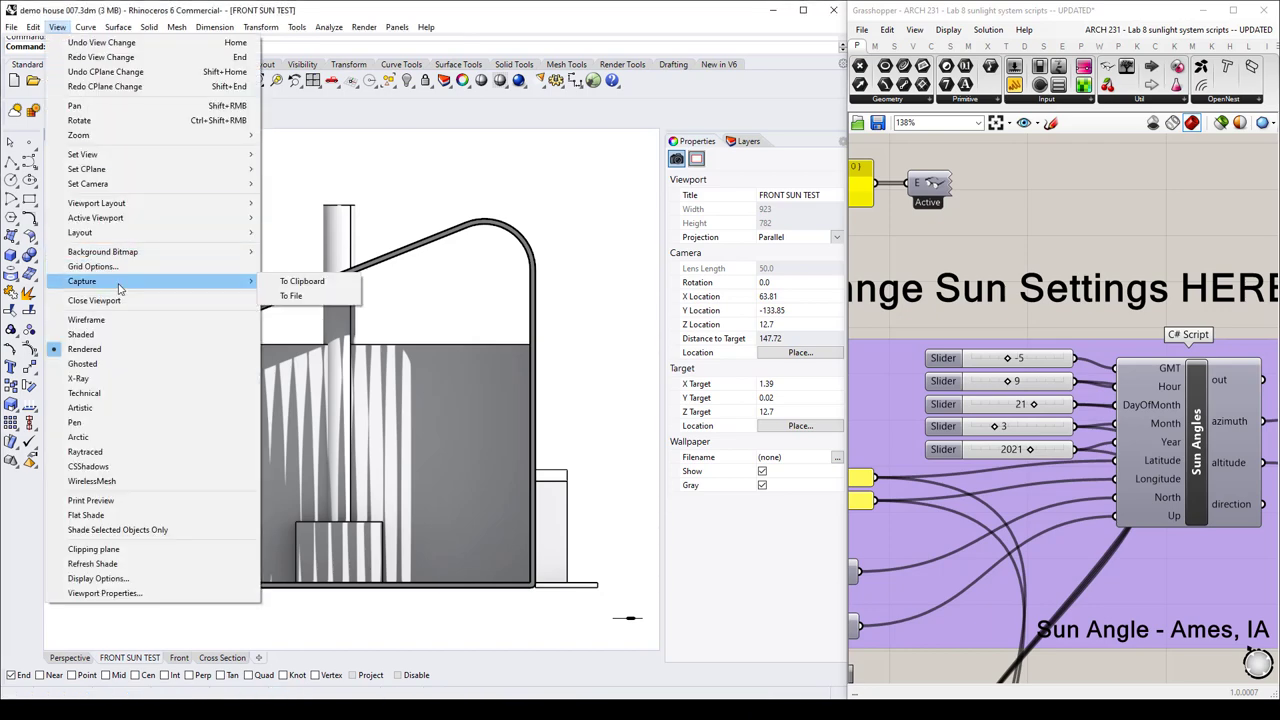
left_click(293, 296)
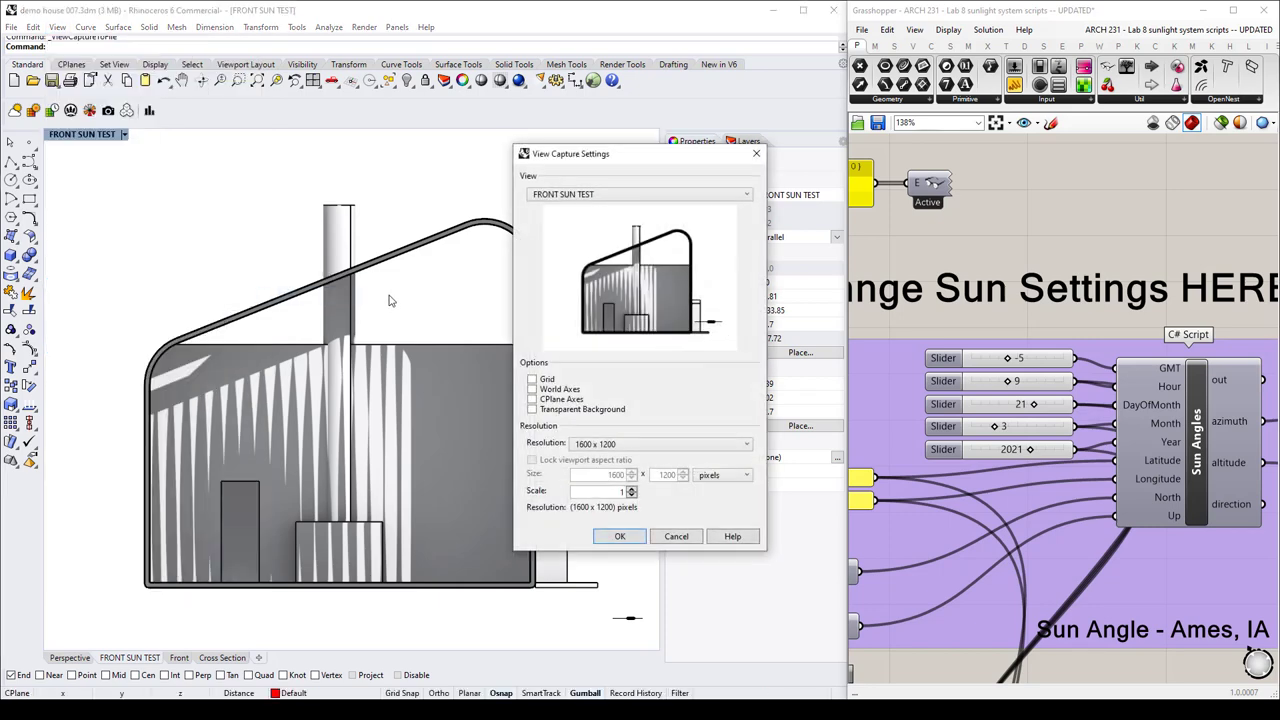
left_click(630, 446)
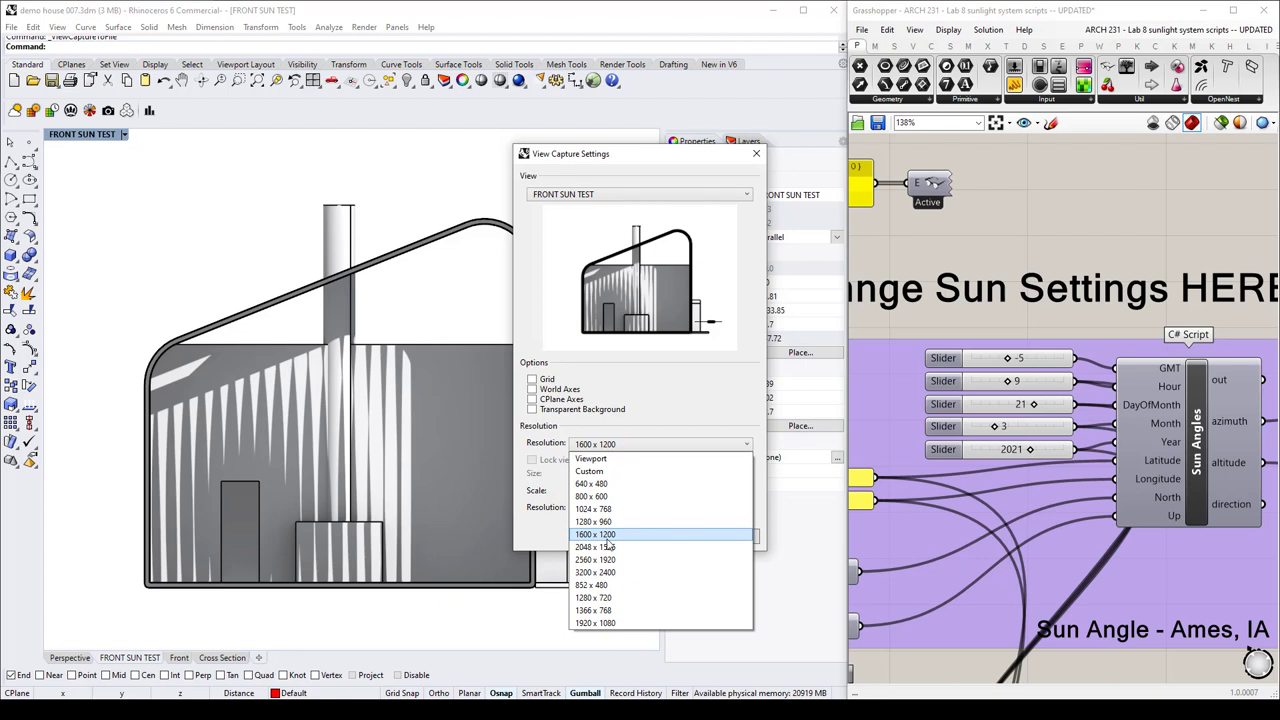
left_click(614, 510)
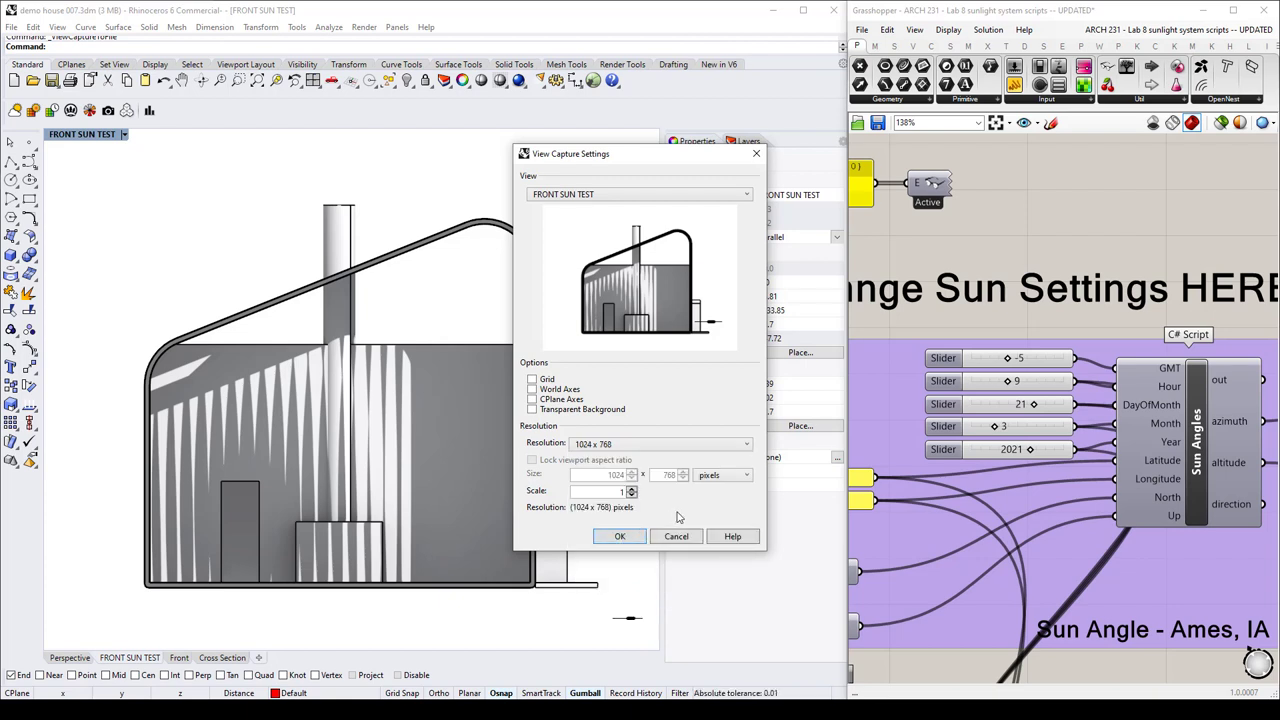
left_click(622, 537)
Create a Sun Studies folder on the Desktop and open it.
right_click(216, 391)
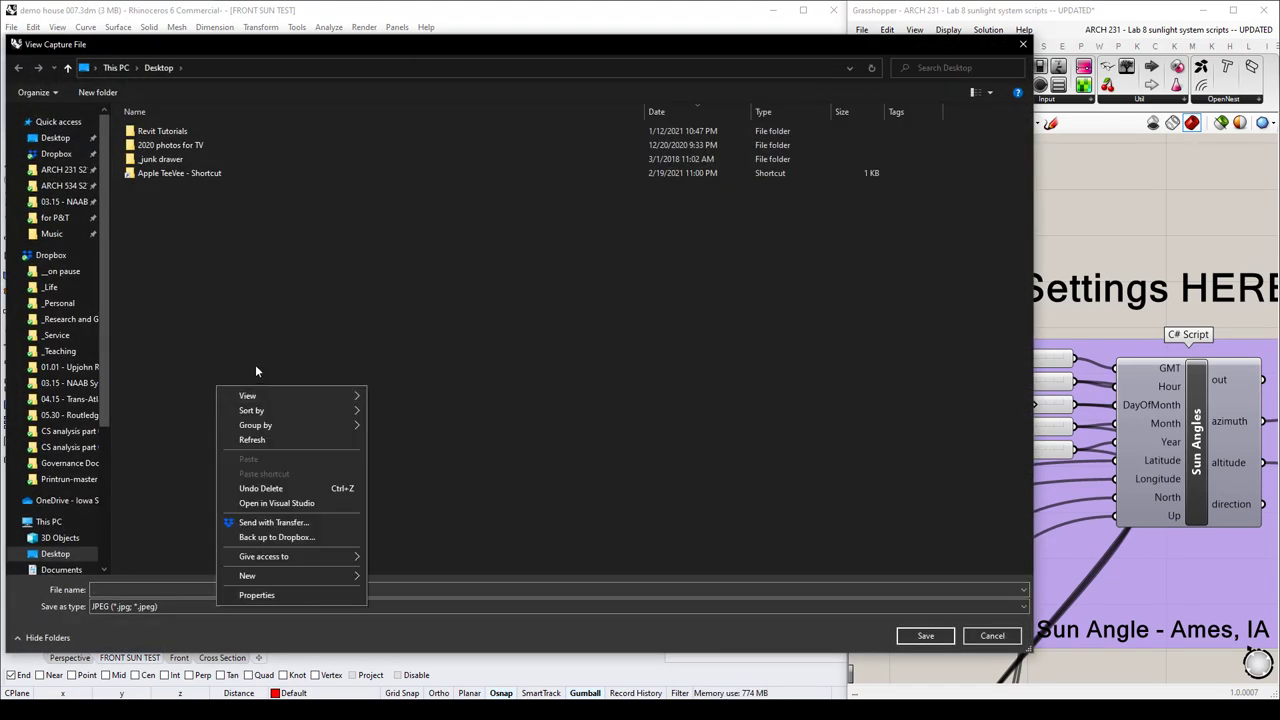
mouse_move(300, 575)
left_click(397, 364)
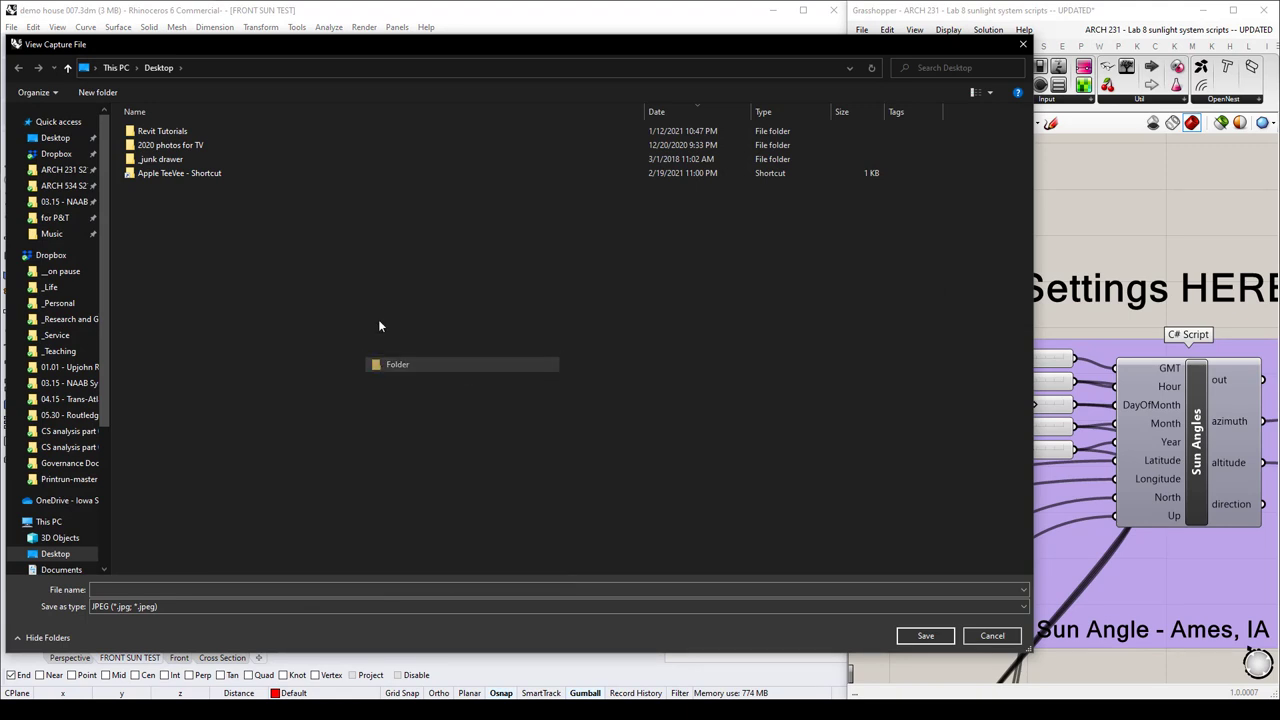
type("Sun Studies")
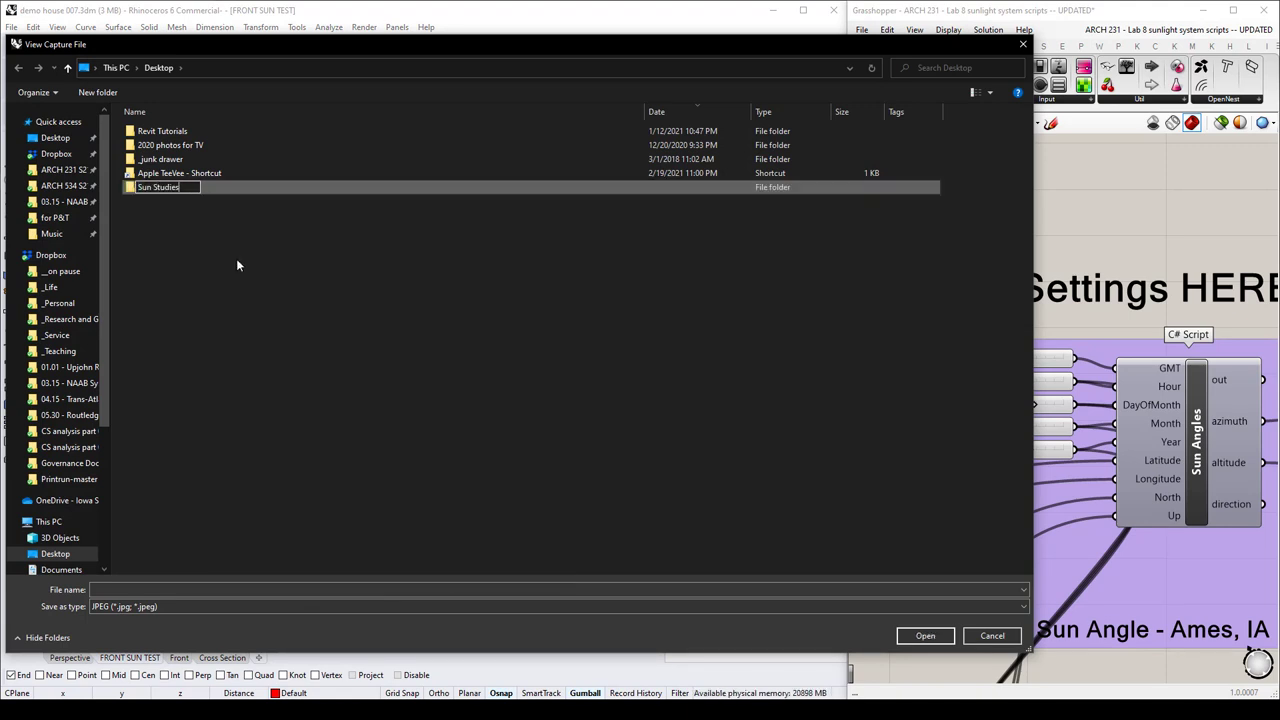
key("Return")
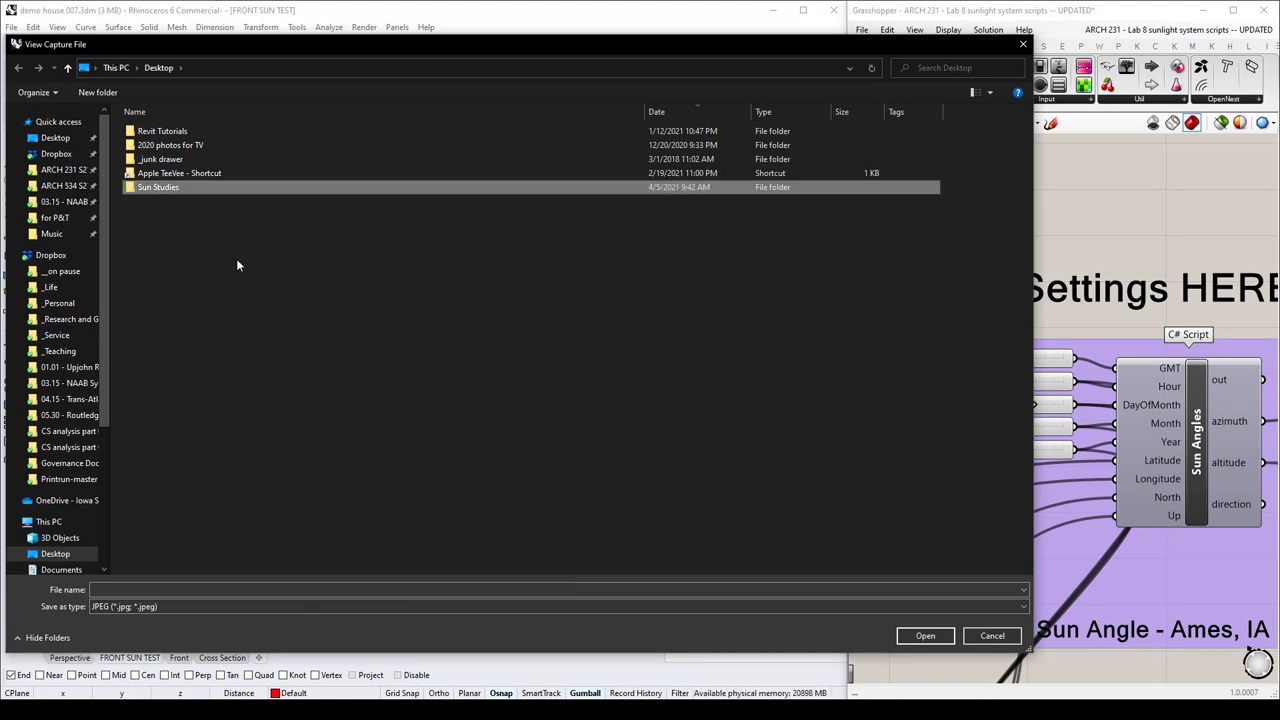
double_click(160, 188)
Save the capture as EQ_9AM_FRONT.jpg.
left_click(183, 589)
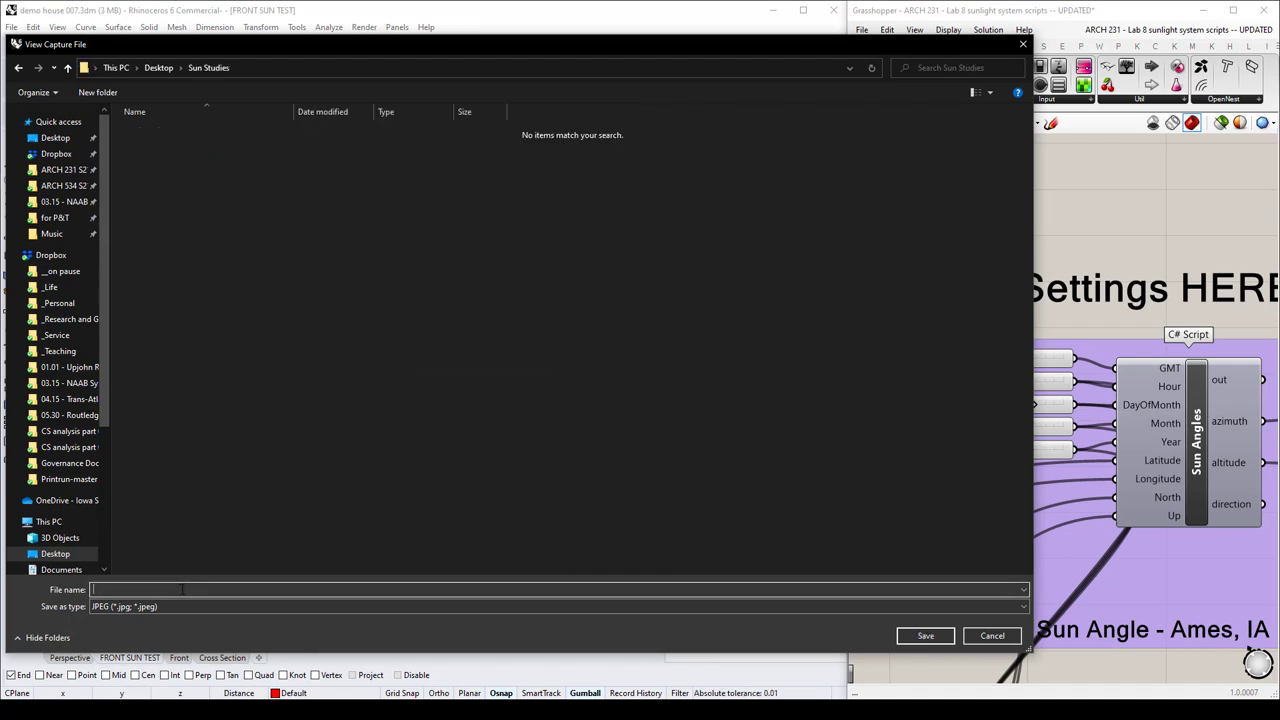
type("EC")
type("_9AM_FRONT")
left_click(924, 636)
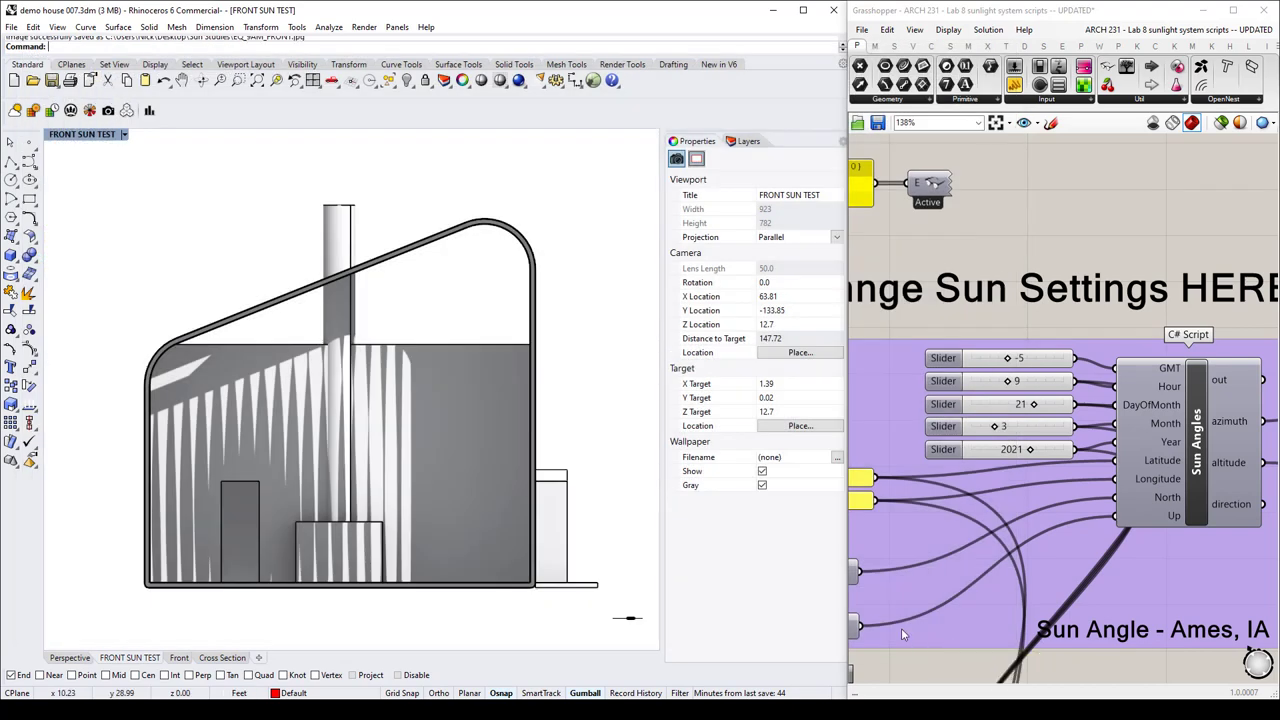
Set the Grasshopper Hour slider to 12.
double_click(1017, 382)
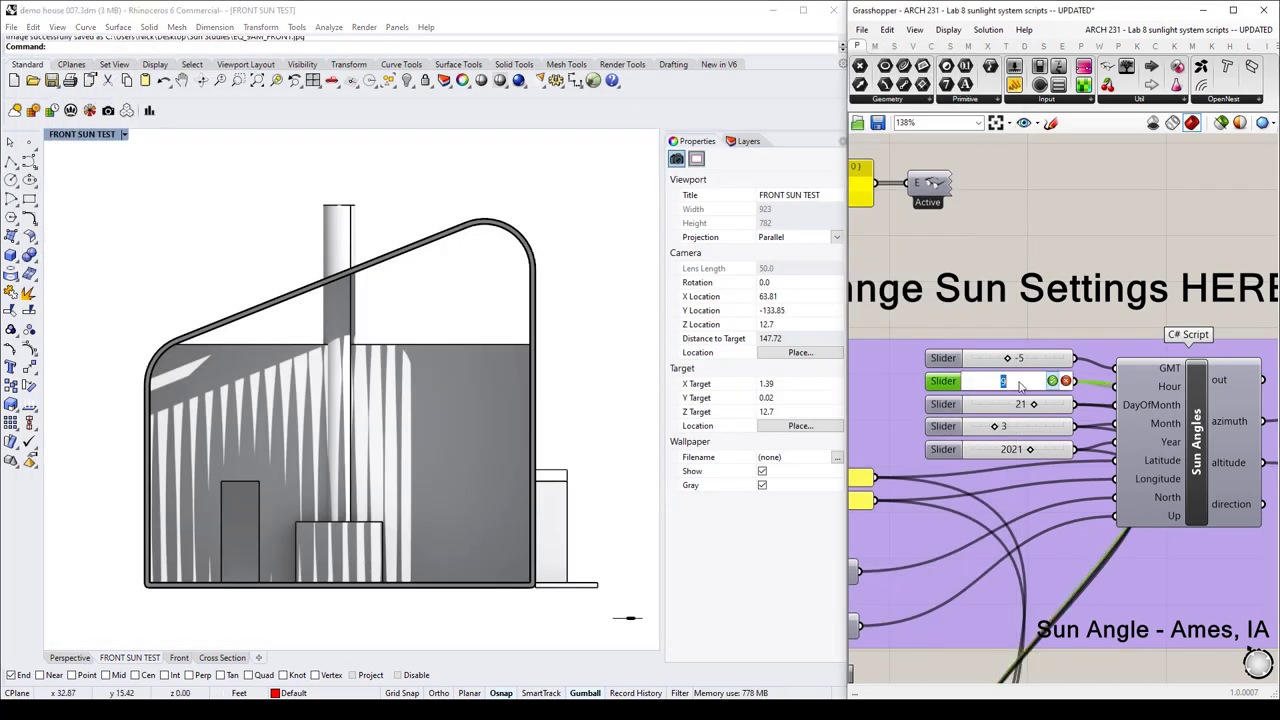
type("12")
left_click(1052, 381)
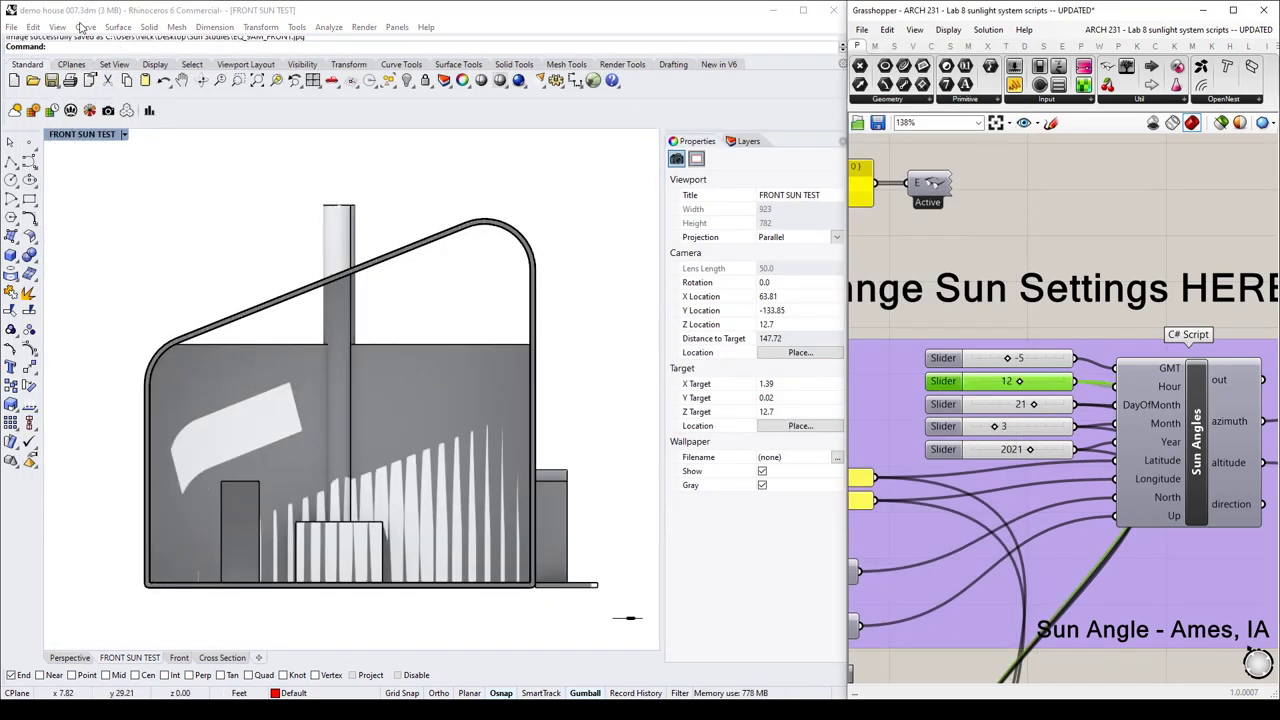
Capture the front view and save it as EQ_12PM_FRONT.jpg in Sun Studies.
left_click(56, 28)
mouse_move(143, 158)
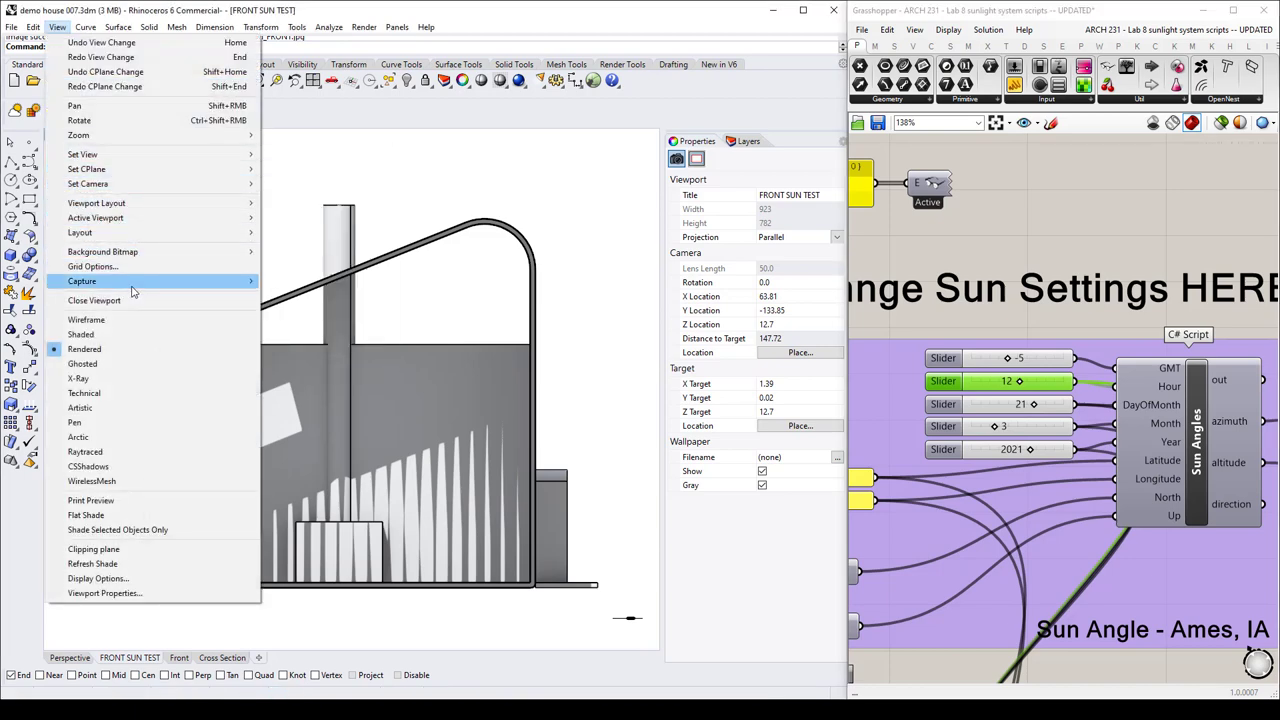
left_click(302, 300)
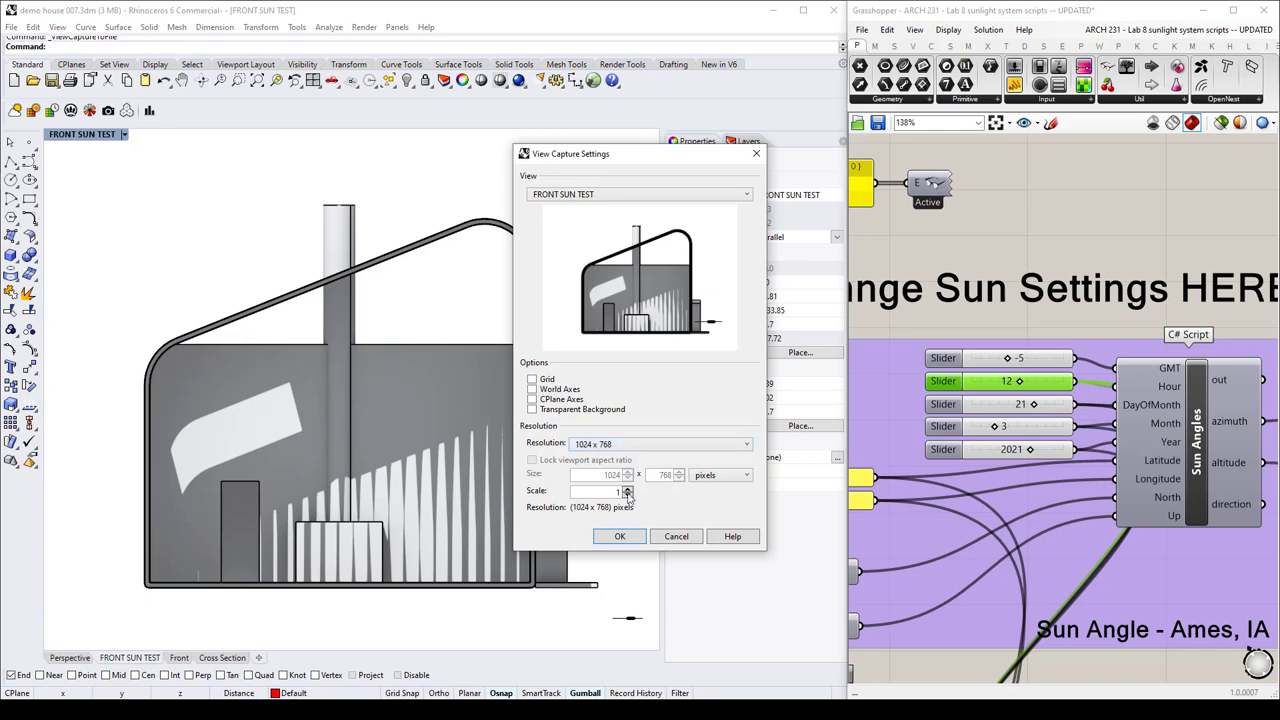
left_click(620, 537)
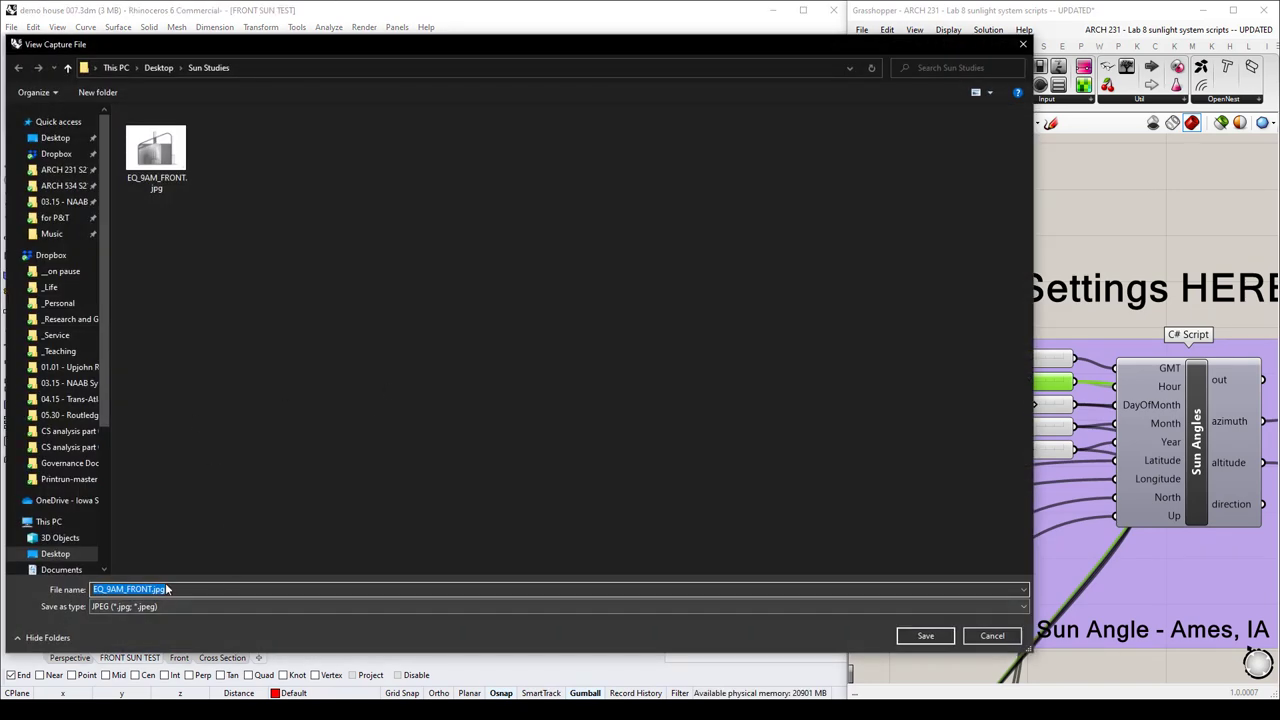
left_click(117, 588)
key("BackSpace")
type("12P")
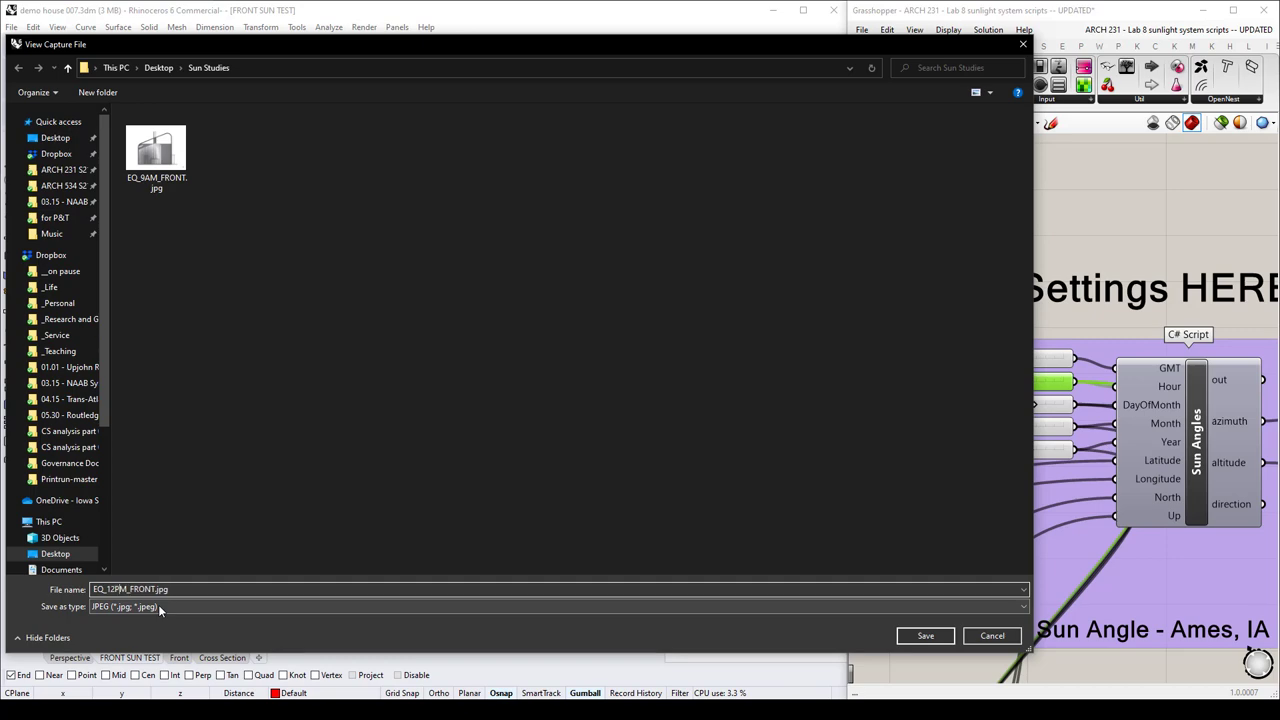
left_click(925, 635)
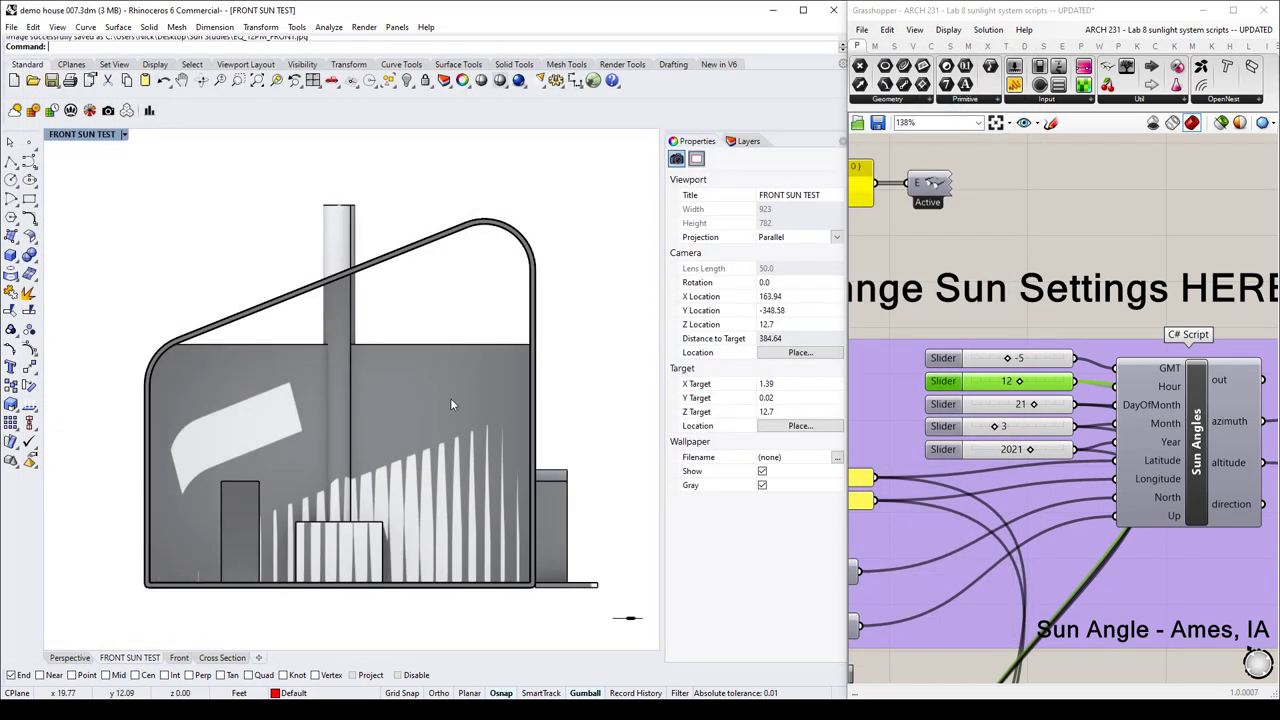
Set the Grasshopper Hour slider to 15.
double_click(1010, 381)
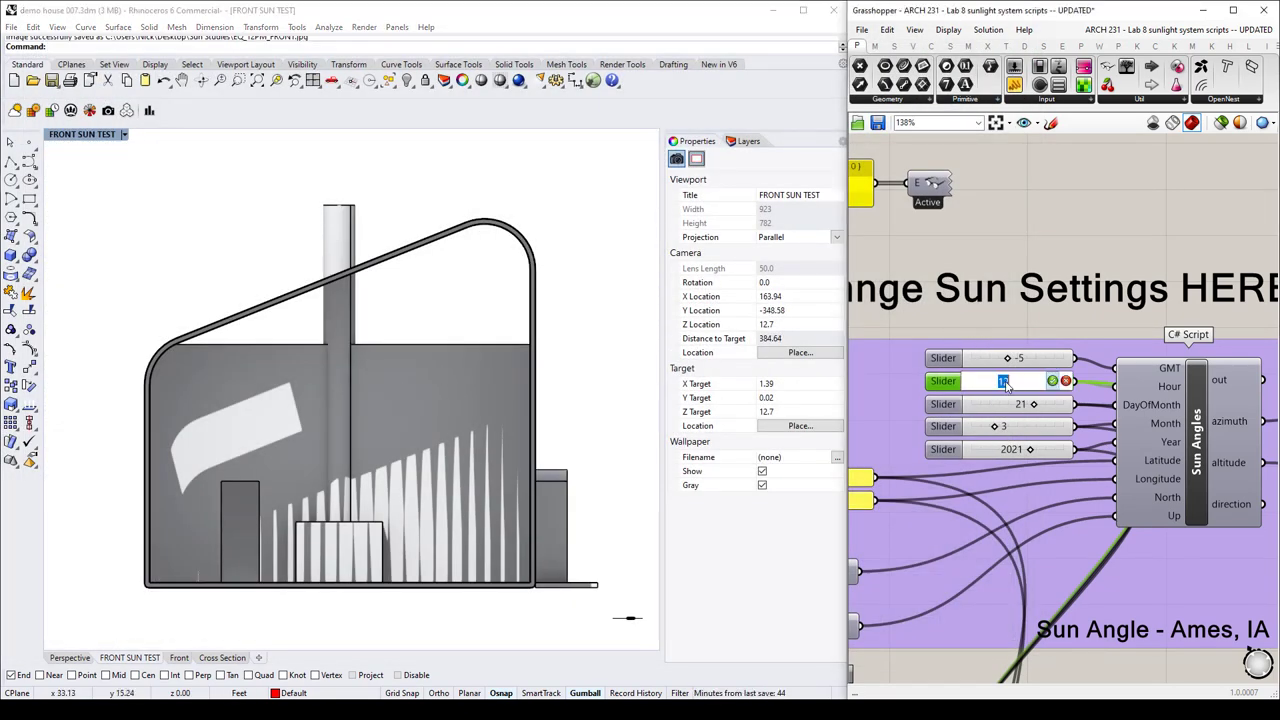
type("3")
left_click(1052, 381)
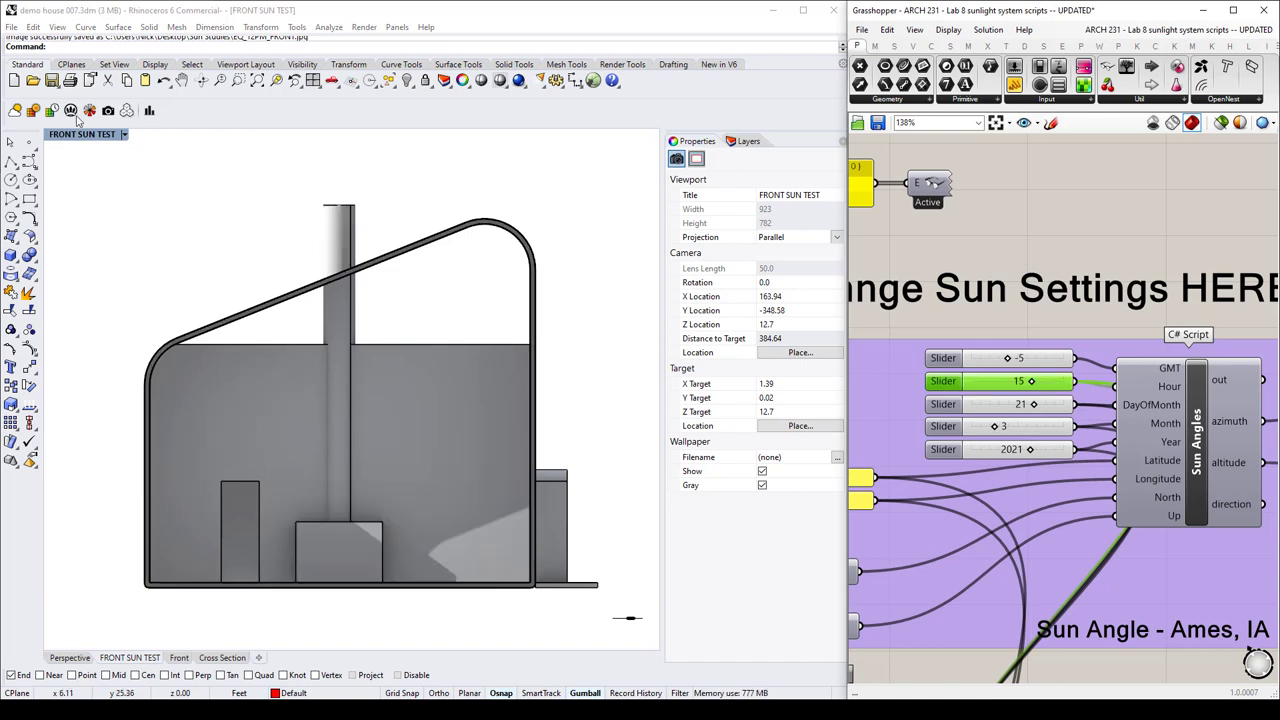
Capture the front view and save it as EQ_3PM_FRONT.jpg in Sun Studies.
left_click(57, 27)
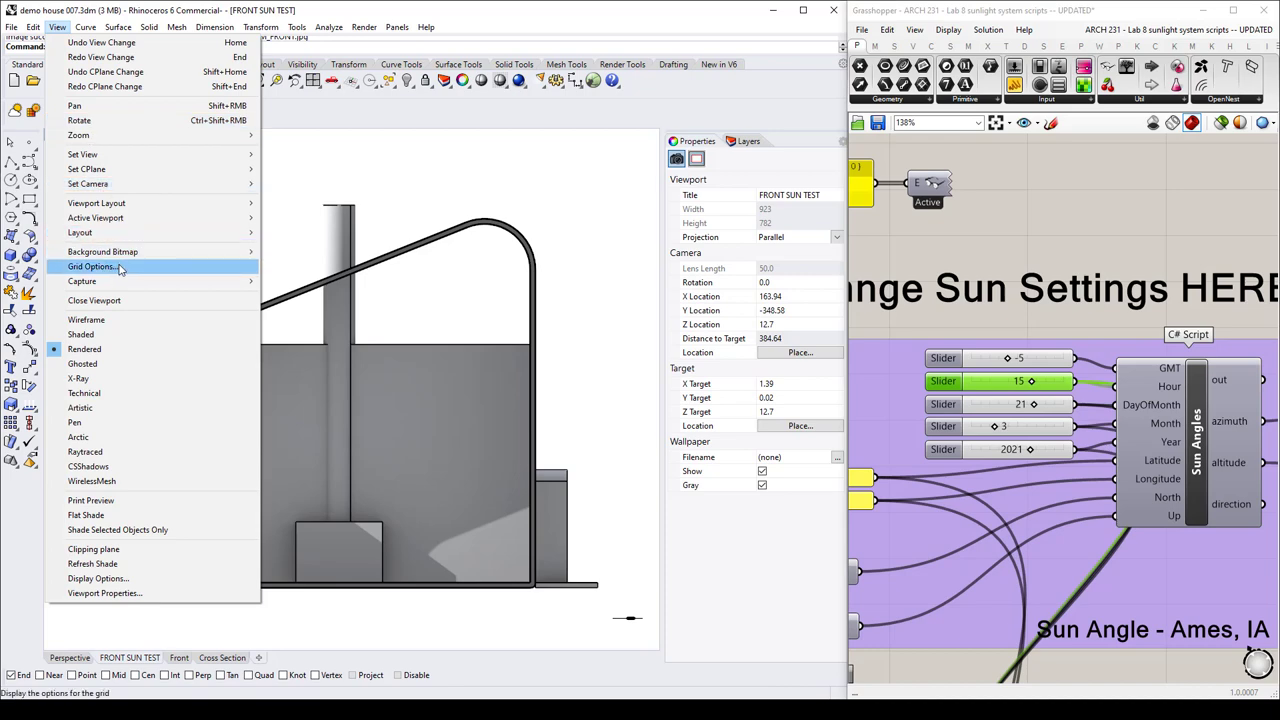
mouse_move(265, 278)
left_click(291, 296)
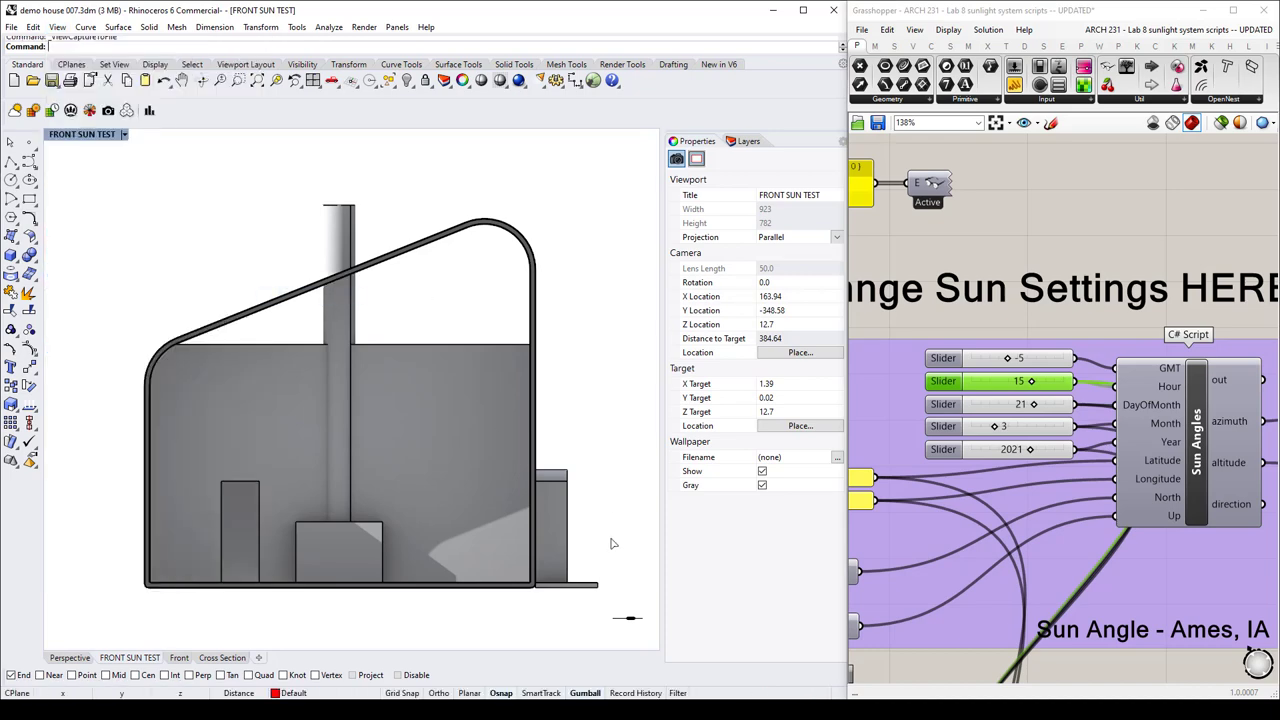
left_click(620, 537)
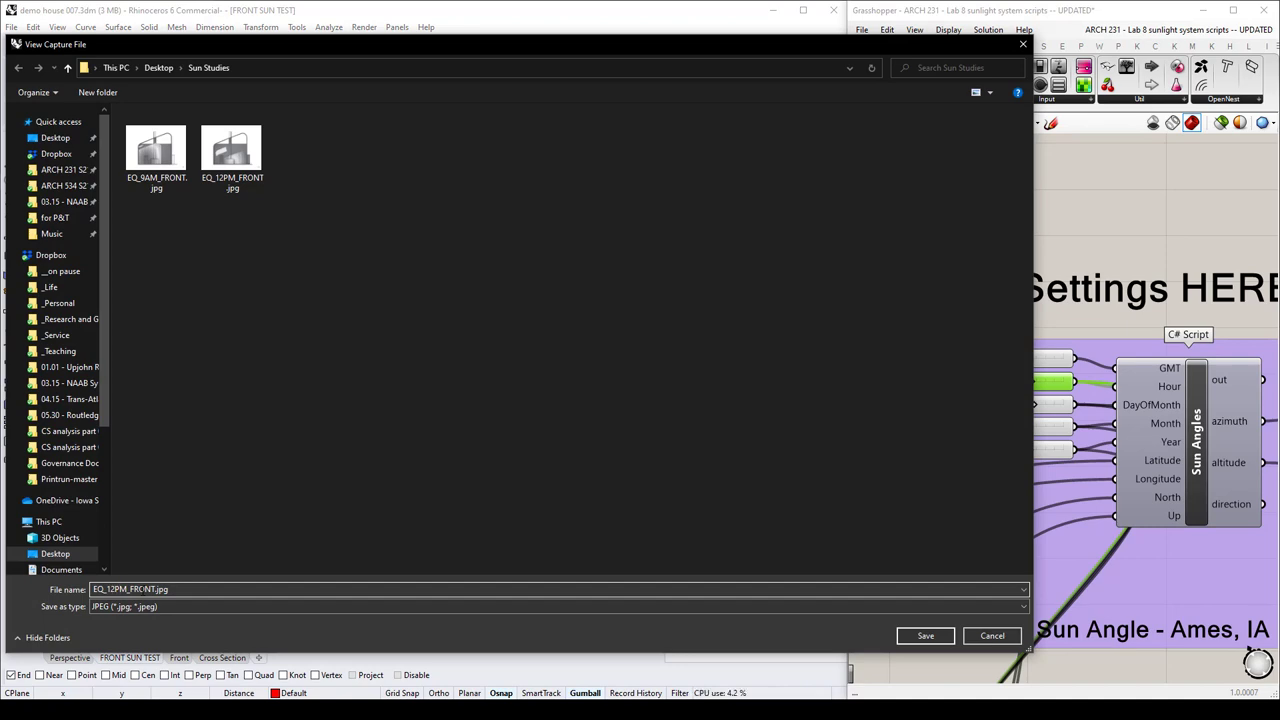
left_click(112, 589)
key("BackSpace")
key("BackSpace")
type("3")
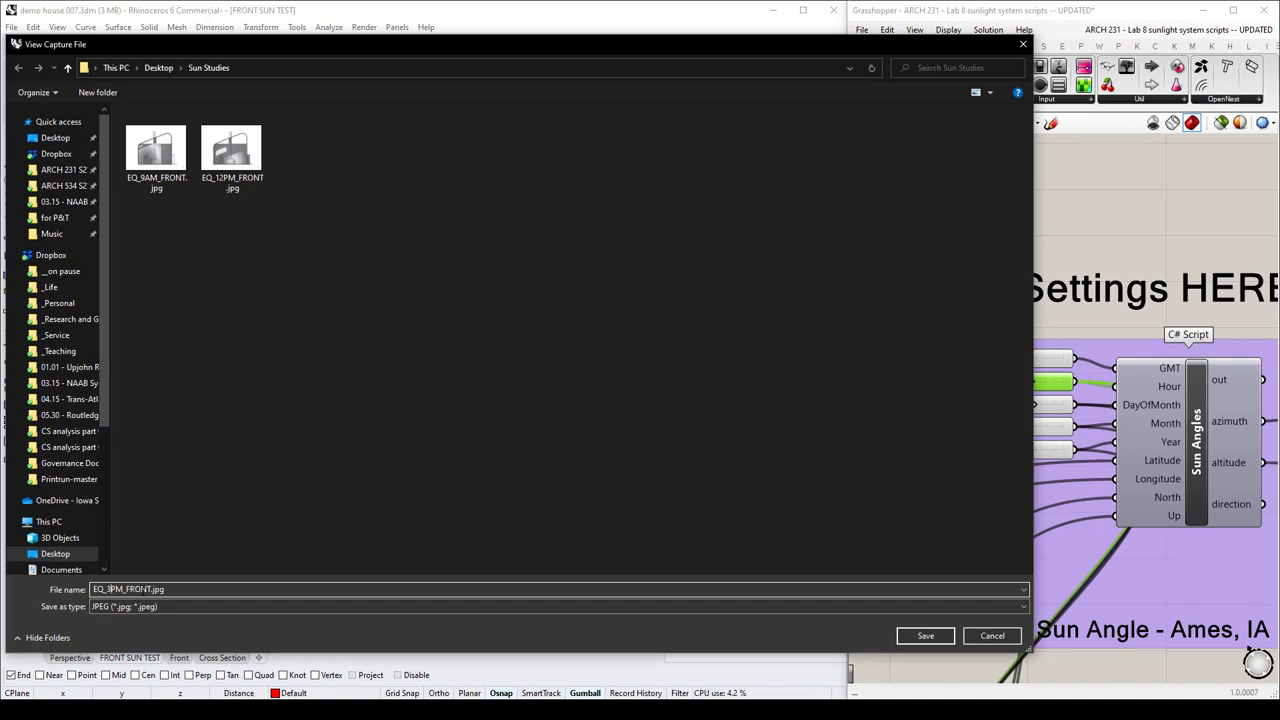
left_click(926, 636)
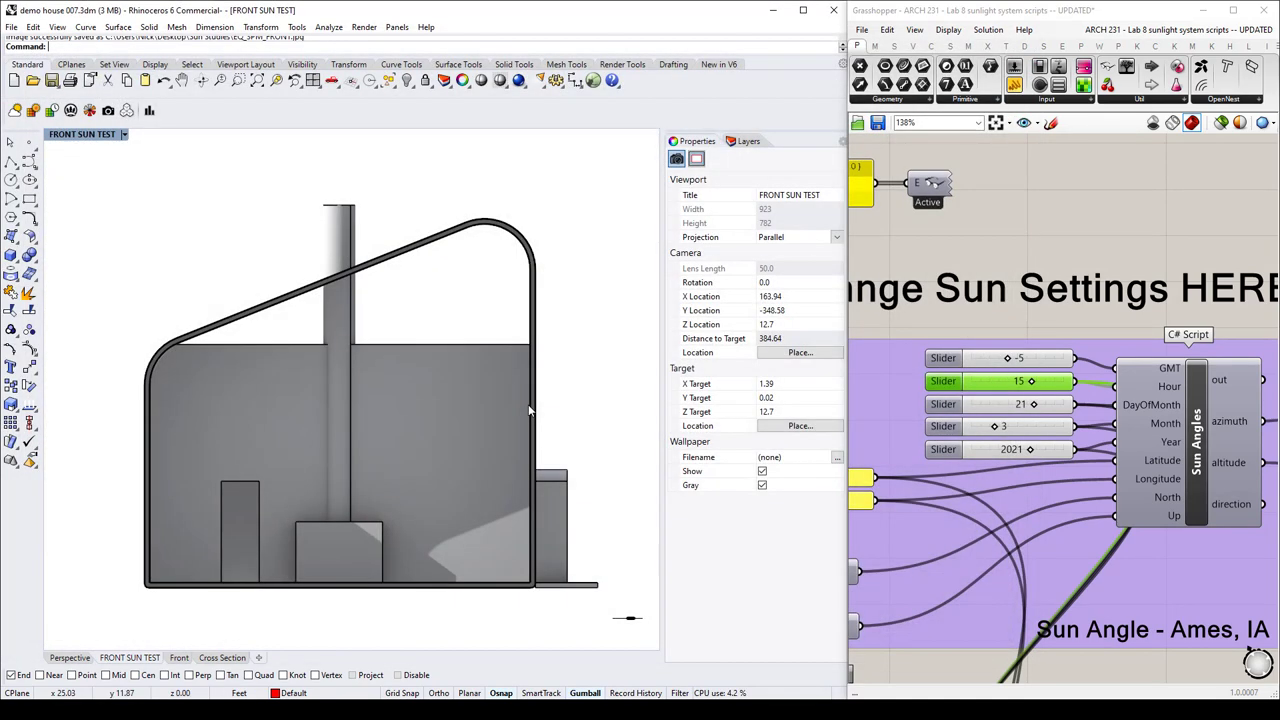
double_click(1017, 427)
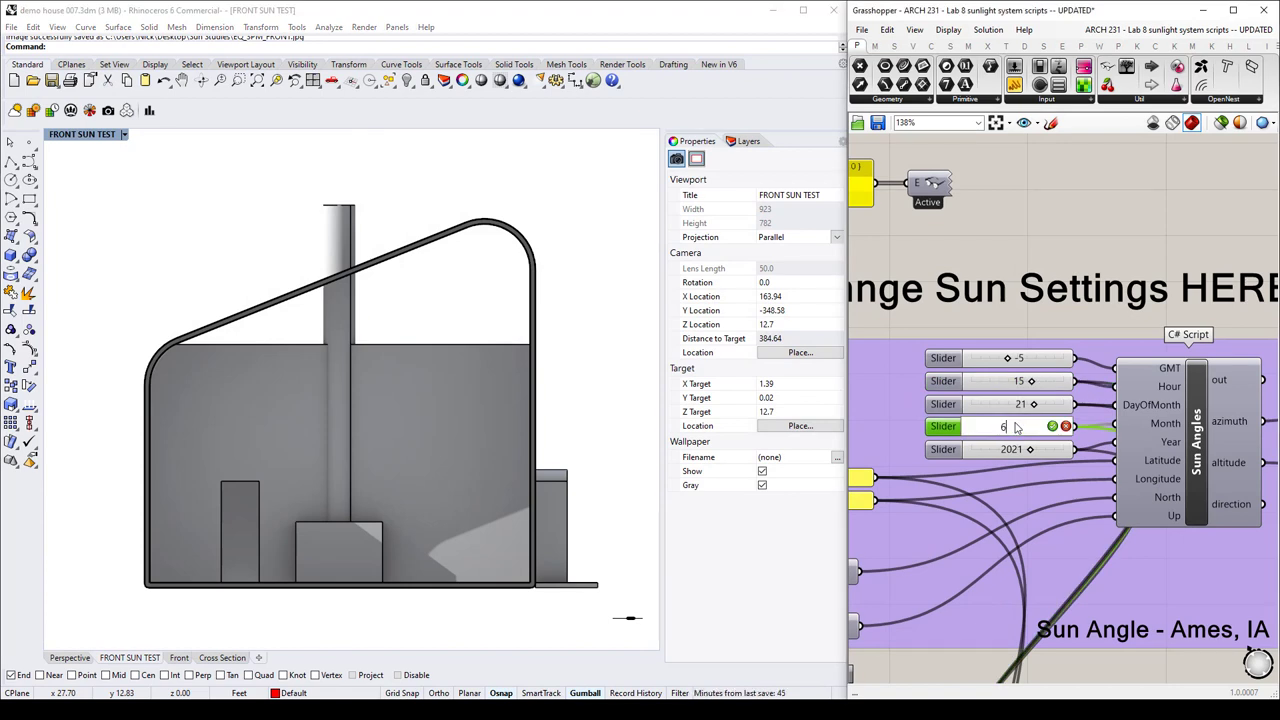
Set the month to 6 and save the front view as SS_3PM_FRONT.jpg.
left_click(1052, 426)
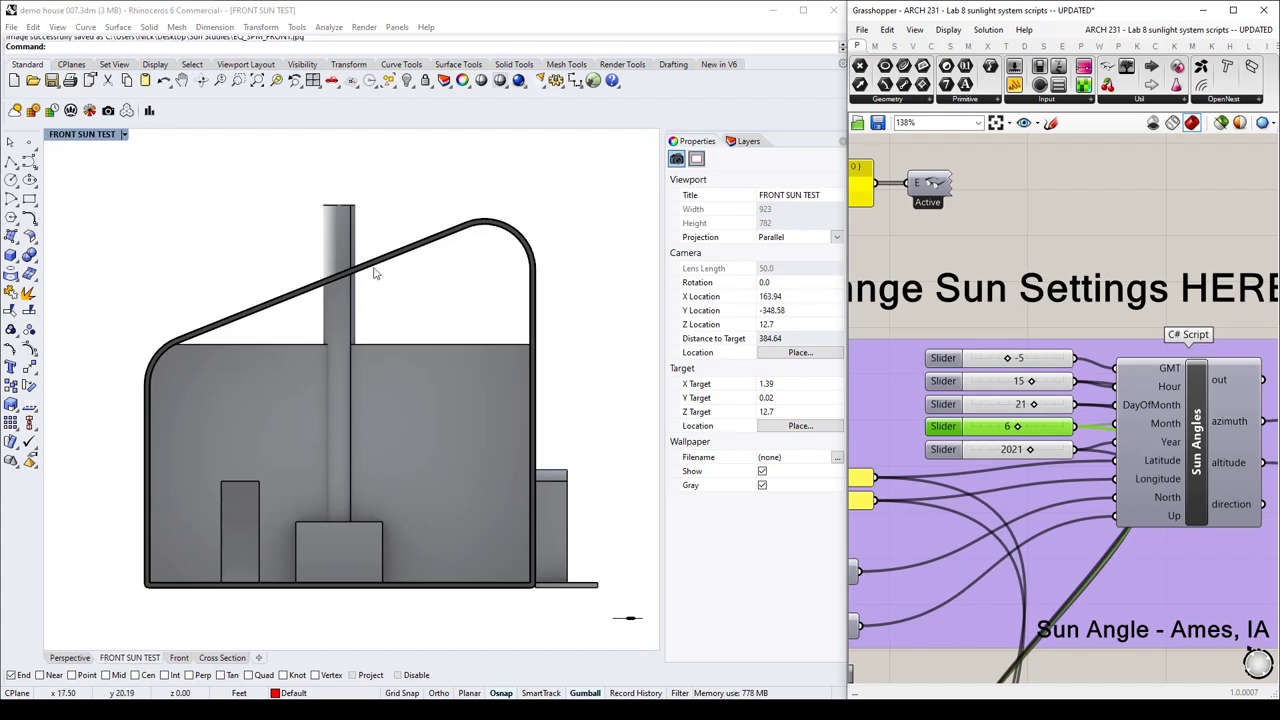
left_click(11, 27)
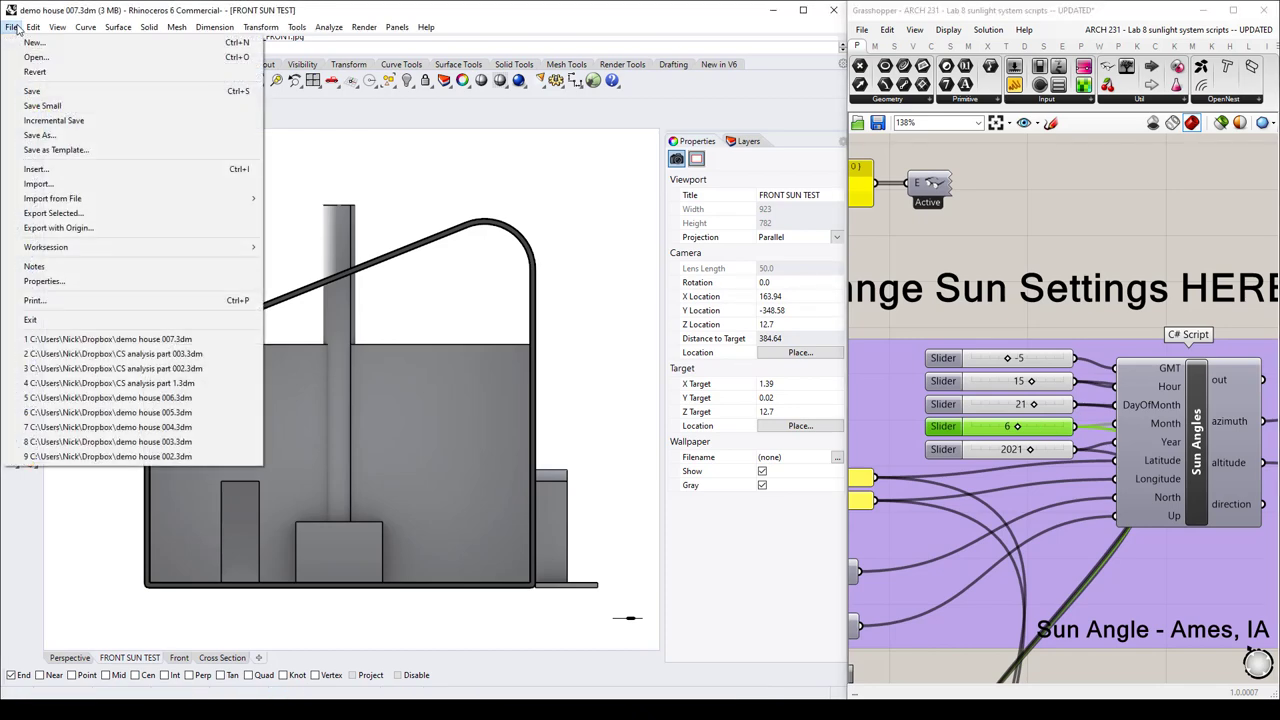
mouse_move(57, 27)
mouse_move(120, 281)
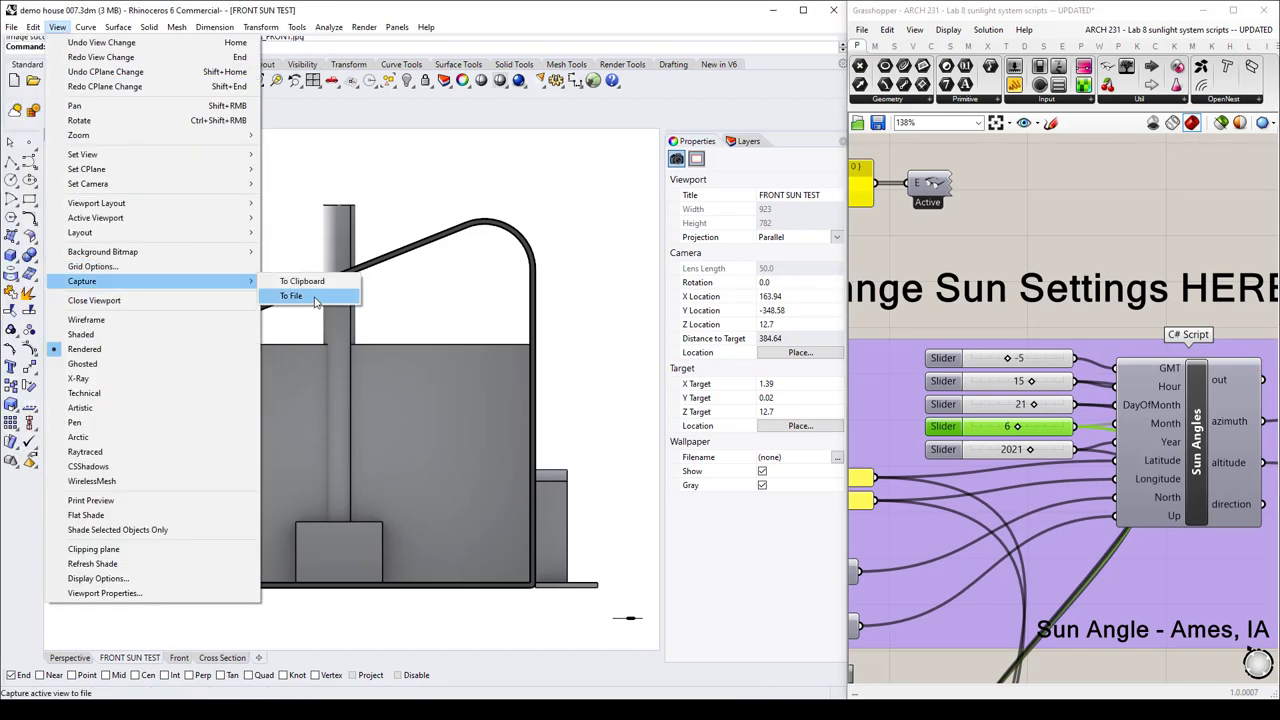
left_click(310, 297)
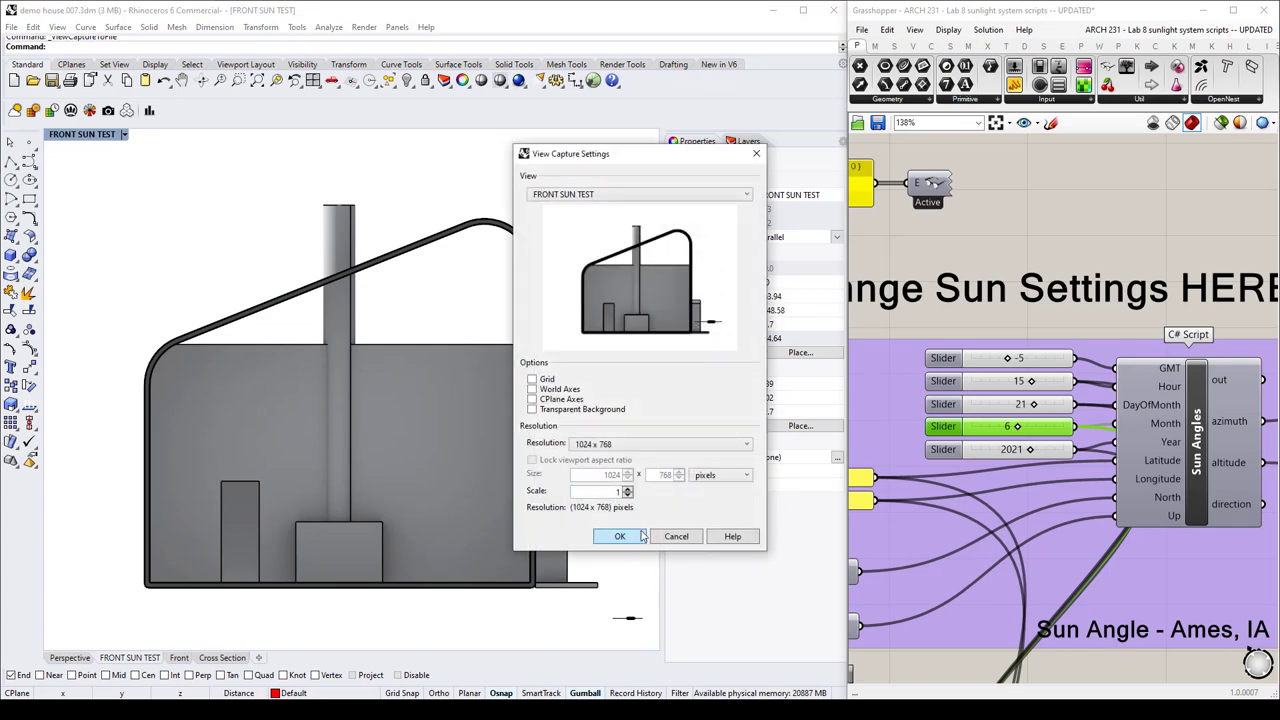
left_click(632, 545)
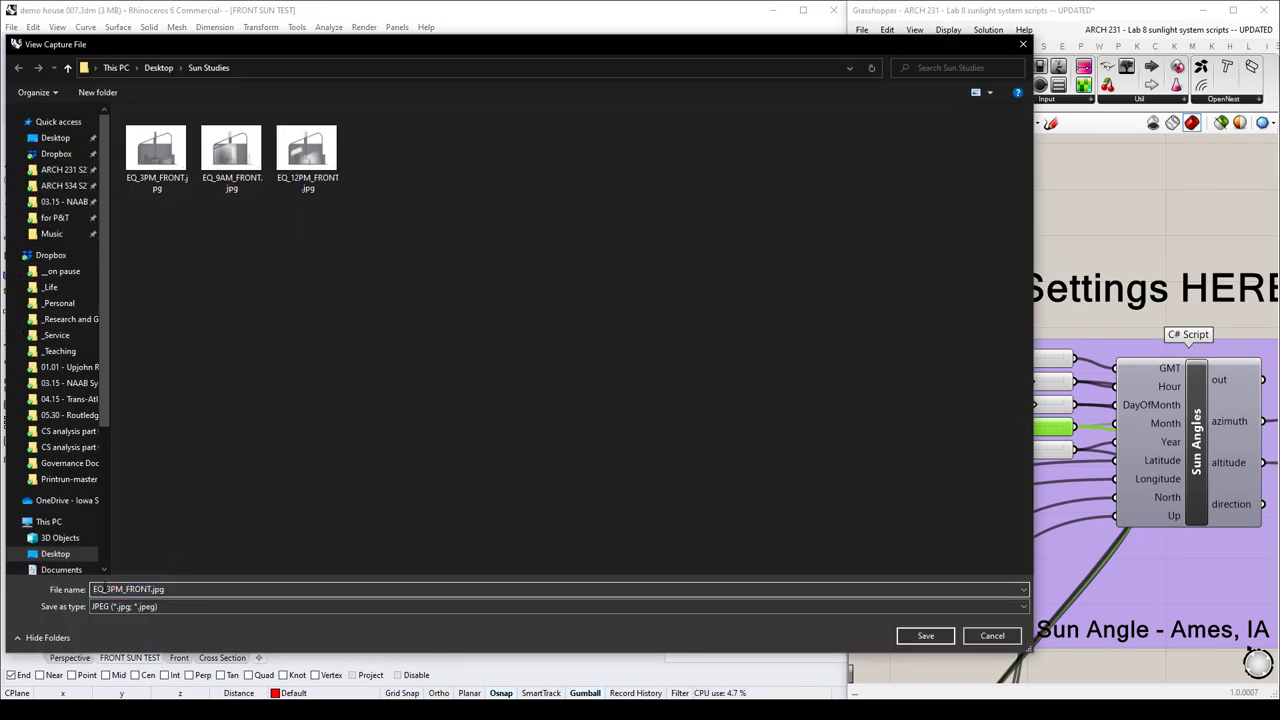
key("Home")
key("Delete")
key("Delete")
type("SS")
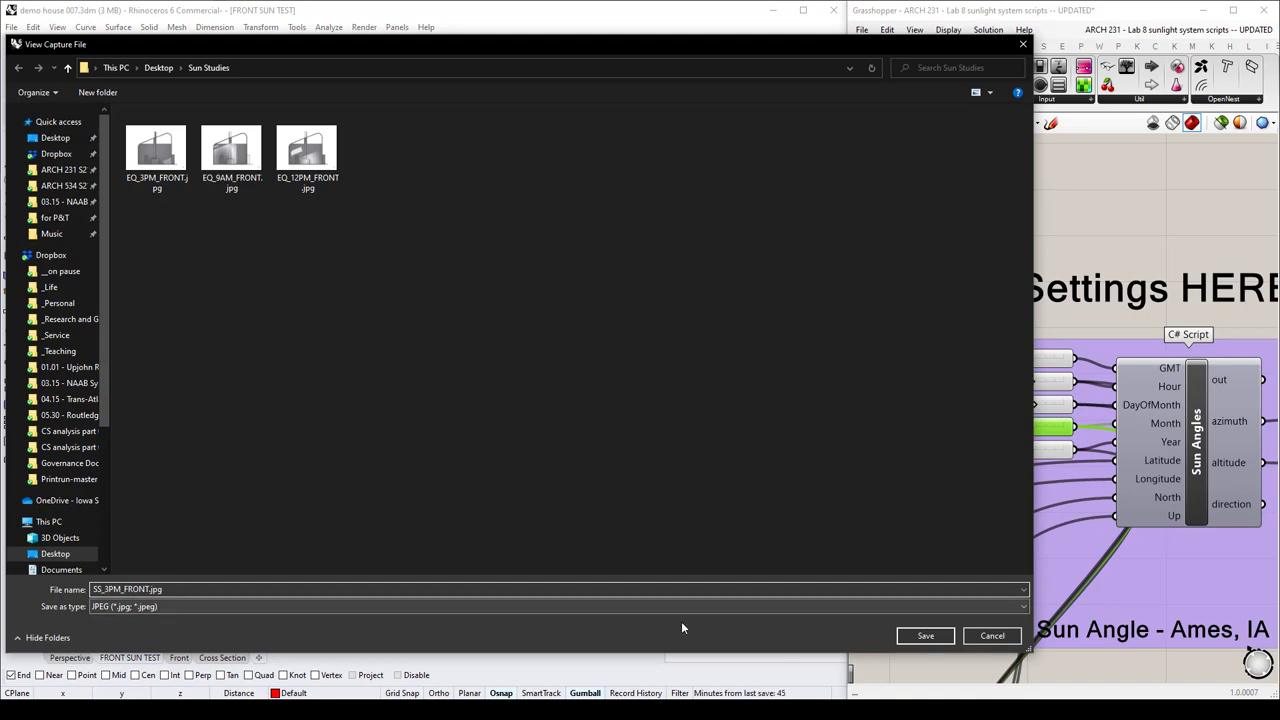
left_click(926, 636)
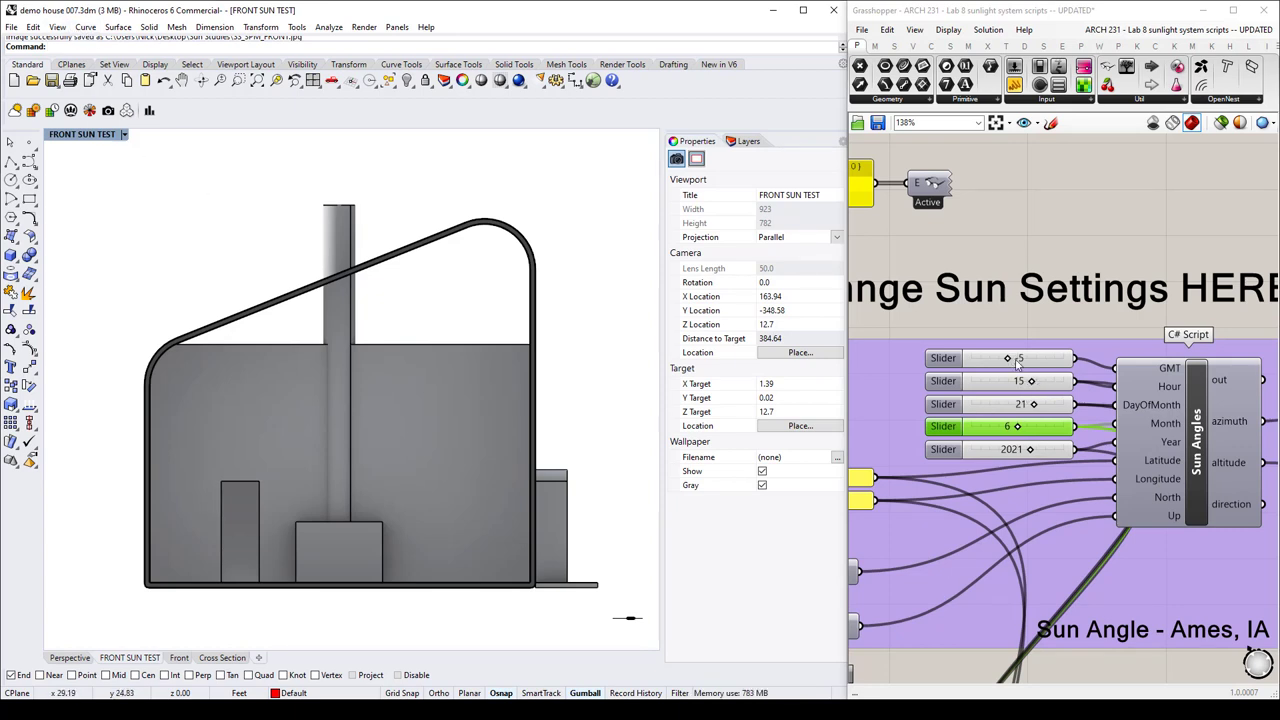
Set the Grasshopper Hour slider to 12.
double_click(1006, 384)
type("12")
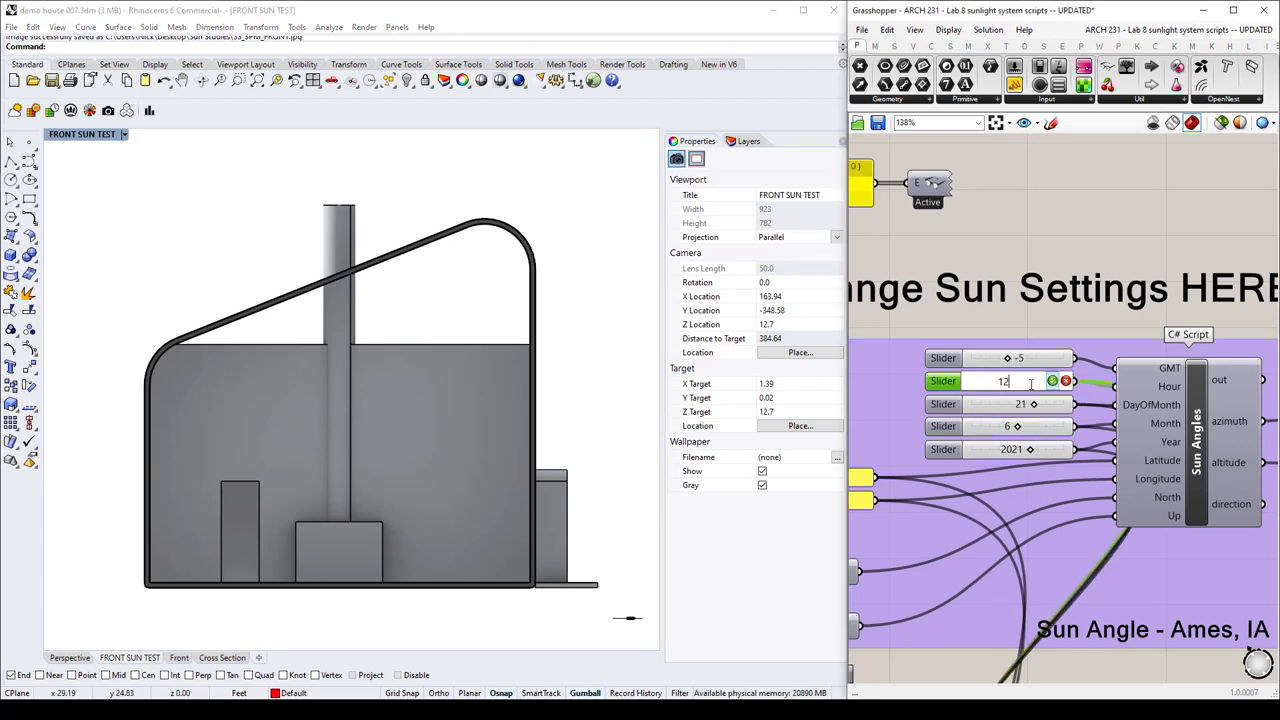
left_click(1054, 382)
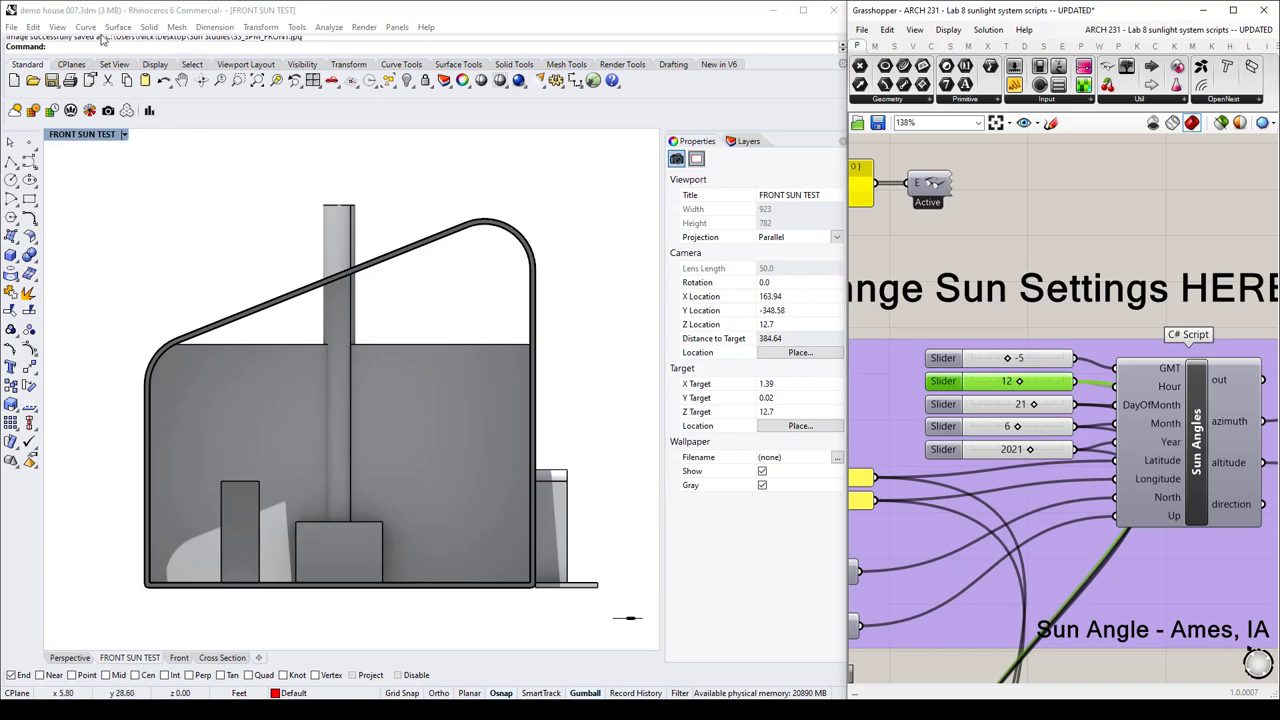
Capture the noon front view and save it as SS_12PM_FRONT.jpg.
left_click(60, 28)
mouse_move(200, 184)
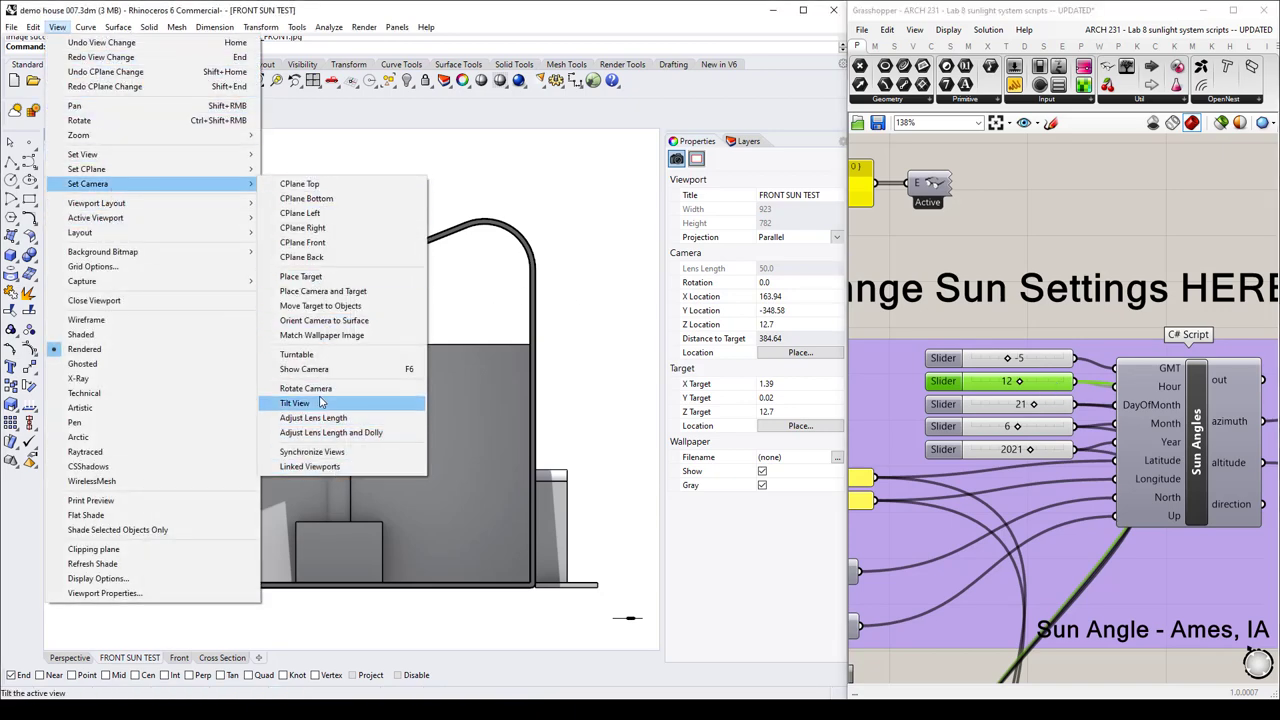
mouse_move(192, 281)
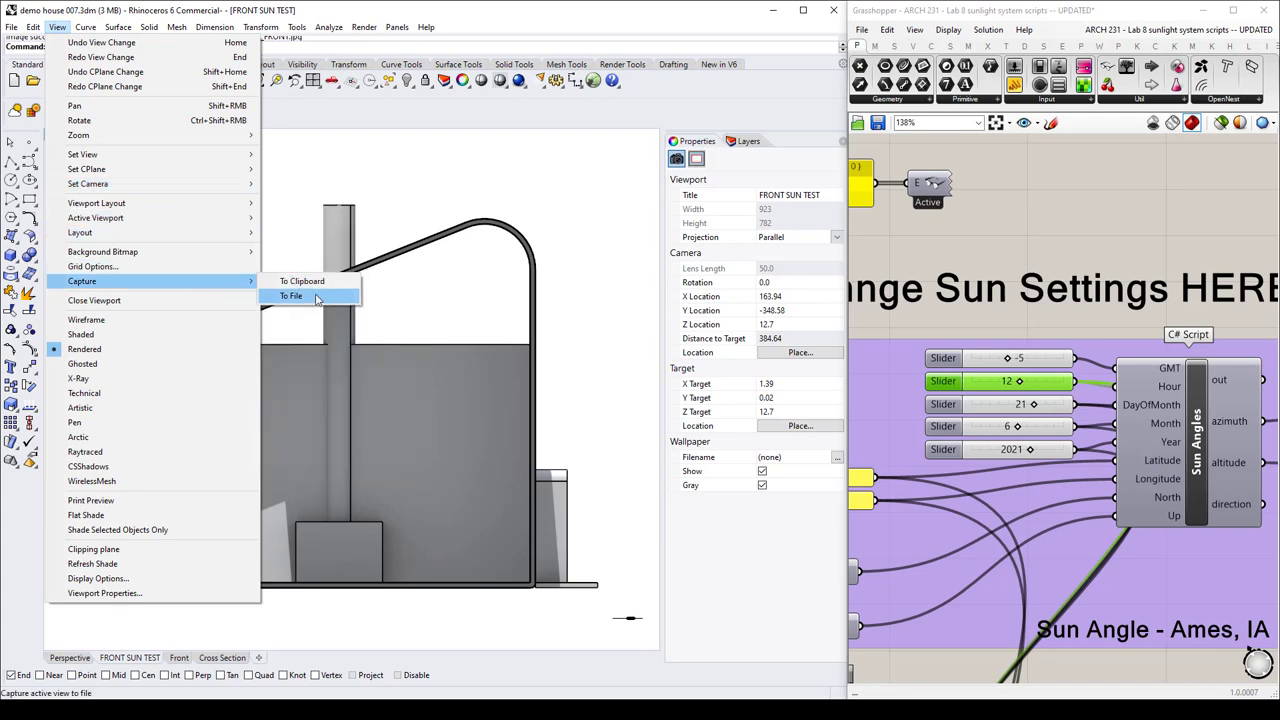
left_click(300, 296)
left_click(622, 535)
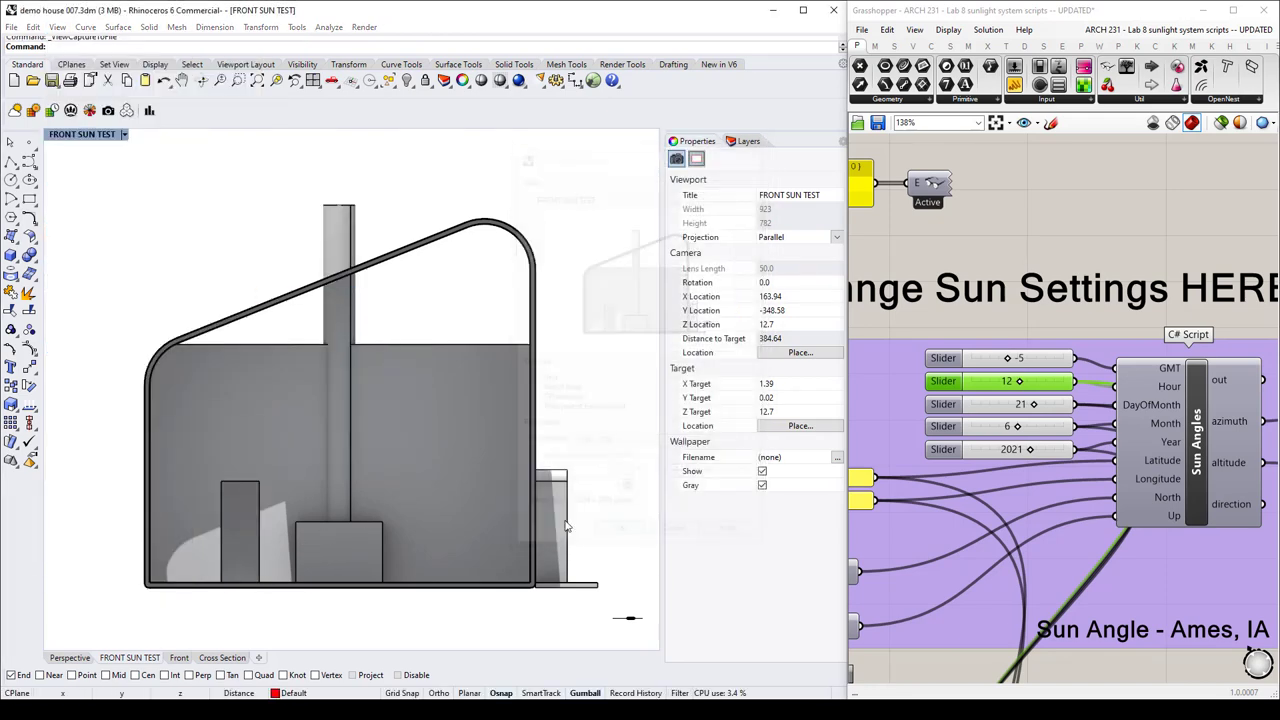
left_click(105, 589)
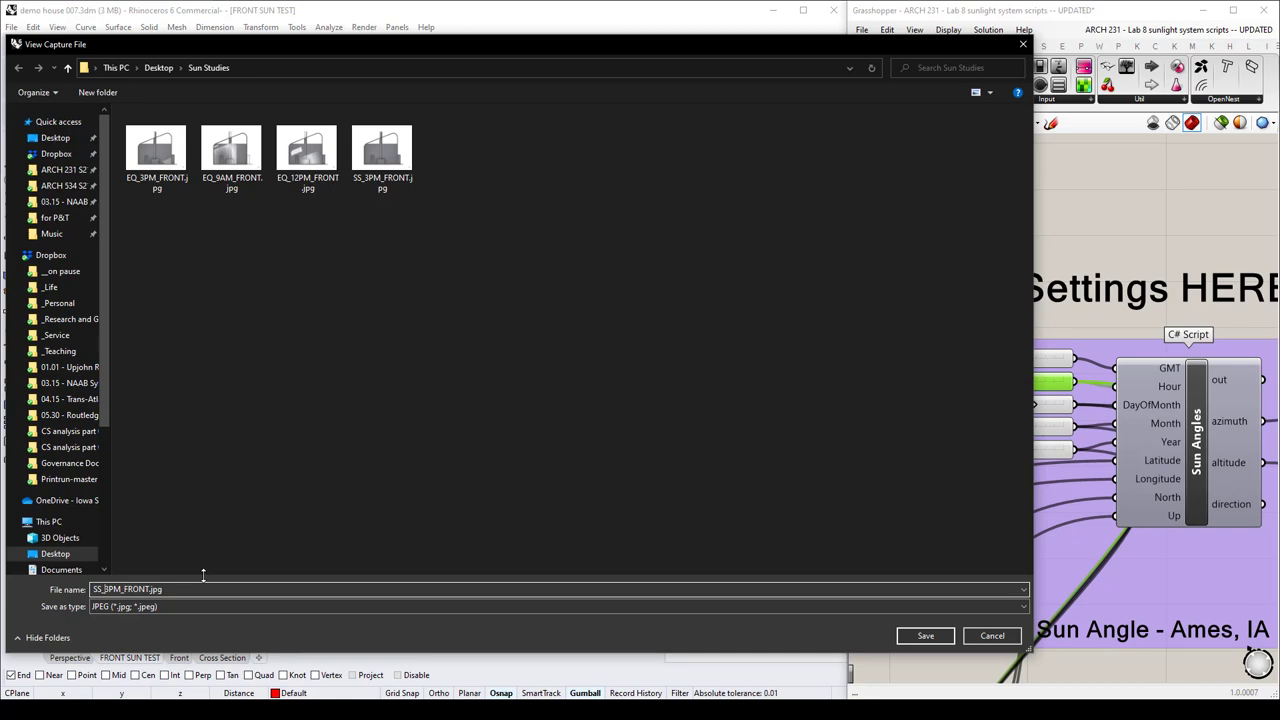
type("12")
left_click(955, 636)
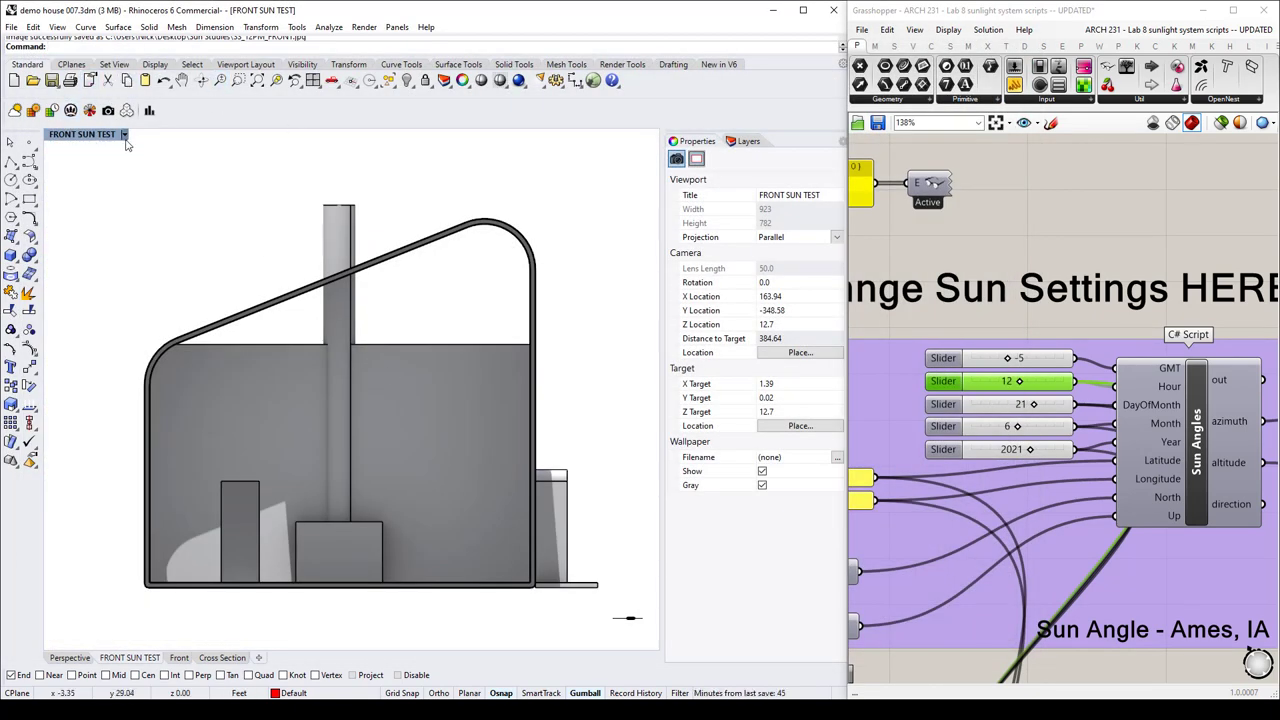
Set the Grasshopper sun Hour value back to 9.
double_click(993, 388)
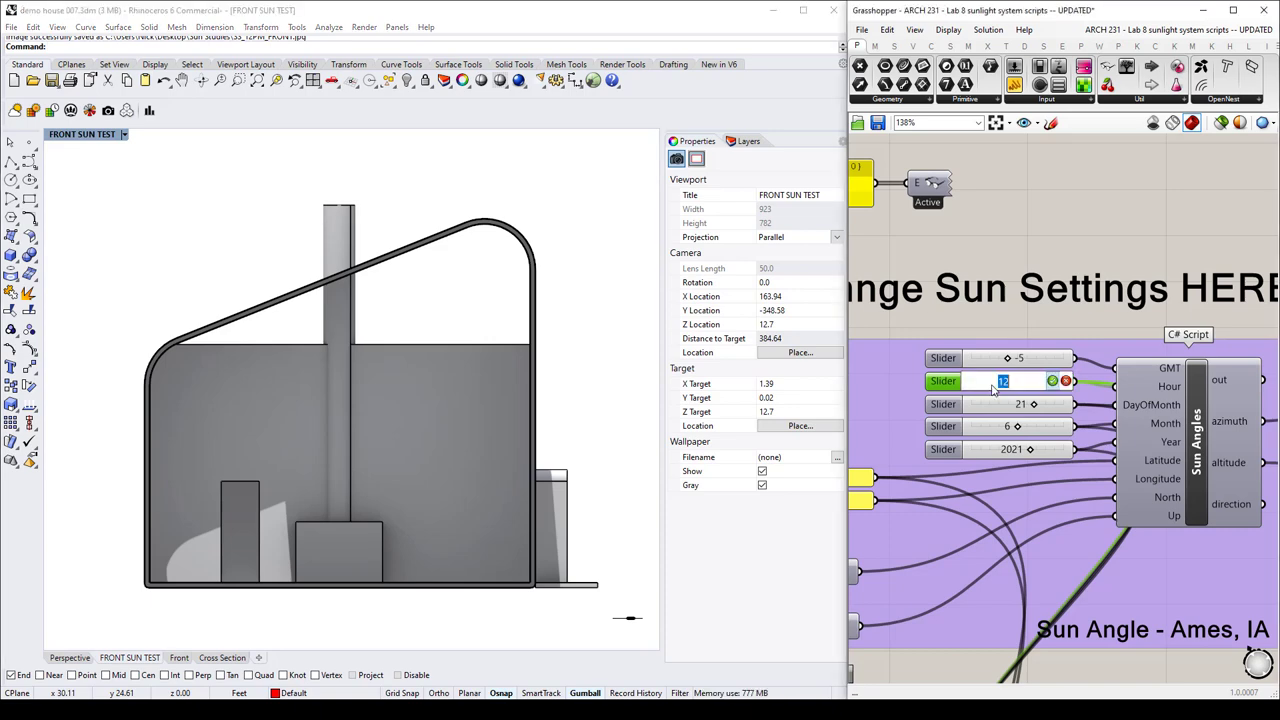
type("9")
left_click(1052, 381)
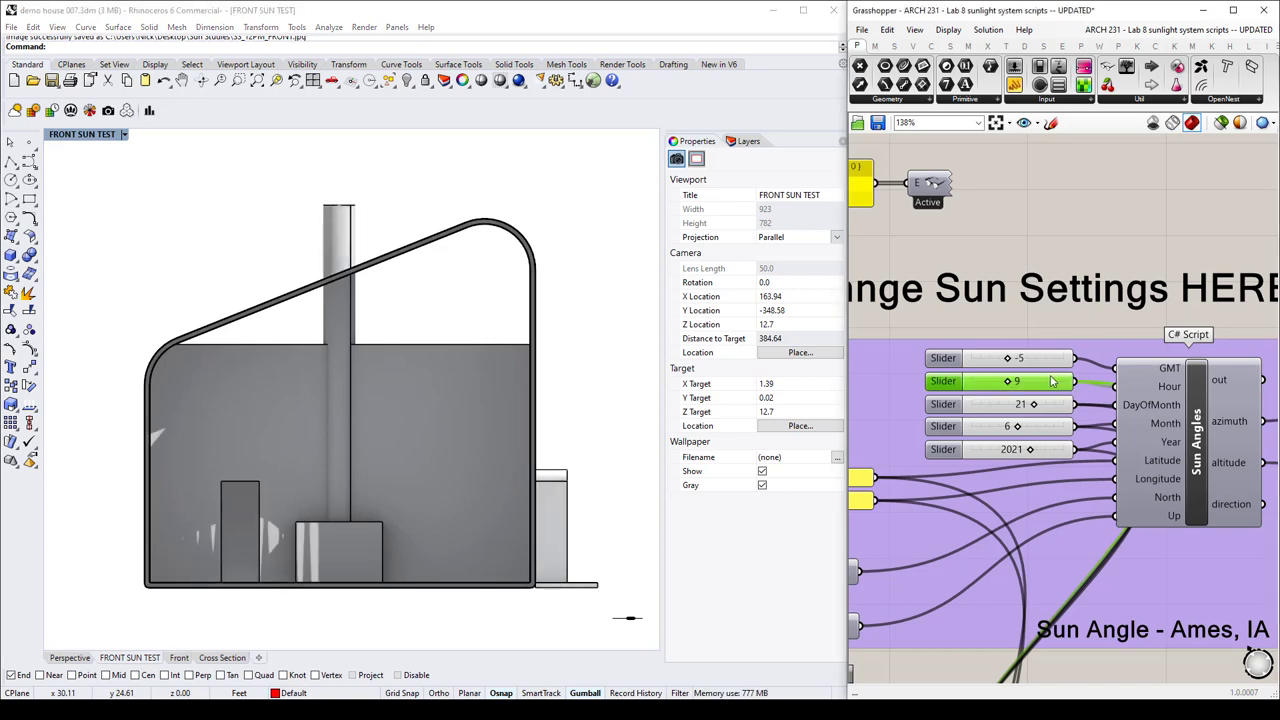
Capture the front view to file as SS_9AM_FRONT.jpg in Sun Studies.
left_click(58, 27)
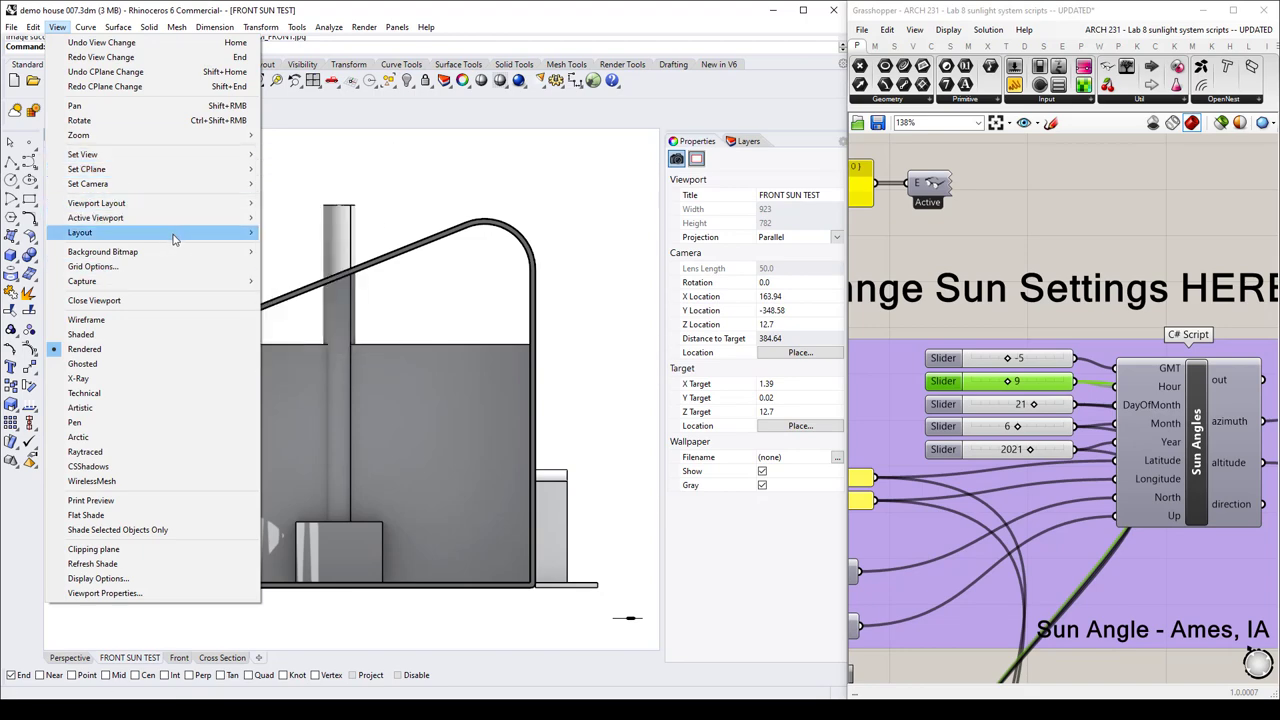
mouse_move(150, 281)
left_click(300, 292)
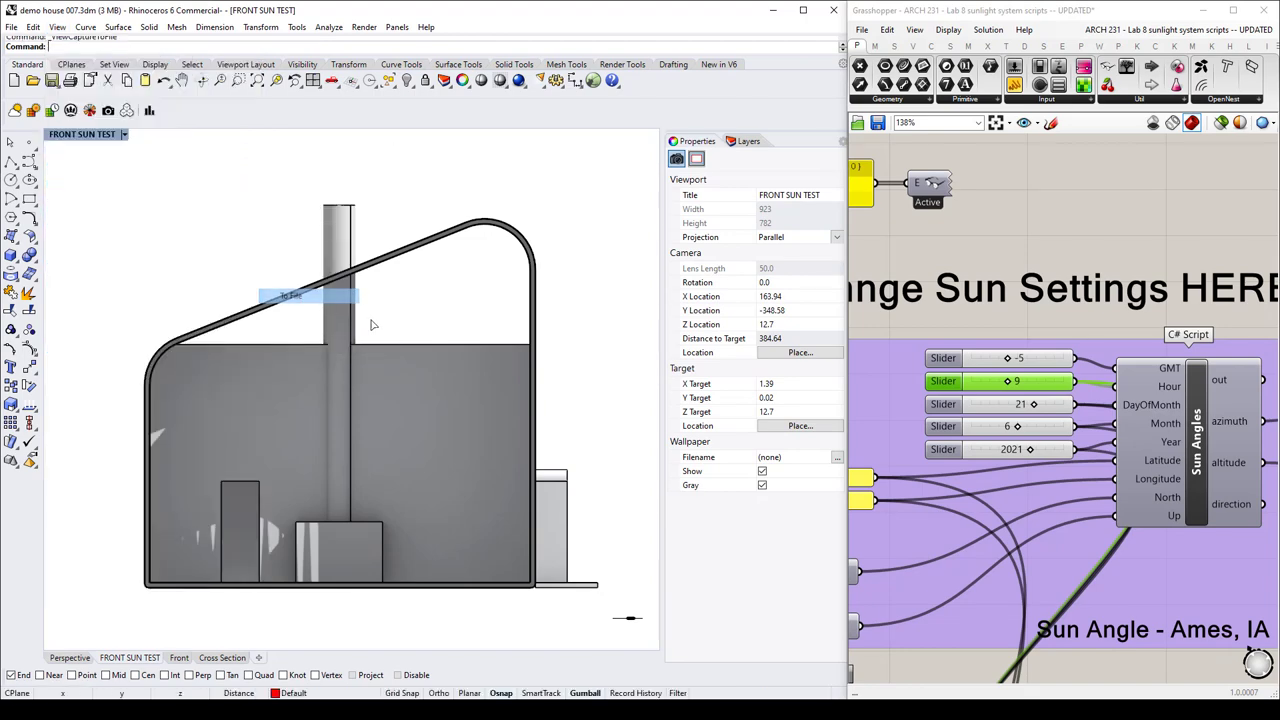
left_click(620, 537)
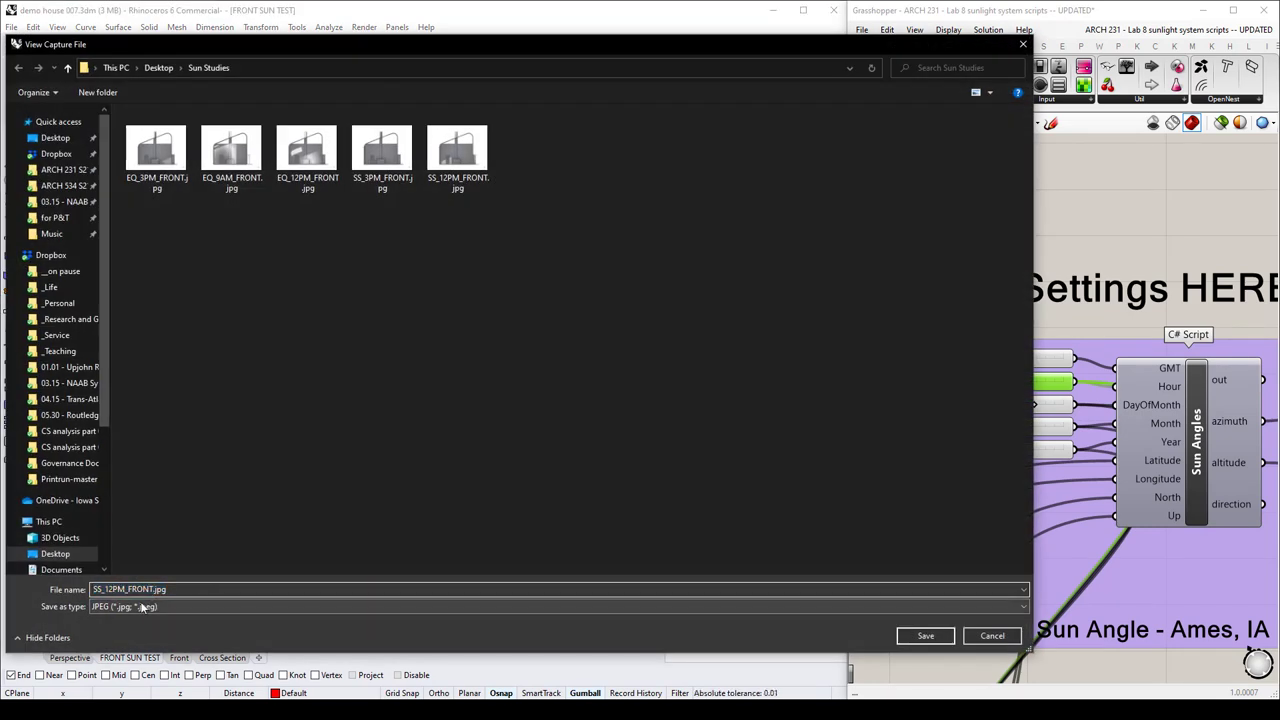
key("BackSpace")
key("BackSpace")
type("A")
left_click(930, 636)
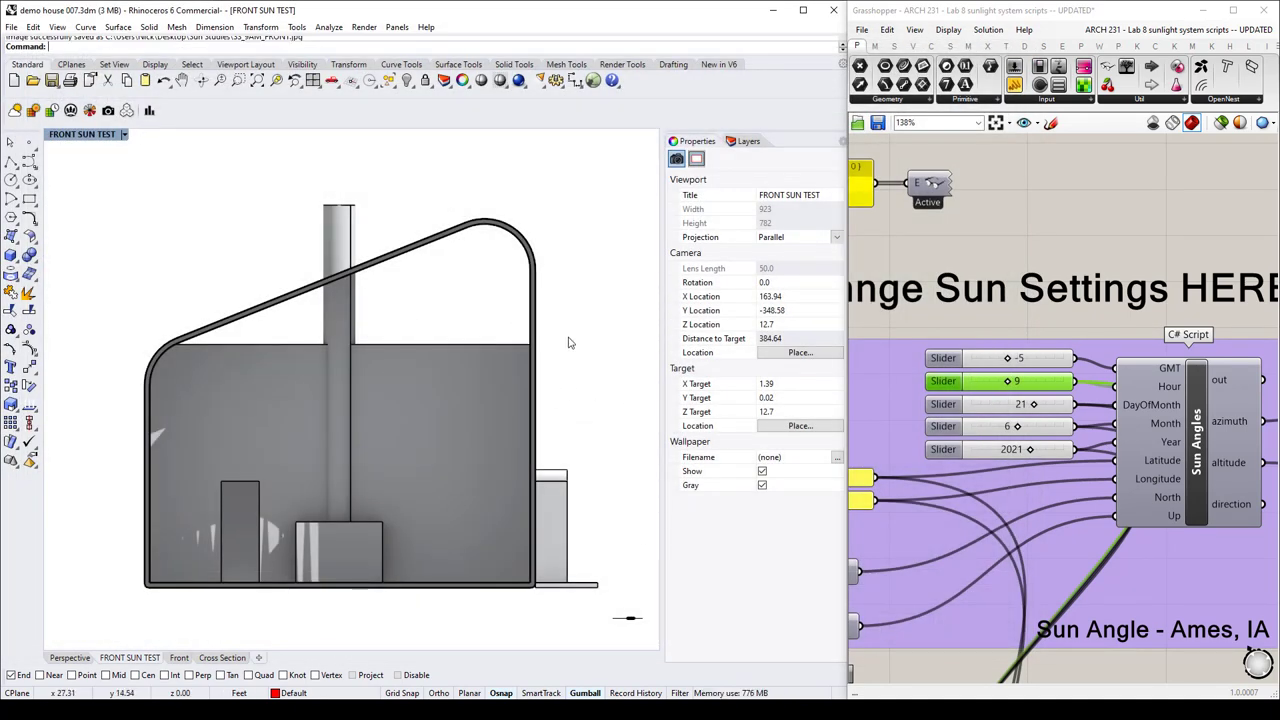
Set the sun Month value to 12 for the winter solstice.
double_click(1003, 427)
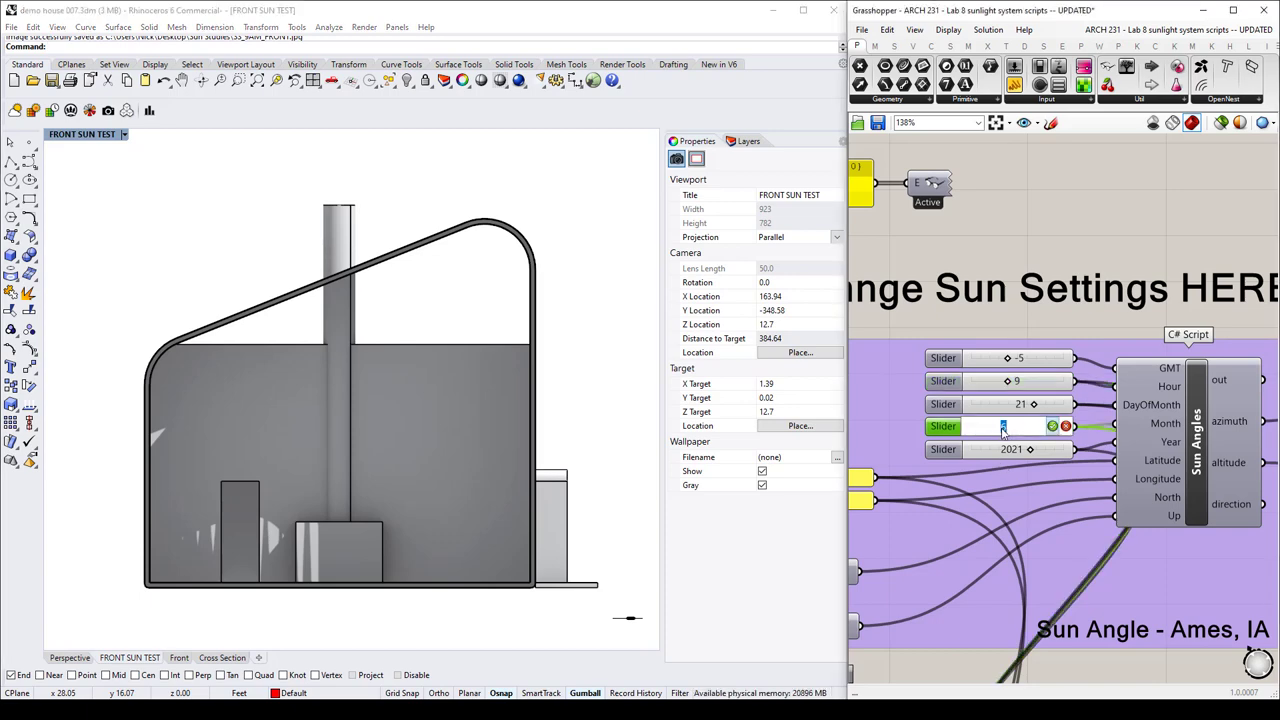
type("12")
left_click(1052, 427)
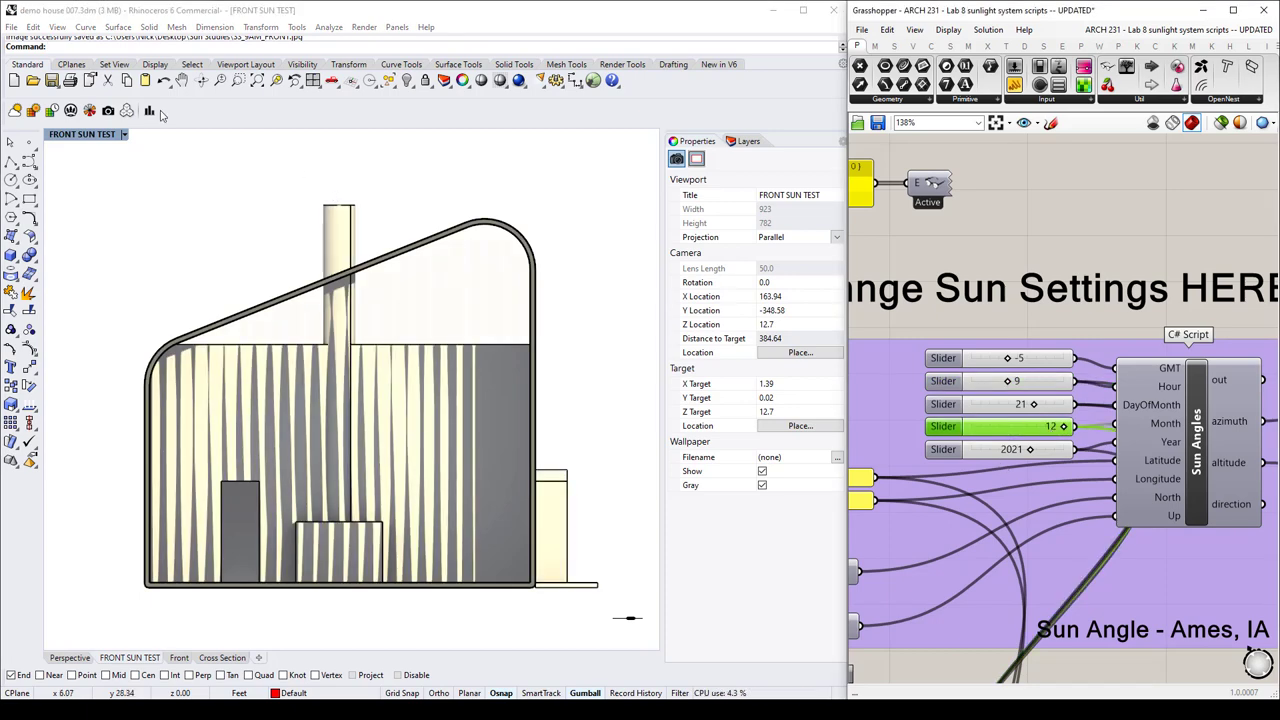
Capture the front view at 1024 x 768 and save it as WS_9AM_FRONT.jpg.
left_click(58, 27)
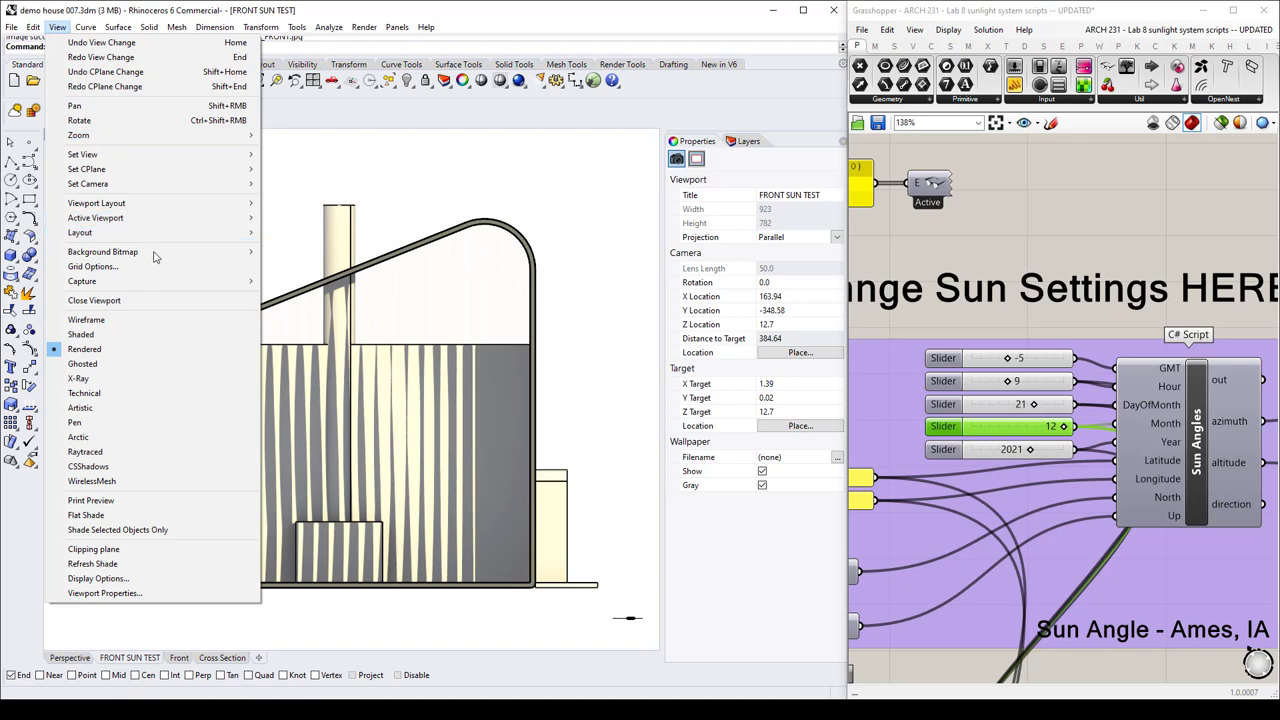
mouse_move(160, 277)
left_click(290, 295)
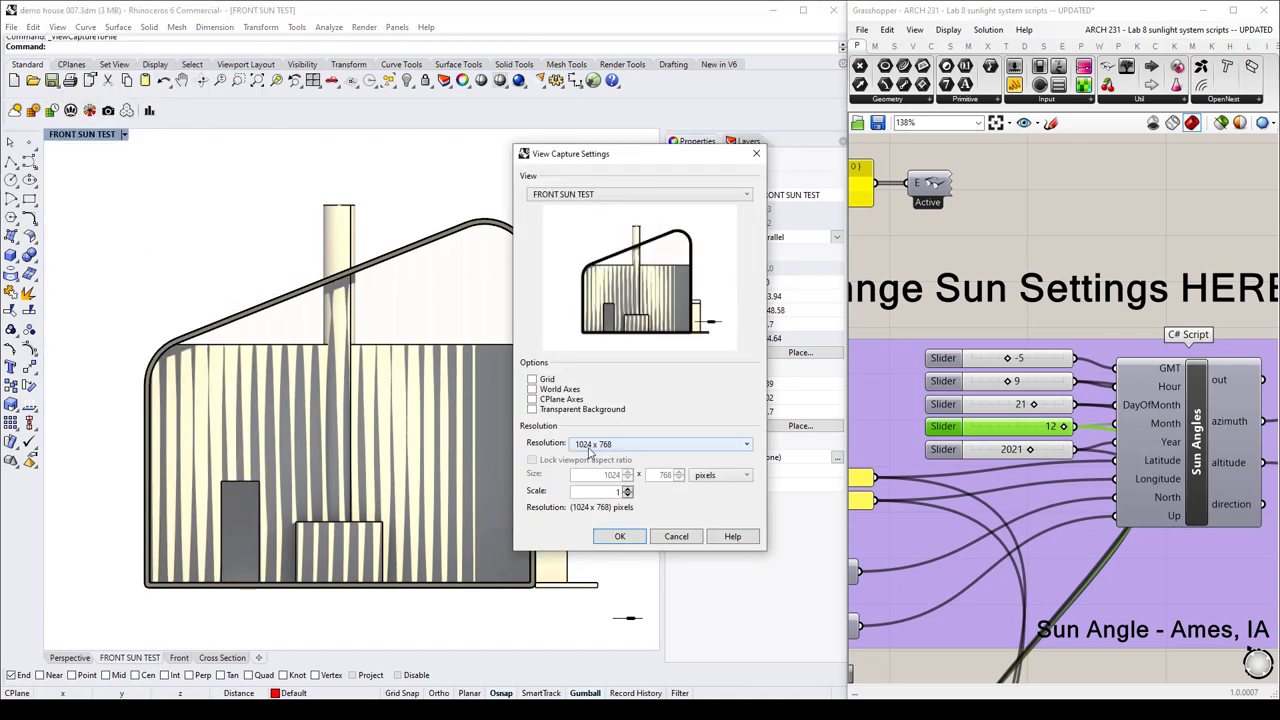
left_click(640, 536)
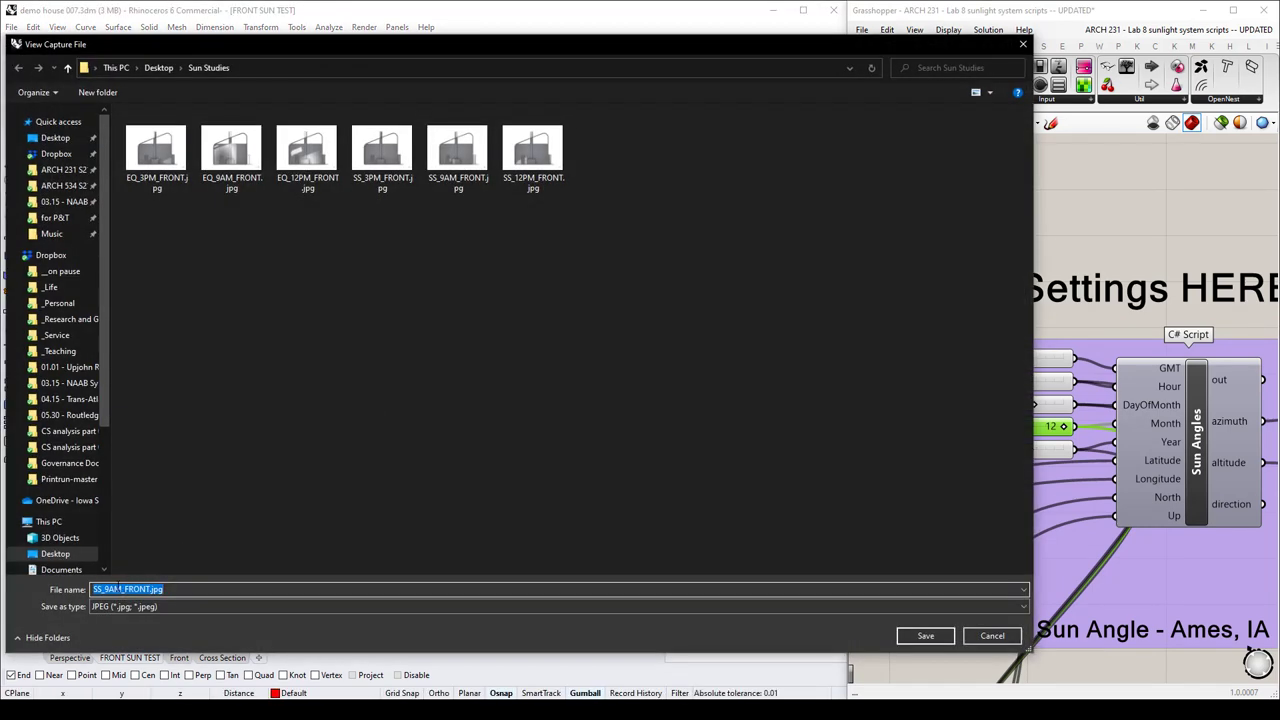
left_click(97, 589)
left_click_drag(106, 589, 118, 589)
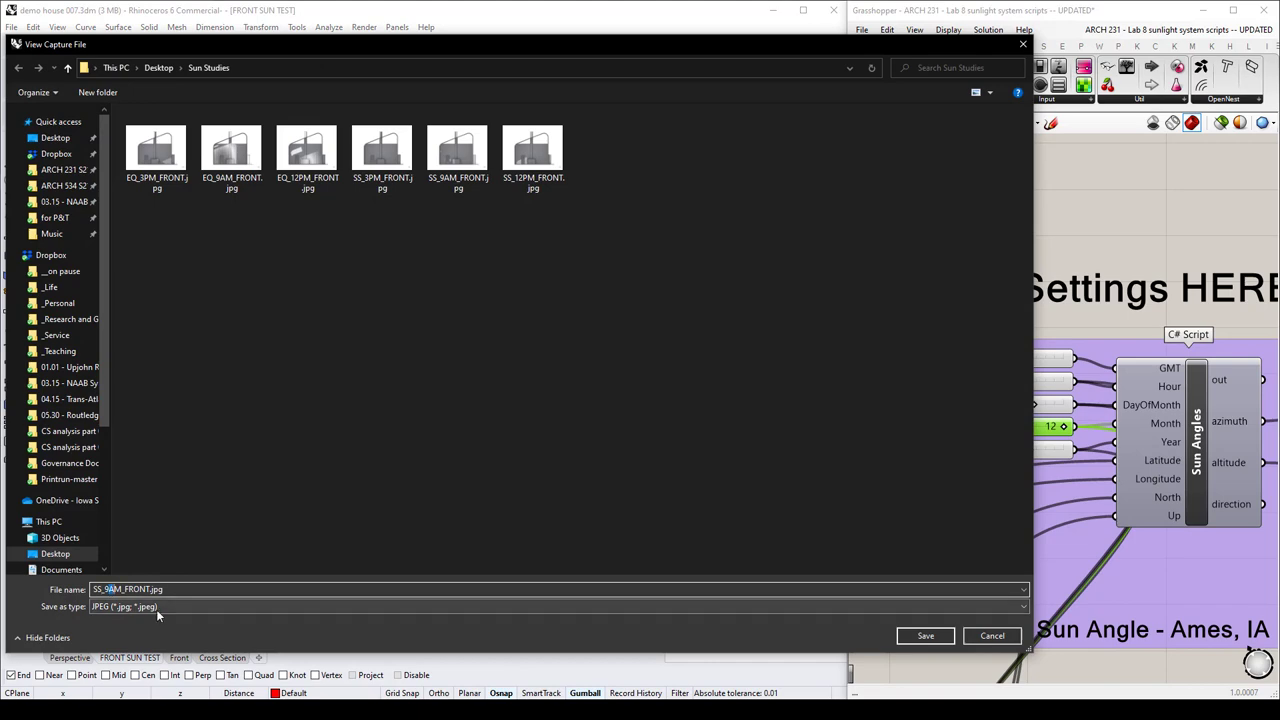
left_click(100, 589)
key("BackSpace")
type("W")
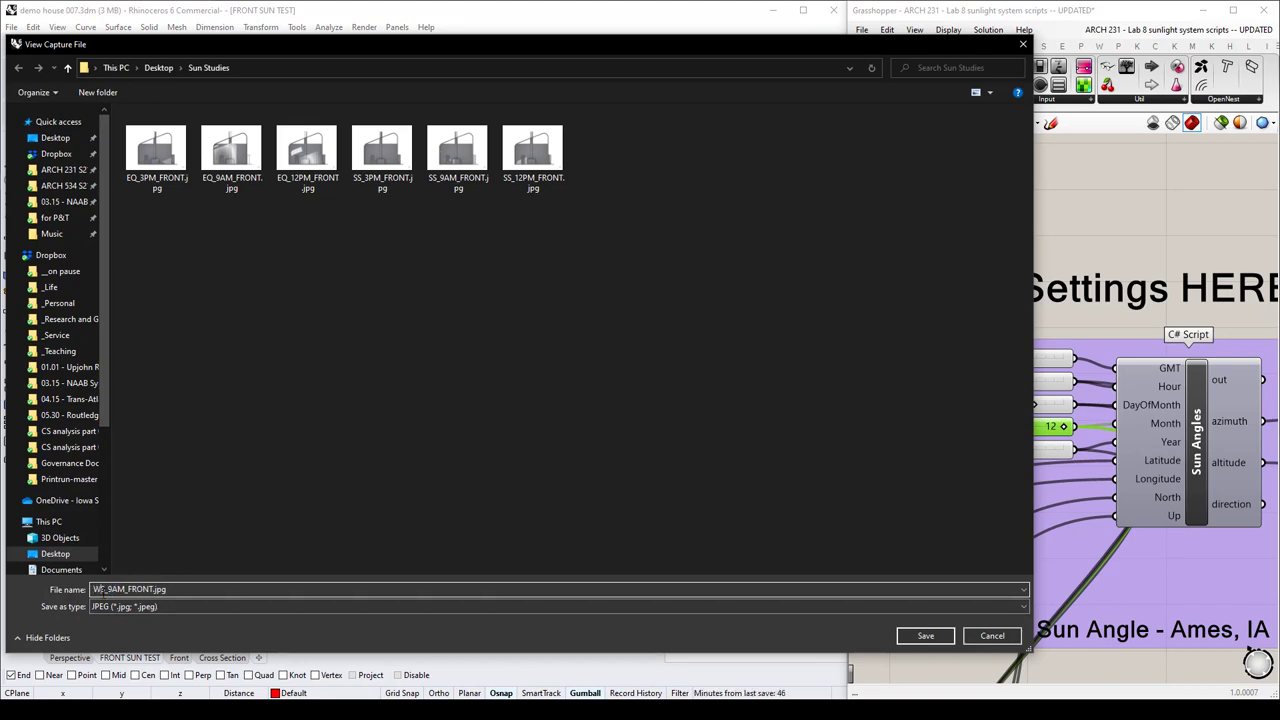
left_click(924, 638)
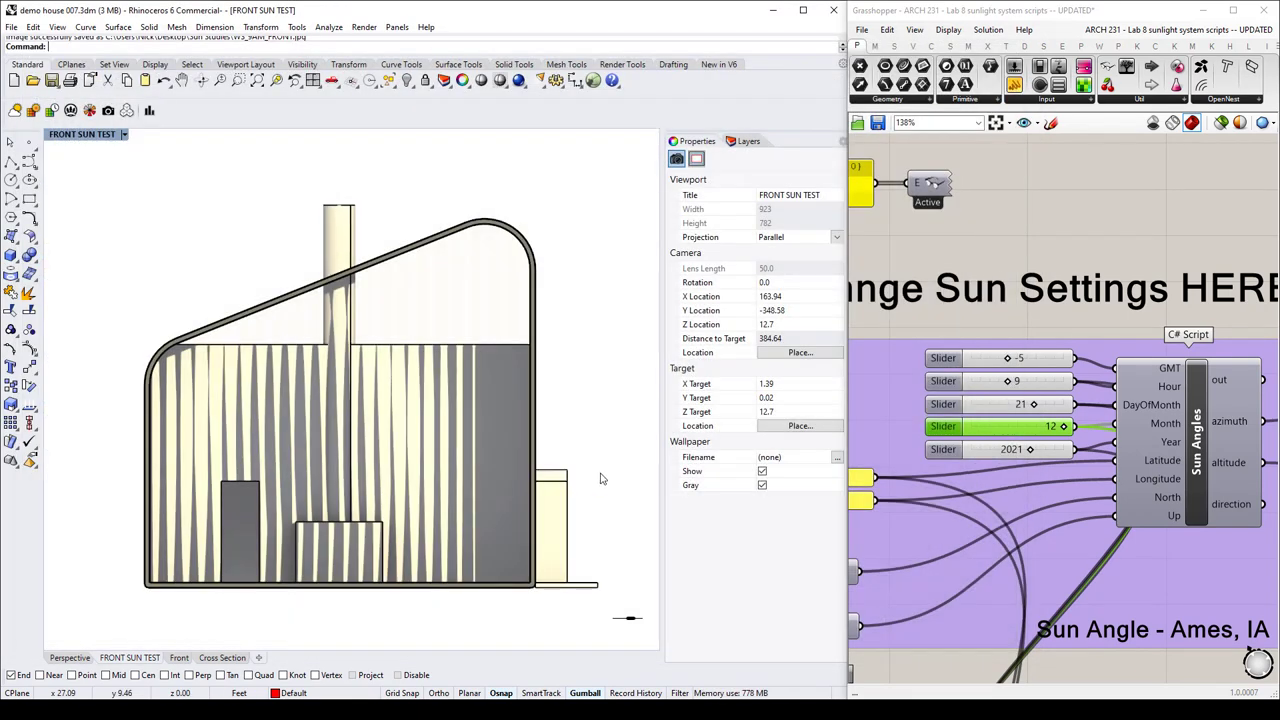
Set Hour to 12 and save the front view capture as WS_12PM_FRONT.jpg.
double_click(993, 384)
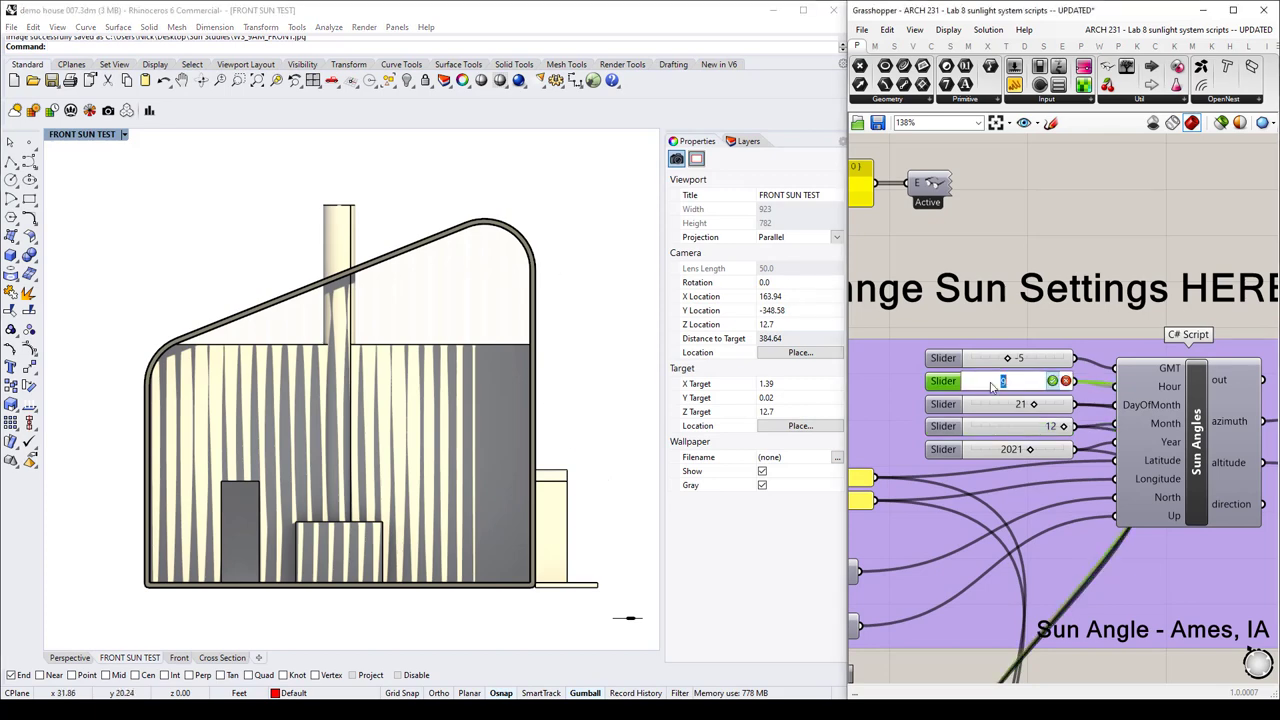
type("12")
key("Return")
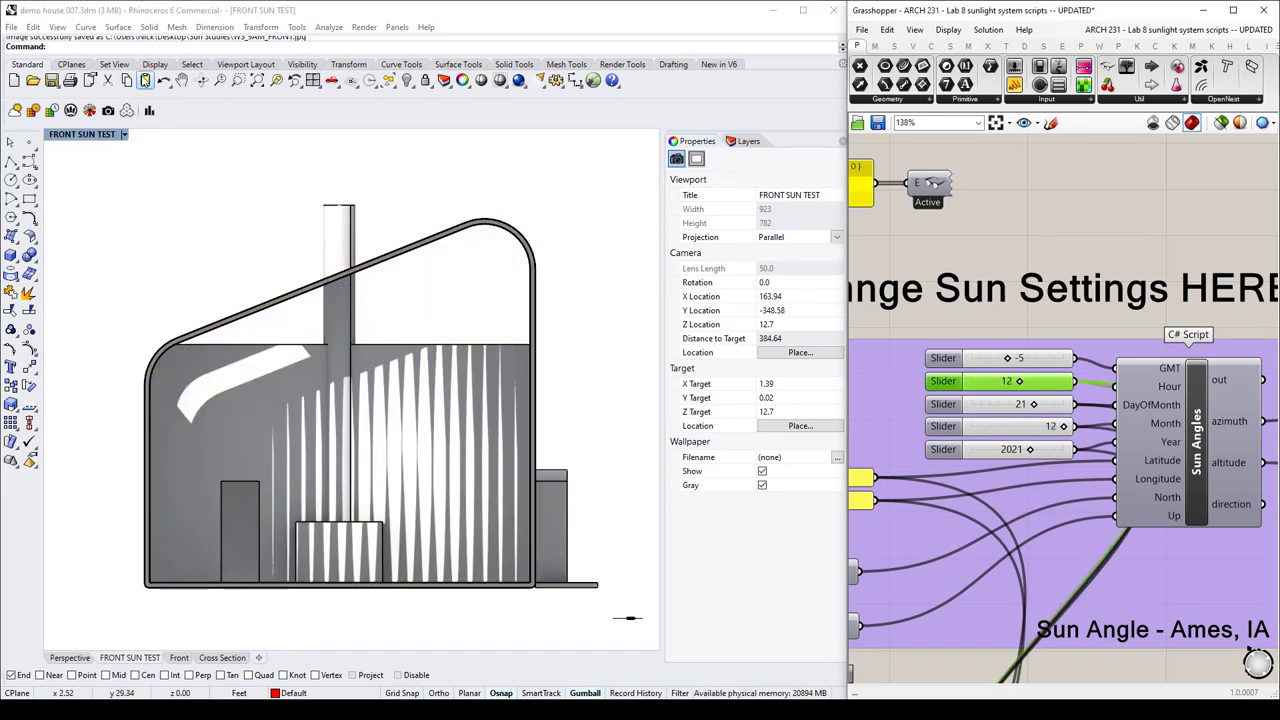
left_click(57, 27)
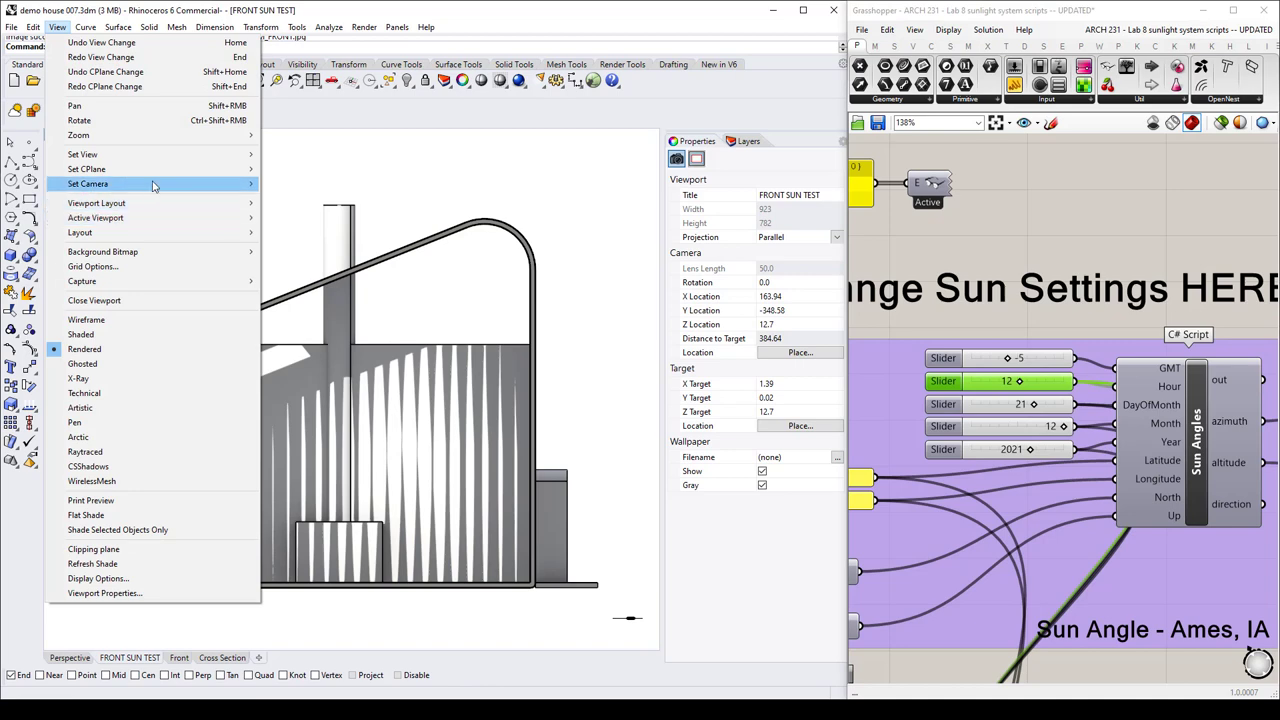
mouse_move(150, 283)
left_click(292, 295)
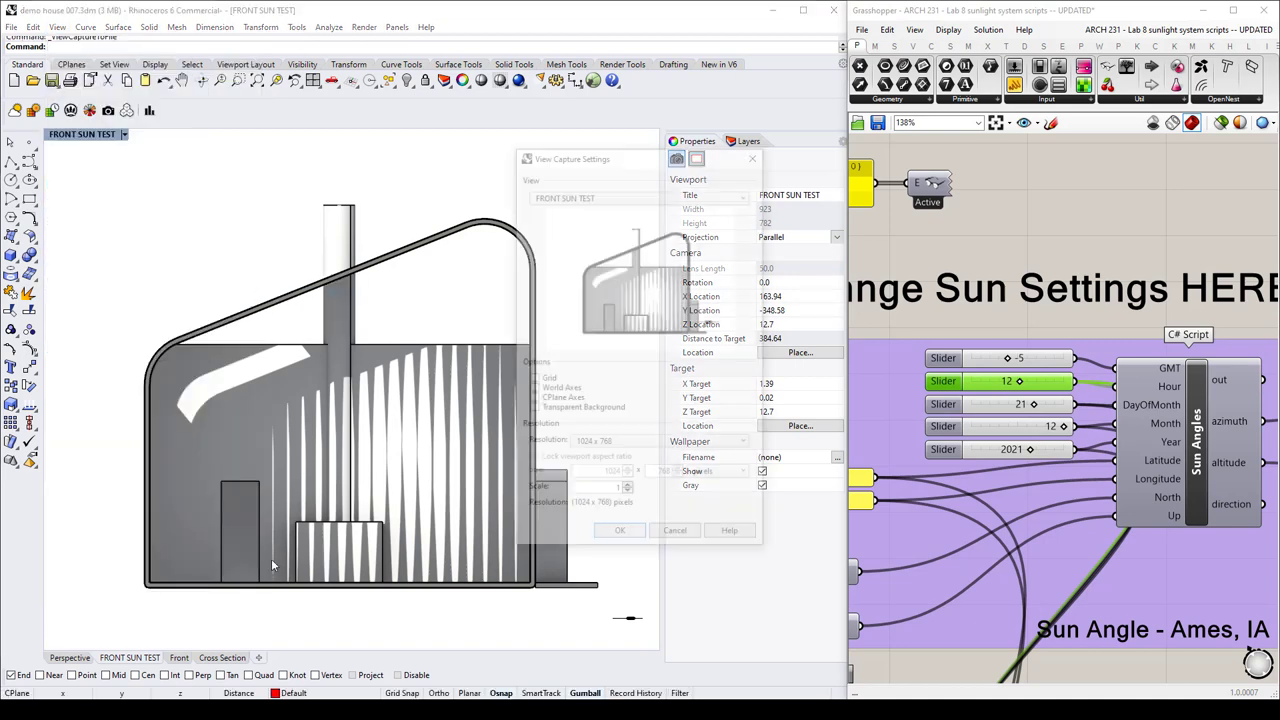
left_click(620, 536)
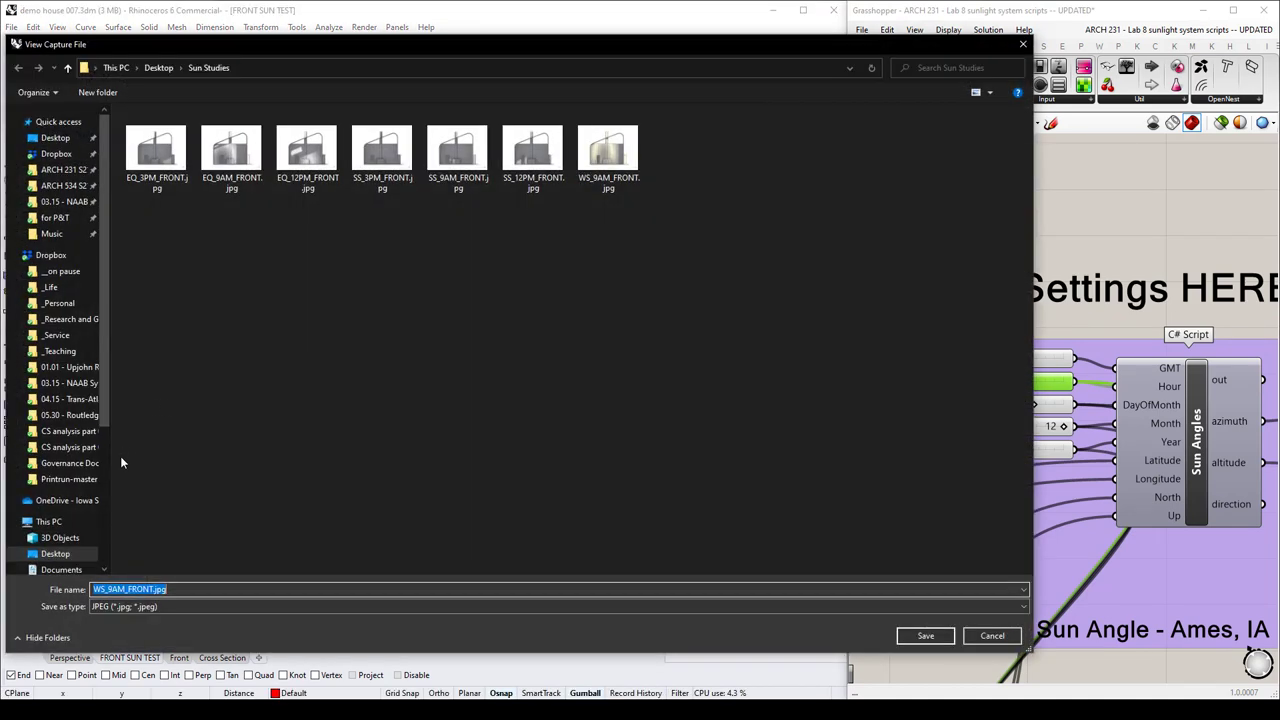
left_click(113, 589)
key("Delete")
type("12")
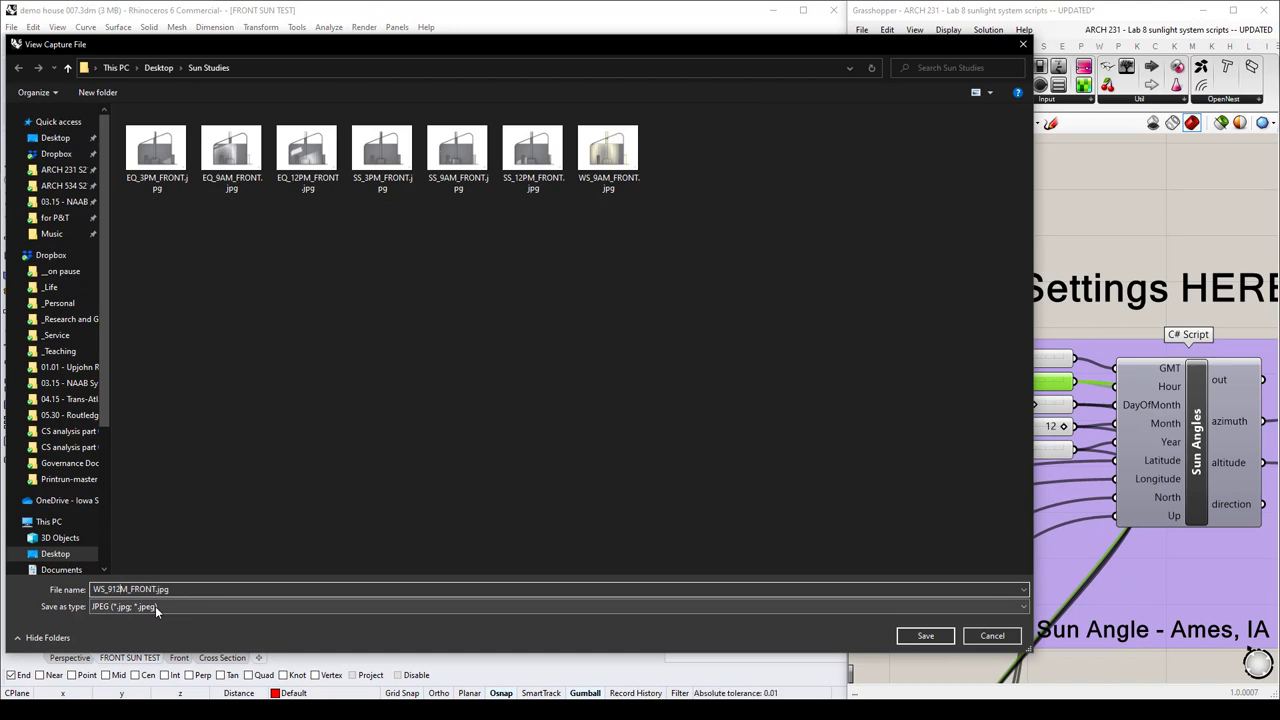
key("BackSpace")
left_click(913, 641)
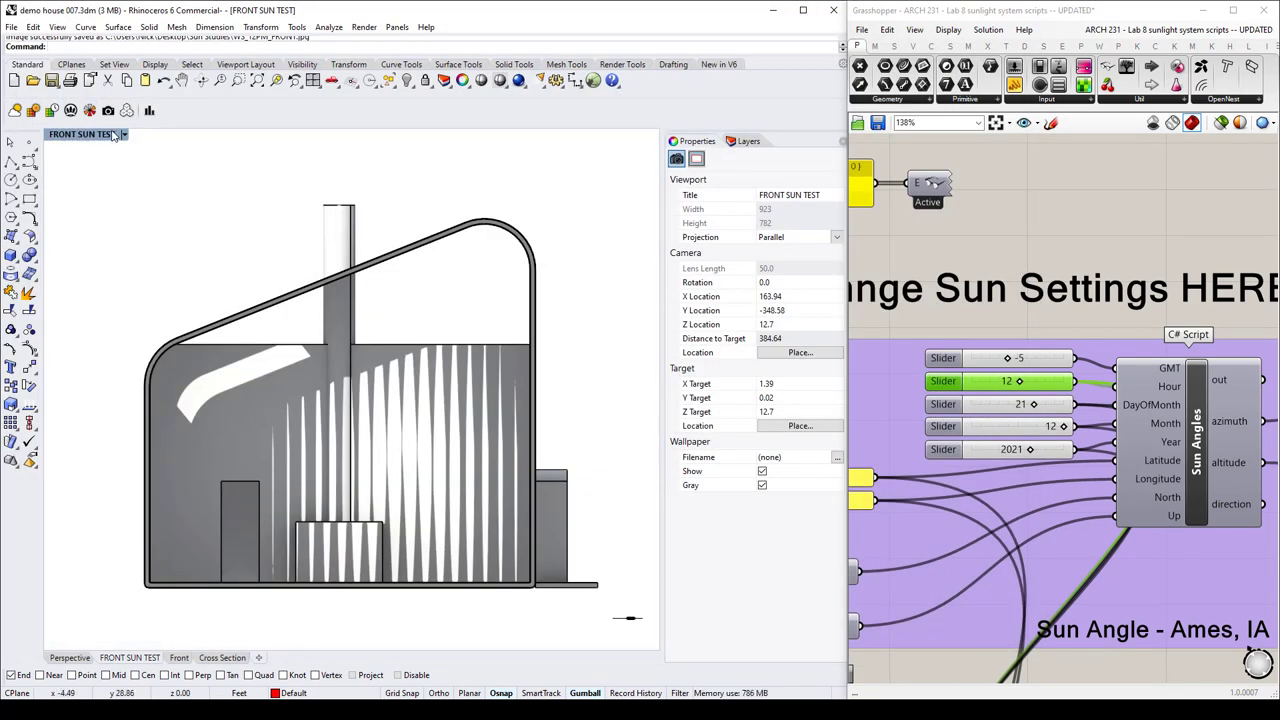
Change the Hour slider value to 3.
double_click(1001, 382)
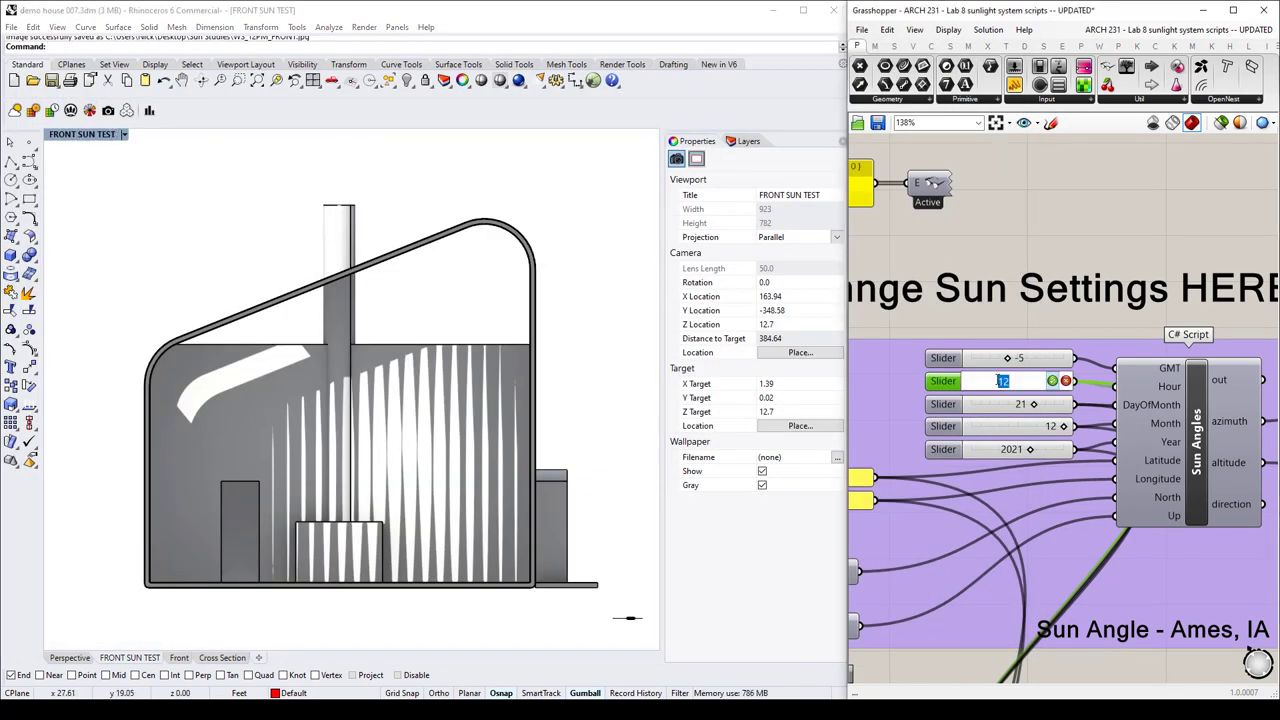
type("3")
key("Return")
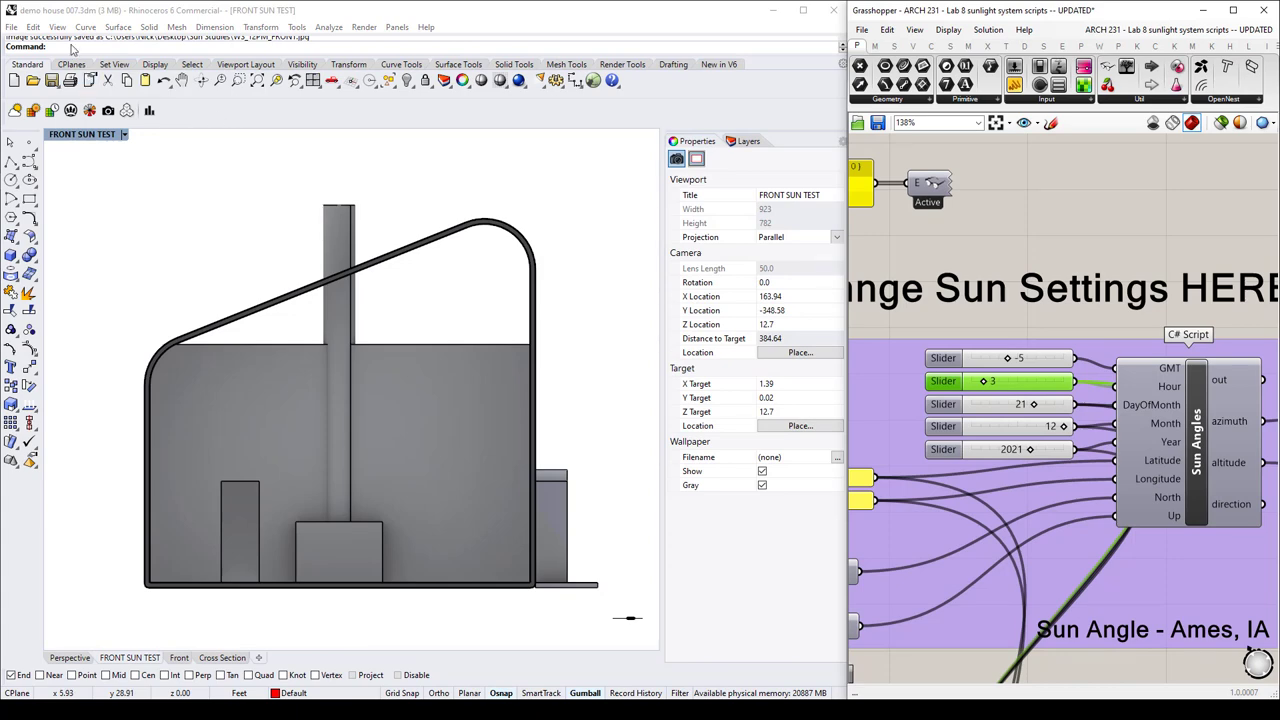
Capture the front elevation to file as WS_3PM_FRONT.jpg.
left_click(57, 27)
mouse_move(200, 281)
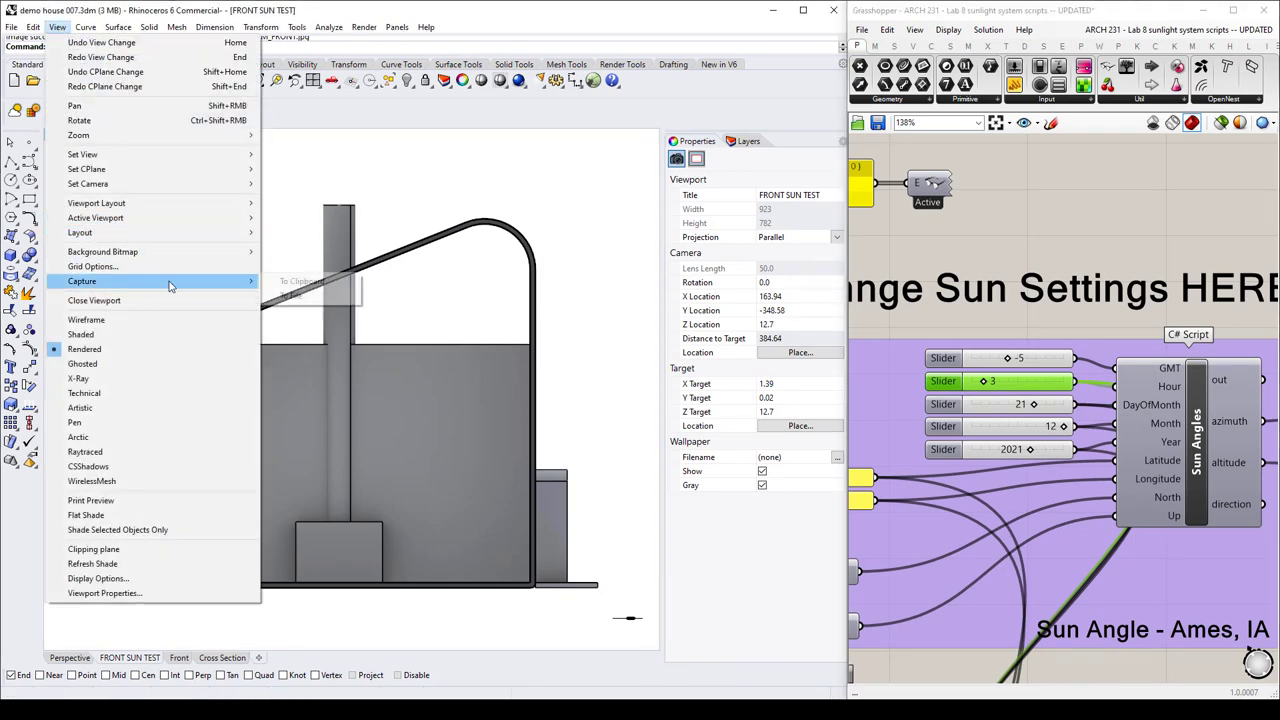
left_click(309, 301)
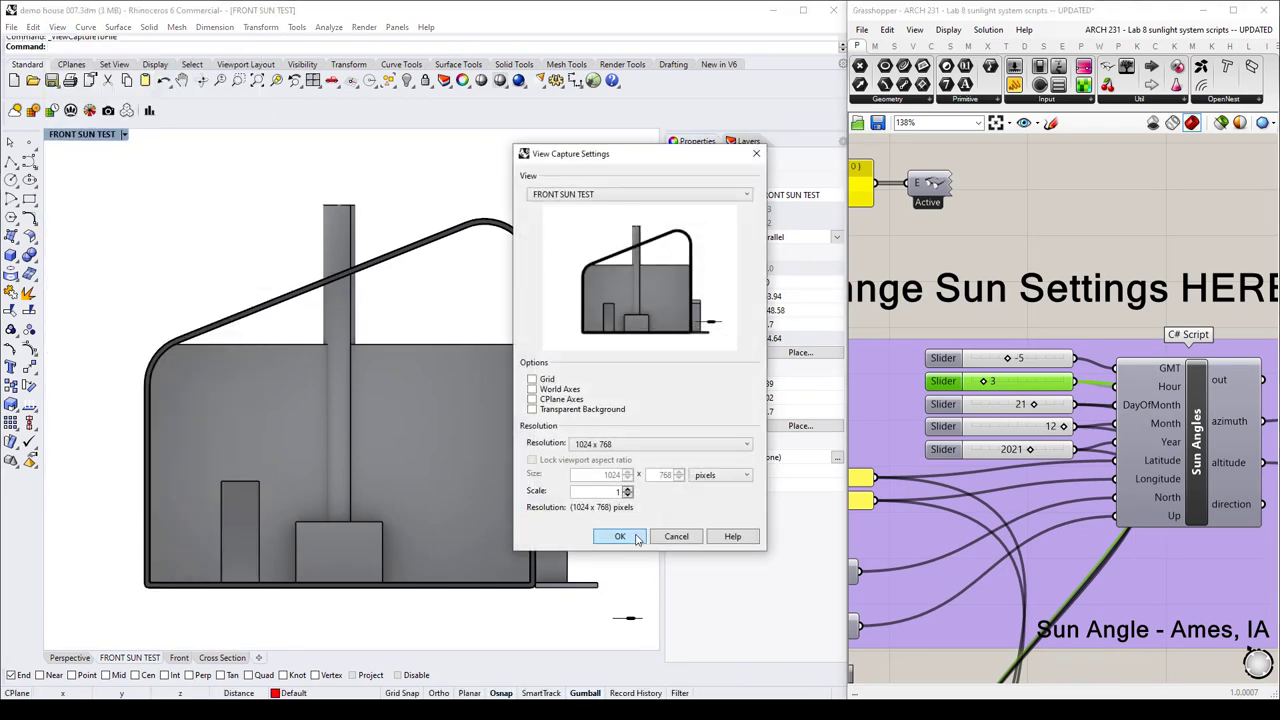
left_click(637, 539)
left_click(113, 589)
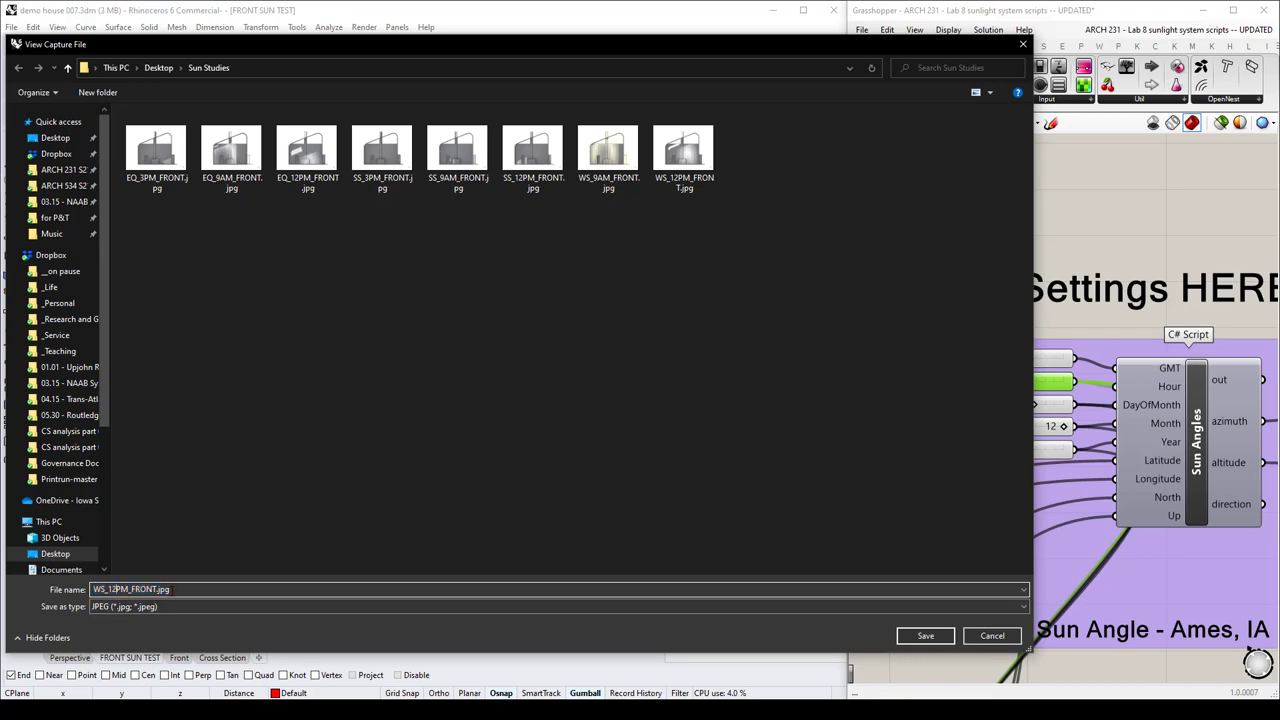
key("BackSpace")
key("BackSpace")
type("3")
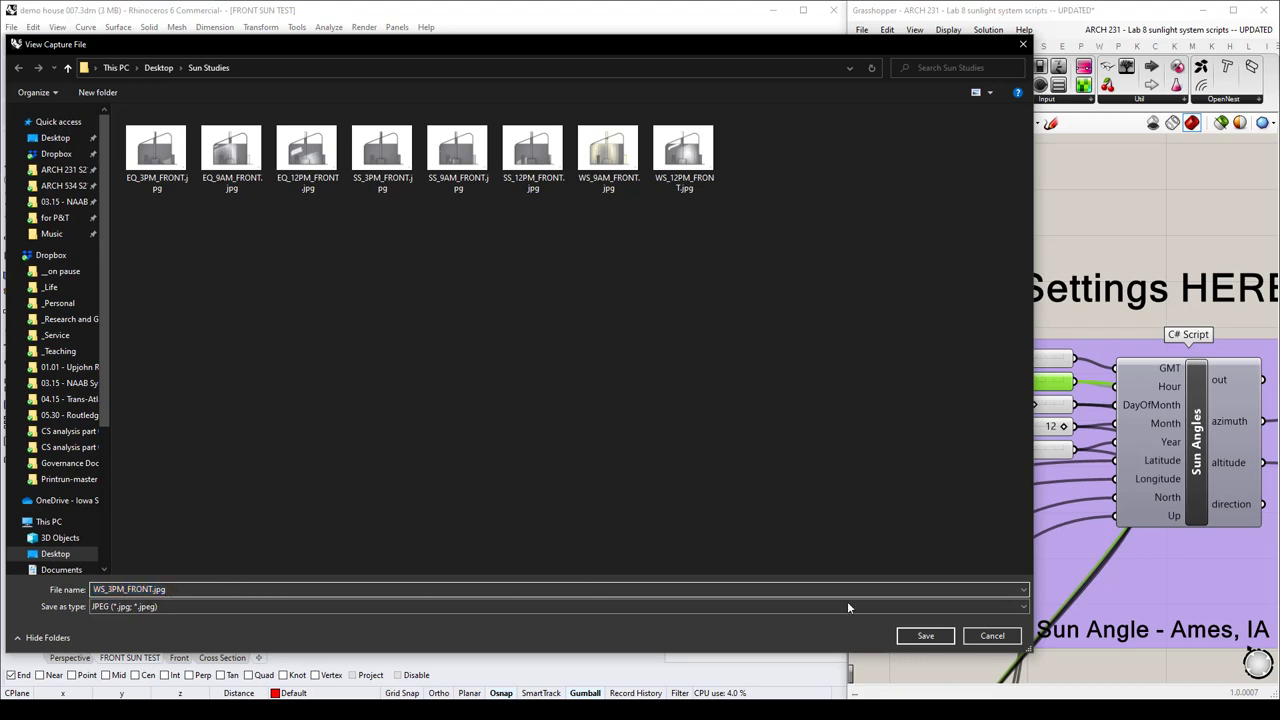
left_click(925, 636)
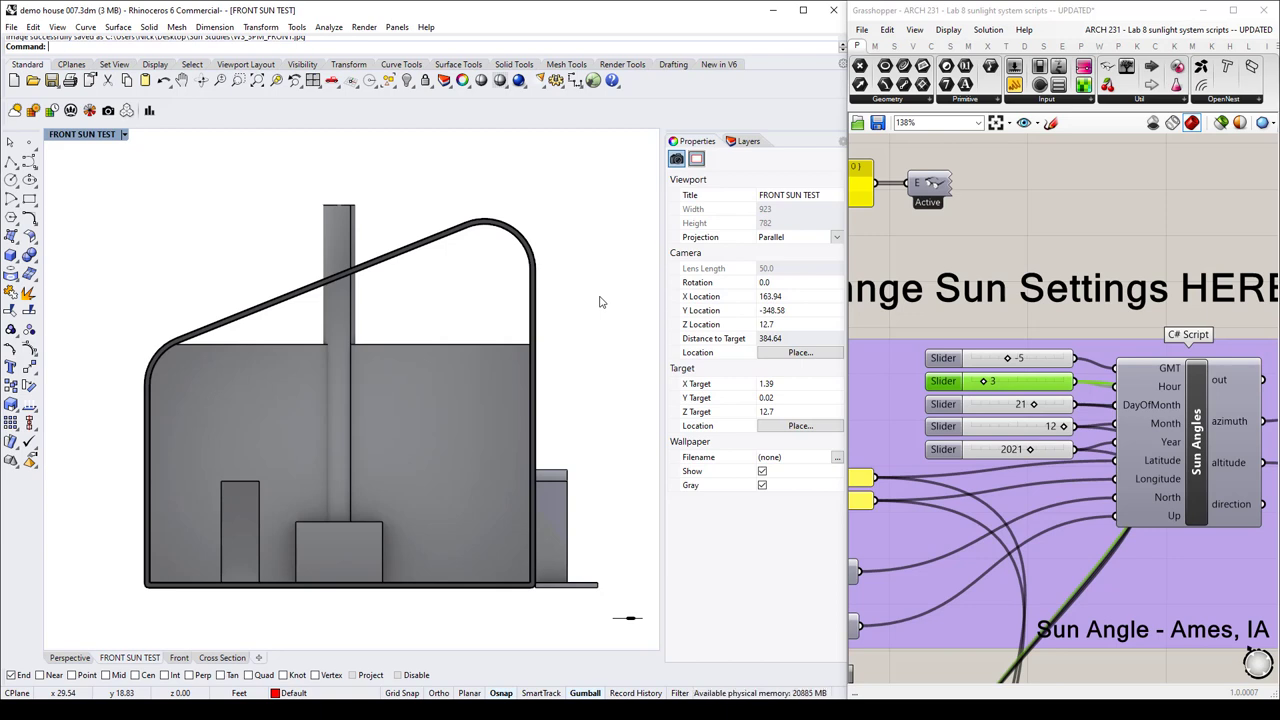
Switch the viewport to Top and reveal hidden objects with Show.
key("ctrl+F1")
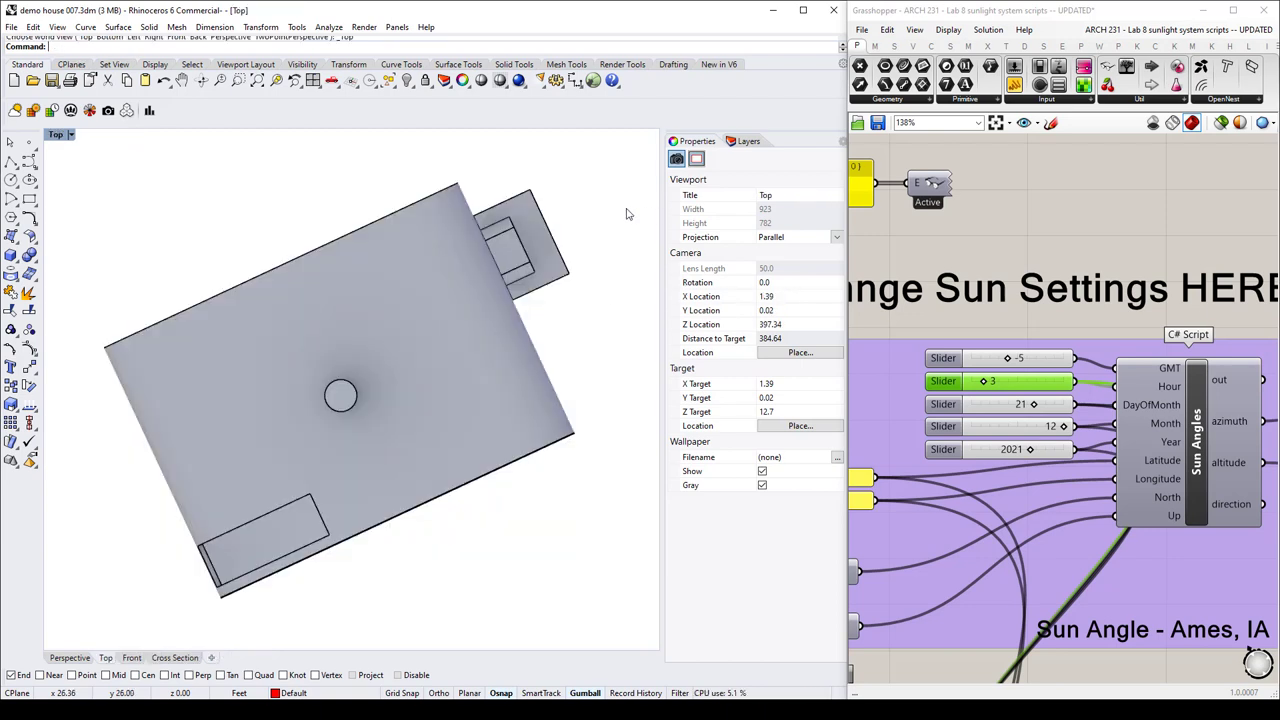
type("Show")
key("Return")
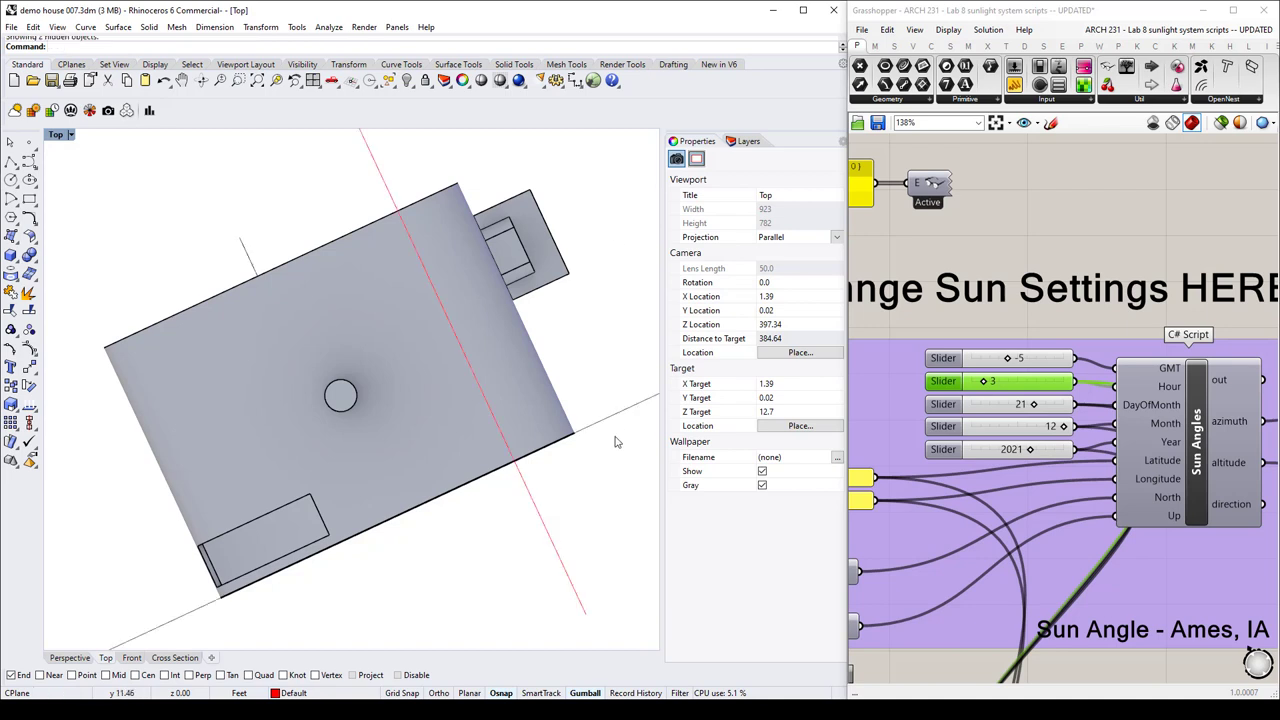
scroll(288, 234, "down", 5)
Select the PLAN CUTTING PLANE clipping plane and check which views it clips.
left_click(57, 134)
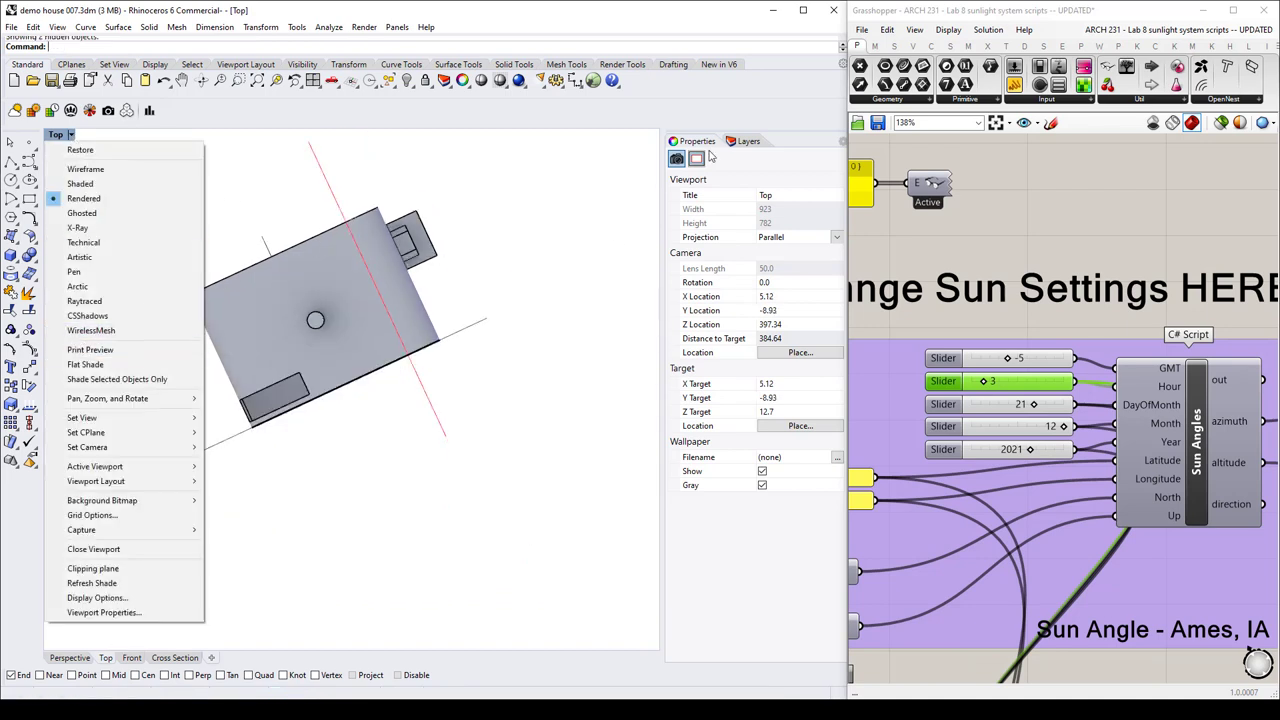
left_click(748, 141)
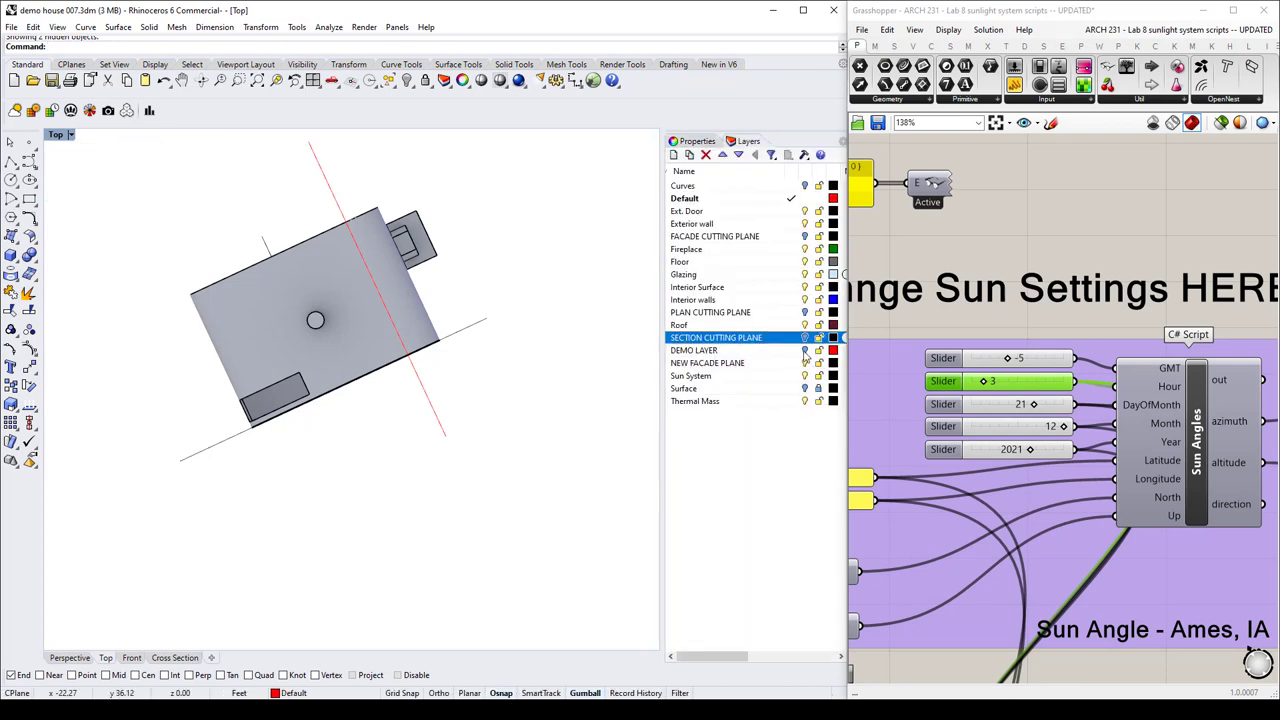
left_click(805, 312)
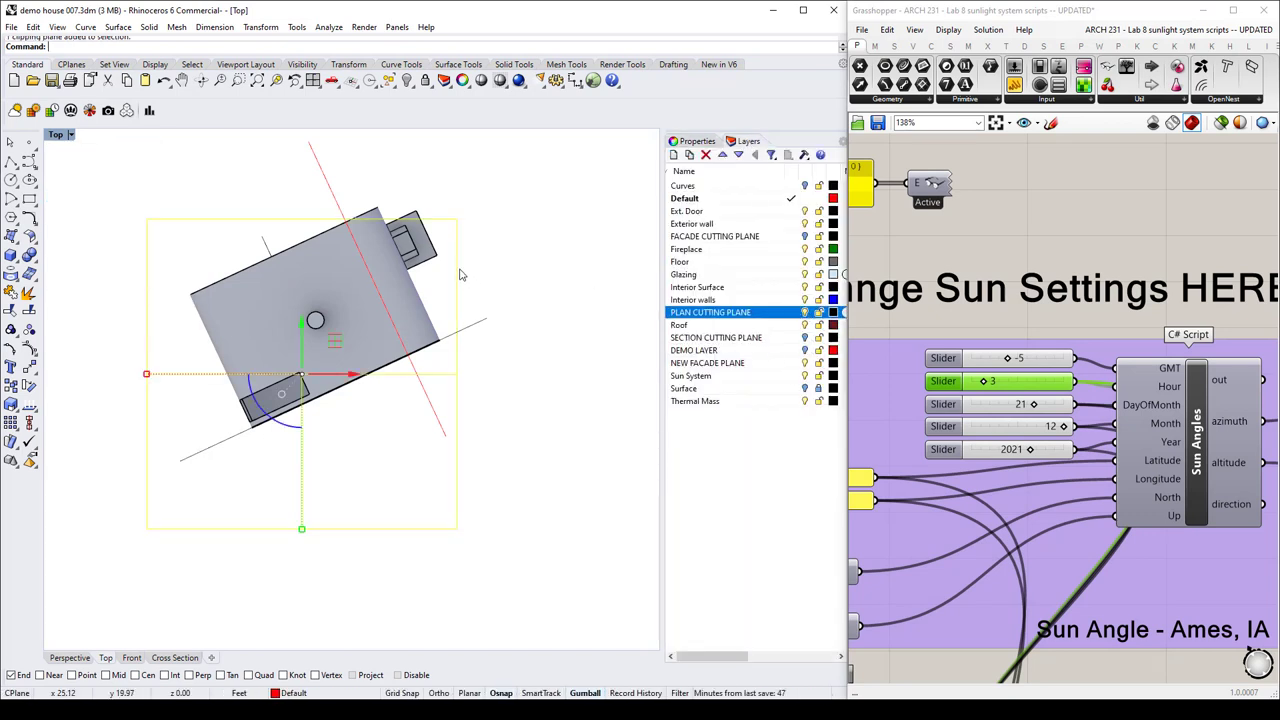
left_click(697, 141)
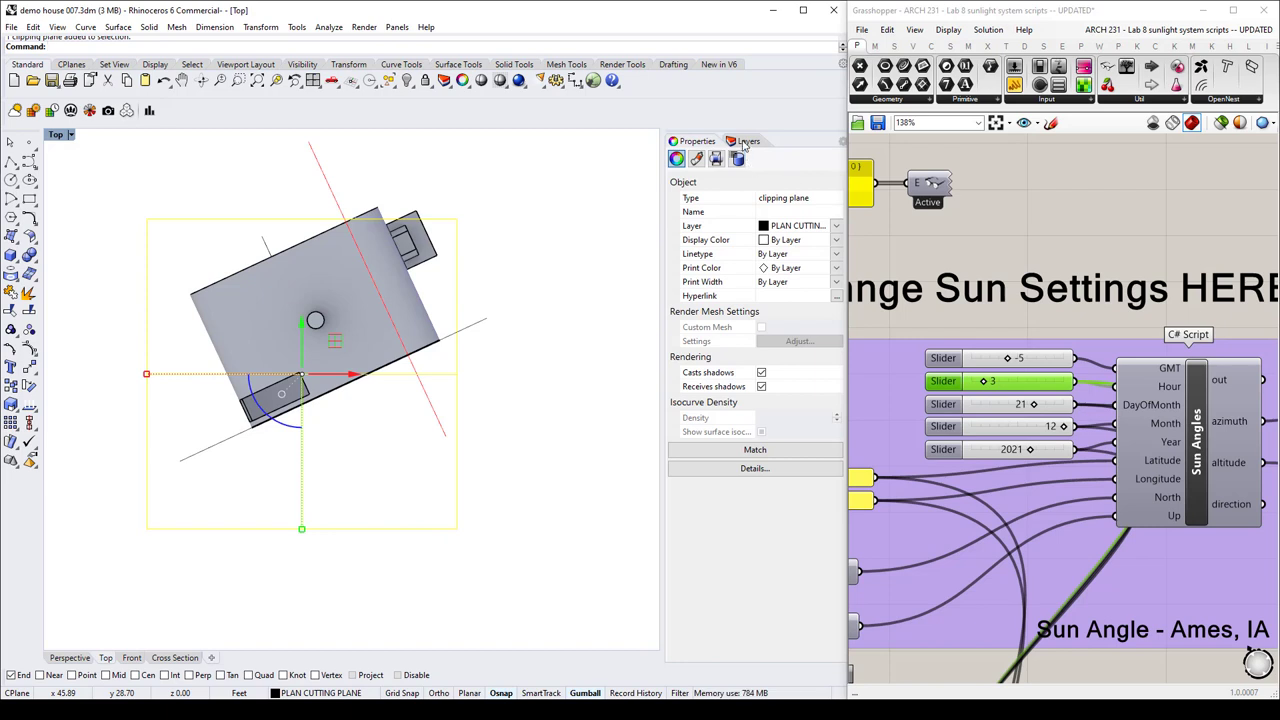
left_click(716, 159)
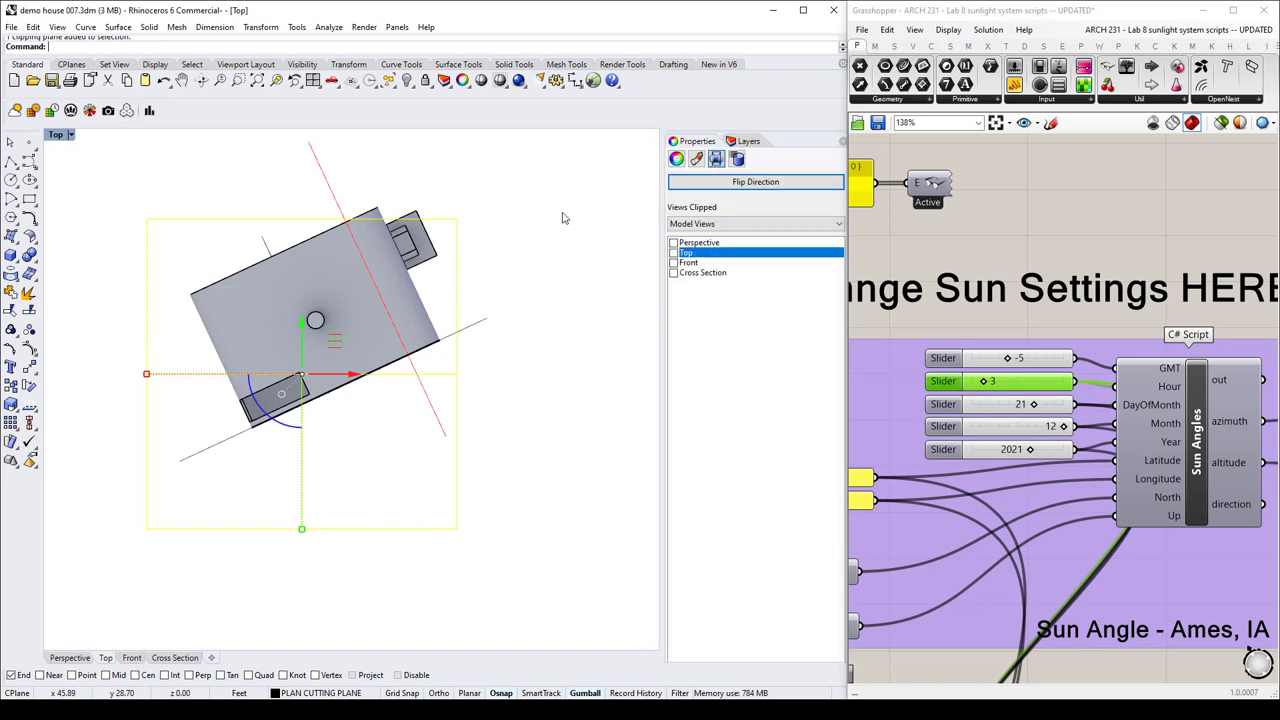
left_click(62, 150)
Restore the saved TOP SUN TEST named view.
left_click(70, 134)
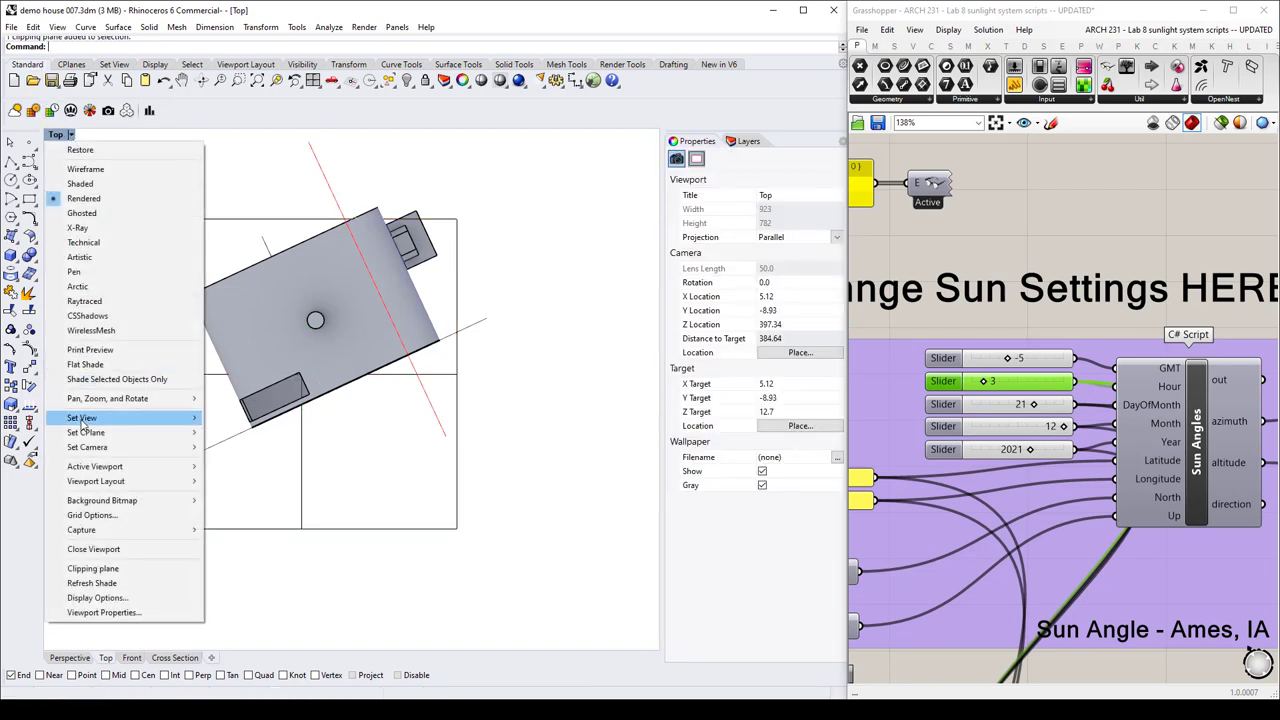
mouse_move(82, 420)
left_click(299, 597)
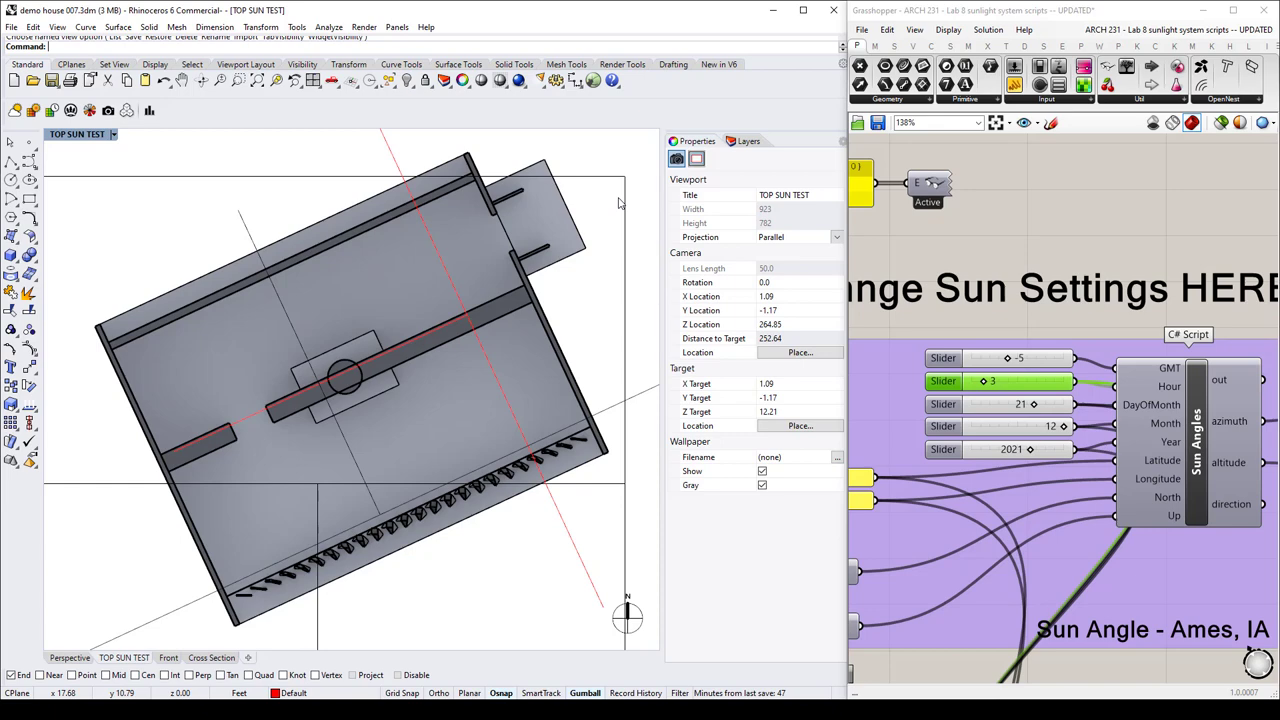
Select all clipping planes with SelClippingPlane and hide them from the plan view.
type("el")
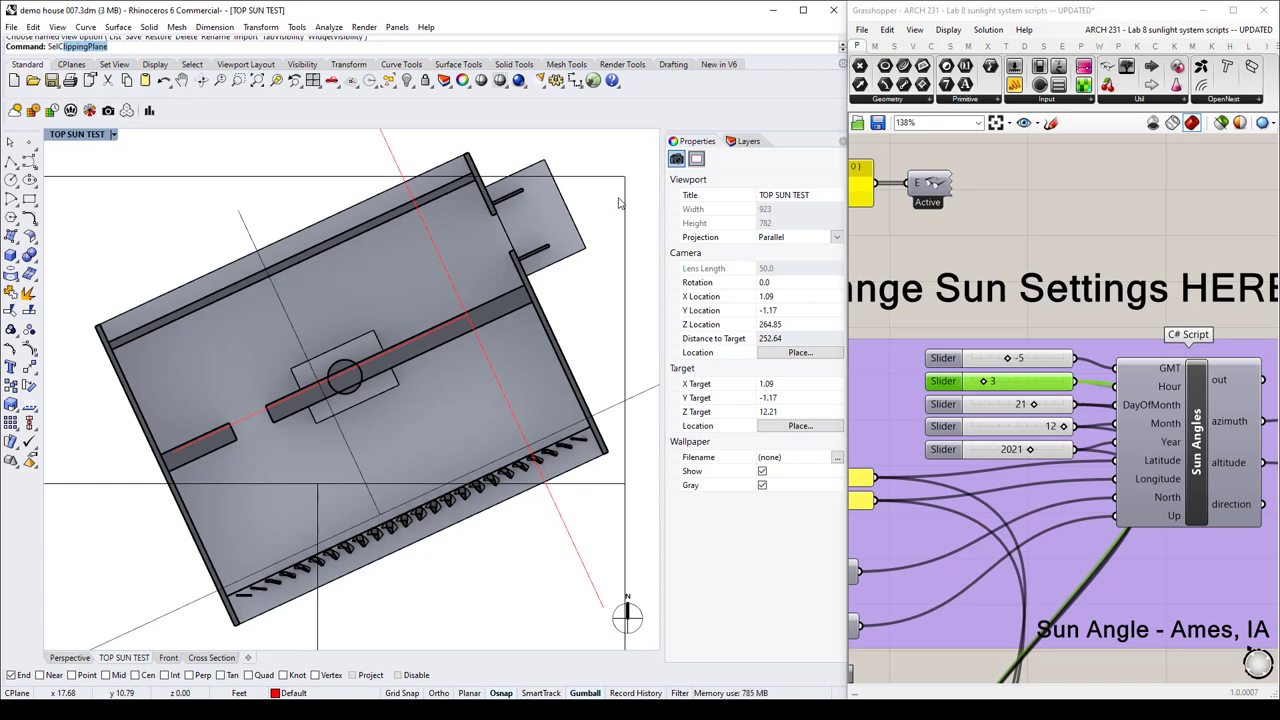
type("Clip")
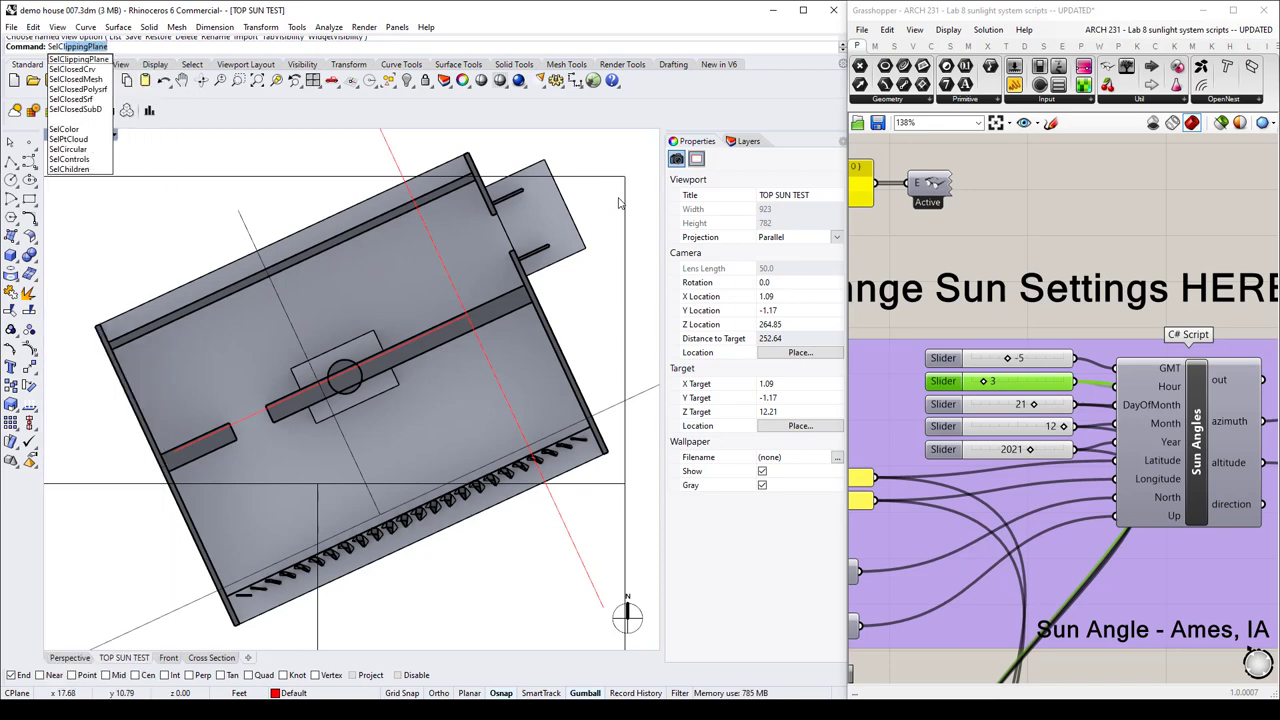
key("Return")
key("Return")
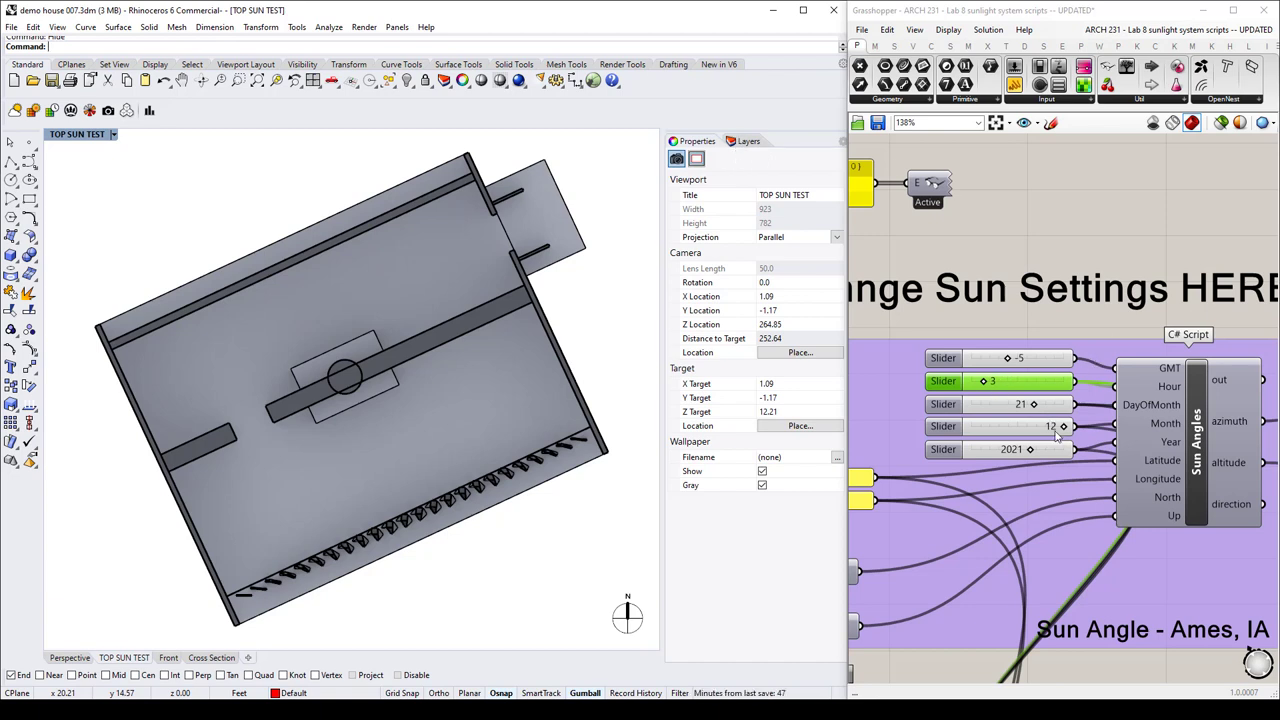
left_click(57, 27)
Start a 1024 x 768 capture of the top view to file.
mouse_move(219, 283)
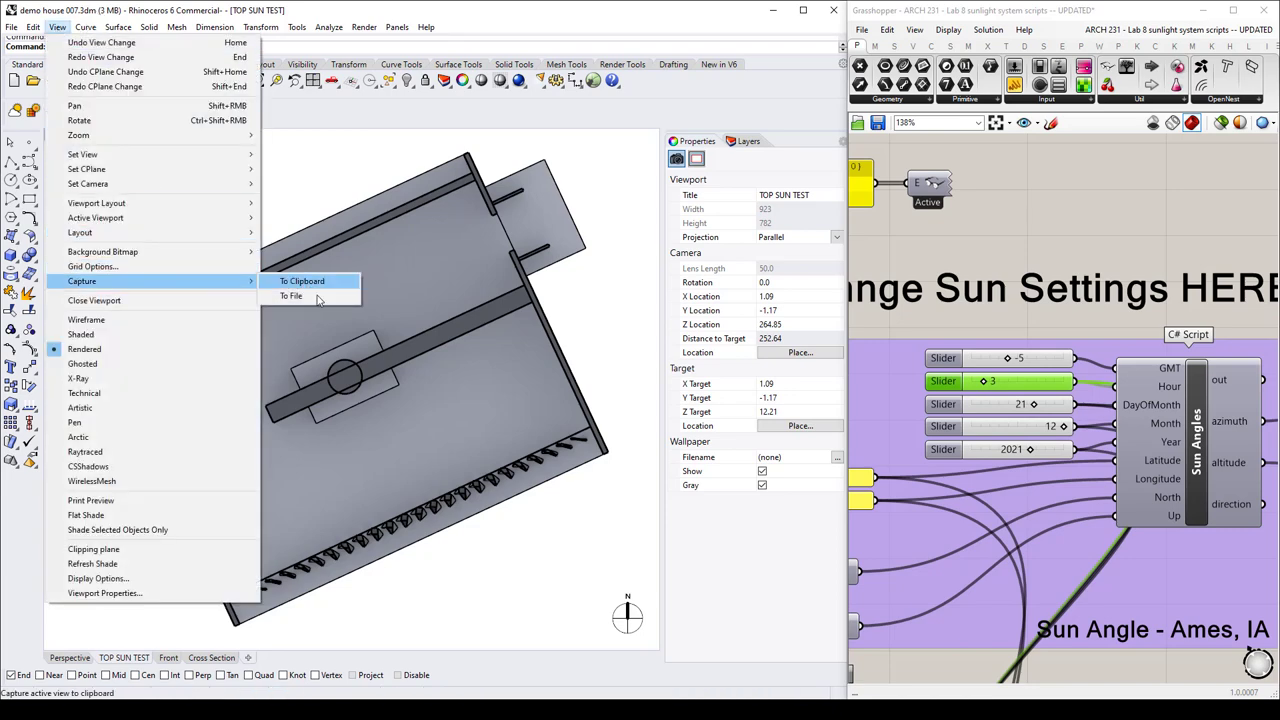
left_click(322, 297)
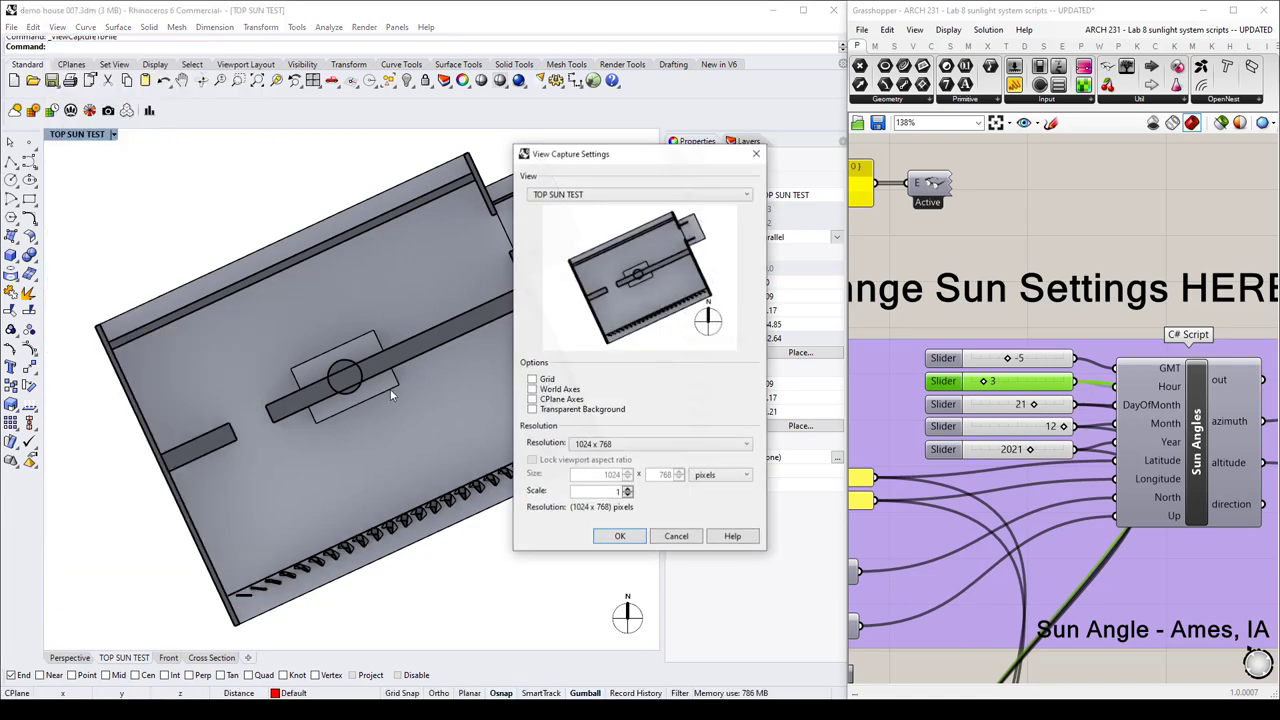
left_click(614, 539)
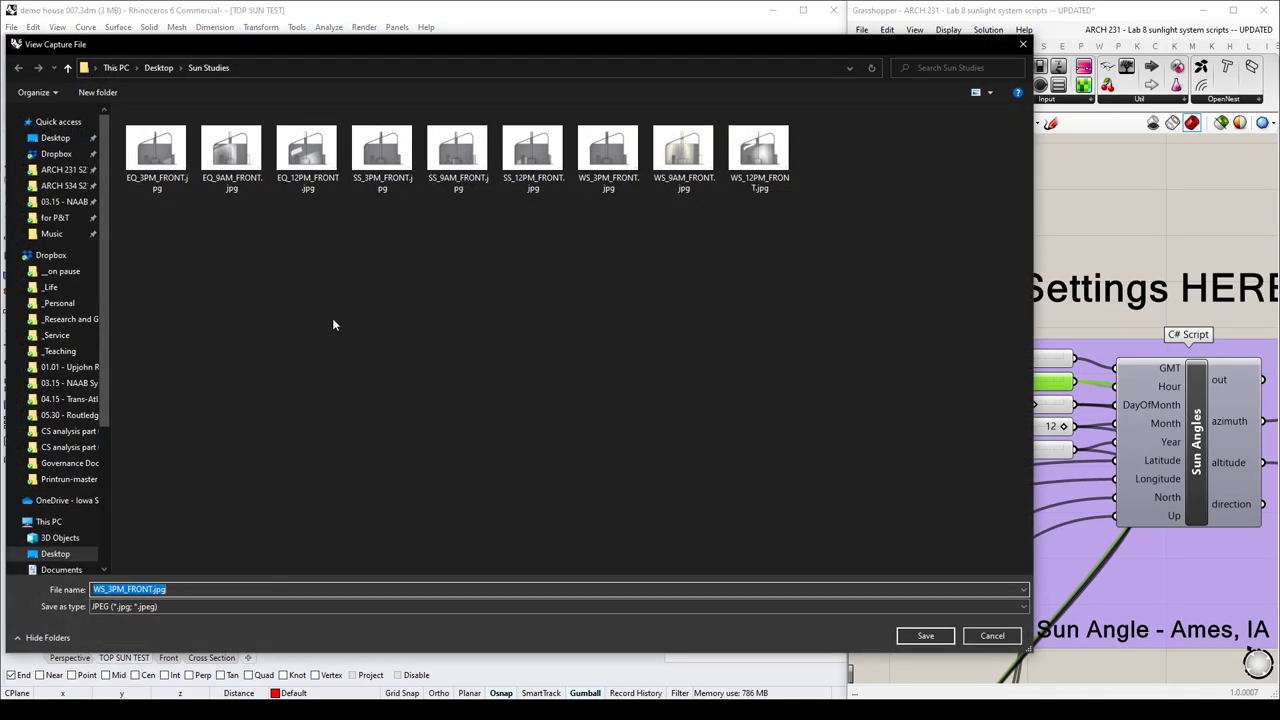
Create Top View and Front View subfolders inside Sun Studies.
right_click(237, 374)
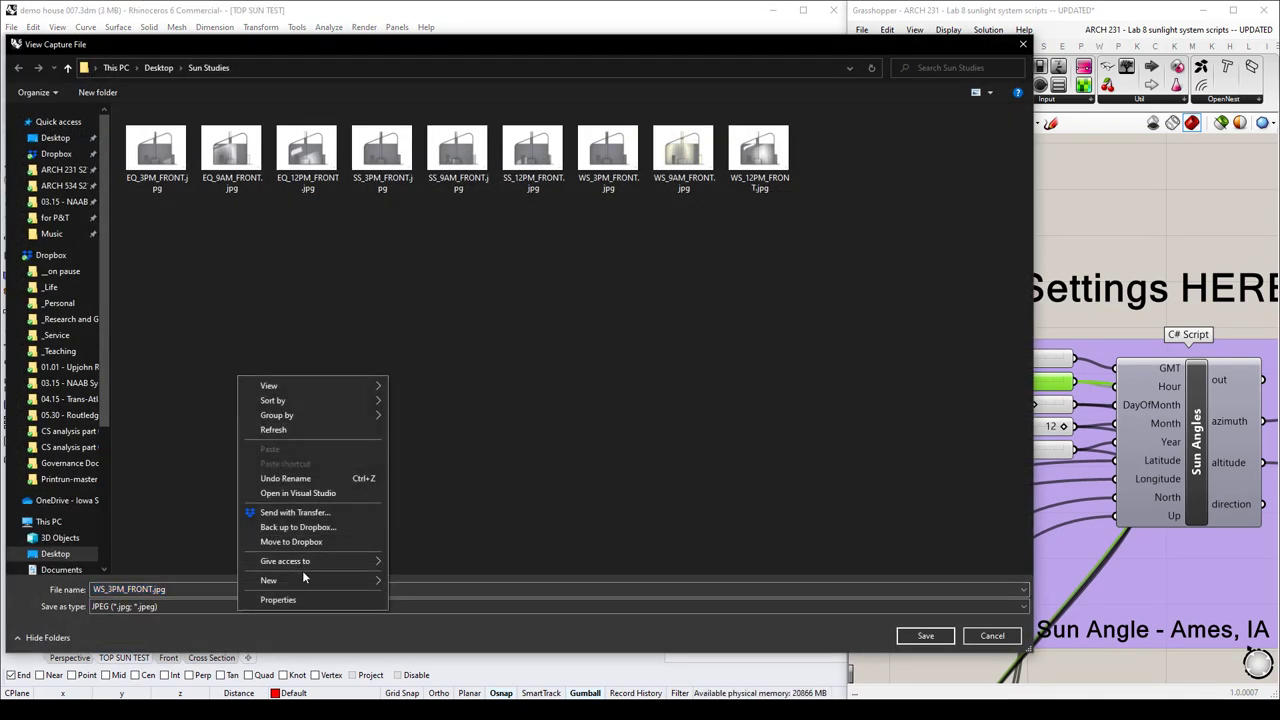
mouse_move(360, 580)
left_click(444, 371)
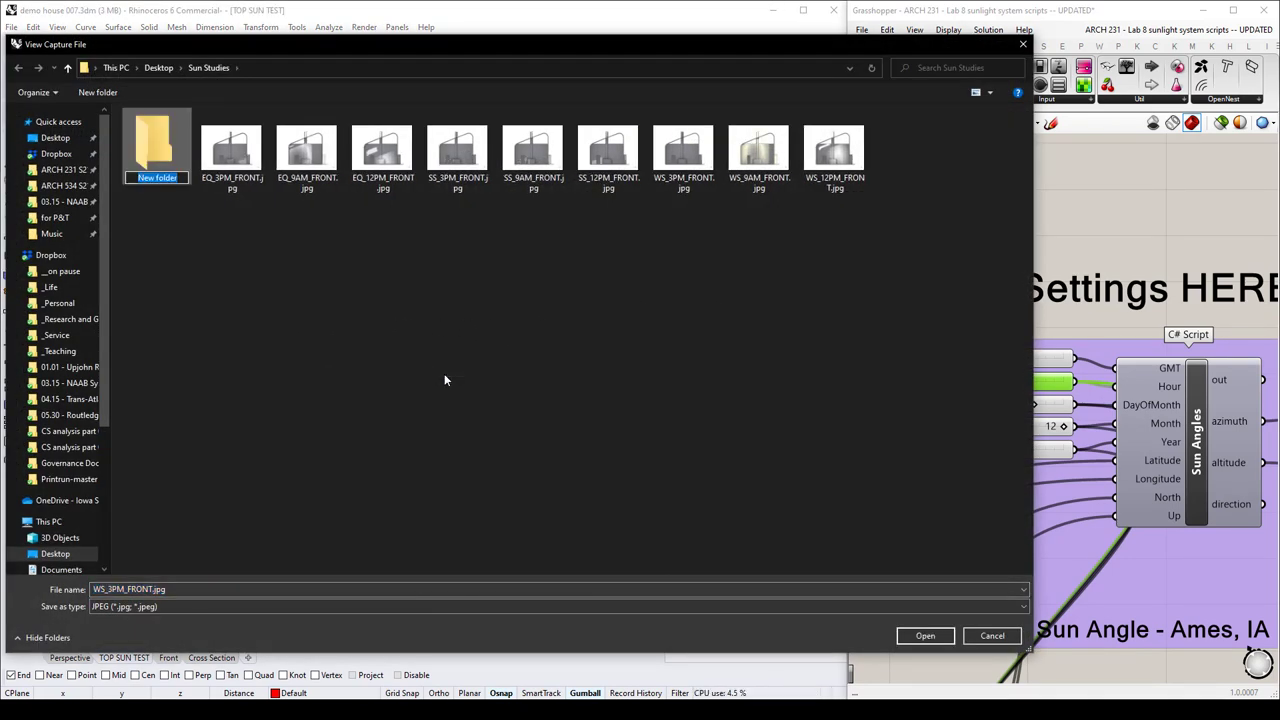
type("Top View")
key("Return")
left_click(445, 380)
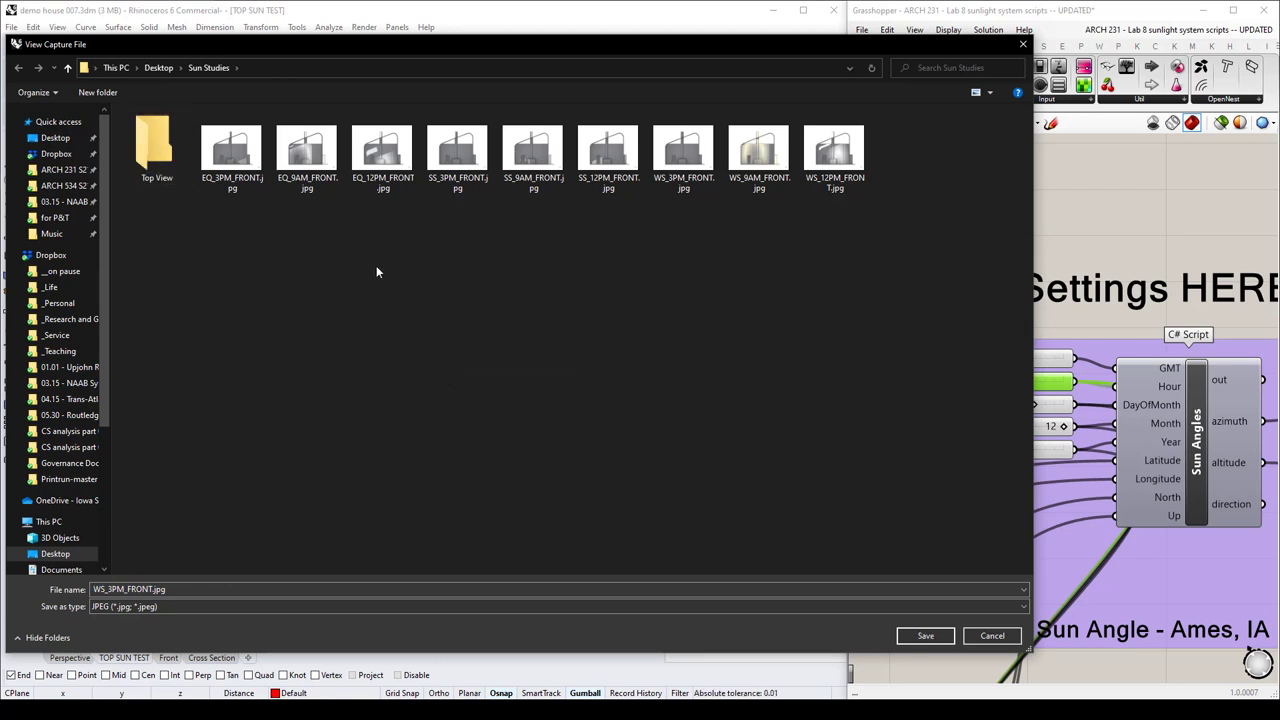
right_click(320, 294)
mouse_move(367, 497)
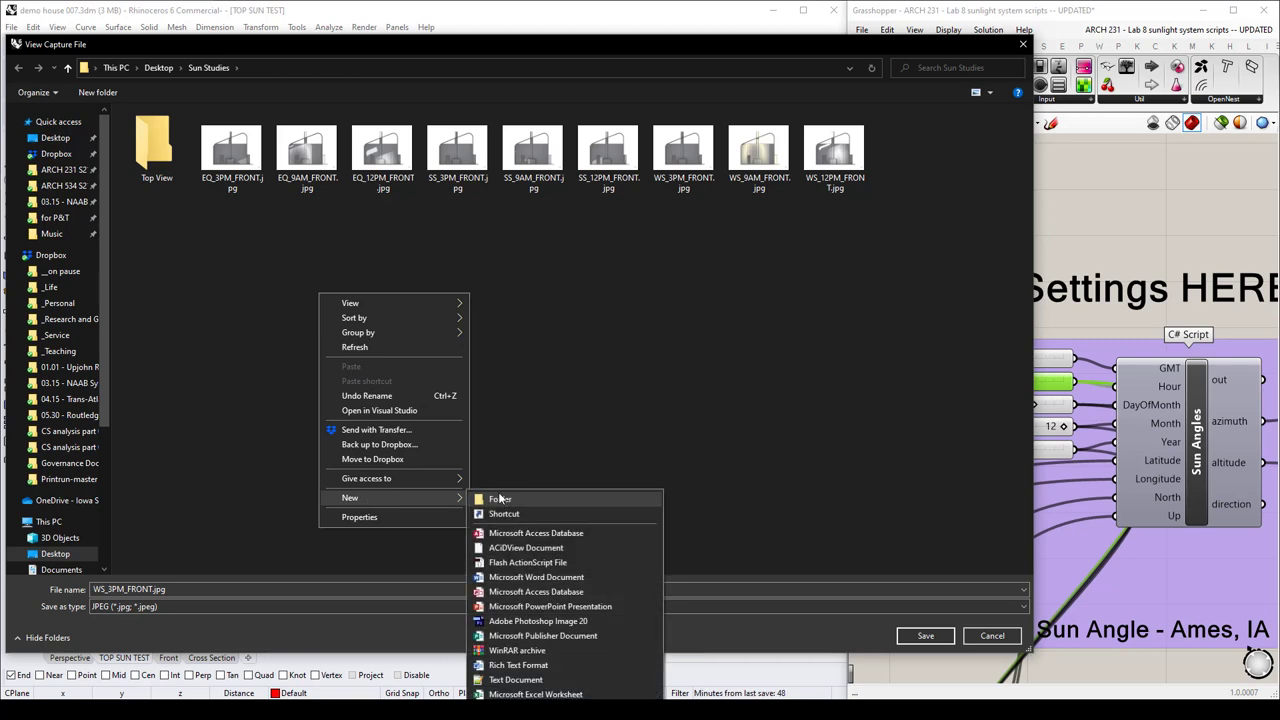
left_click(499, 495)
type("Front View")
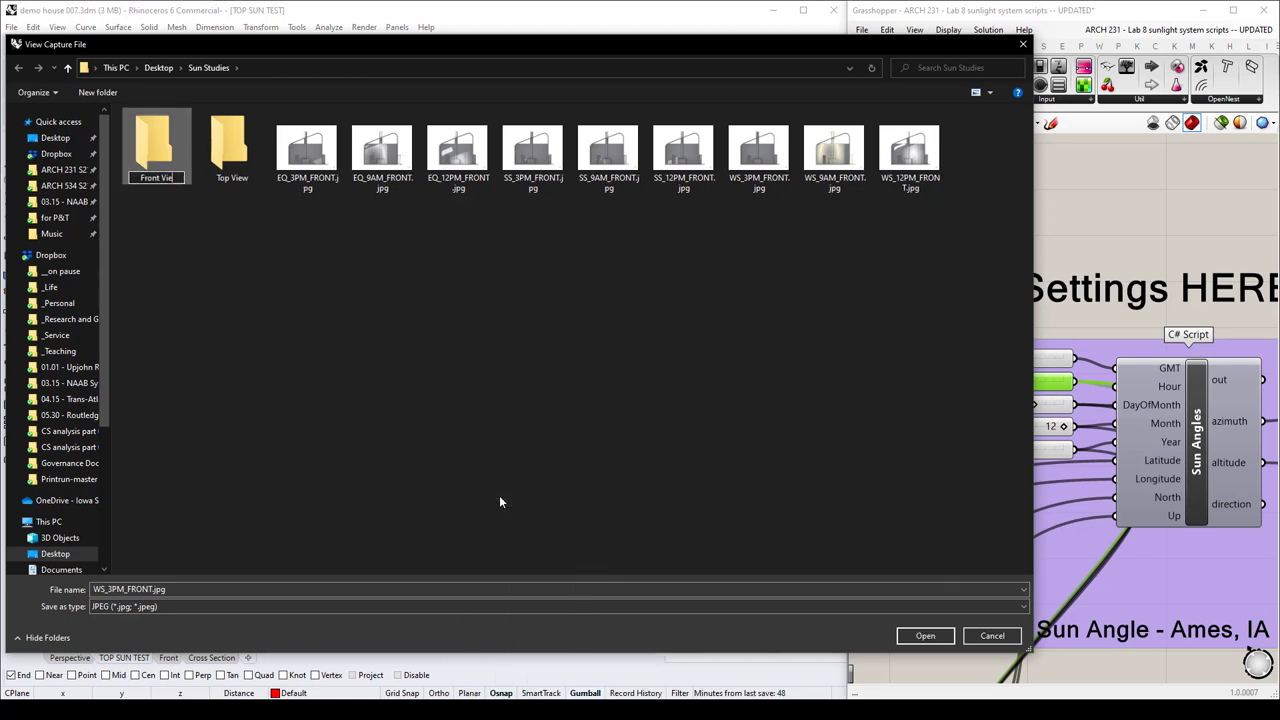
key("Return")
left_click(510, 215)
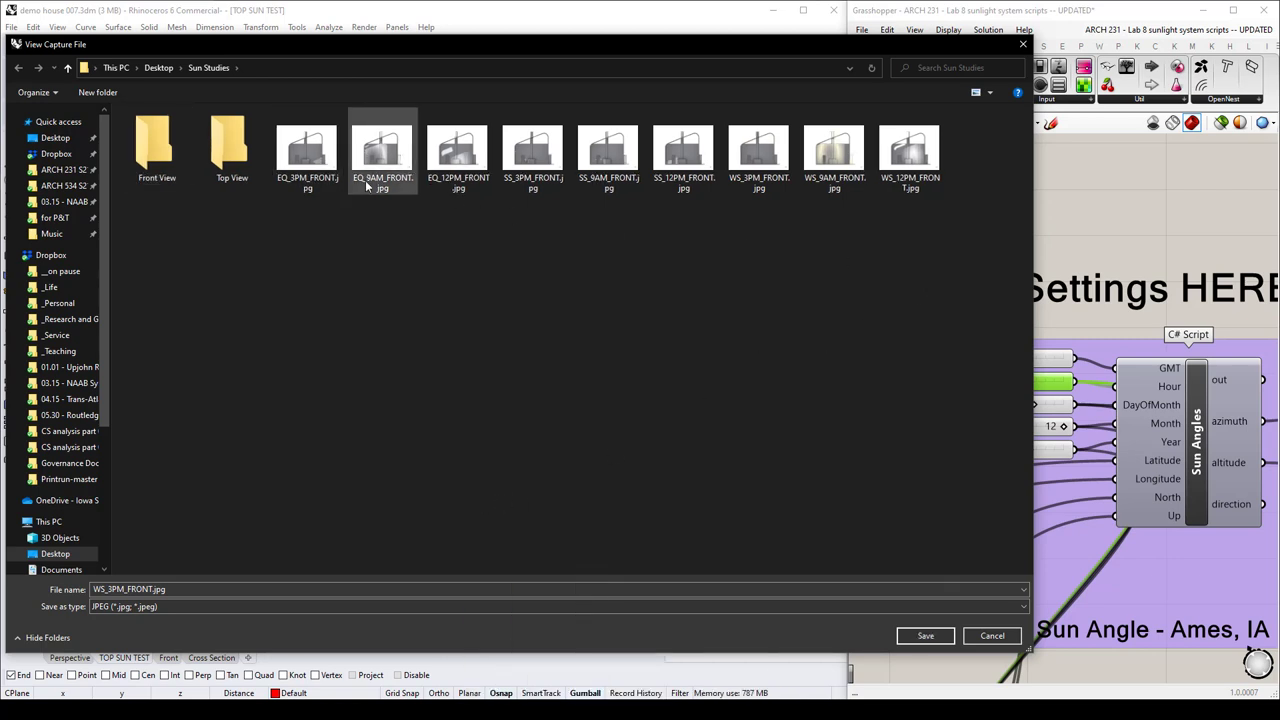
Open the Top View folder and change the file name to WS_3PM_TOP.jpg.
left_click(226, 150)
double_click(226, 150)
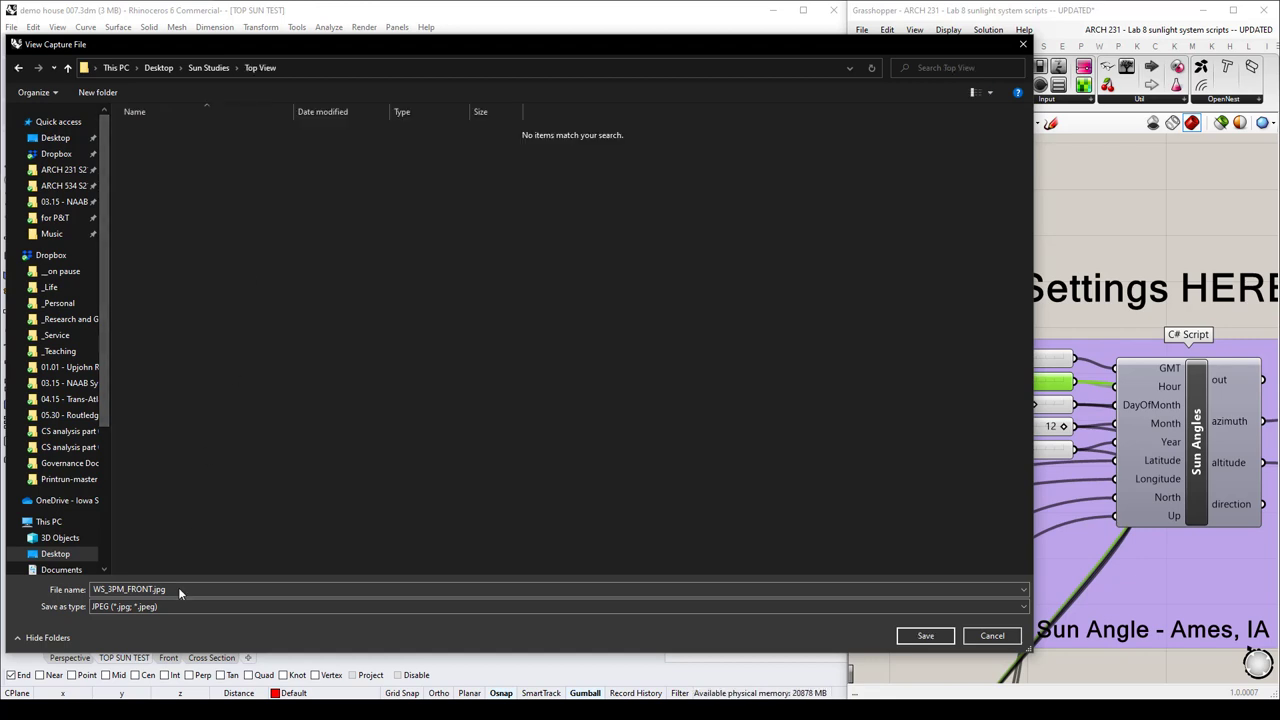
left_click(178, 587)
double_click(178, 587)
left_click(190, 587)
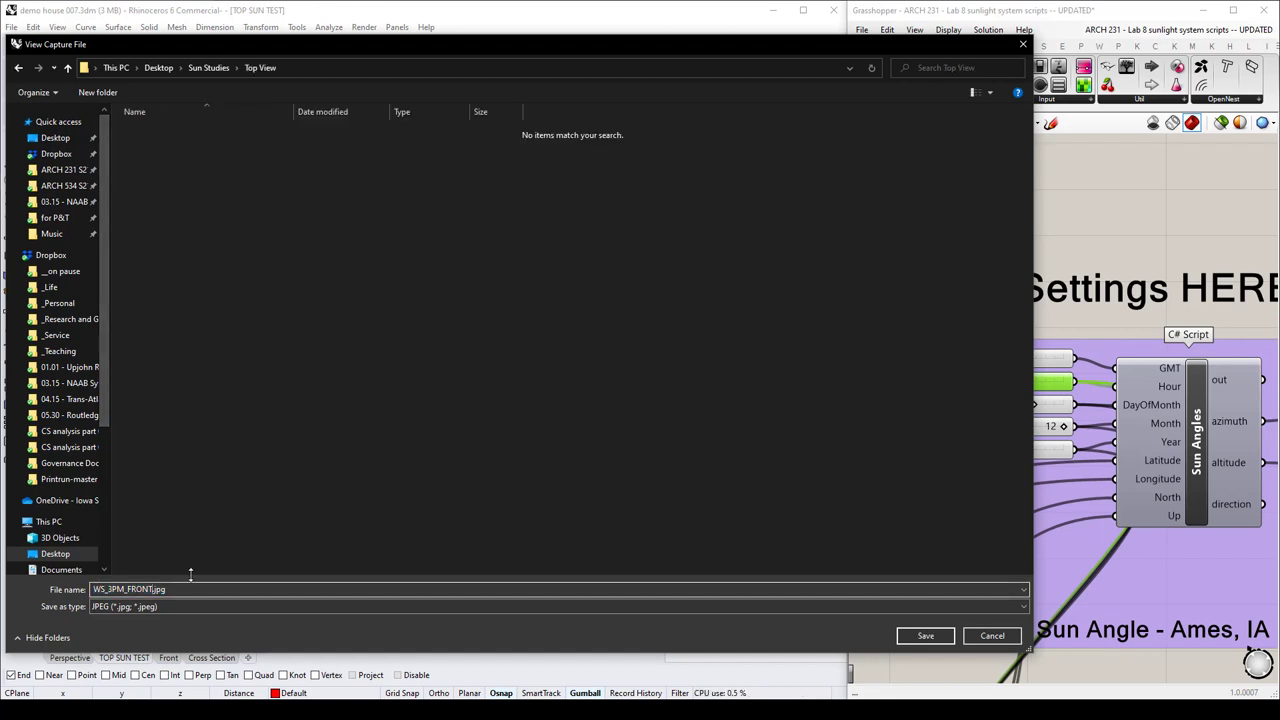
key("BackSpace")
Save the top capture as WS_3PM_TOP.jpg, then set Hour to 15.
left_click(925, 636)
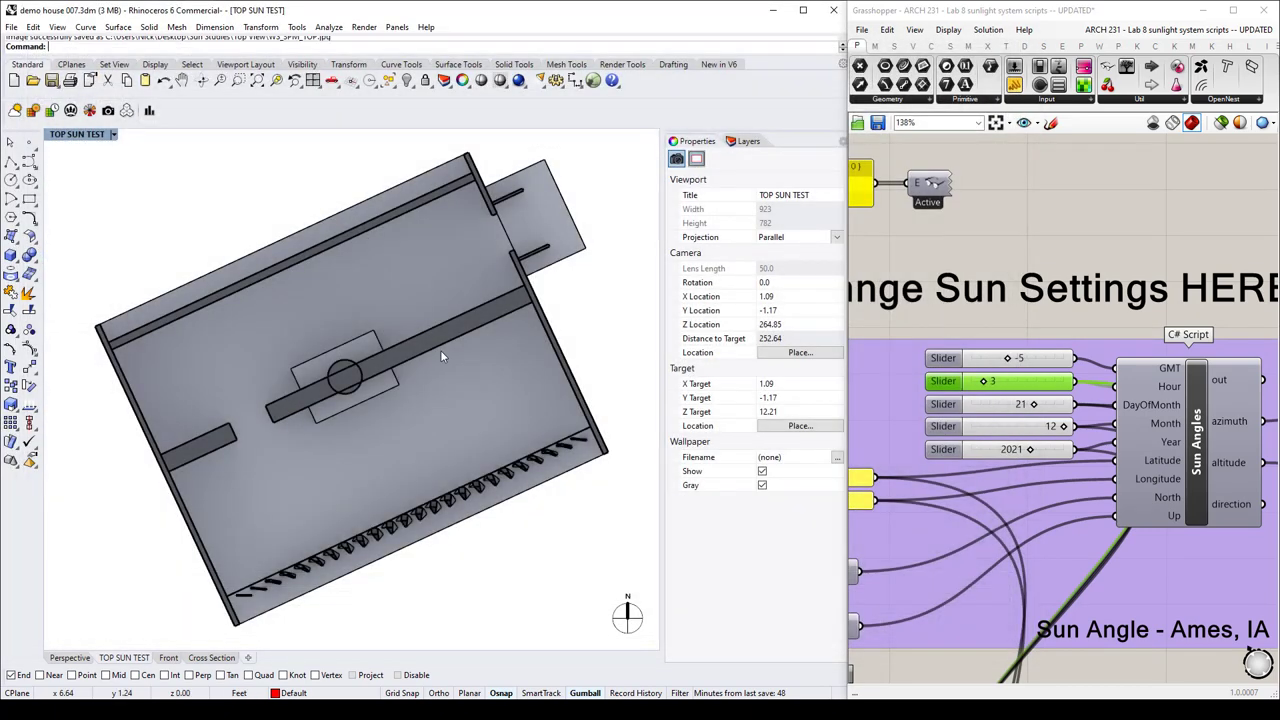
left_click(992, 396)
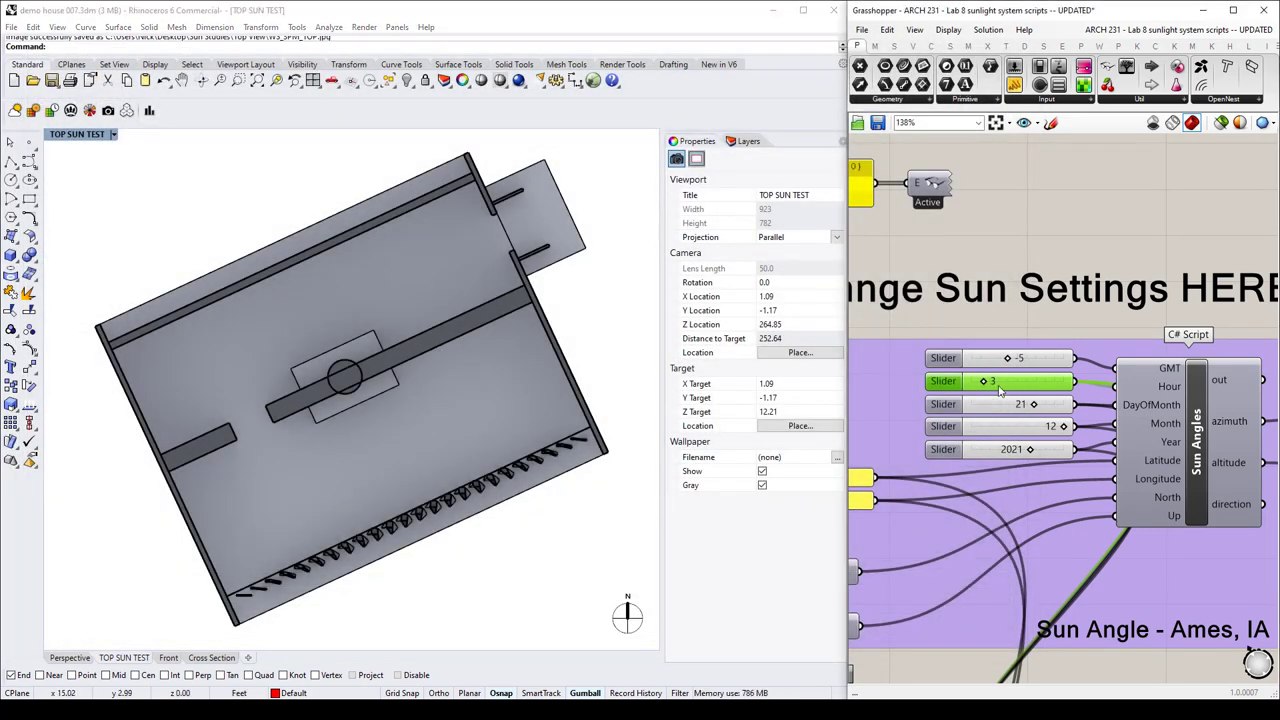
double_click(993, 388)
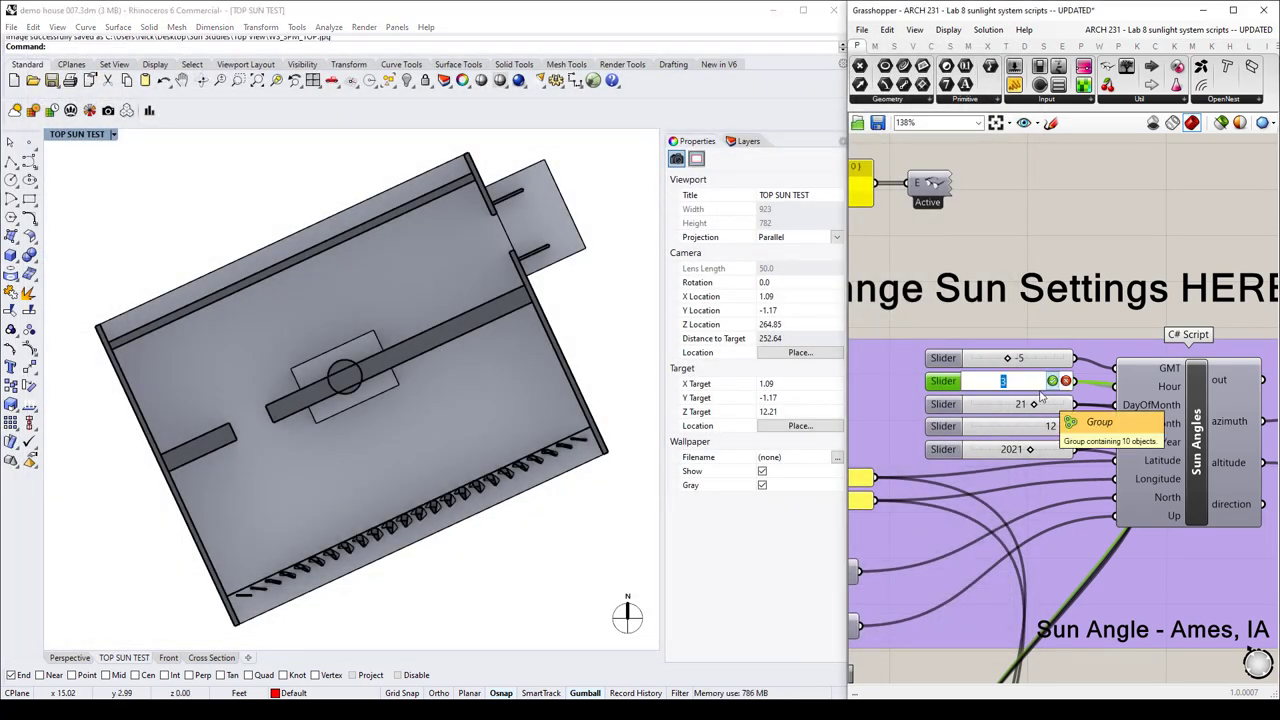
type("154")
key("BackSpace")
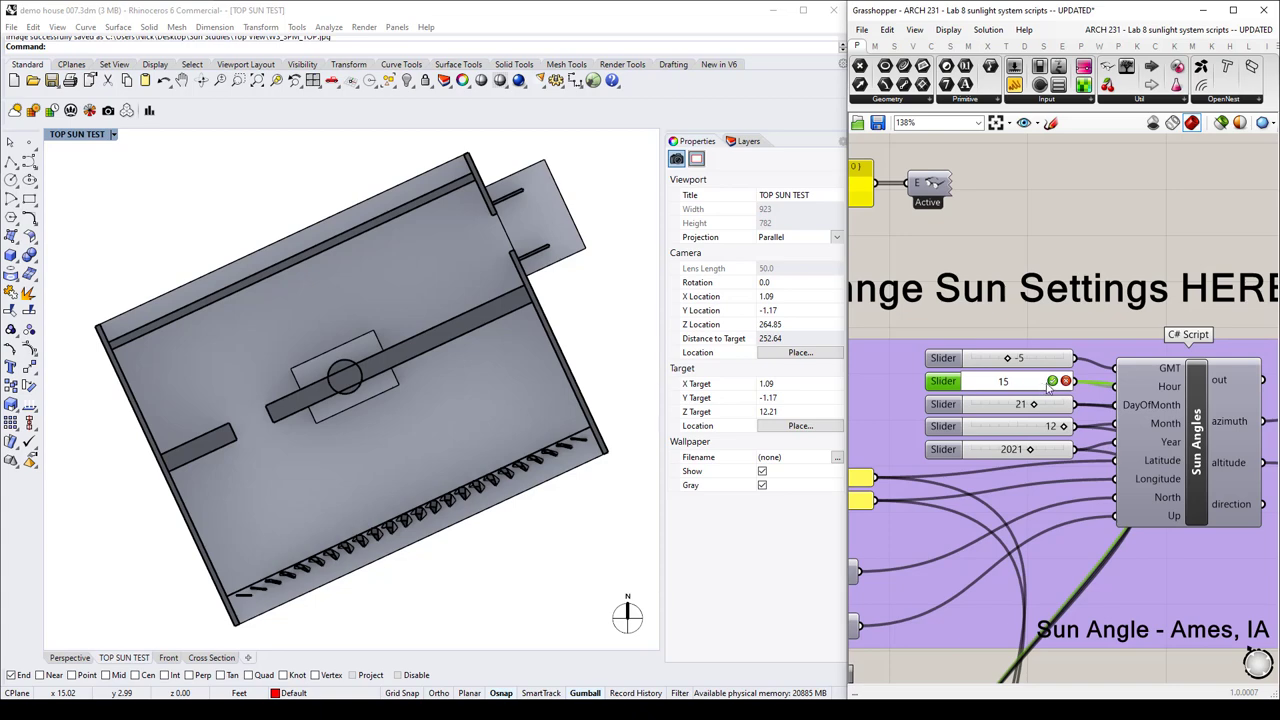
left_click(1052, 382)
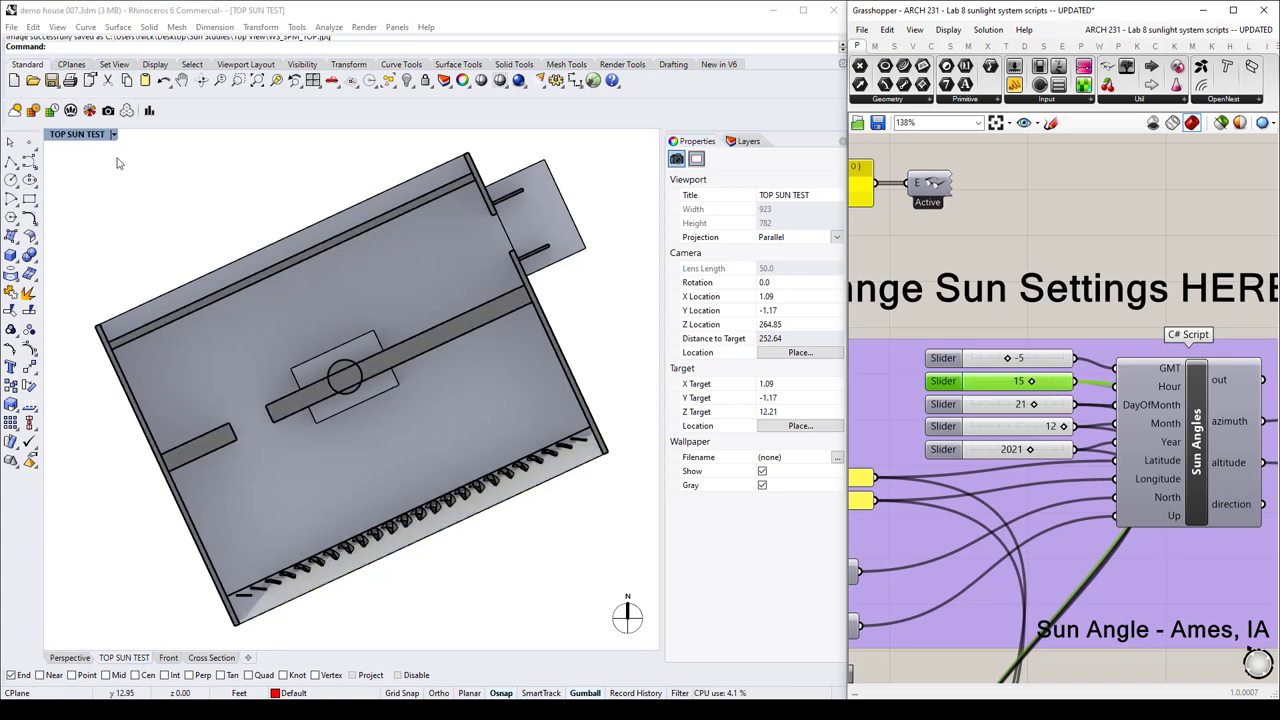
Re-capture the top view at 1024 x 768, overwriting WS_3PM_TOP.jpg.
left_click(57, 27)
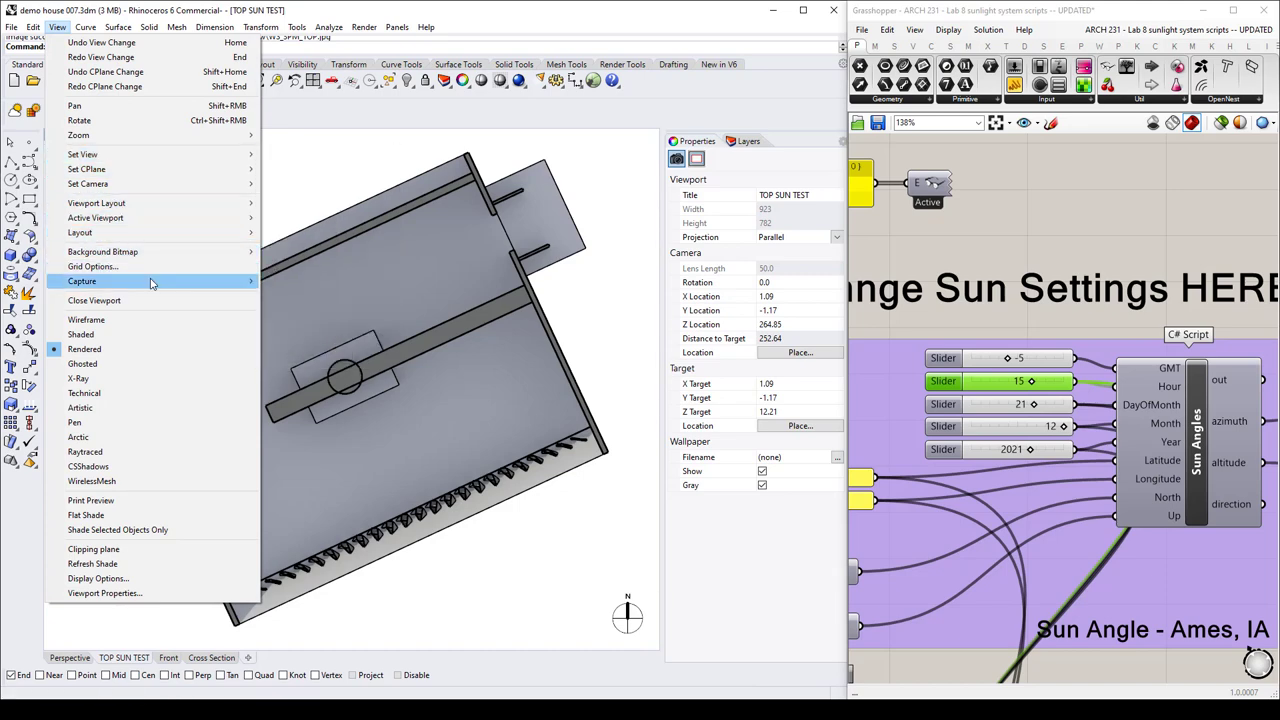
mouse_move(152, 284)
left_click(290, 296)
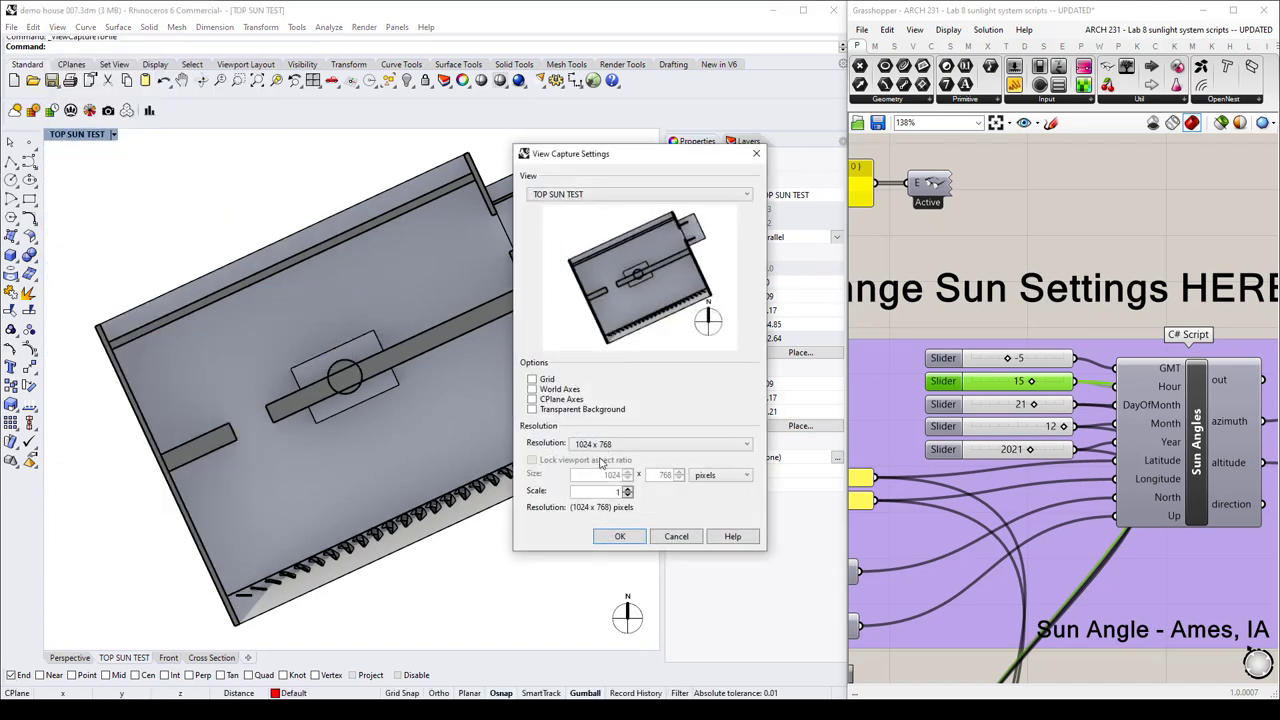
left_click(619, 536)
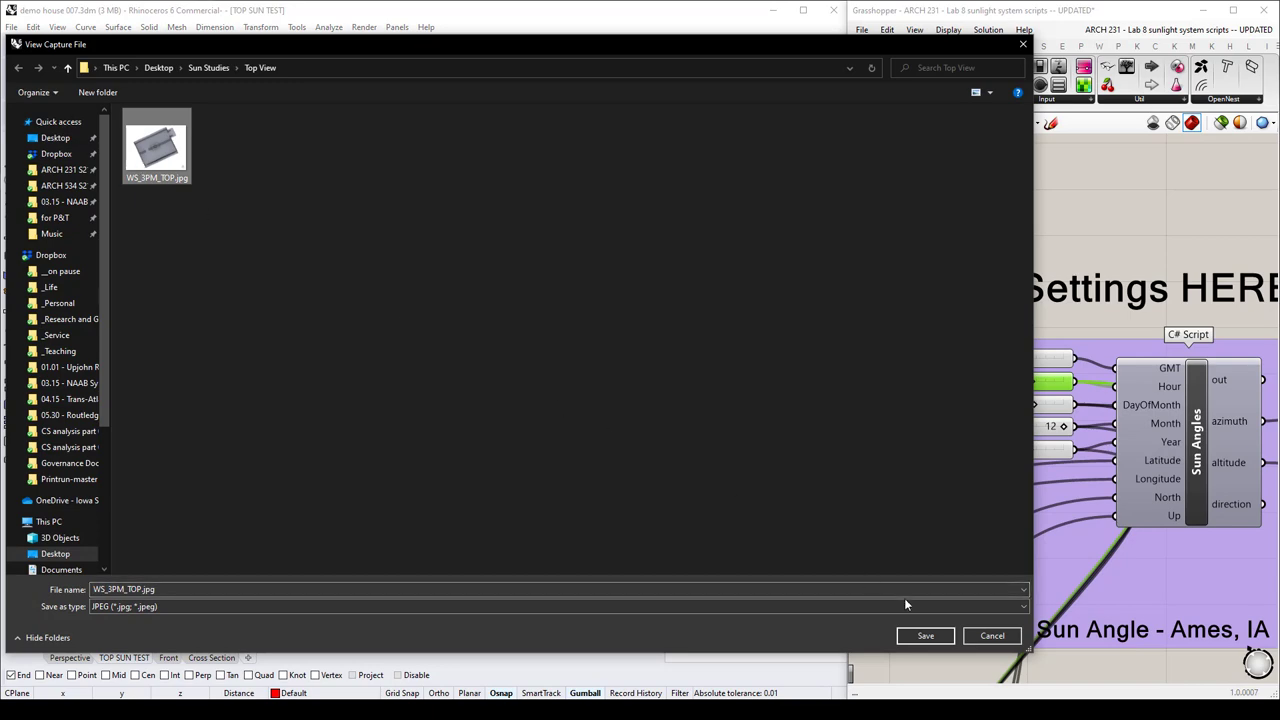
left_click(924, 636)
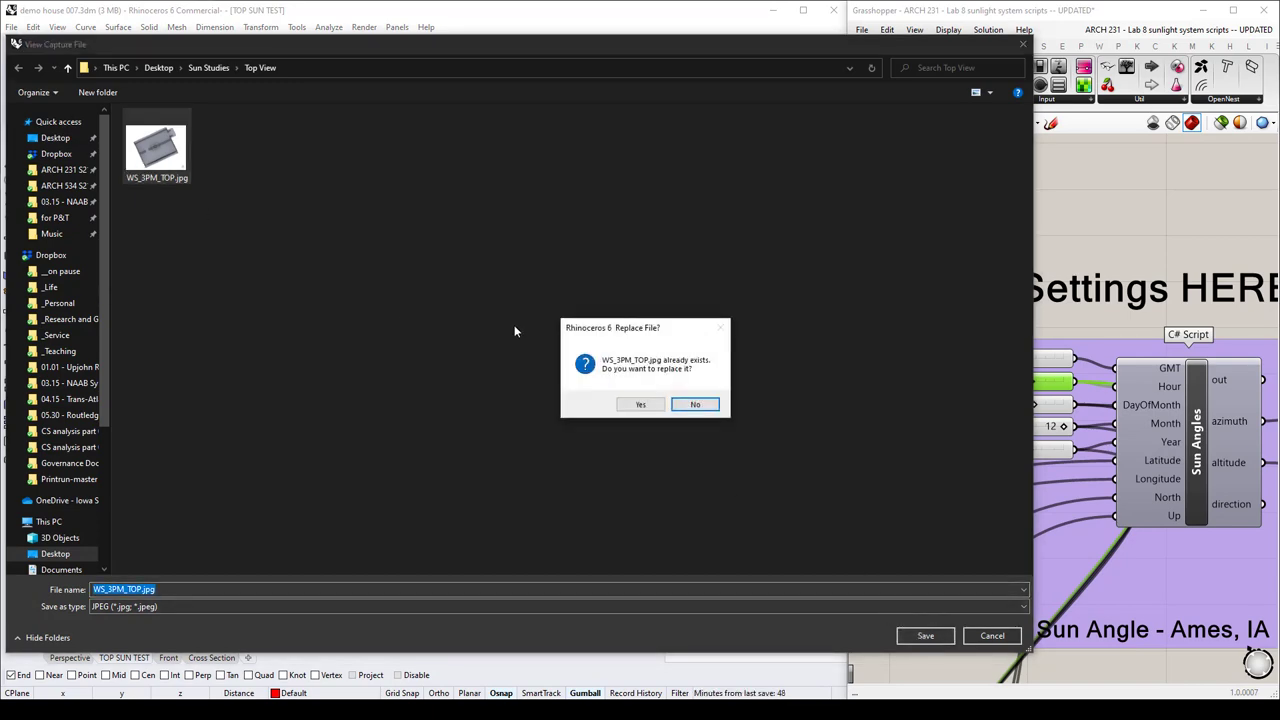
left_click(638, 405)
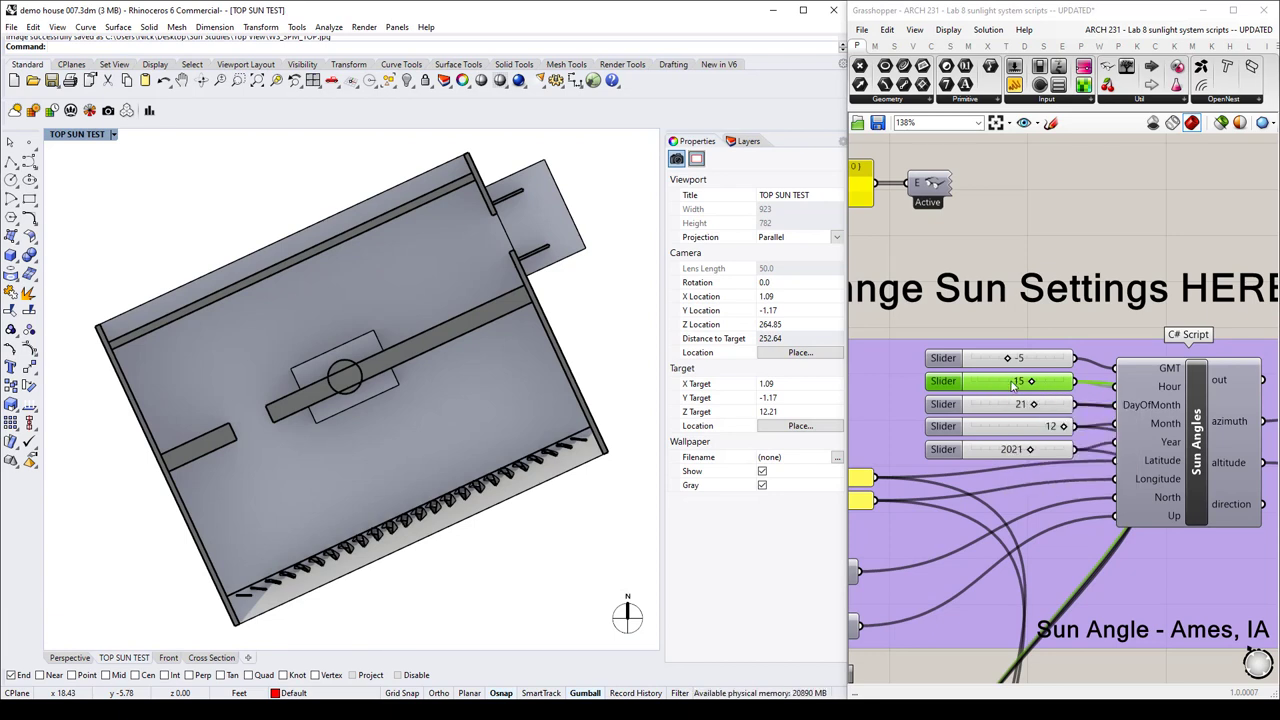
Set Hour to 12 and save the top view capture as WS_12PM_TOP.jpg.
double_click(1003, 390)
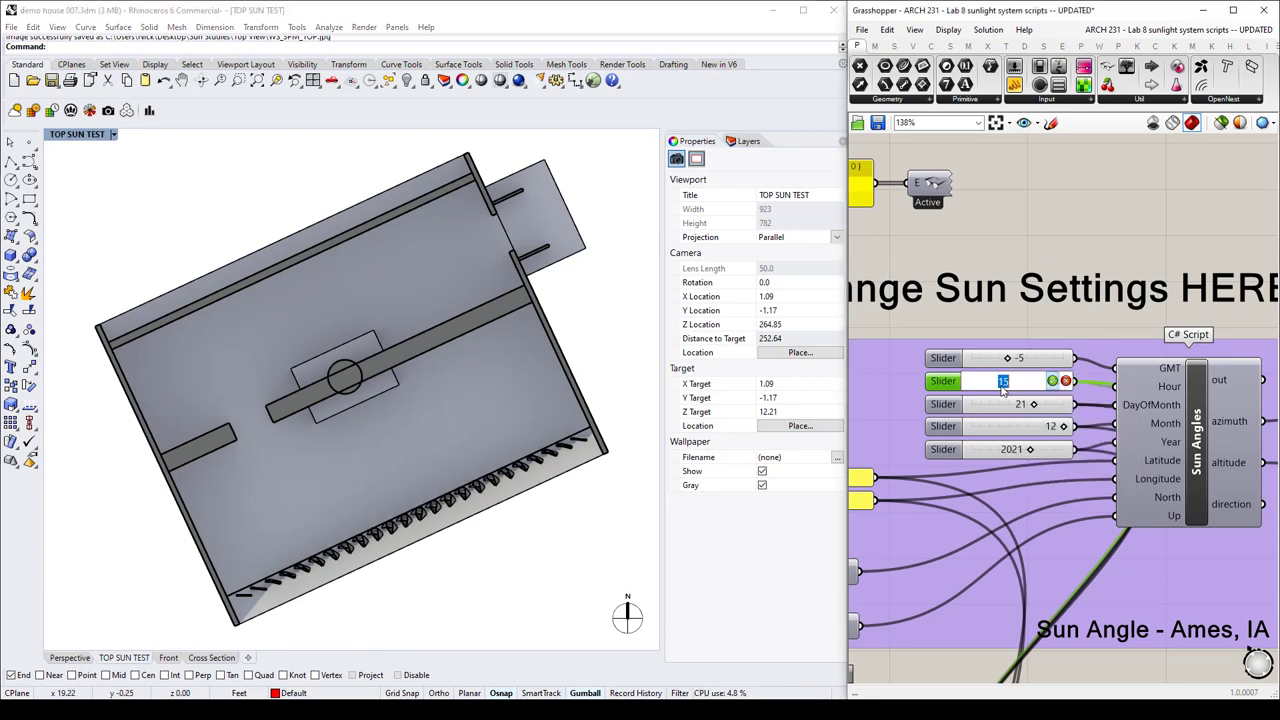
type("12")
left_click(1053, 381)
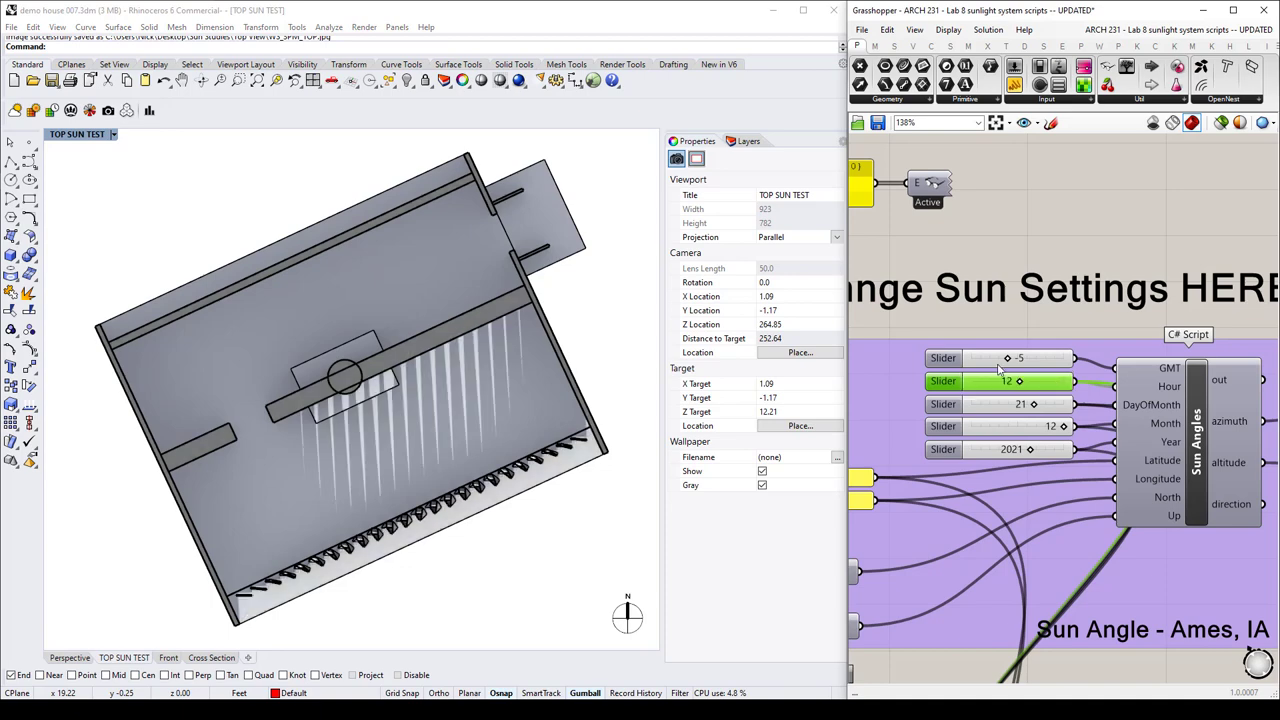
left_click(58, 27)
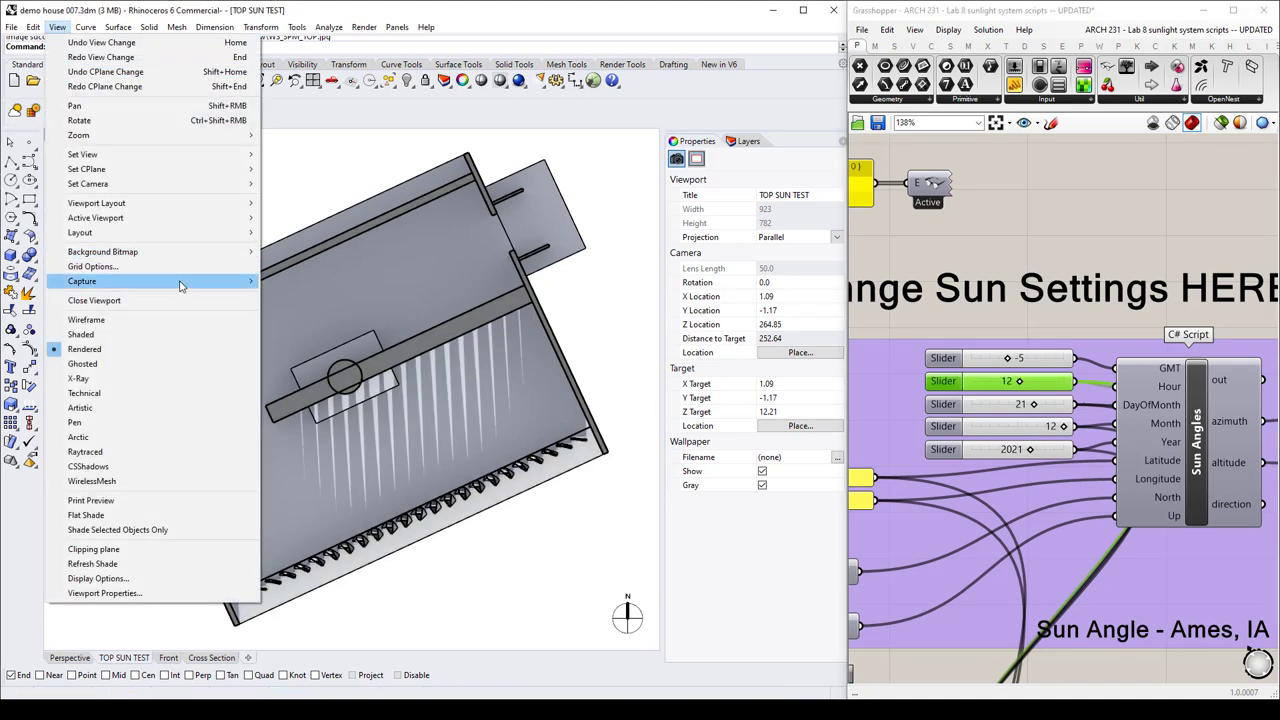
mouse_move(177, 280)
left_click(314, 297)
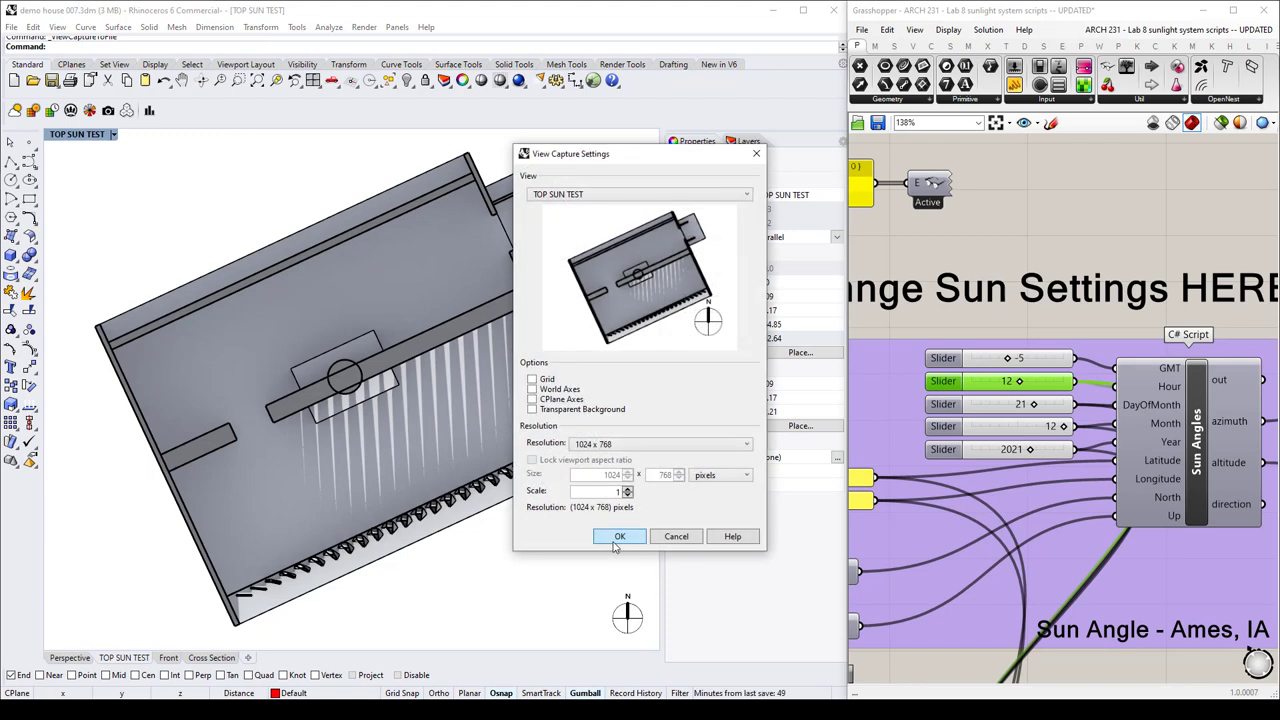
left_click(619, 534)
double_click(128, 589)
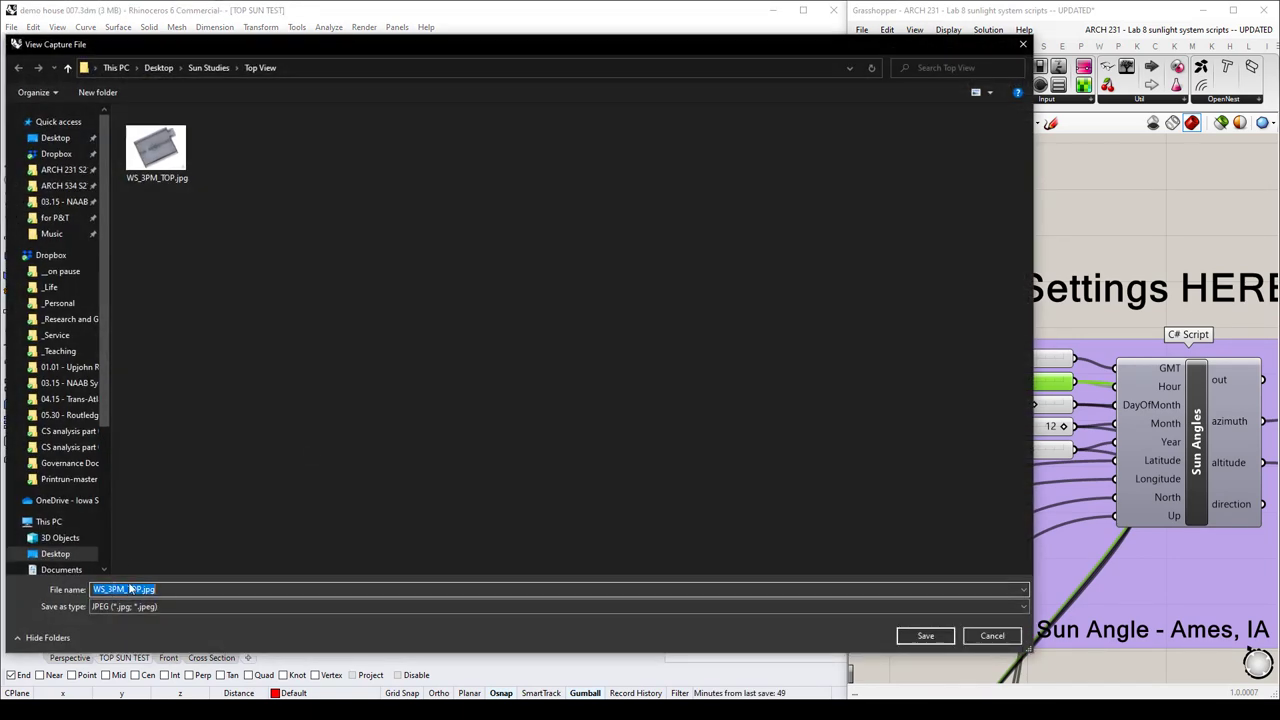
key("Home")
key("Delete")
type("12")
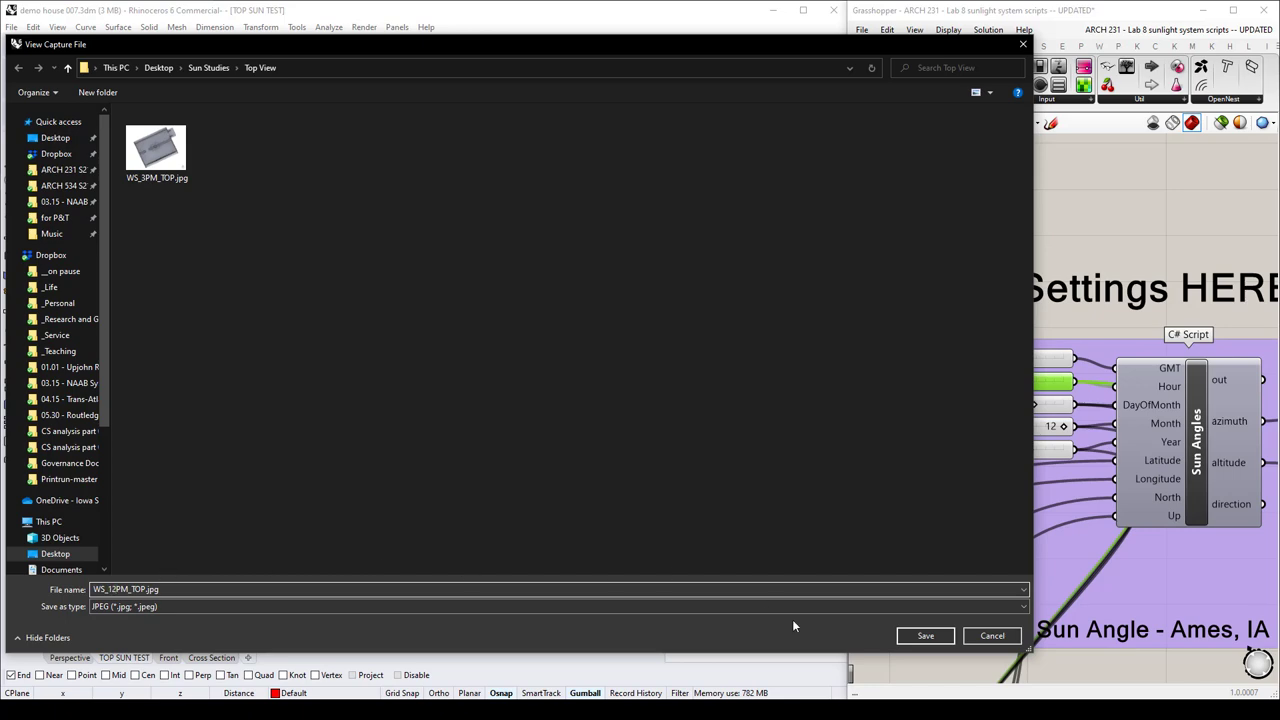
left_click(925, 636)
Set Hour to 9 and save the top view capture as WS_9AM_TOP.jpg.
double_click(1005, 393)
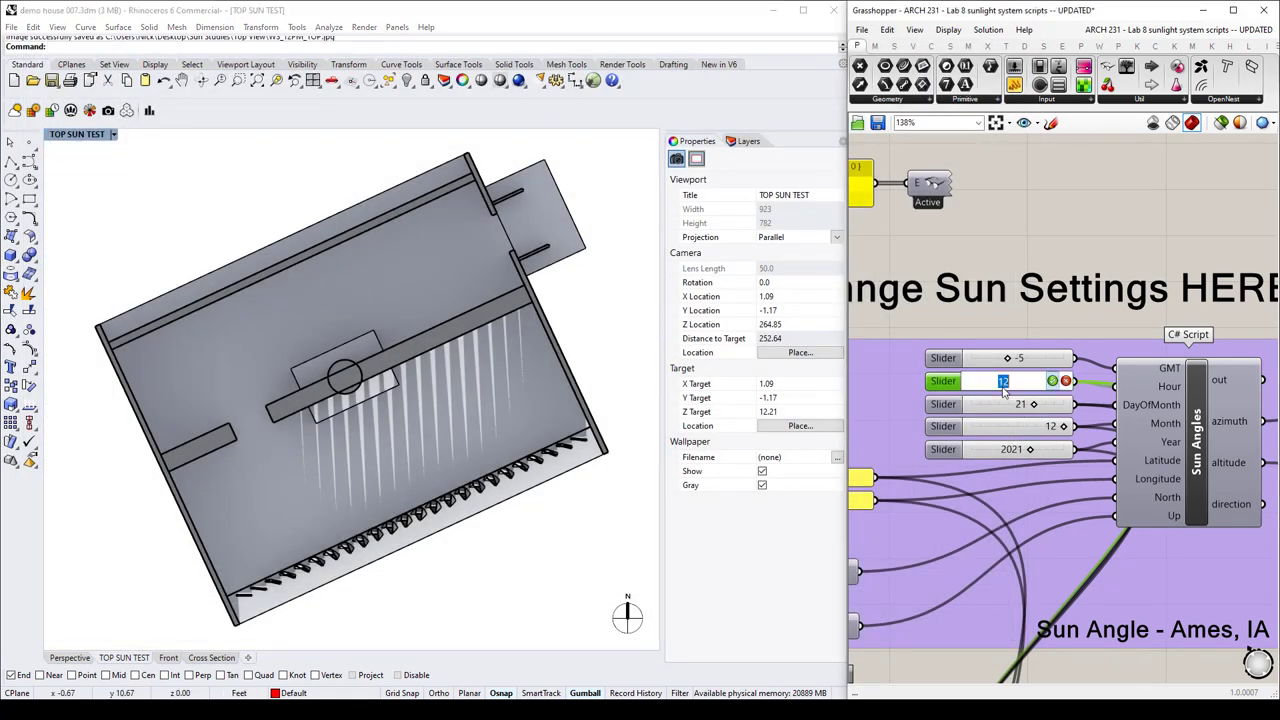
type("9")
key("Return")
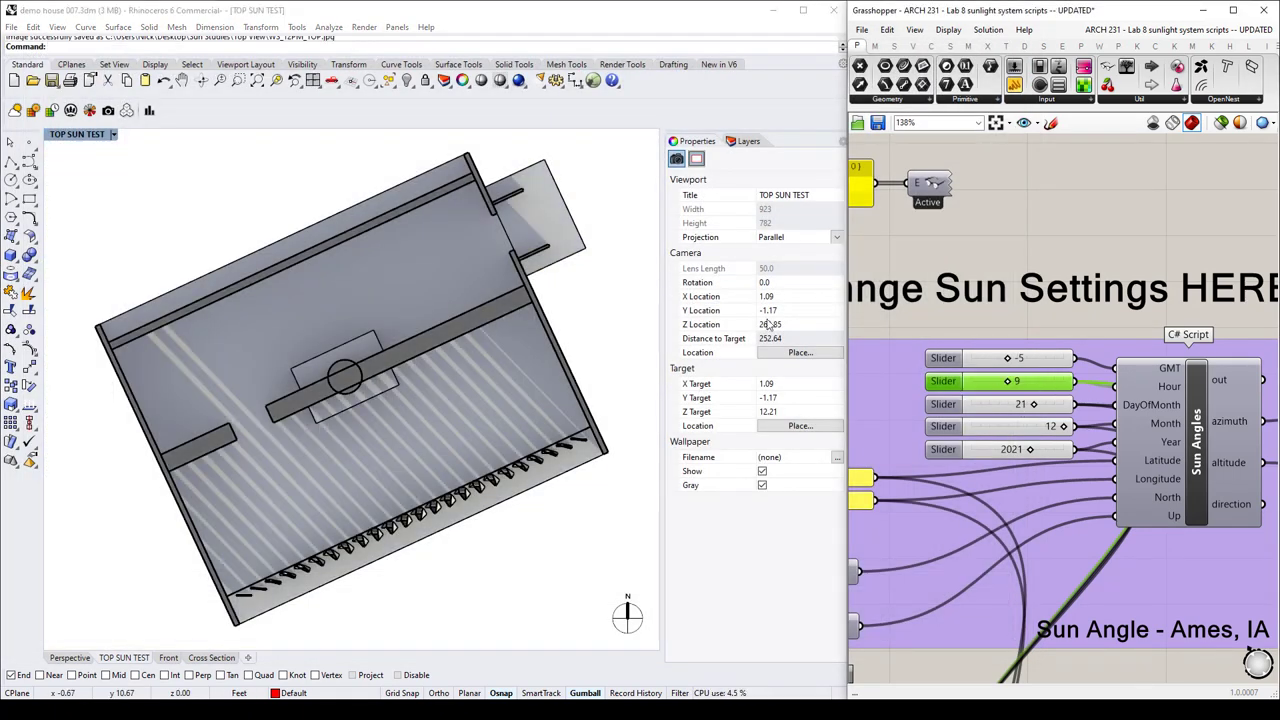
left_click(57, 27)
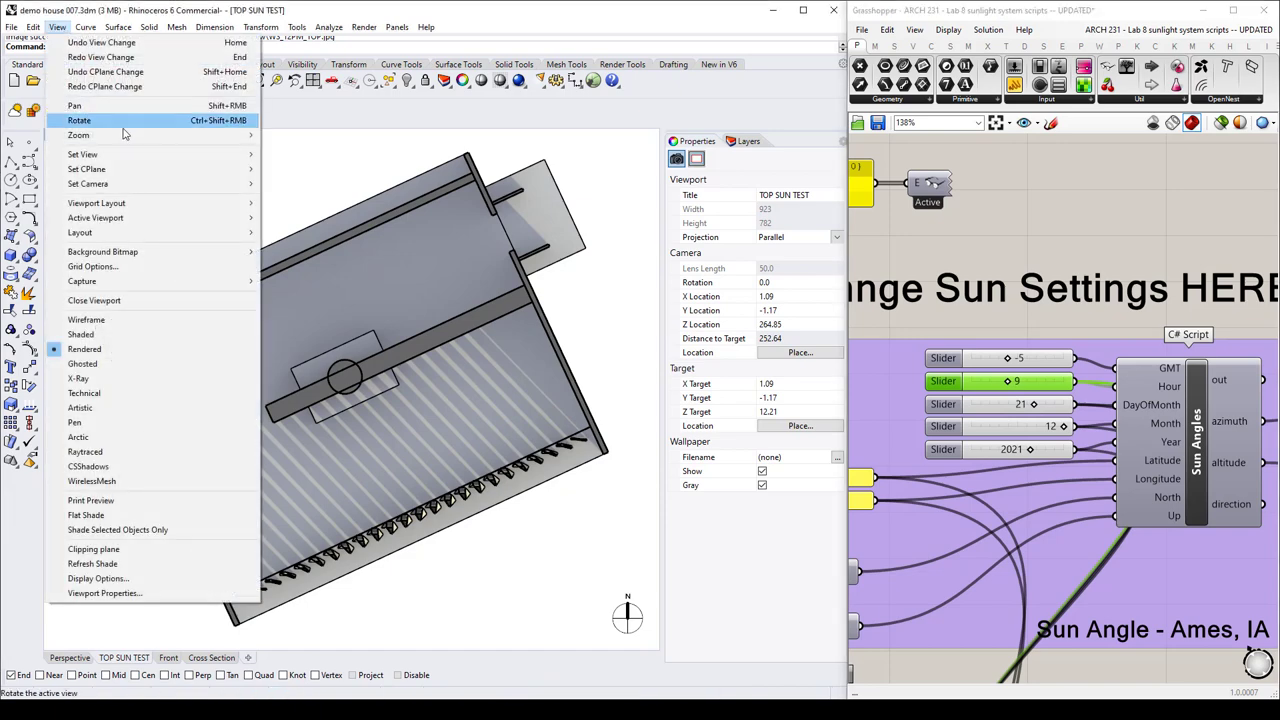
mouse_move(166, 284)
left_click(291, 295)
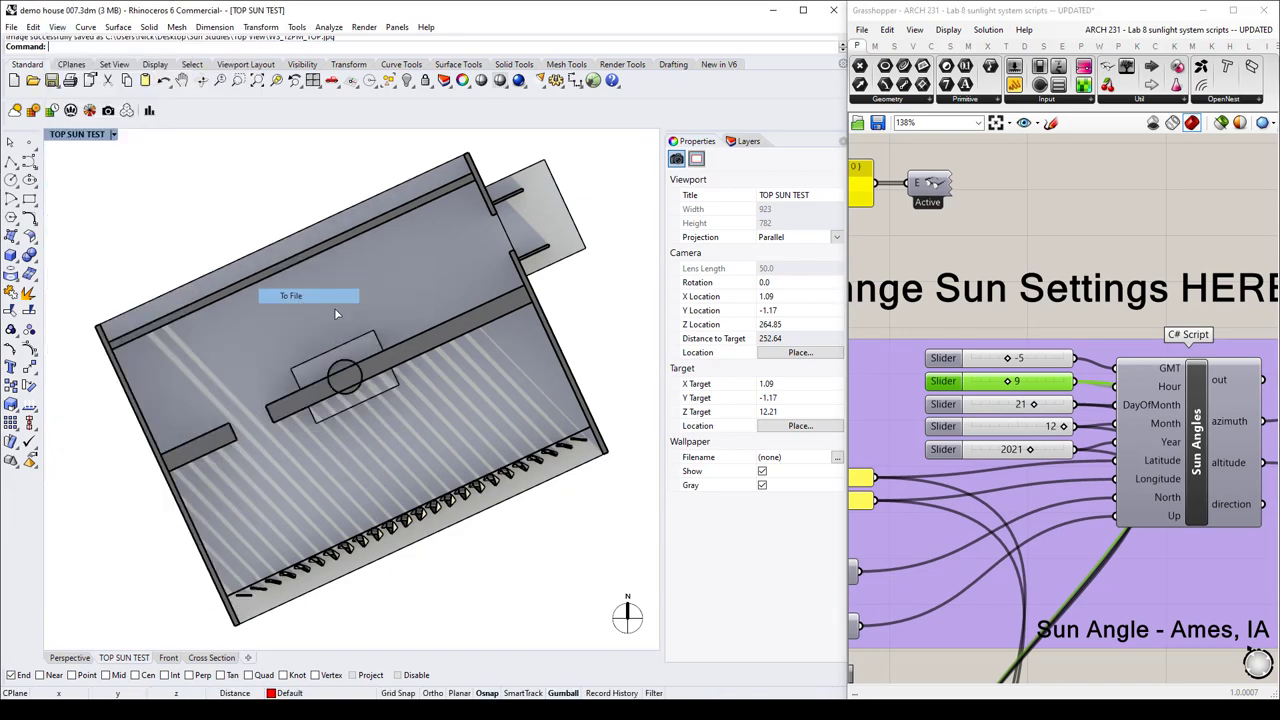
left_click(620, 534)
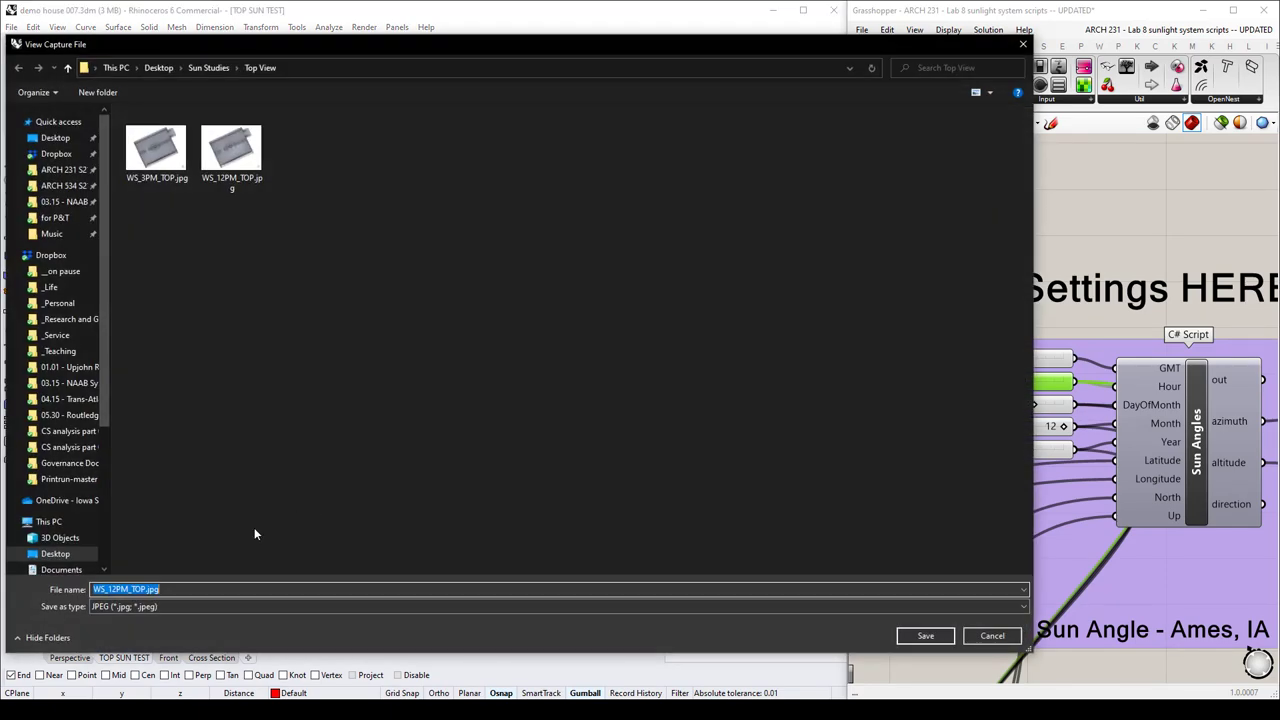
left_click(117, 589)
key("BackSpace")
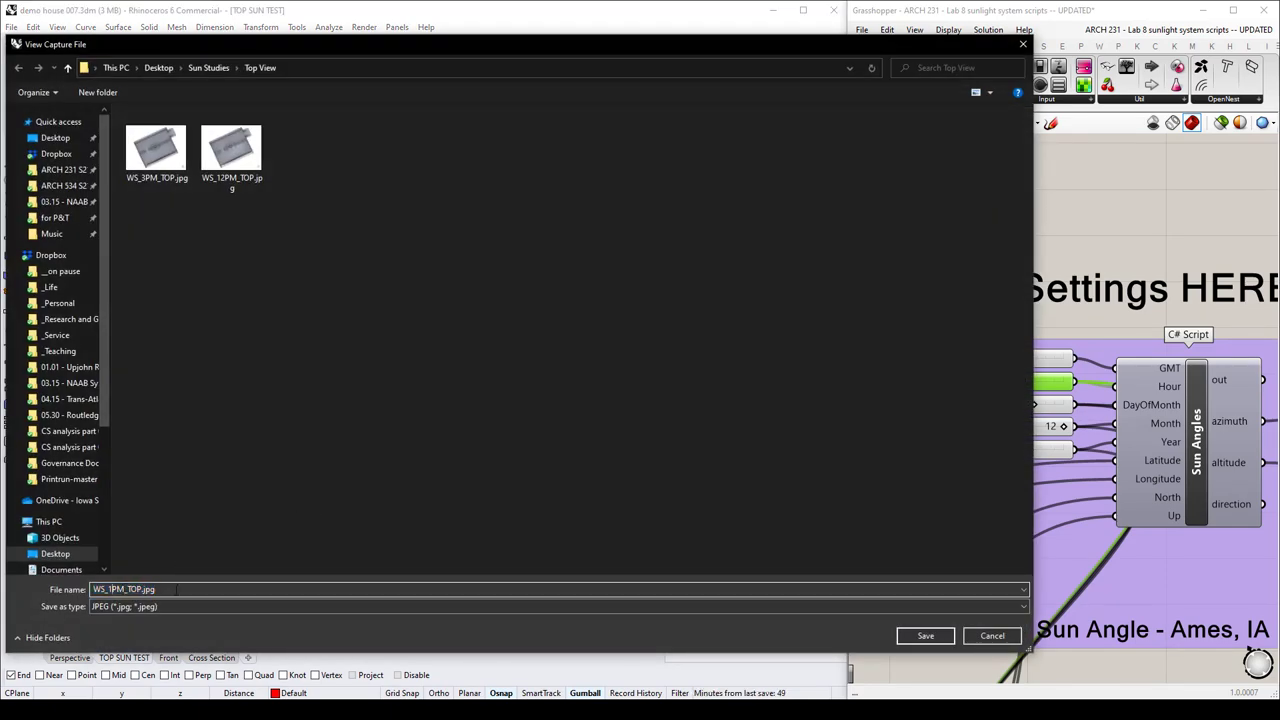
type("9")
key("Delete")
type("A")
left_click(938, 643)
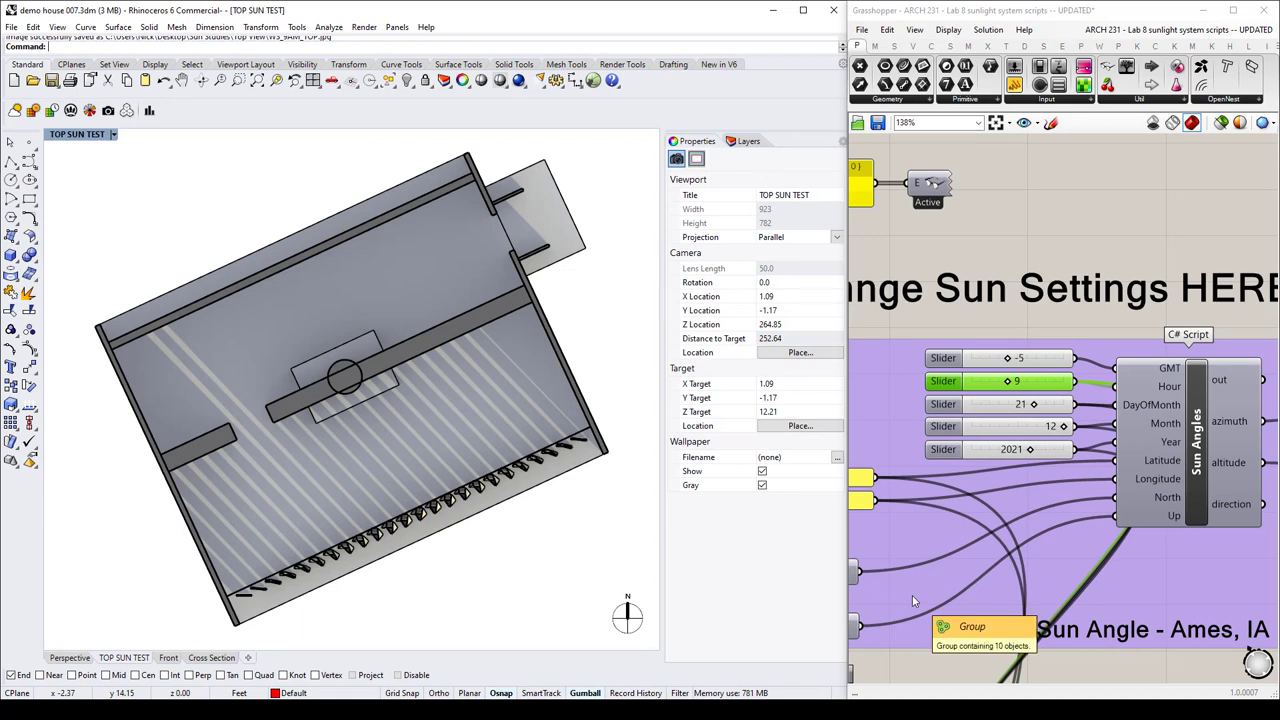